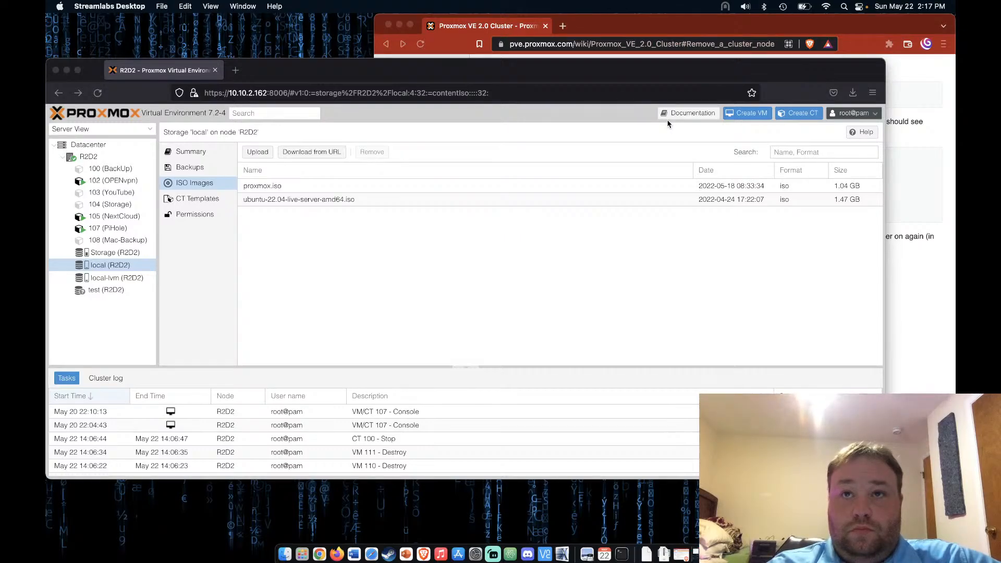
# Narrow the Proxmox VE window and shift the cluster wiki window left in front of it
pyautogui.click(883, 292)
pyautogui.moveTo(882, 295); pyautogui.dragTo(638, 286)
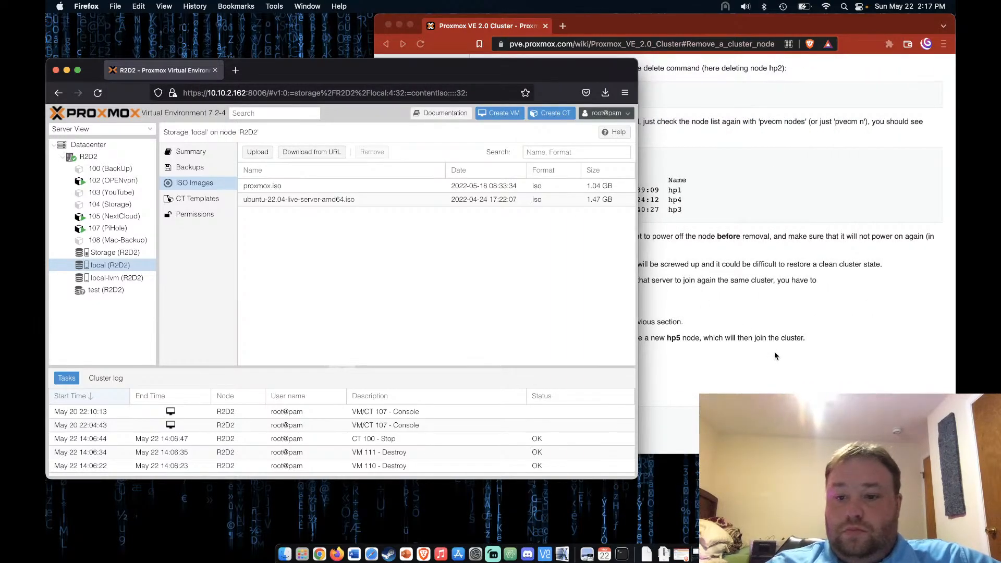
pyautogui.click(776, 358)
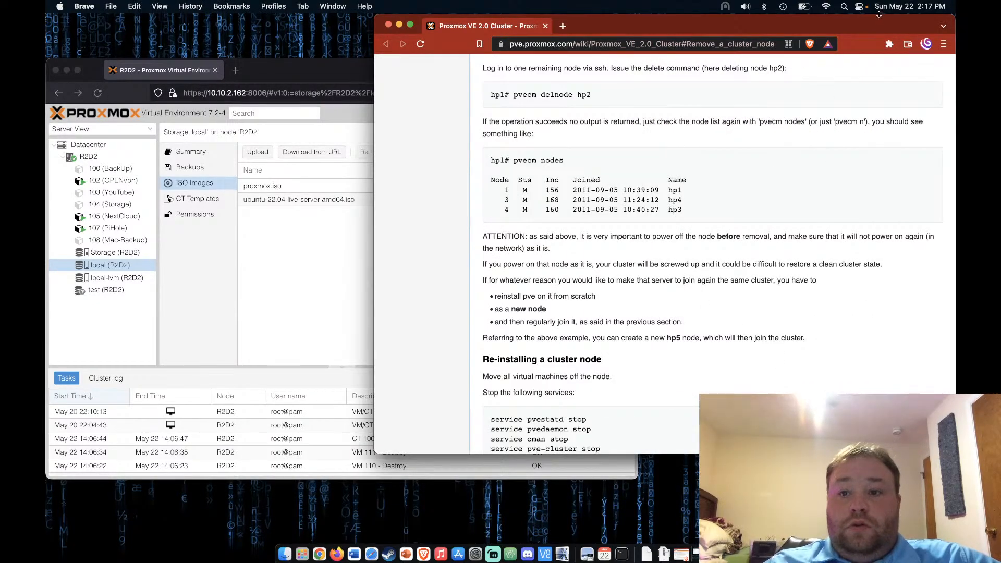
pyautogui.moveTo(879, 20); pyautogui.dragTo(732, 20)
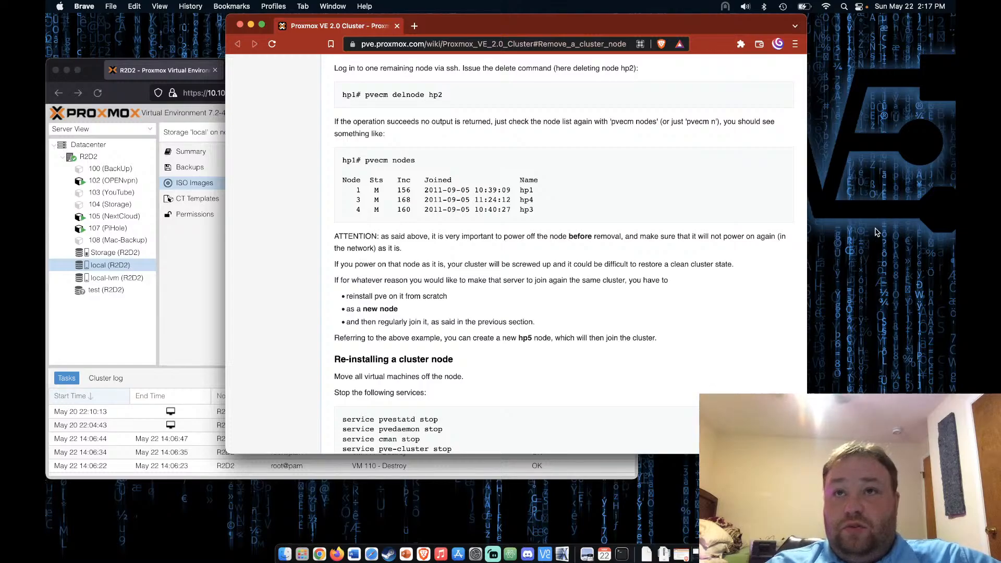
# Bring up the desktop context menu and dismiss it without choosing anything
pyautogui.rightClick(894, 326)
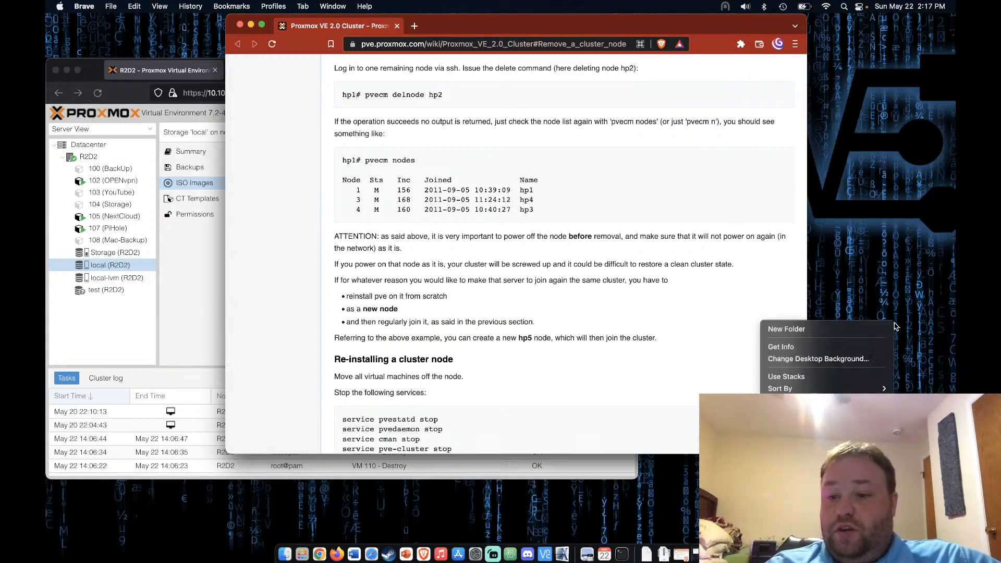
pyautogui.click(828, 432)
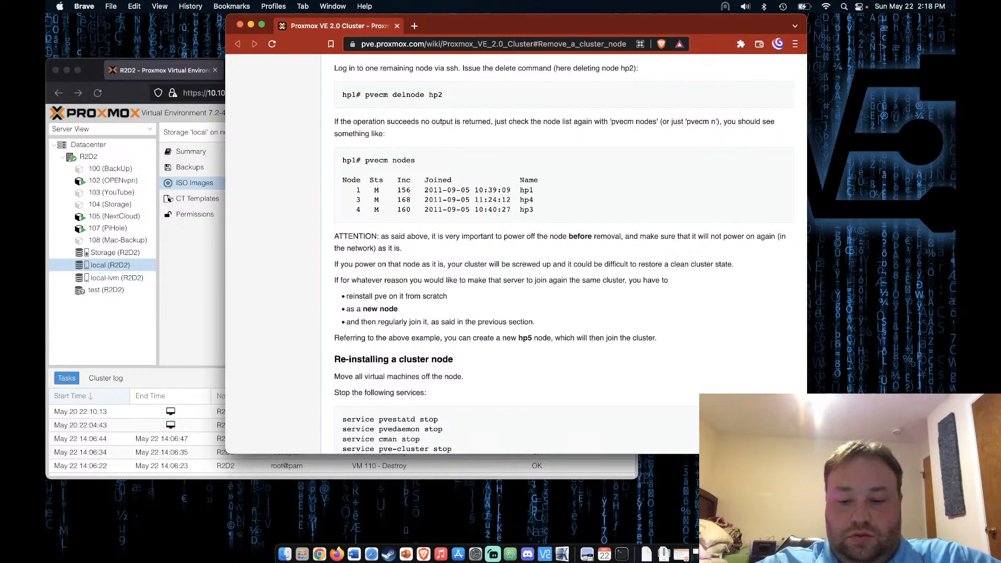
pyautogui.click(855, 448)
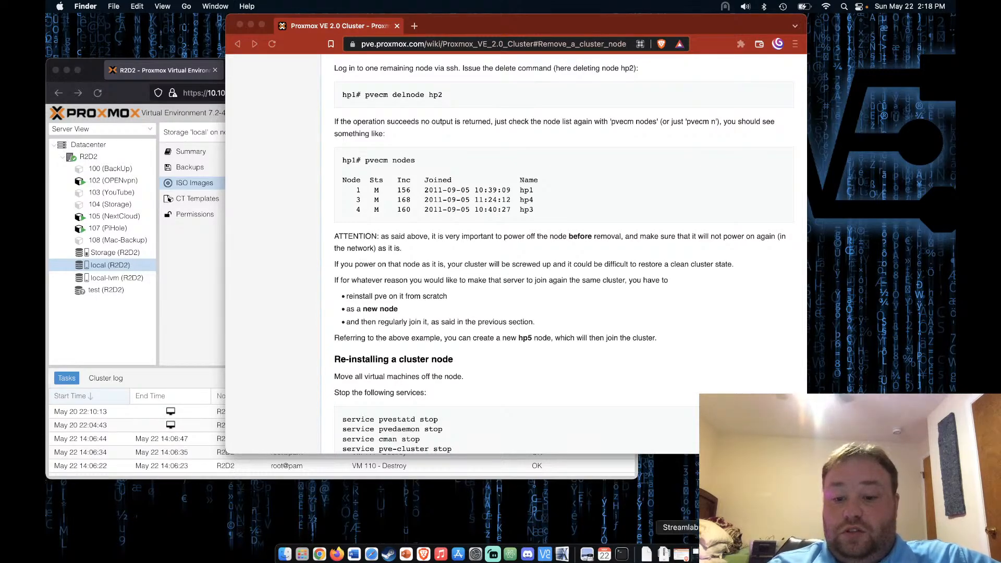
# Raise and enlarge the Video Capture webcam source in the DeskTop scene, then minimize Streamlabs
pyautogui.click(693, 554)
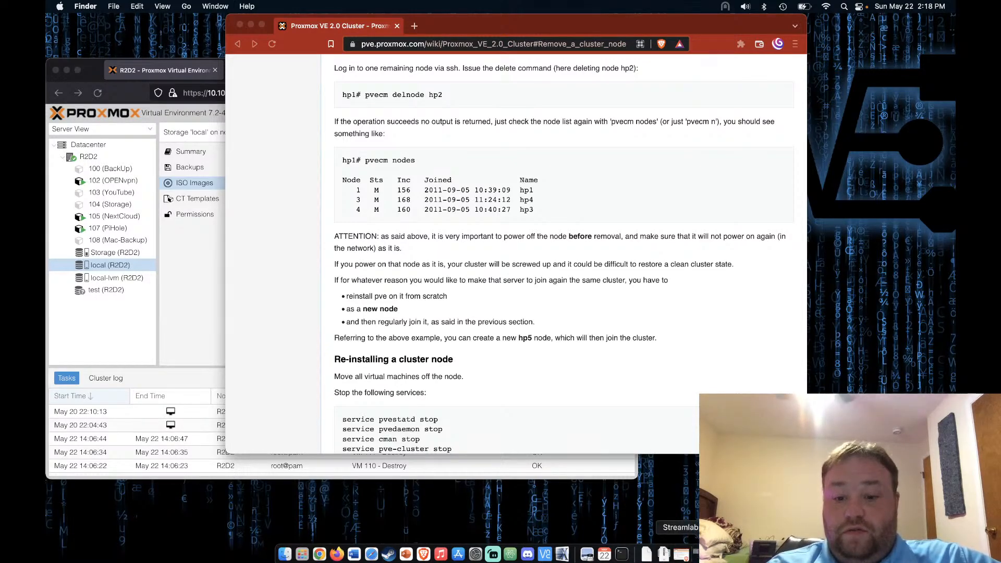
pyautogui.click(875, 310)
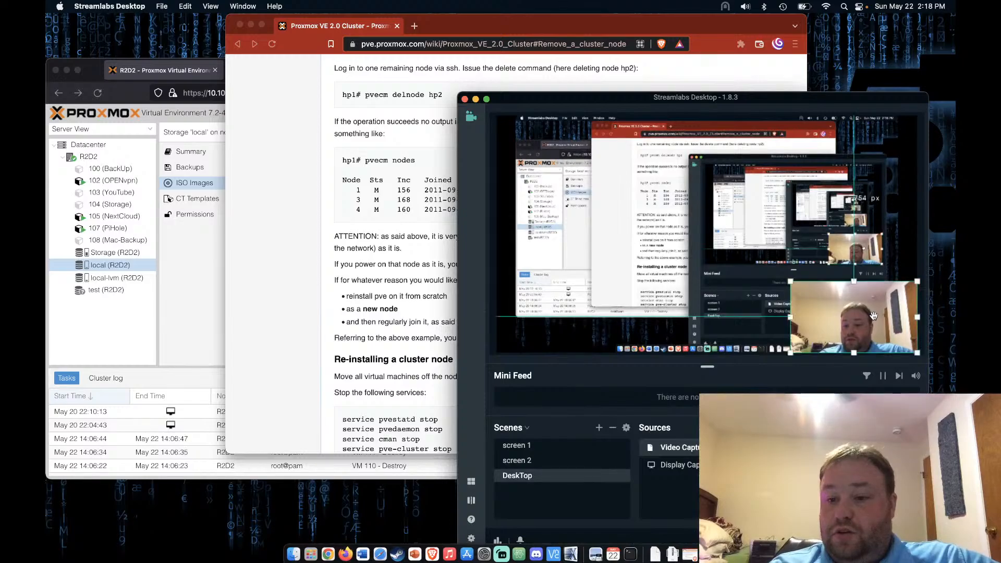
pyautogui.moveTo(880, 325)
pyautogui.mouseDown()
pyautogui.moveTo(878, 284)
pyautogui.moveTo(867, 322)
pyautogui.moveTo(881, 323)
pyautogui.mouseUp()
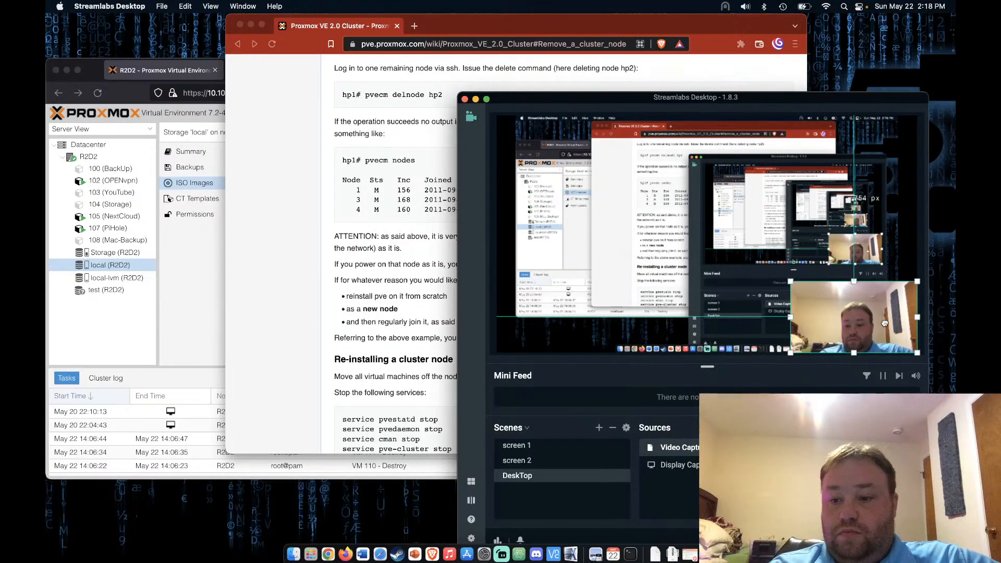
pyautogui.moveTo(790, 281); pyautogui.dragTo(760, 263)
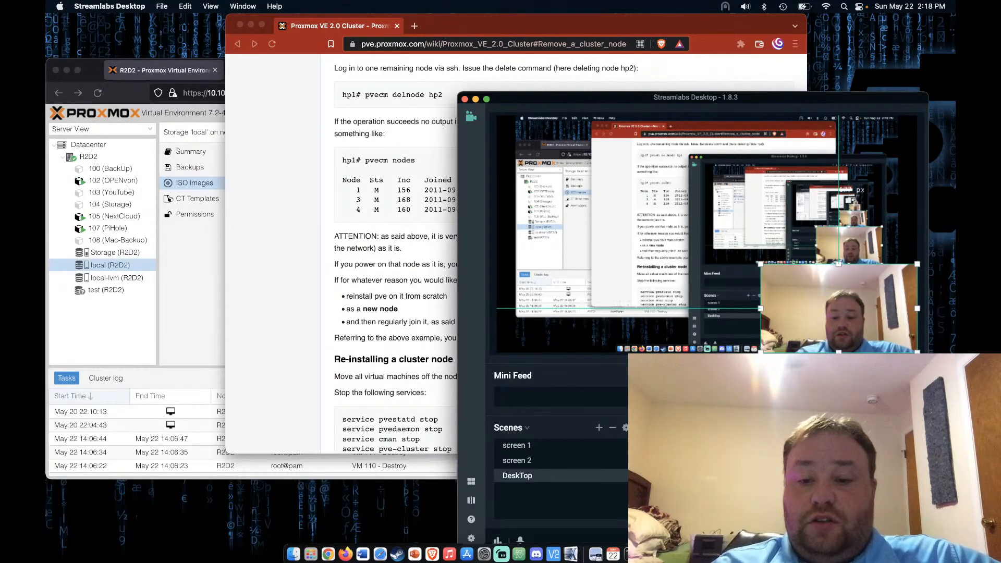
pyautogui.click(897, 220)
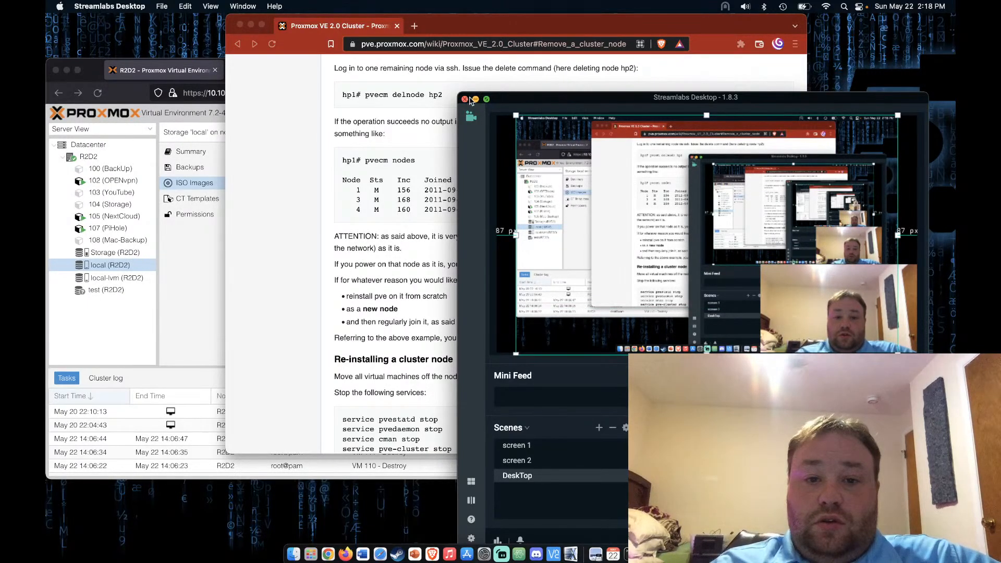
pyautogui.click(475, 100)
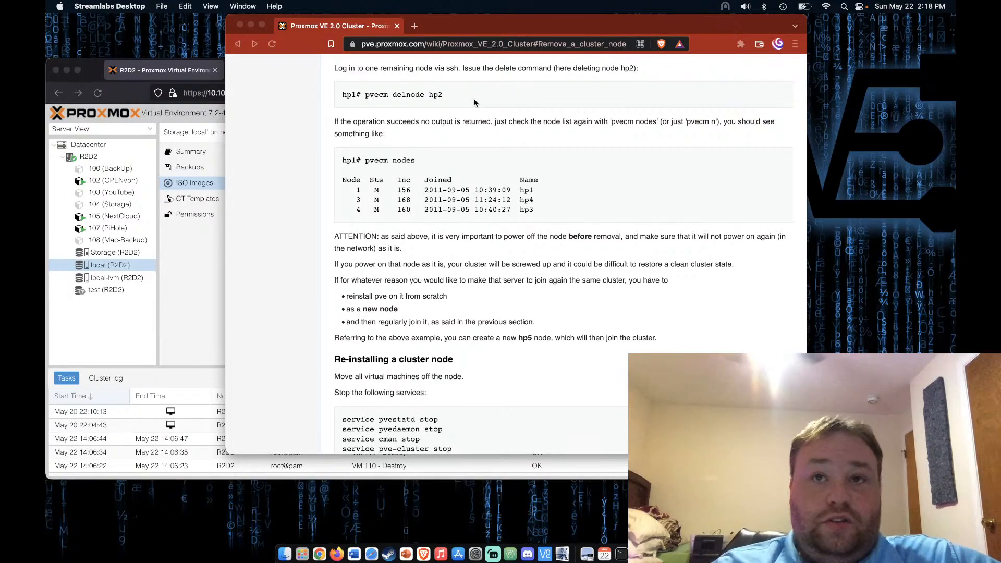
# Slide the wiki window right and bring the Proxmox VE local (R2D2) ISO view forward
pyautogui.moveTo(448, 25); pyautogui.dragTo(596, 9)
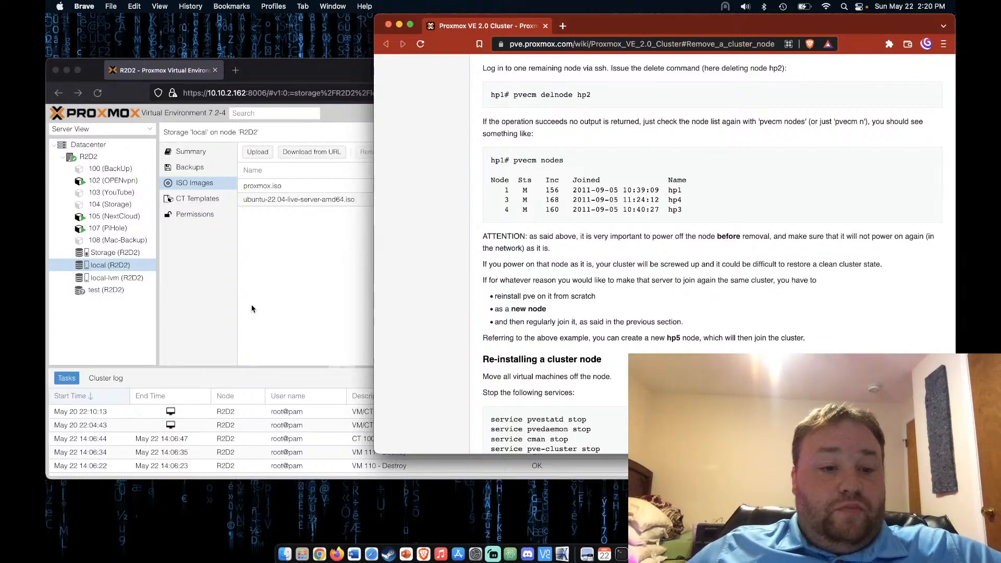
pyautogui.click(195, 312)
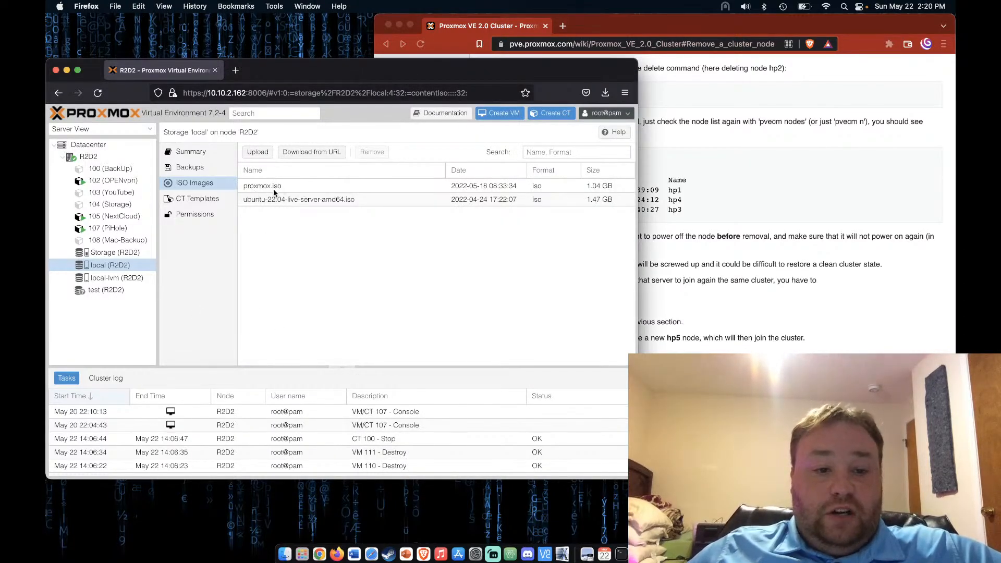
# Search Google for 'proxmox' in a new Firefox tab
pyautogui.click(235, 70)
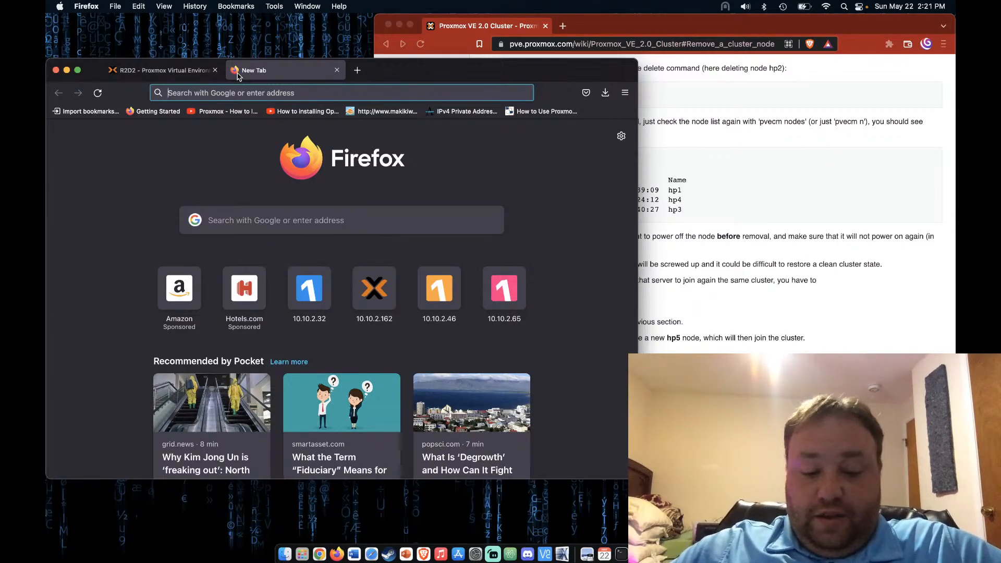
pyautogui.write('prx')
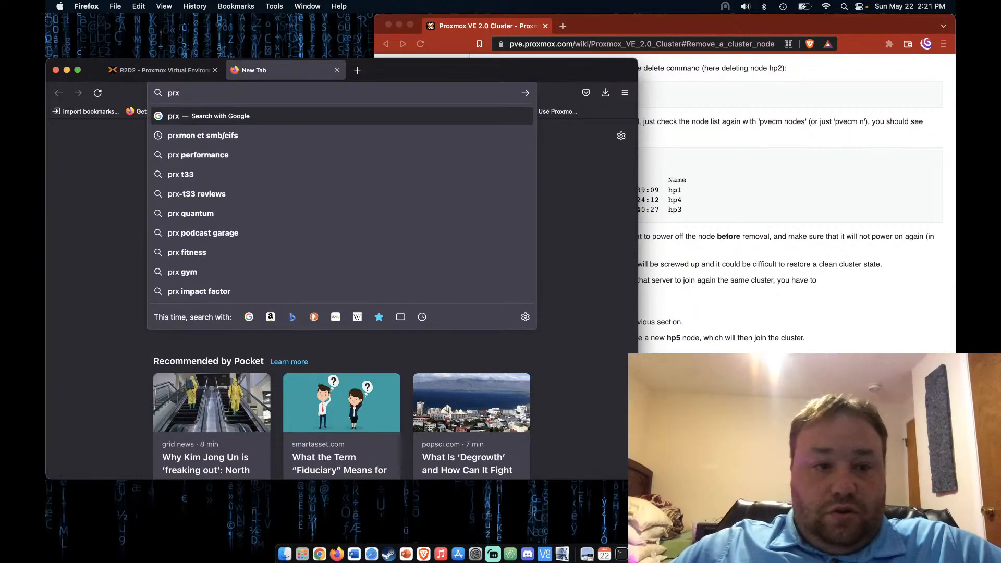
pyautogui.press('BackSpace')
pyautogui.write('oxmox')
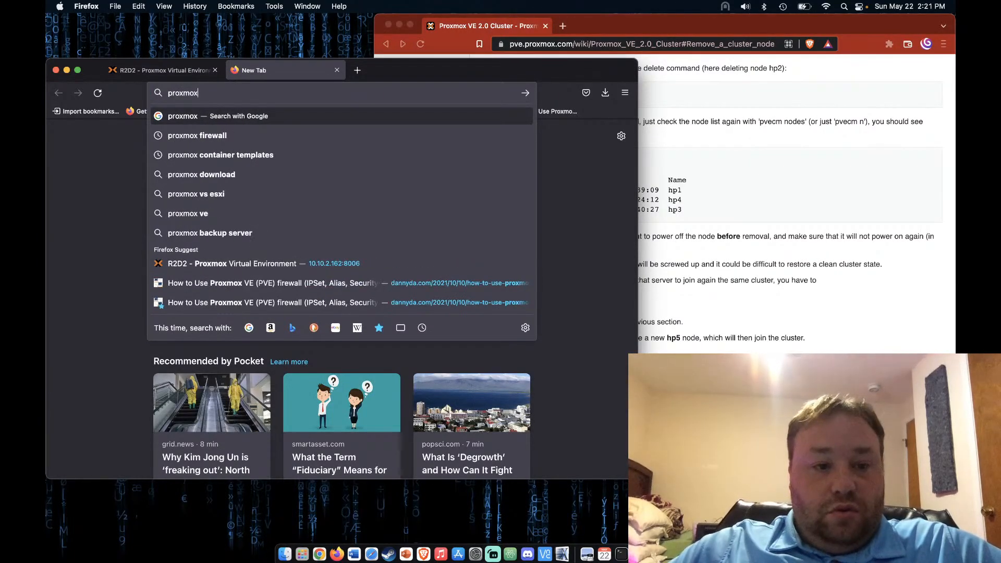
pyautogui.press('Return')
# Go from proxmox.com Downloads to the Proxmox VE 7.2 ISO Installer page
pyautogui.click(107, 224)
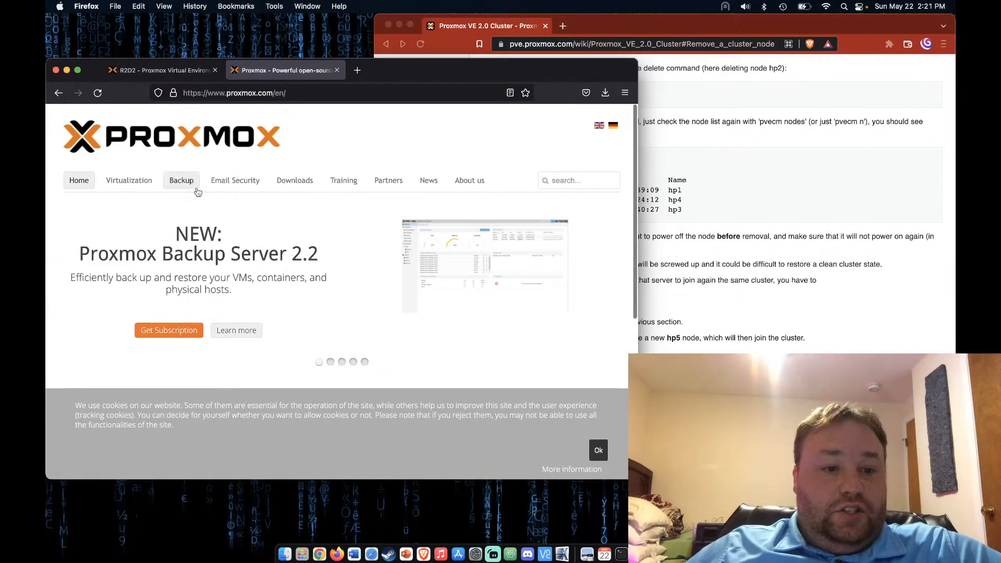
pyautogui.click(305, 186)
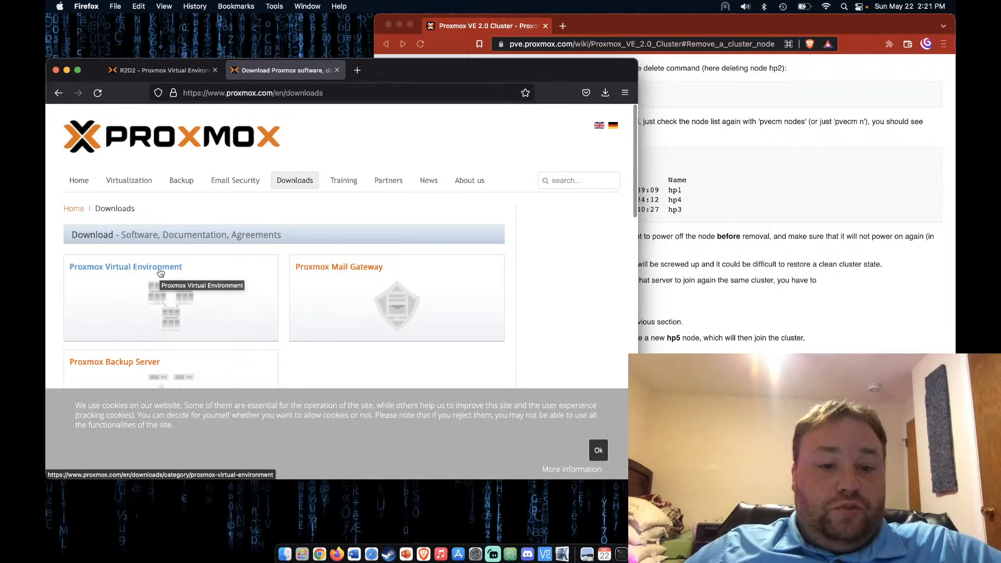
pyautogui.click(160, 270)
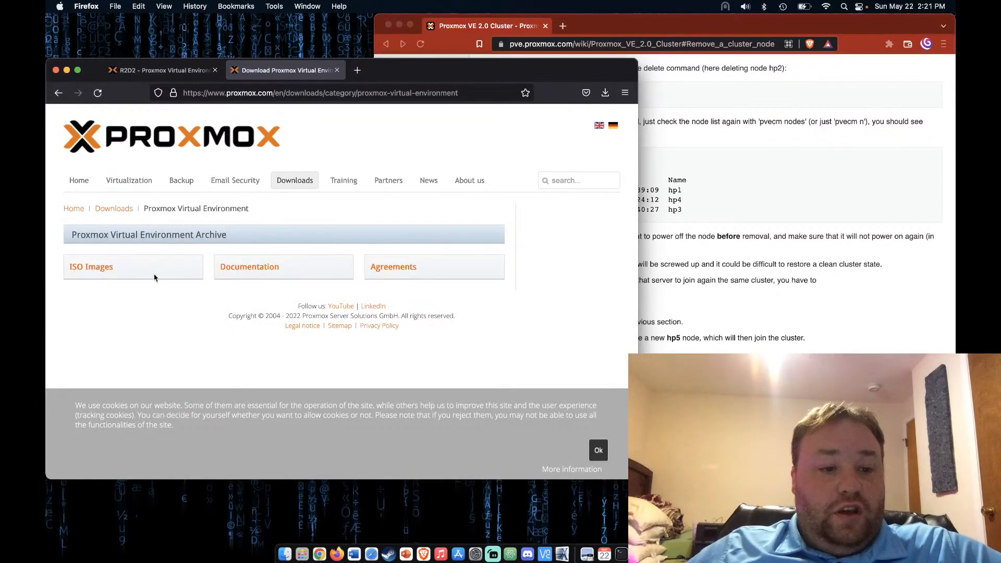
pyautogui.click(102, 268)
pyautogui.scroll(-1, 184, 349)
pyautogui.scroll(-2, 185, 349)
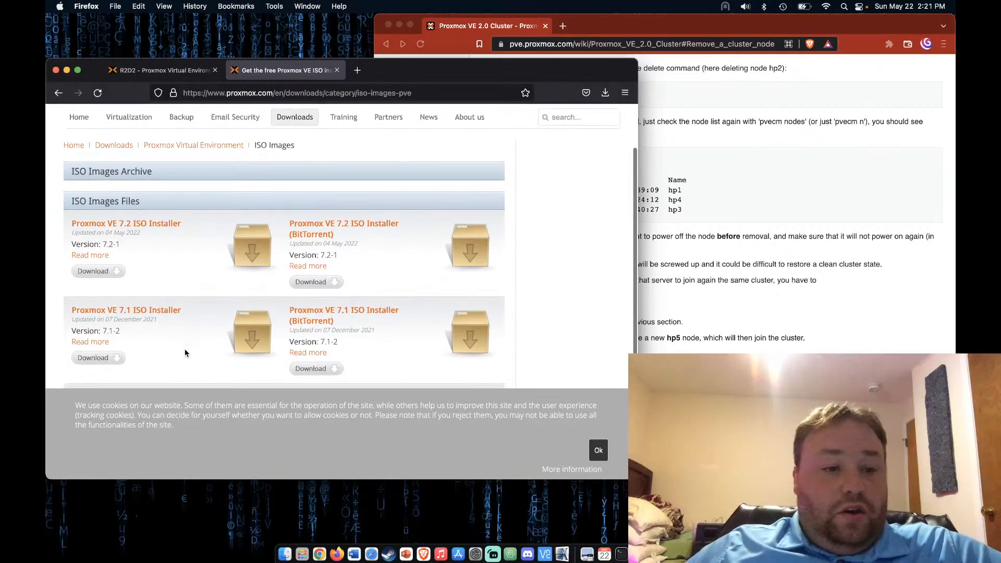
pyautogui.click(167, 219)
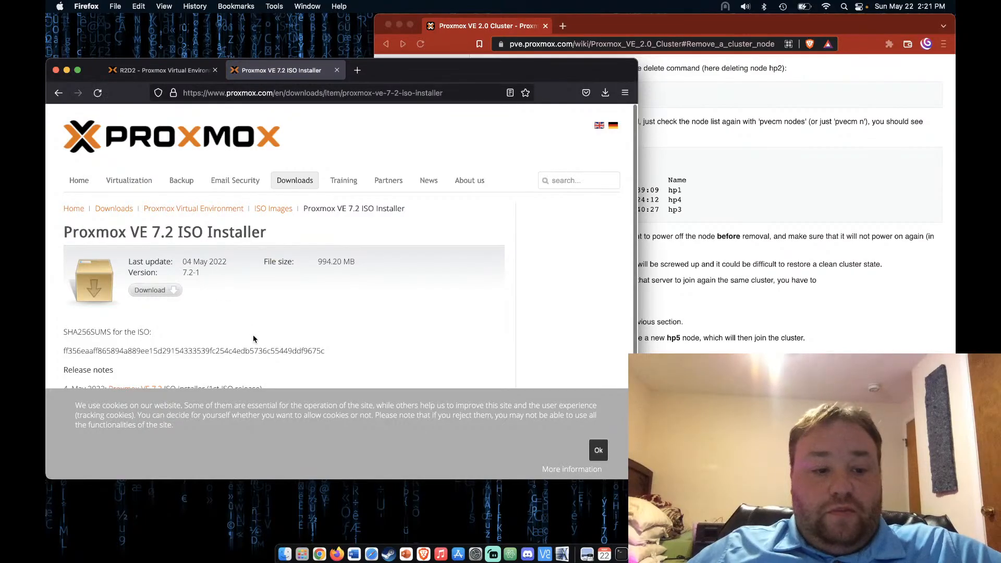
# Copy the installer's download link and return to the R2D2 Proxmox VE tab
pyautogui.scroll(-2, 252, 340)
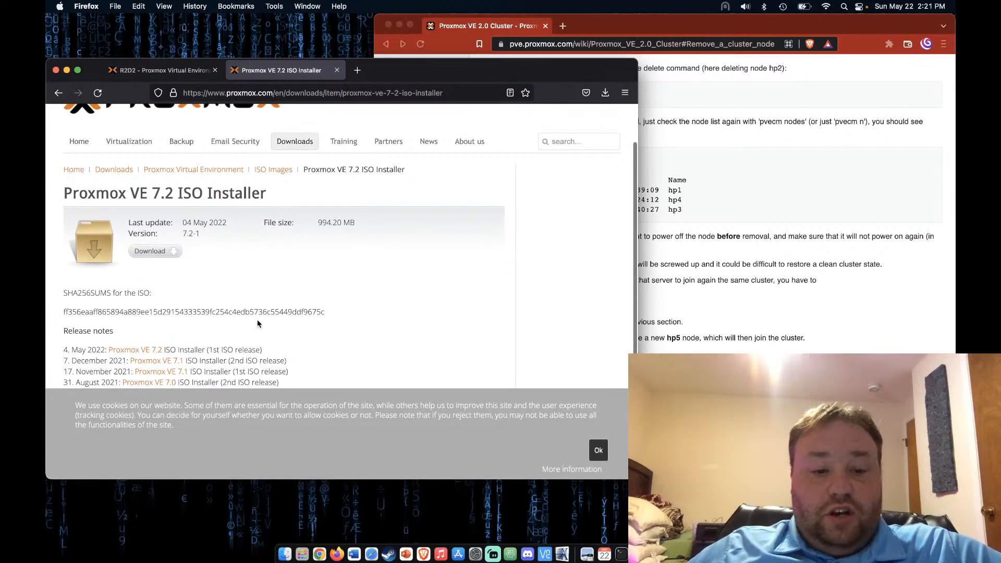
pyautogui.rightClick(152, 253)
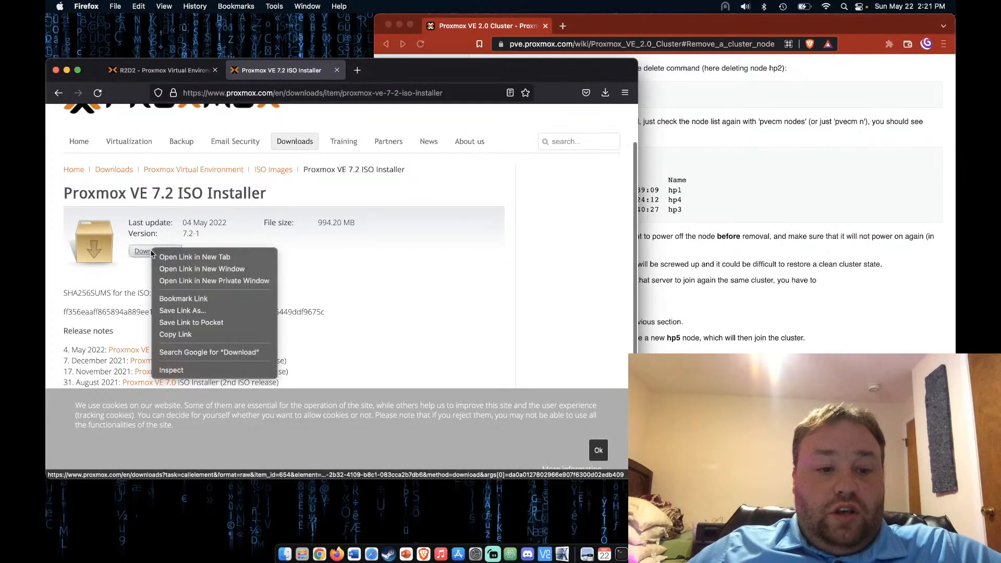
pyautogui.click(205, 334)
pyautogui.click(166, 70)
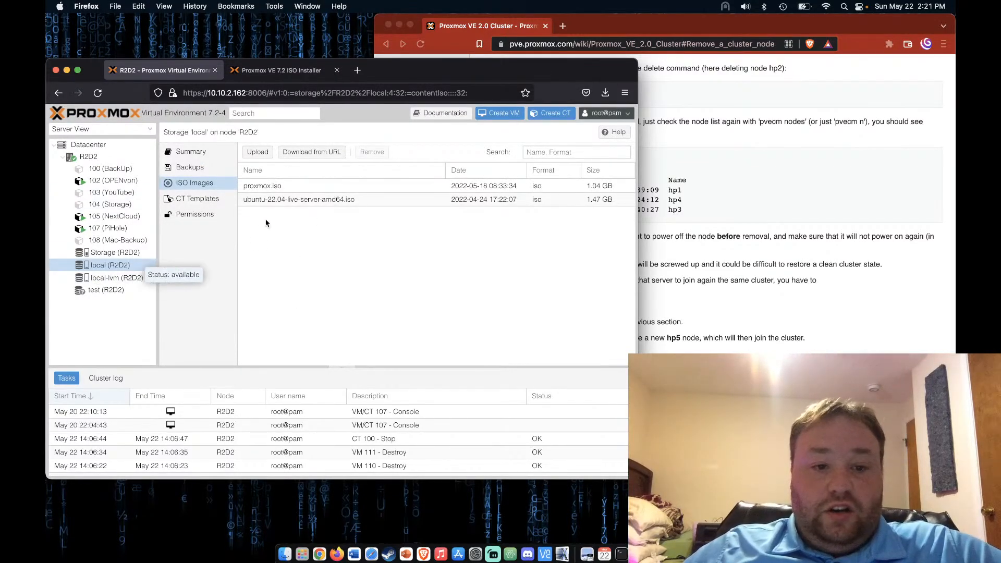
# Paste the copied installer link into Download from URL with file name prxmox1.iso
pyautogui.click(311, 152)
pyautogui.rightClick(341, 252)
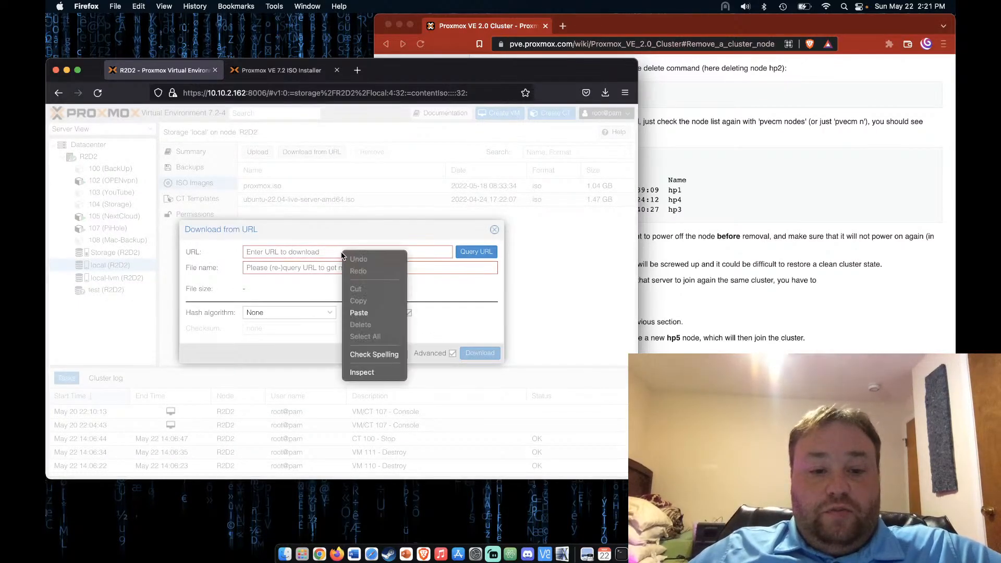
pyautogui.click(377, 311)
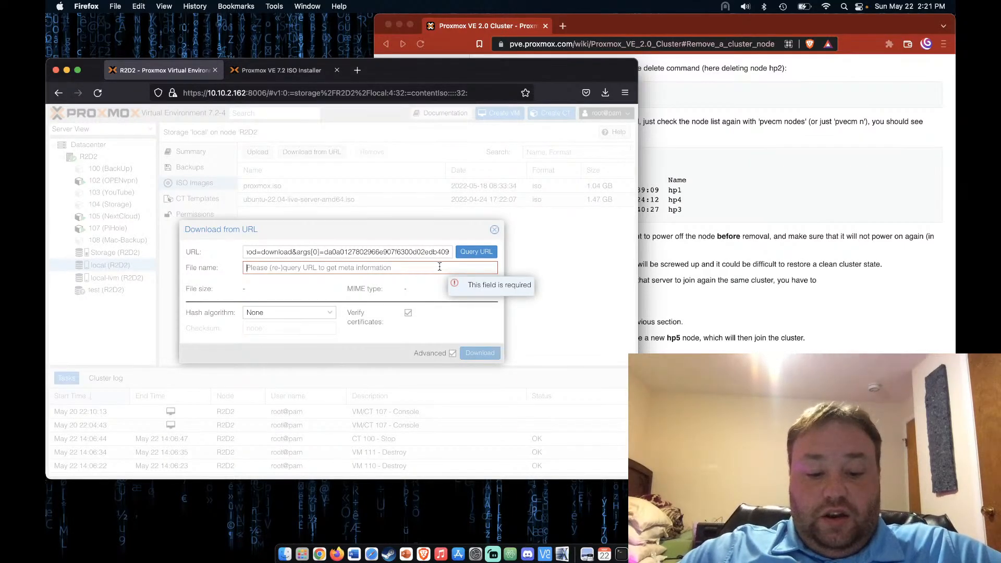
pyautogui.write('prxmox1.iso')
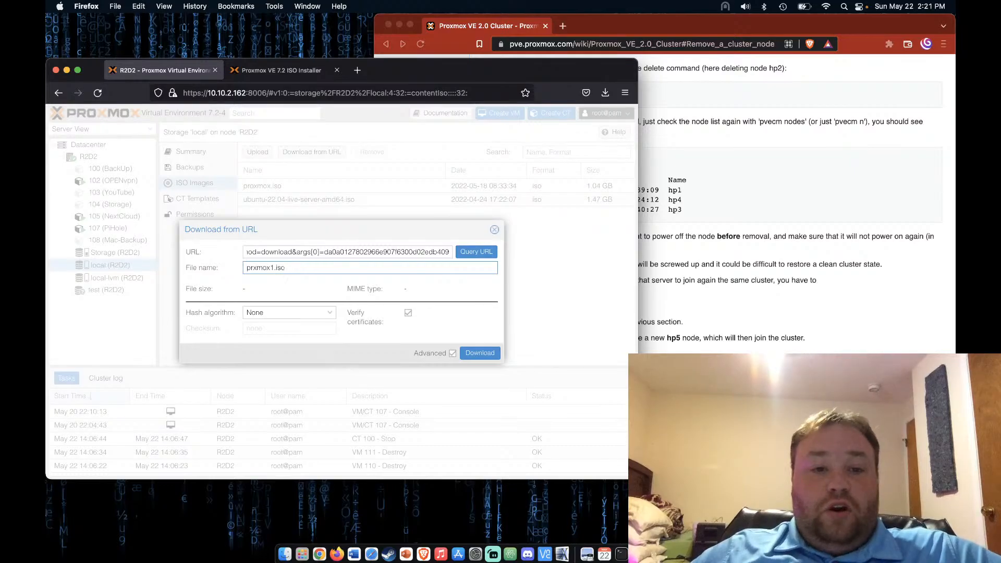
pyautogui.click(295, 71)
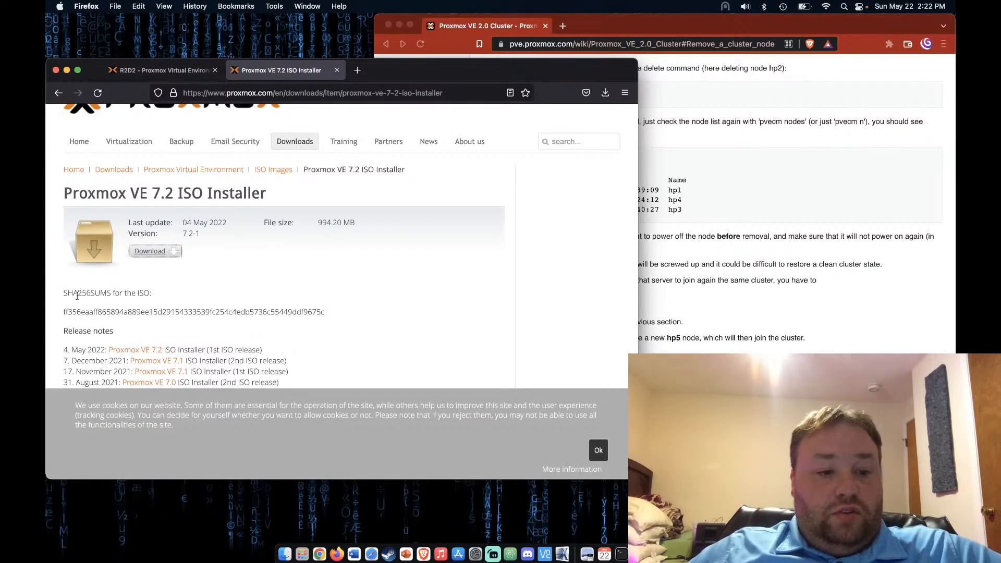
# Copy the SHA256 hash from the Proxmox VE 7.2 ISO installer page
pyautogui.doubleClick(100, 312)
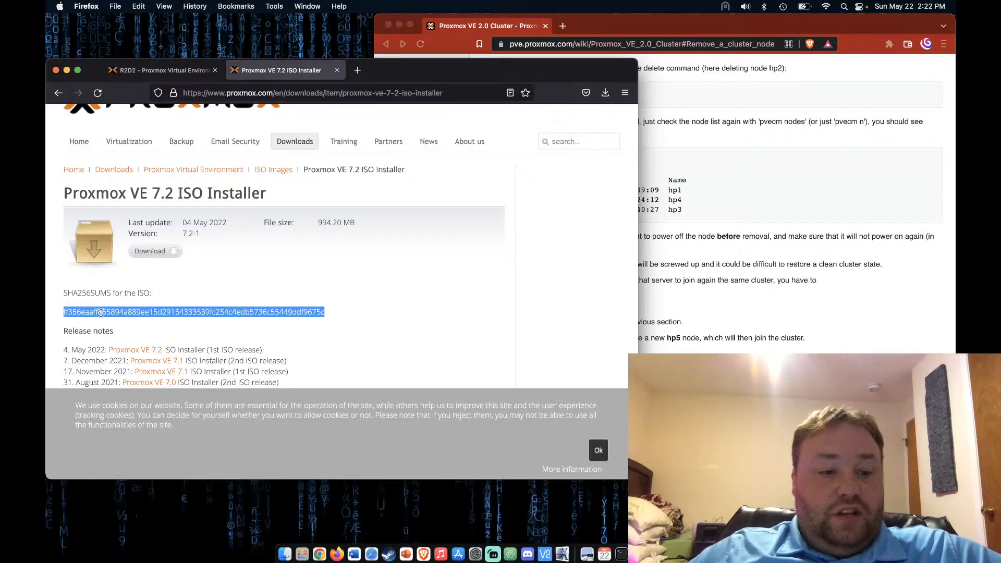
pyautogui.rightClick(102, 314)
pyautogui.click(129, 320)
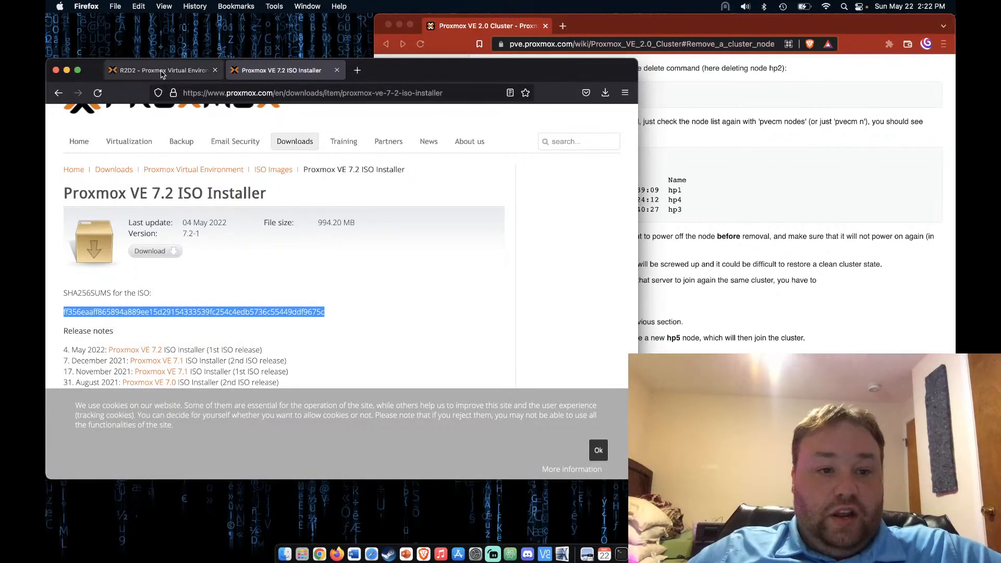
pyautogui.click(159, 70)
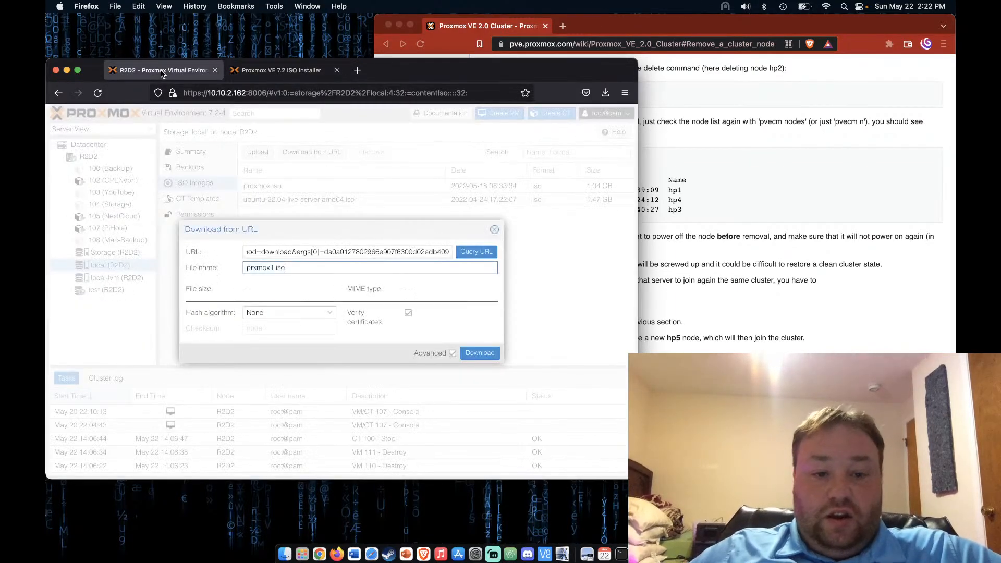
# In the advanced download options, choose SHA-256 and paste the hash as Checksum
pyautogui.click(452, 353)
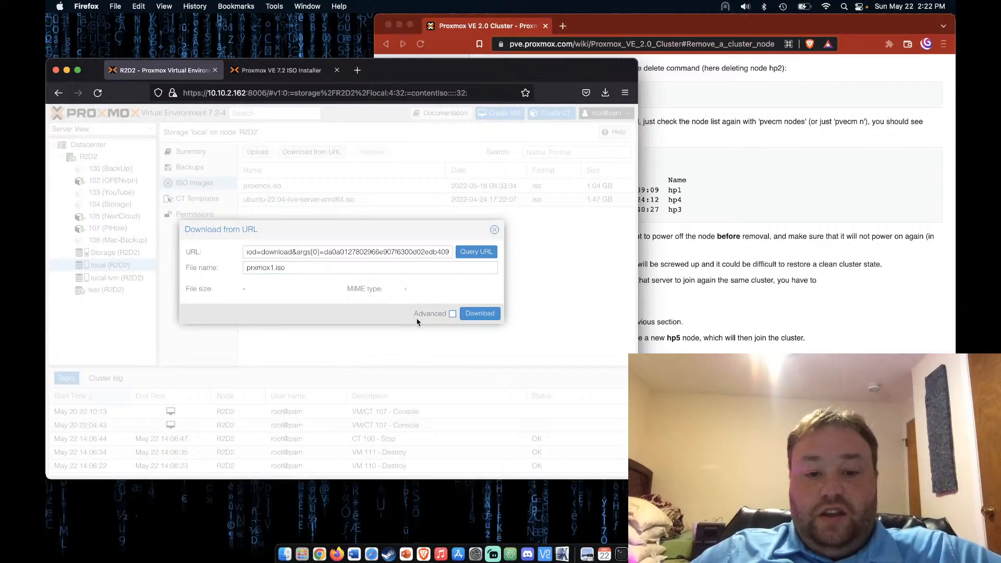
pyautogui.click(452, 314)
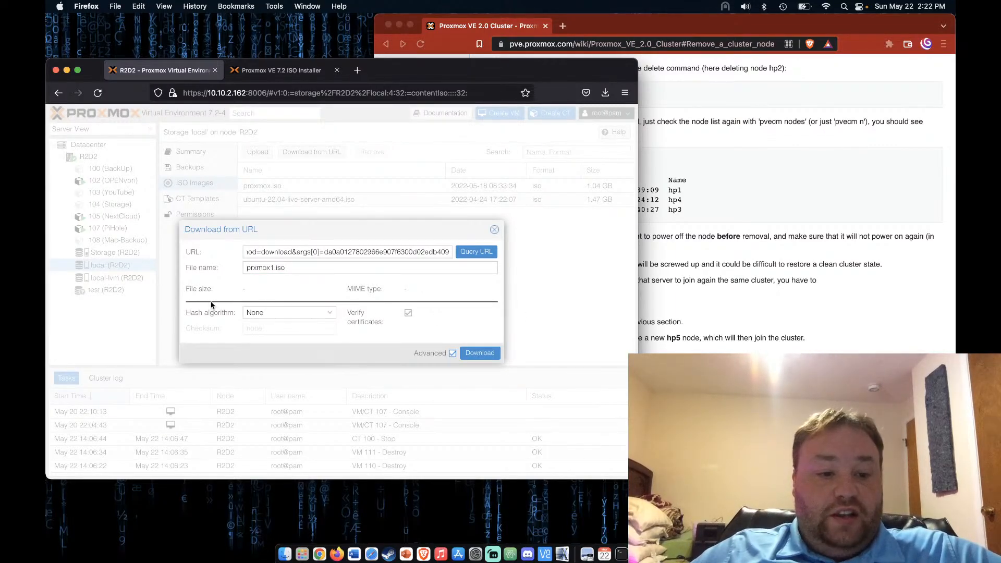
pyautogui.click(301, 312)
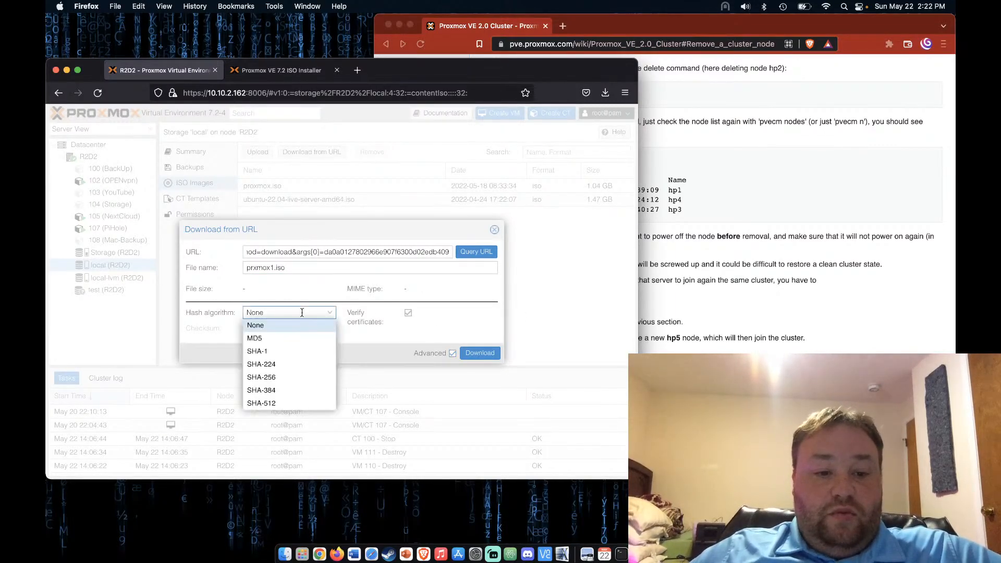
pyautogui.click(305, 378)
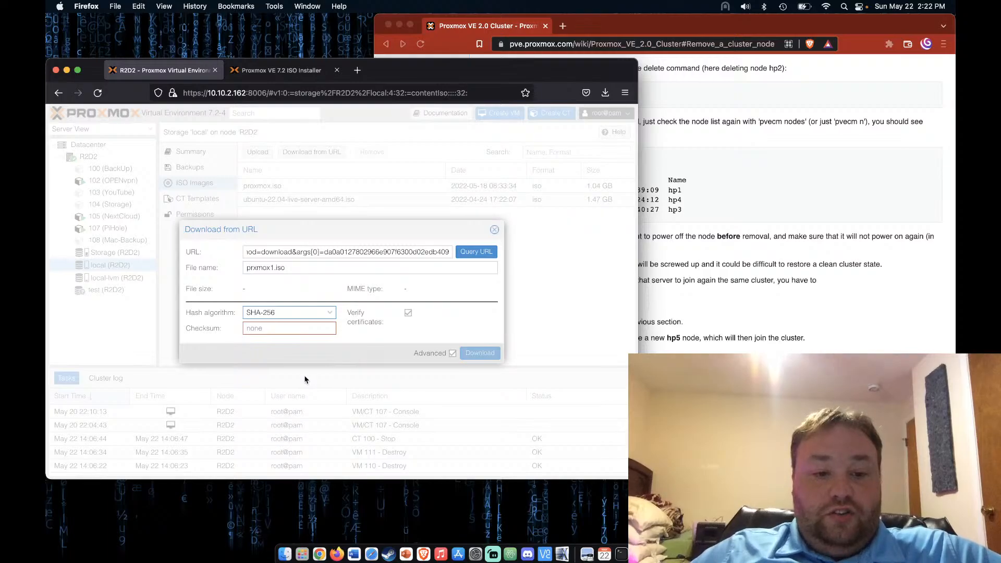
pyautogui.rightClick(297, 329)
pyautogui.click(314, 388)
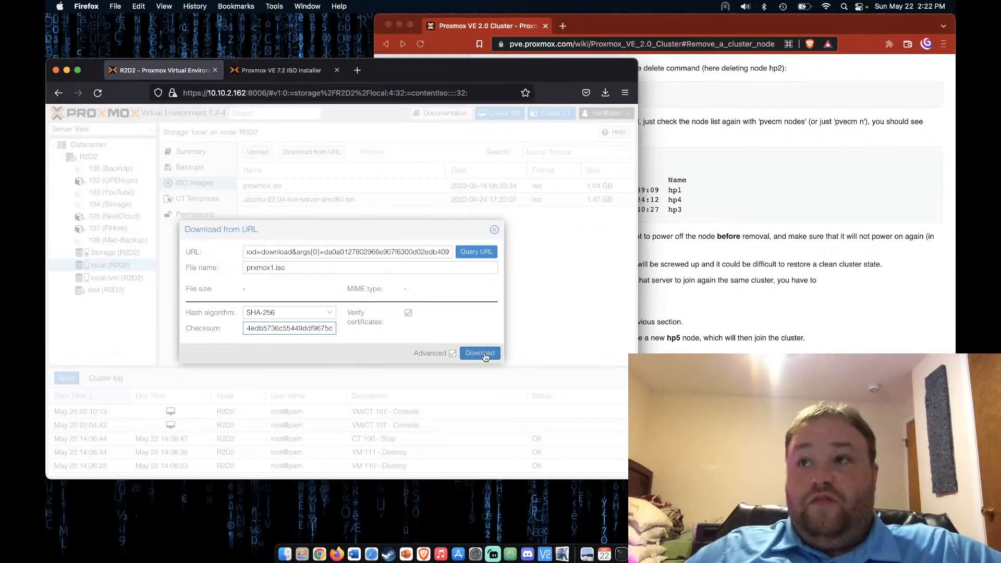
# Start the prxmox1.iso download to local storage and close the Task viewer log
pyautogui.click(479, 353)
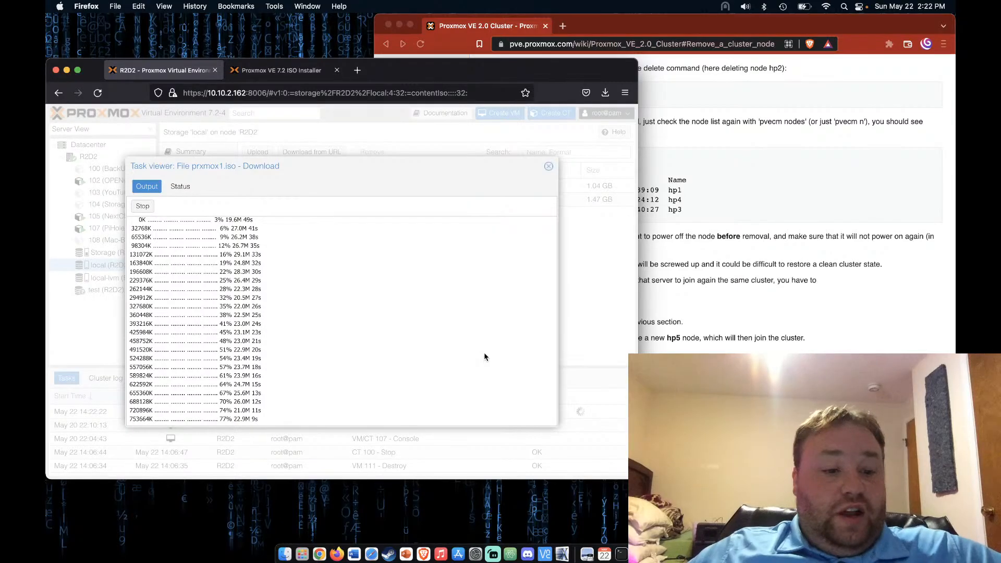
pyautogui.click(552, 165)
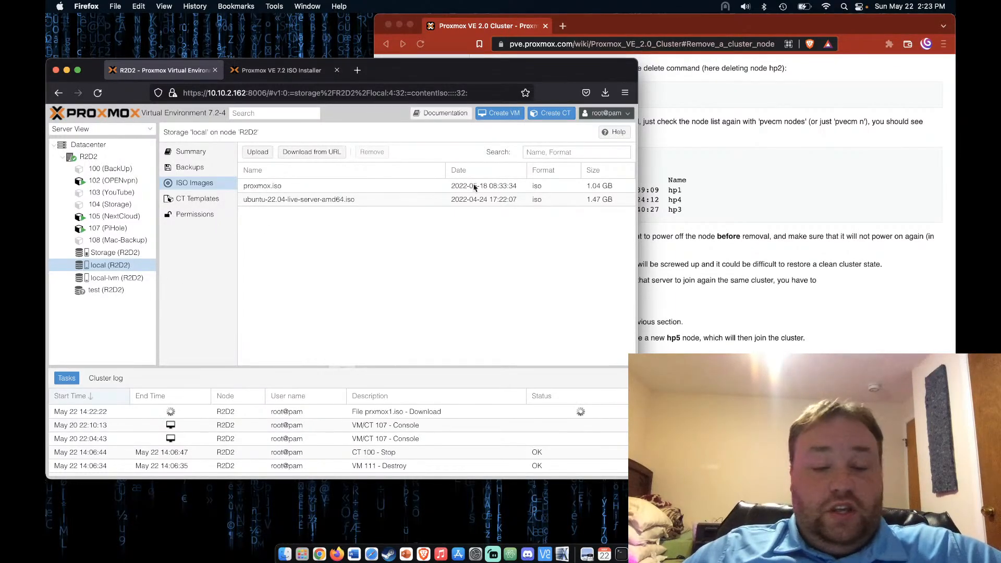
# Start a new VM named proxmox that boots proxmox.iso from local storage
pyautogui.click(504, 111)
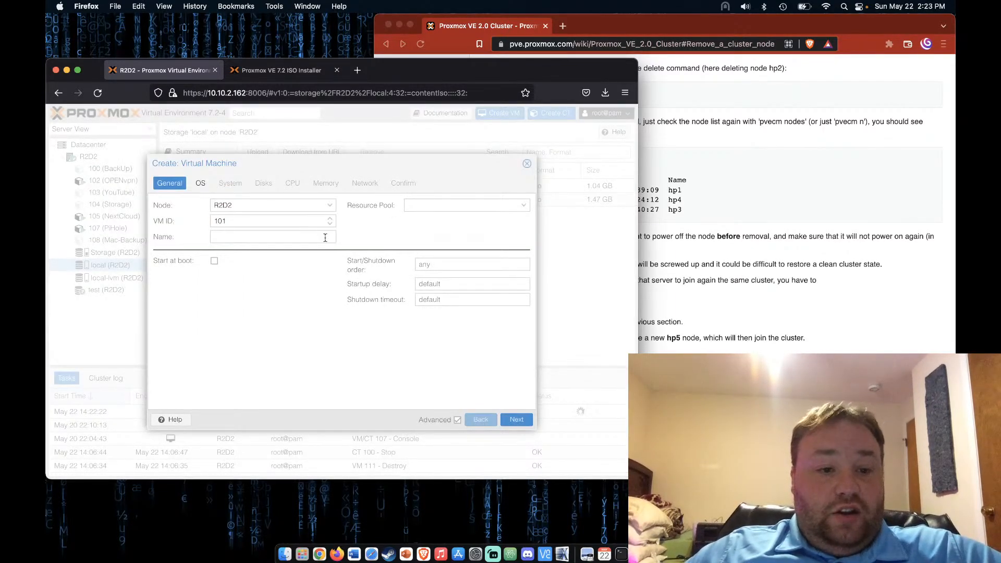
pyautogui.click(306, 239)
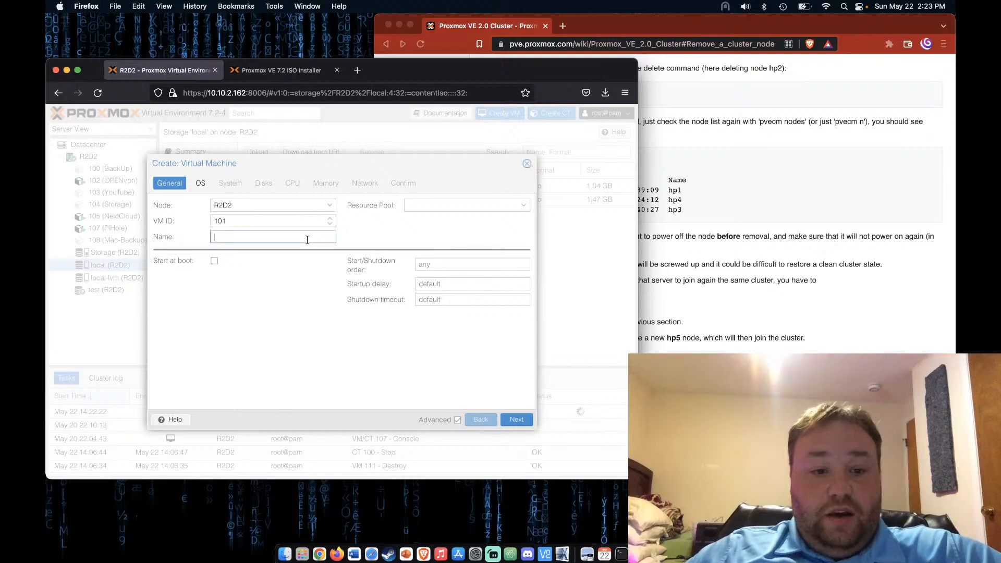
pyautogui.write('proxmox')
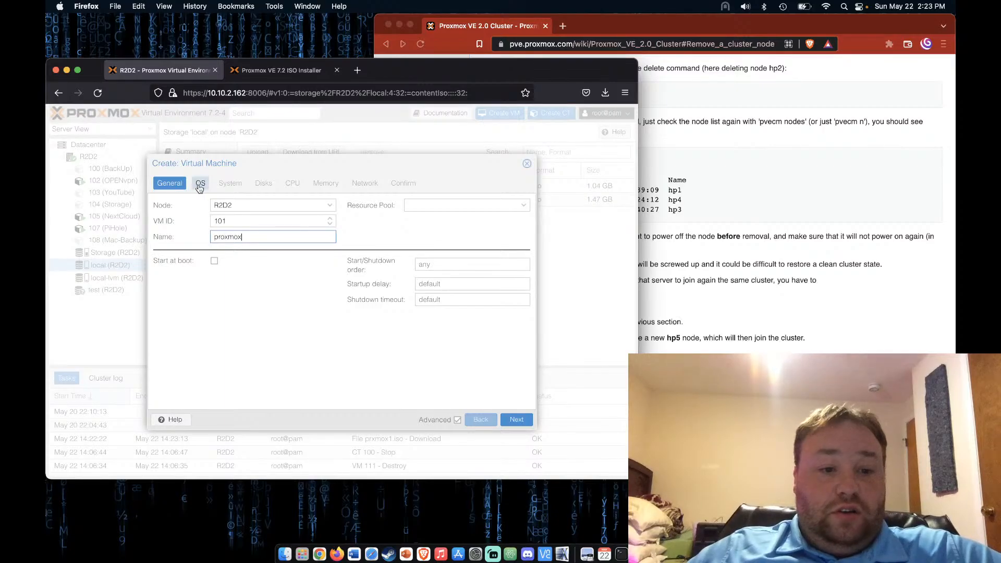
pyautogui.click(200, 185)
pyautogui.click(332, 222)
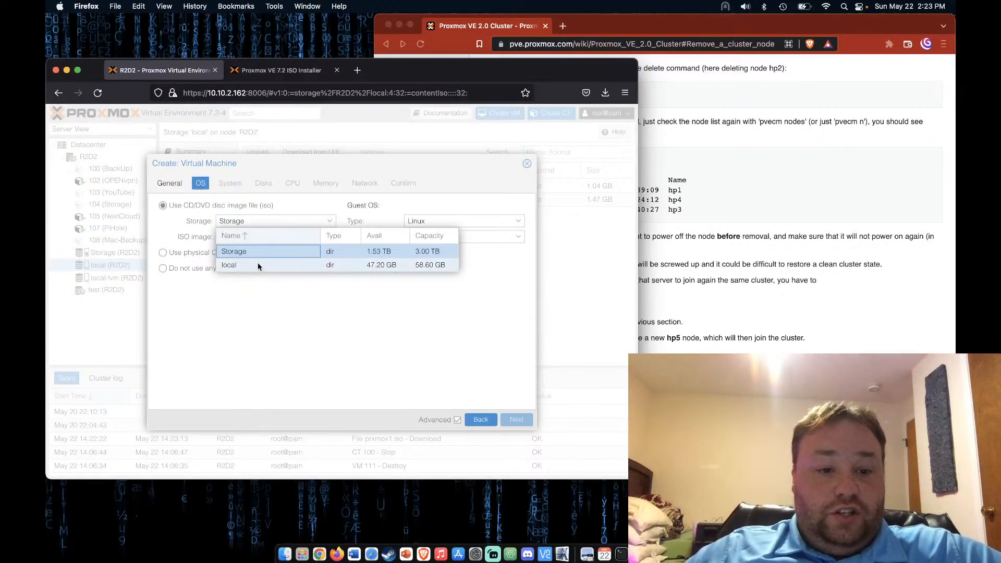
pyautogui.click(257, 264)
pyautogui.click(329, 237)
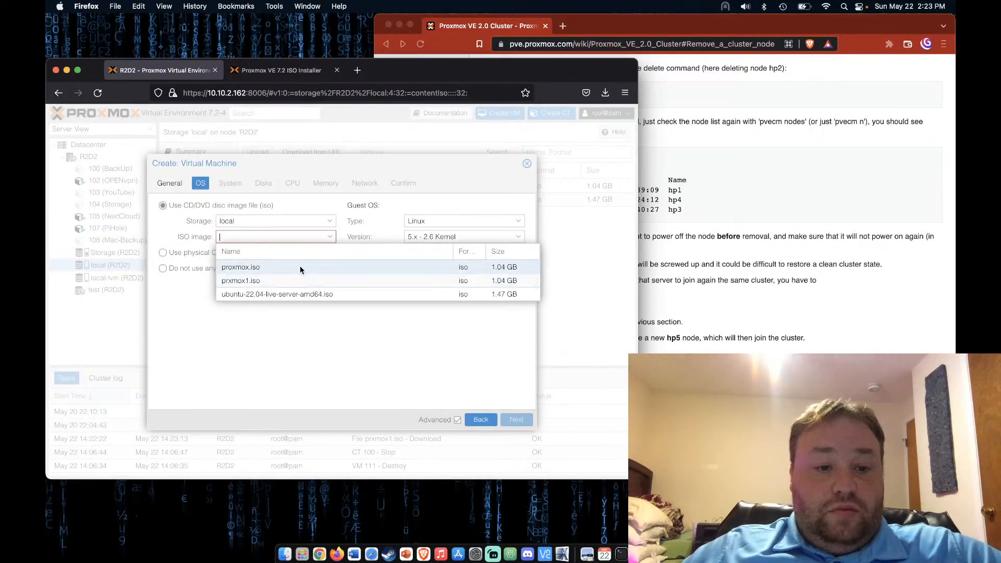
pyautogui.click(299, 266)
# Put the VM's 32 GiB disk on local-lvm storage
pyautogui.click(516, 420)
pyautogui.click(516, 420)
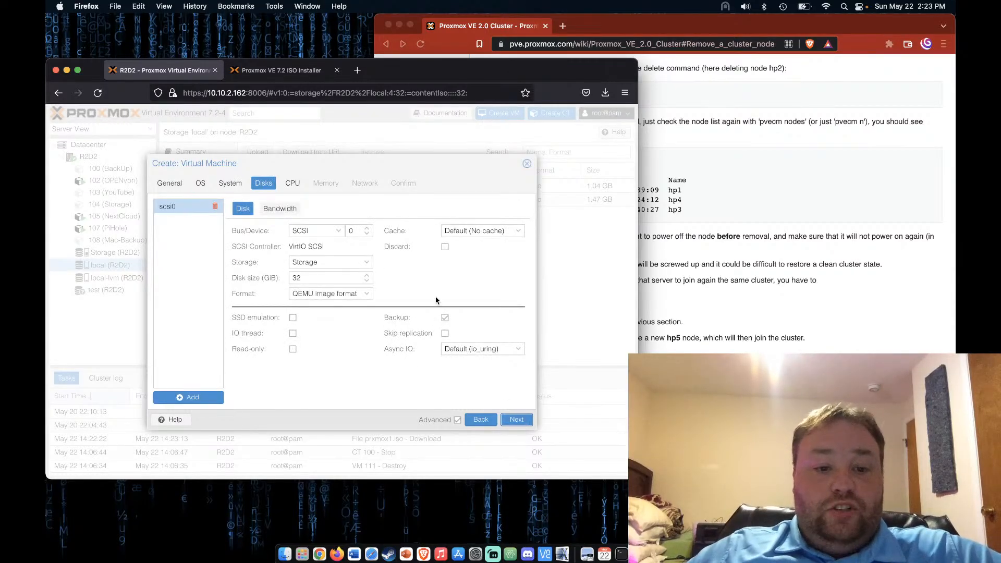
pyautogui.click(329, 262)
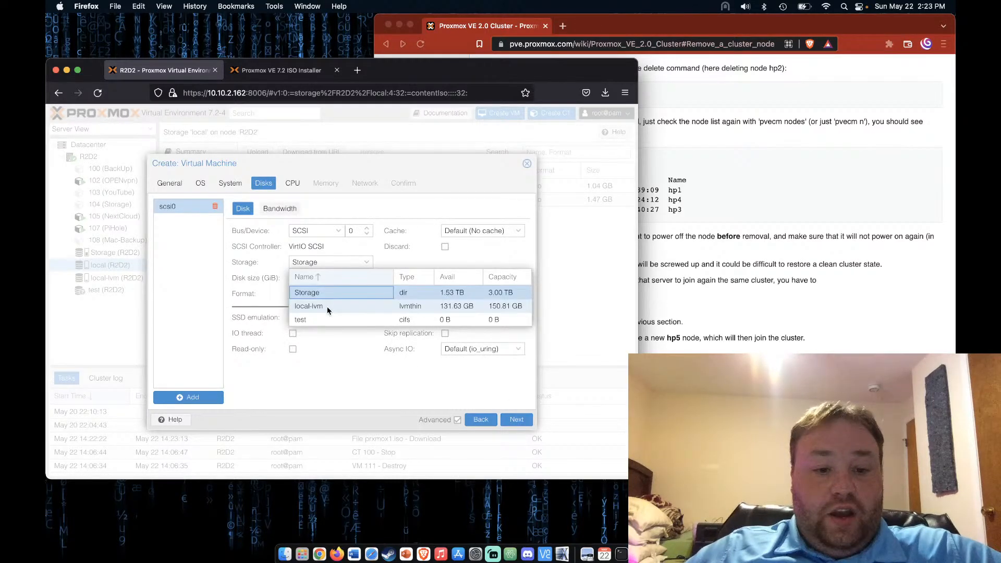
pyautogui.click(327, 305)
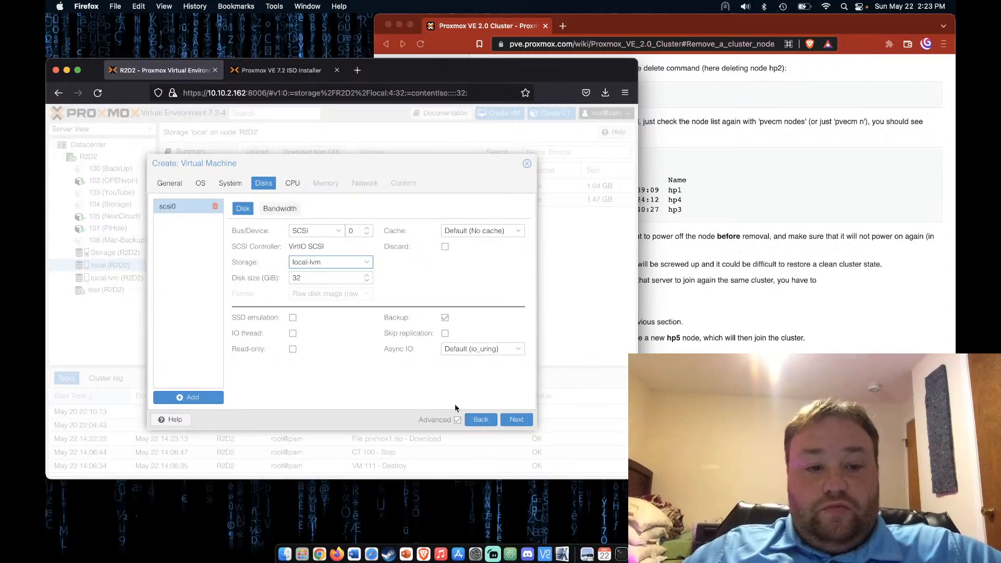
pyautogui.click(516, 419)
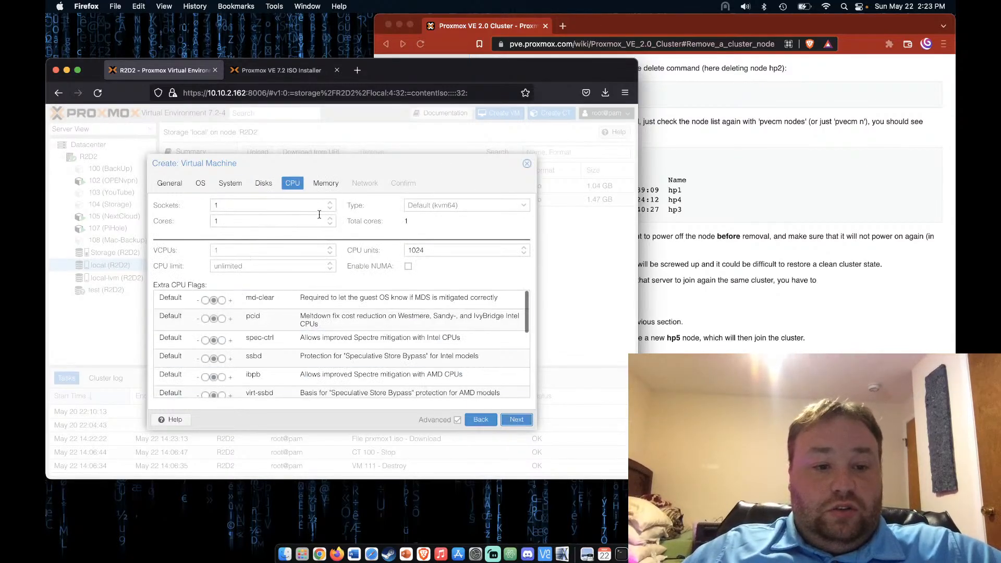
# Give VM 101 2 CPU sockets, keep 2048 MiB memory and vmbr0 networking, and finish
pyautogui.click(329, 202)
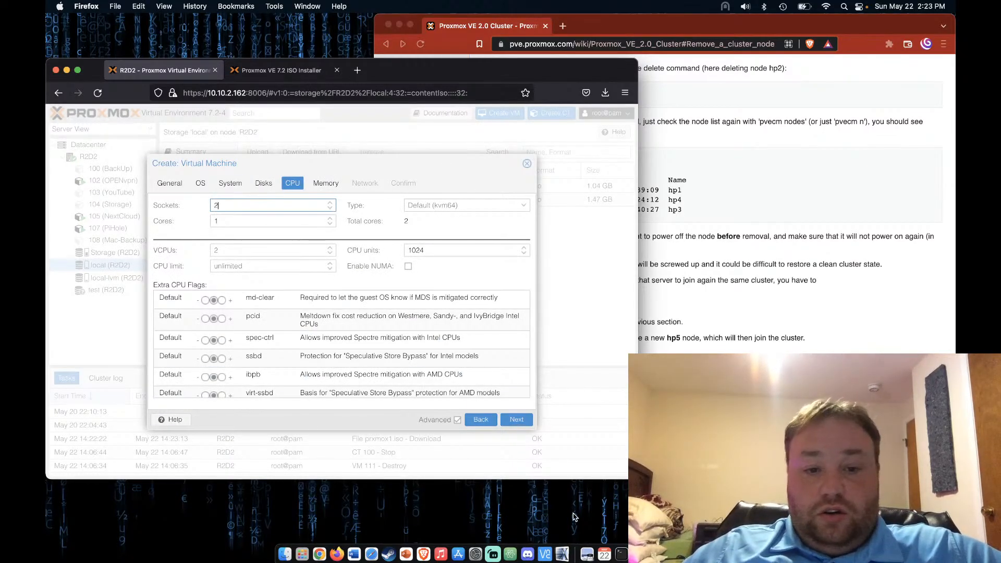
pyautogui.click(516, 419)
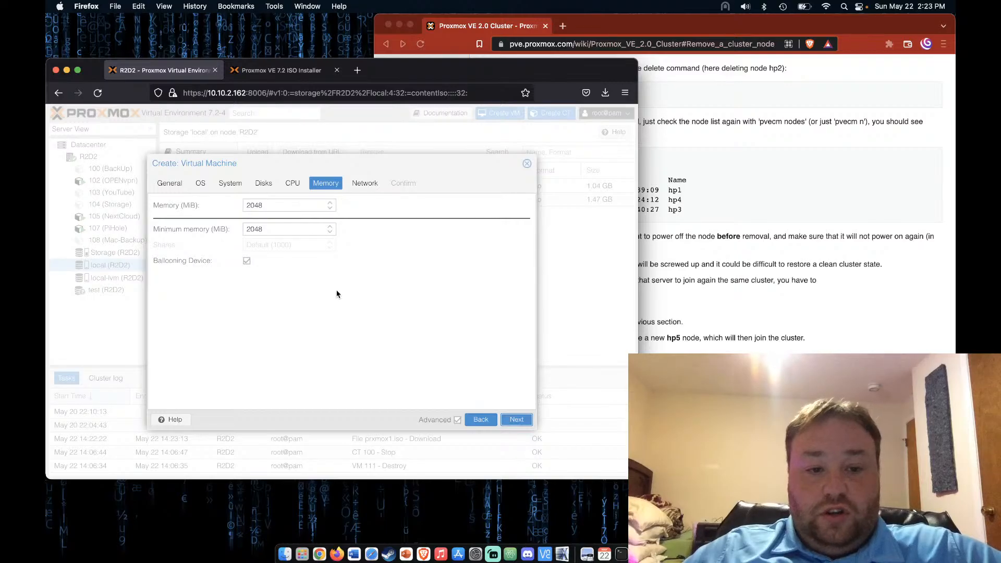
pyautogui.click(516, 420)
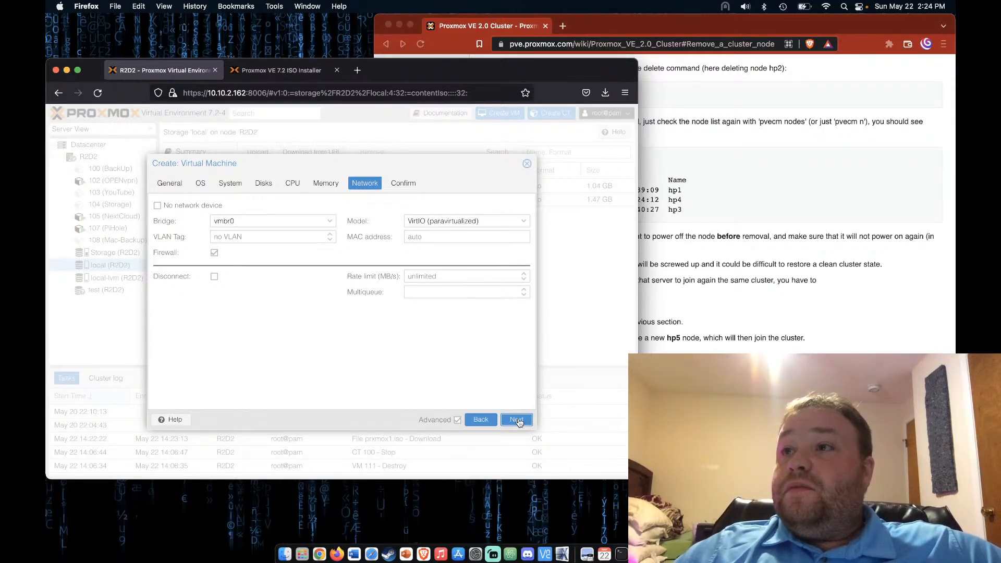
pyautogui.click(516, 420)
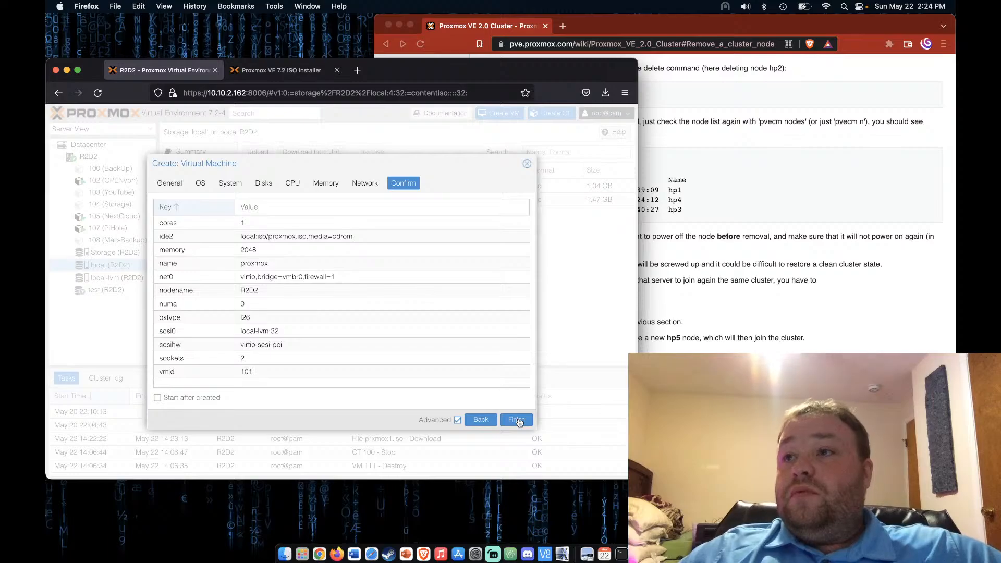
pyautogui.click(518, 420)
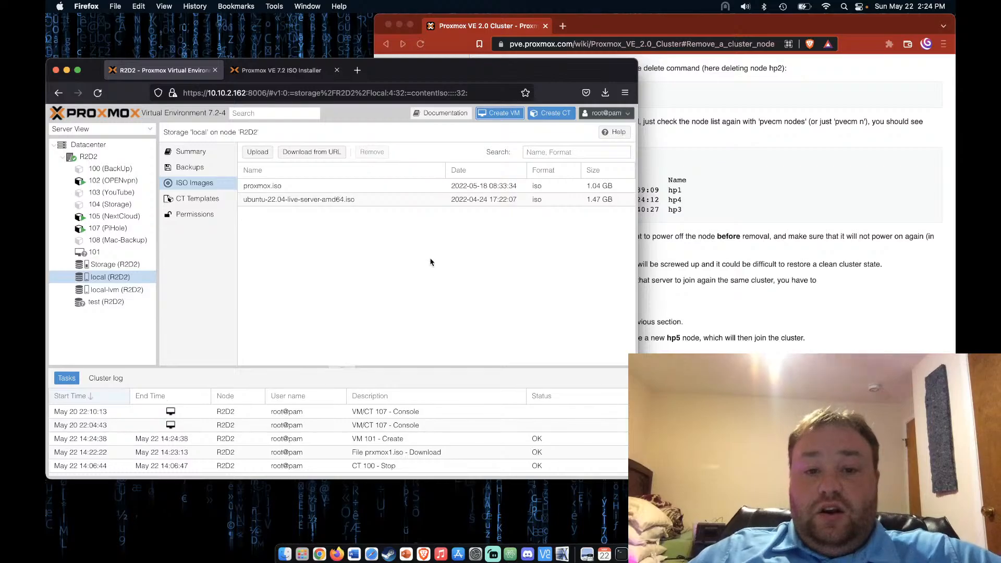
# Start a new VM named prxmox2 that boots from prxmox1.iso on local storage
pyautogui.click(503, 114)
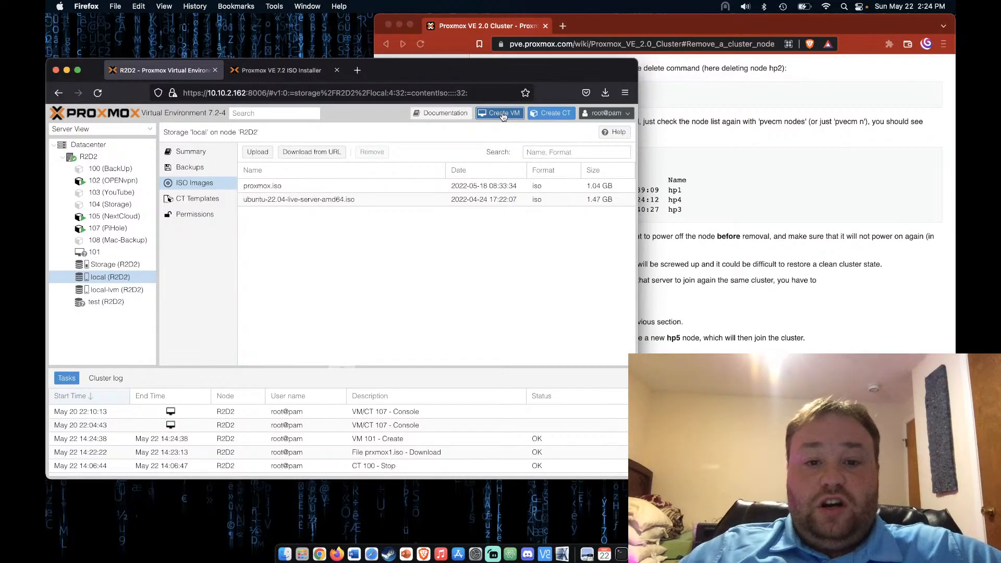
pyautogui.click(278, 232)
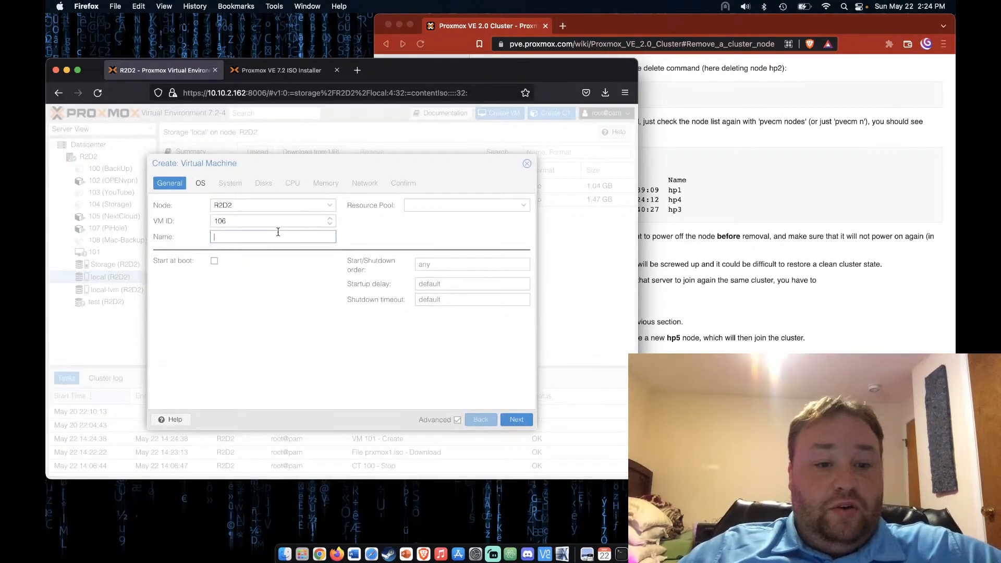
pyautogui.write('prxm')
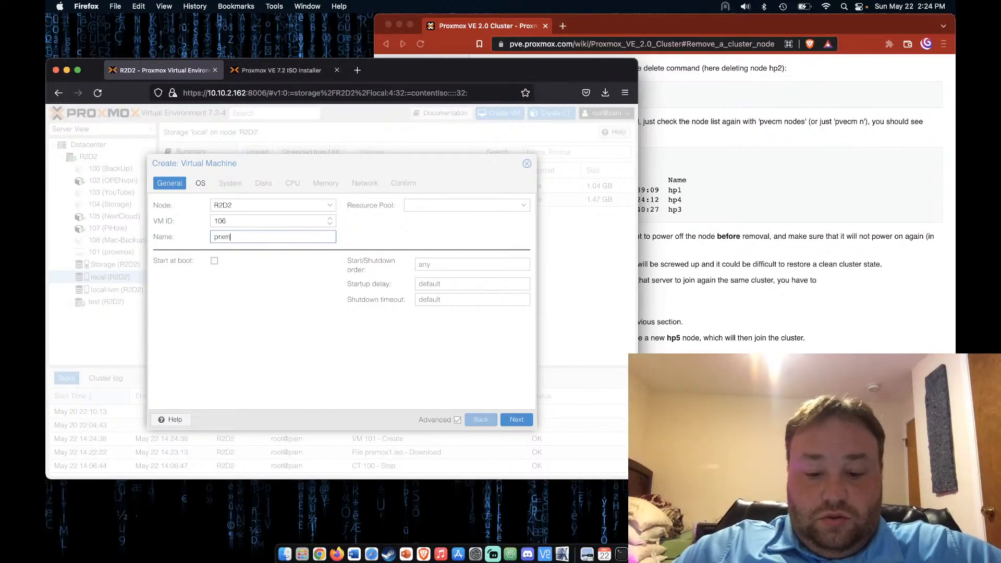
pyautogui.write('ox2')
pyautogui.click(516, 420)
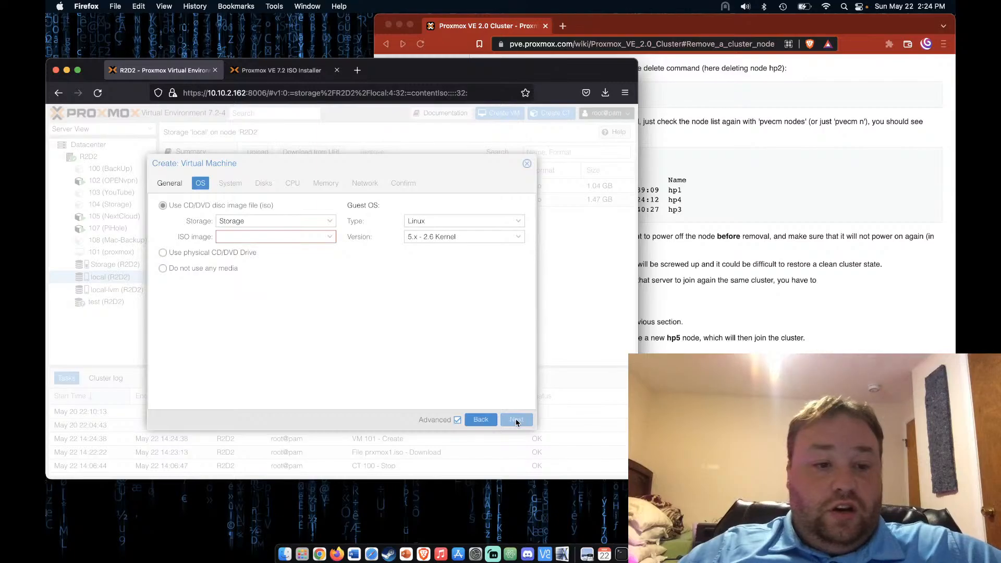
pyautogui.click(330, 221)
pyautogui.click(271, 263)
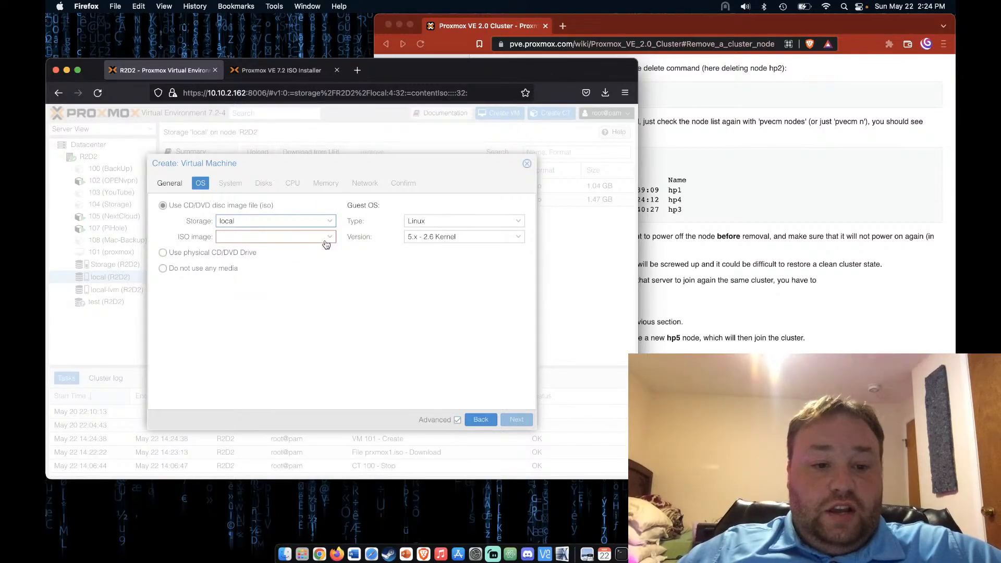
pyautogui.click(328, 237)
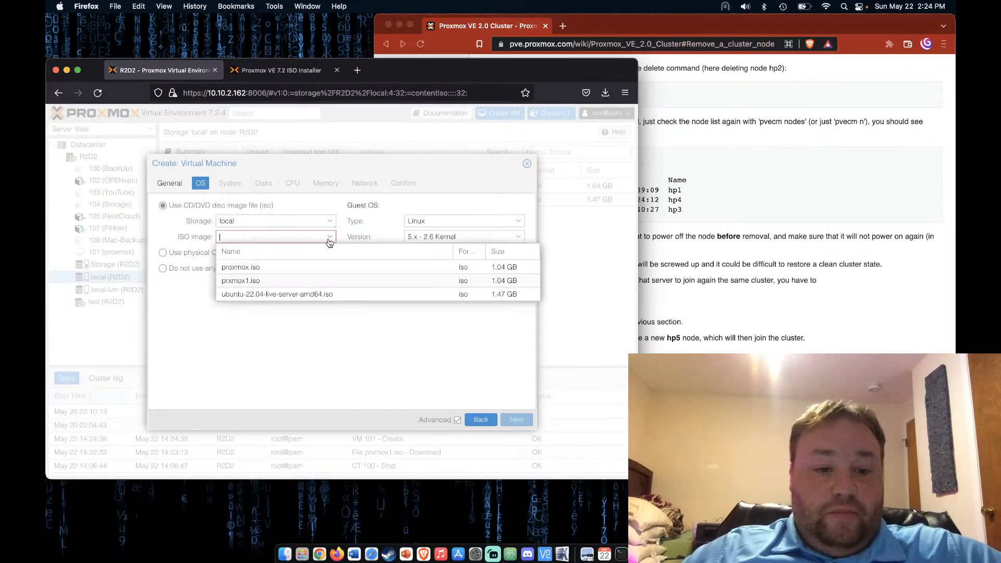
pyautogui.click(264, 280)
# Put its disk on local-lvm, add a CPU socket, and finish the wizard
pyautogui.click(517, 420)
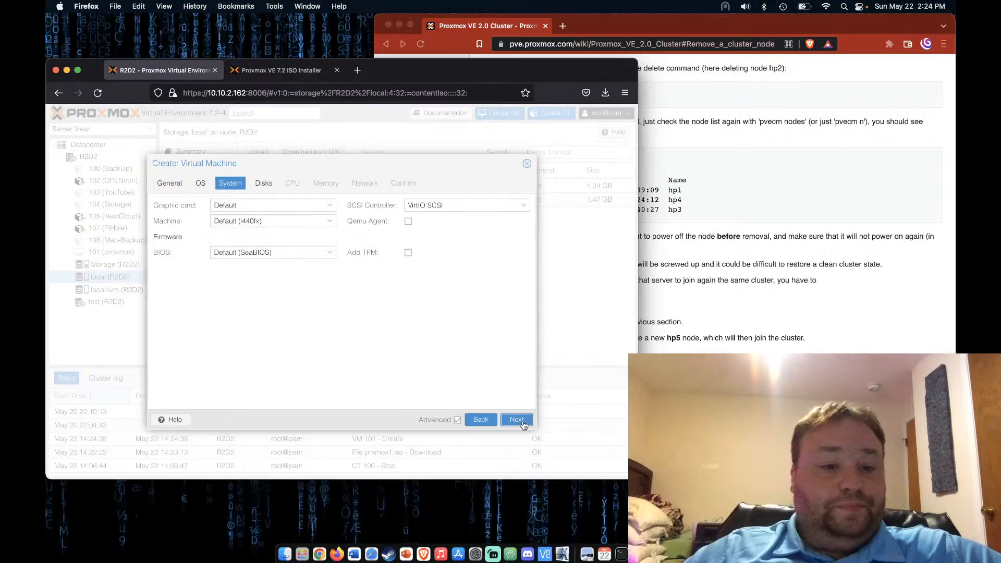
pyautogui.click(518, 420)
pyautogui.click(515, 420)
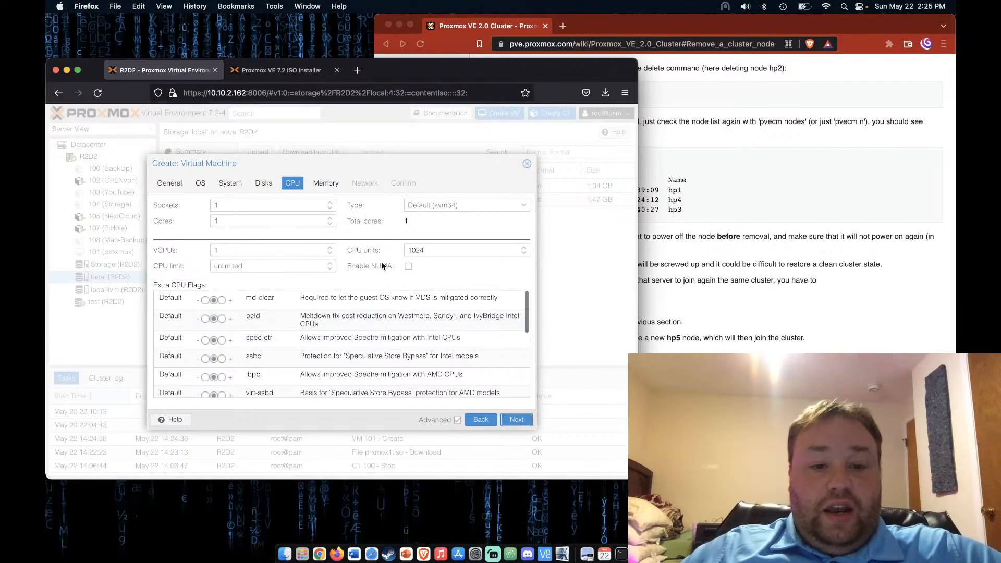
pyautogui.click(264, 183)
pyautogui.click(366, 261)
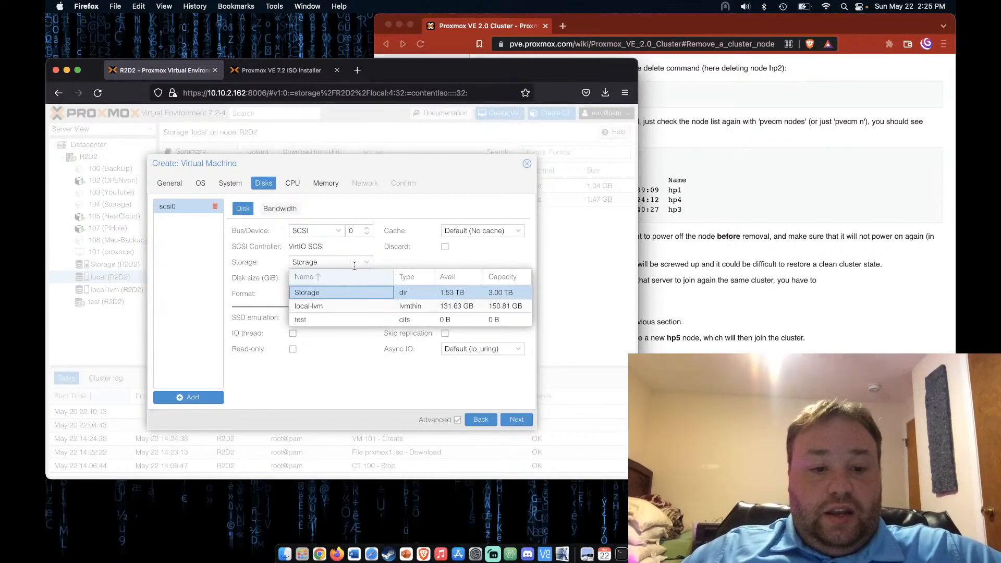
pyautogui.click(340, 310)
pyautogui.click(515, 419)
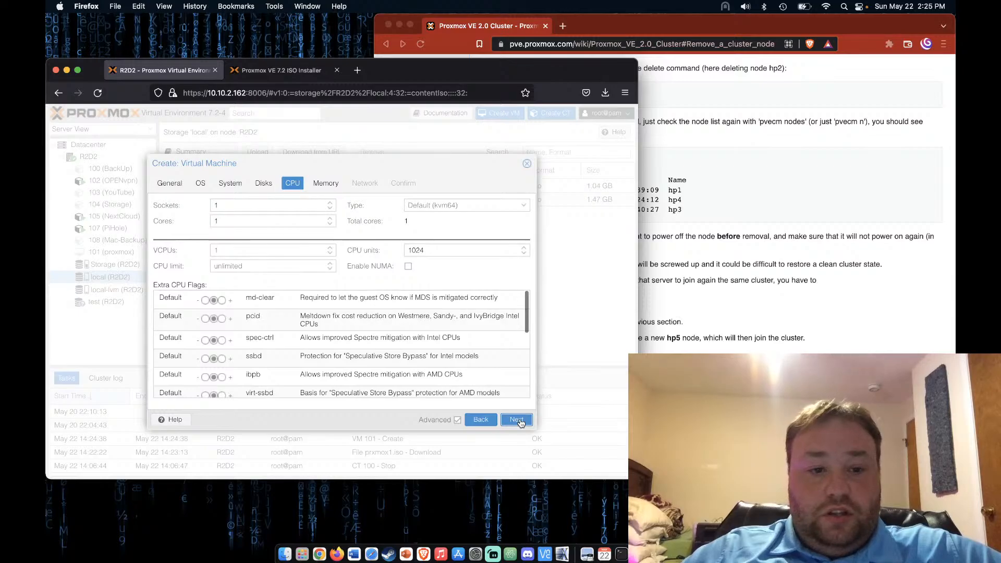
pyautogui.click(329, 204)
pyautogui.click(516, 420)
pyautogui.click(516, 419)
pyautogui.click(517, 420)
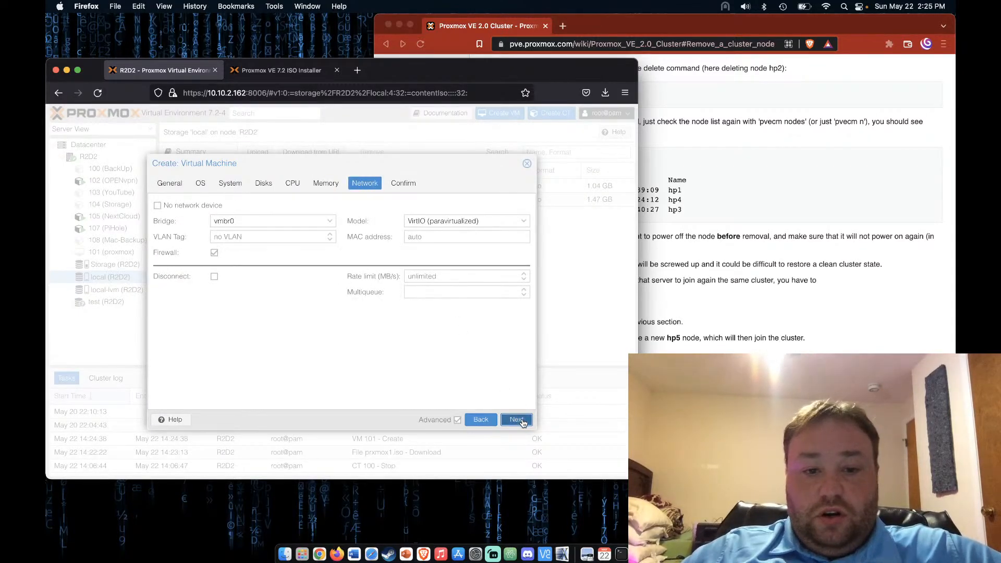
pyautogui.click(521, 420)
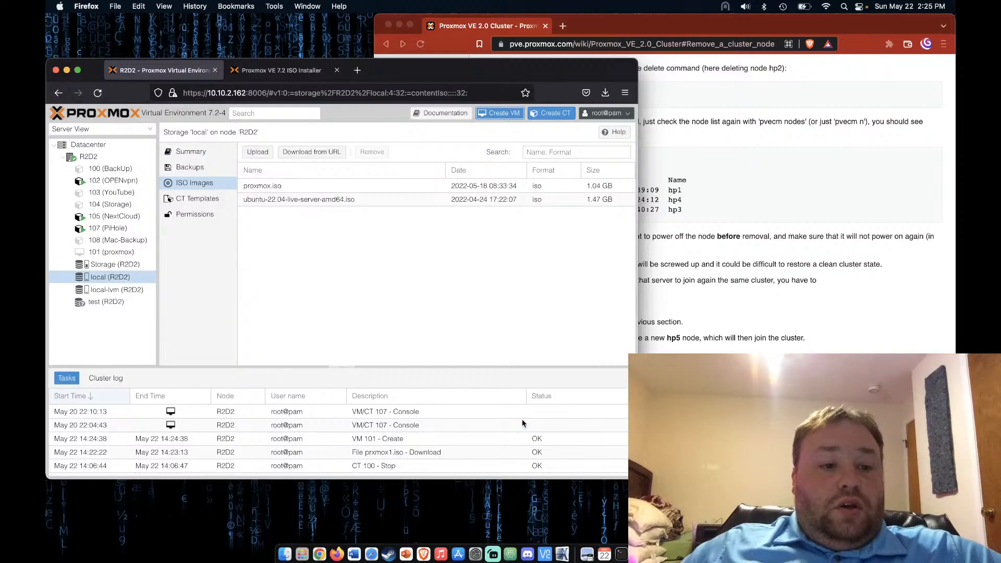
# Start VM 101 (proxmox), open its console, and launch the Proxmox VE installer
pyautogui.click(117, 252)
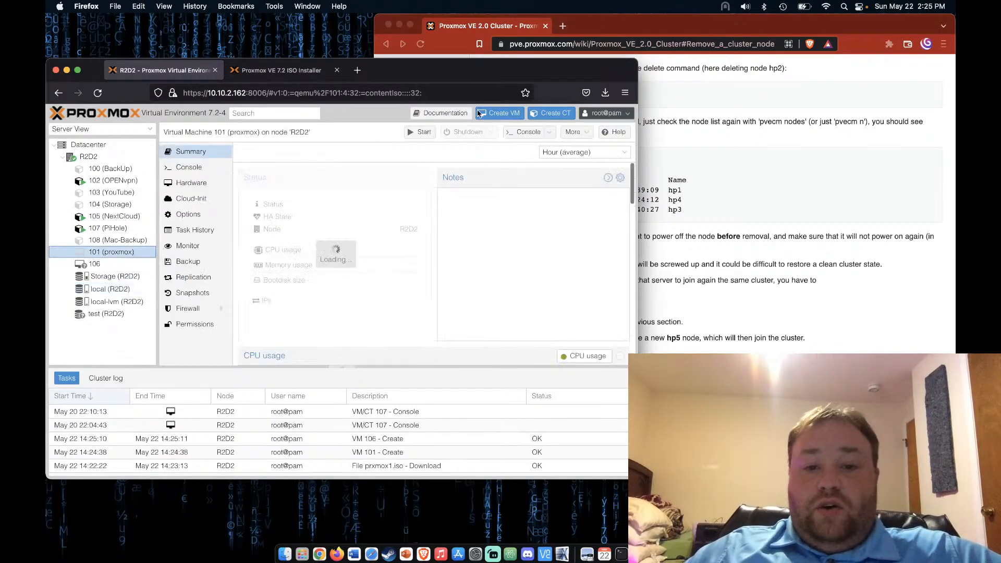
pyautogui.click(420, 132)
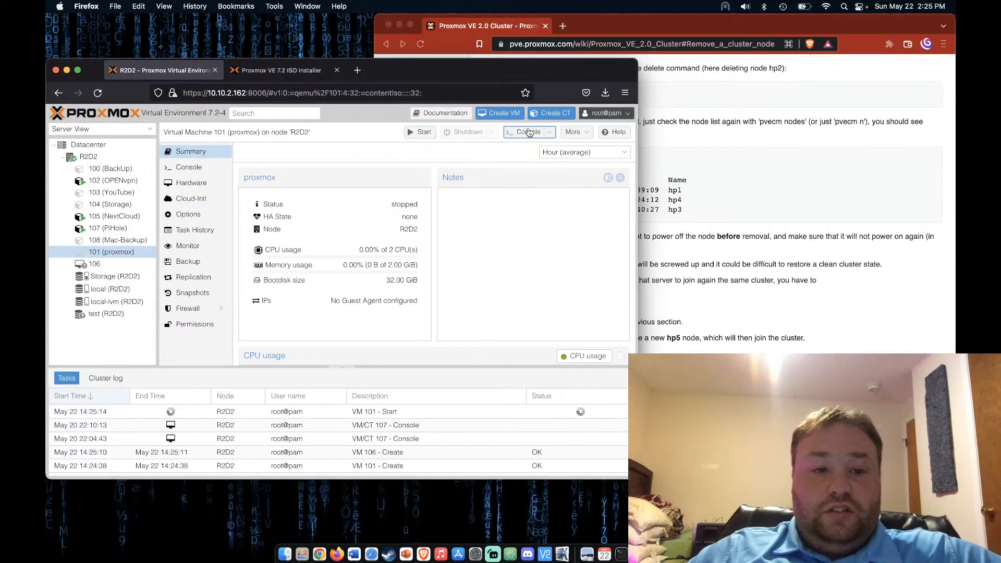
pyautogui.click(528, 131)
pyautogui.moveTo(344, 76); pyautogui.dragTo(503, 19)
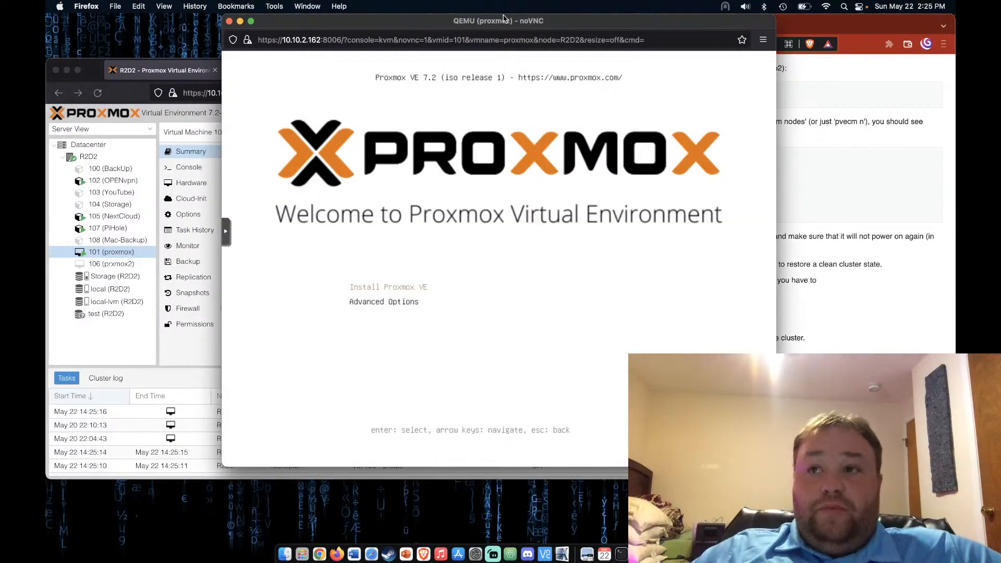
pyautogui.press('Return')
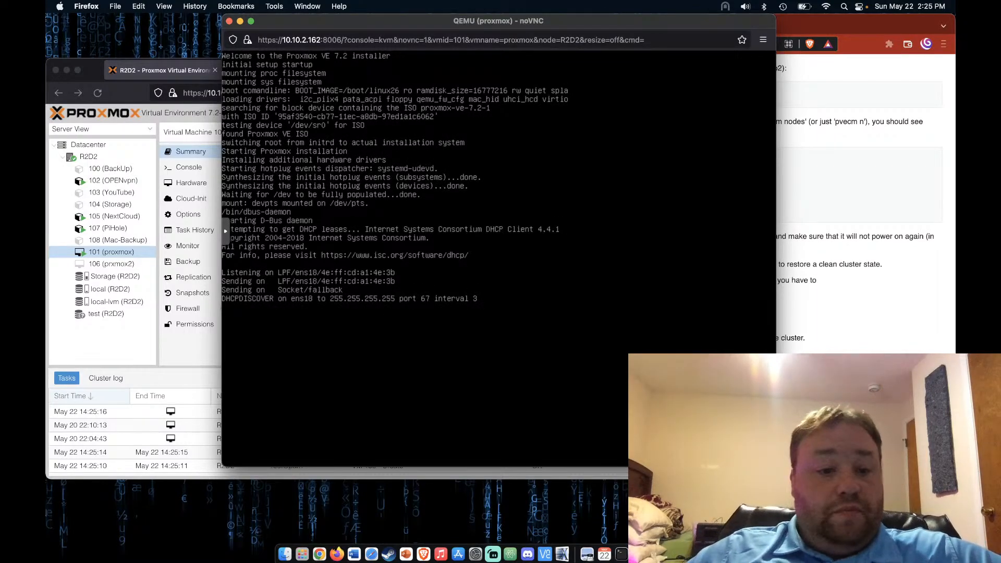
# Select VM 106 (prxmox2) in the tree and dismiss VM 101's no-KVM-support warning
pyautogui.click(175, 346)
pyautogui.click(117, 268)
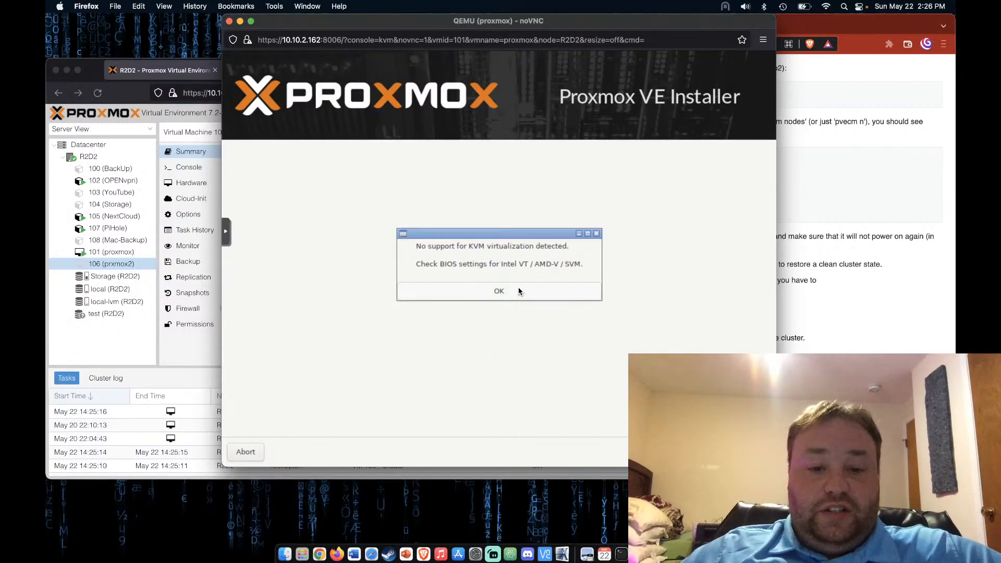
pyautogui.click(493, 292)
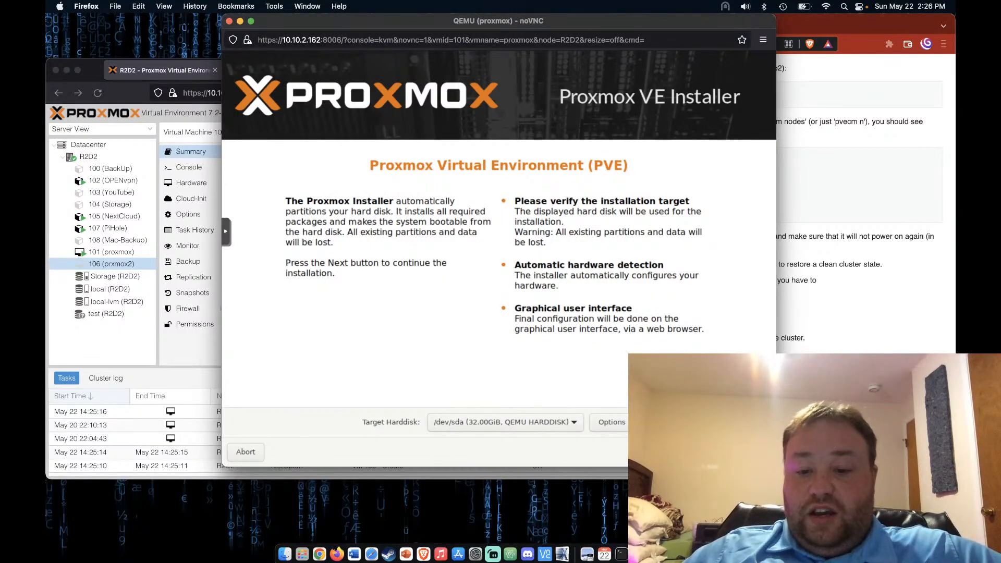
# Accept the target disk and time zone, set the root password, and correct the admin e-mail domain
pyautogui.click(752, 452)
pyautogui.click(752, 452)
pyautogui.write('******')
pyautogui.press('Tab')
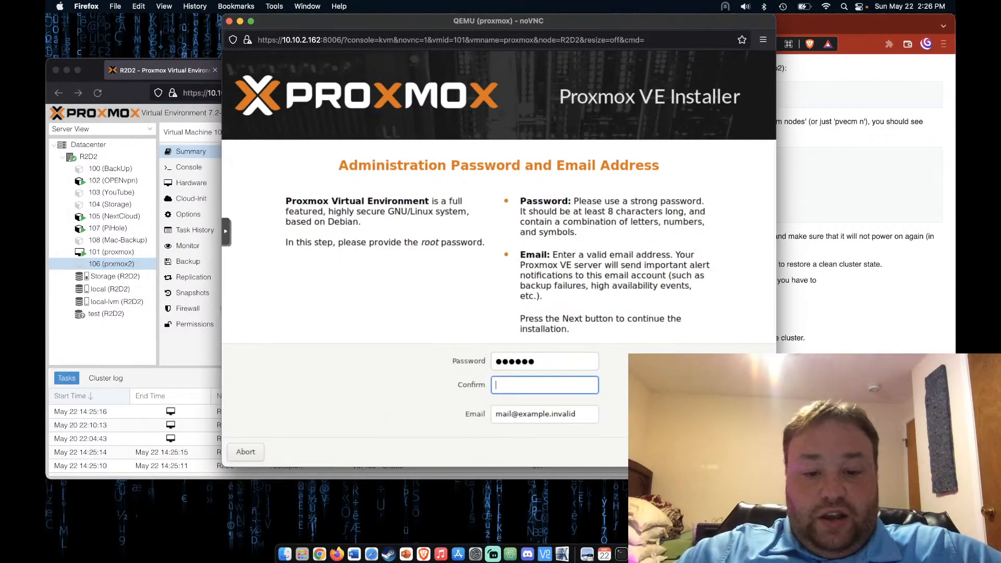
pyautogui.write('******')
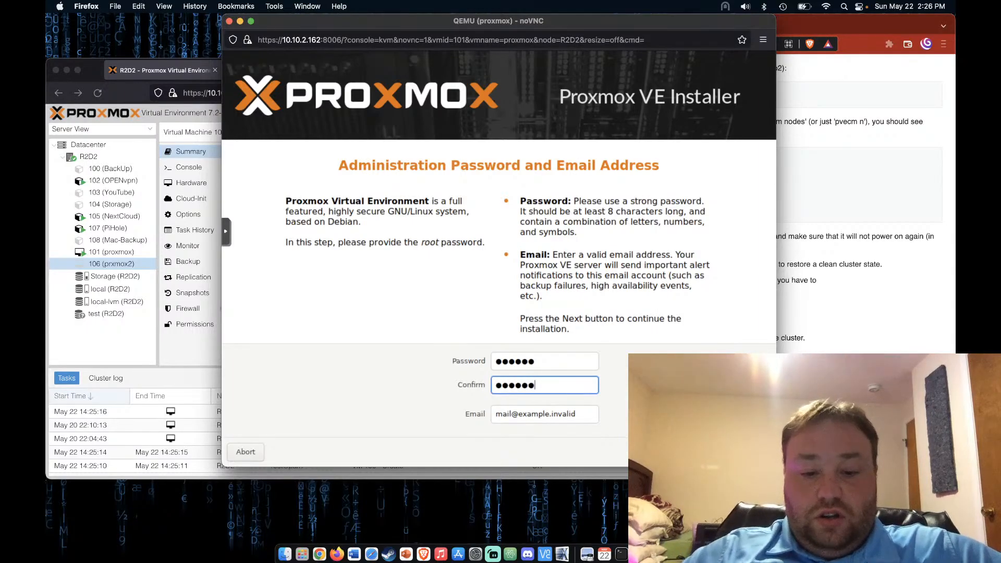
pyautogui.doubleClick(562, 413)
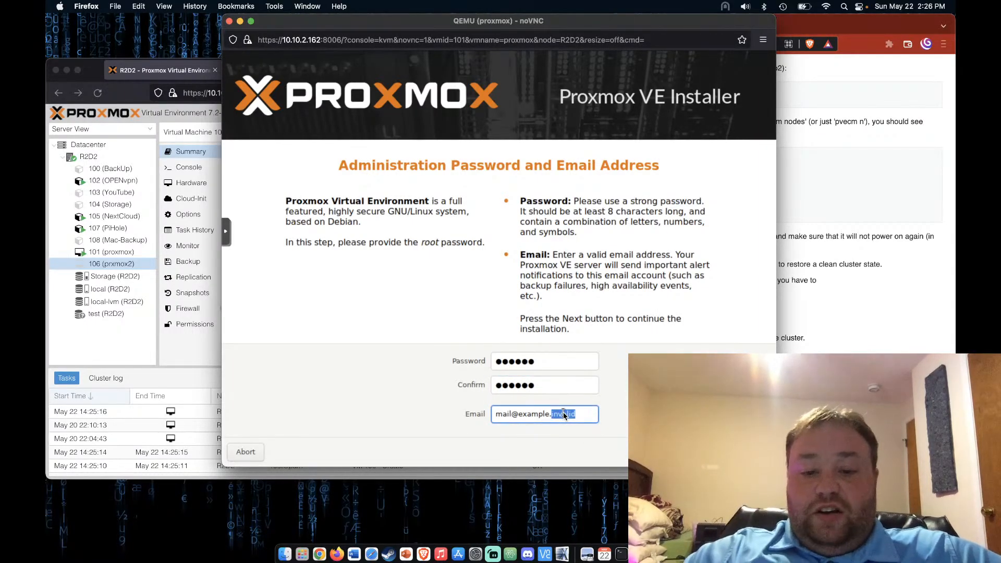
pyautogui.write('test')
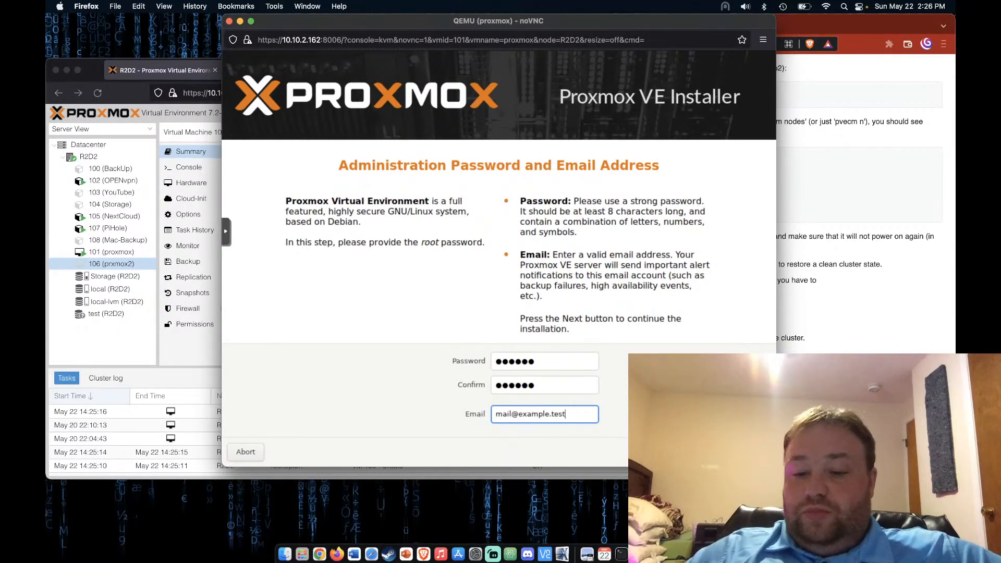
pyautogui.press('Return')
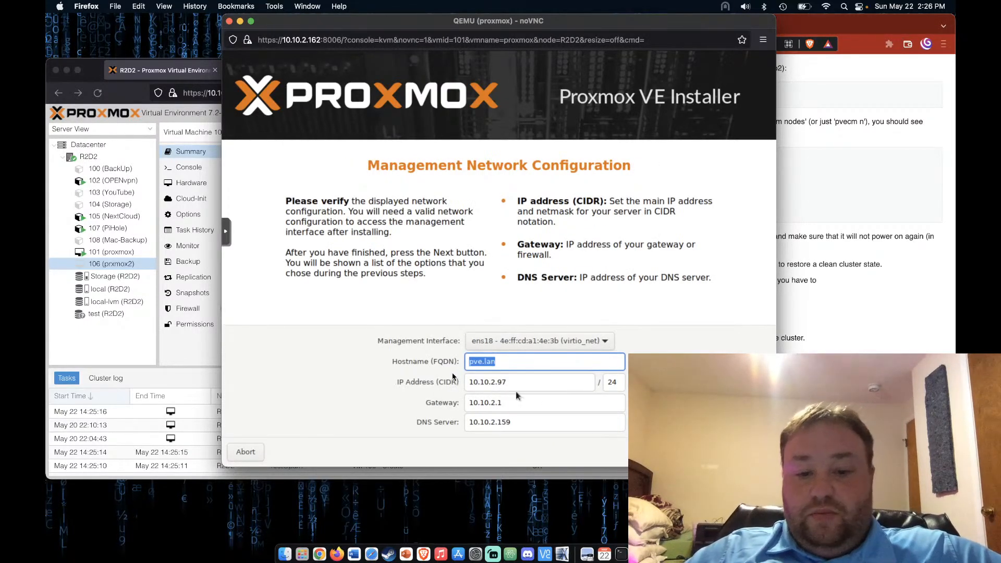
# Change the IP to 10.10.2.101 and start installing onto /dev/sda
pyautogui.click(537, 386)
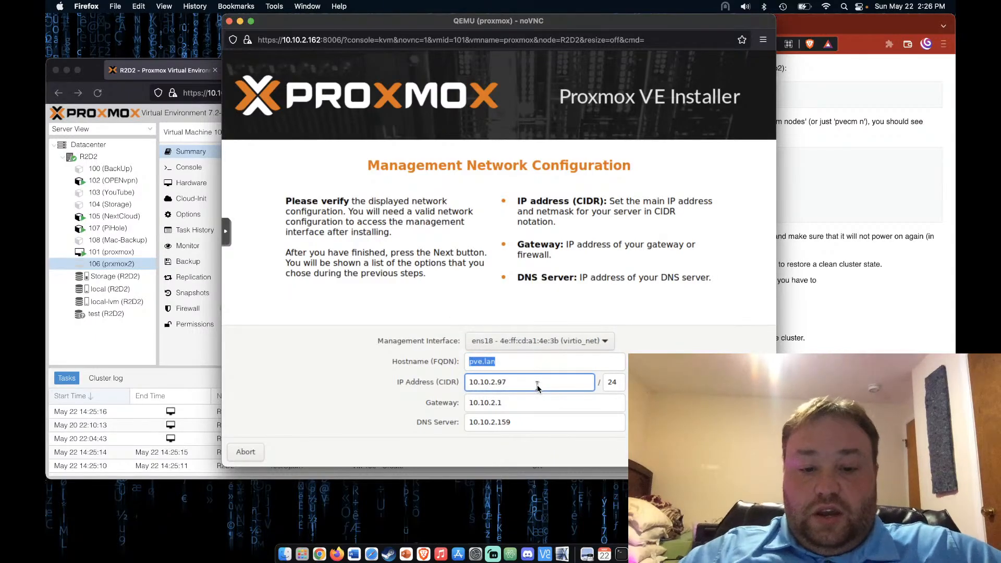
pyautogui.press('BackSpace')
pyautogui.press('BackSpace')
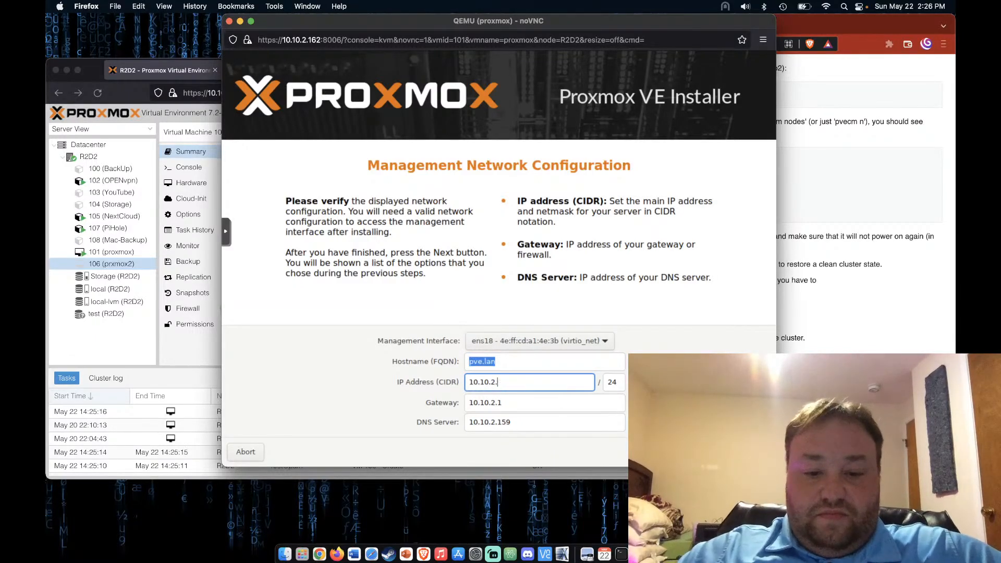
pyautogui.write('101')
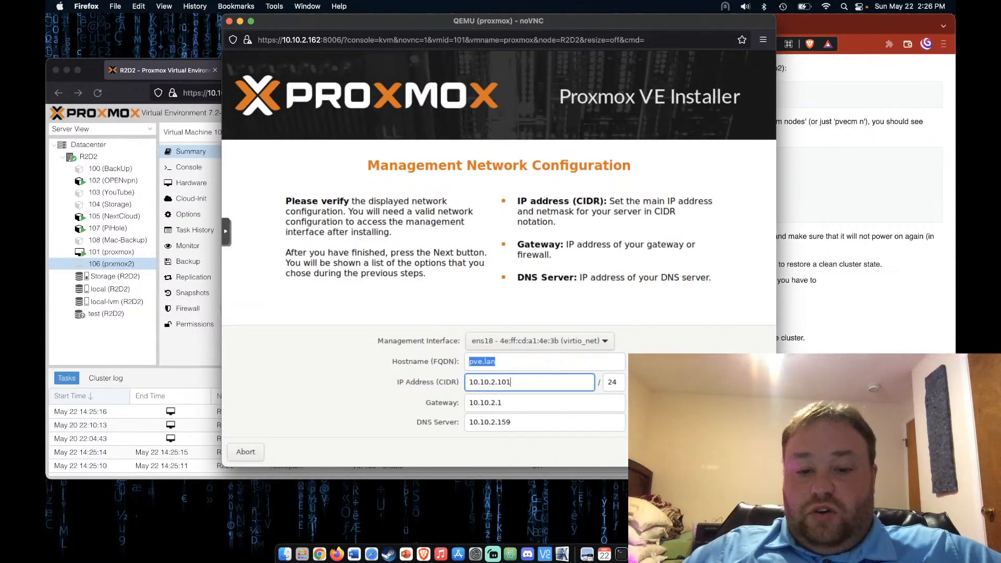
pyautogui.press('Return')
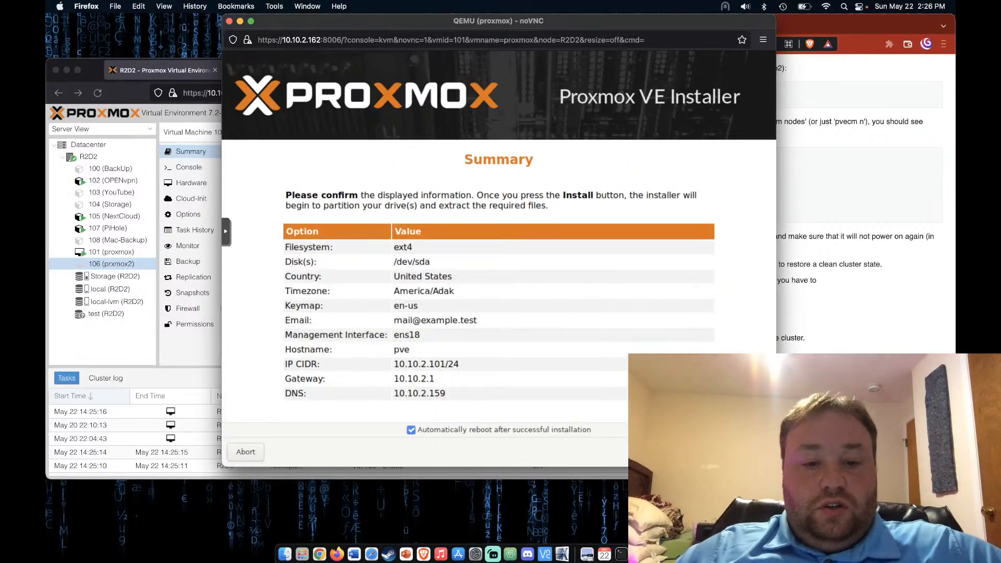
pyautogui.press('Return')
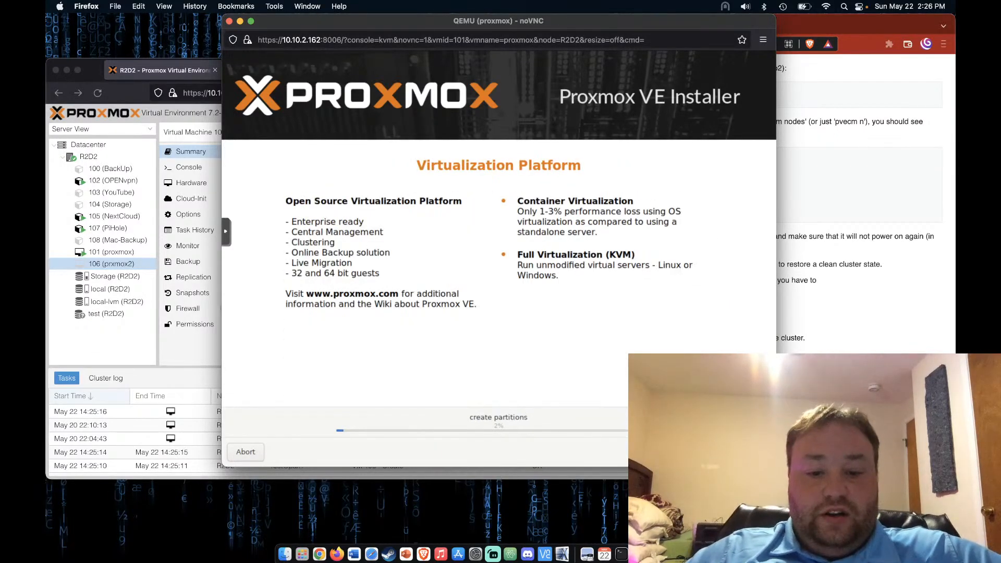
# Start VM 106 (prxmox2), open its console, and boot its installer to the no-KVM warning
pyautogui.click(161, 342)
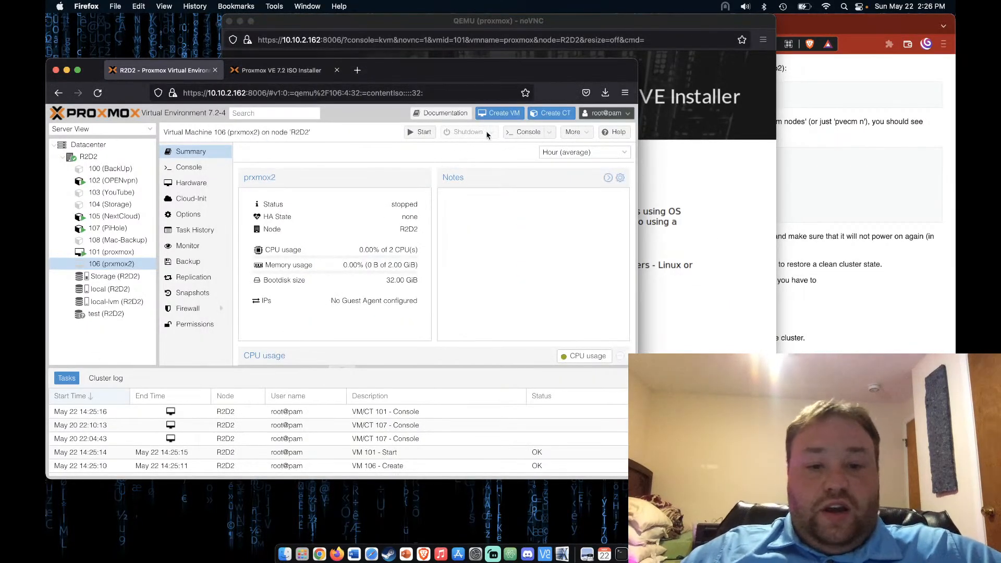
pyautogui.click(422, 131)
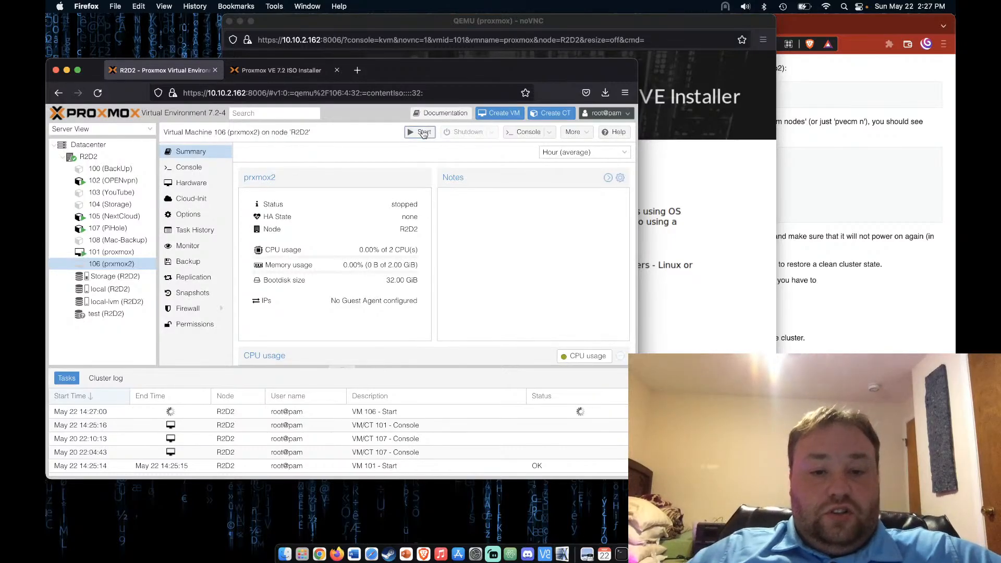
pyautogui.click(527, 132)
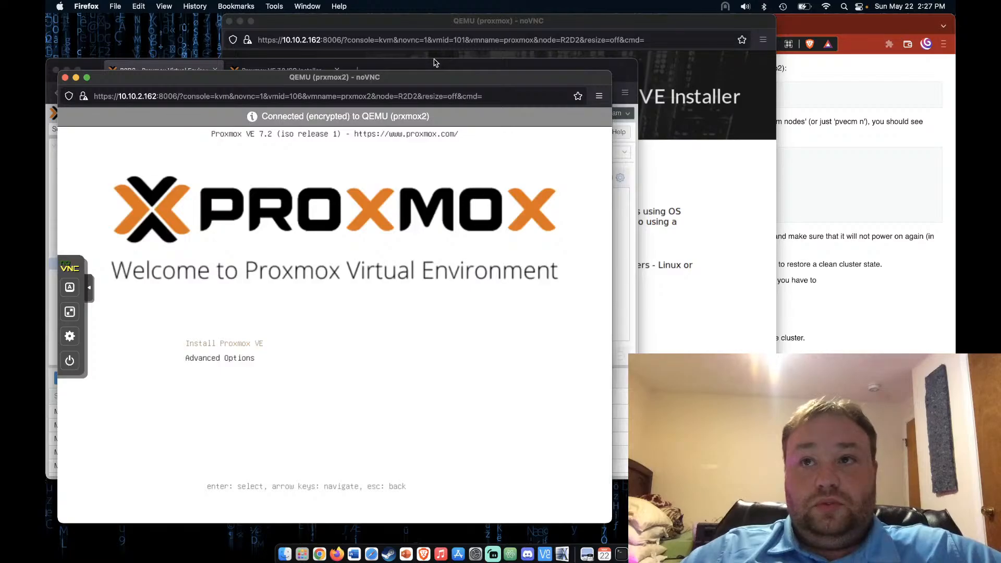
pyautogui.moveTo(439, 23); pyautogui.dragTo(606, 6)
pyautogui.click(229, 78)
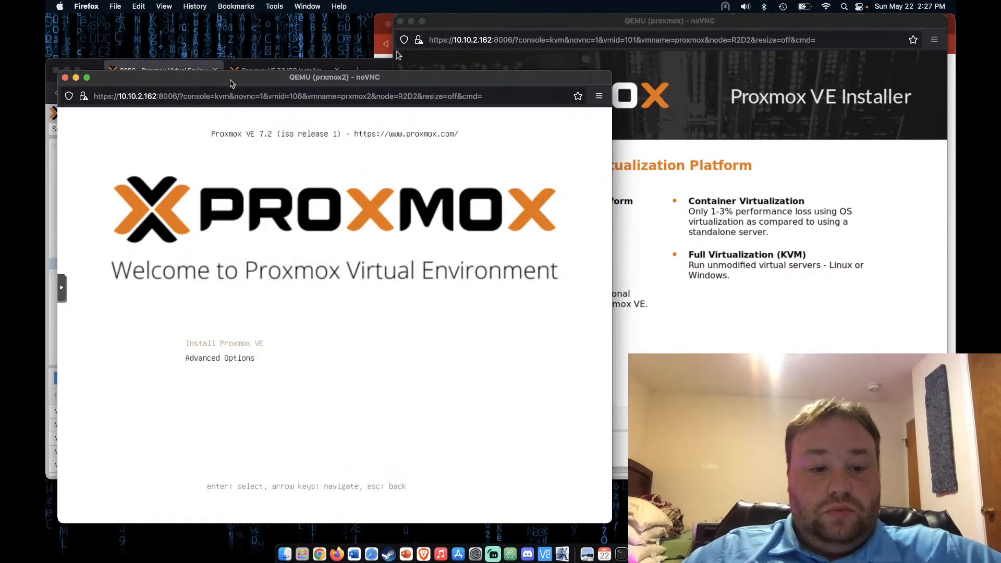
pyautogui.press('Return')
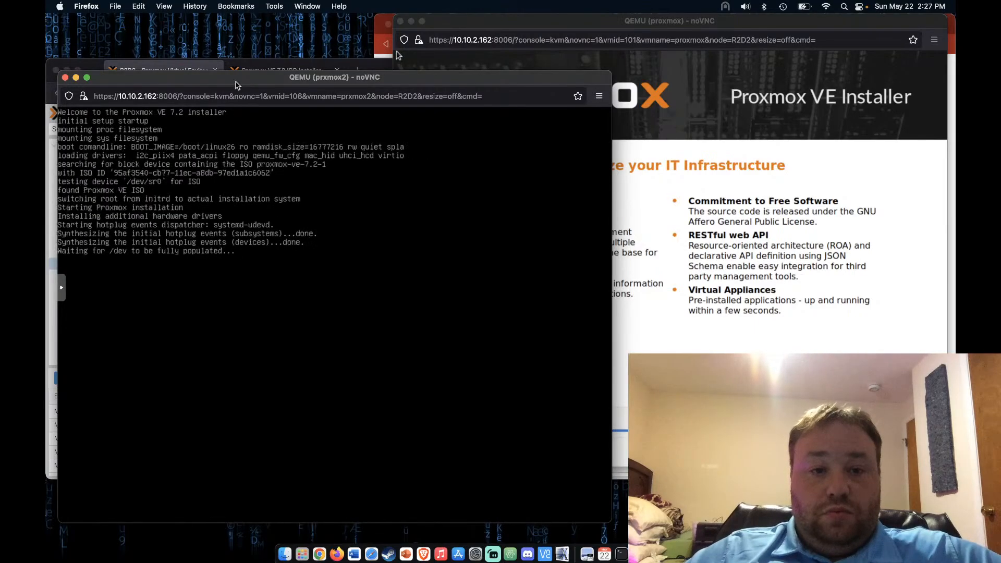
pyautogui.moveTo(413, 80); pyautogui.dragTo(422, 35)
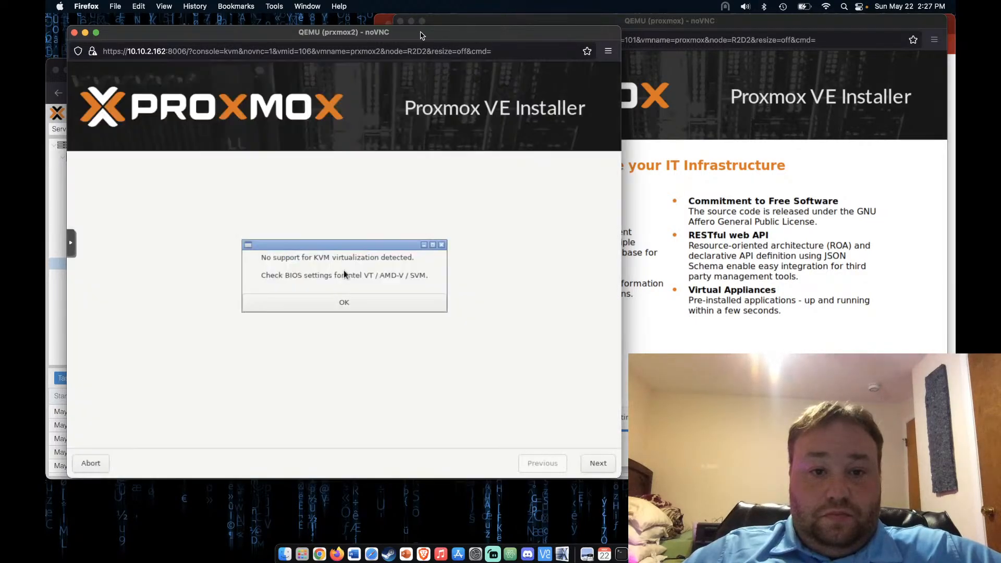
# Dismiss the KVM warning, accept the licence, and keep the default disk and time zone
pyautogui.click(348, 307)
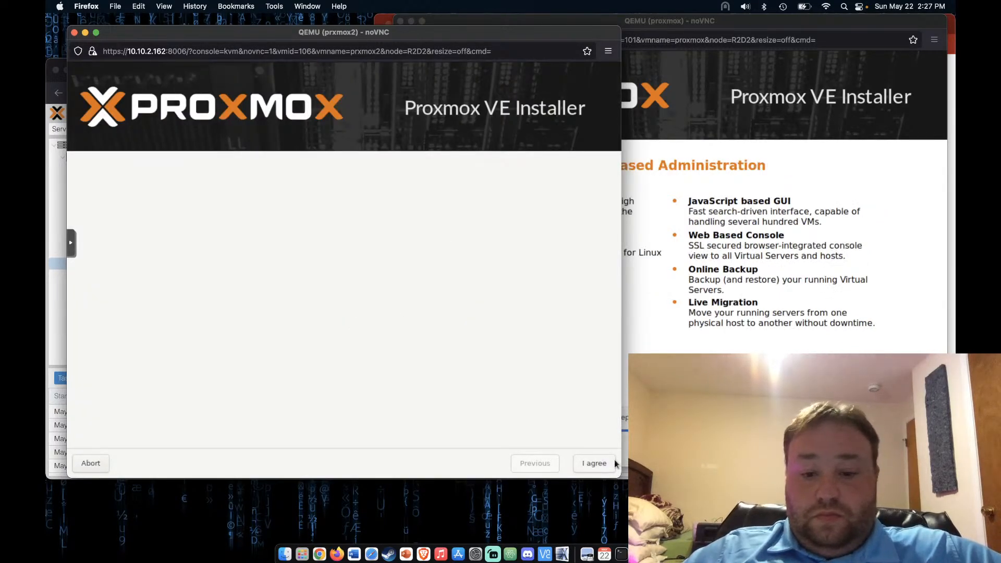
pyautogui.click(600, 469)
pyautogui.click(598, 463)
pyautogui.click(598, 464)
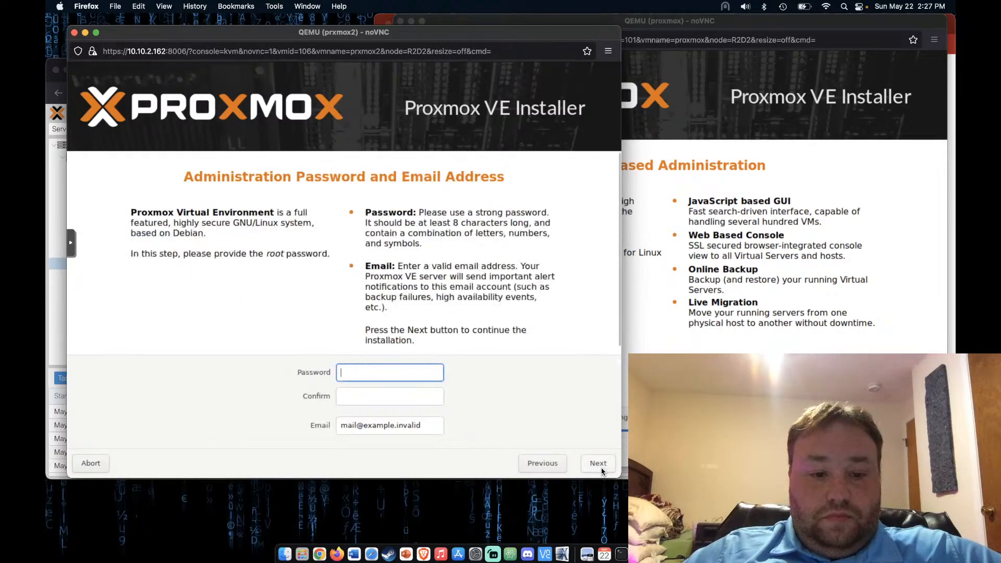
# Set and confirm the root password and correct the notification e-mail domain
pyautogui.write('******')
pyautogui.press('Tab')
pyautogui.write('******')
pyautogui.doubleClick(409, 426)
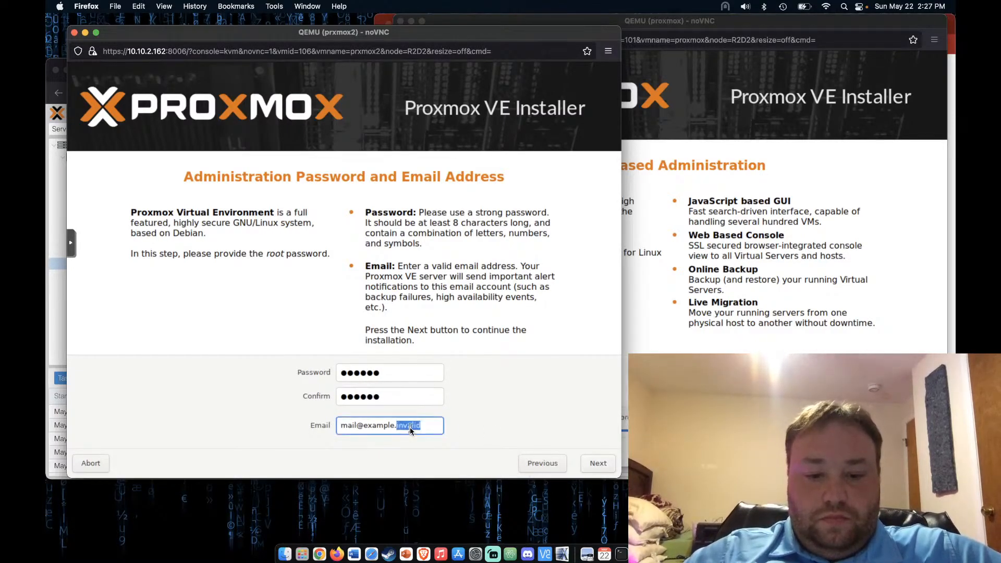
pyautogui.write('tes')
pyautogui.write('t')
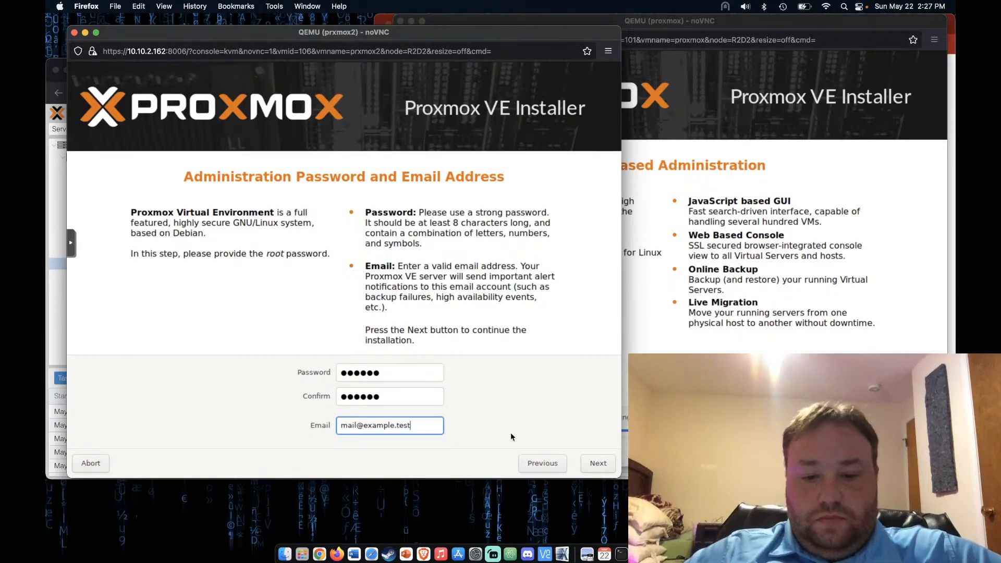
pyautogui.click(599, 463)
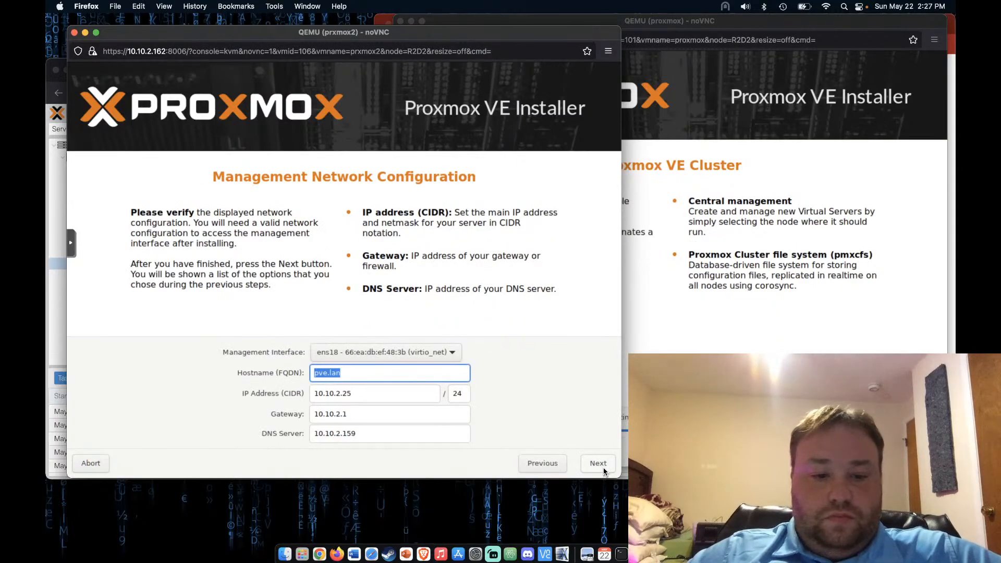
# Change the IP to 10.10.2.102 and start the installation
pyautogui.click(390, 392)
pyautogui.press('BackSpace')
pyautogui.press('BackSpace')
pyautogui.press('BackSpace')
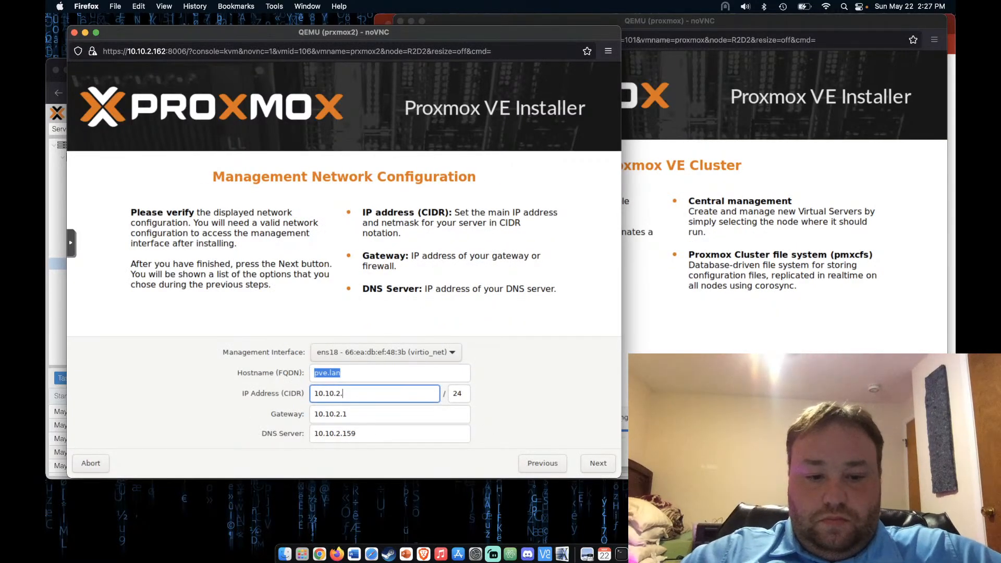
pyautogui.write('.102')
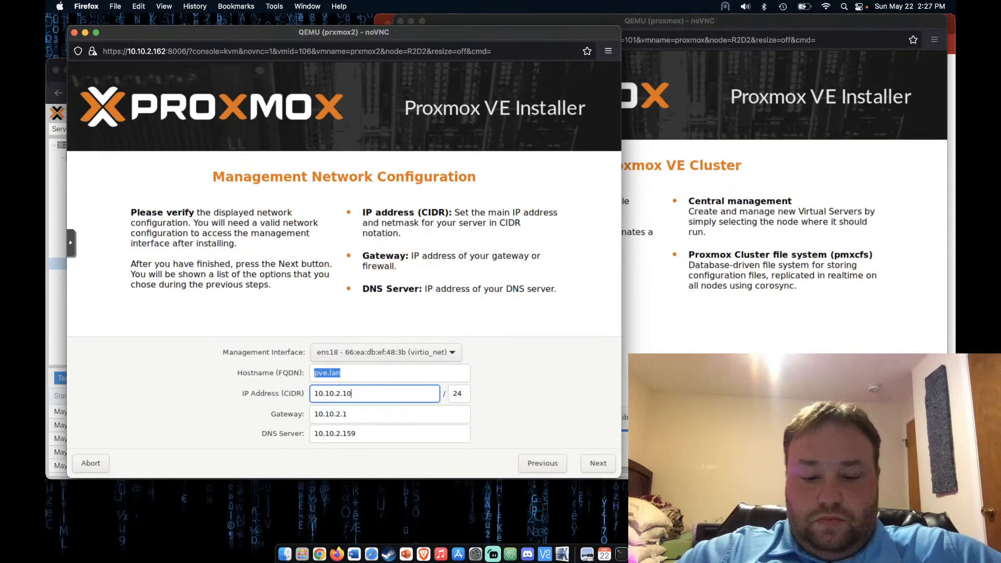
pyautogui.click(598, 465)
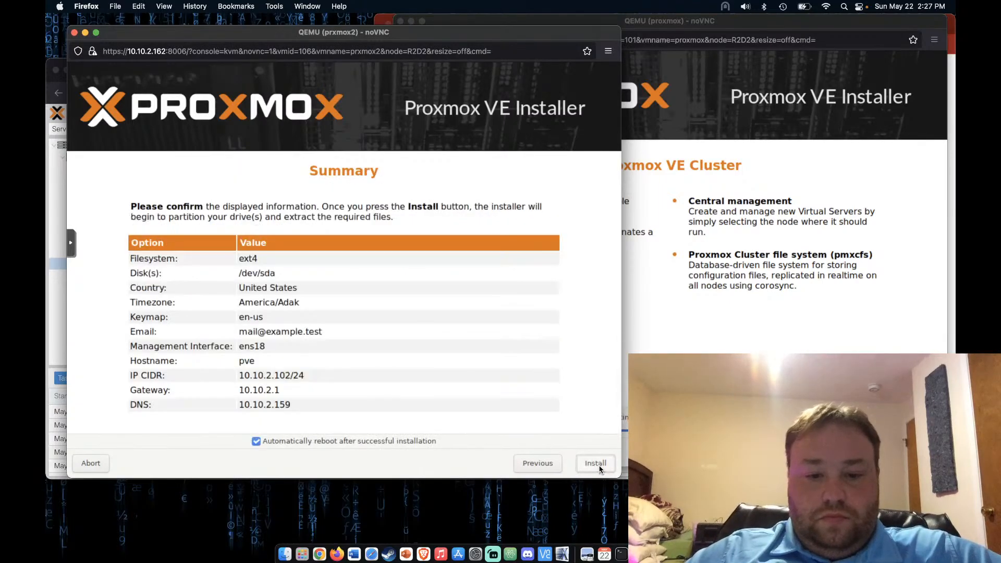
pyautogui.click(598, 466)
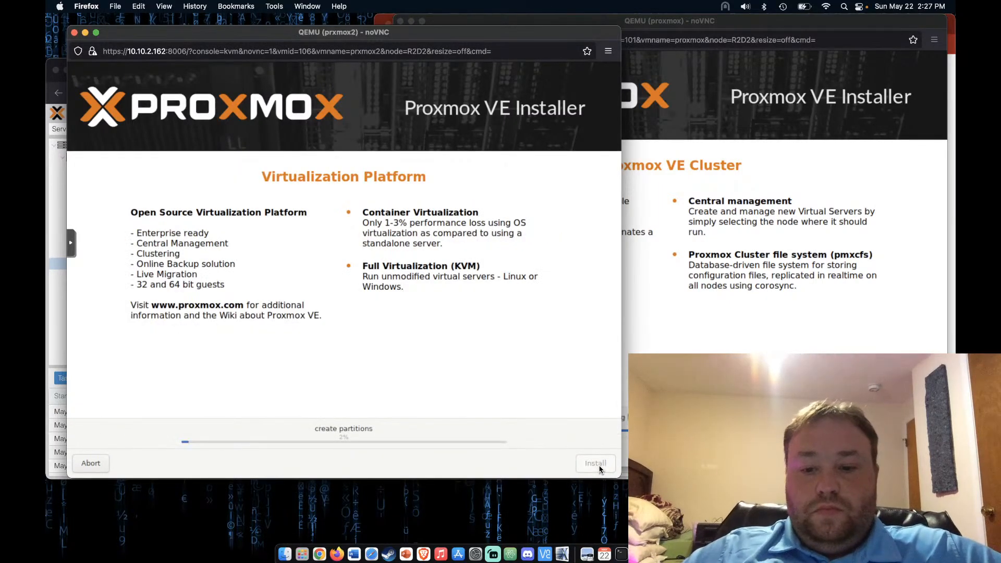
# Move the installer console aside and show VM 101 (proxmox)'s summary in the web interface
pyautogui.moveTo(408, 34); pyautogui.dragTo(462, 78)
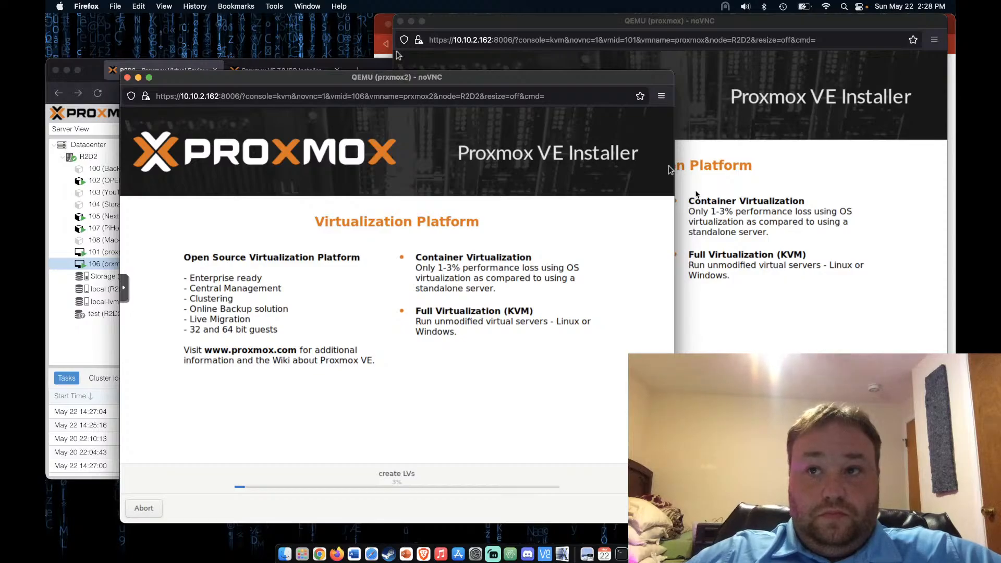
pyautogui.click(90, 348)
pyautogui.click(111, 251)
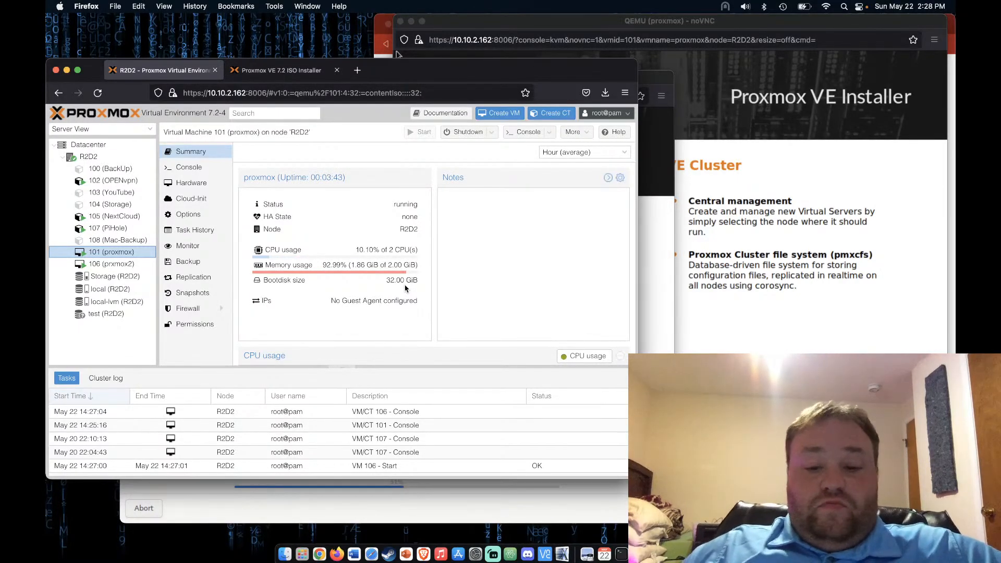
# Bring VM 101's console forward, wait for install and reboot, then boot the default Proxmox VE entry
pyautogui.moveTo(538, 71); pyautogui.dragTo(567, 43)
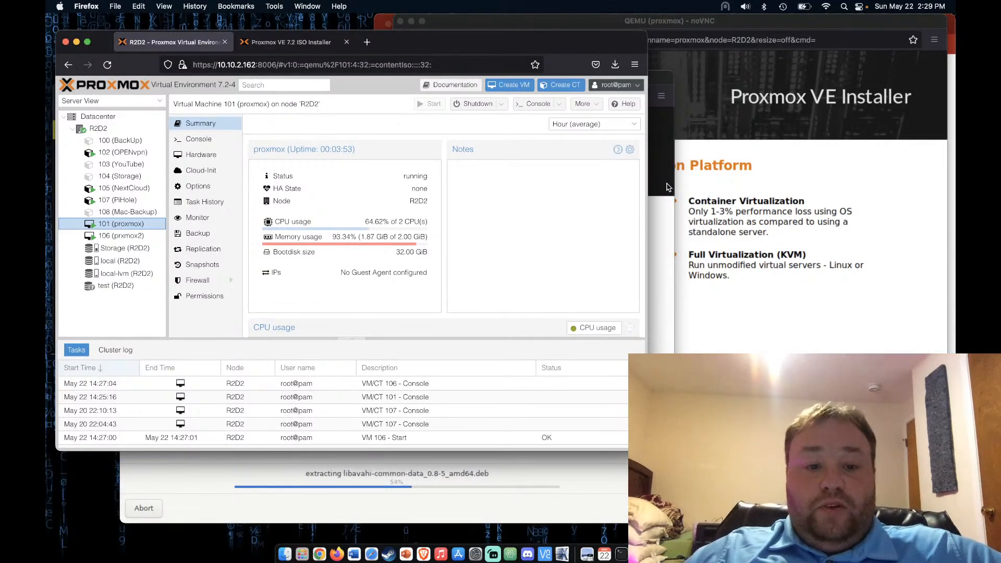
pyautogui.click(766, 347)
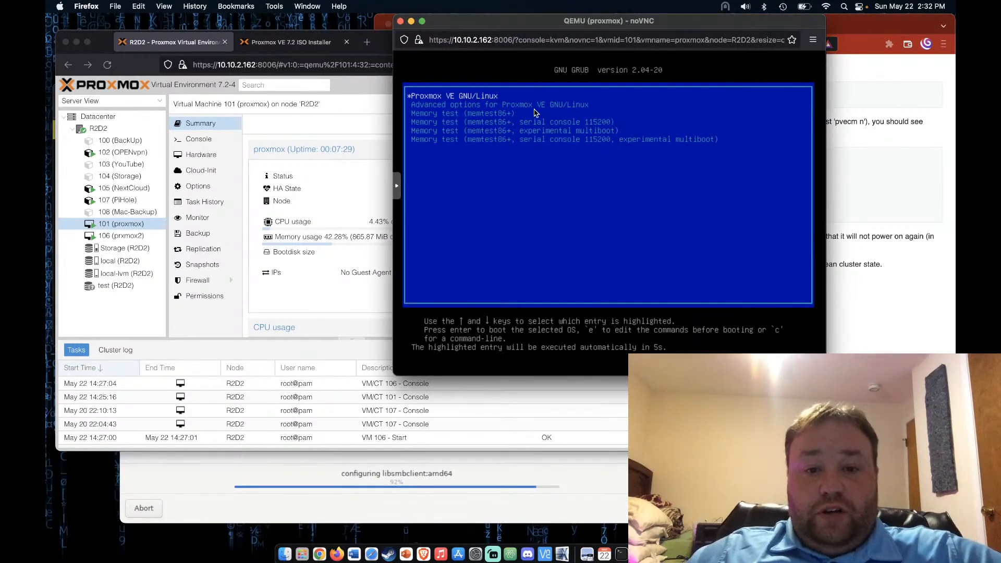
pyautogui.press('Return')
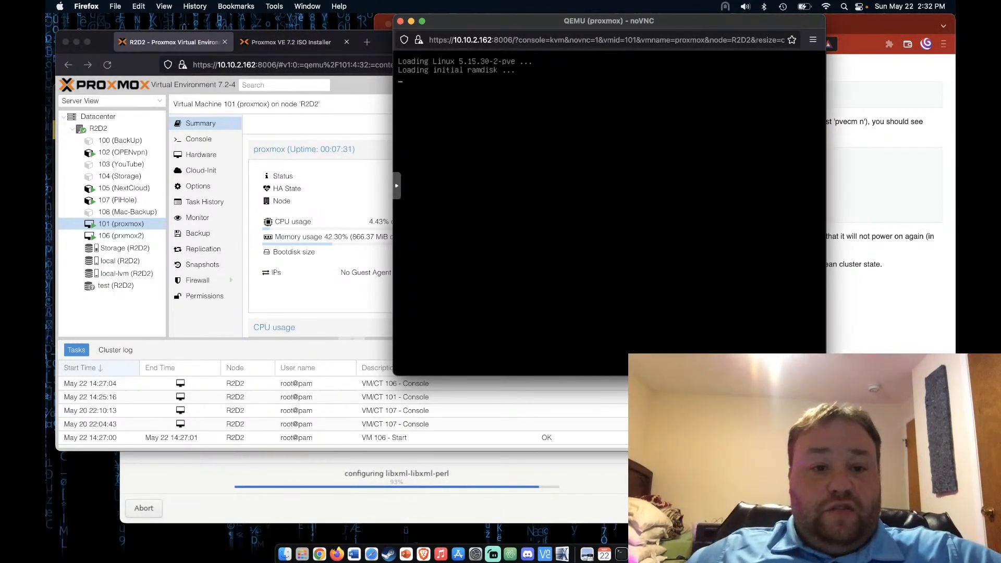
pyautogui.moveTo(532, 21); pyautogui.dragTo(610, 125)
# Read through the cluster-node removal wiki article, then bring VM 101's and prxmox2's consoles forward
pyautogui.click(671, 30)
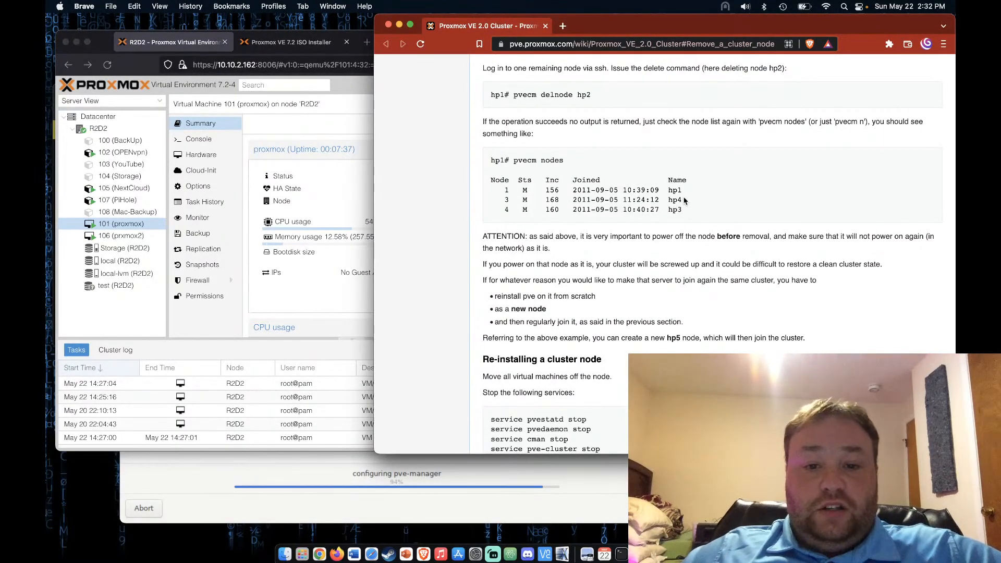
pyautogui.scroll(1, 684, 200)
pyautogui.scroll(5, 684, 201)
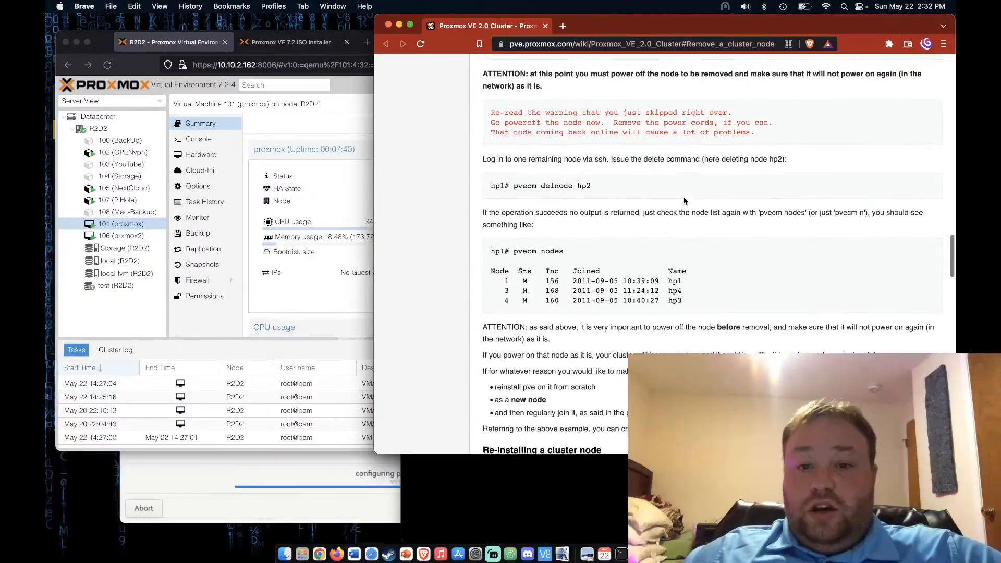
pyautogui.scroll(3, 684, 201)
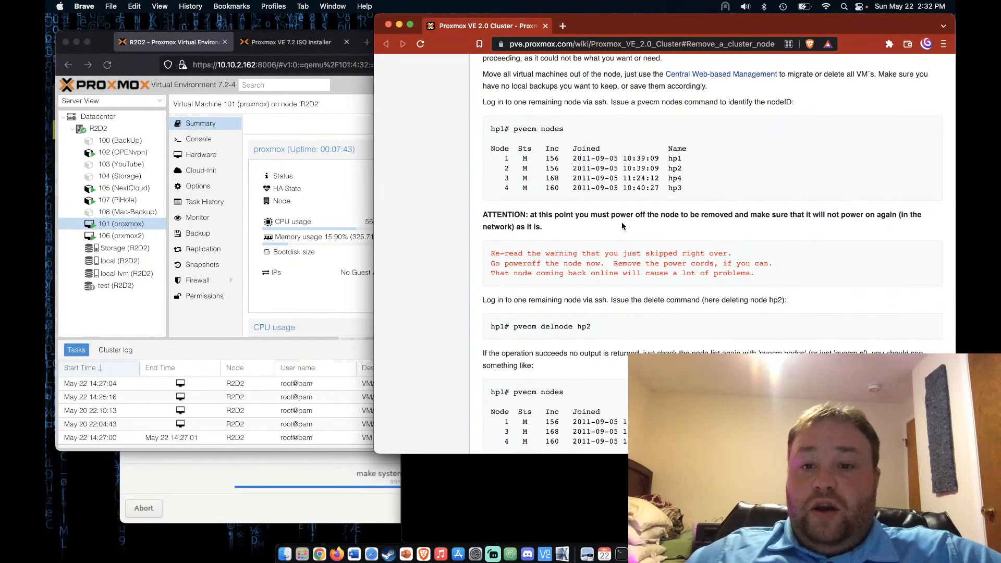
pyautogui.scroll(2, 621, 226)
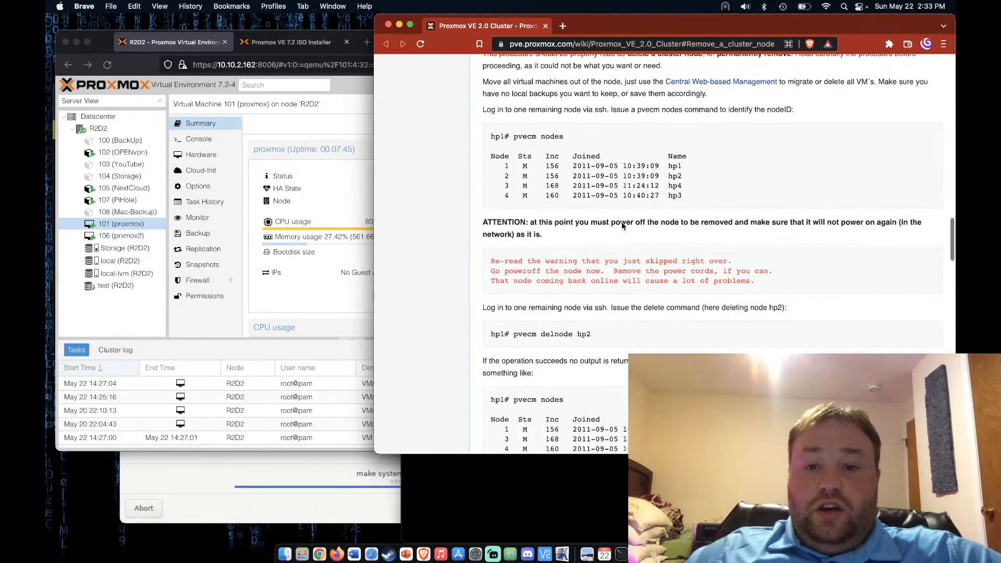
pyautogui.scroll(5, 622, 226)
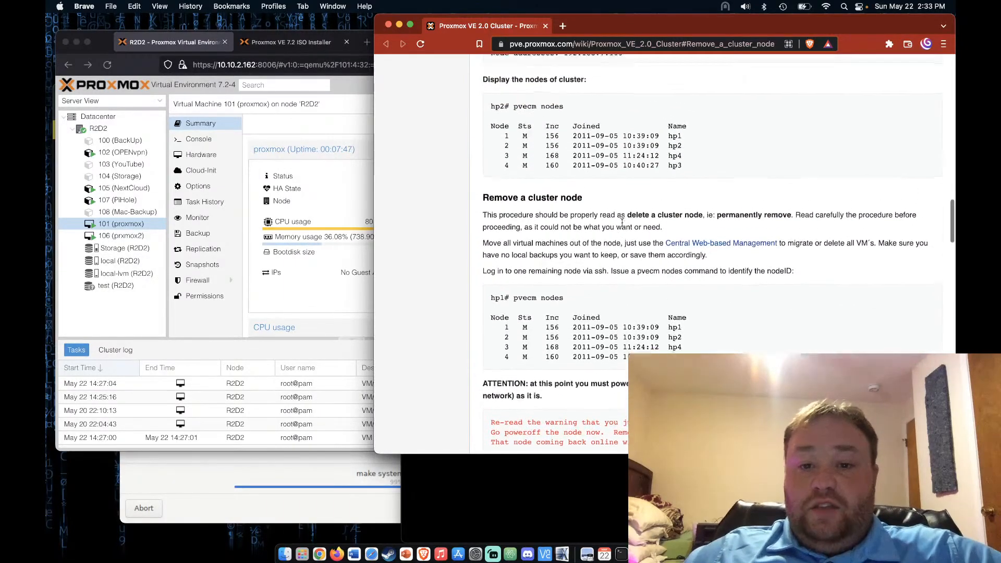
pyautogui.scroll(6, 622, 222)
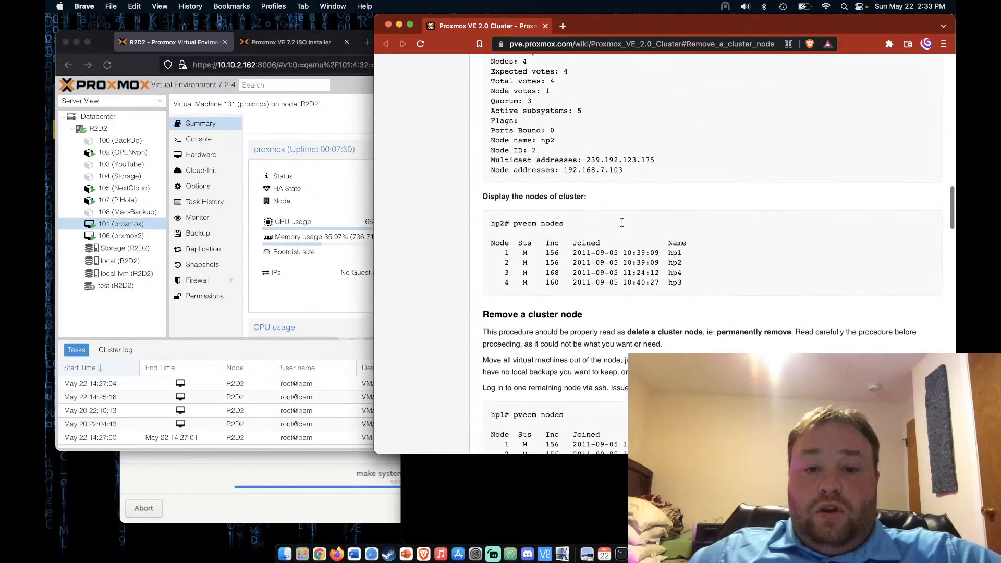
pyautogui.scroll(4, 622, 226)
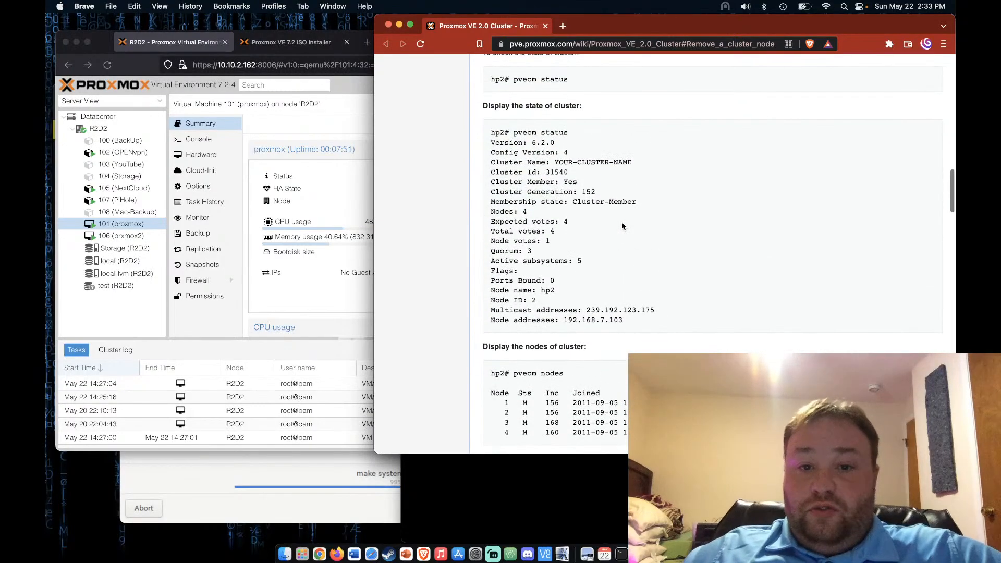
pyautogui.scroll(1, 622, 225)
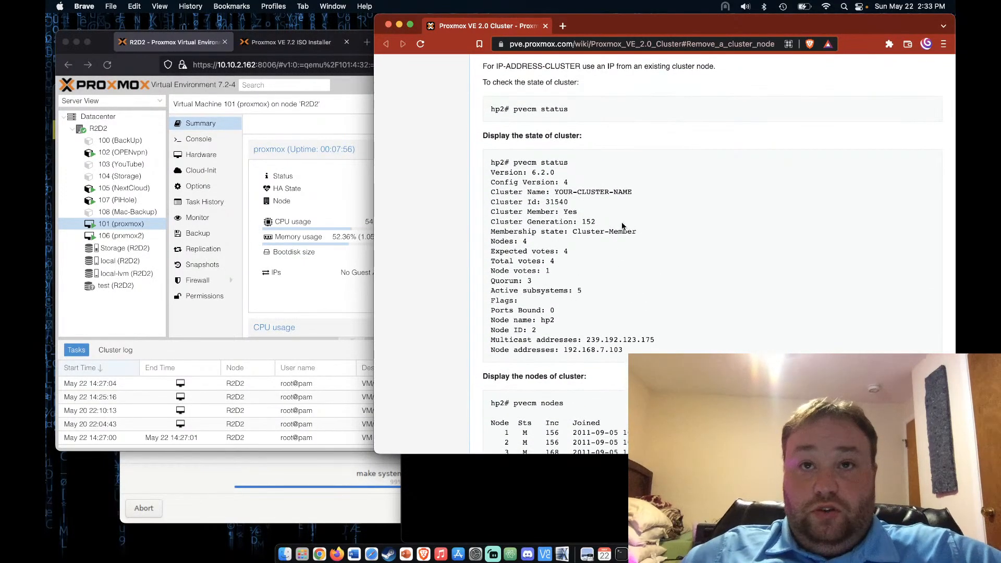
pyautogui.scroll(10, 621, 221)
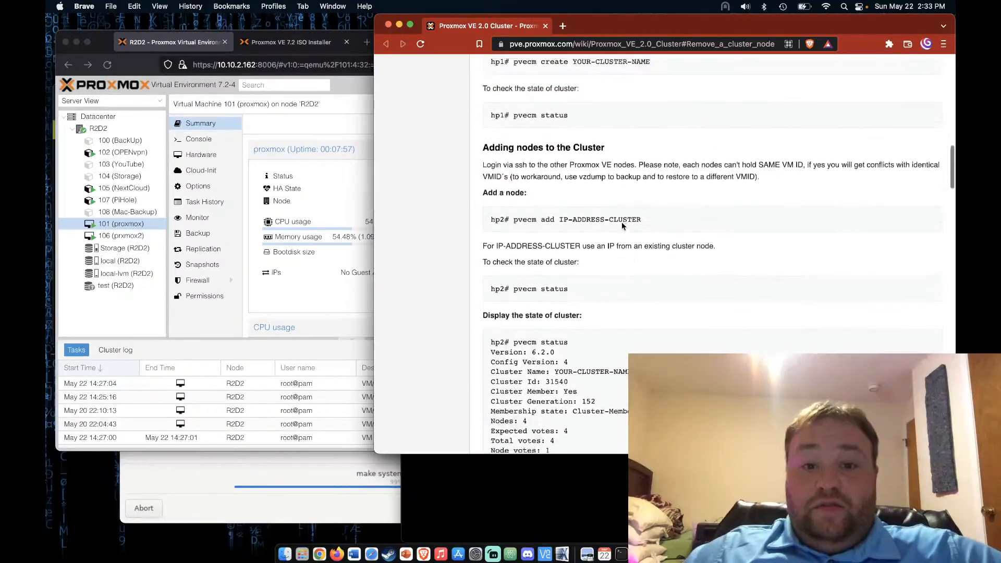
pyautogui.scroll(5, 621, 223)
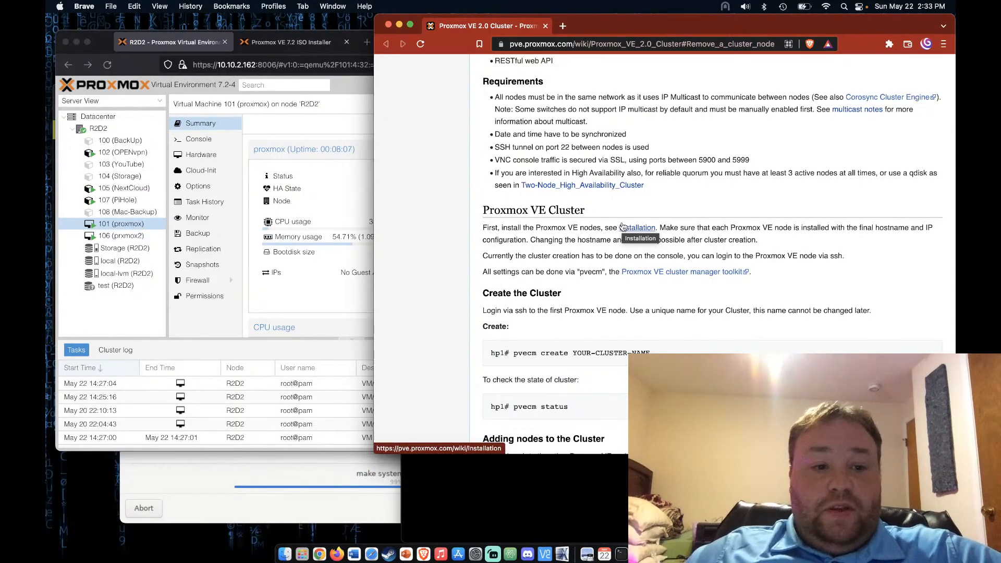
pyautogui.scroll(2, 622, 226)
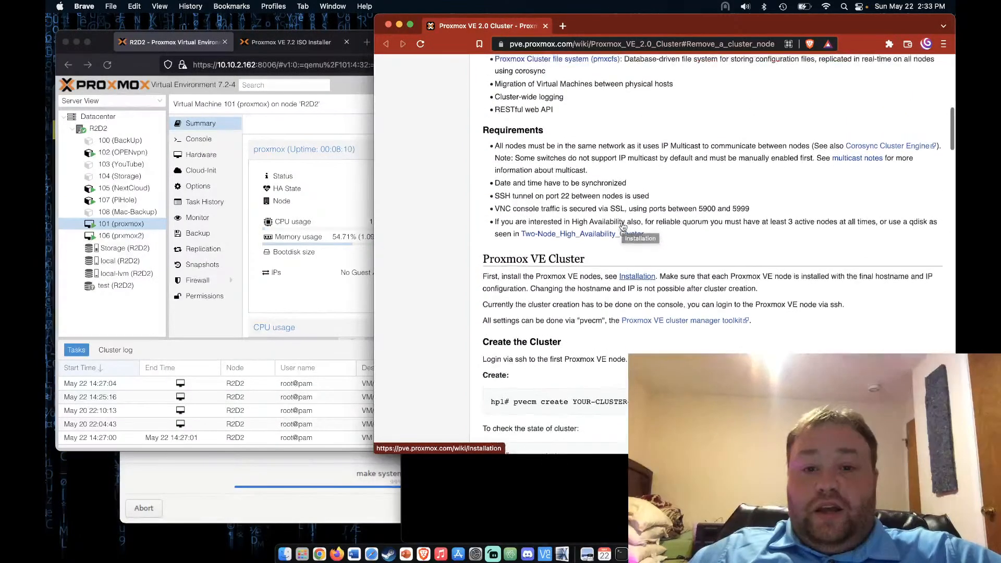
pyautogui.scroll(10, 622, 224)
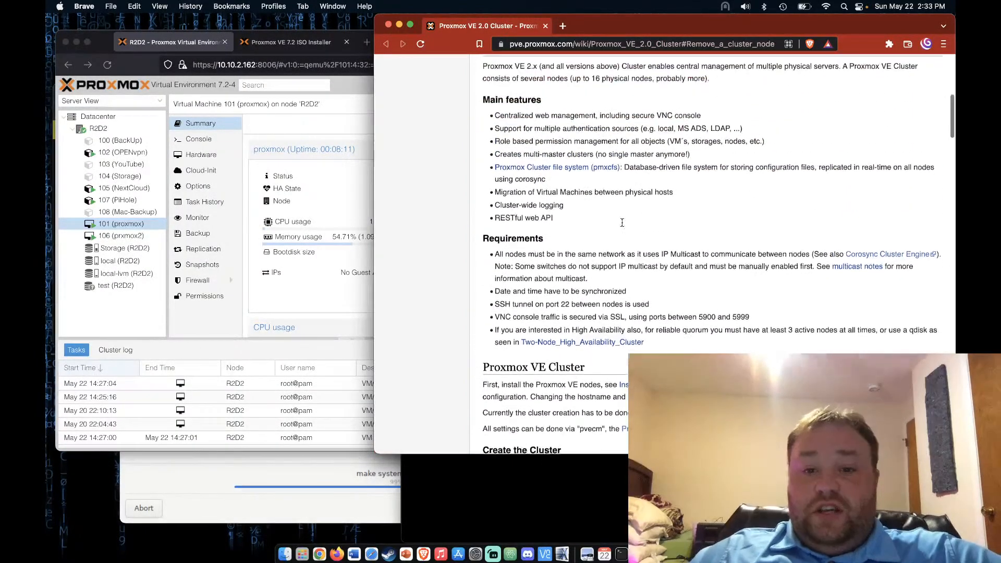
pyautogui.scroll(3, 622, 225)
pyautogui.scroll(-12, 621, 224)
pyautogui.scroll(-5, 622, 222)
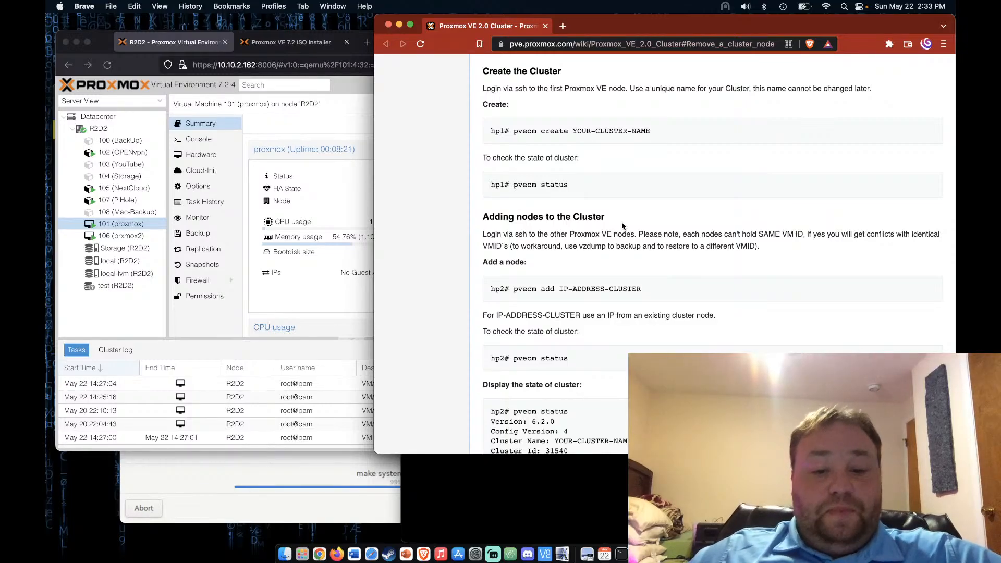
pyautogui.scroll(-14, 622, 225)
pyautogui.scroll(-9, 621, 225)
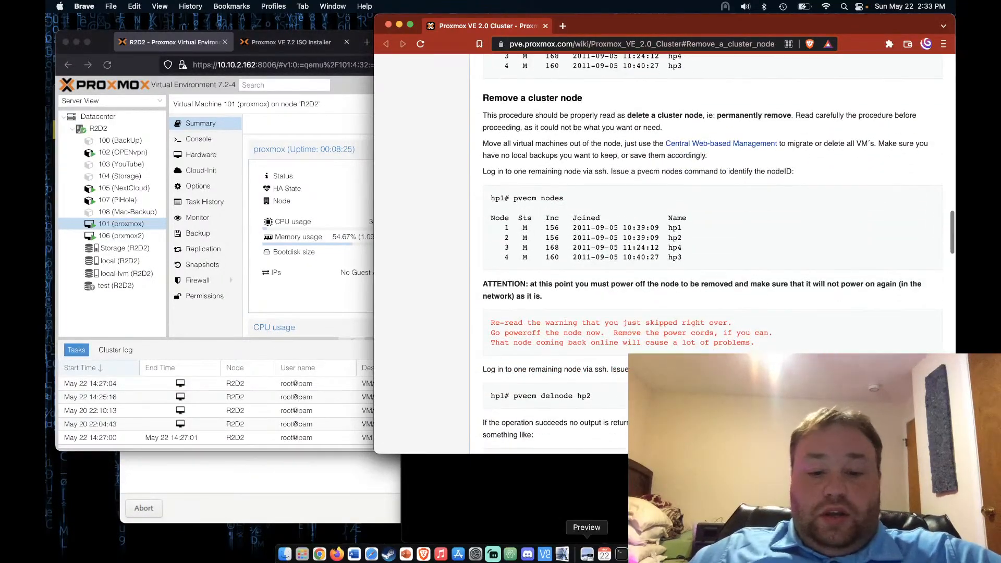
pyautogui.click(586, 553)
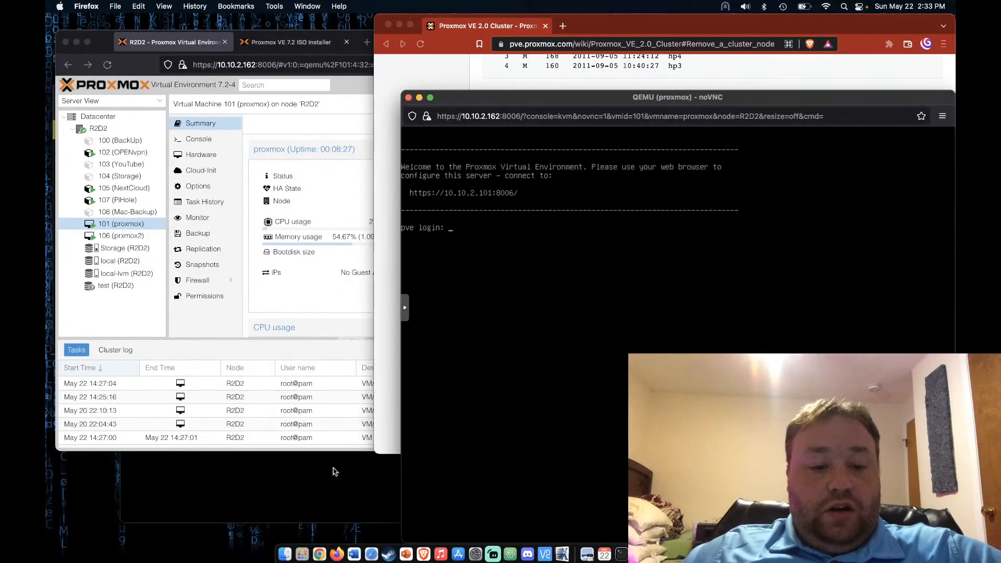
pyautogui.click(313, 489)
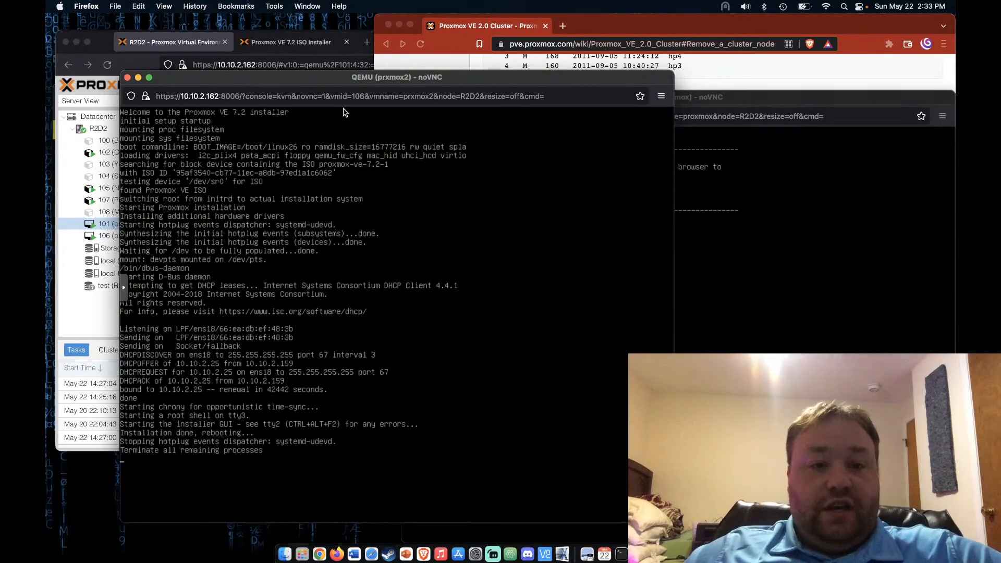
pyautogui.click(92, 302)
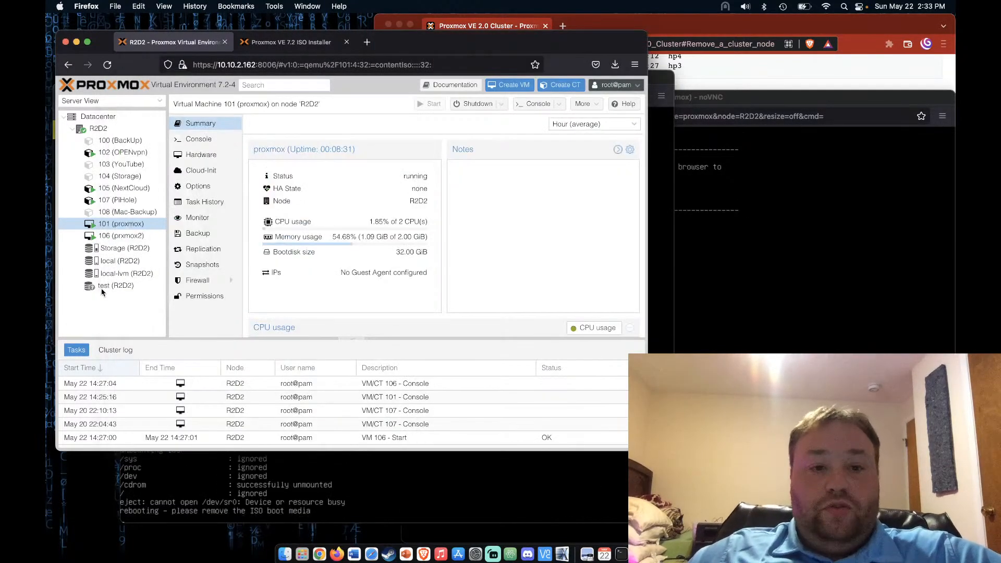
pyautogui.click(369, 42)
pyautogui.write('h')
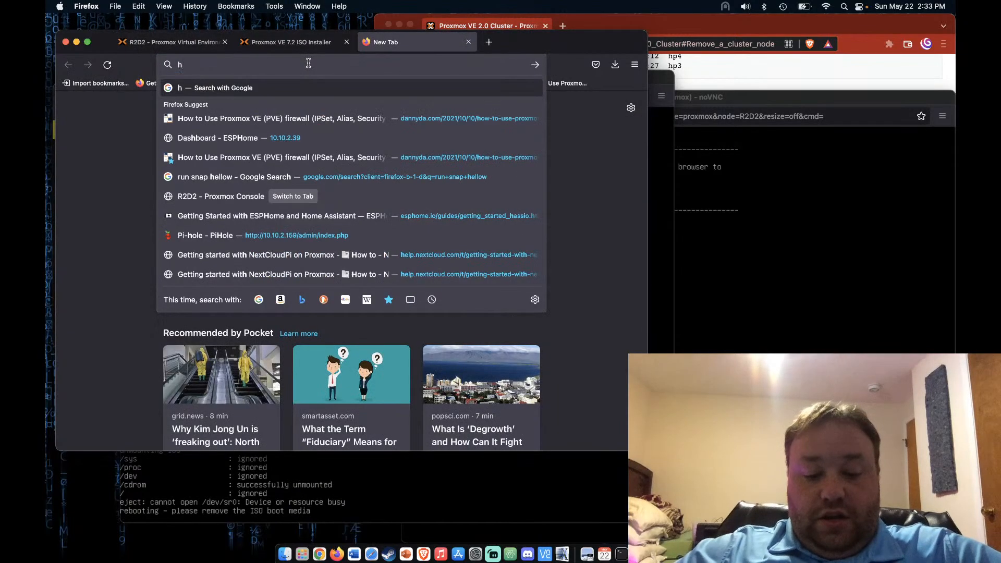
pyautogui.write('ttps://1')
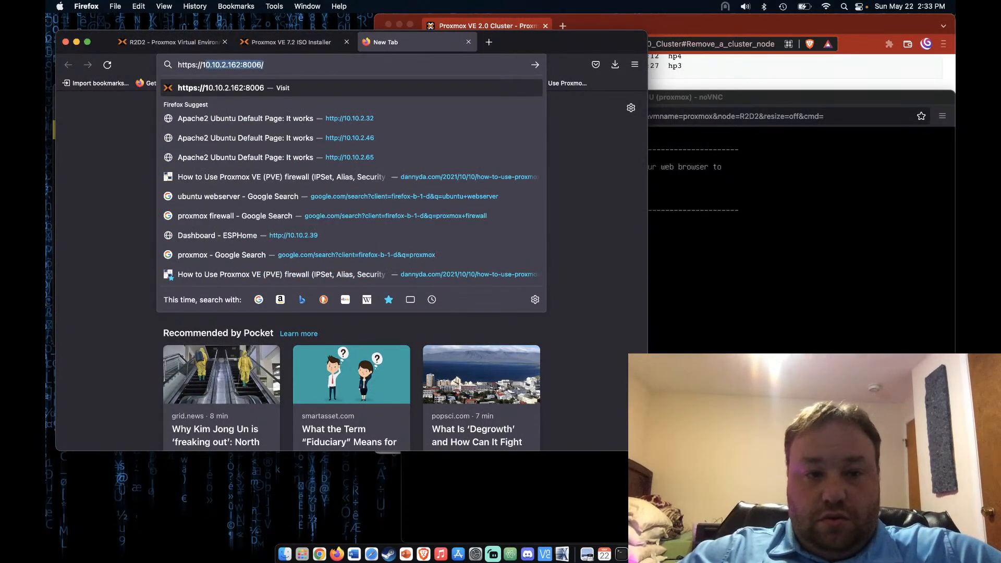
pyautogui.write('0.10.2.1')
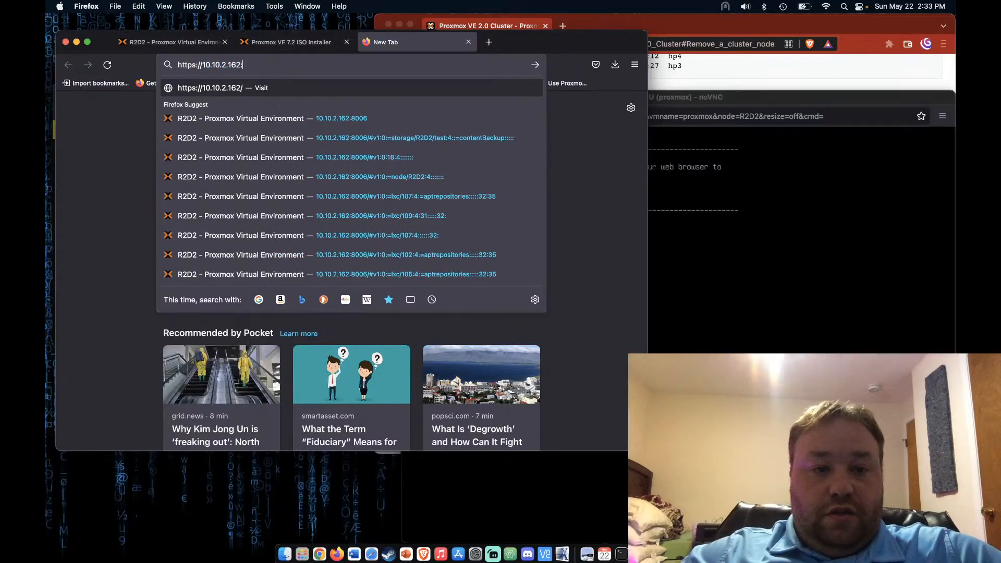
pyautogui.click(713, 228)
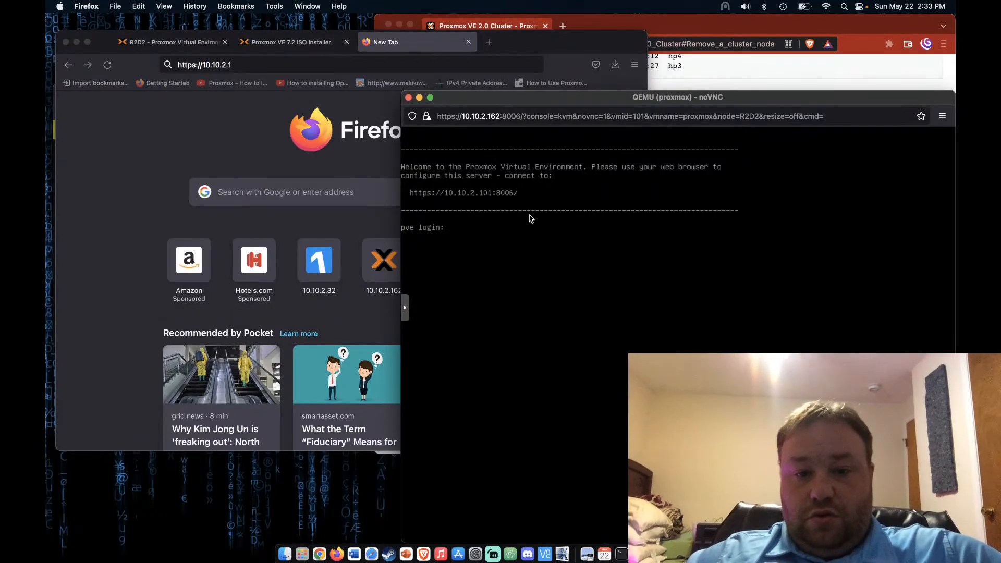
pyautogui.click(145, 186)
pyautogui.write('01')
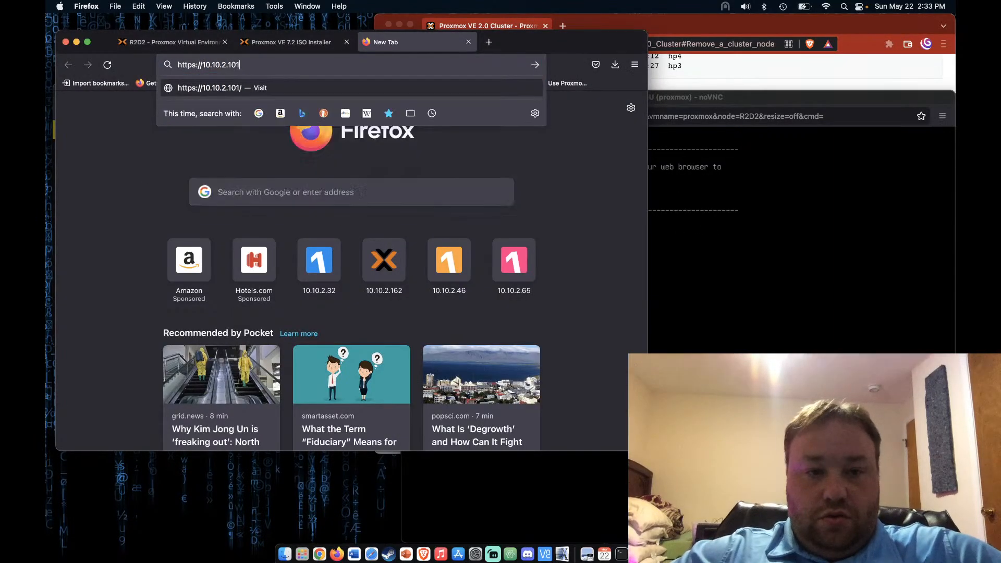
pyautogui.write(':')
pyautogui.write('8006')
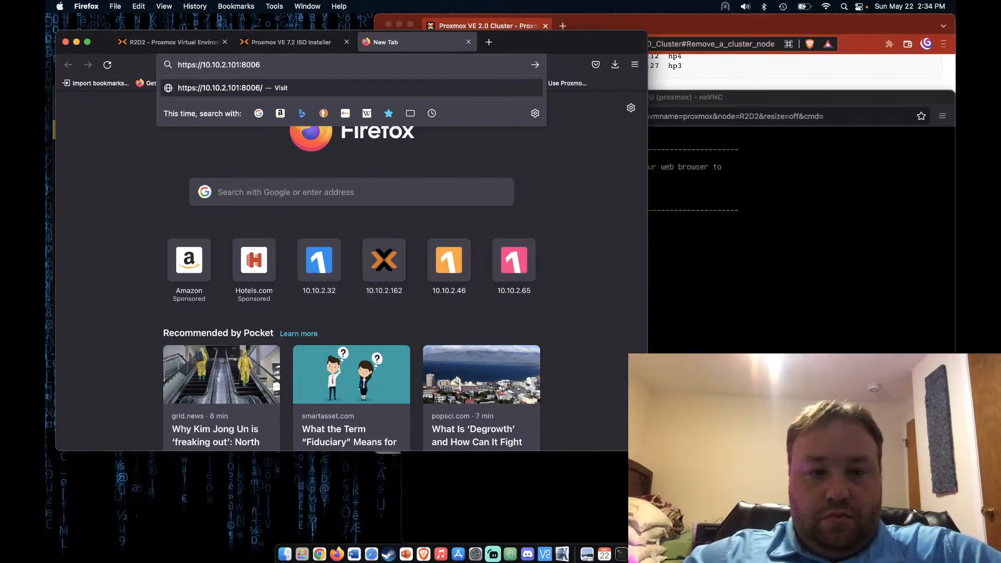
pyautogui.press('Return')
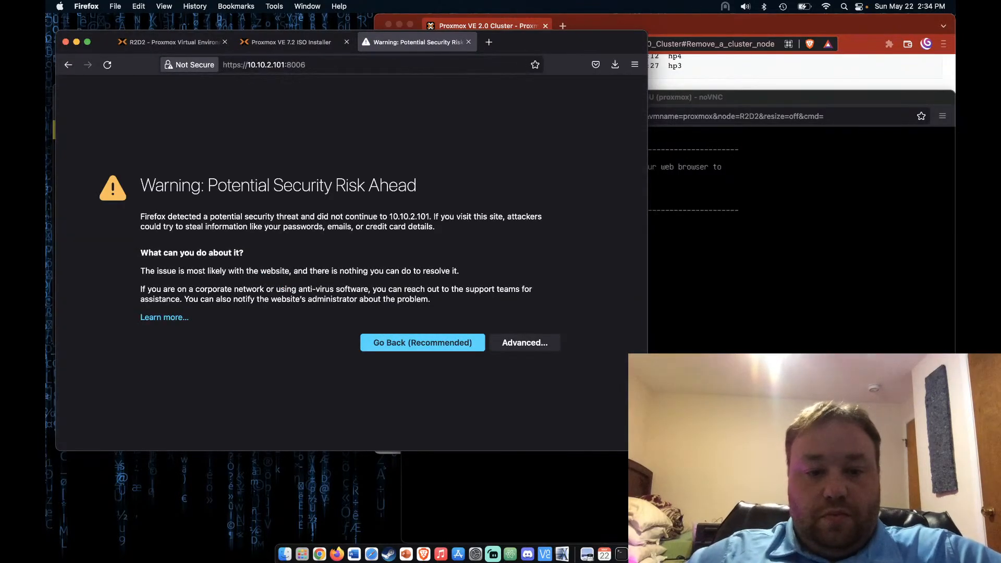
# Accept the self-signed certificate, log in with the root password, and dismiss the save-login and subscription notices
pyautogui.click(516, 348)
pyautogui.scroll(-3, 366, 365)
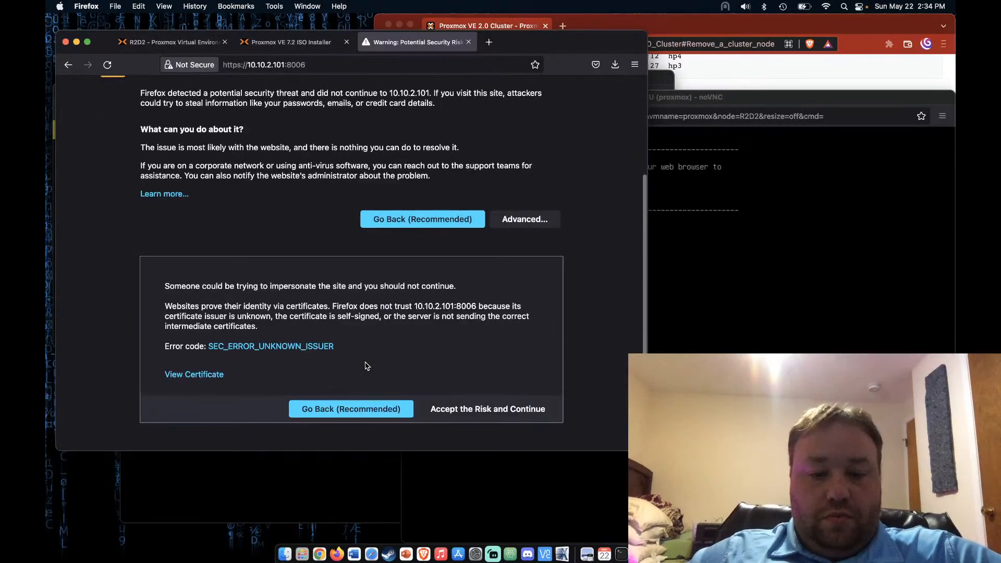
pyautogui.click(469, 411)
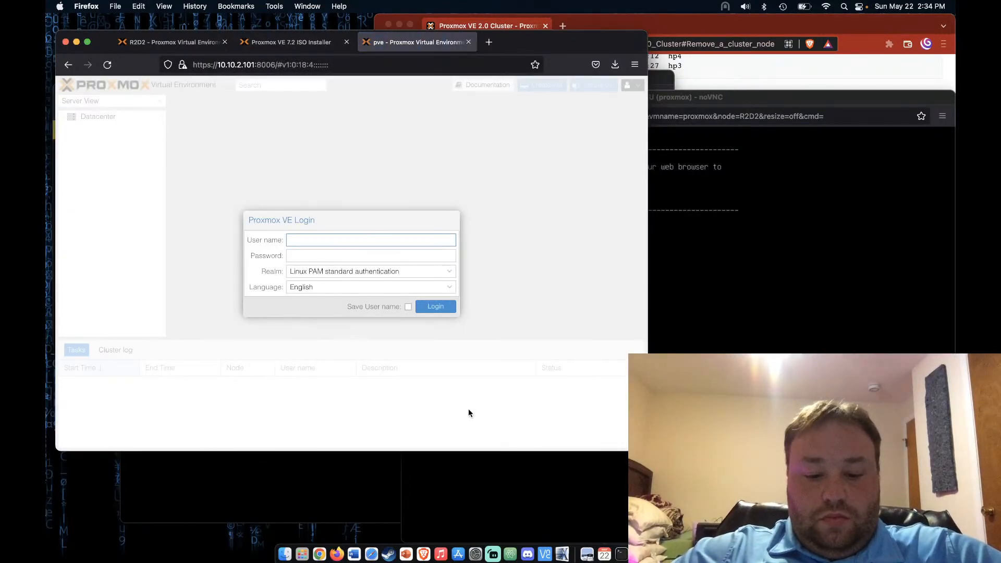
pyautogui.press('Tab')
pyautogui.write('******')
pyautogui.press('Return')
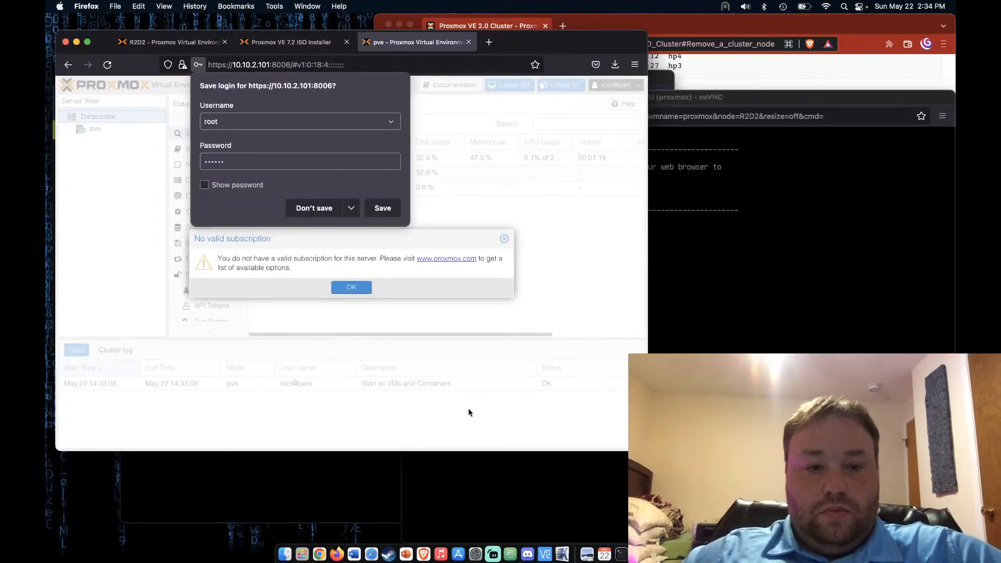
pyautogui.click(325, 208)
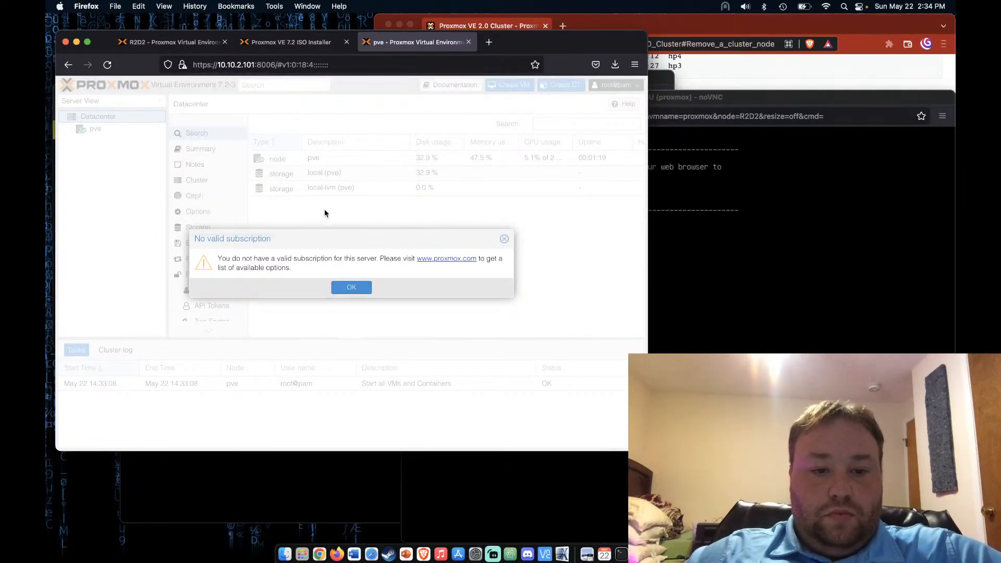
pyautogui.click(366, 289)
pyautogui.click(299, 514)
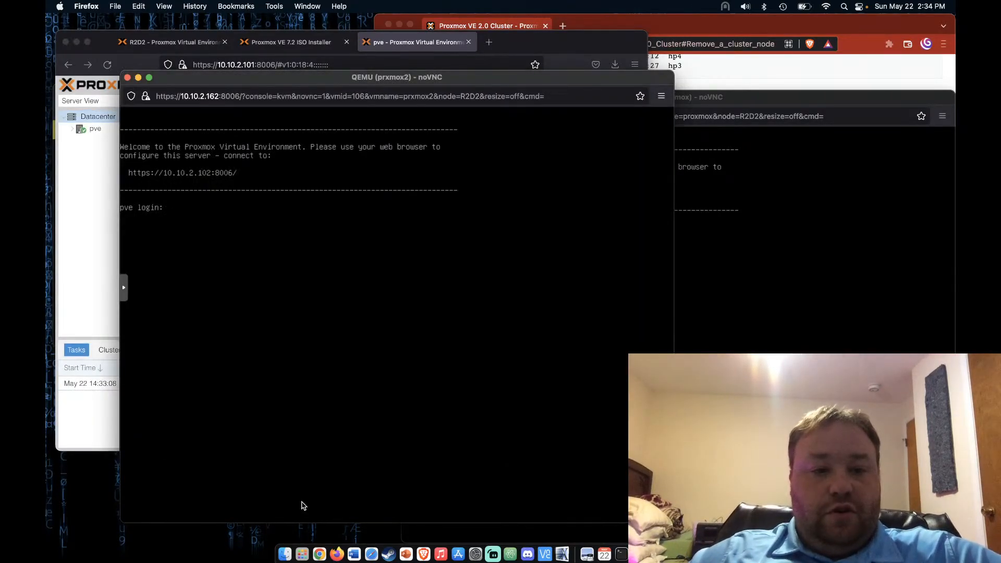
pyautogui.click(525, 43)
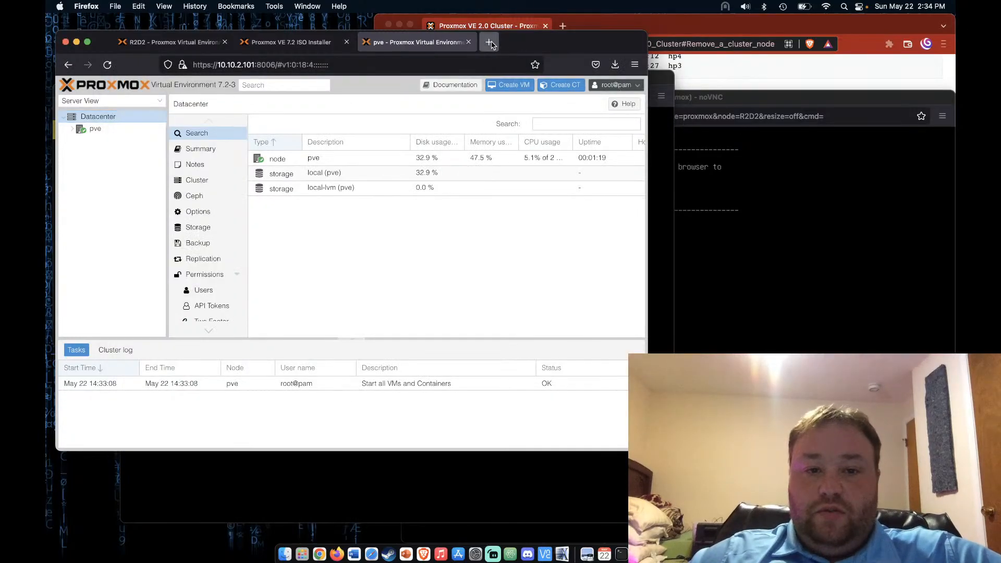
pyautogui.click(488, 42)
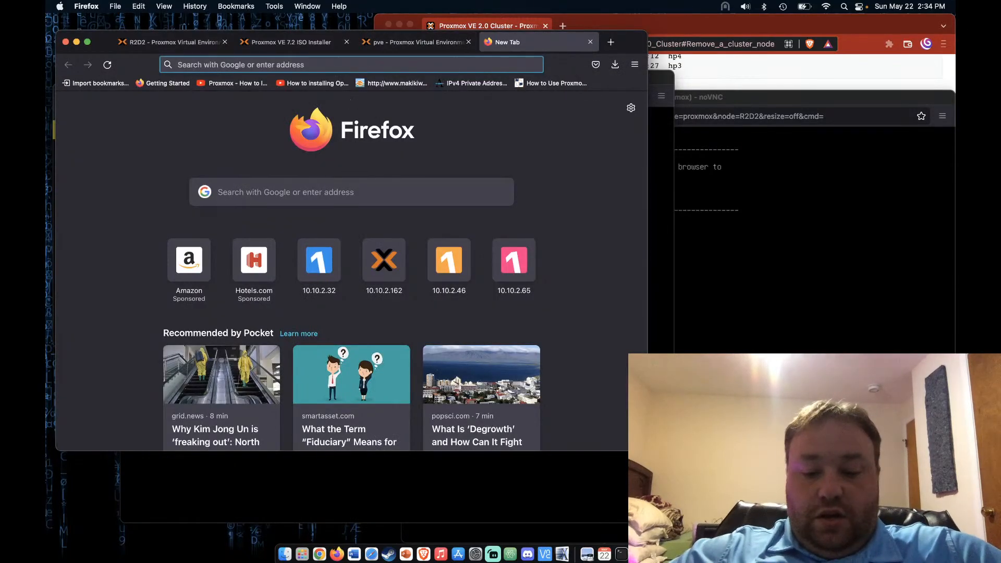
pyautogui.write('10')
pyautogui.press('BackSpace')
pyautogui.press('BackSpace')
pyautogui.press('BackSpace')
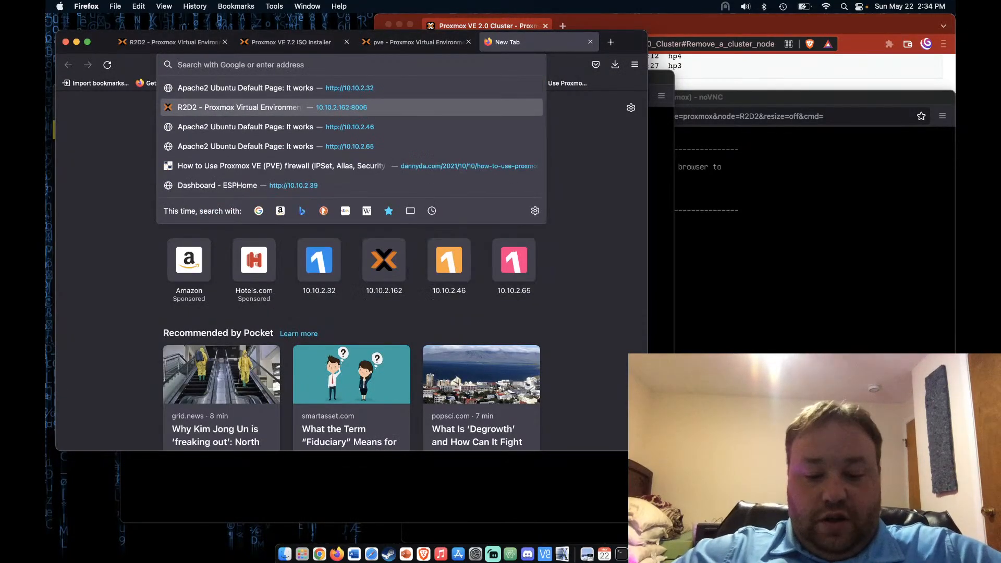
pyautogui.write('https://')
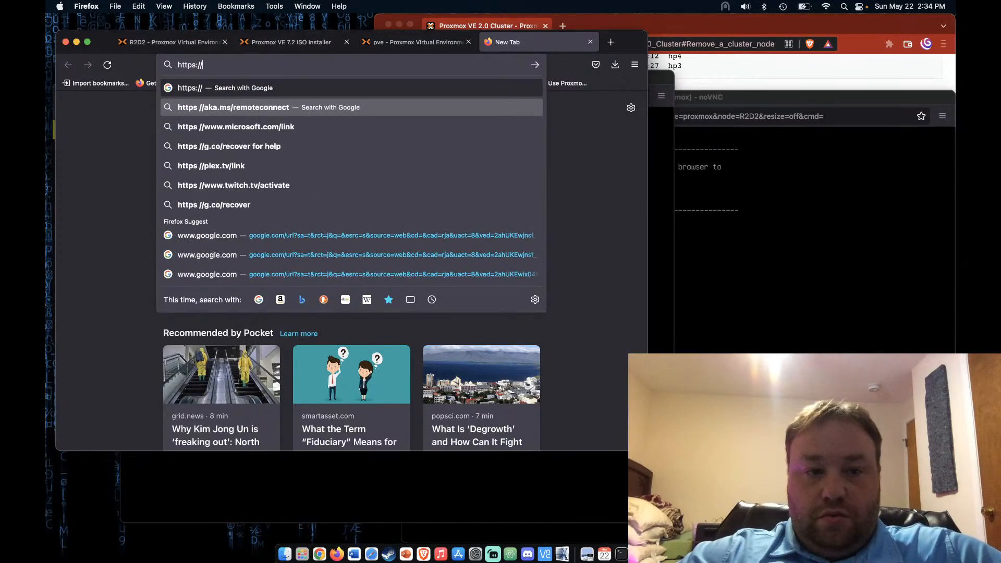
pyautogui.write('10')
pyautogui.write('2.102')
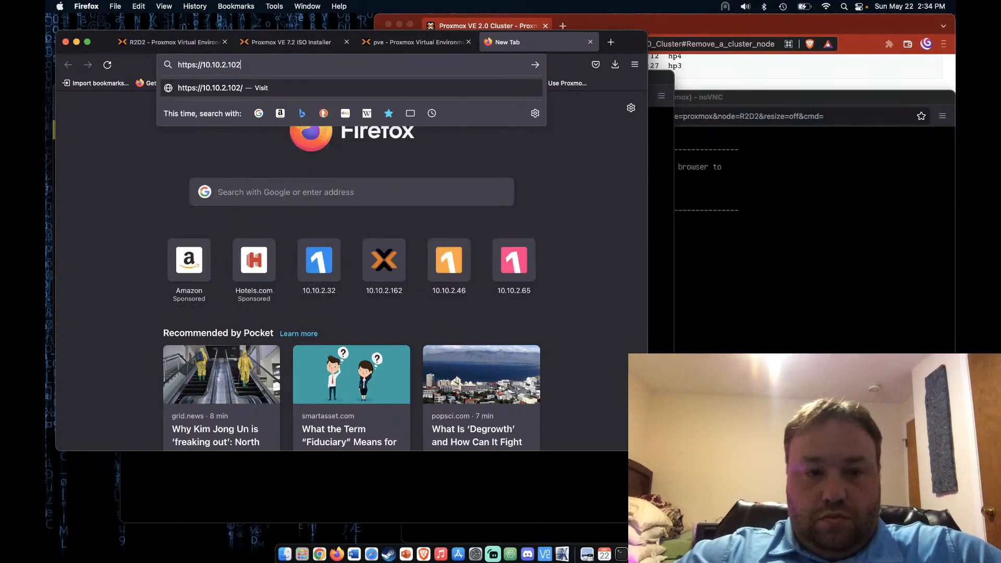
pyautogui.write(':8006')
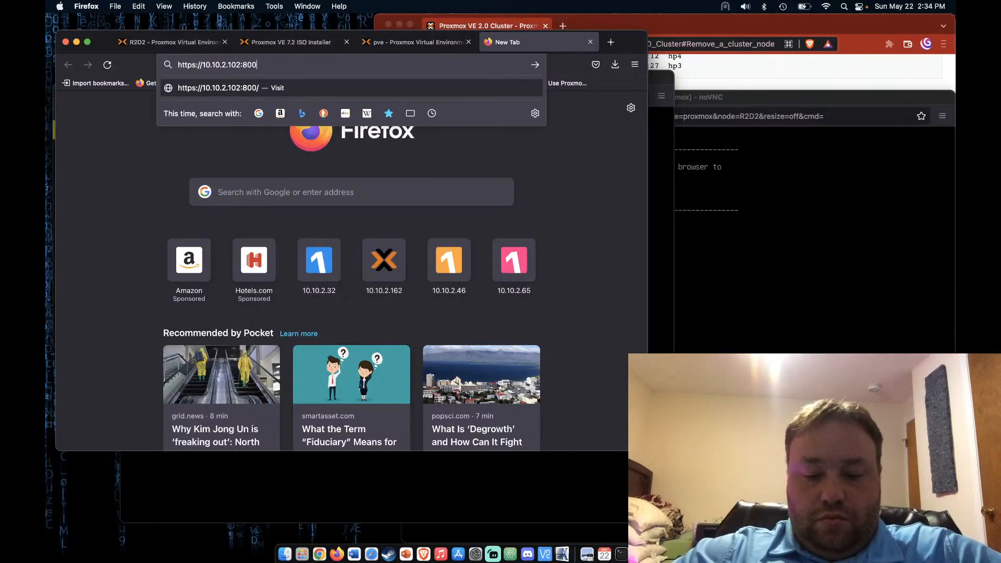
pyautogui.press('Return')
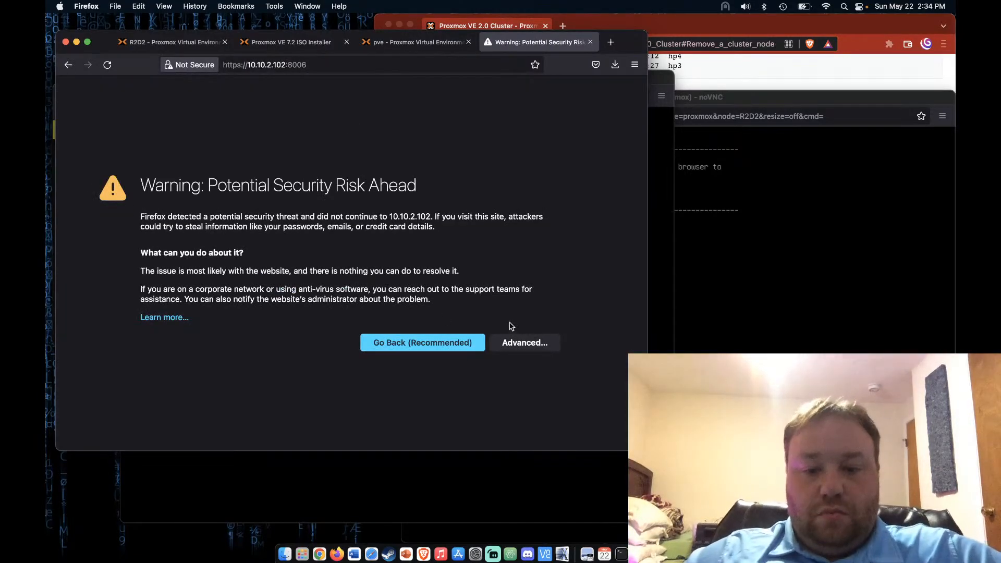
pyautogui.click(512, 341)
pyautogui.scroll(-3, 374, 357)
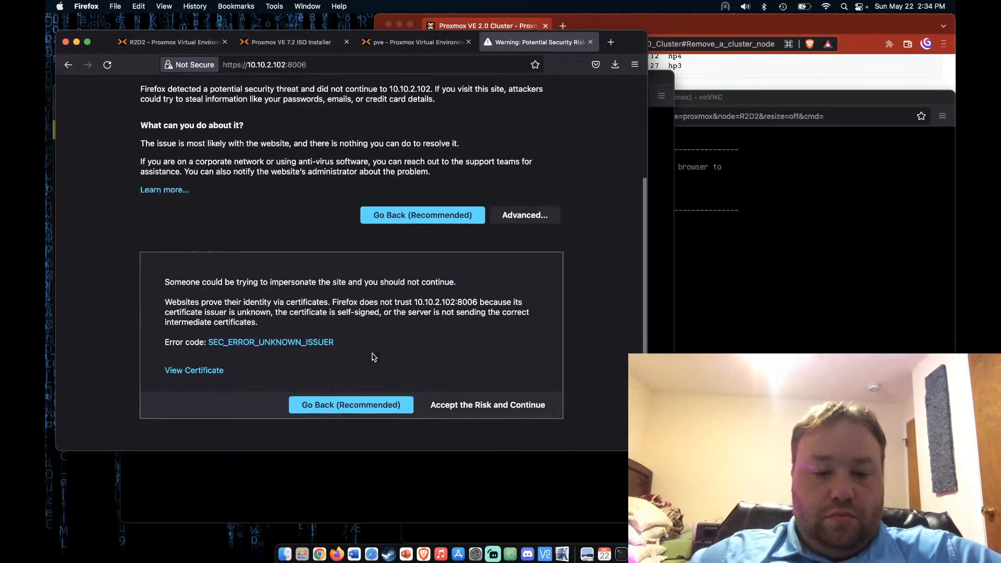
pyautogui.click(514, 410)
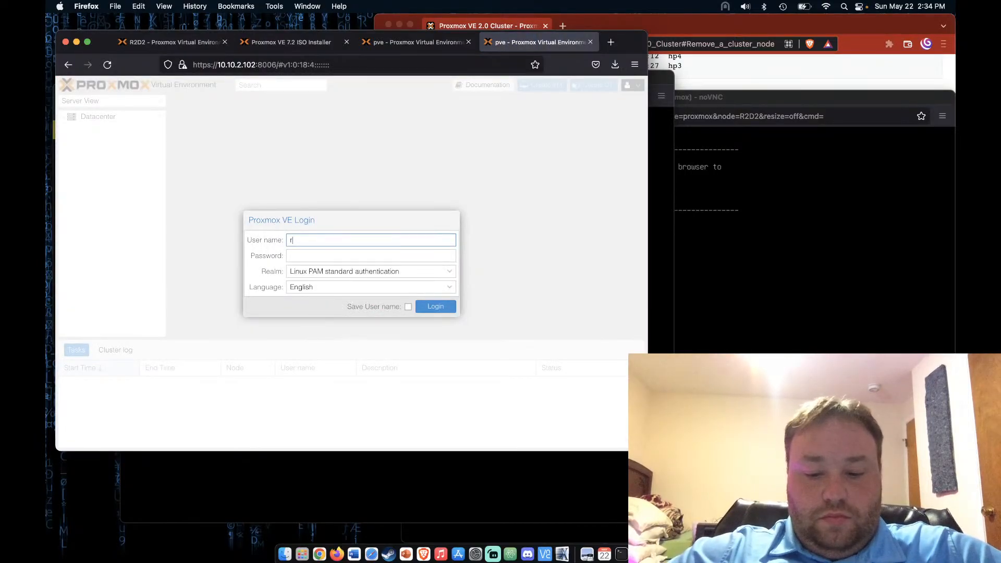
# Log in as root without saving the login, and dismiss the no-subscription notice
pyautogui.press('Tab')
pyautogui.write('•••')
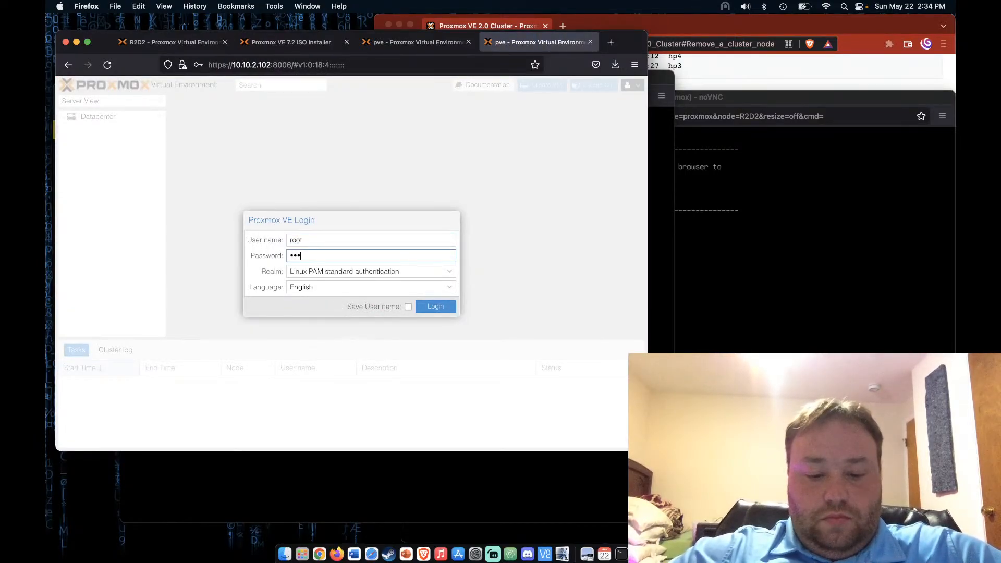
pyautogui.write('•')
pyautogui.press('Return')
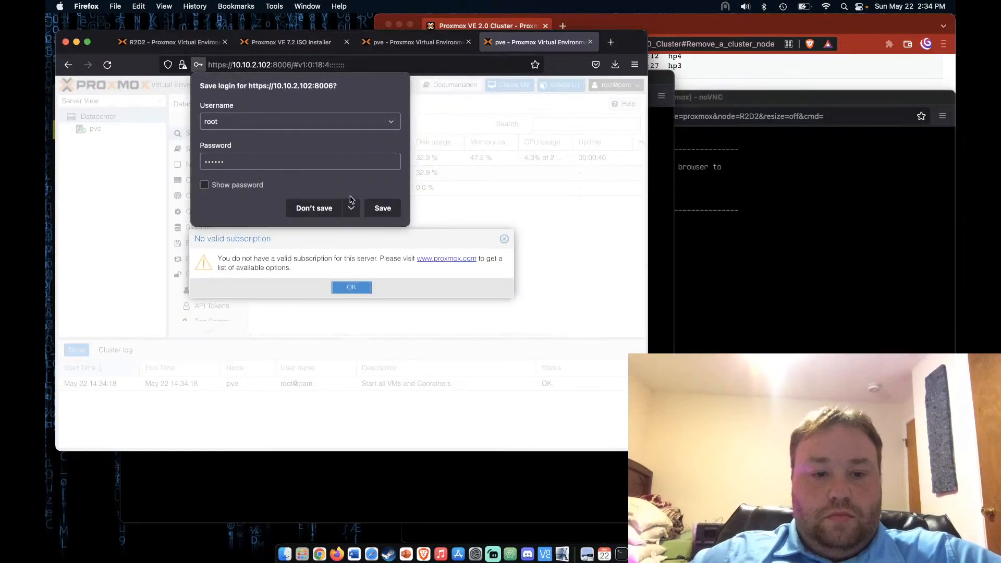
pyautogui.click(329, 208)
pyautogui.press('Return')
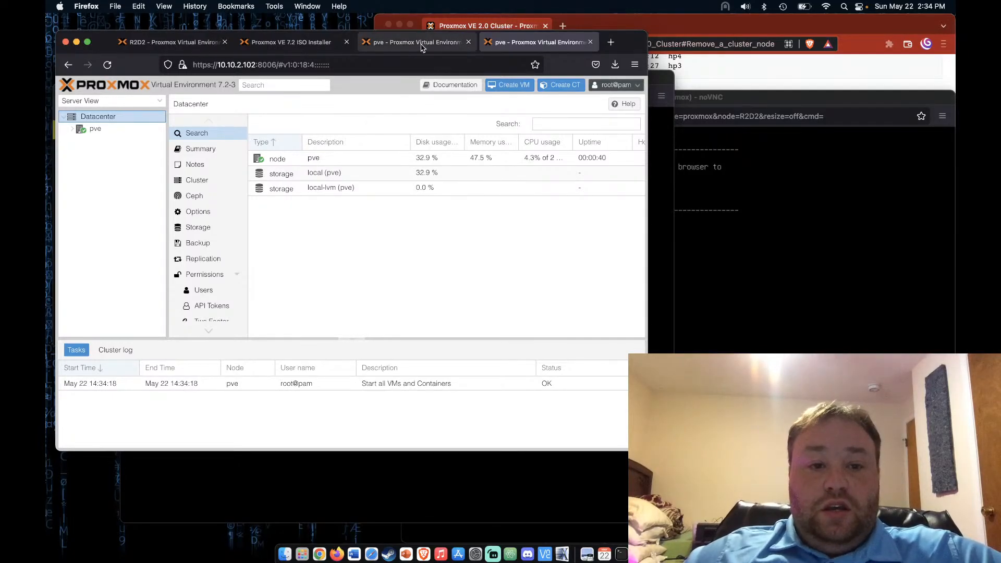
# Close the Proxmox VE 7.2 ISO Installer tab and look over the datacenter's Ceph settings
pyautogui.click(322, 45)
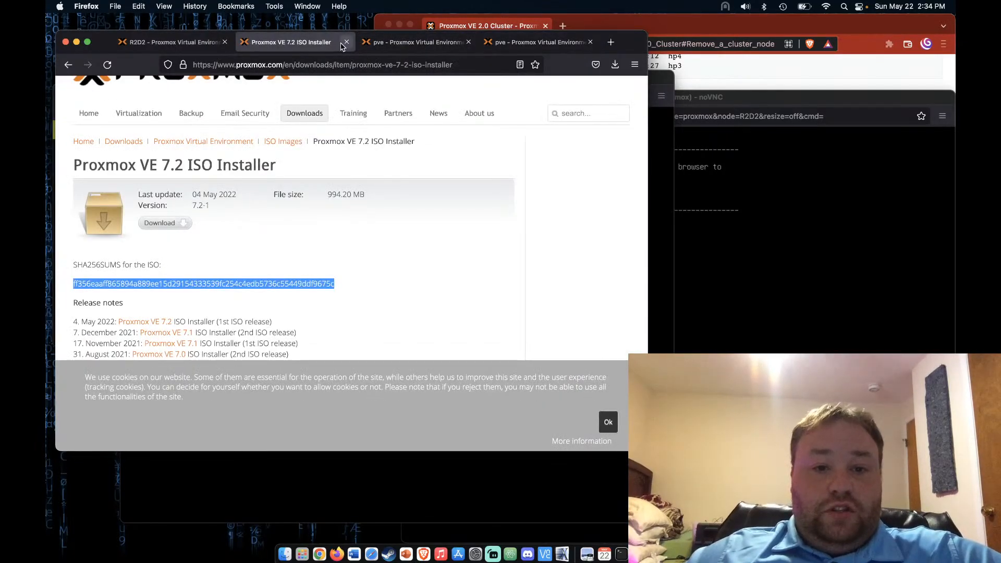
pyautogui.click(346, 42)
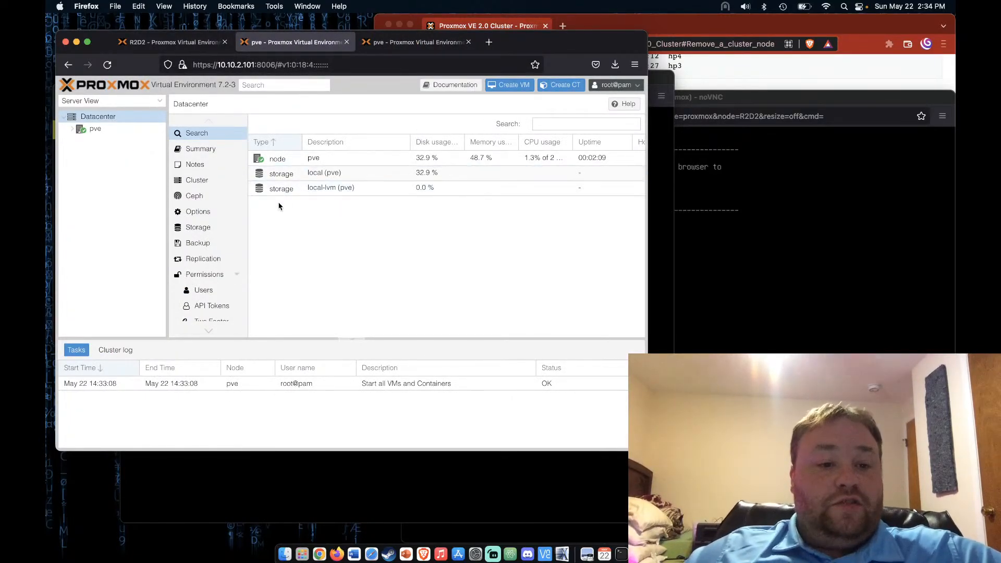
pyautogui.click(223, 199)
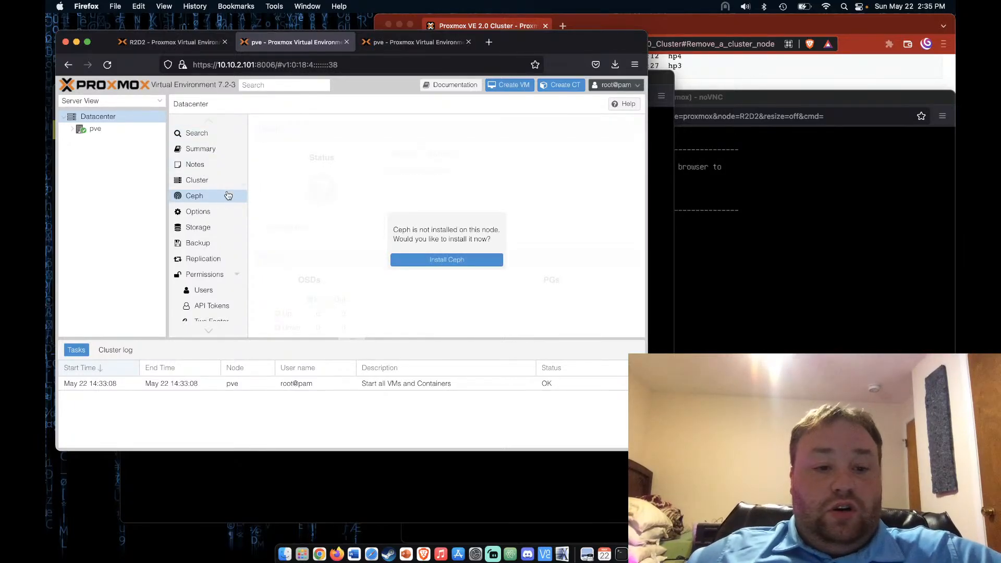
pyautogui.scroll(-1, 218, 240)
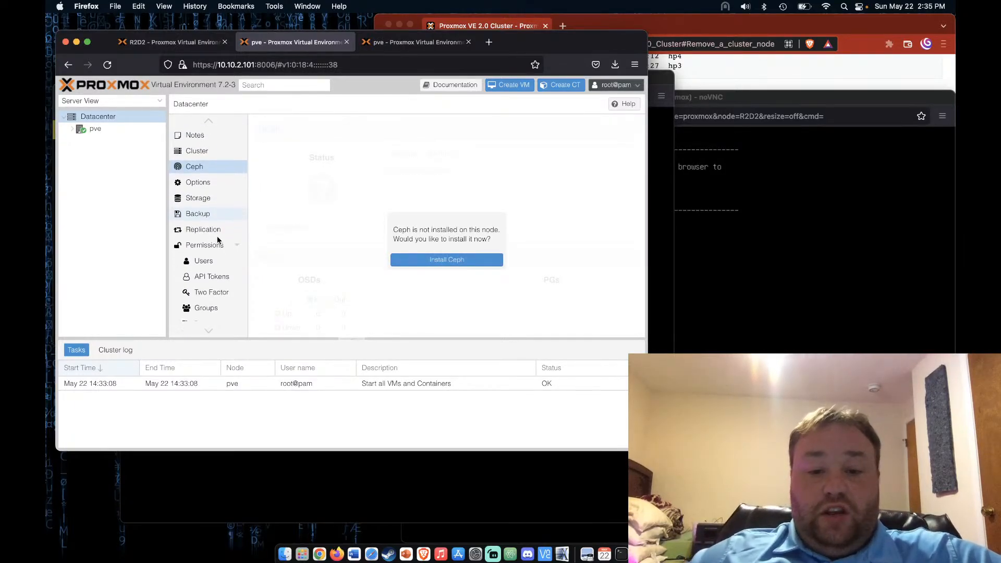
pyautogui.scroll(1, 218, 241)
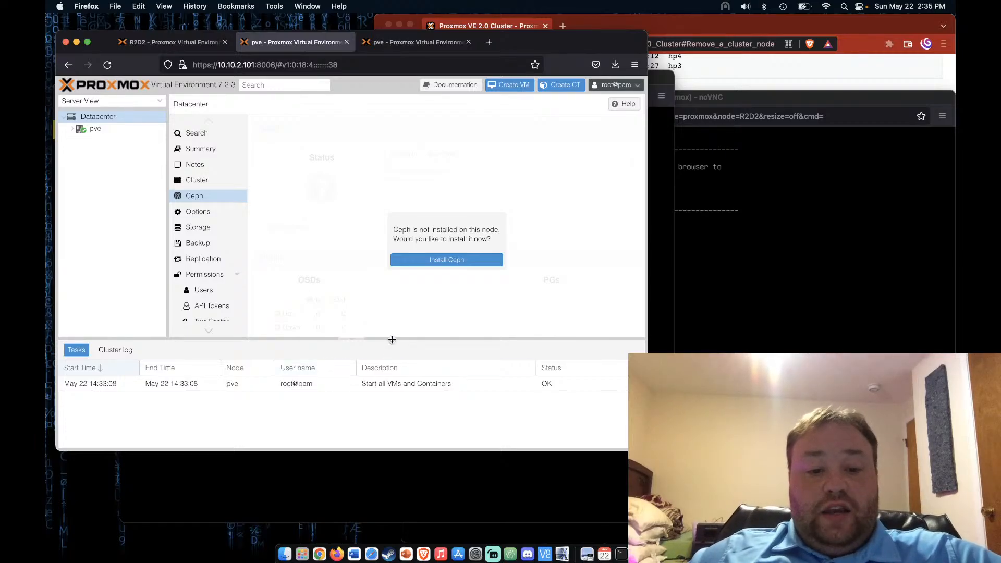
# Open node pve's own page and collapse the task log panel to enlarge it
pyautogui.click(113, 133)
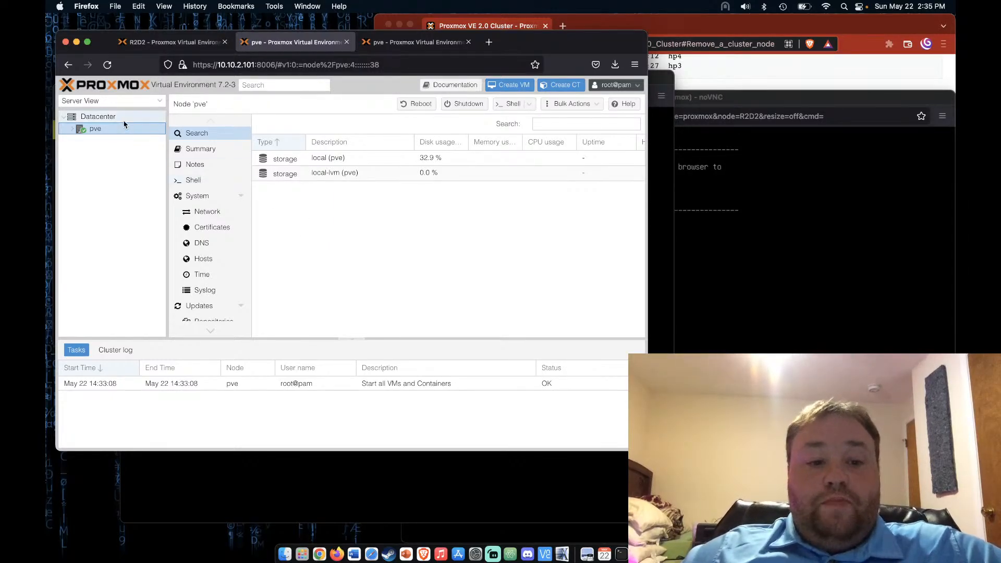
pyautogui.scroll(-3, 216, 276)
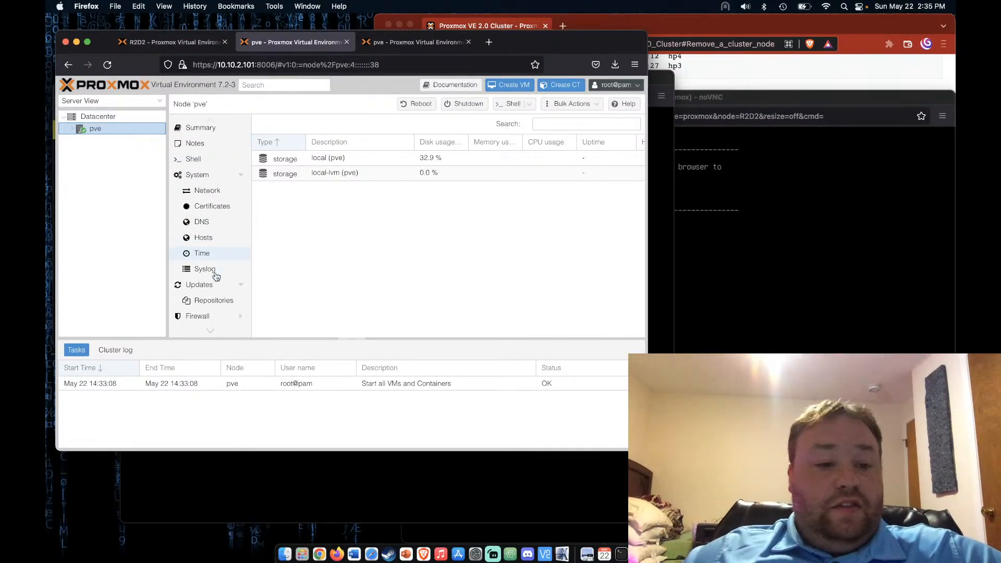
pyautogui.scroll(-2, 216, 277)
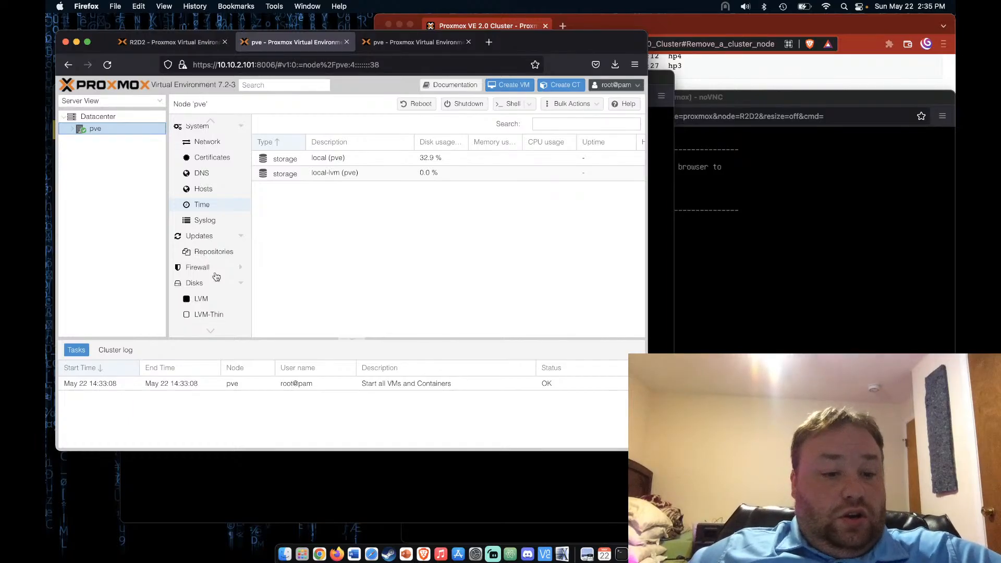
pyautogui.click(358, 339)
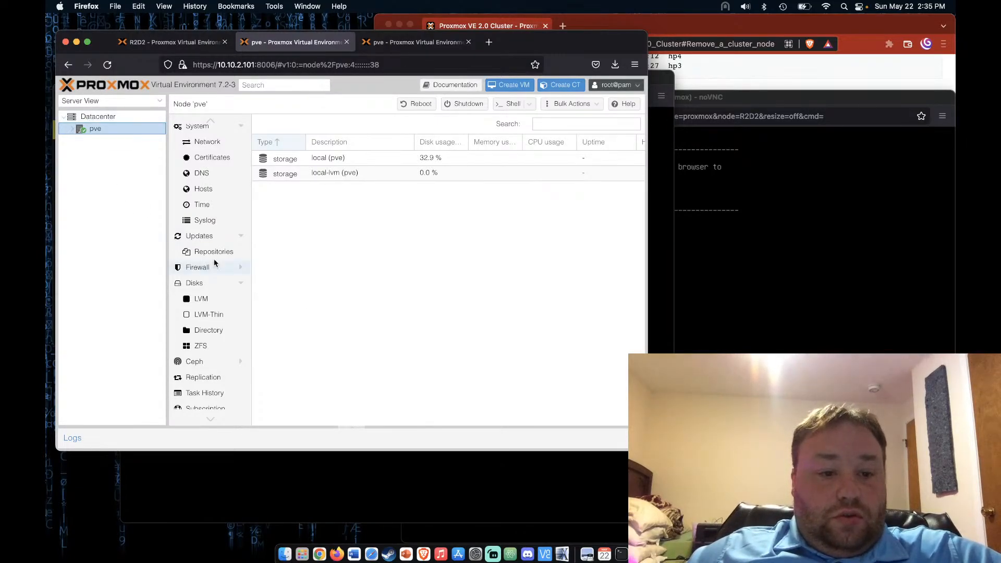
pyautogui.scroll(-1, 203, 289)
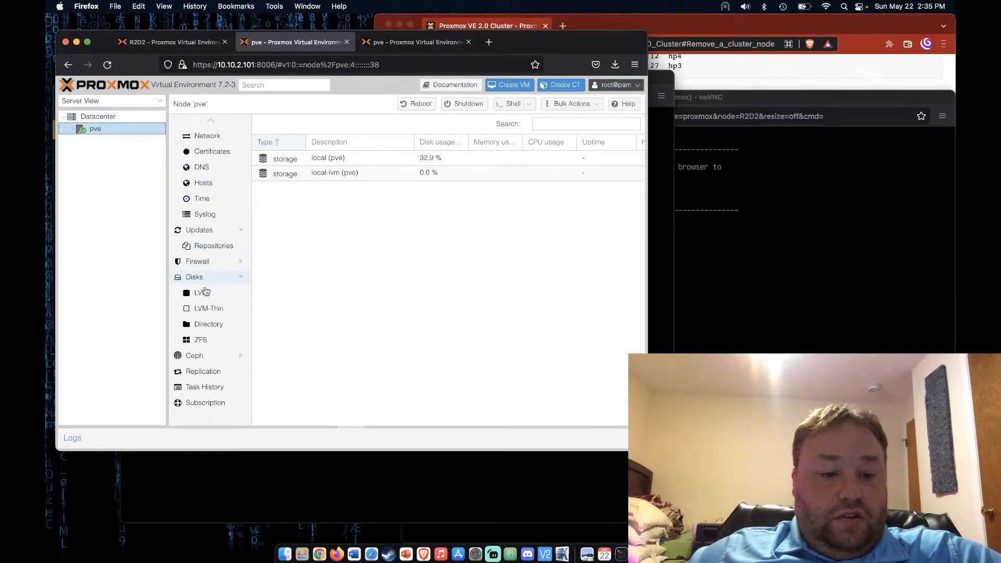
# Create a cluster named 'video' under Datacenter > Cluster, with pve as its only member
pyautogui.click(99, 117)
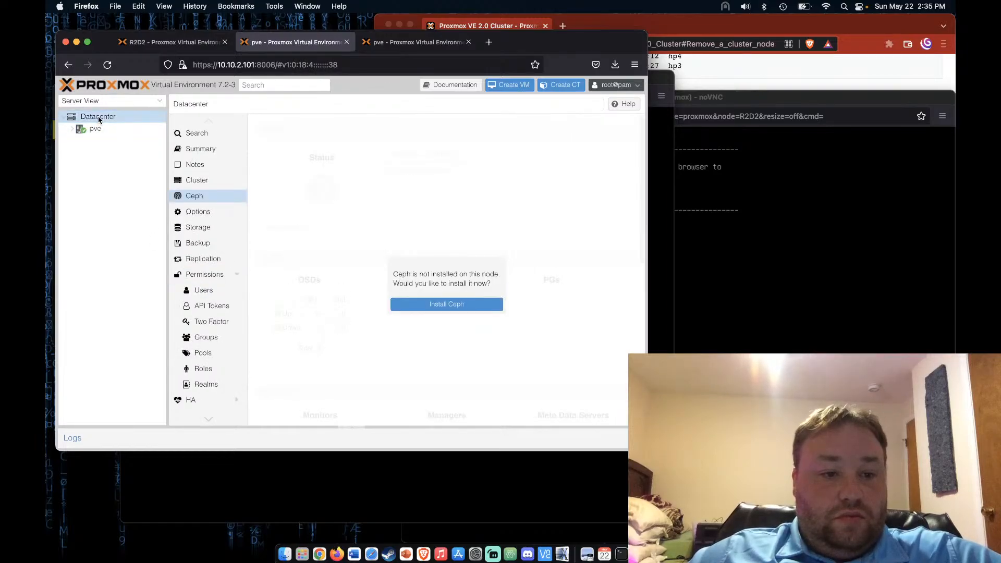
pyautogui.click(219, 186)
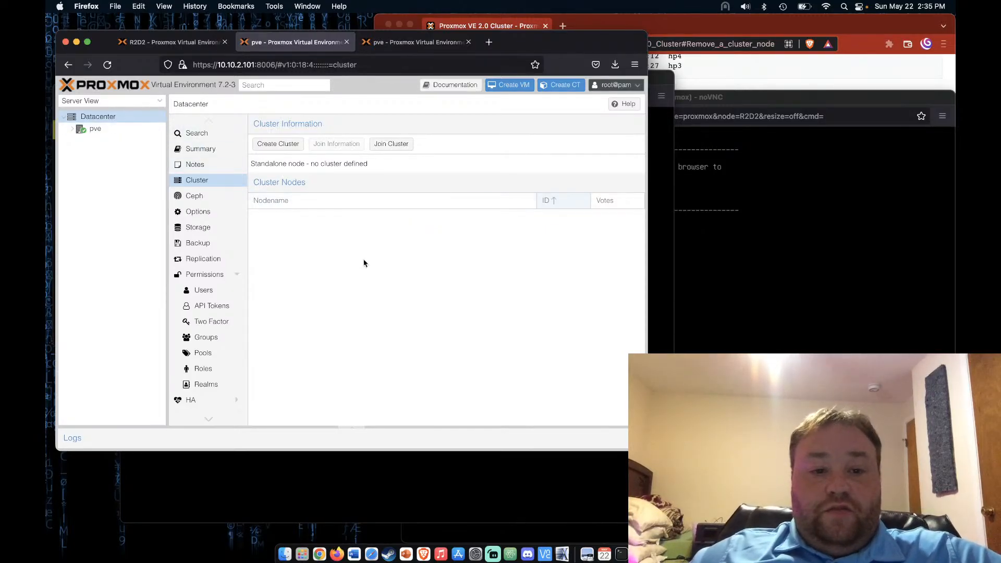
pyautogui.click(284, 145)
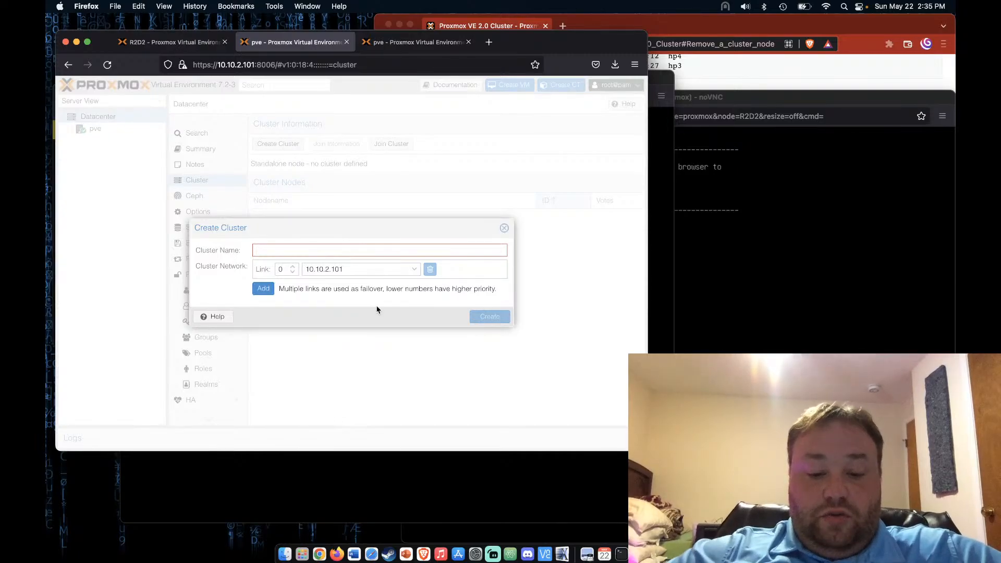
pyautogui.write('video')
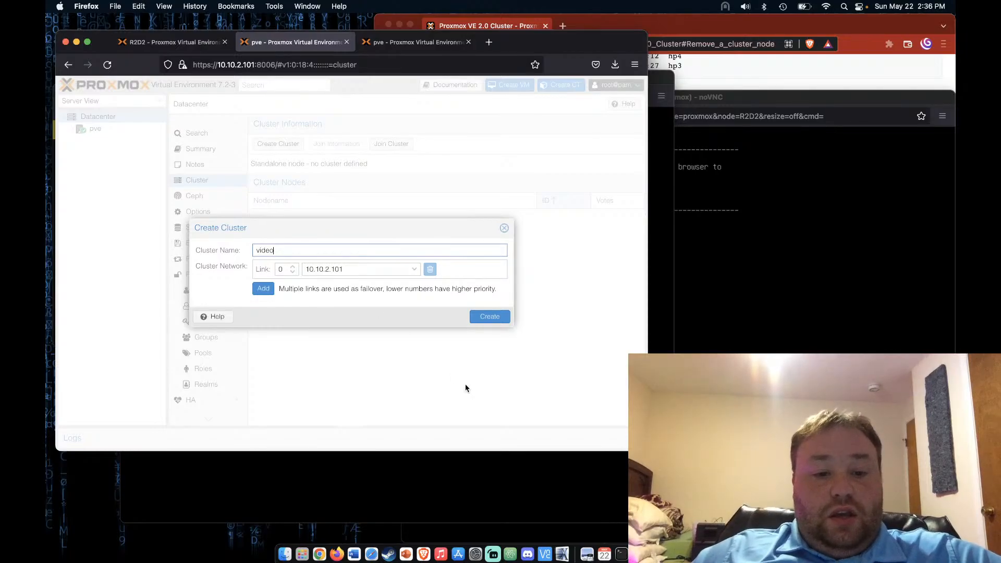
pyautogui.click(501, 317)
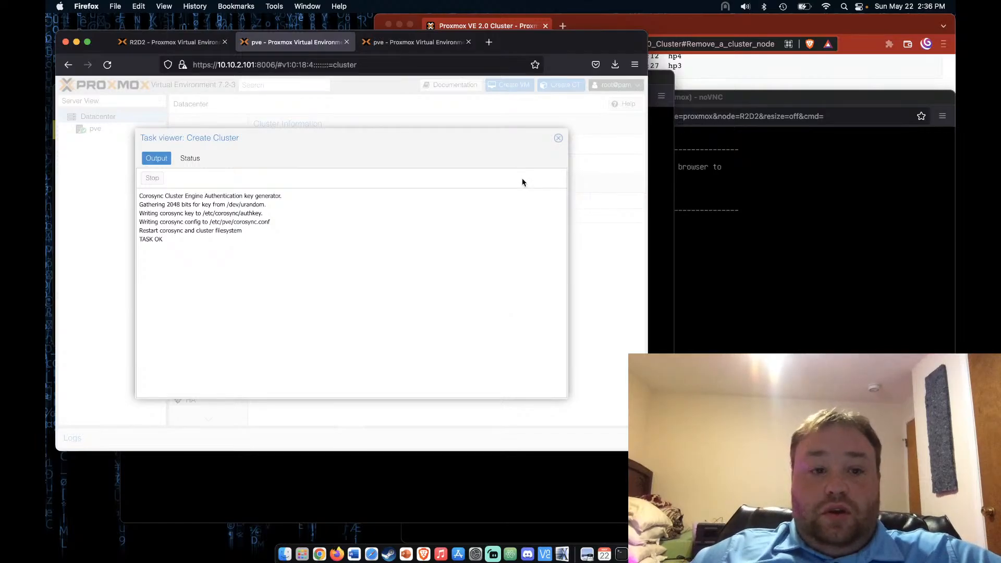
pyautogui.click(558, 139)
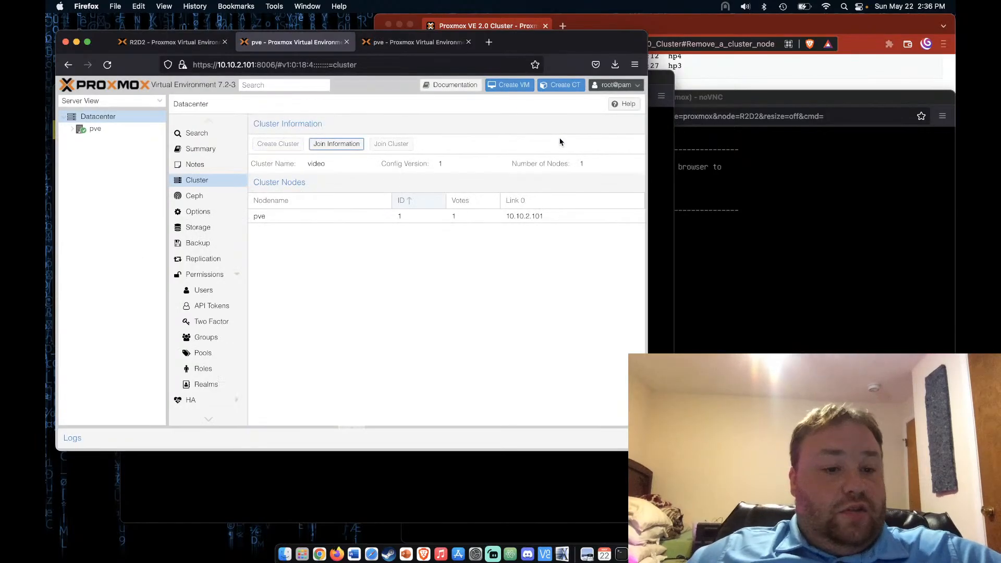
# Show the video cluster's join information, and open the Join Cluster form on 10.10.2.102
pyautogui.click(343, 141)
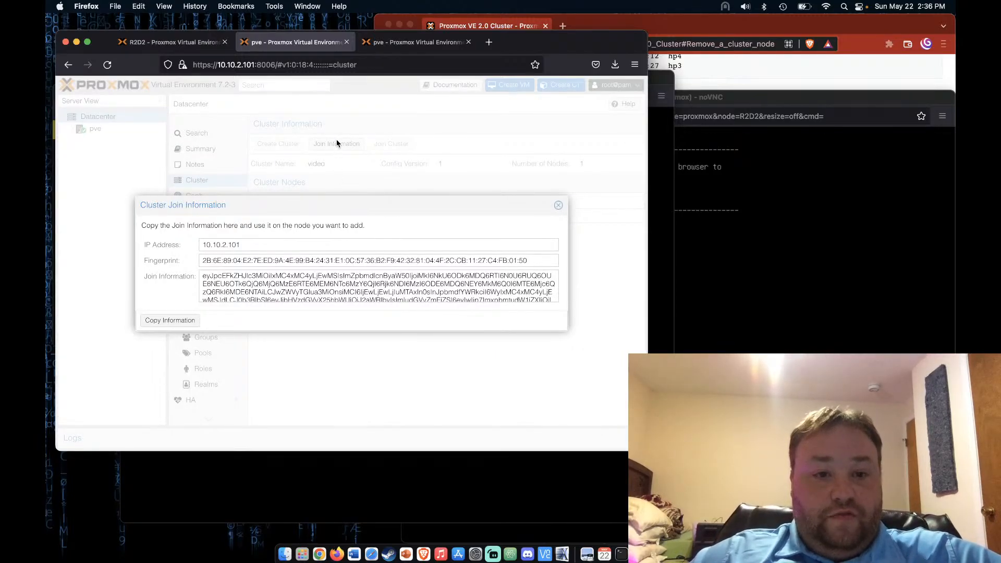
pyautogui.click(414, 43)
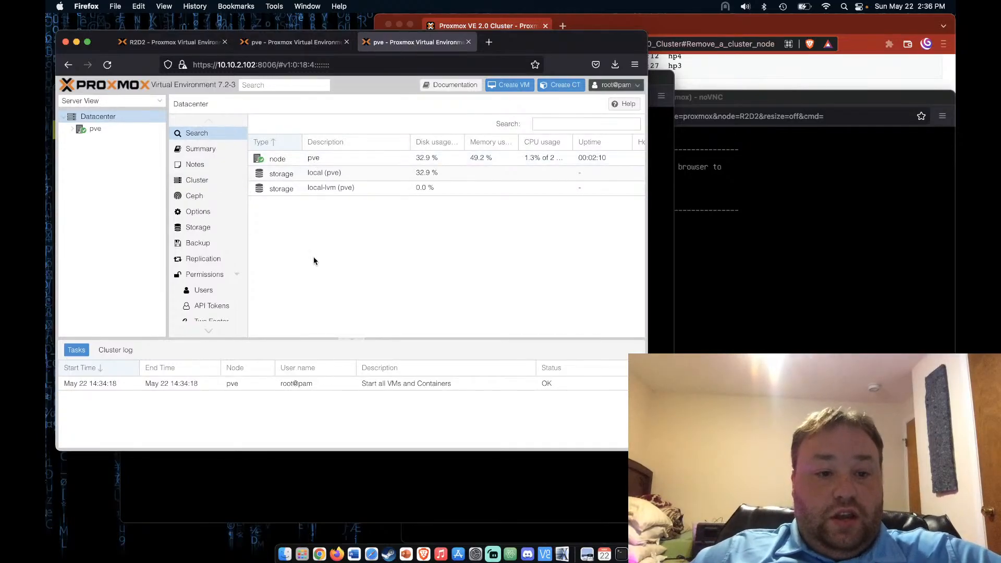
pyautogui.click(199, 183)
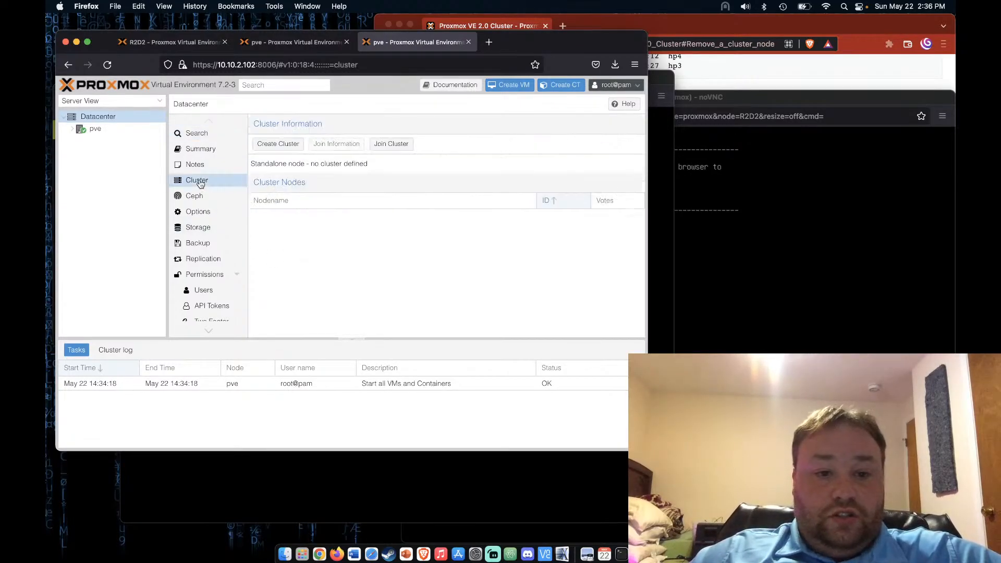
pyautogui.click(402, 145)
# Copy the encoded join information from 10.10.2.101 and return to the join form
pyautogui.click(309, 44)
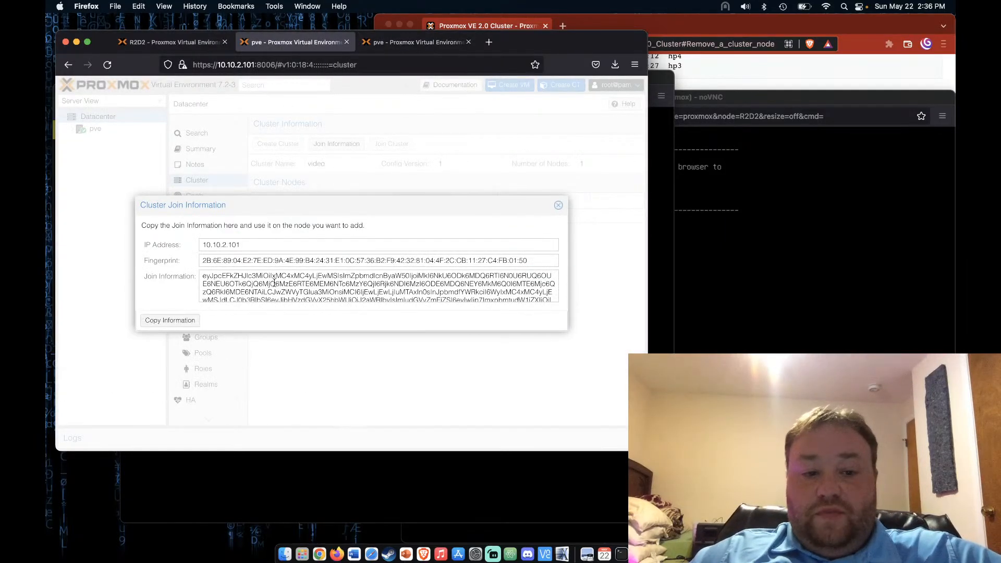
pyautogui.moveTo(204, 277); pyautogui.dragTo(521, 301)
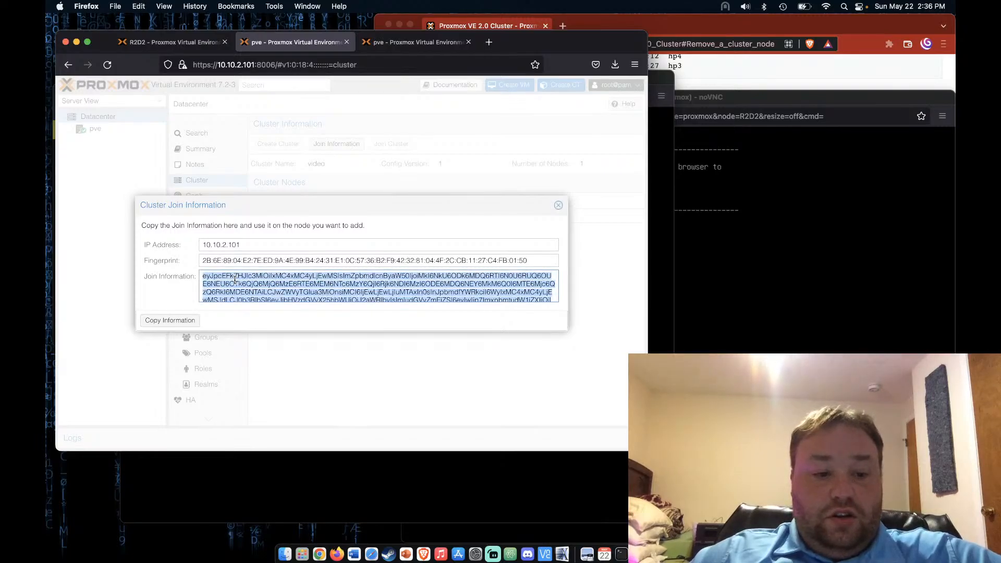
pyautogui.rightClick(236, 281)
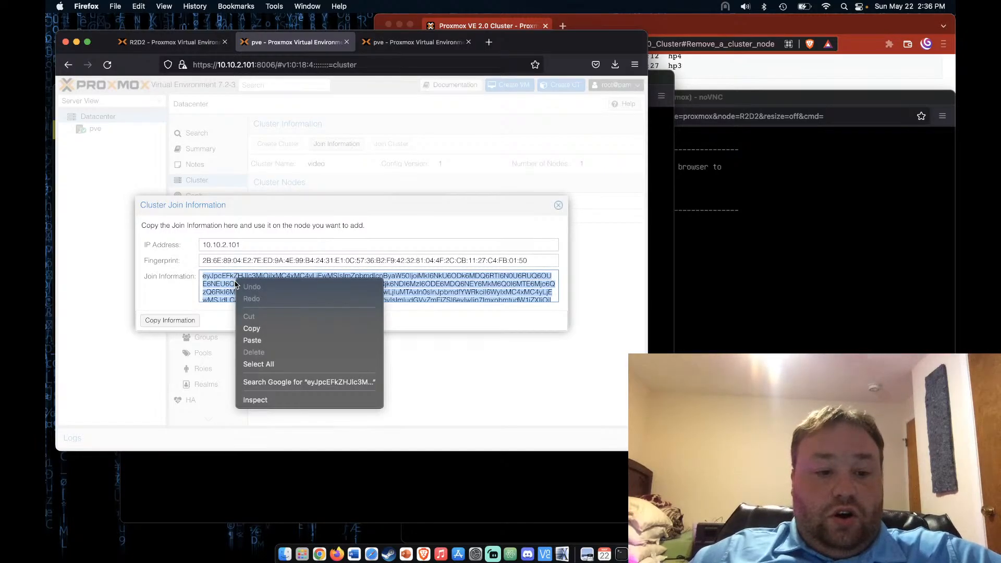
pyautogui.click(272, 328)
pyautogui.click(392, 46)
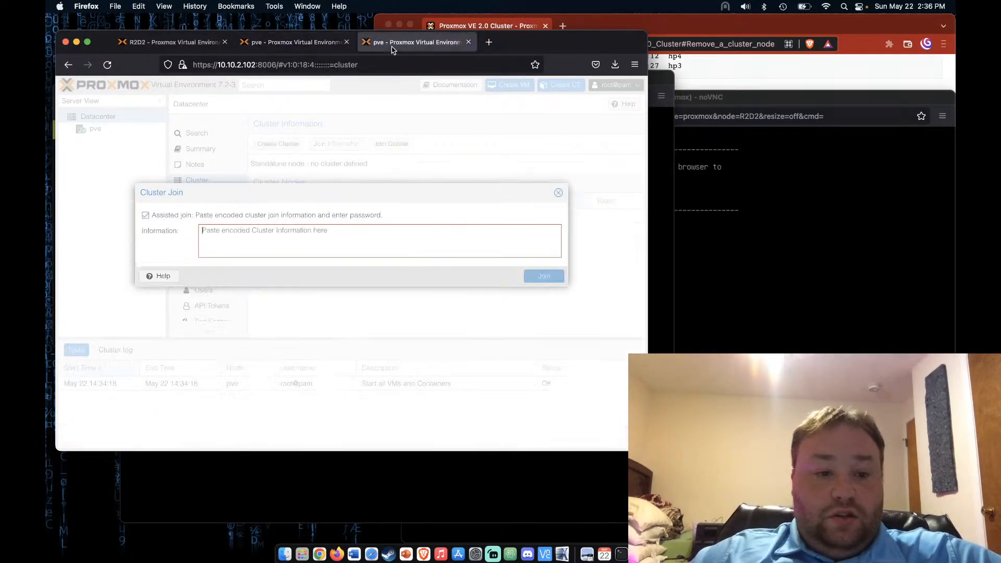
# Paste the join information, enter the peer's root password, and try joining 'video'; it fails
pyautogui.rightClick(266, 233)
pyautogui.click(298, 299)
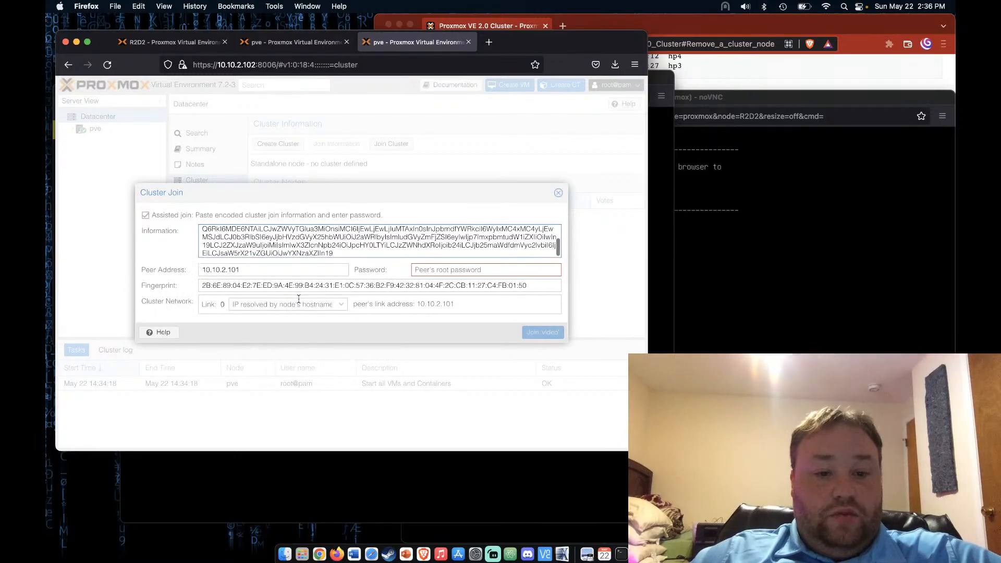
pyautogui.click(473, 269)
pyautogui.write('pass')
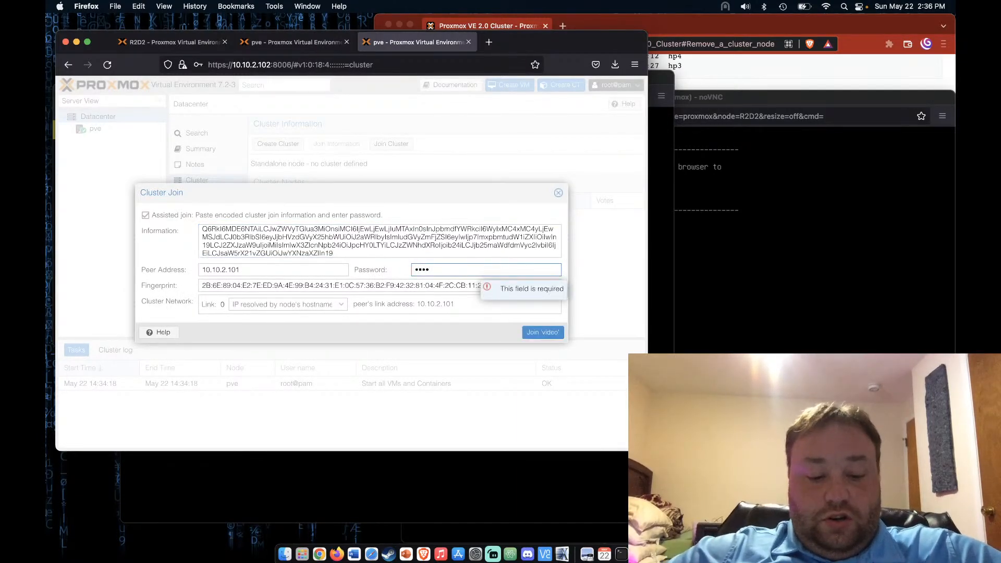
pyautogui.click(474, 331)
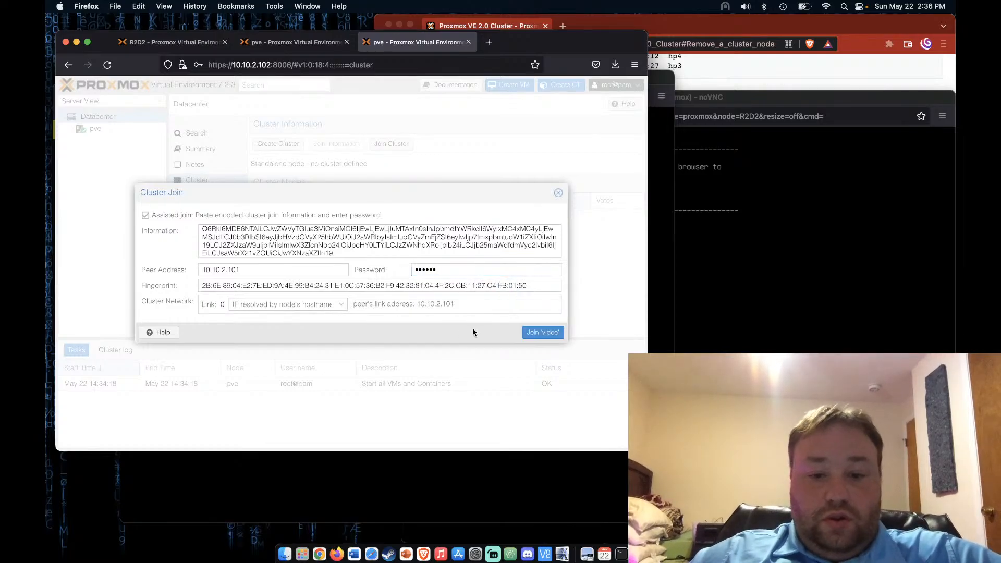
pyautogui.click(540, 338)
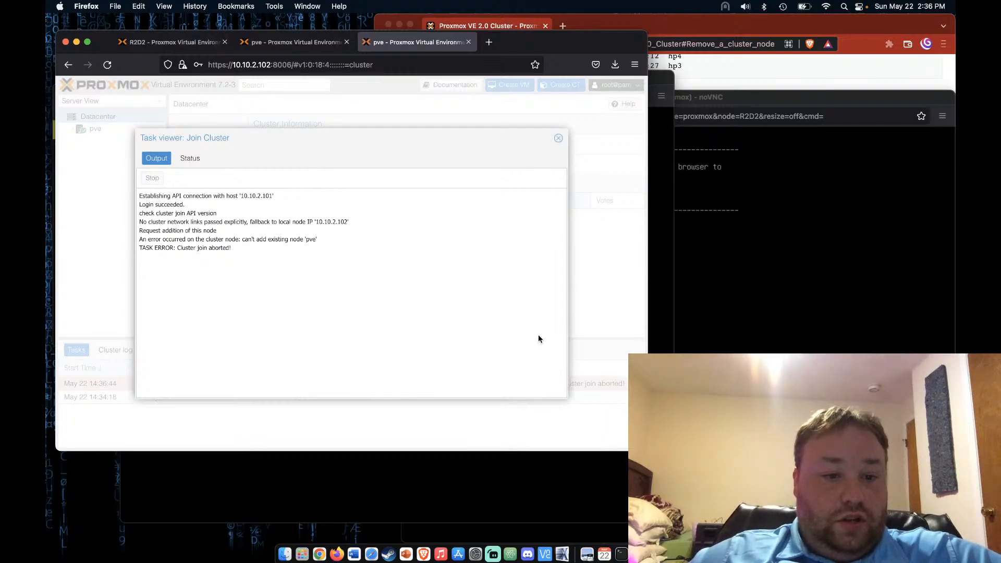
pyautogui.click(558, 139)
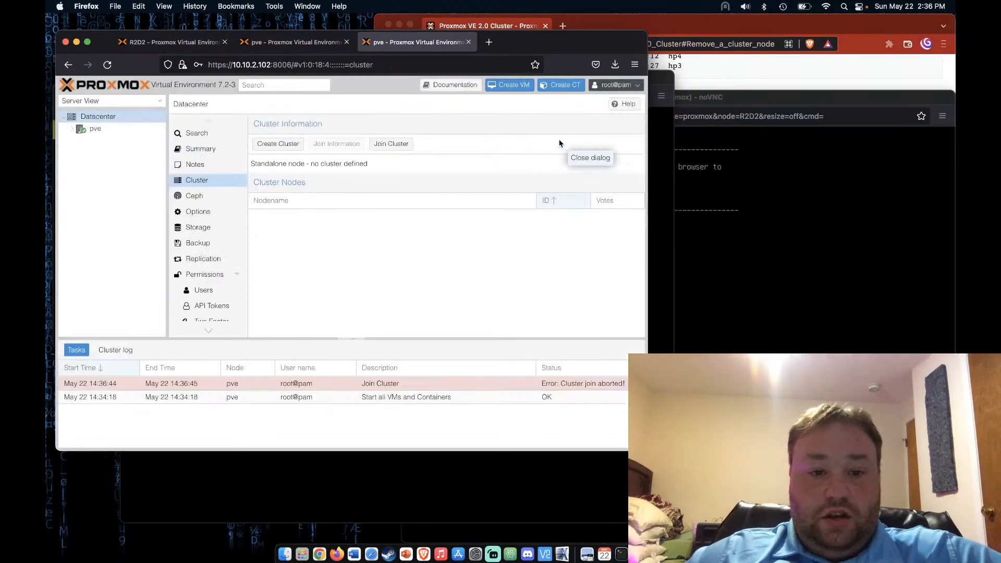
# Recopy the join information and retry joining 'video' with the root password; it aborts again
pyautogui.click(292, 42)
pyautogui.click(173, 320)
pyautogui.click(385, 45)
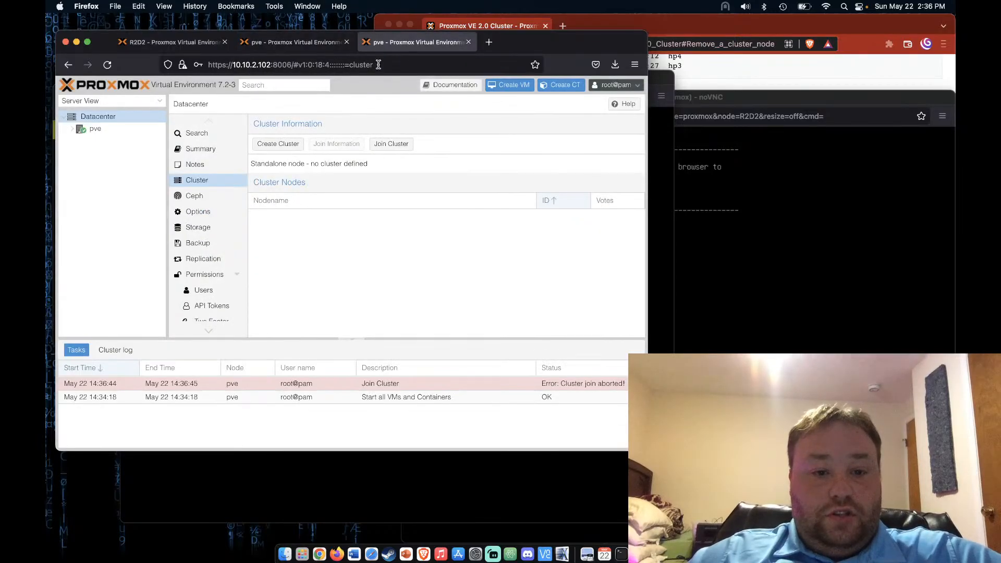
pyautogui.click(391, 144)
pyautogui.click(337, 239)
pyautogui.press('super+v')
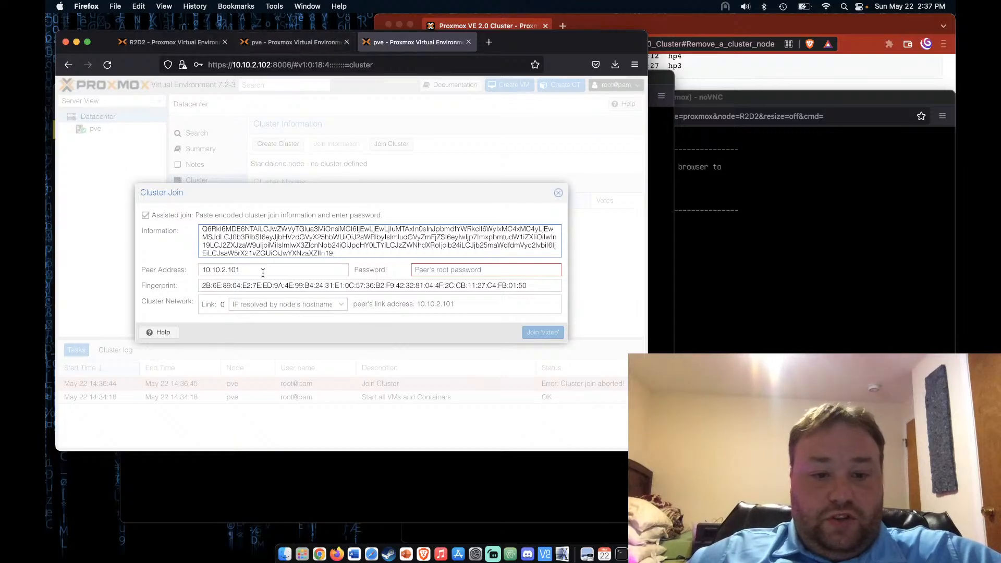
pyautogui.click(442, 268)
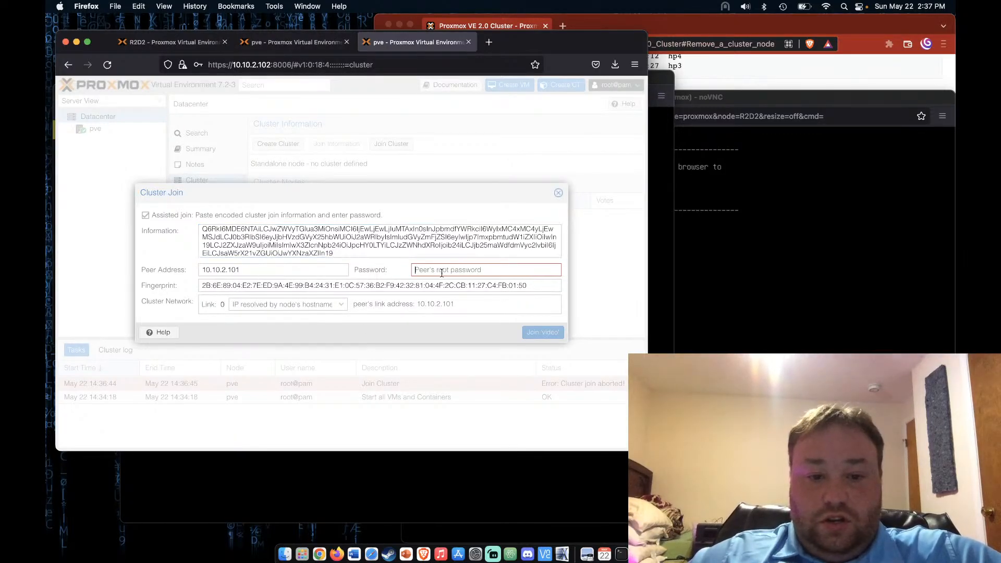
pyautogui.write('•••••')
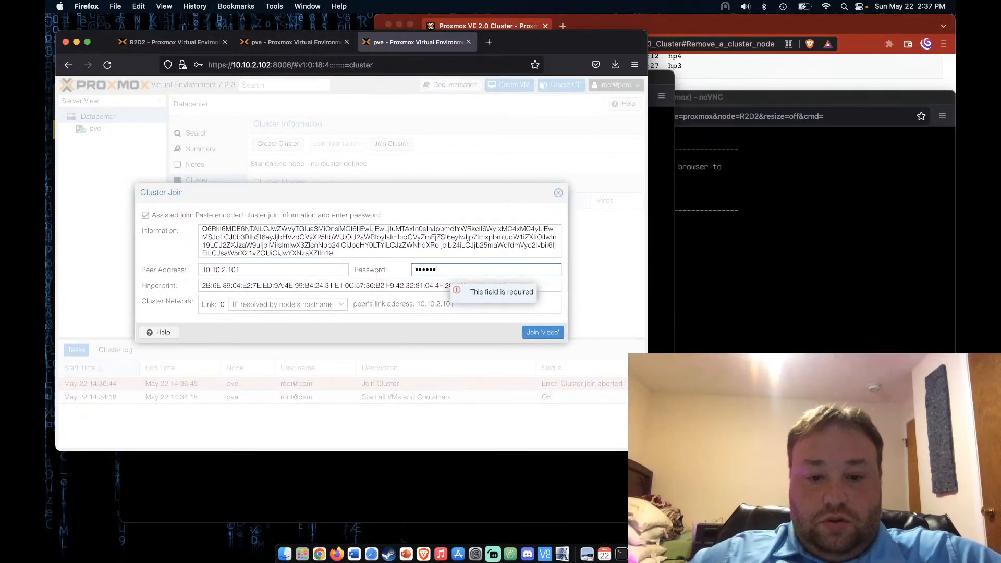
pyautogui.click(540, 334)
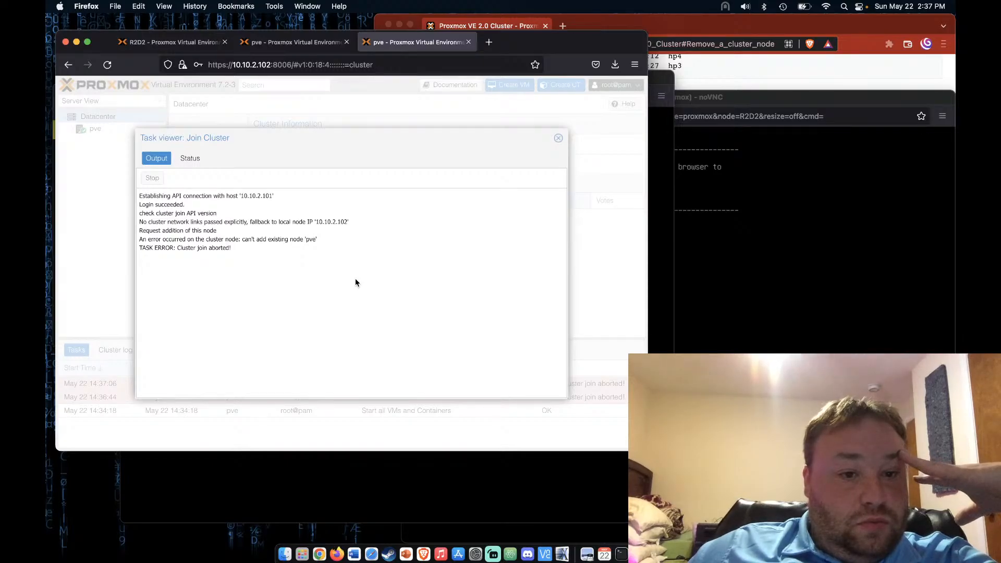
pyautogui.click(558, 139)
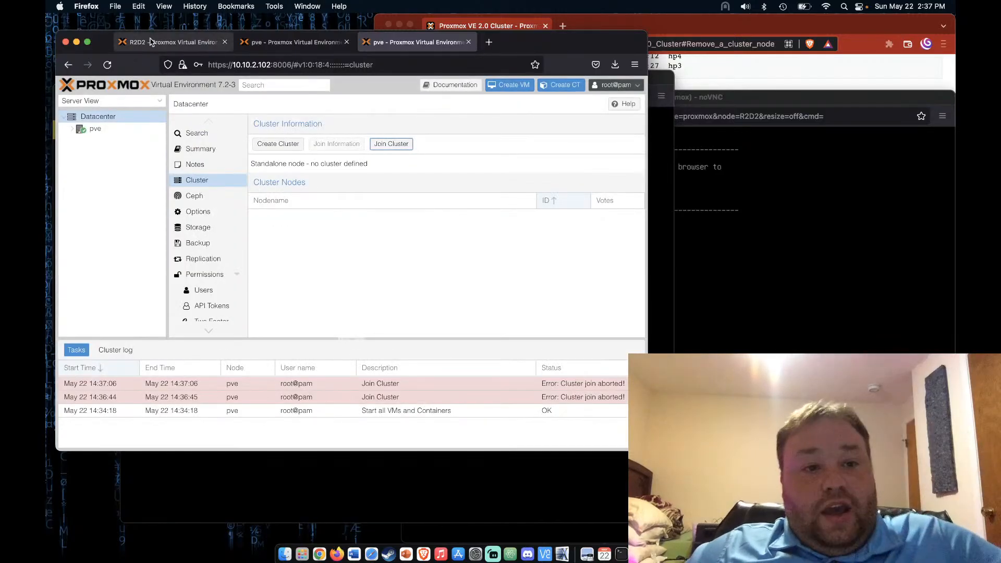
# Set node R2D2's Firewall option to No, then return to the 10.10.2.102 cluster page
pyautogui.click(150, 42)
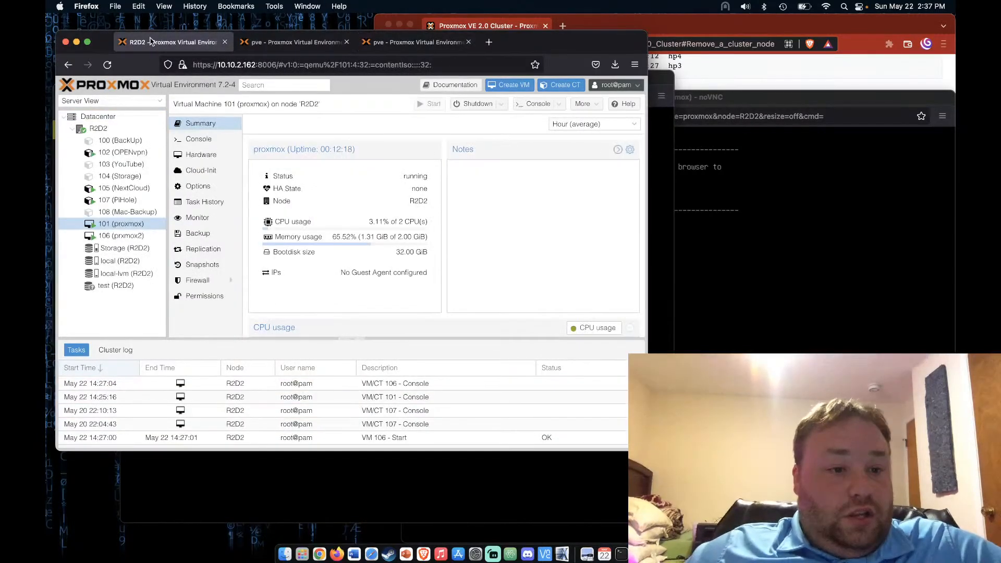
pyautogui.click(128, 130)
pyautogui.scroll(-5, 221, 311)
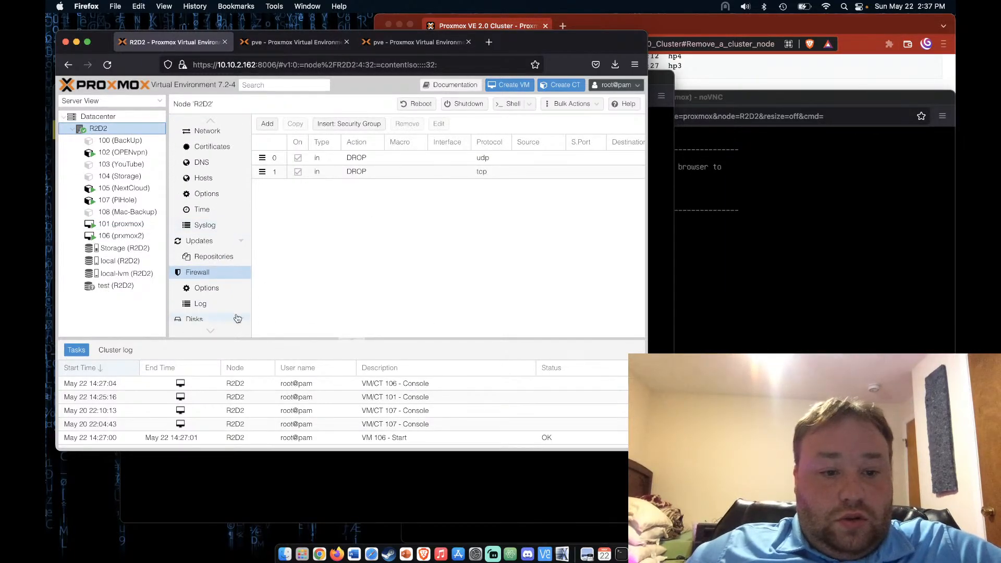
pyautogui.click(217, 289)
pyautogui.click(377, 142)
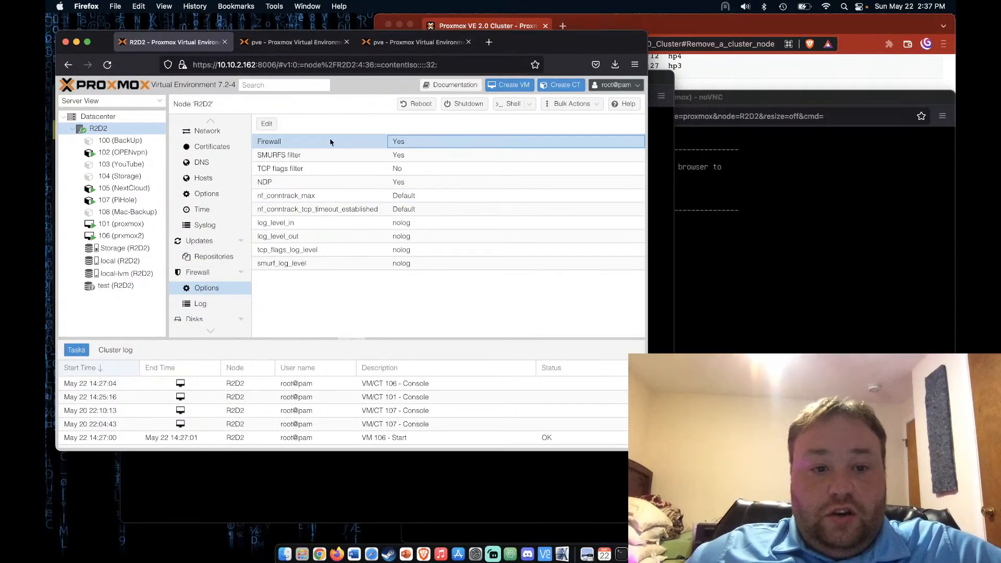
pyautogui.click(266, 124)
pyautogui.click(324, 262)
pyautogui.click(378, 286)
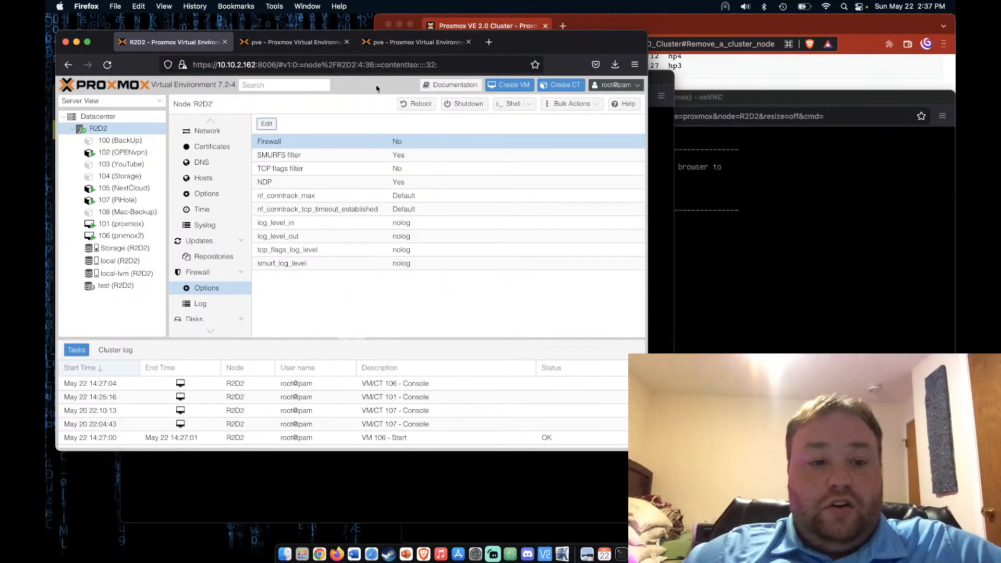
pyautogui.click(295, 43)
pyautogui.click(412, 43)
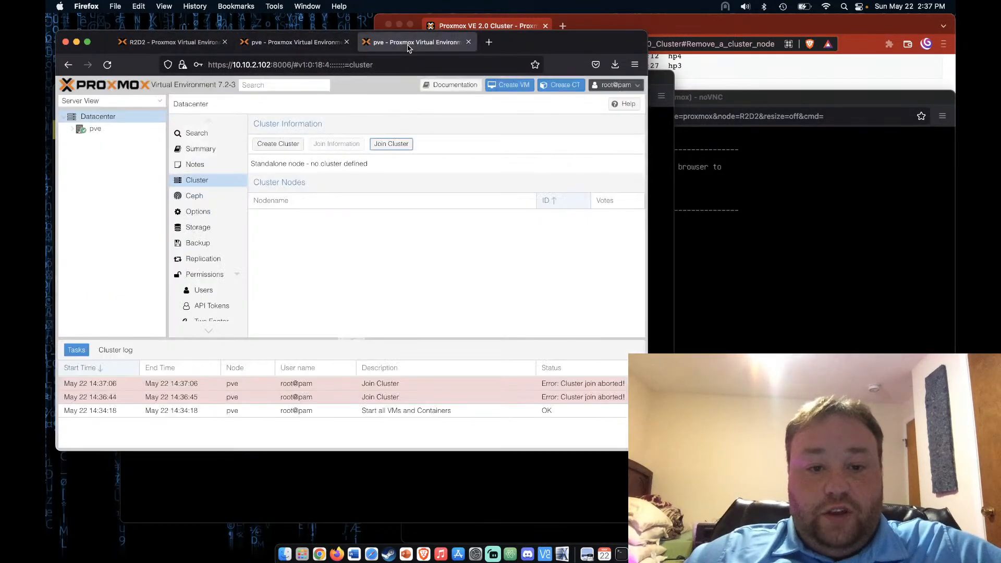
# Retry joining 10.10.2.102 to 'video' with the pasted join info and root password; it aborts
pyautogui.click(391, 144)
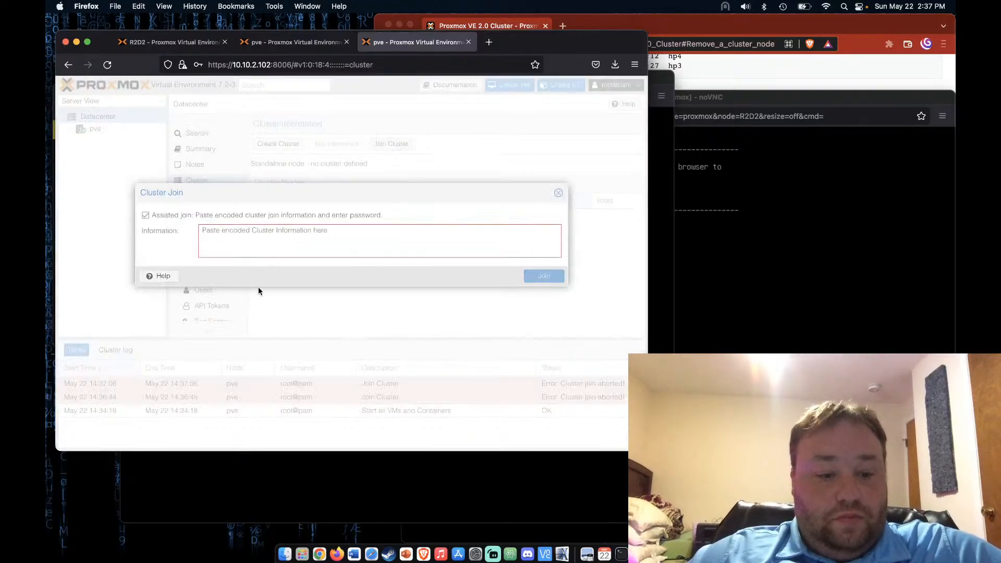
pyautogui.press('super+v')
pyautogui.click(474, 270)
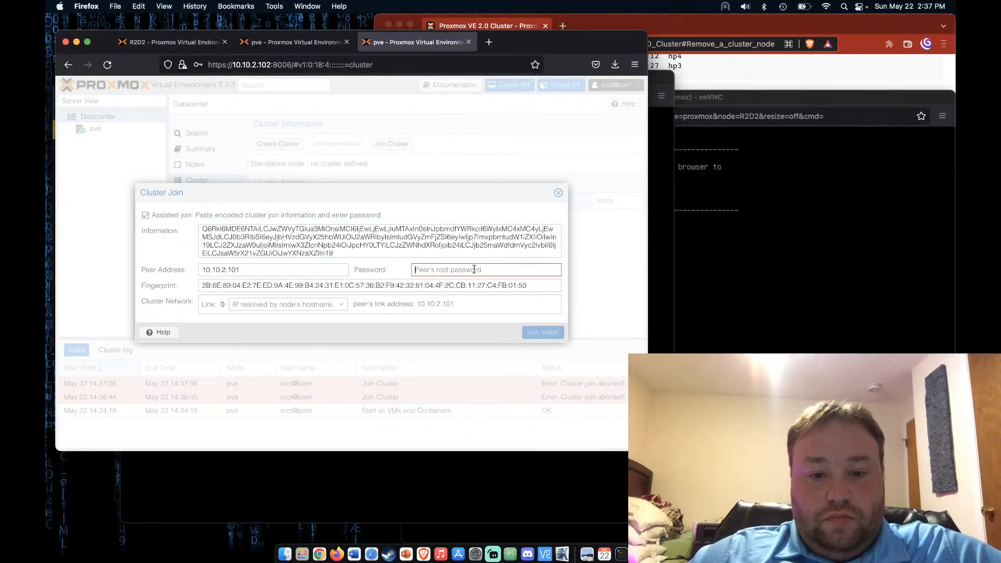
pyautogui.write('***')
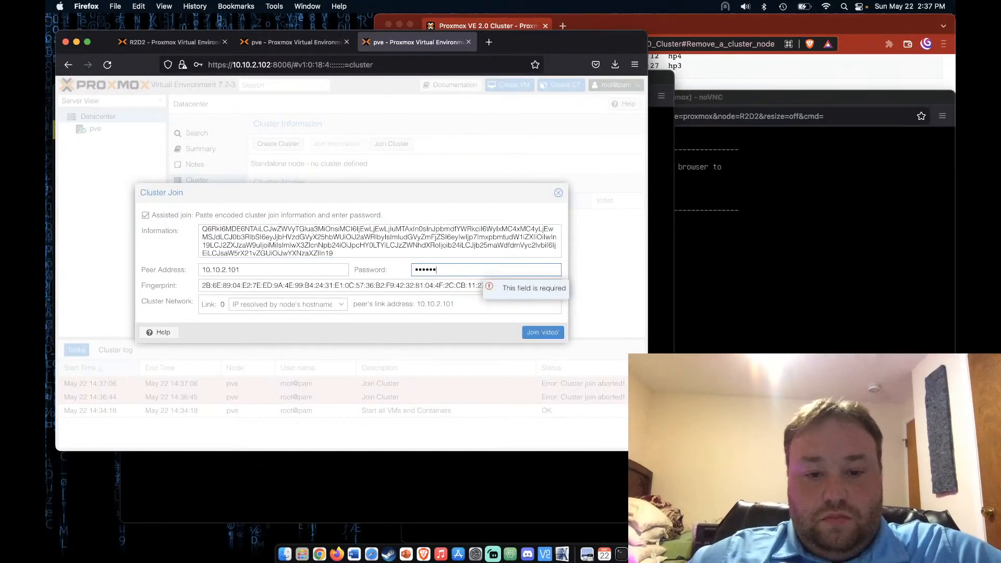
pyautogui.click(546, 335)
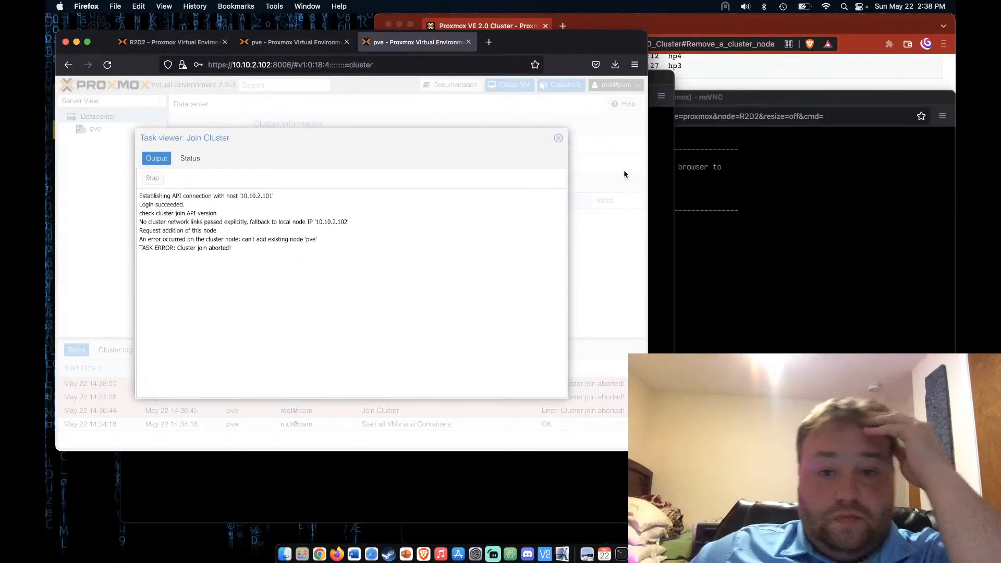
pyautogui.click(557, 139)
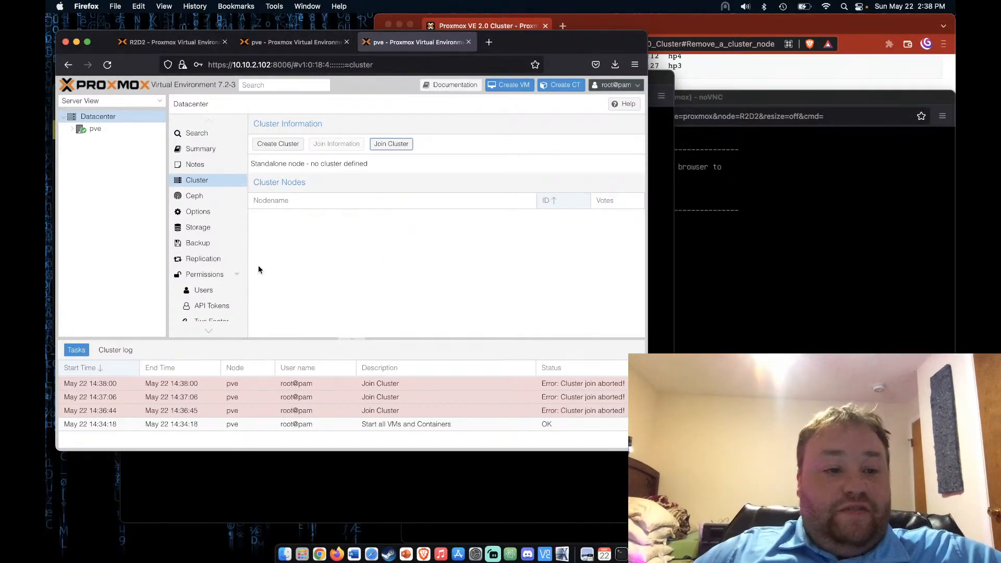
# On 10.10.2.101, close the join information and disable node pve's enterprise repository
pyautogui.click(293, 45)
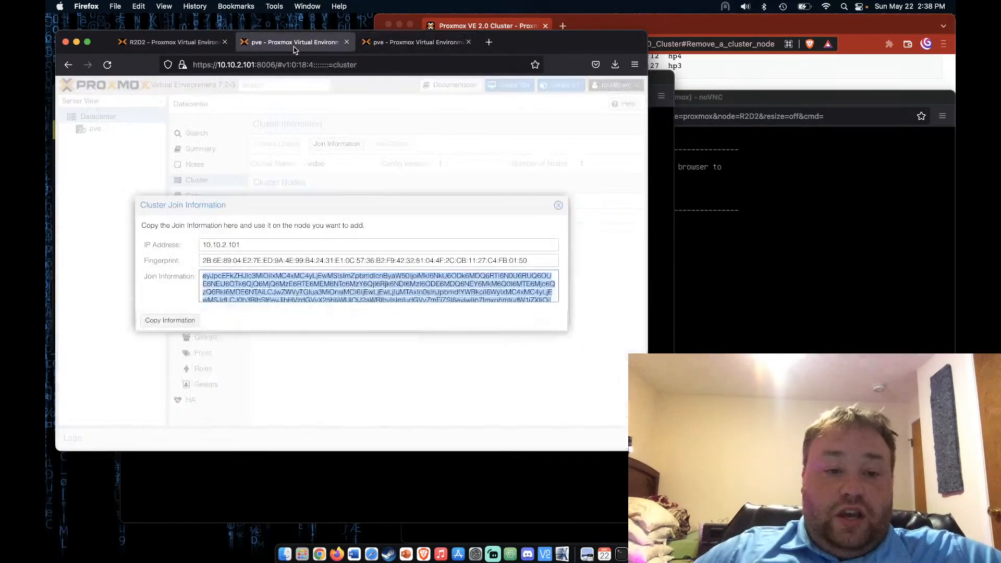
pyautogui.click(558, 205)
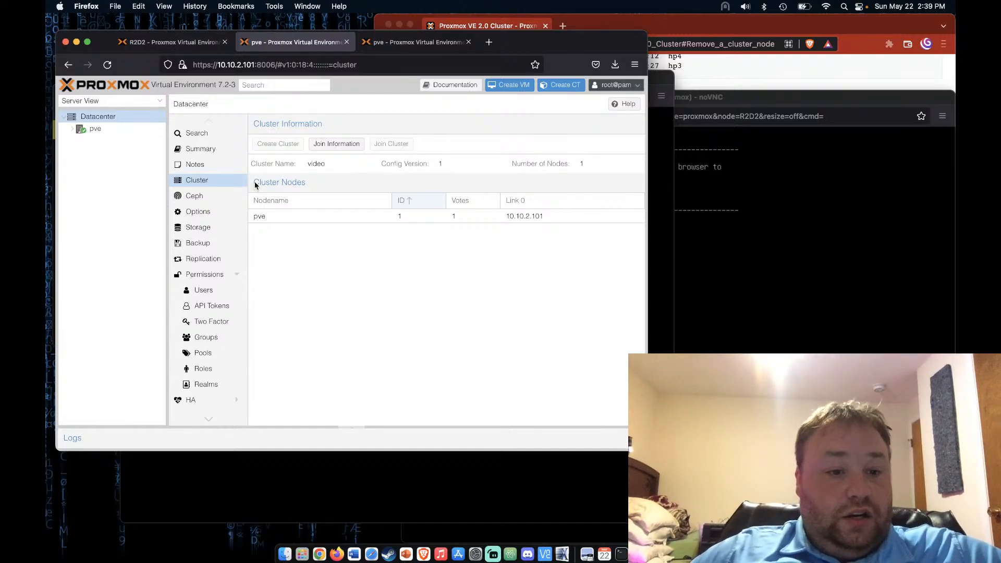
pyautogui.click(94, 128)
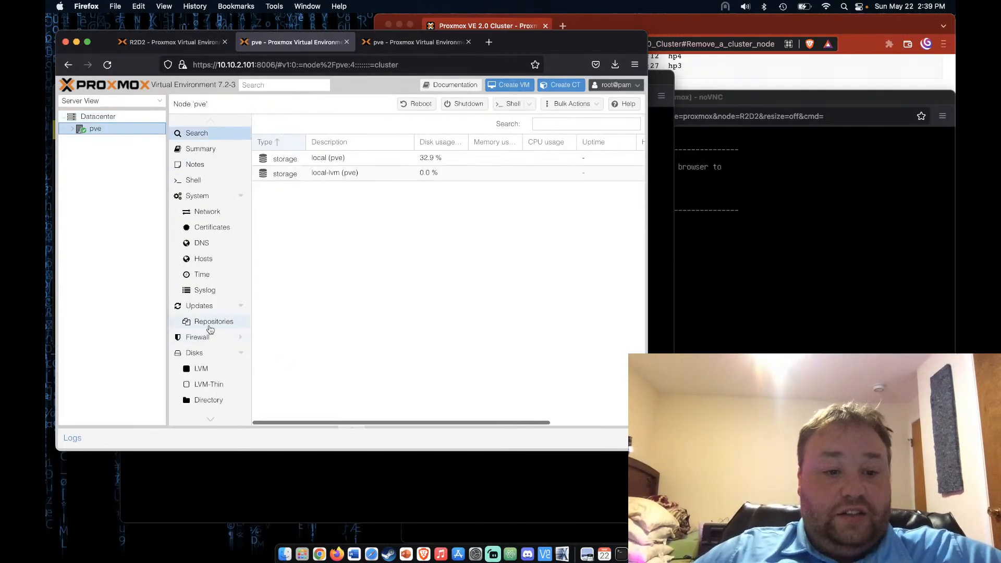
pyautogui.click(207, 320)
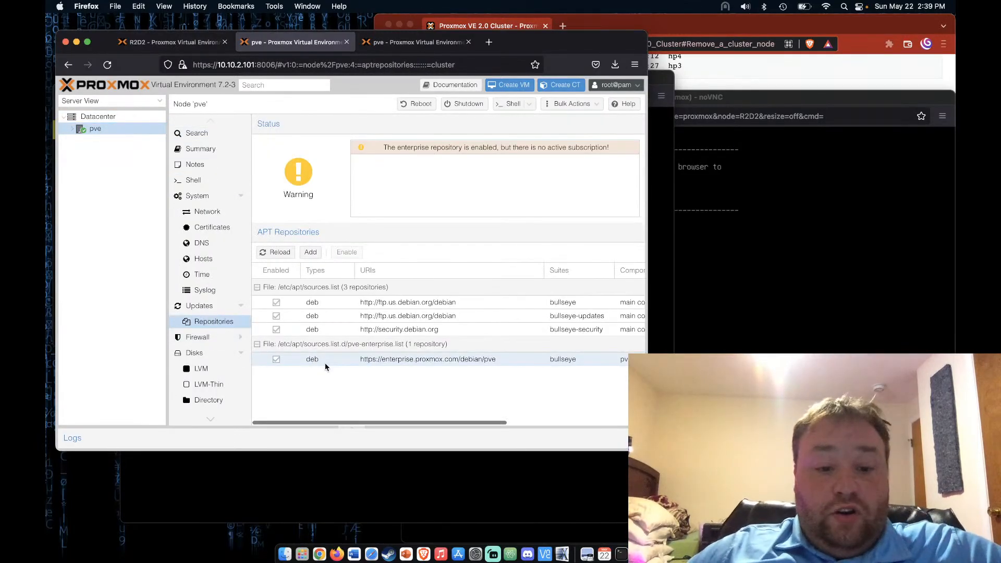
pyautogui.click(396, 363)
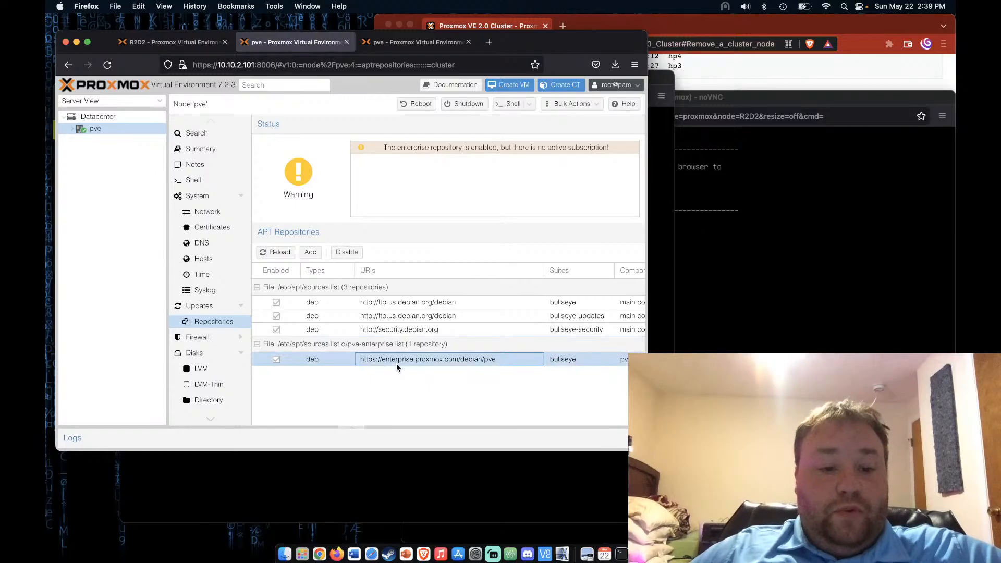
pyautogui.click(346, 252)
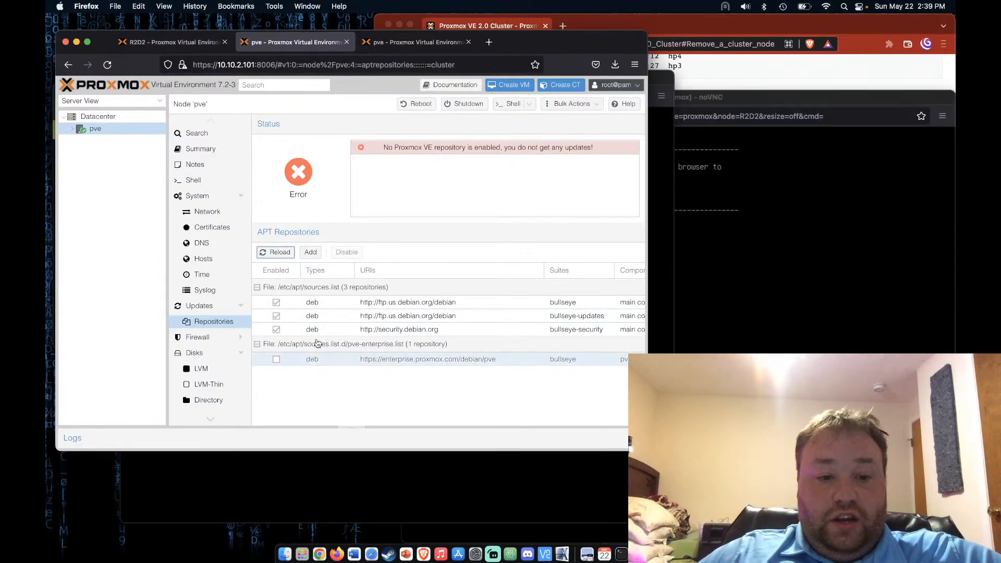
# Add the No-Subscription repository to node pve
pyautogui.click(310, 254)
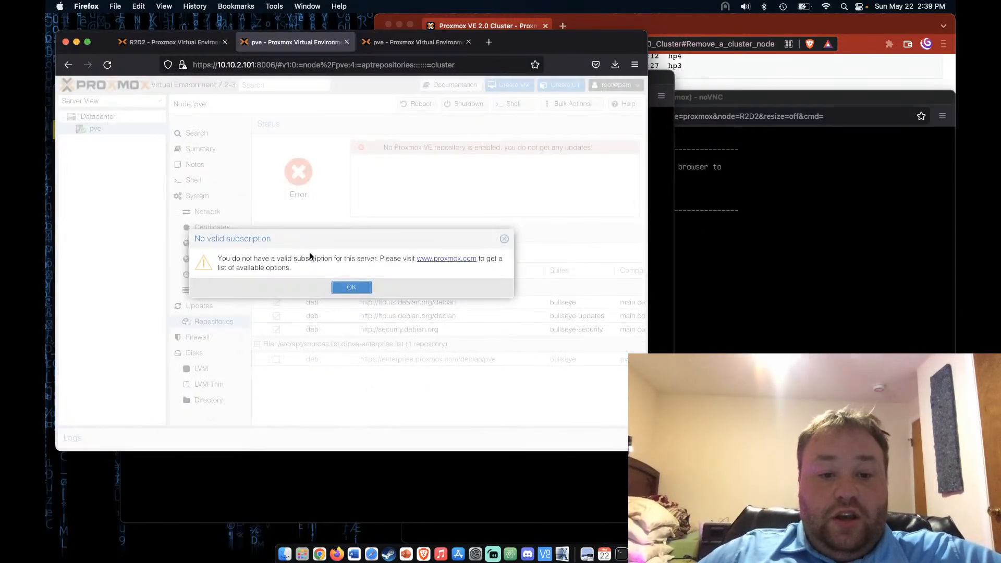
pyautogui.click(362, 288)
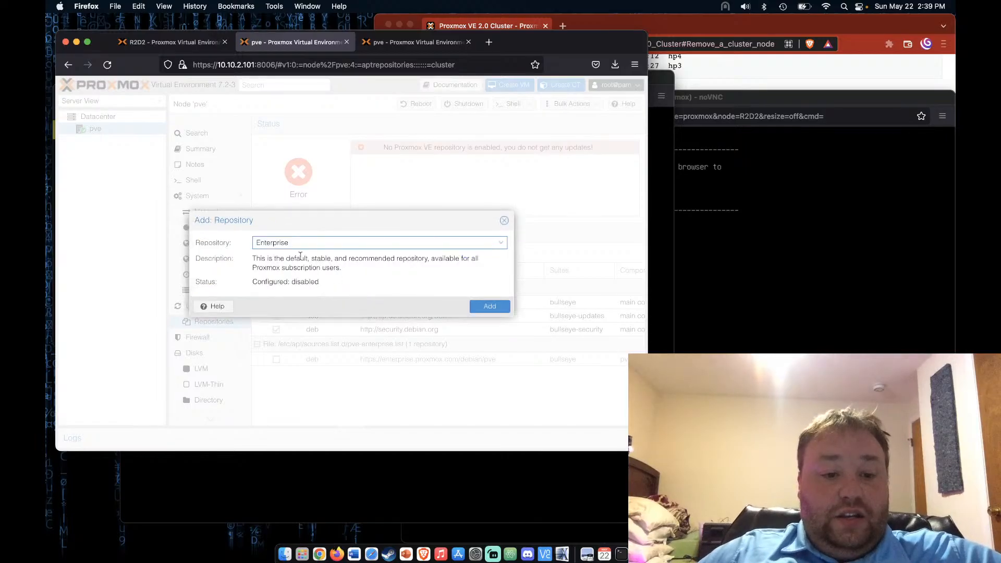
pyautogui.click(500, 245)
pyautogui.click(308, 271)
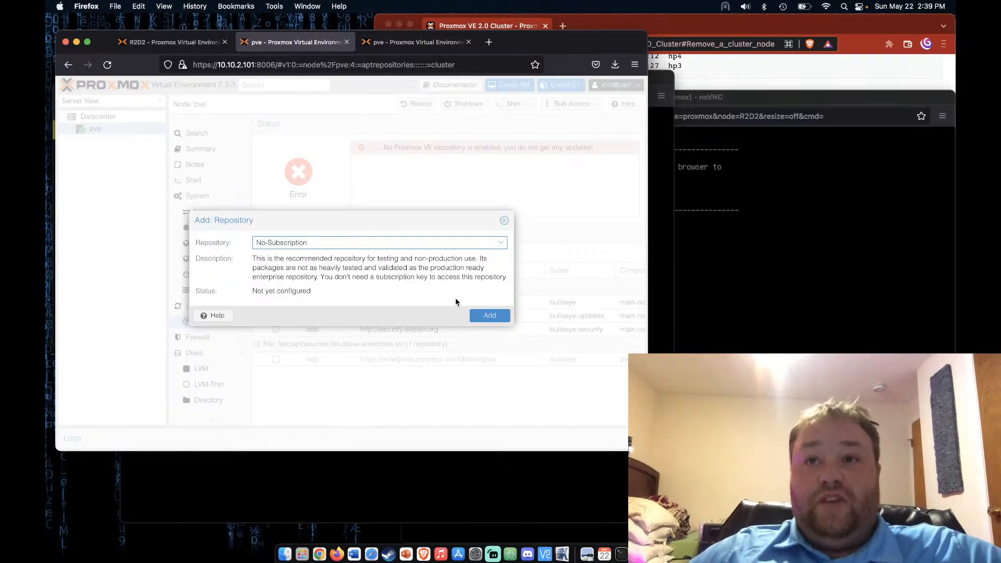
pyautogui.click(491, 316)
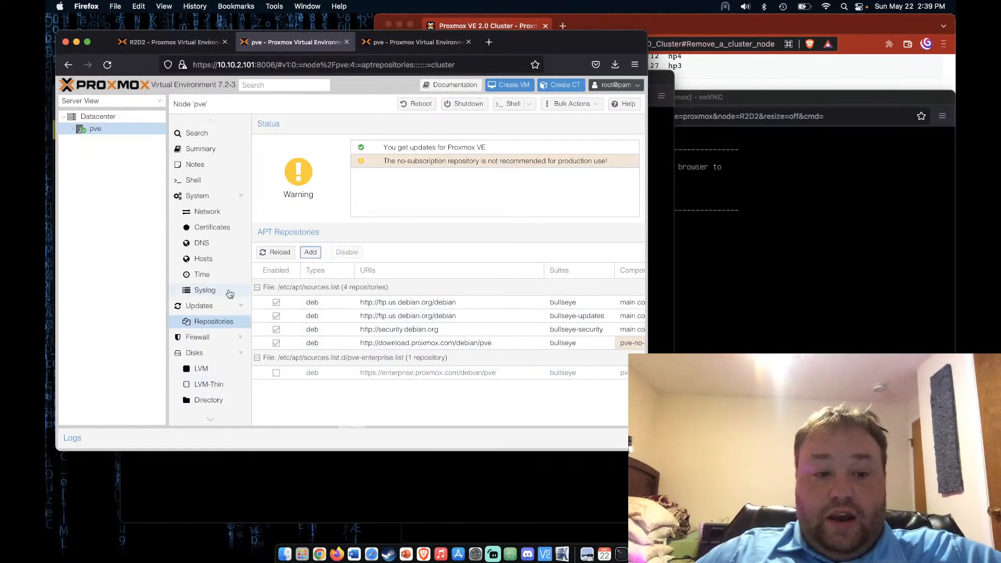
pyautogui.click(208, 307)
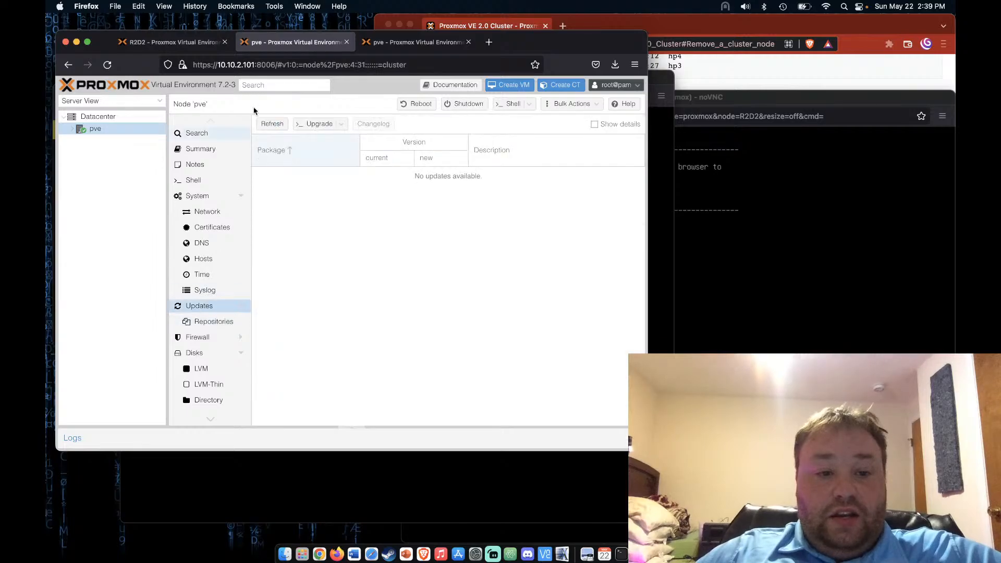
# Refresh node pve's package database, then launch the dist-upgrade console via Upgrade
pyautogui.click(276, 129)
pyautogui.click(350, 287)
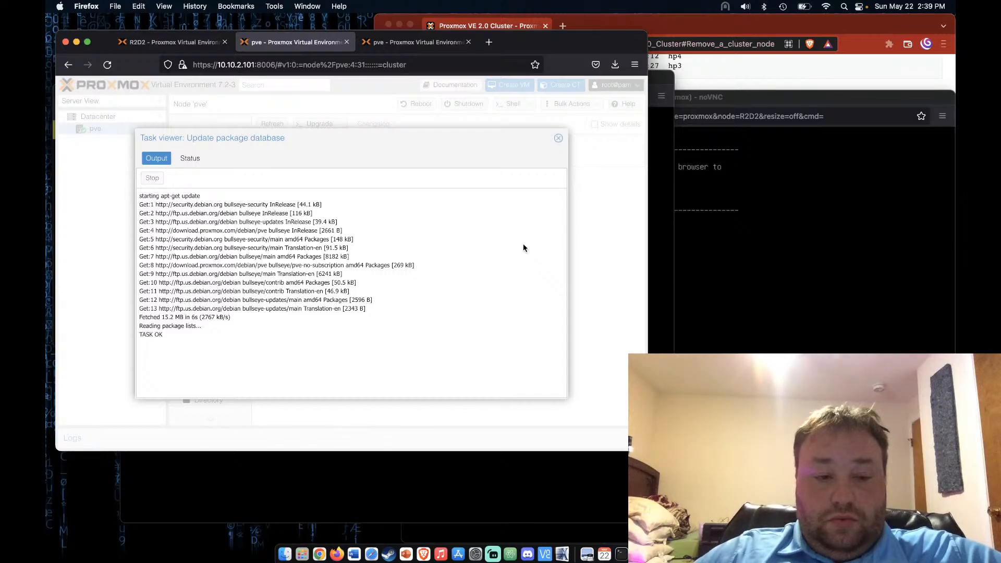
pyautogui.click(558, 139)
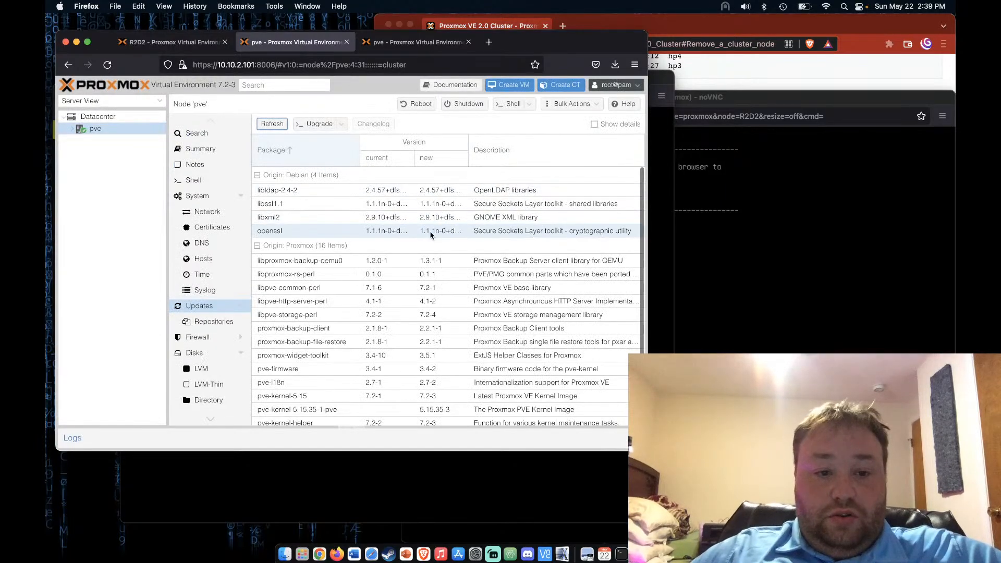
pyautogui.scroll(-2, 364, 259)
pyautogui.scroll(2, 363, 259)
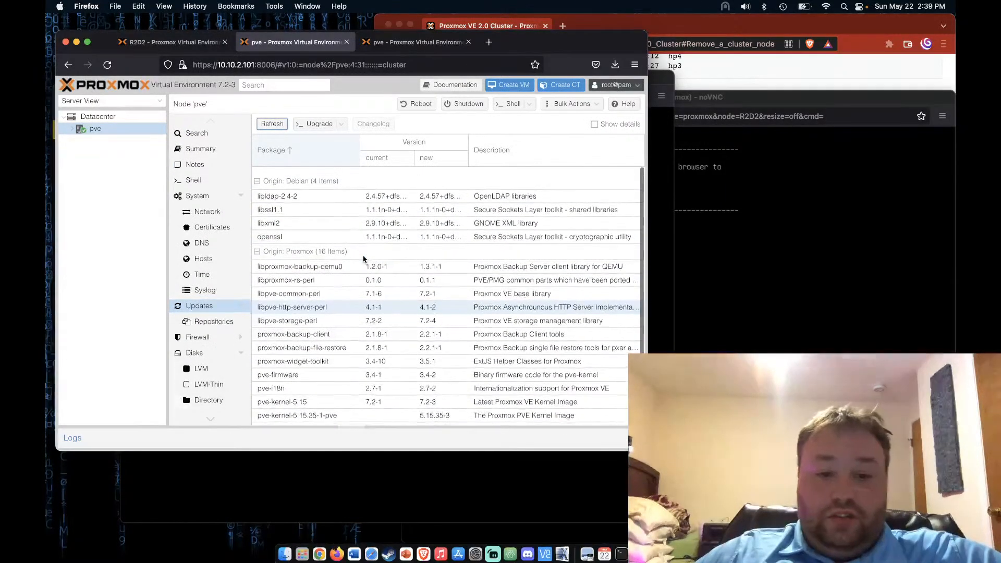
pyautogui.click(317, 125)
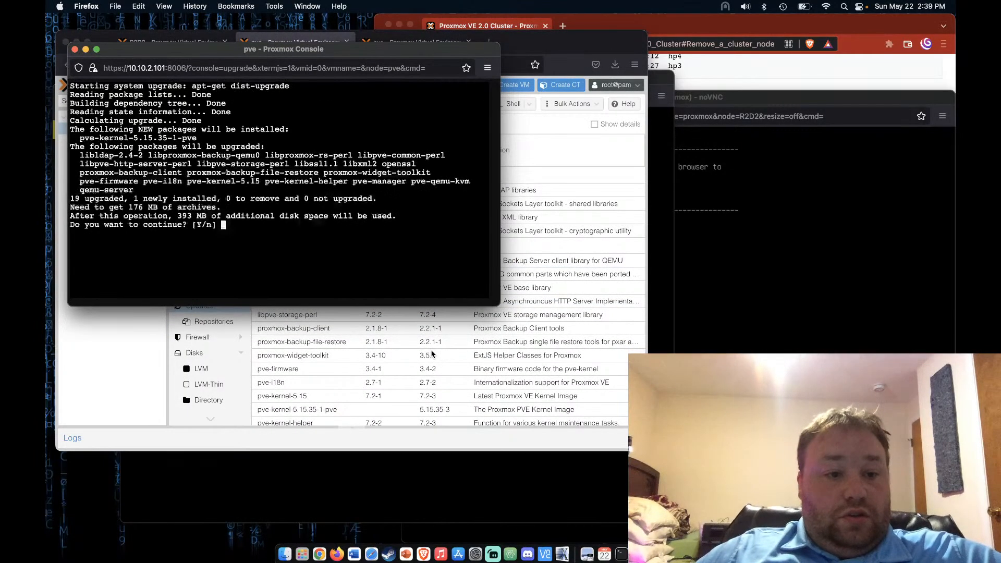
# Confirm the dist-upgrade with 'y', move the console aside, and open node pve on 10.10.2.102
pyautogui.write('y')
pyautogui.press('Return')
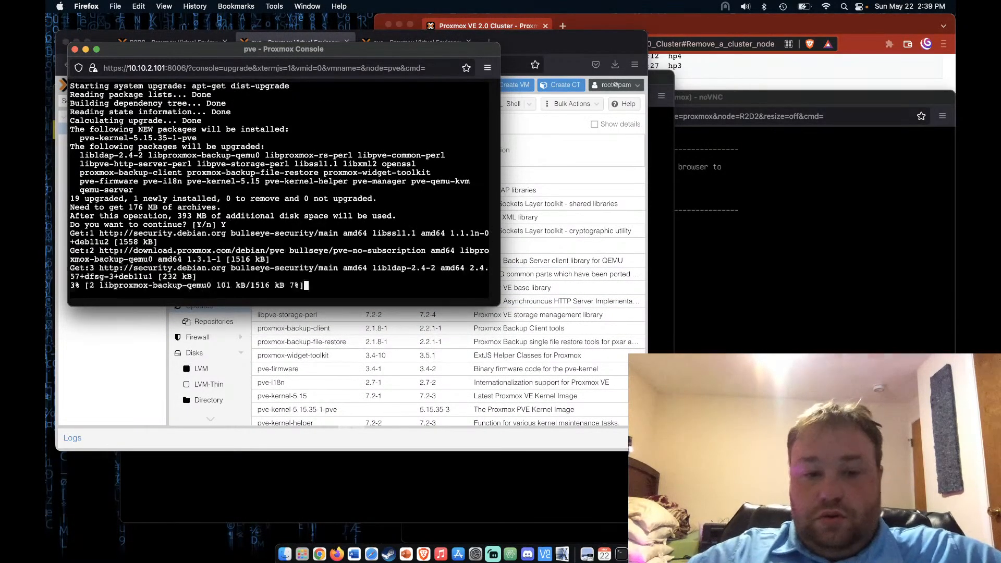
pyautogui.moveTo(359, 54); pyautogui.dragTo(821, 100)
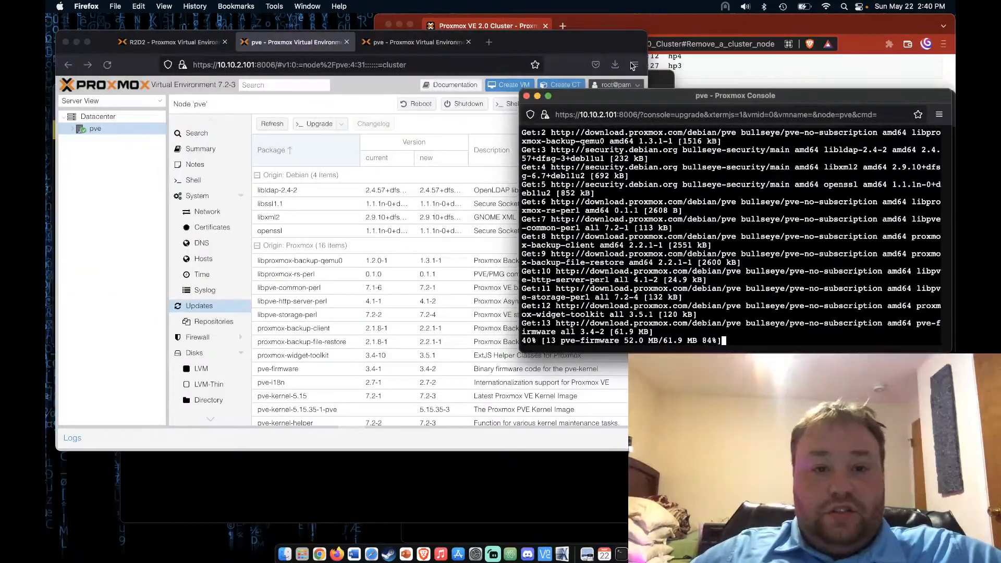
pyautogui.click(521, 42)
pyautogui.click(414, 42)
pyautogui.click(95, 129)
# Disable the pve-enterprise repository on node 10.10.2.102
pyautogui.scroll(-3, 216, 259)
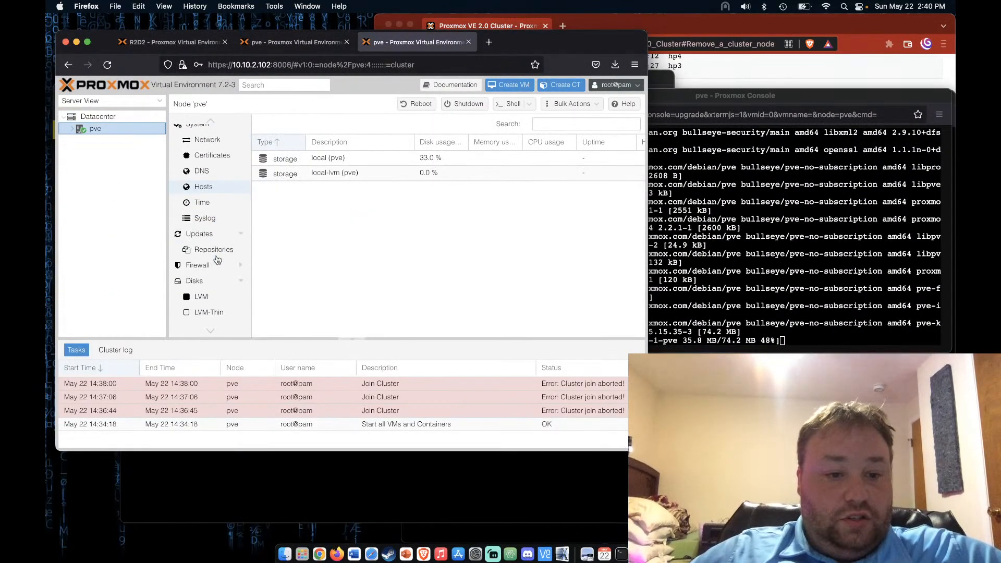
pyautogui.click(216, 249)
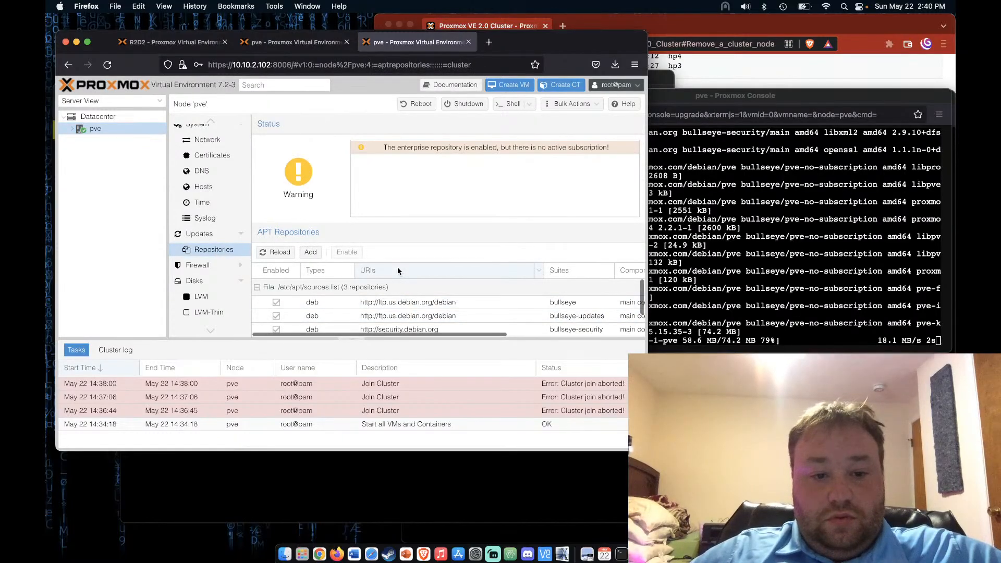
pyautogui.scroll(-2, 351, 336)
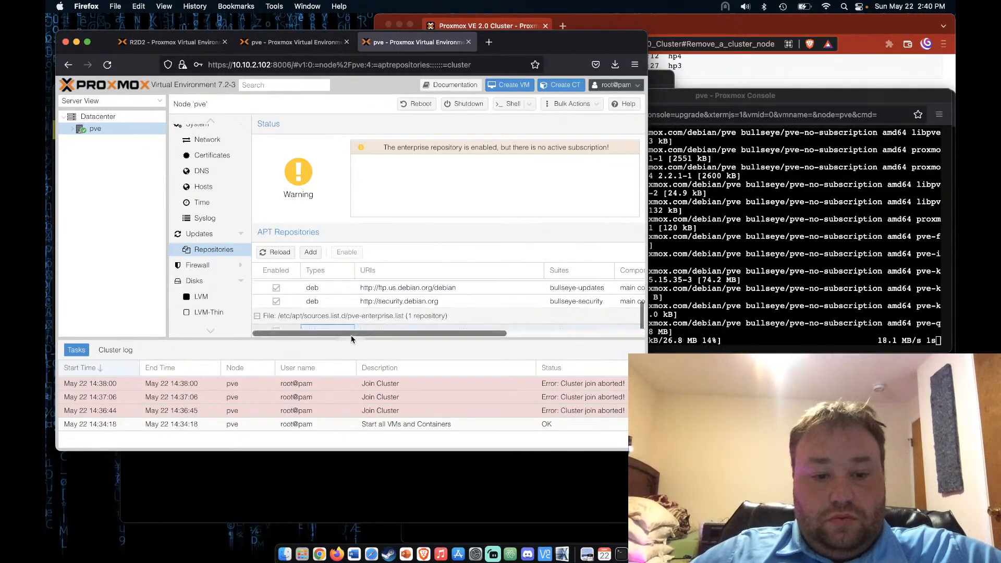
pyautogui.click(352, 339)
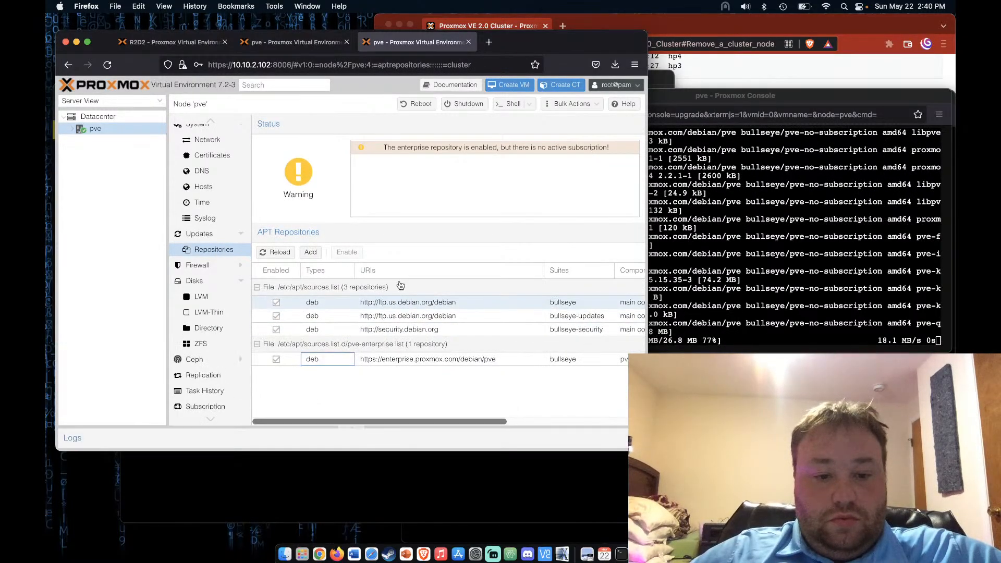
pyautogui.click(420, 363)
pyautogui.click(347, 251)
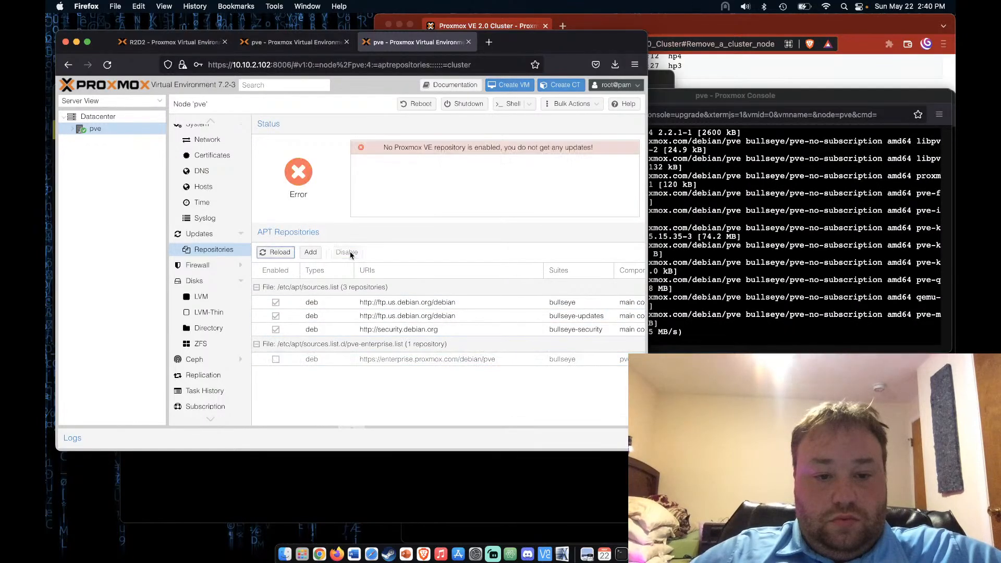
# Add the No-Subscription repository to the node
pyautogui.click(310, 252)
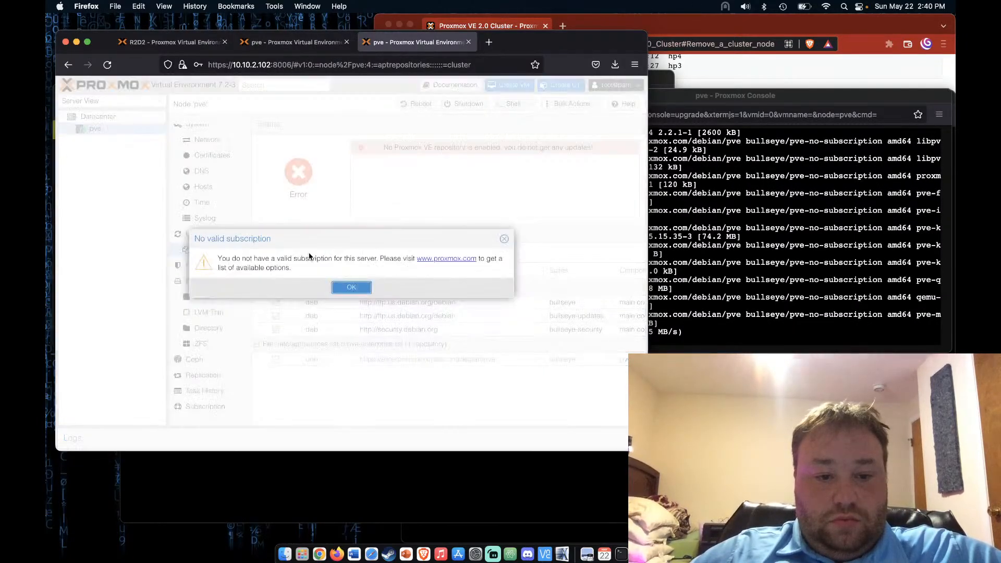
pyautogui.click(345, 287)
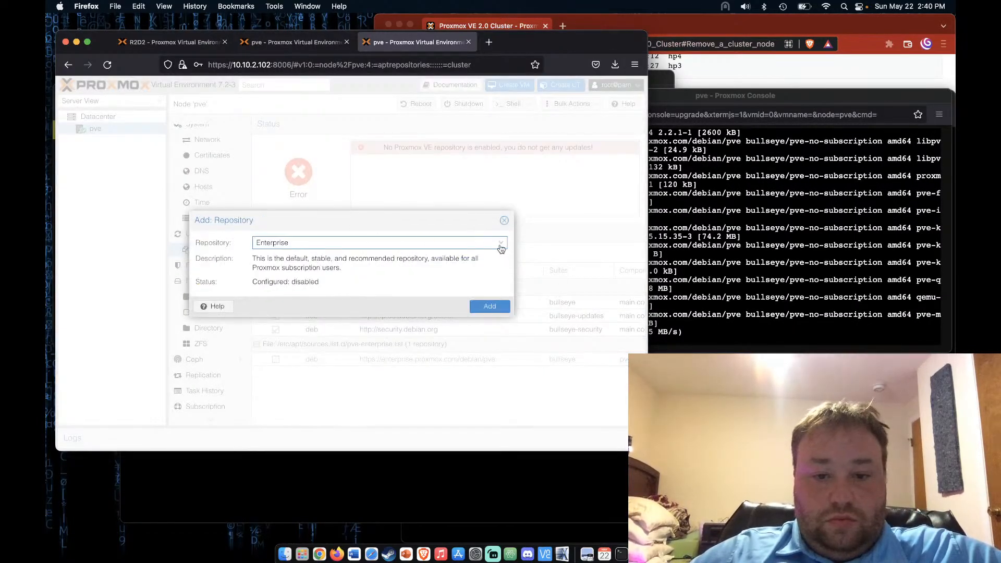
pyautogui.click(500, 244)
pyautogui.click(340, 269)
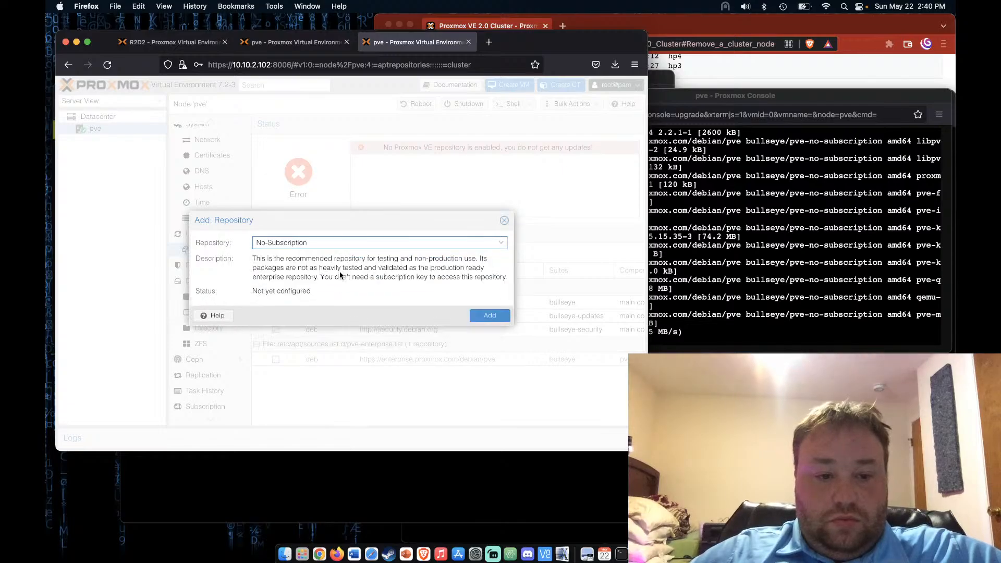
pyautogui.click(491, 307)
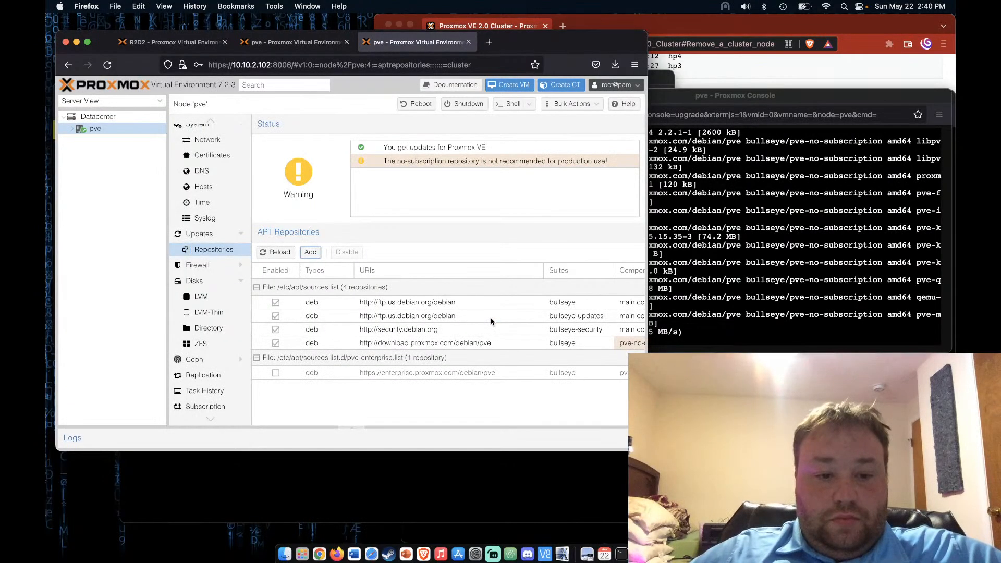
# Refresh the package database so Updates lists 4 Debian and 16 Proxmox packages
pyautogui.click(202, 235)
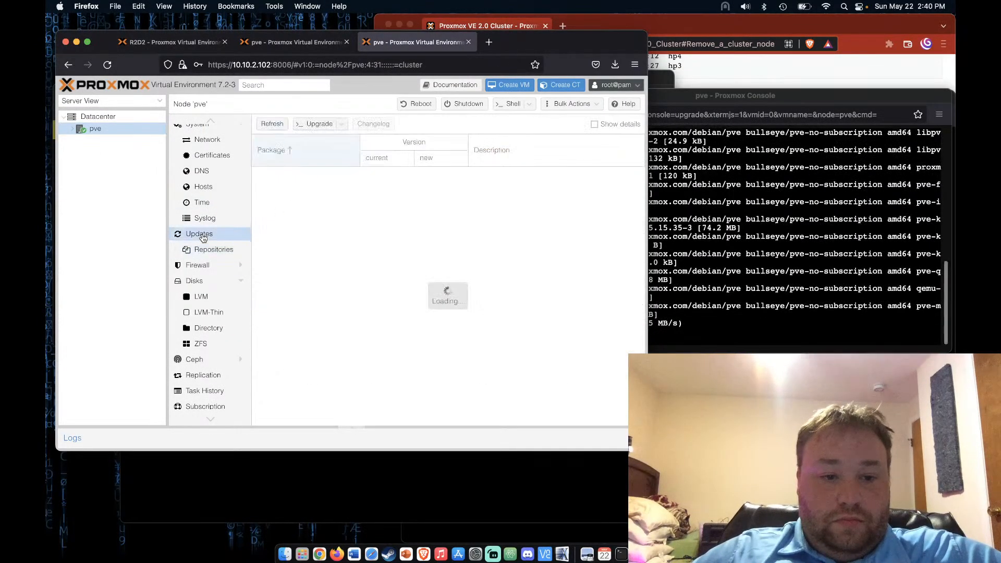
pyautogui.click(281, 125)
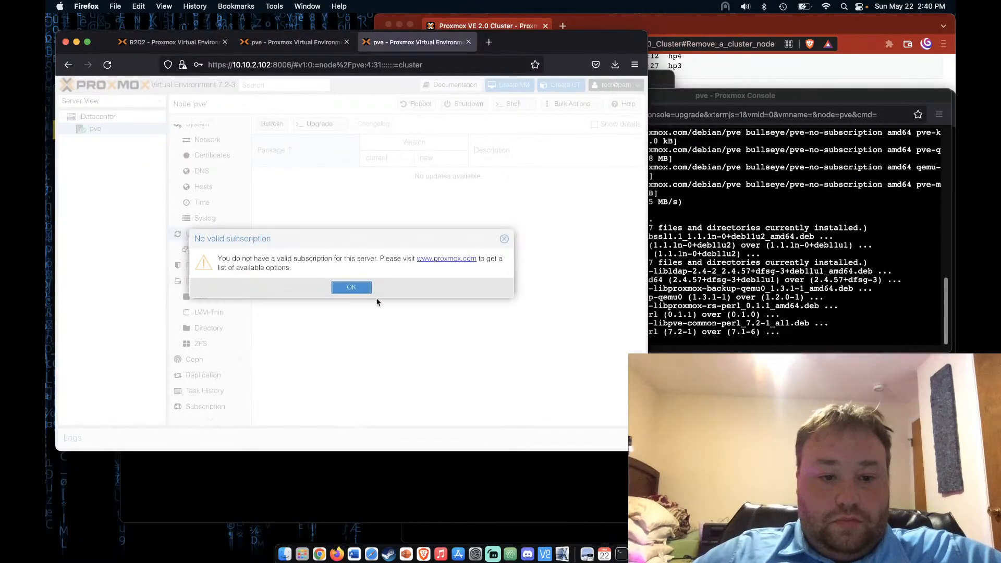
pyautogui.click(351, 286)
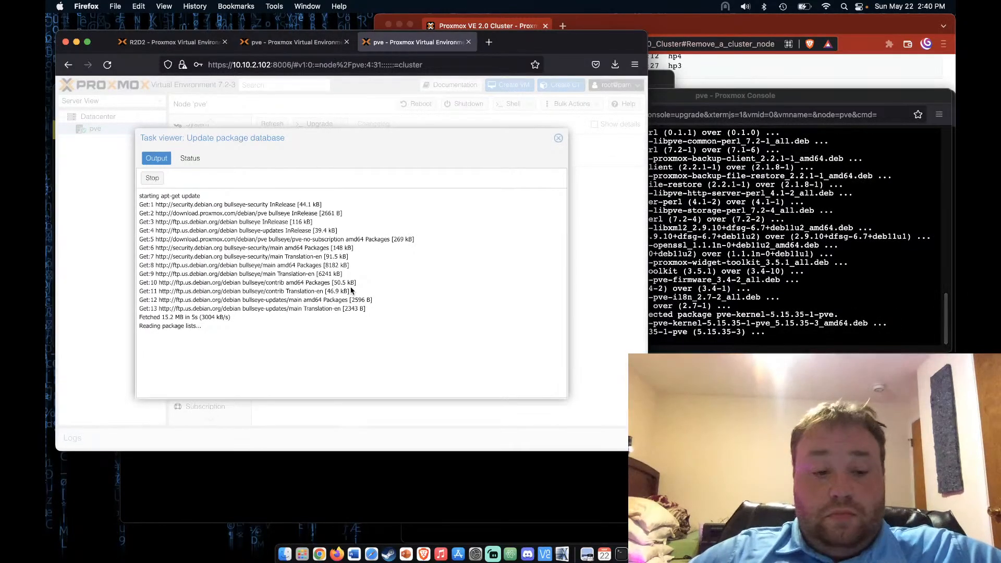
pyautogui.click(558, 139)
pyautogui.click(319, 124)
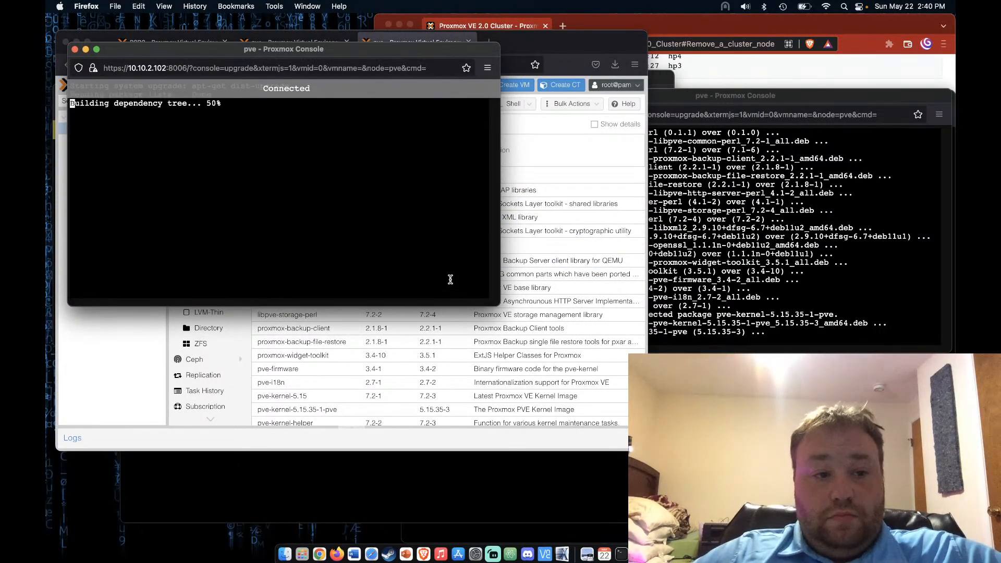
# Answer Y to install the 176 MB upgrade, then move the console to the lower right
pyautogui.write('Y')
pyautogui.press('Return')
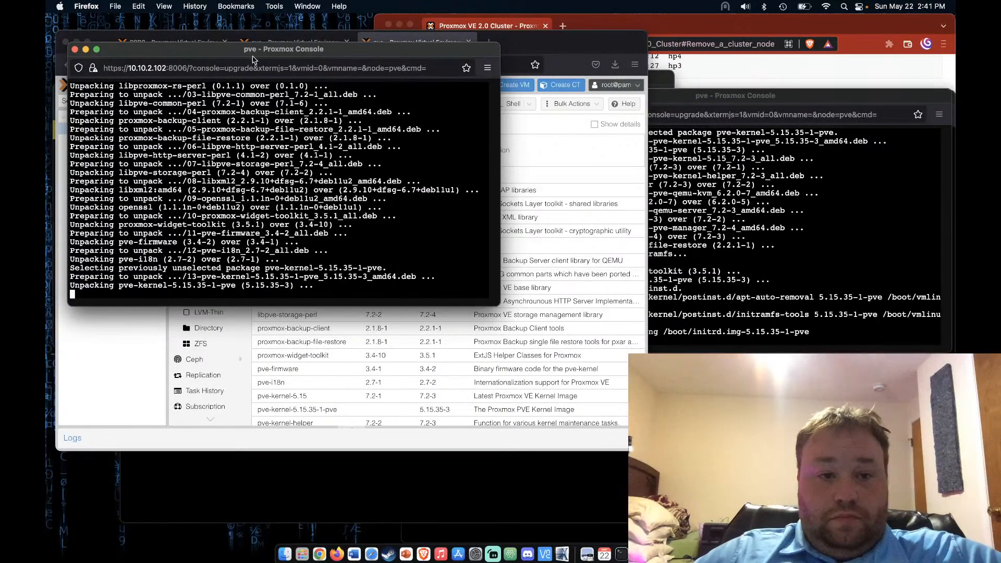
pyautogui.moveTo(236, 55); pyautogui.dragTo(584, 264)
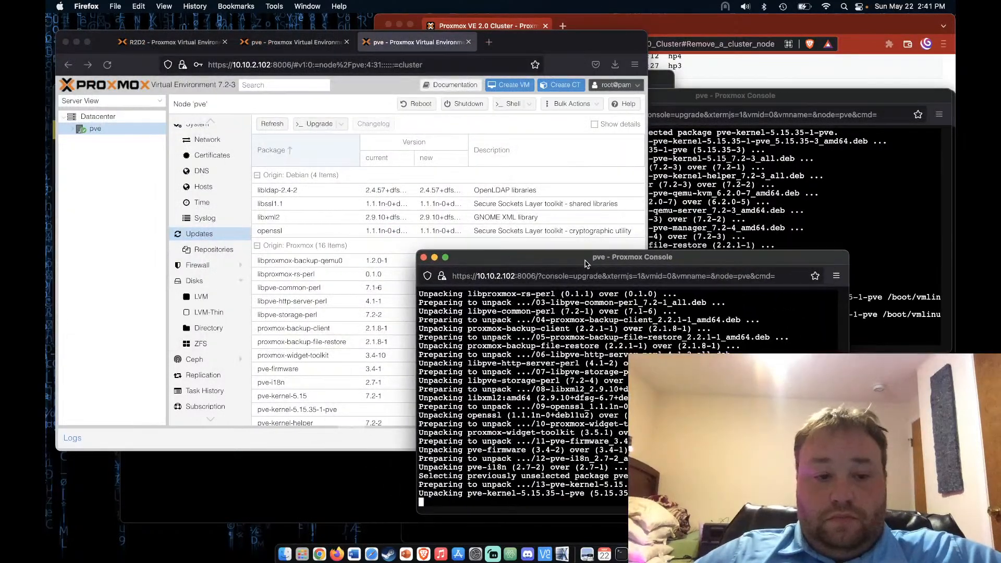
# On the first server, verify cluster 'video' has only the single member node pve
pyautogui.click(279, 43)
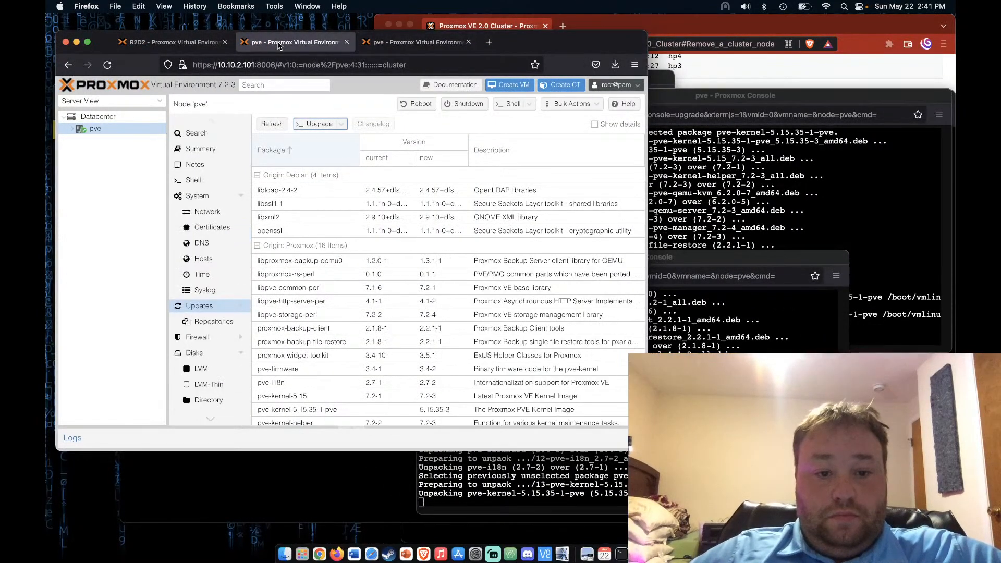
pyautogui.click(72, 129)
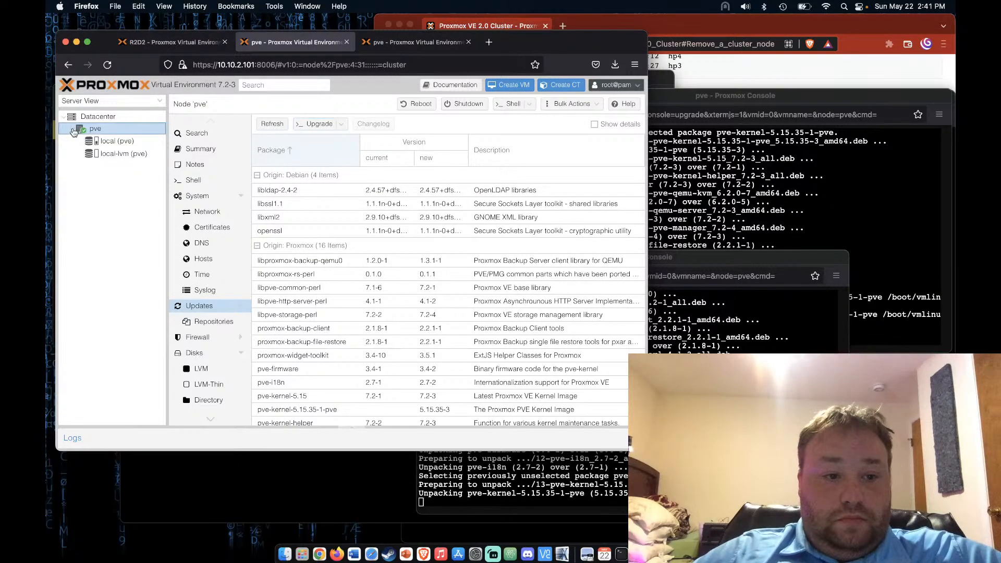
pyautogui.click(99, 120)
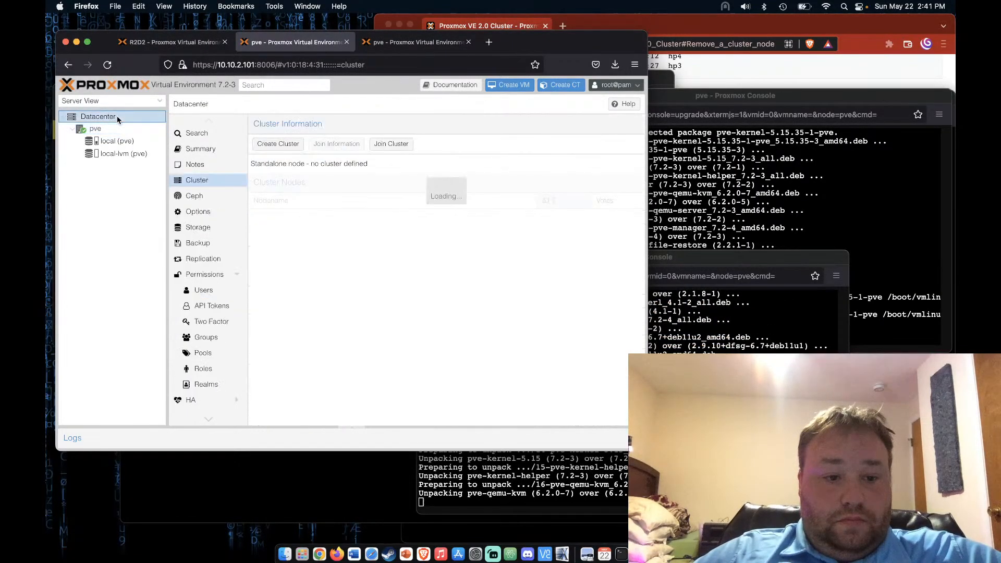
pyautogui.click(295, 217)
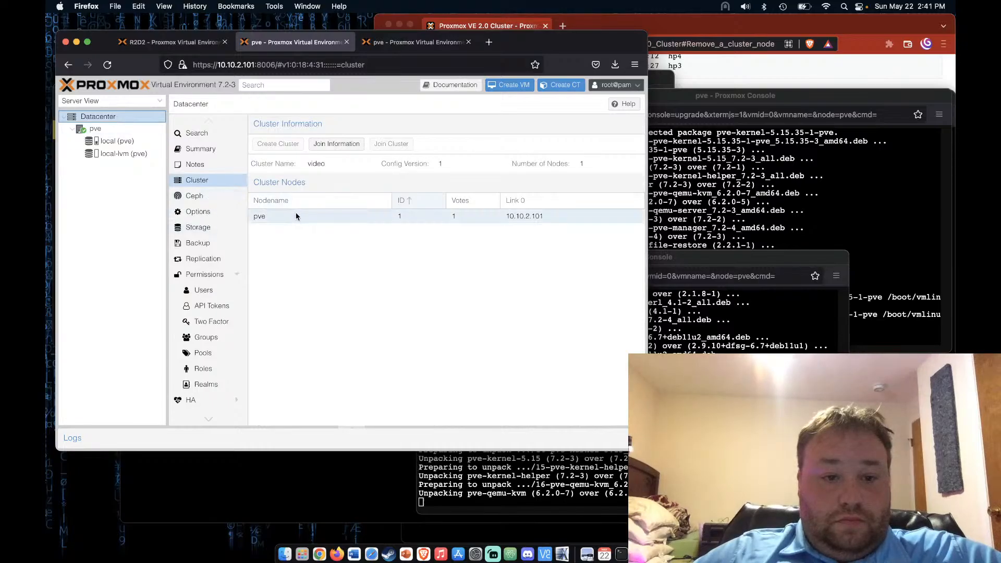
pyautogui.rightClick(306, 219)
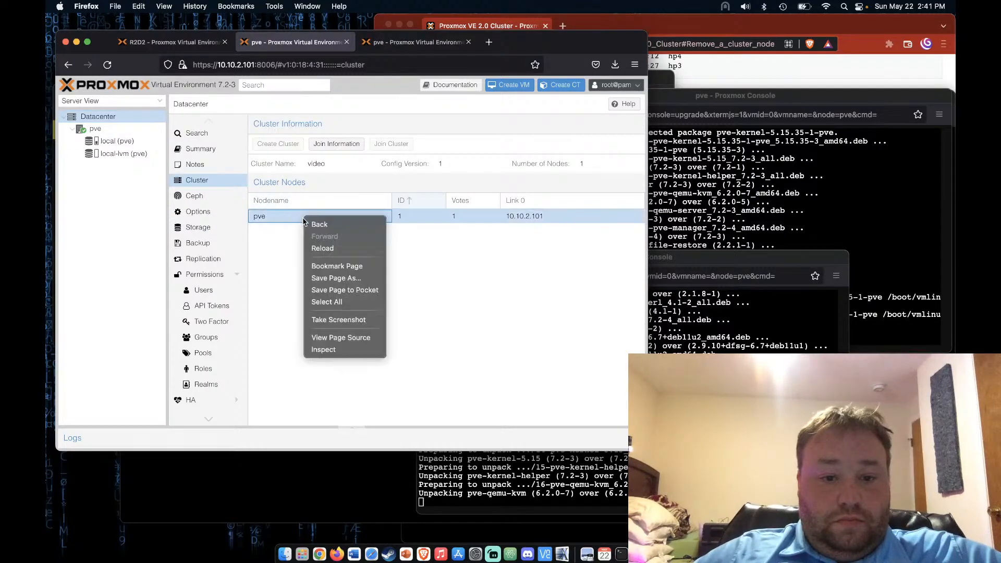
pyautogui.click(280, 246)
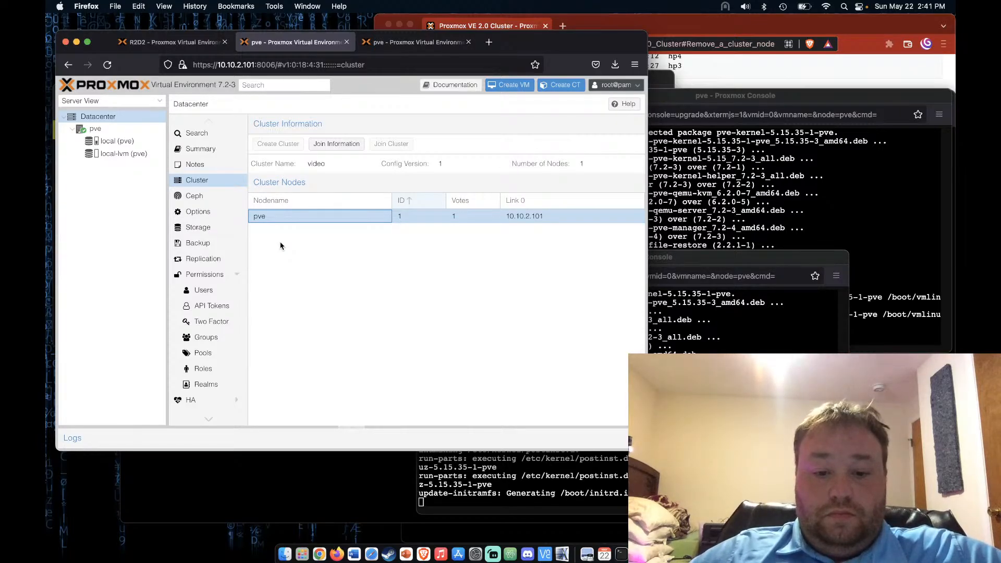
# Check the upgrade console's progress, then go to the R2D2 server's firewall options
pyautogui.click(752, 139)
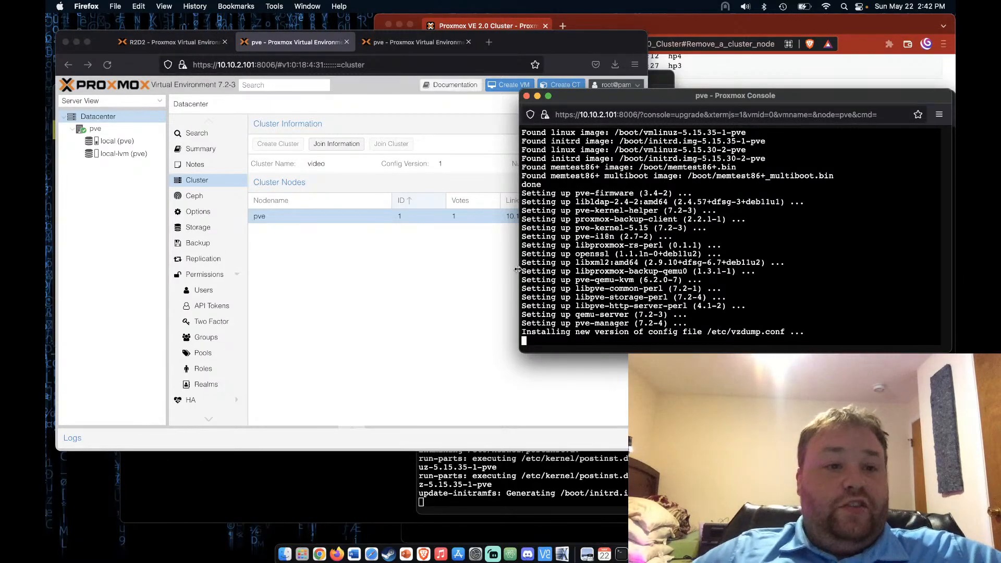
pyautogui.click(330, 310)
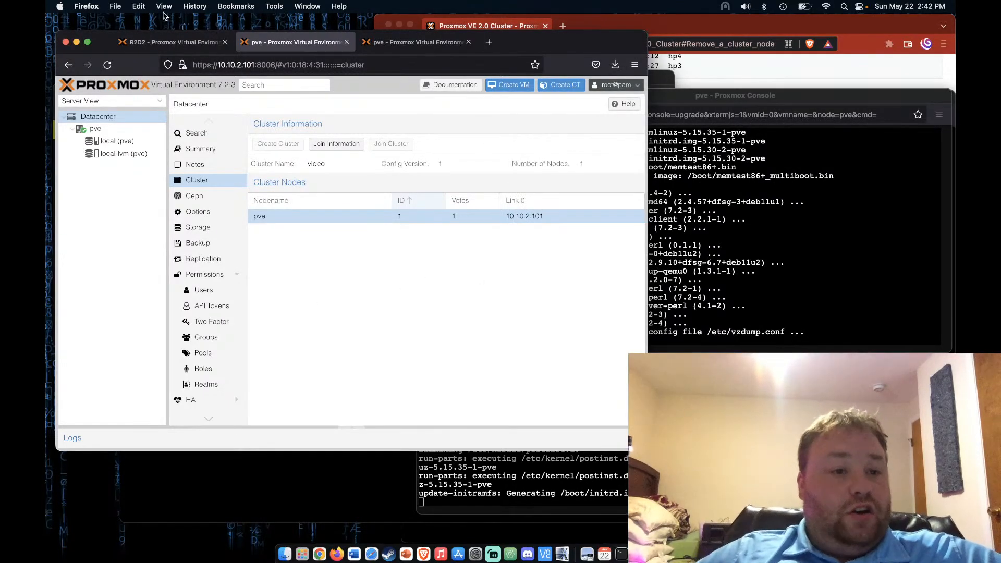
pyautogui.click(167, 41)
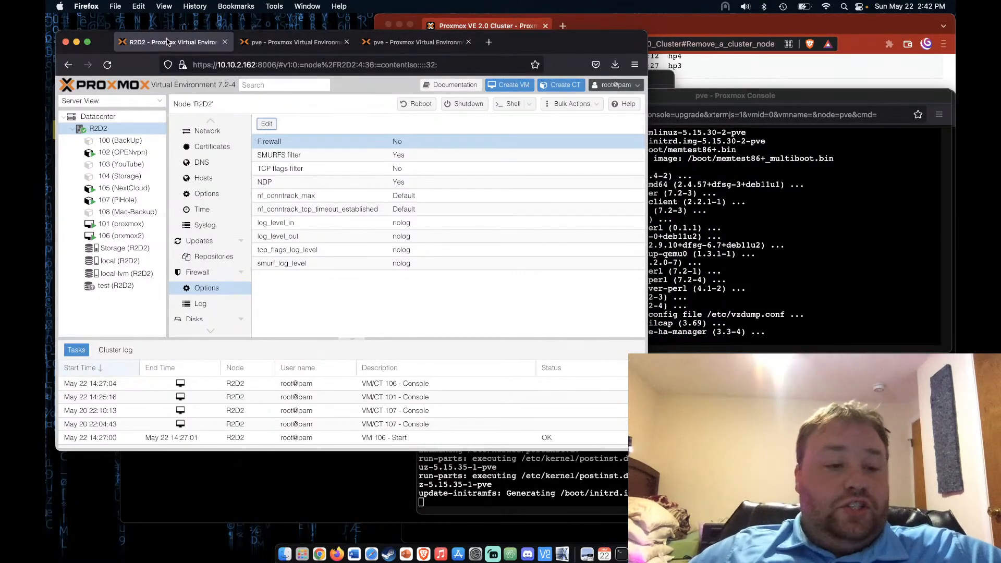
# Show container 107 (PiHole)'s ten firewall rules with their destination ports visible
pyautogui.click(120, 200)
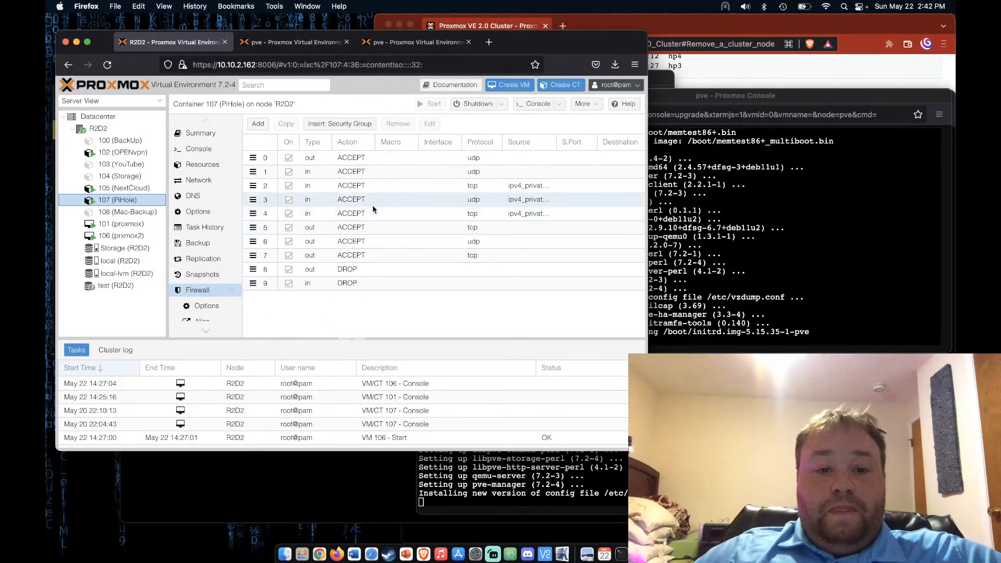
pyautogui.moveTo(646, 321); pyautogui.dragTo(723, 316)
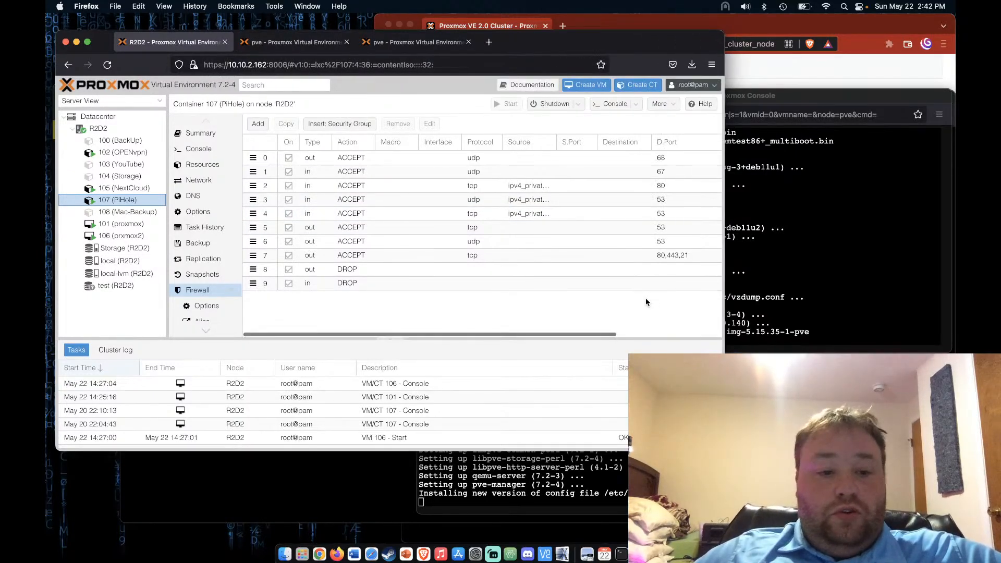
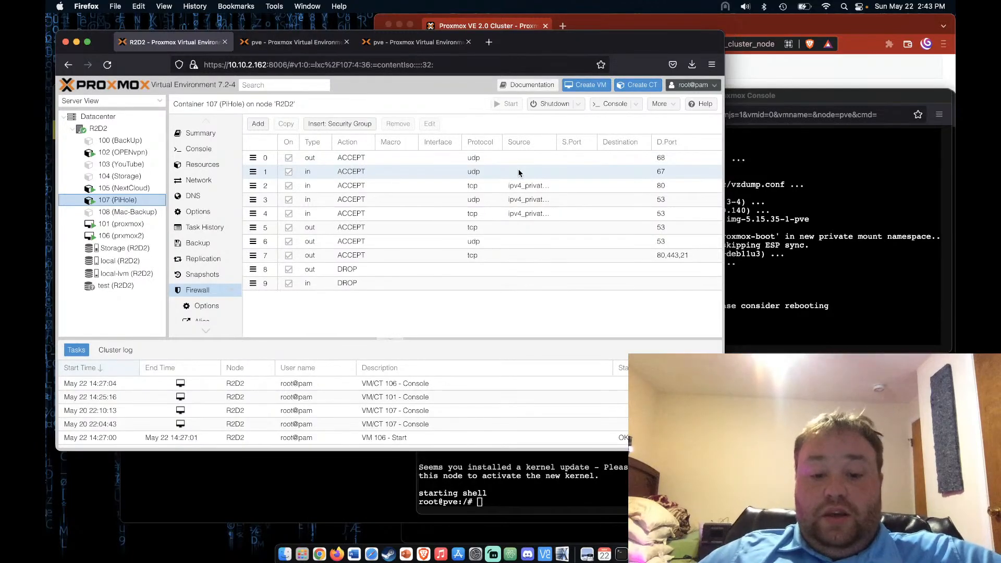
# Close the 10.10.2.101 and 10.10.2.102 pve console windows, choosing Leave page for each
pyautogui.click(797, 358)
pyautogui.click(890, 279)
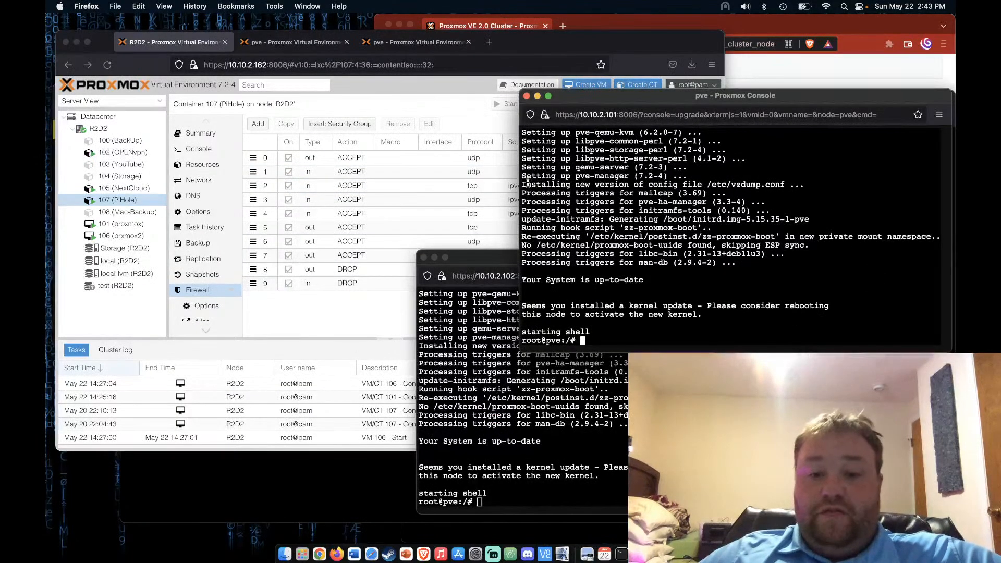
pyautogui.click(526, 96)
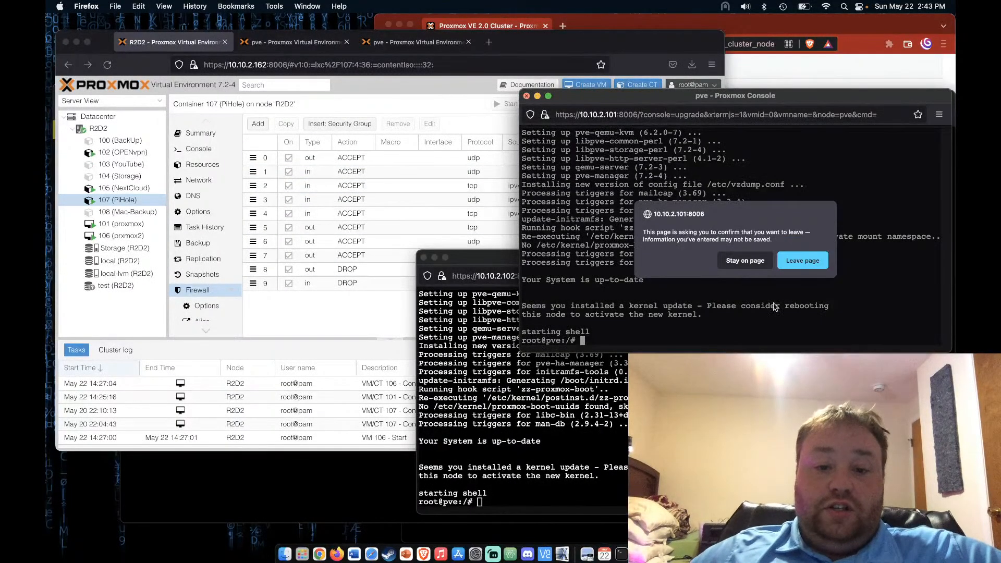
pyautogui.click(802, 260)
pyautogui.click(423, 257)
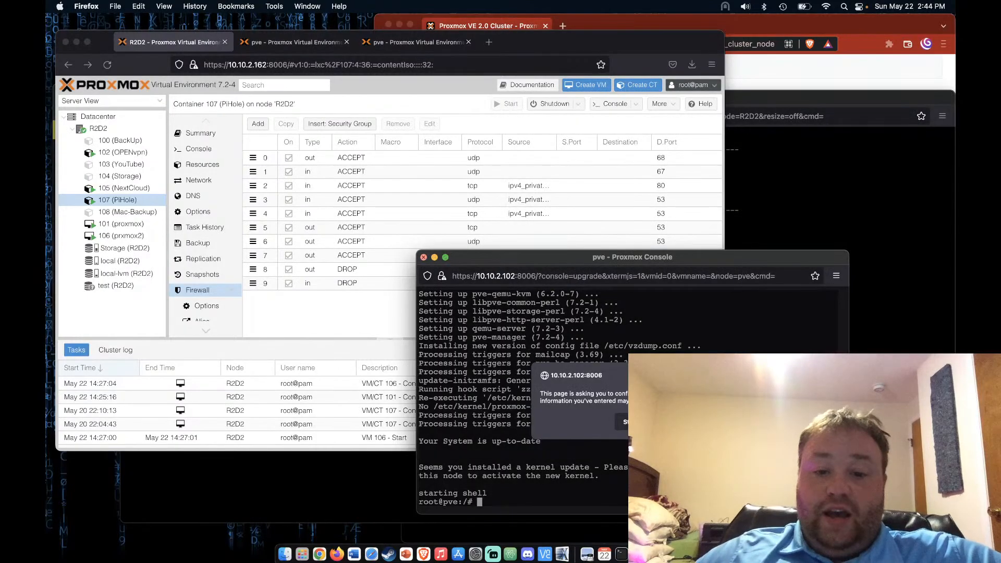
pyautogui.click(699, 422)
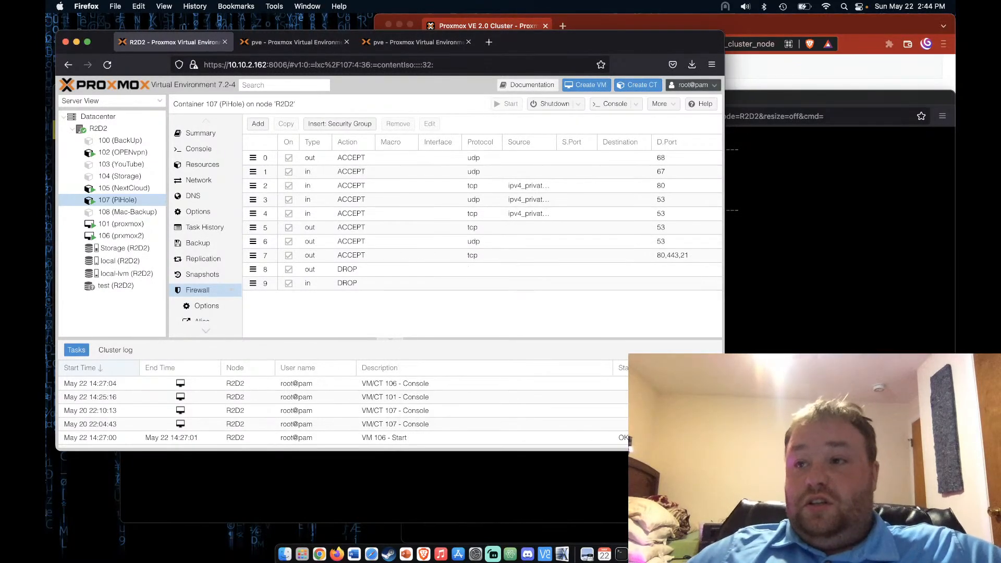
# Copy cluster video's join information from the 10.10.2.101 node
pyautogui.click(283, 47)
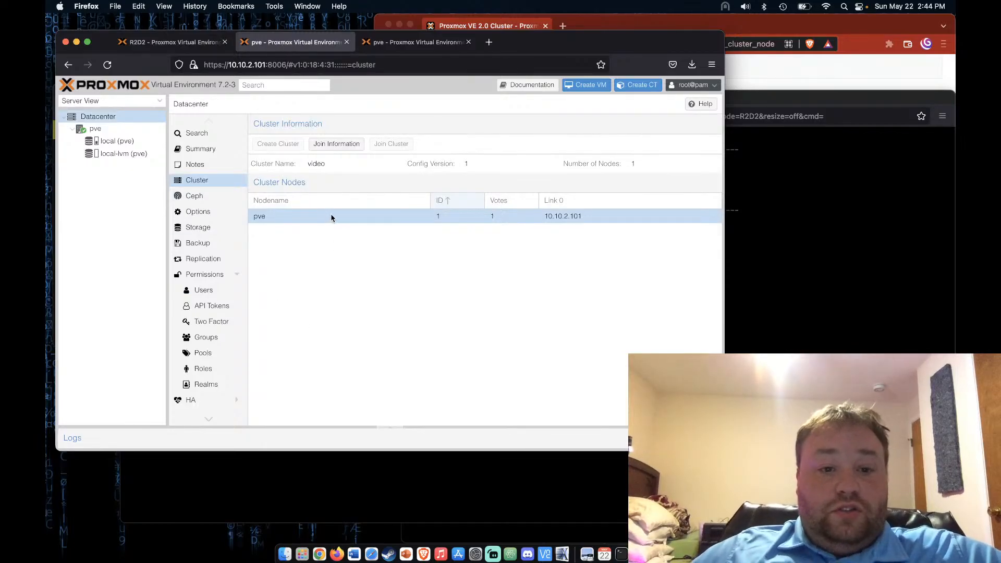
pyautogui.click(332, 147)
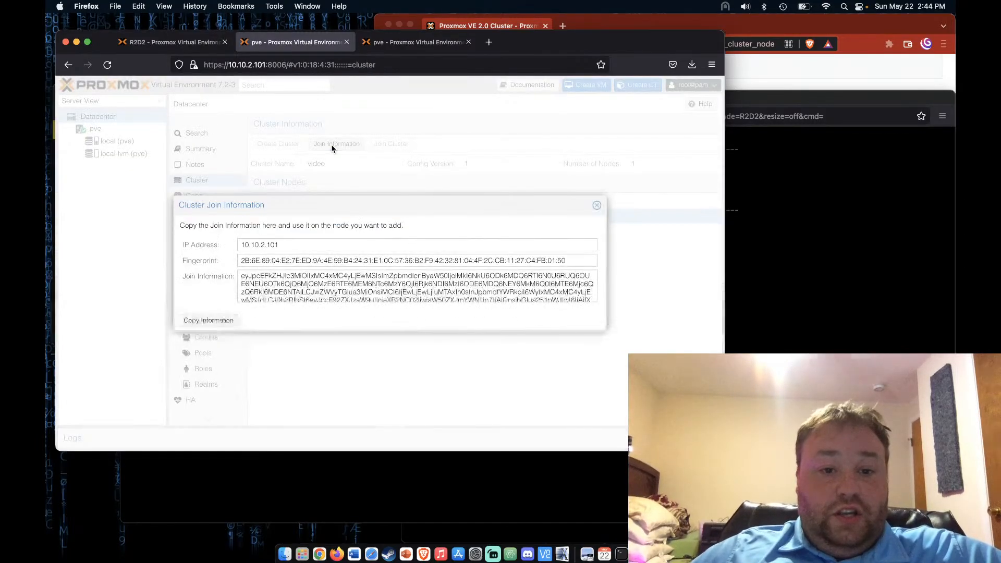
pyautogui.click(208, 320)
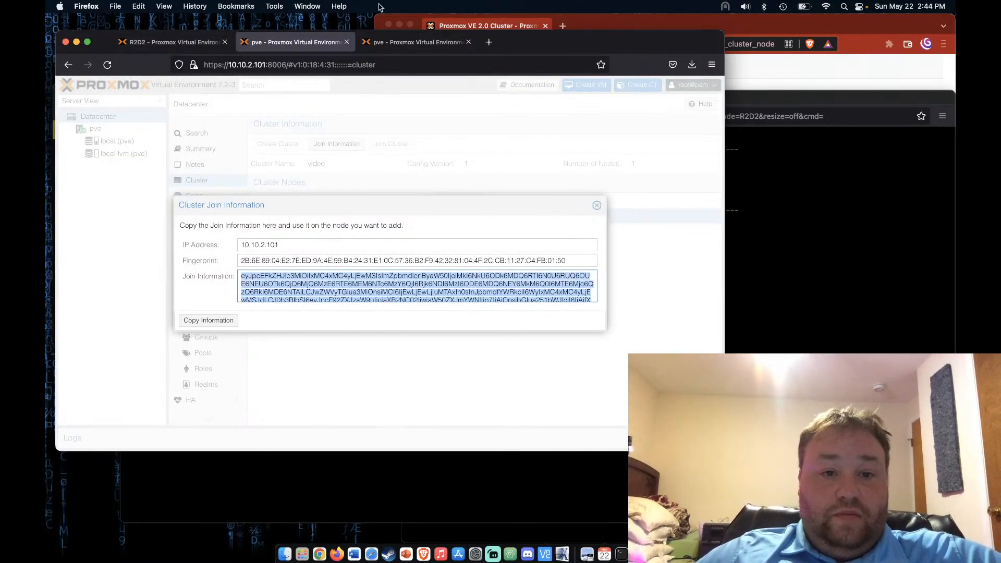
# On 10.10.2.102, paste the join information into Join Cluster and enter the peer's root password
pyautogui.click(412, 42)
pyautogui.click(99, 116)
pyautogui.click(397, 144)
pyautogui.press('super+v')
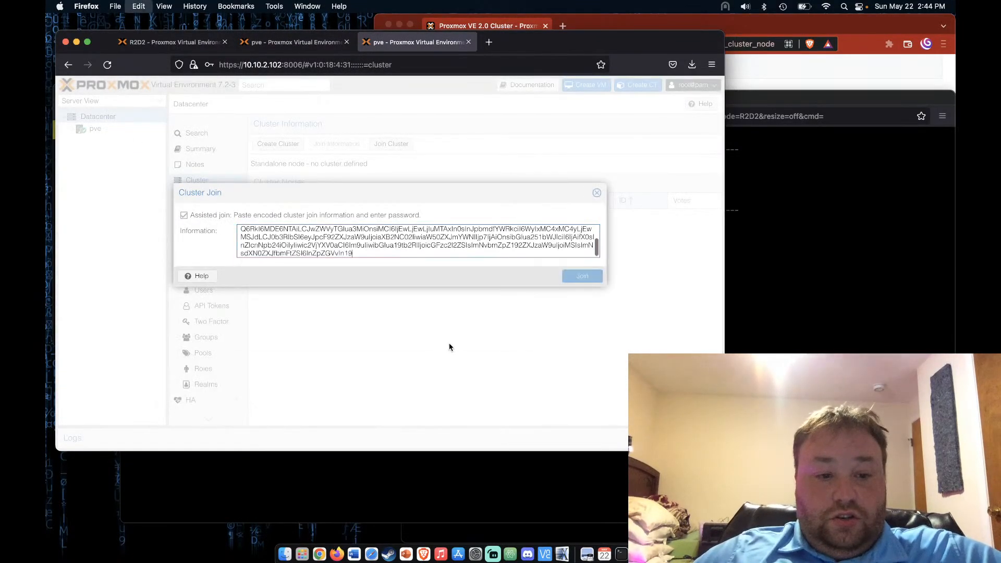
pyautogui.click(494, 271)
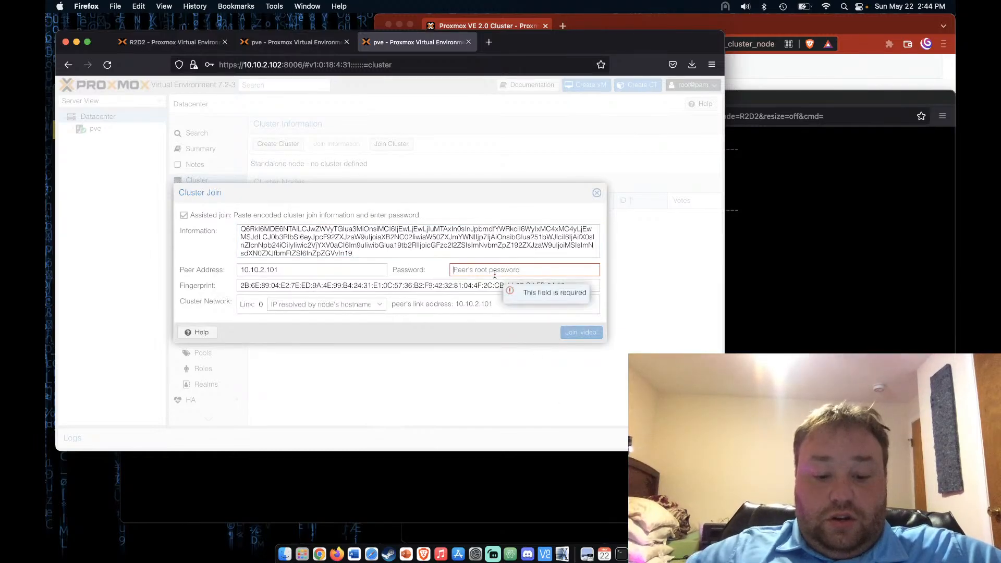
pyautogui.write('••••')
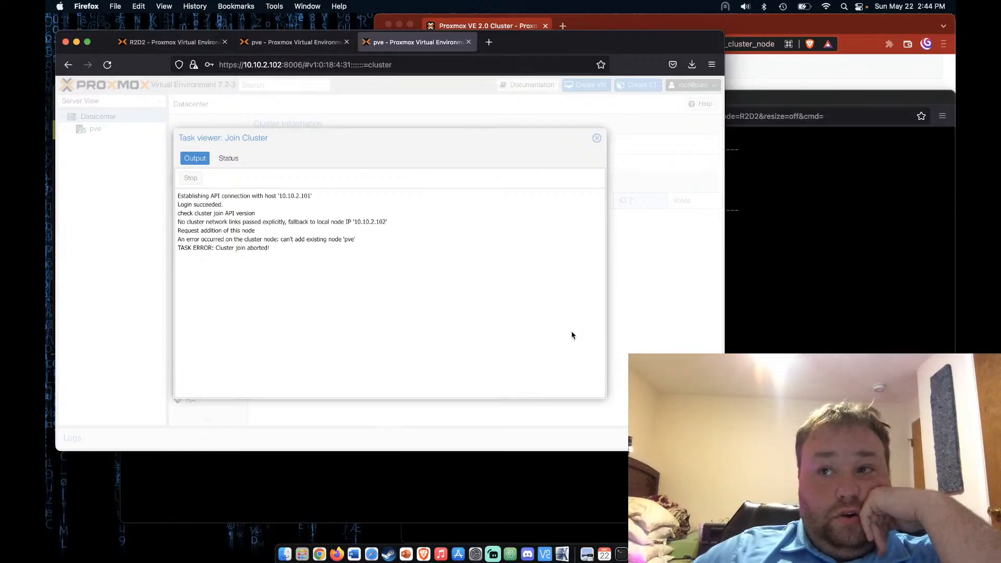
# Close the failed join log and paste the join information into a new Cluster Join form on 10.10.2.102
pyautogui.click(596, 138)
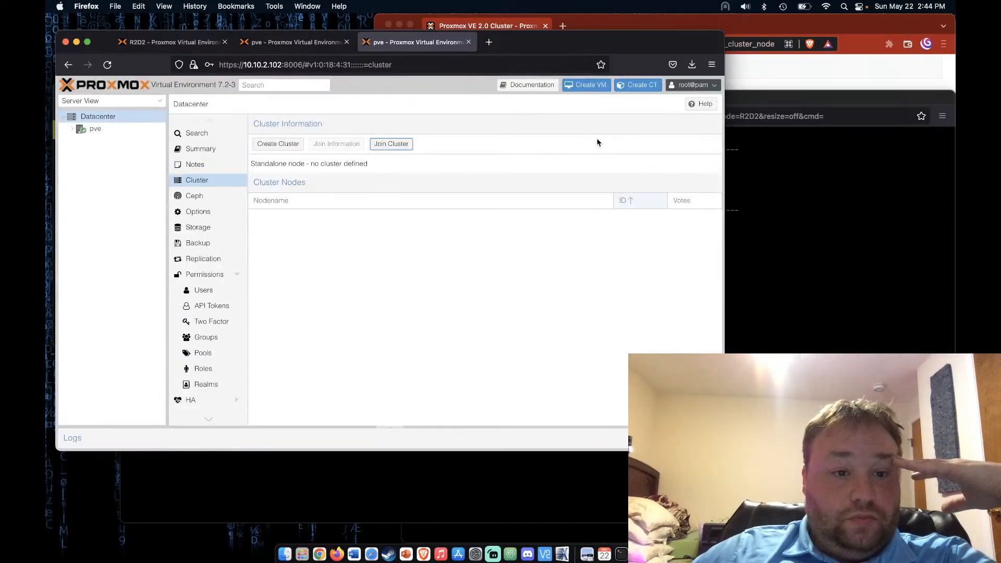
pyautogui.click(284, 42)
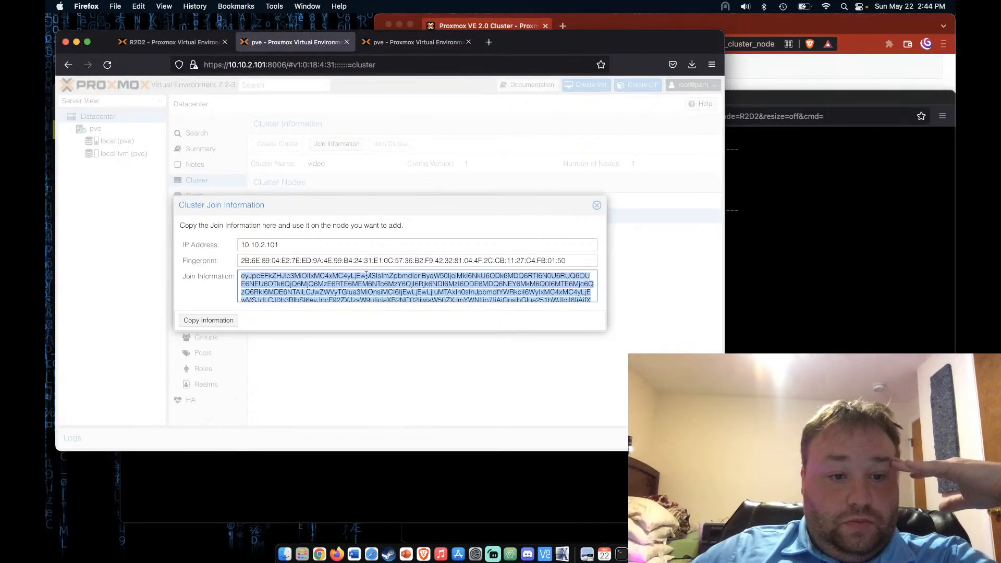
pyautogui.click(394, 43)
pyautogui.click(392, 142)
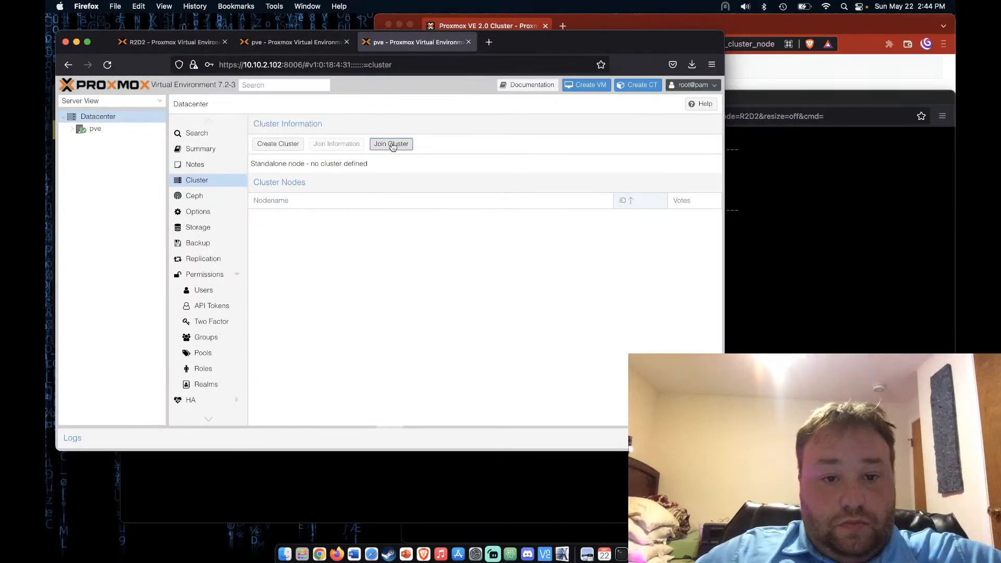
pyautogui.press('super+v')
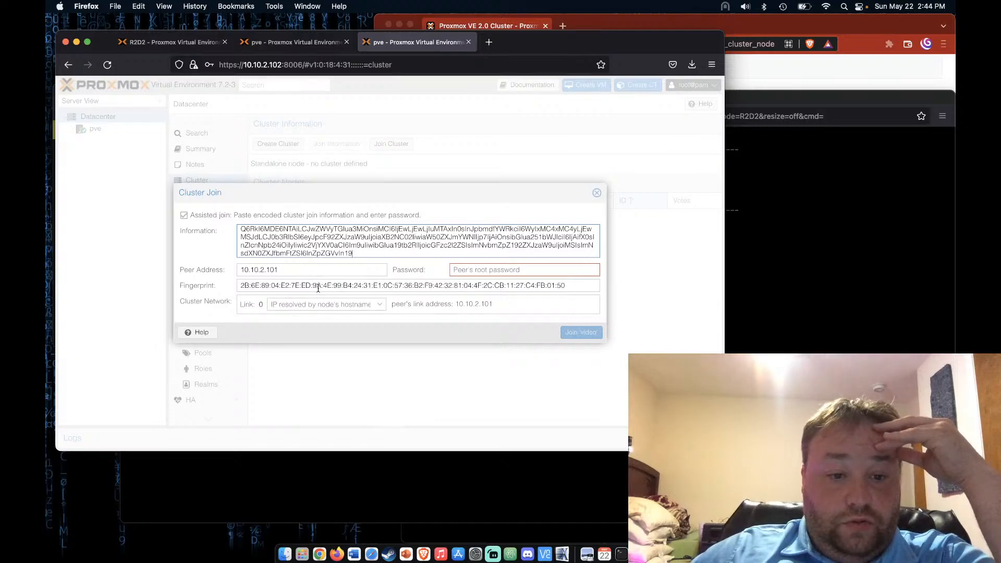
# Join with Link 0 set to 10.10.2.102 and the root password; after it fails, reopen the join form
pyautogui.click(379, 305)
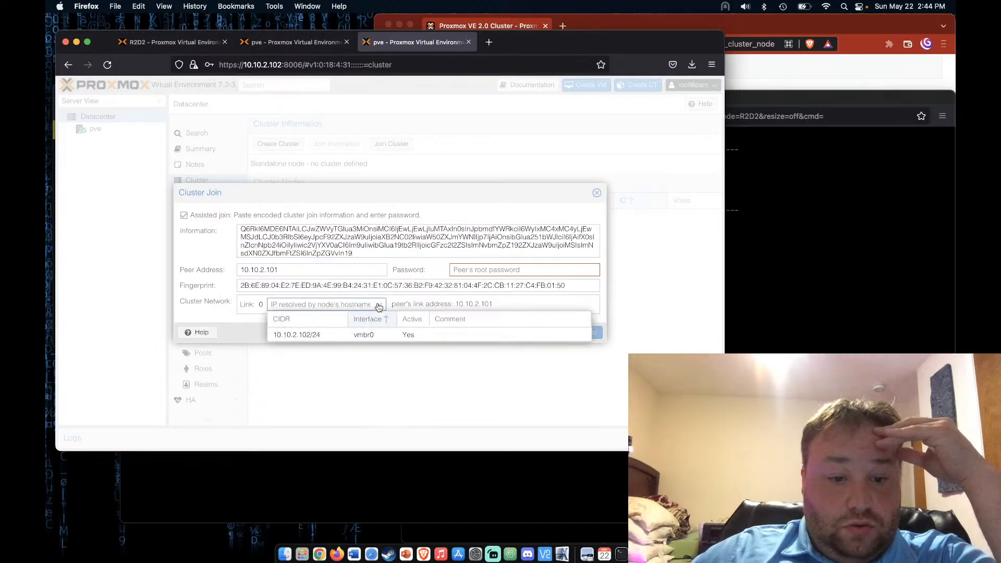
pyautogui.click(330, 335)
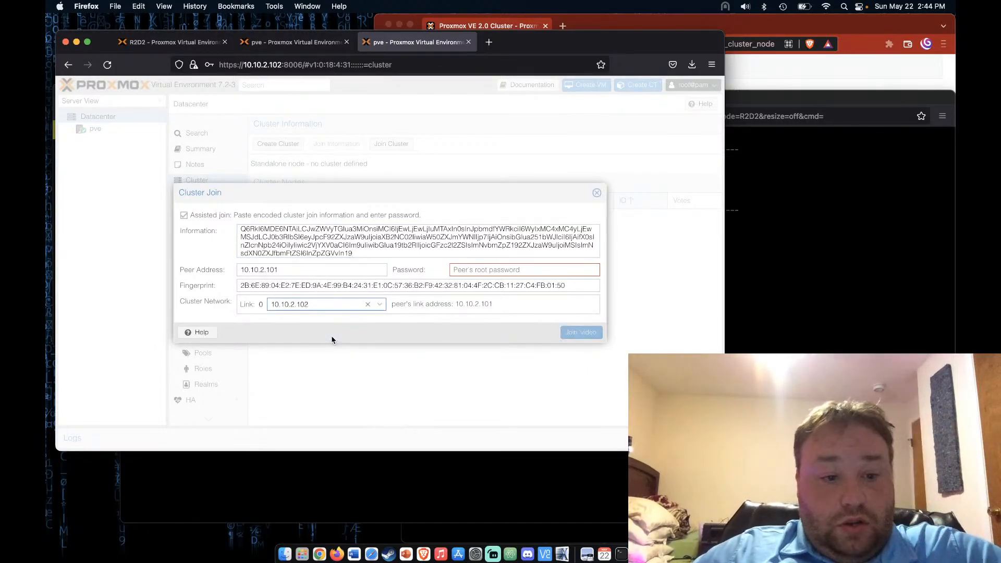
pyautogui.click(498, 266)
pyautogui.write('••')
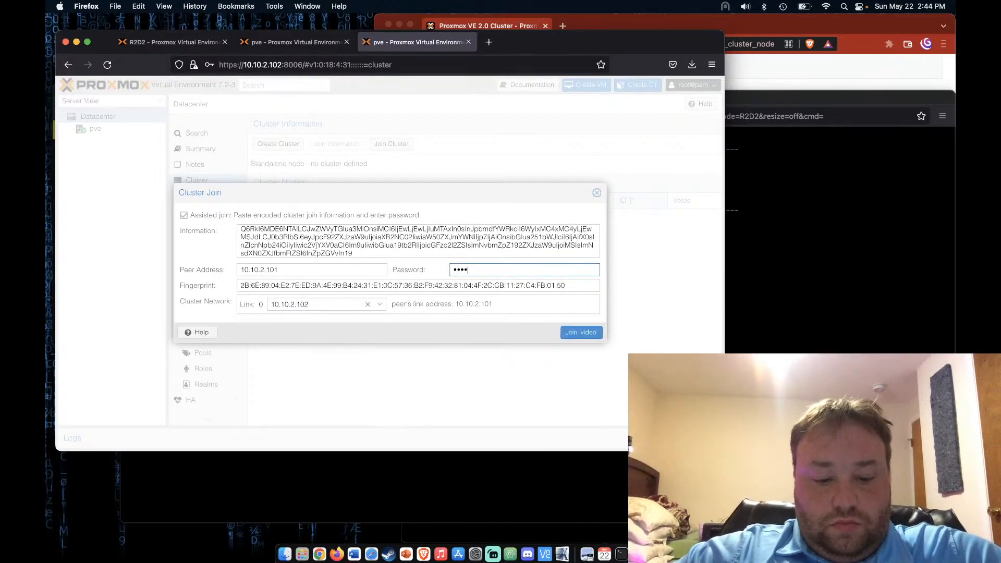
pyautogui.write('••••')
pyautogui.click(576, 334)
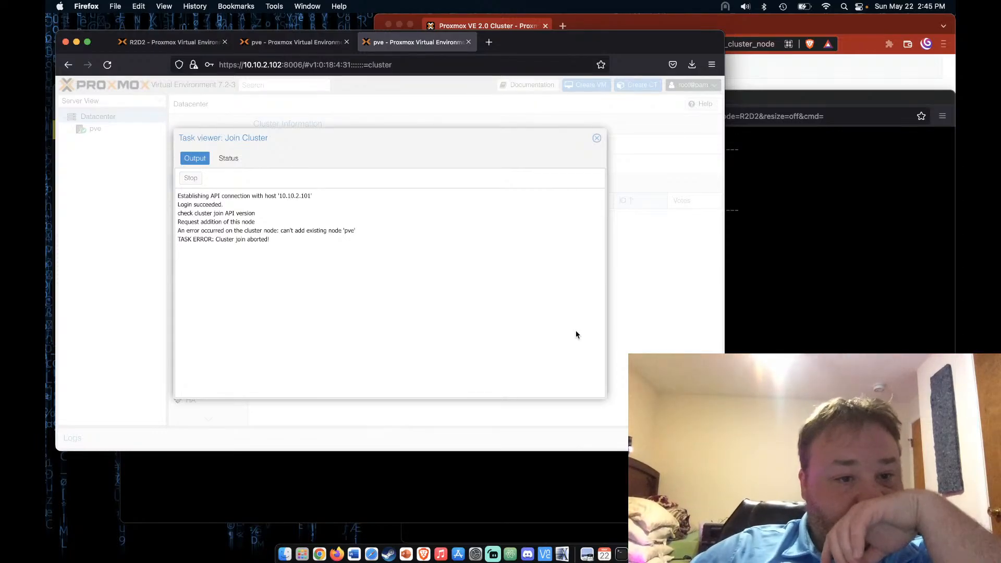
pyautogui.click(597, 139)
pyautogui.click(398, 144)
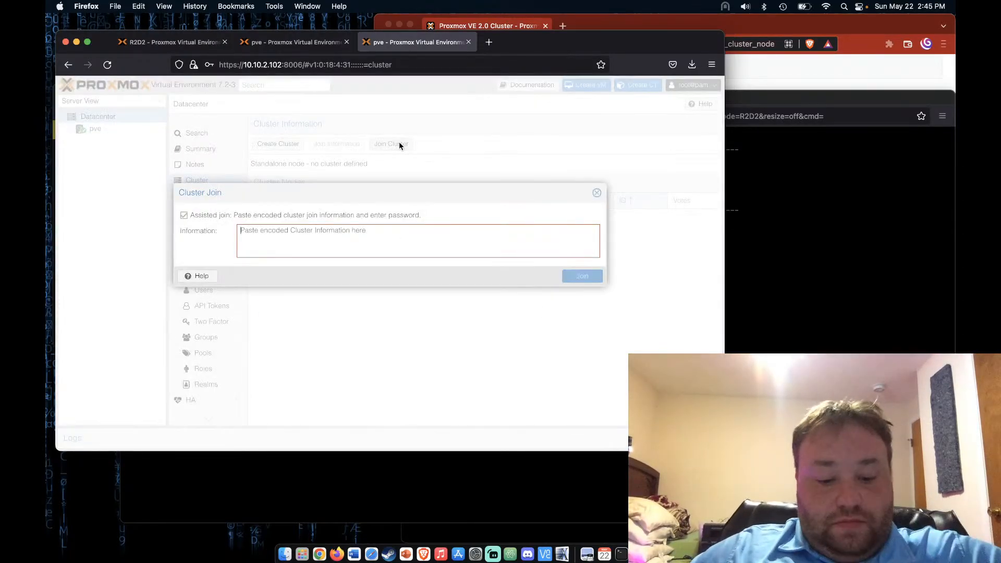
# Abandon the cluster join form and reboot node pve at 10.10.2.102
pyautogui.press('super+v')
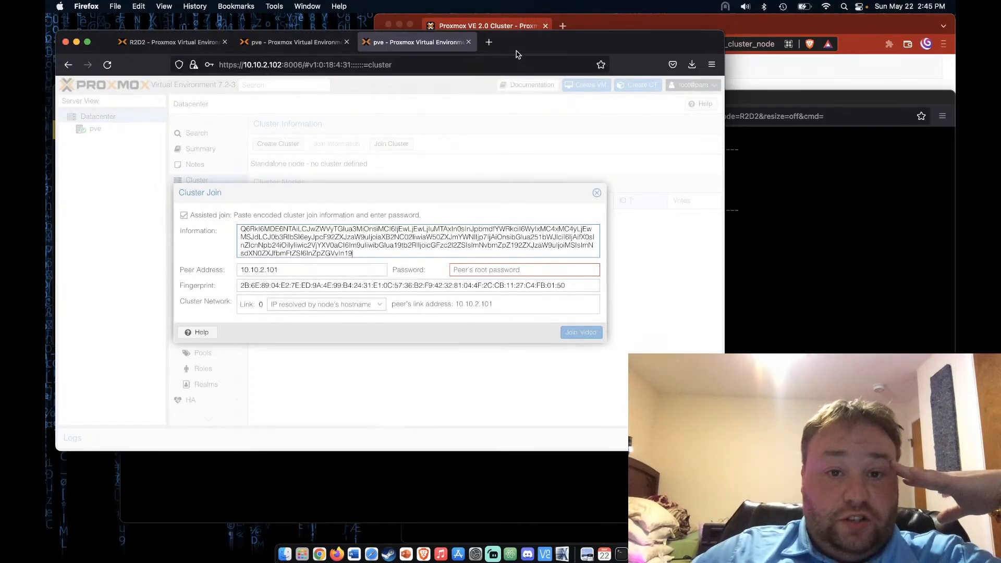
pyautogui.moveTo(519, 50); pyautogui.dragTo(519, 40)
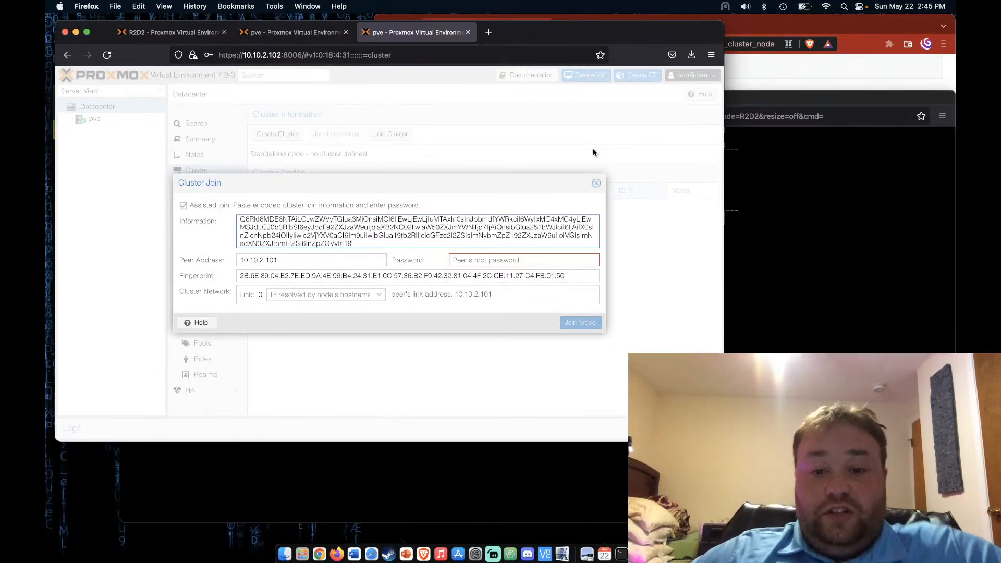
pyautogui.click(596, 183)
pyautogui.click(92, 119)
pyautogui.click(496, 97)
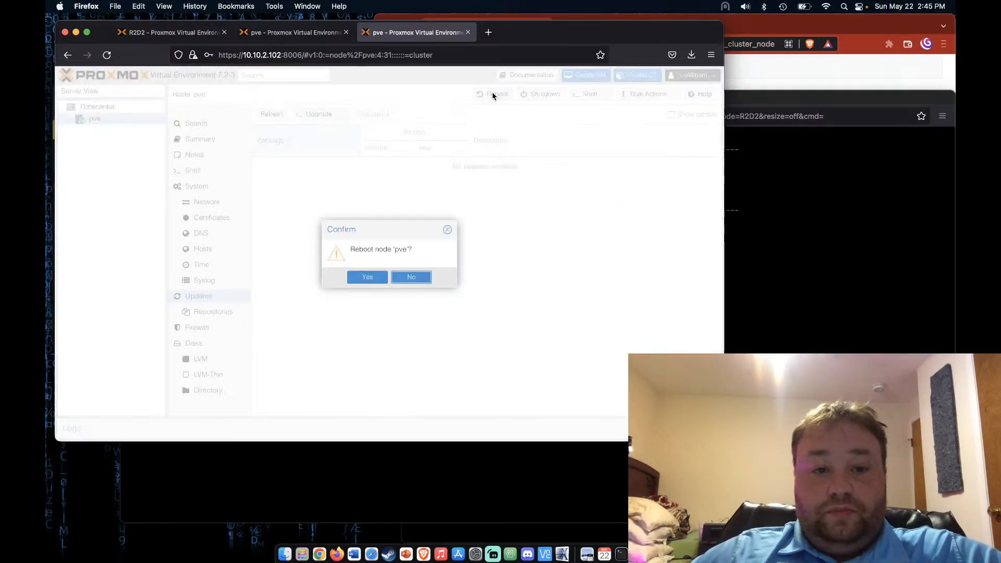
pyautogui.click(373, 276)
# On 10.10.2.101, dismiss the Join Information dialog and open node pve
pyautogui.click(315, 37)
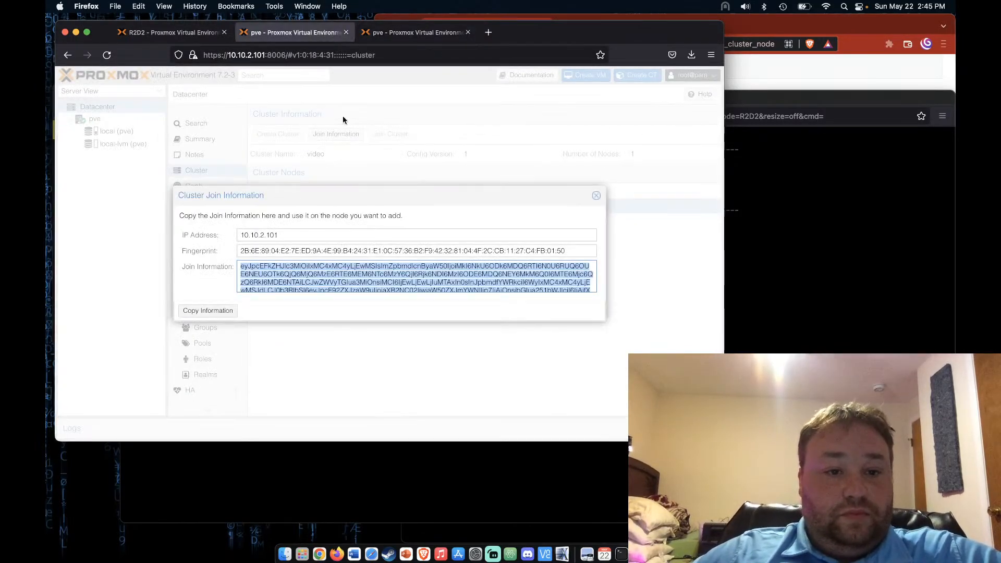
pyautogui.click(596, 196)
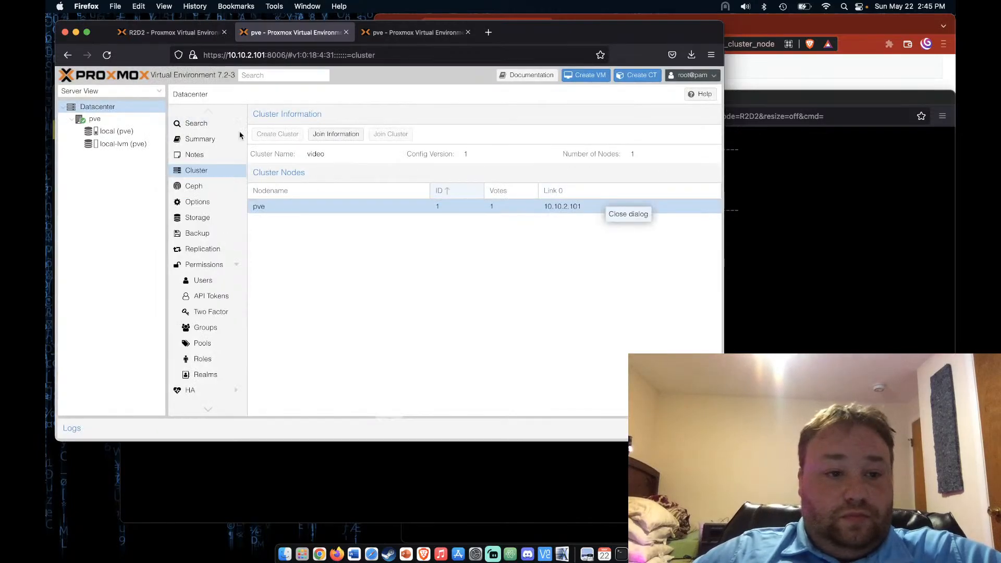
pyautogui.click(119, 120)
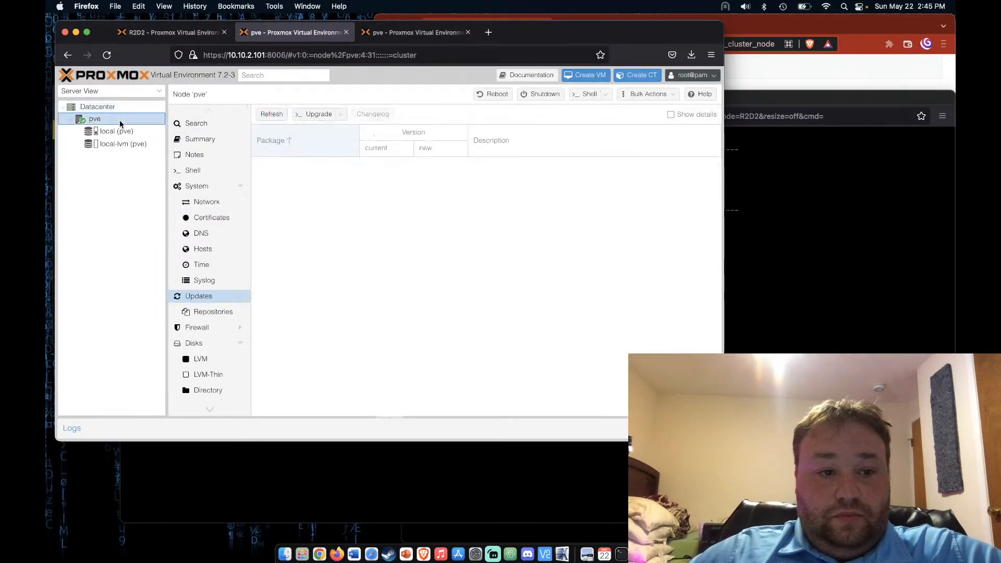
# Reboot node pve at 10.10.2.101 as well and bring up both VM consoles
pyautogui.click(492, 93)
pyautogui.click(365, 277)
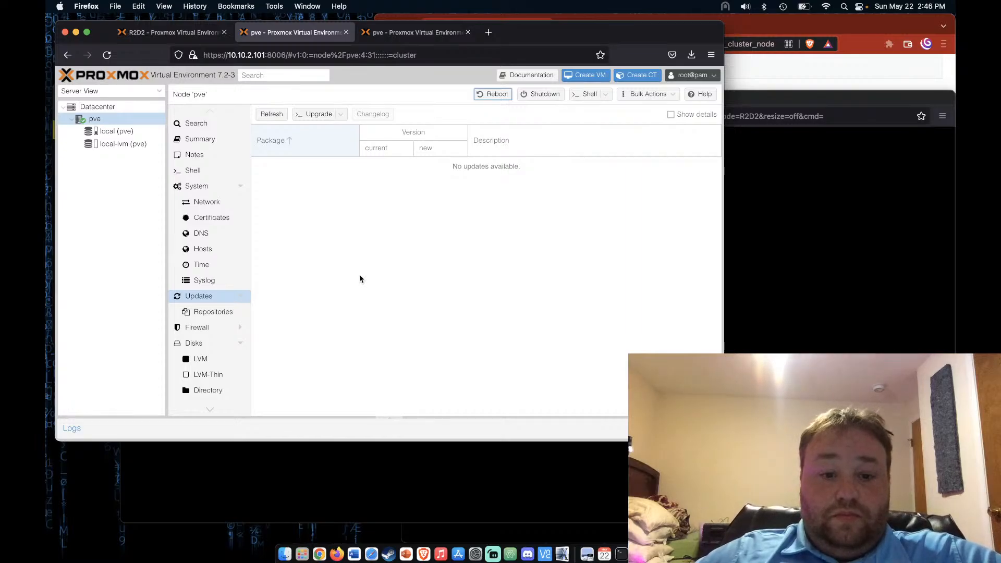
pyautogui.click(476, 505)
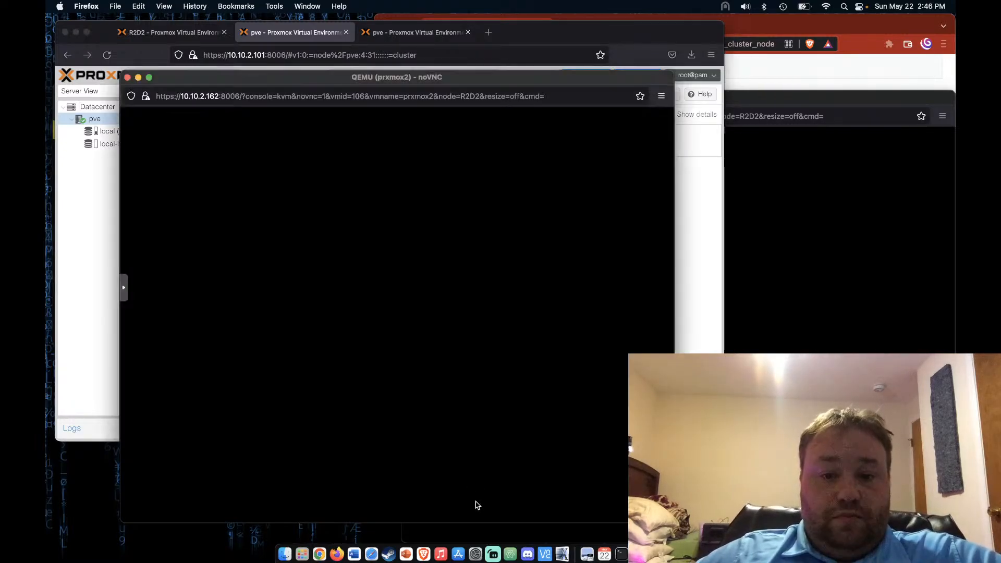
pyautogui.click(477, 531)
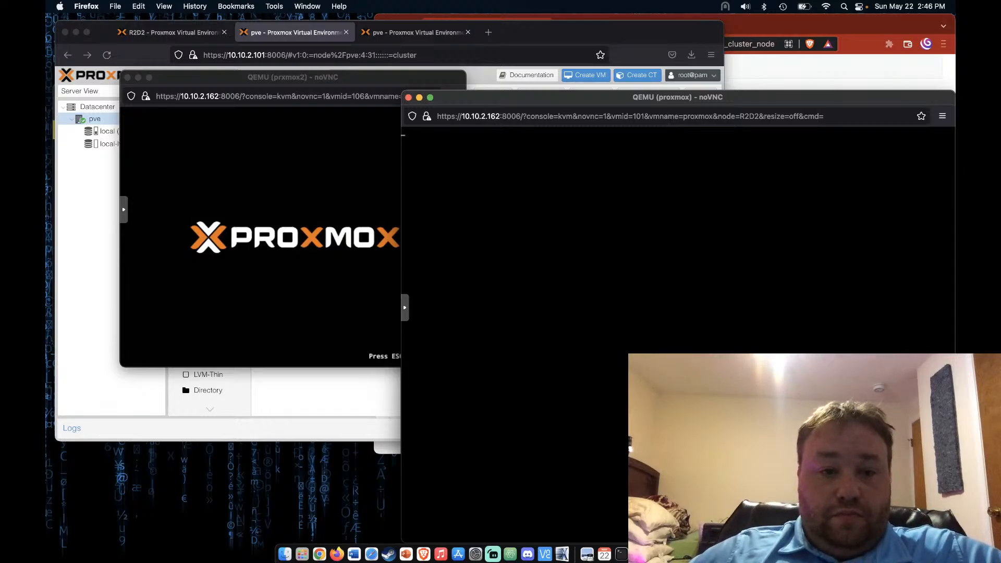
# Boot the prxmox2 and proxmox VMs from their default GRUB entries, then return to the web interface
pyautogui.click(375, 413)
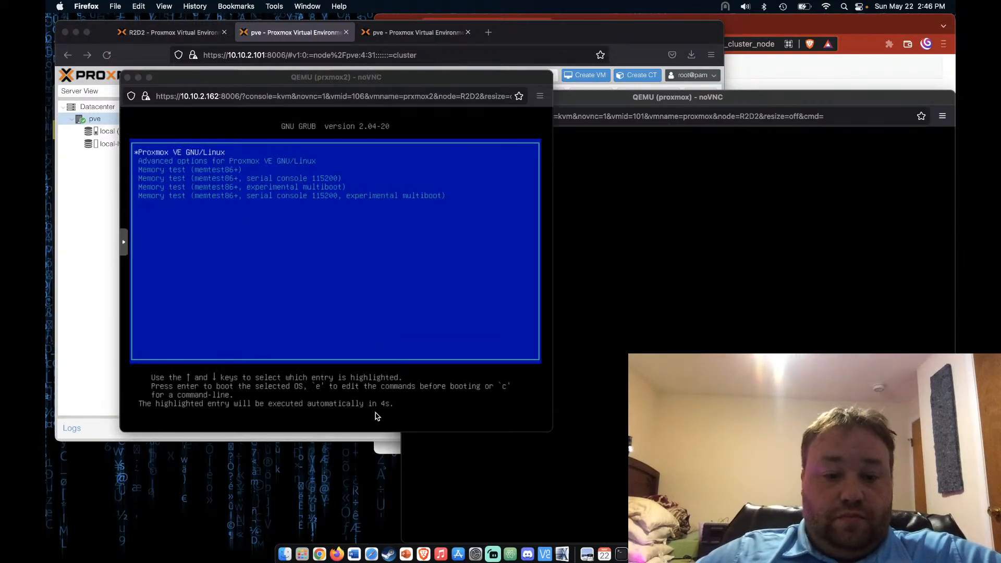
pyautogui.press('Return')
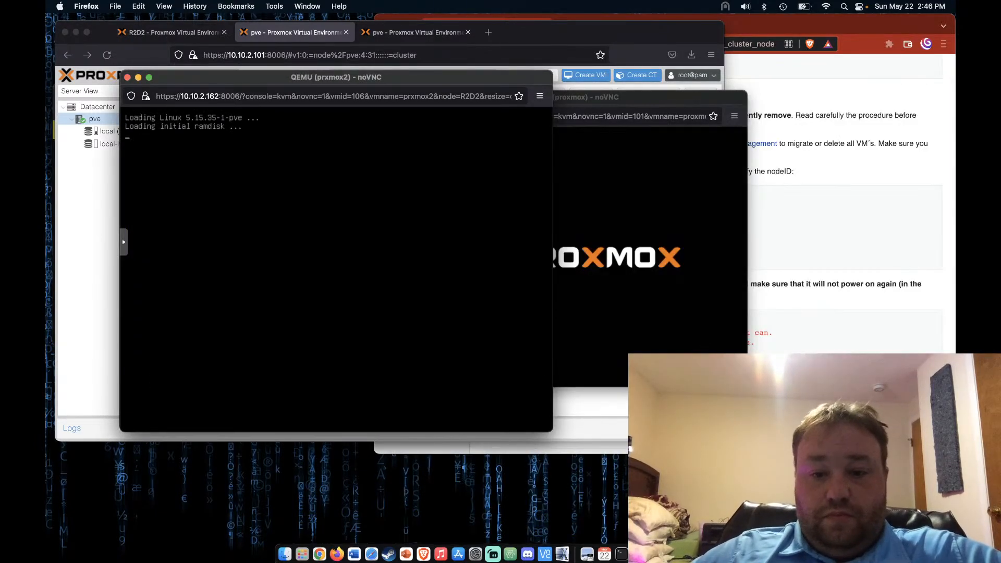
pyautogui.click(696, 340)
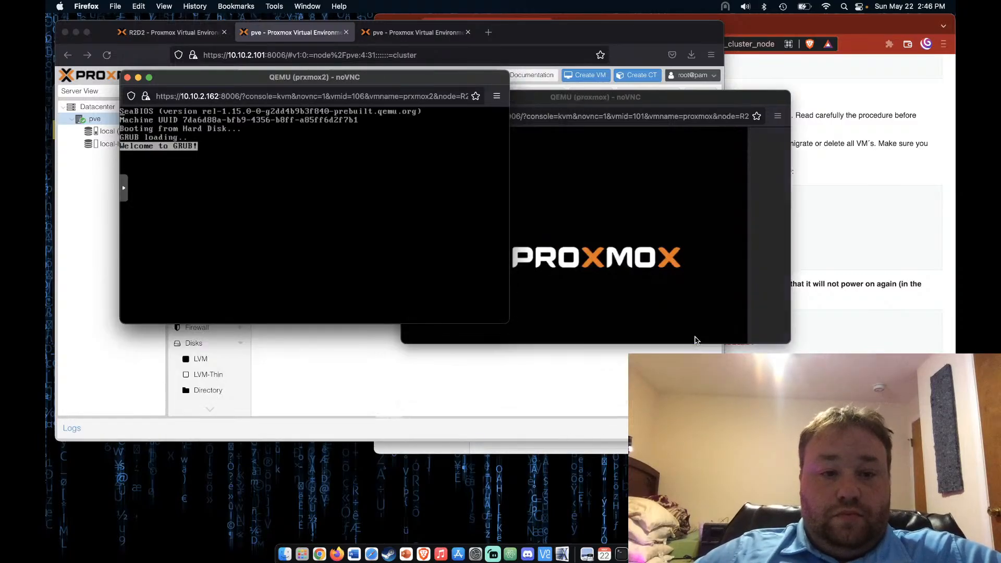
pyautogui.press('Return')
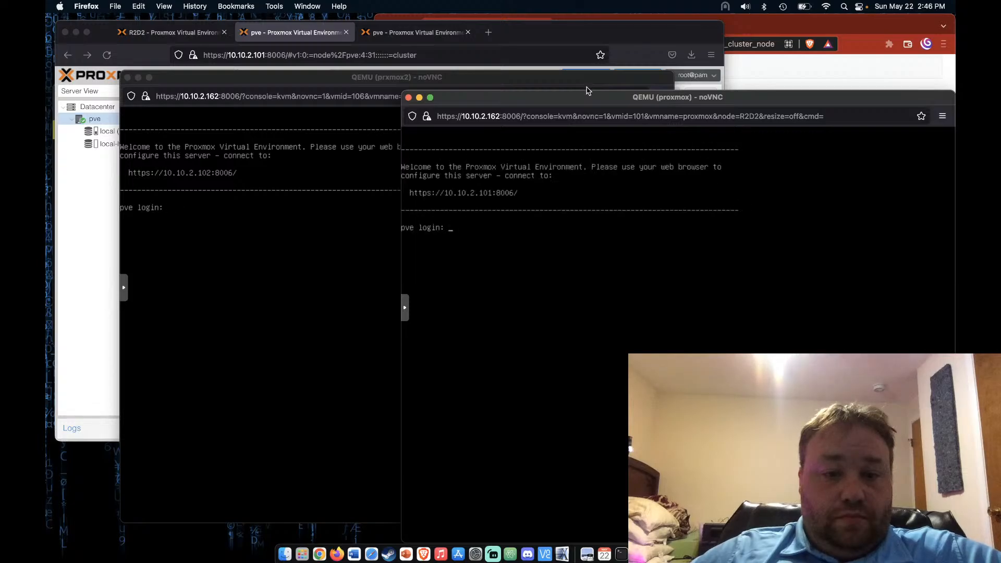
pyautogui.click(569, 67)
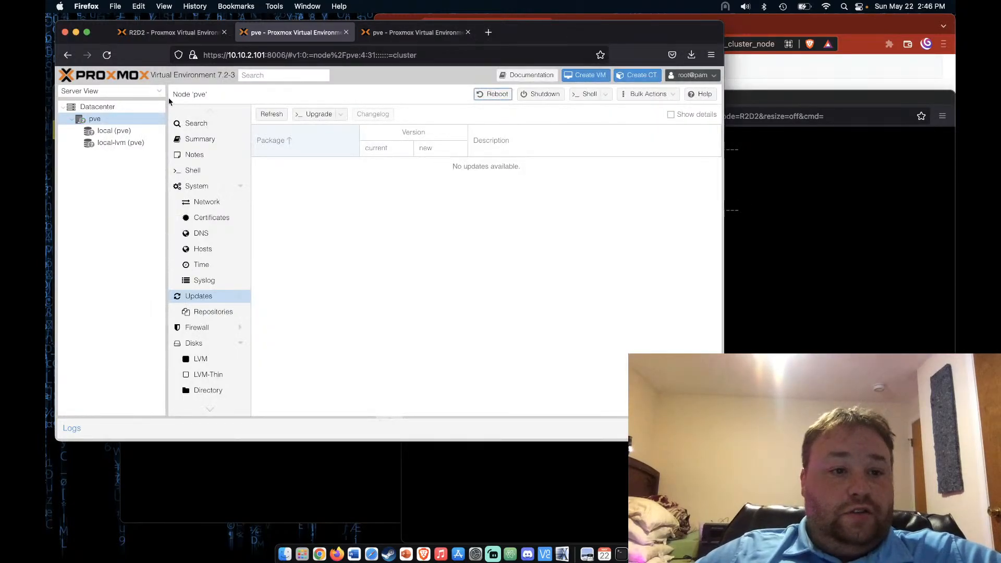
# Reload the 10.10.2.101 and 10.10.2.102 pages and open the Datacenter cluster overview on 10.10.2.101
pyautogui.click(106, 55)
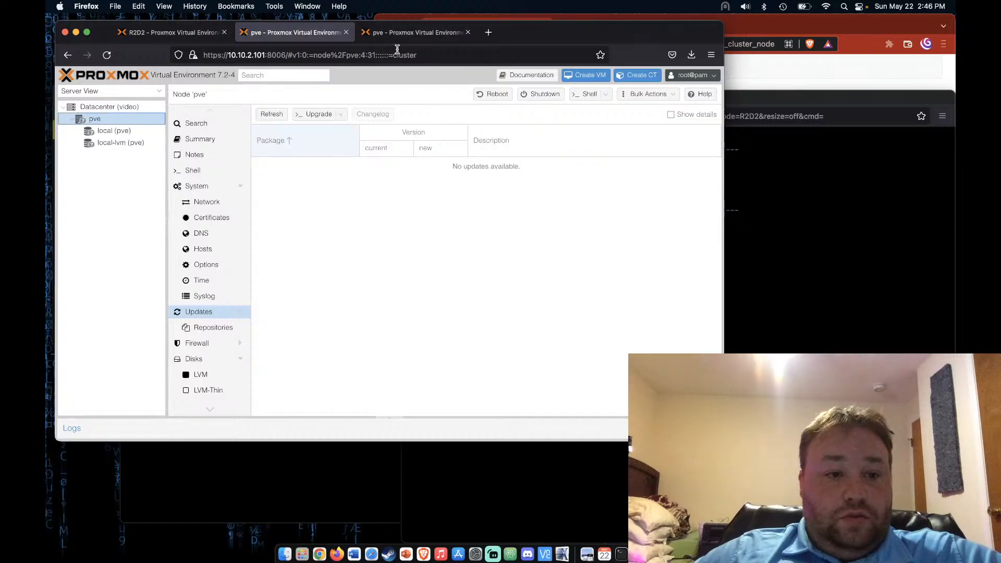
pyautogui.click(414, 33)
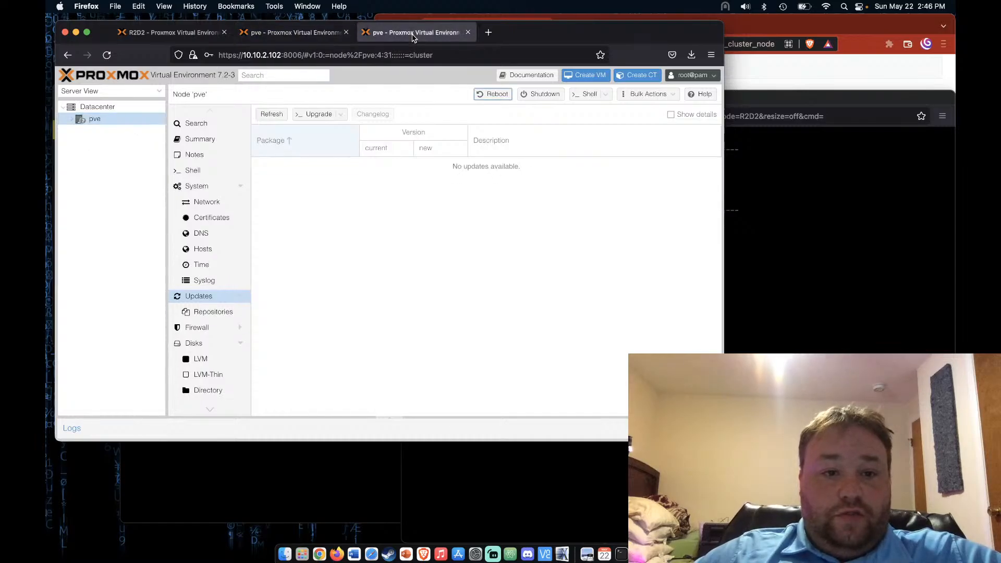
pyautogui.click(106, 54)
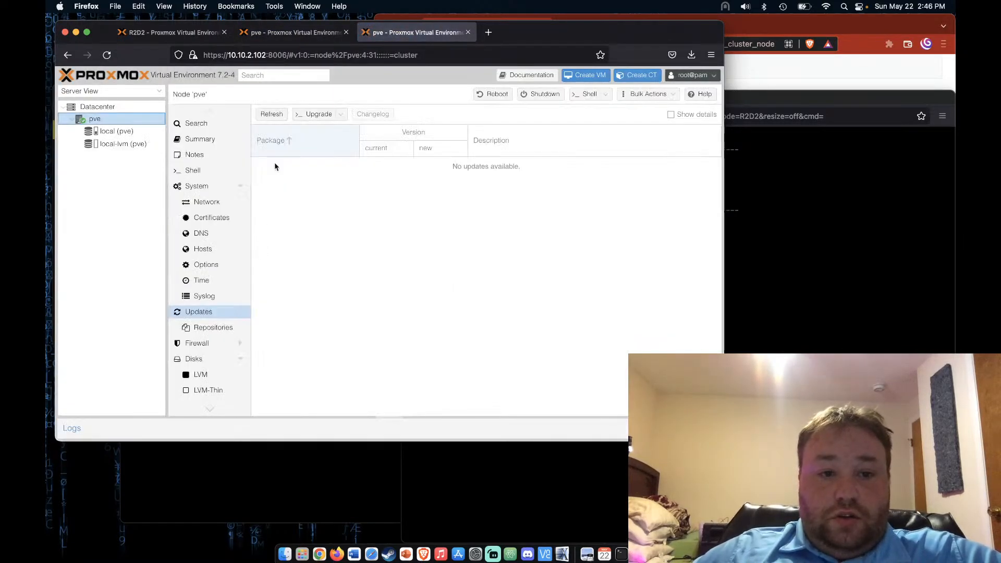
pyautogui.click(305, 35)
pyautogui.click(133, 107)
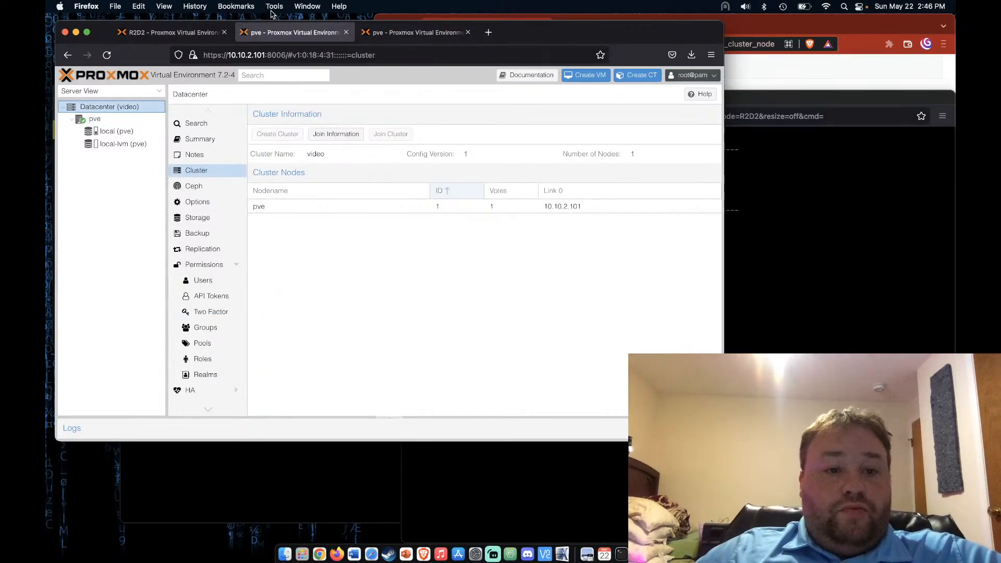
pyautogui.click(403, 34)
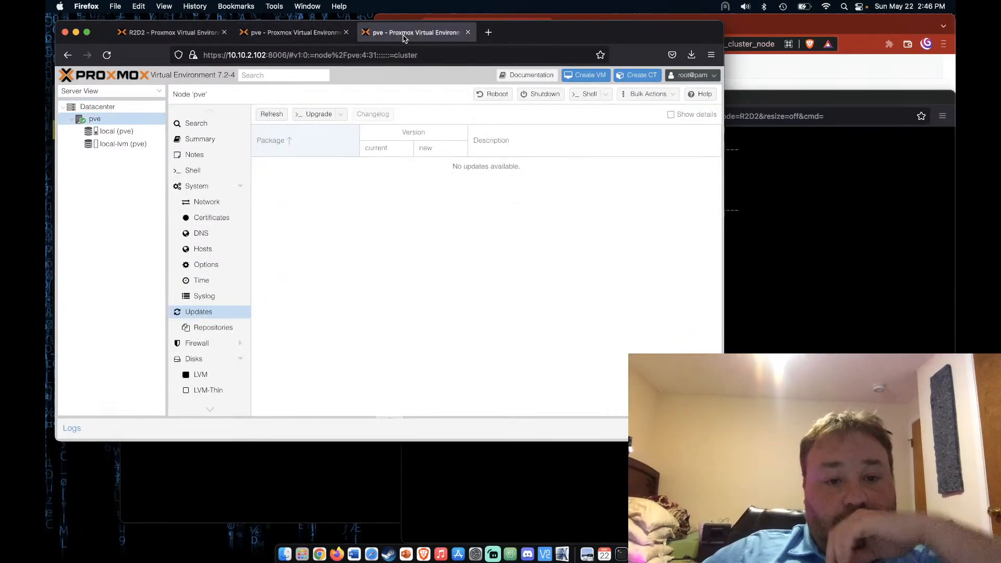
pyautogui.click(336, 37)
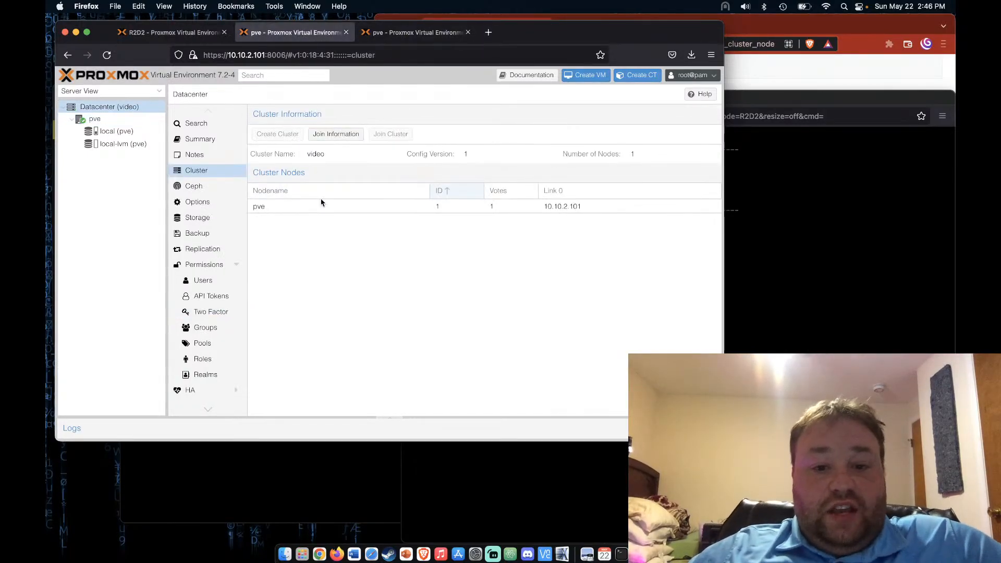
# Select all of cluster video's join information and copy it
pyautogui.click(330, 208)
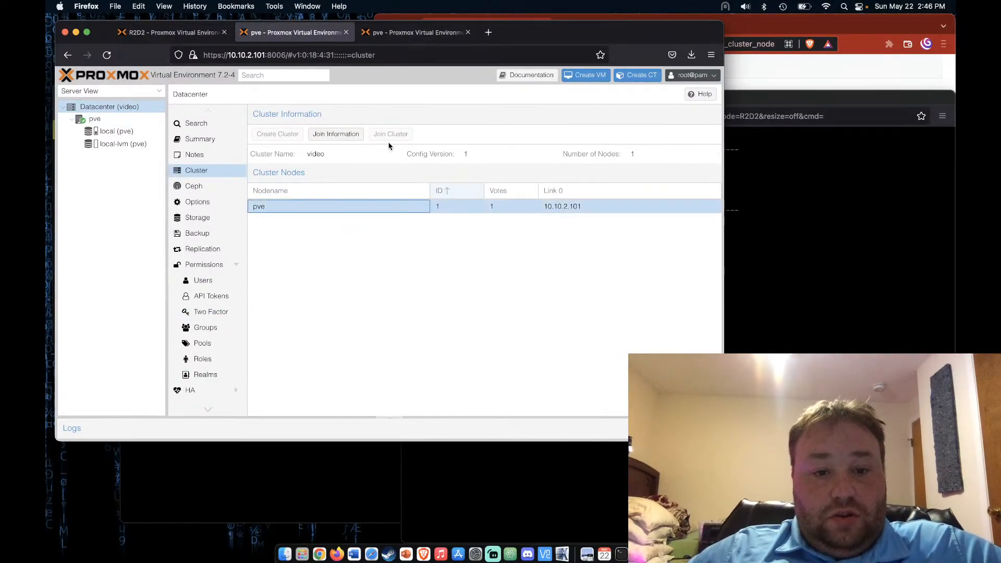
pyautogui.click(336, 134)
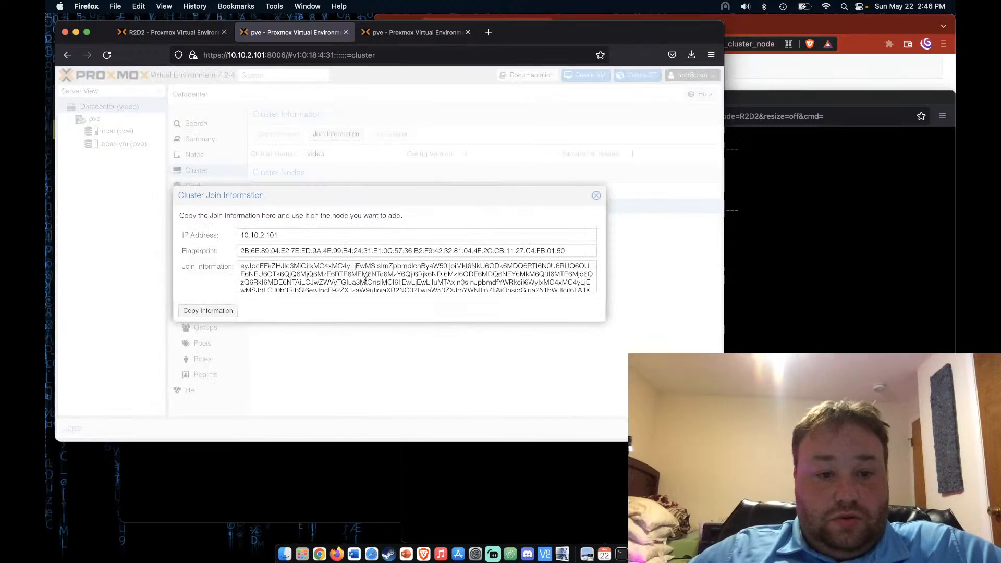
pyautogui.click(365, 280)
pyautogui.press('super+a')
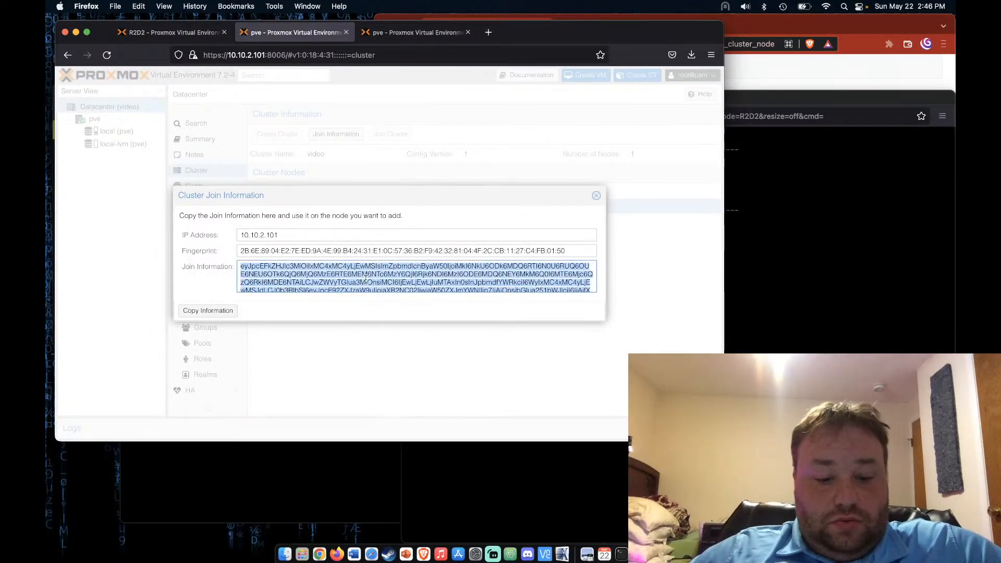
pyautogui.click(223, 311)
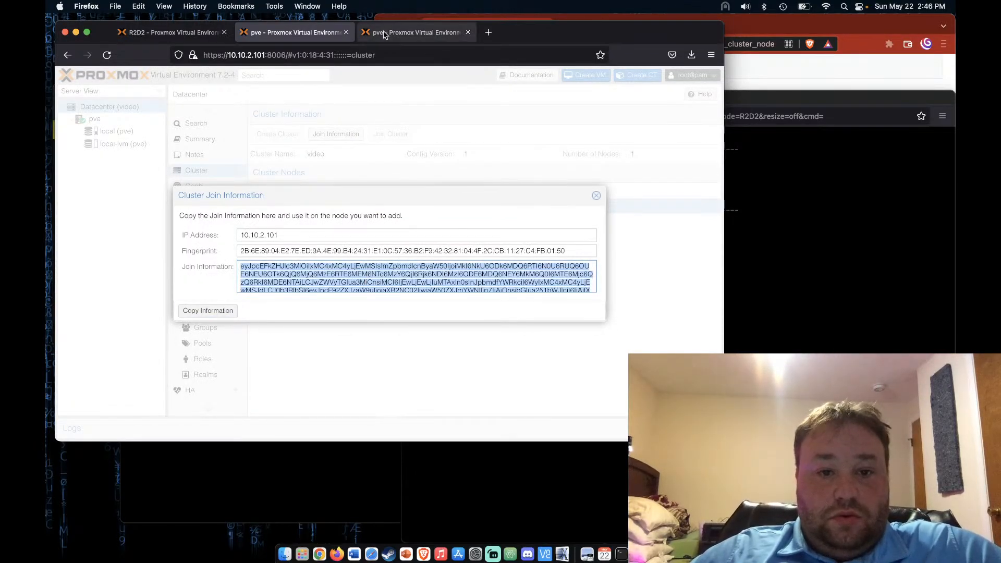
pyautogui.click(384, 32)
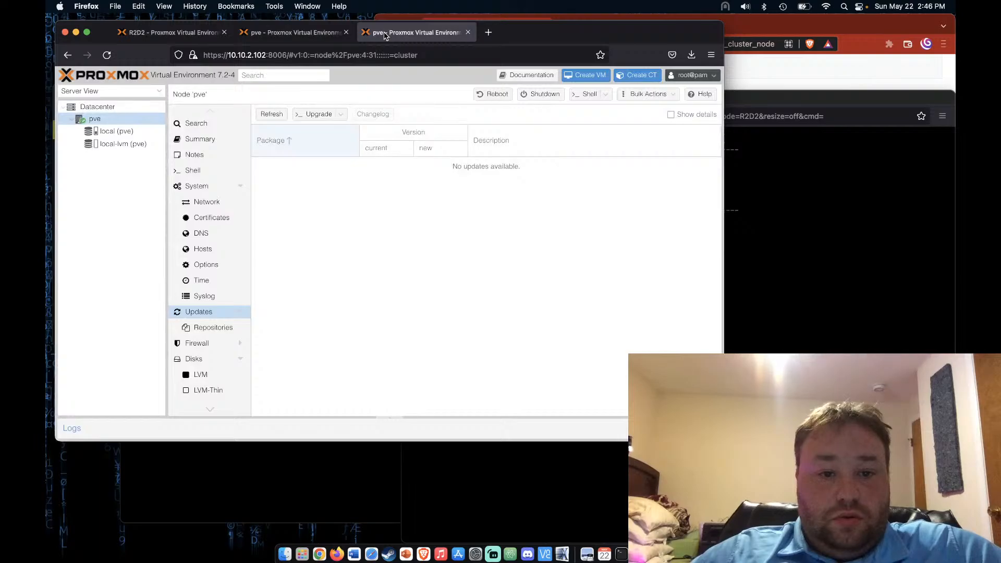
# On 10.10.2.102, paste the join information, enter the peer password and join cluster video
pyautogui.click(133, 105)
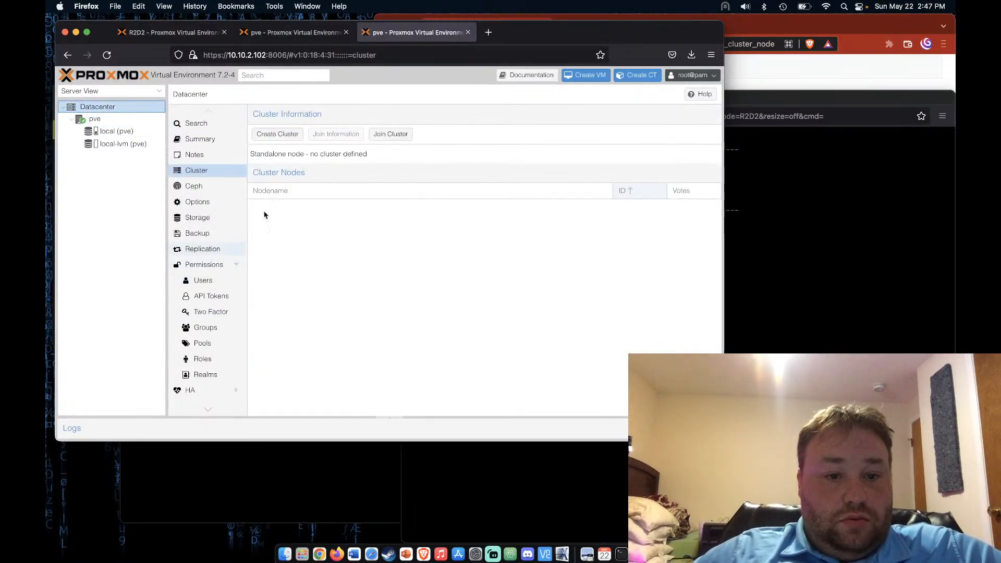
pyautogui.click(390, 134)
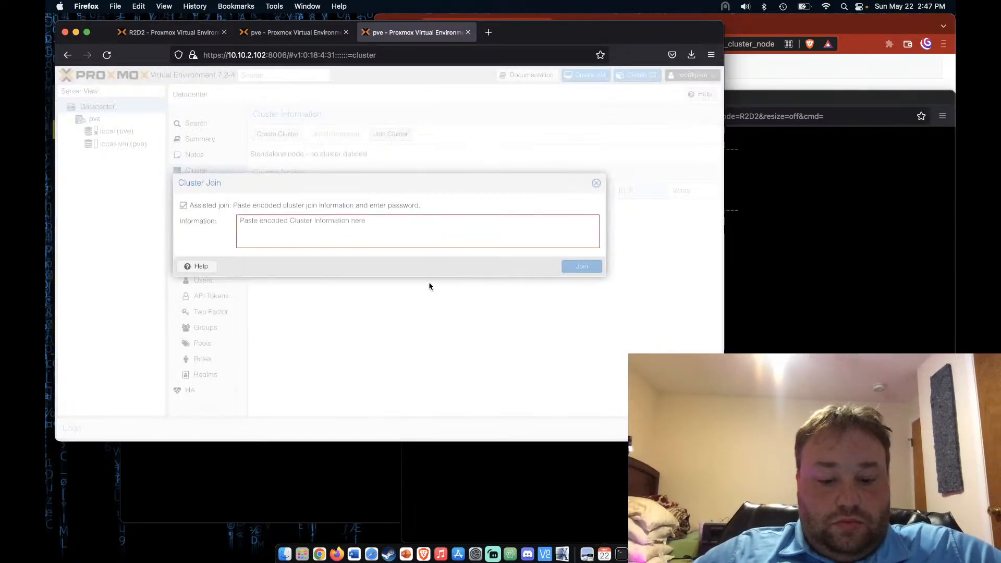
pyautogui.press('super+v')
pyautogui.click(477, 260)
pyautogui.write('p•••••')
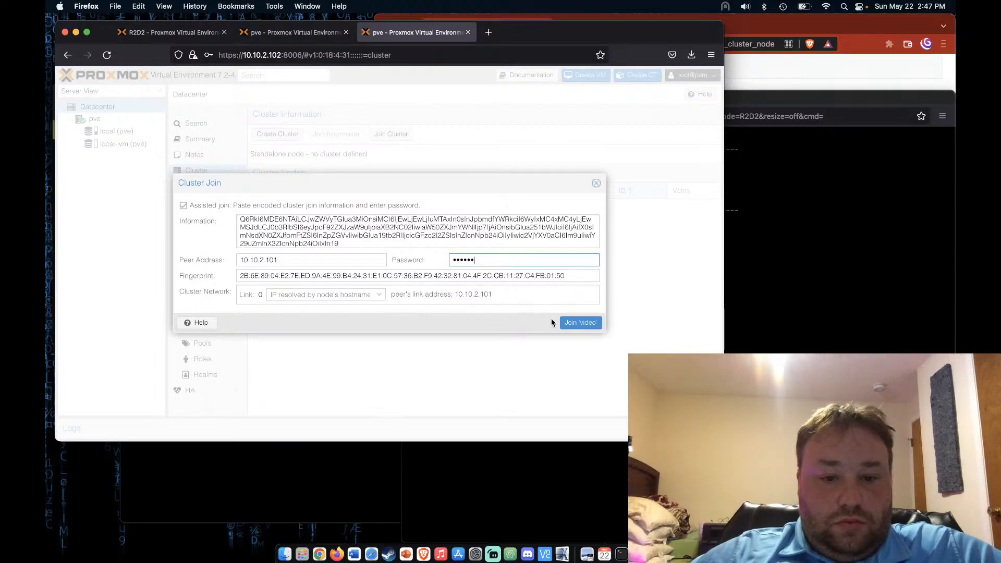
pyautogui.click(571, 322)
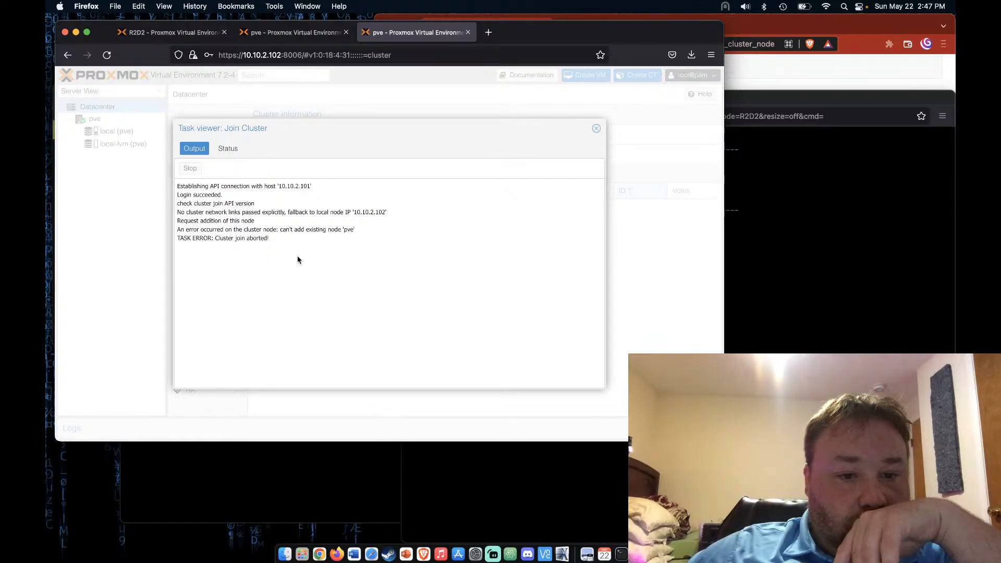
# Highlight the 'can't add existing node pve' error, close the task log and decline saving the login
pyautogui.moveTo(193, 230); pyautogui.dragTo(373, 235)
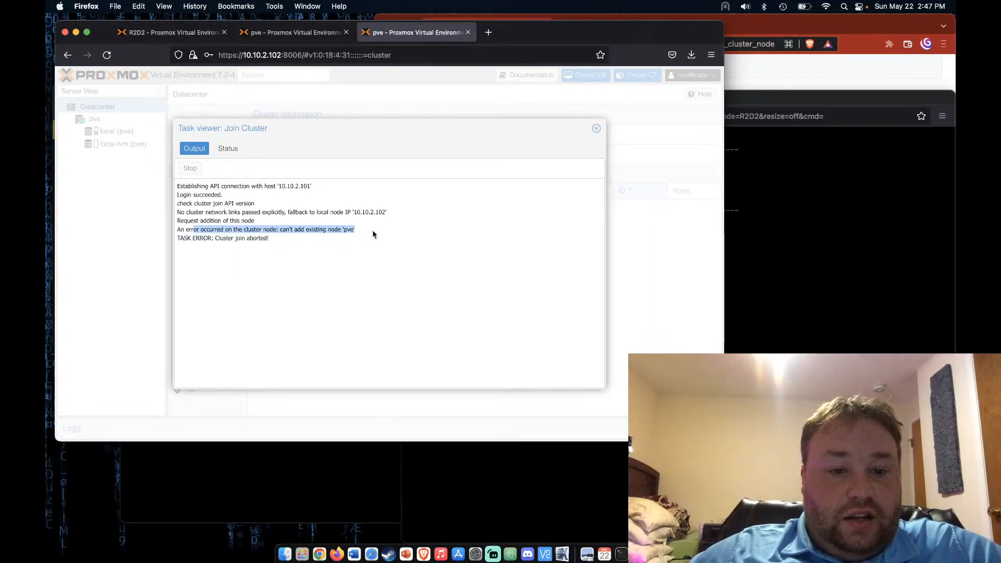
pyautogui.click(392, 273)
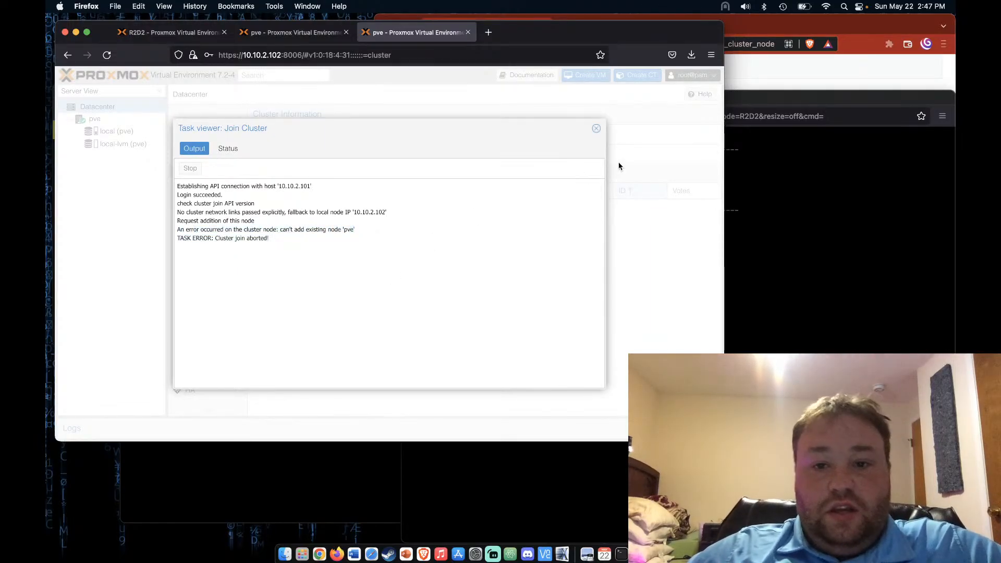
pyautogui.click(597, 134)
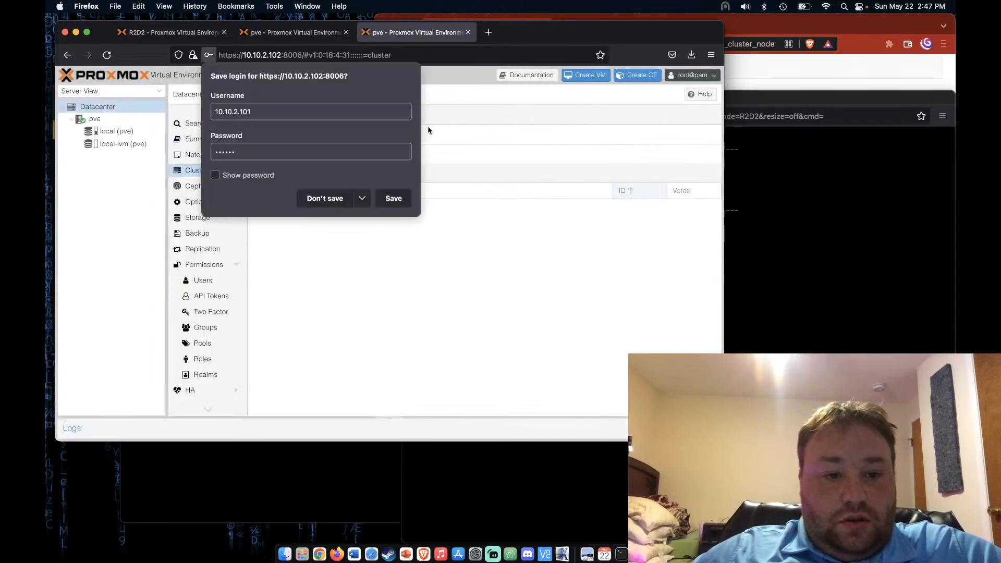
pyautogui.click(322, 199)
pyautogui.click(91, 118)
# Search DuckDuckGo for 'prxmox change name of node' in a new Brave tab
pyautogui.click(882, 67)
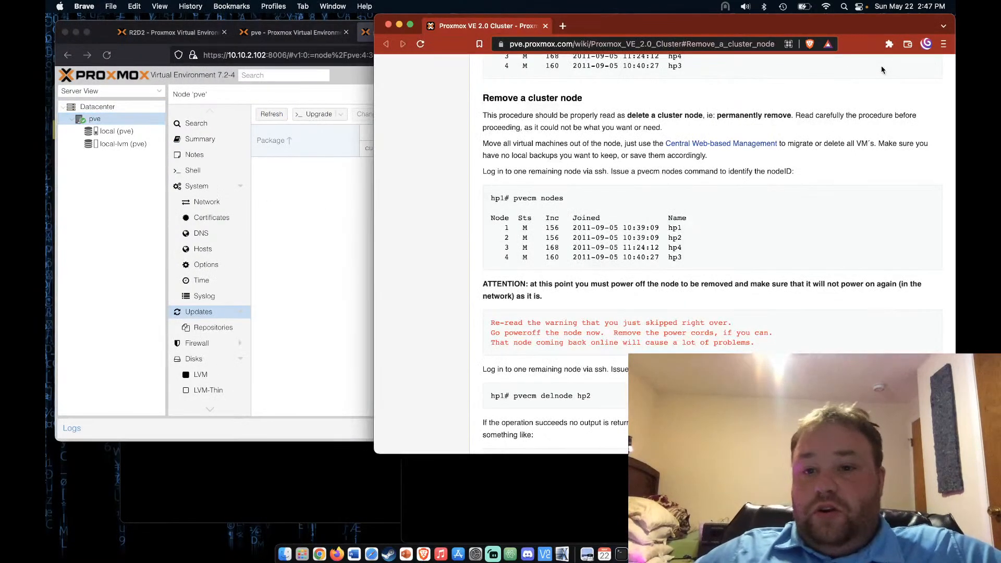
pyautogui.click(563, 25)
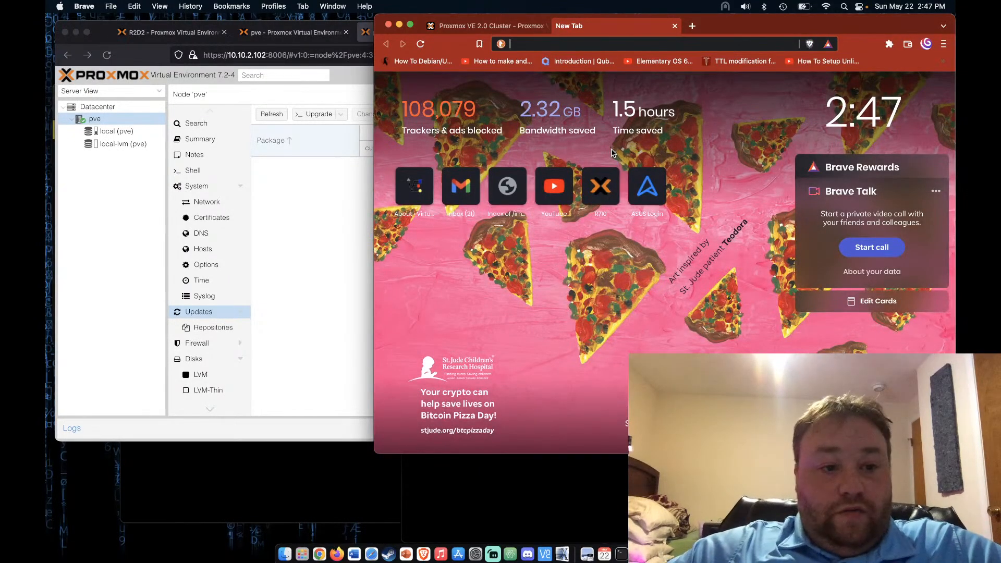
pyautogui.write('prx')
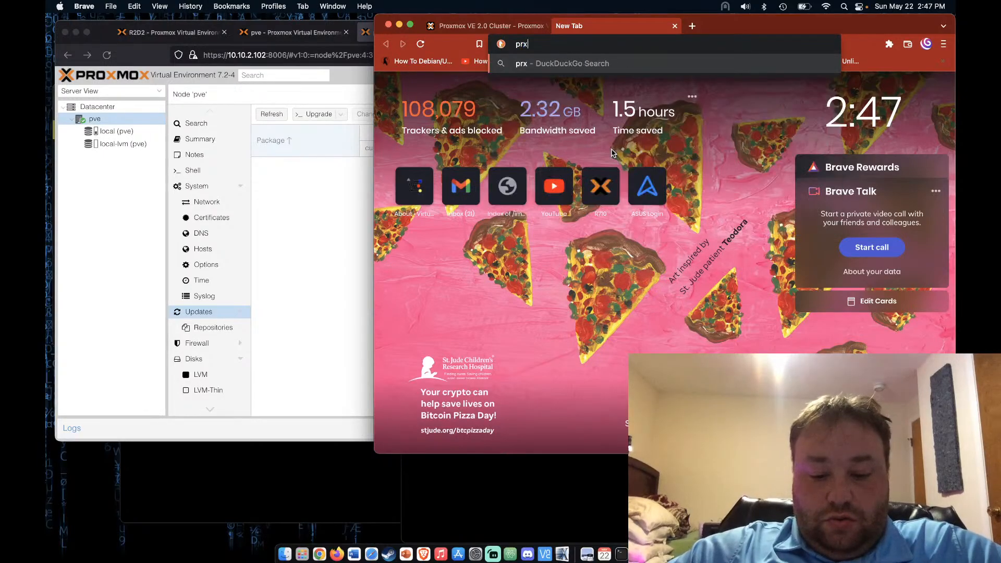
pyautogui.write('mo')
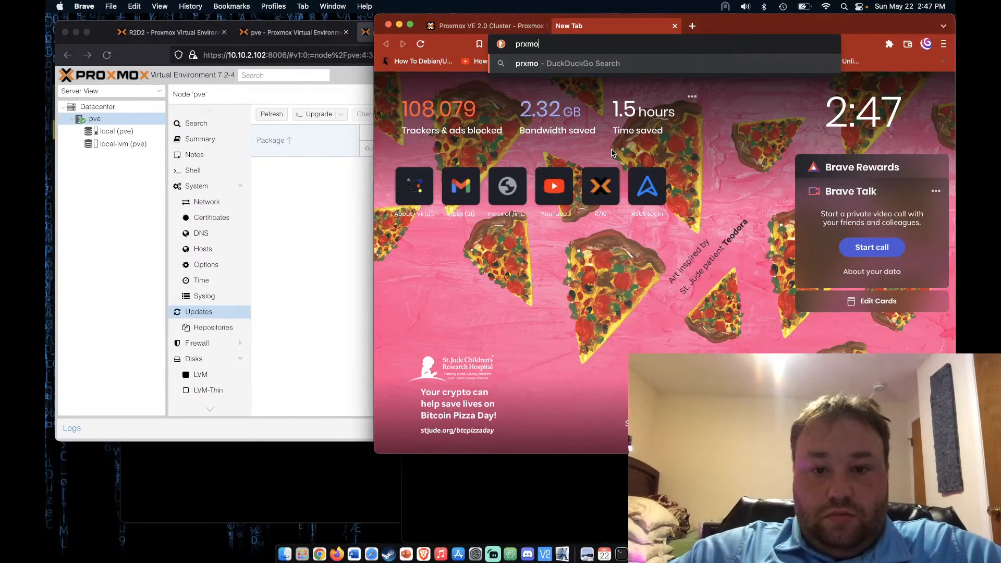
pyautogui.write('x')
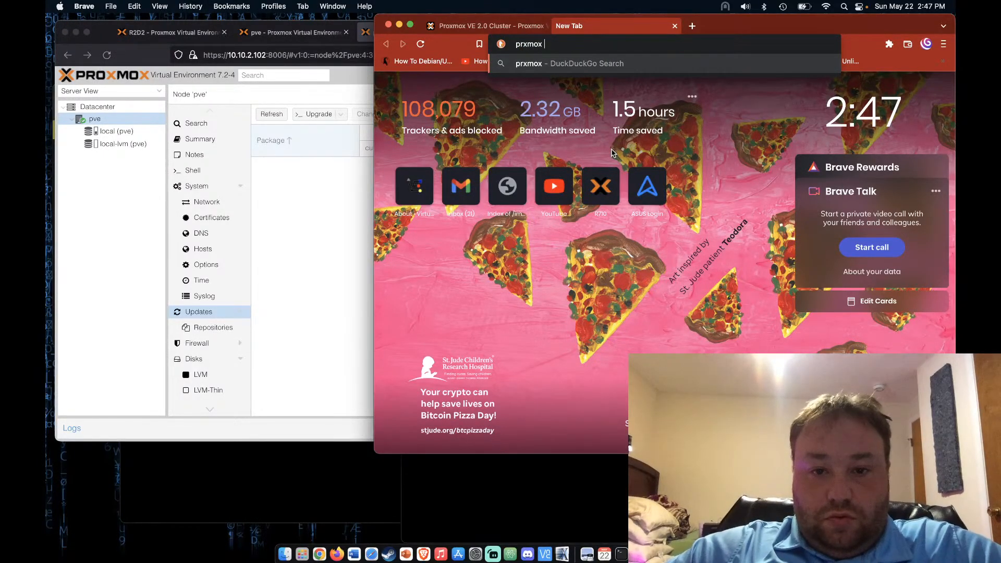
pyautogui.write(' chang')
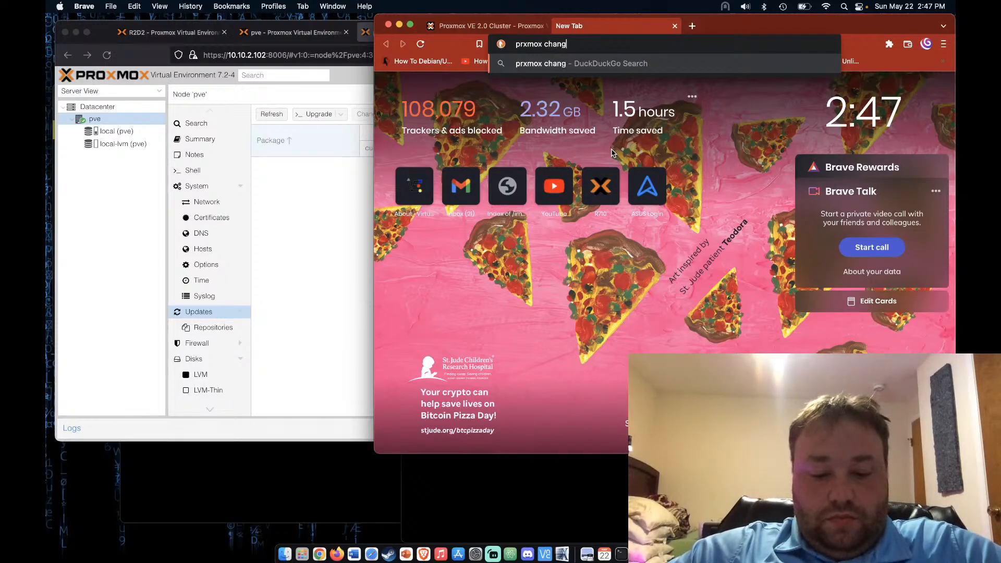
pyautogui.write('e name of no')
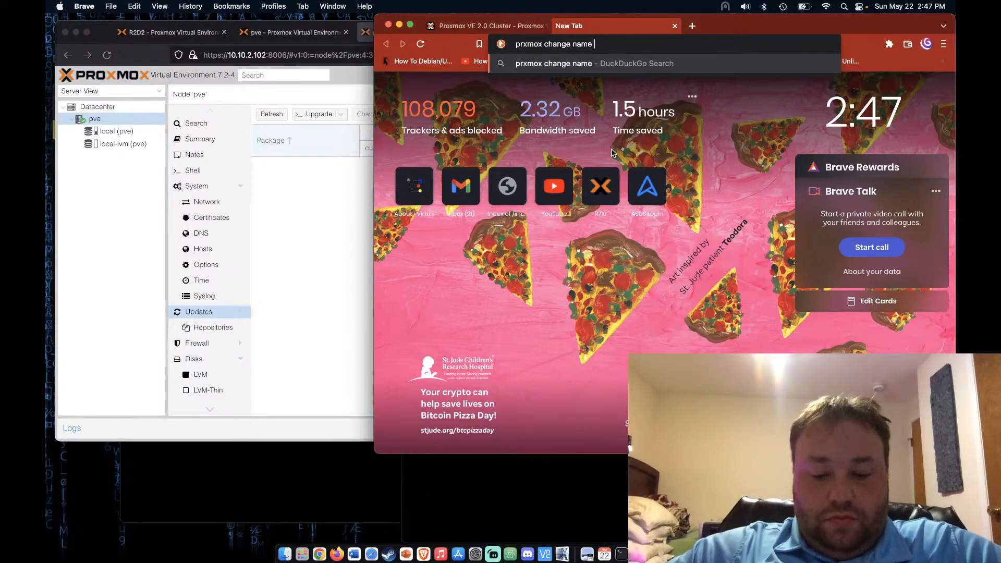
pyautogui.write('de')
pyautogui.press('Return')
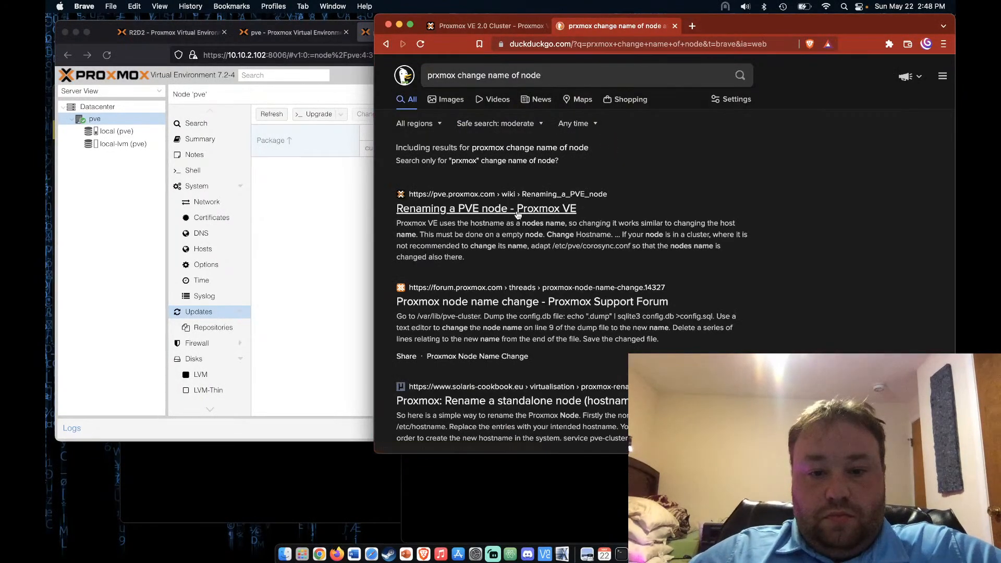
# Read through the 'Renaming a PVE node' wiki article on editing /etc/hosts and /etc/hostname
pyautogui.click(515, 210)
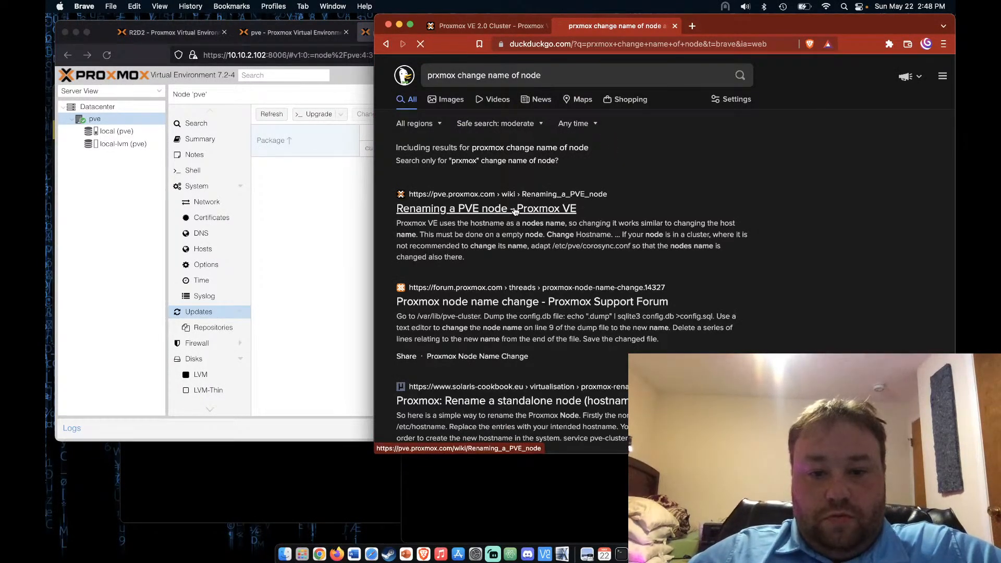
pyautogui.scroll(-3, 552, 273)
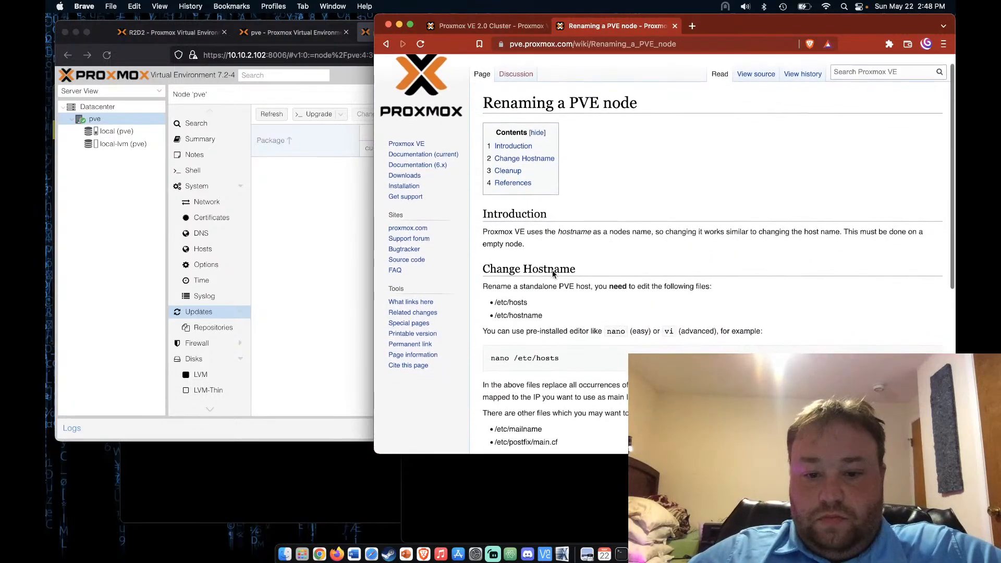
pyautogui.scroll(-1, 552, 273)
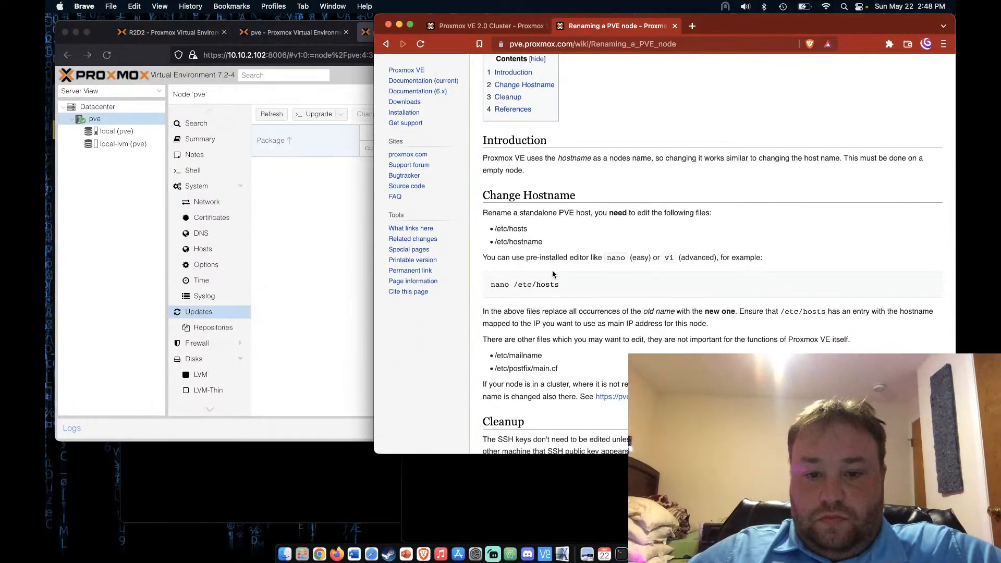
pyautogui.scroll(-1, 552, 274)
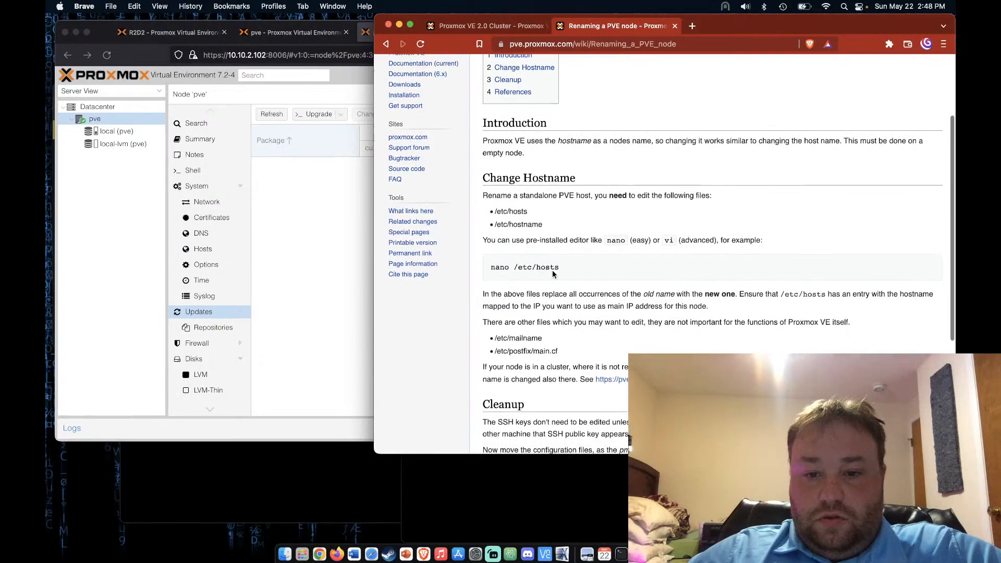
pyautogui.scroll(-1, 551, 272)
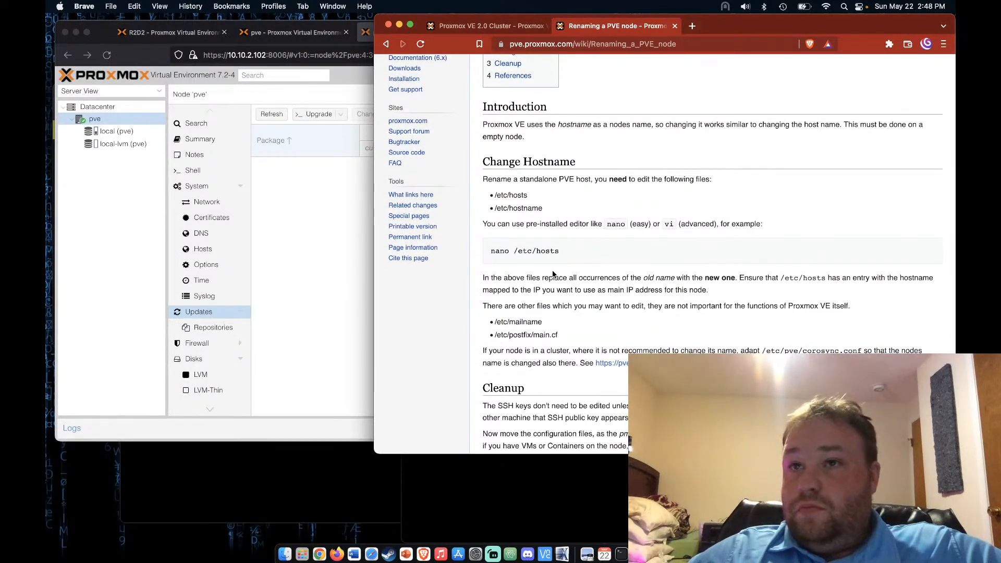
pyautogui.scroll(-1, 552, 274)
pyautogui.scroll(-1, 552, 270)
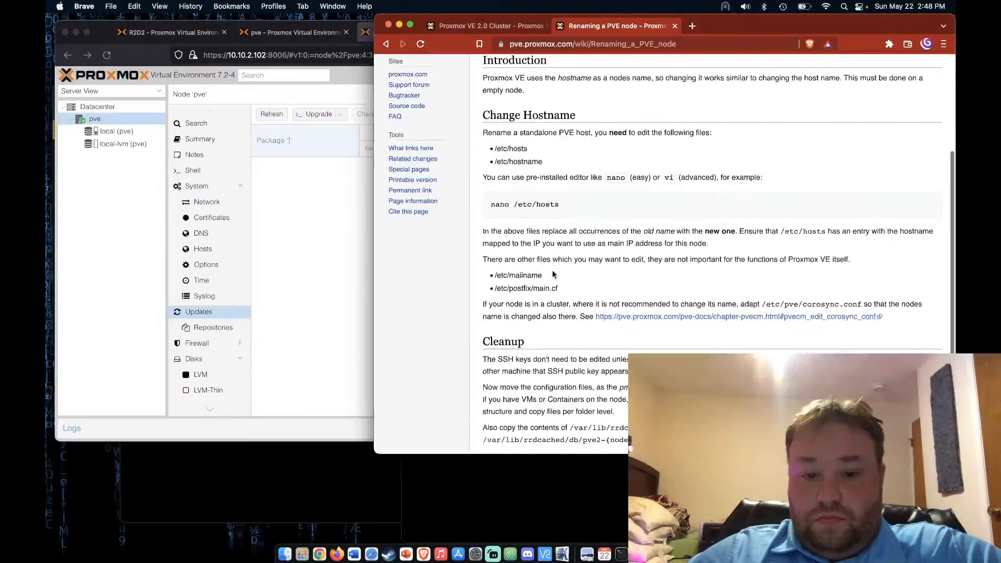
pyautogui.scroll(-1, 553, 274)
pyautogui.scroll(-1, 552, 274)
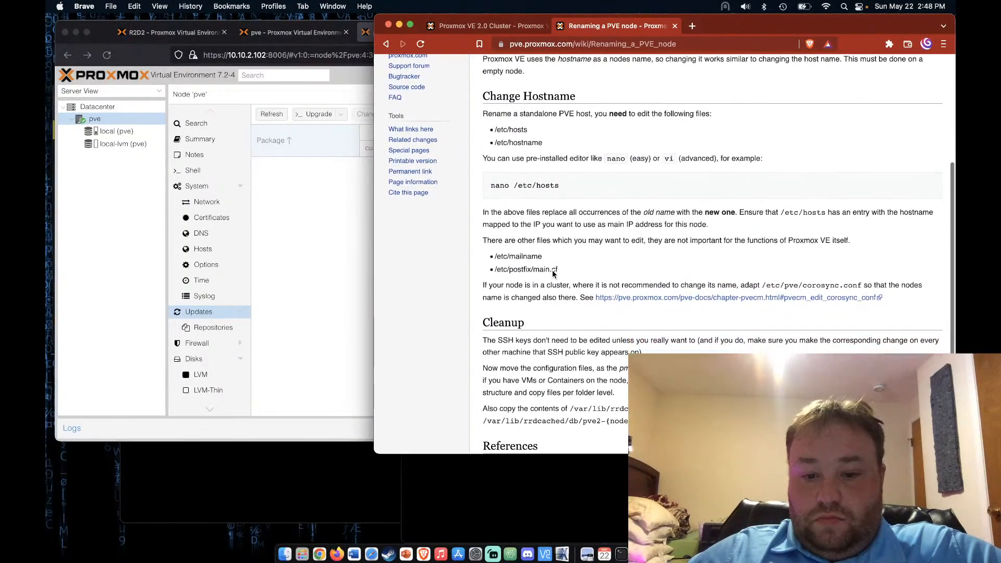
pyautogui.scroll(-1, 553, 273)
pyautogui.scroll(-3, 552, 273)
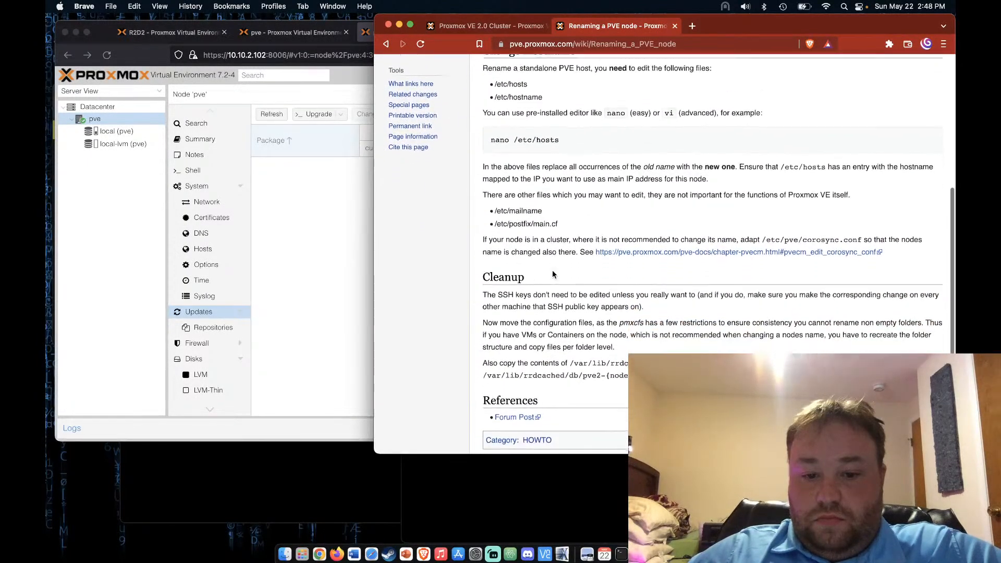
pyautogui.click(341, 279)
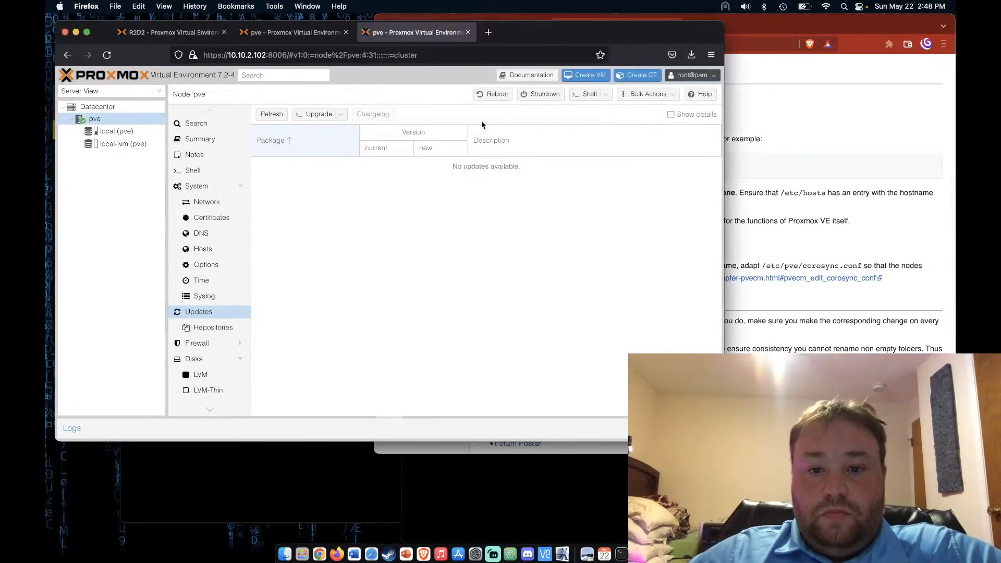
# Open a root shell on node pve at 10.10.2.102, placed beside the wiki's Change Hostname steps
pyautogui.click(588, 98)
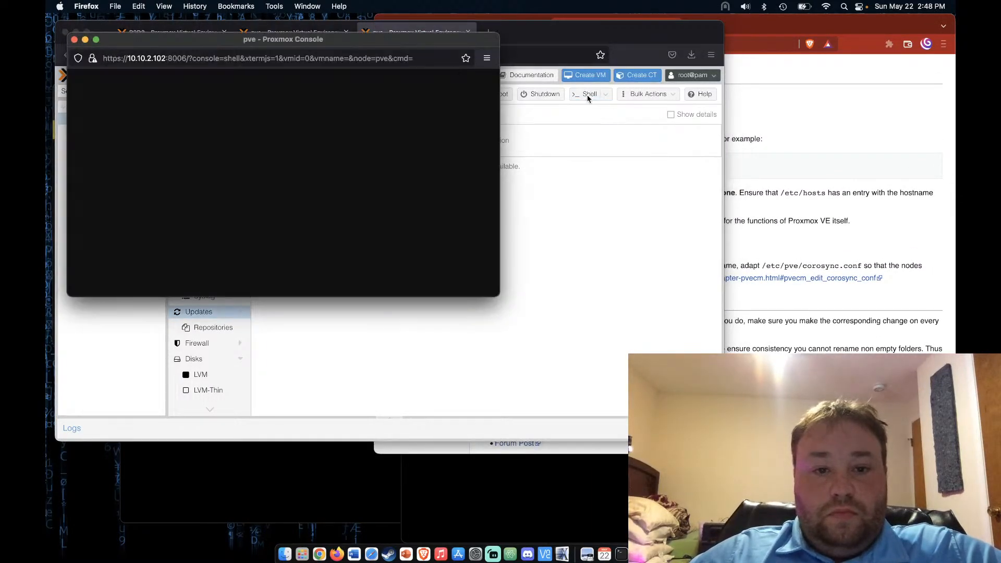
pyautogui.moveTo(373, 42); pyautogui.dragTo(375, 17)
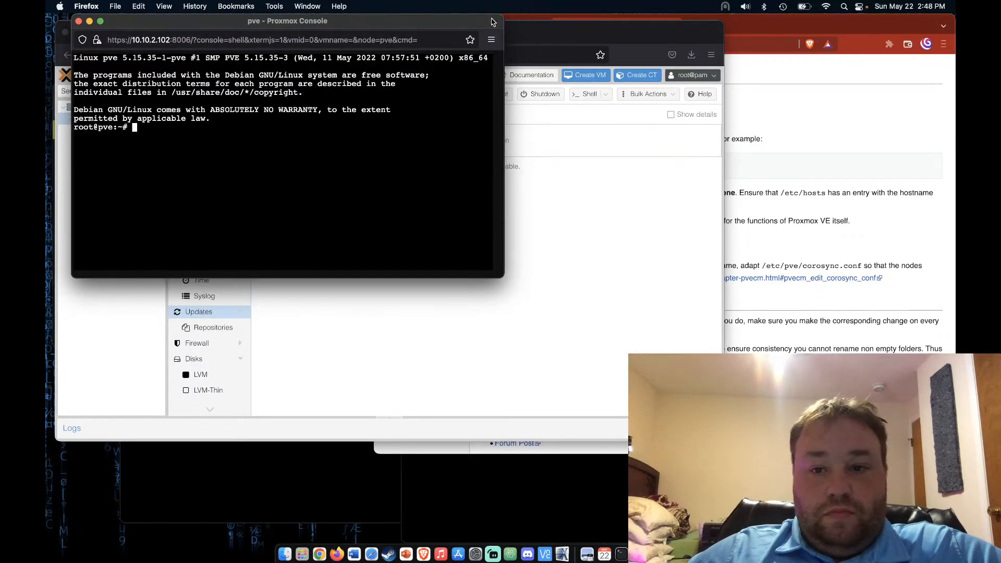
pyautogui.click(853, 167)
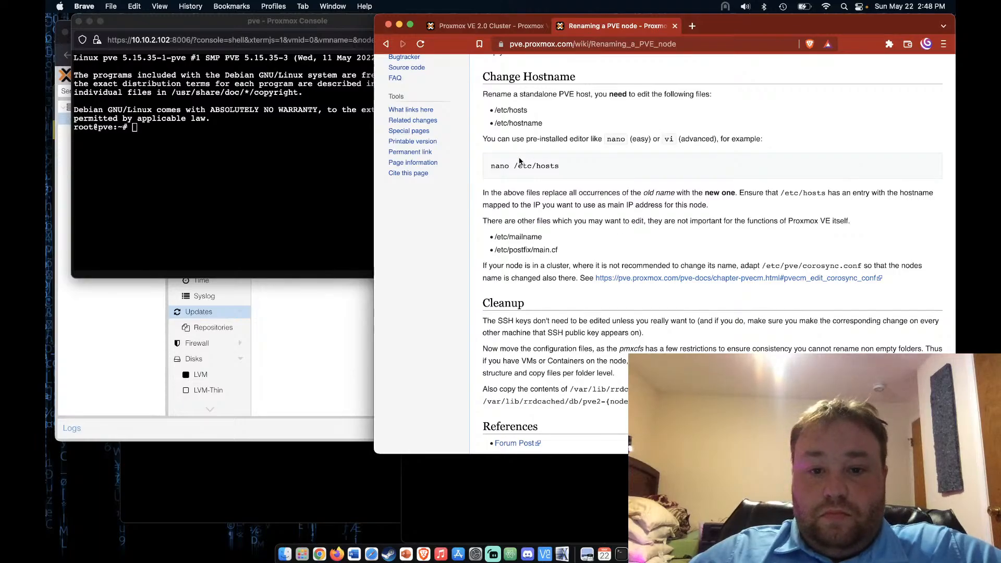
pyautogui.scroll(1, 519, 169)
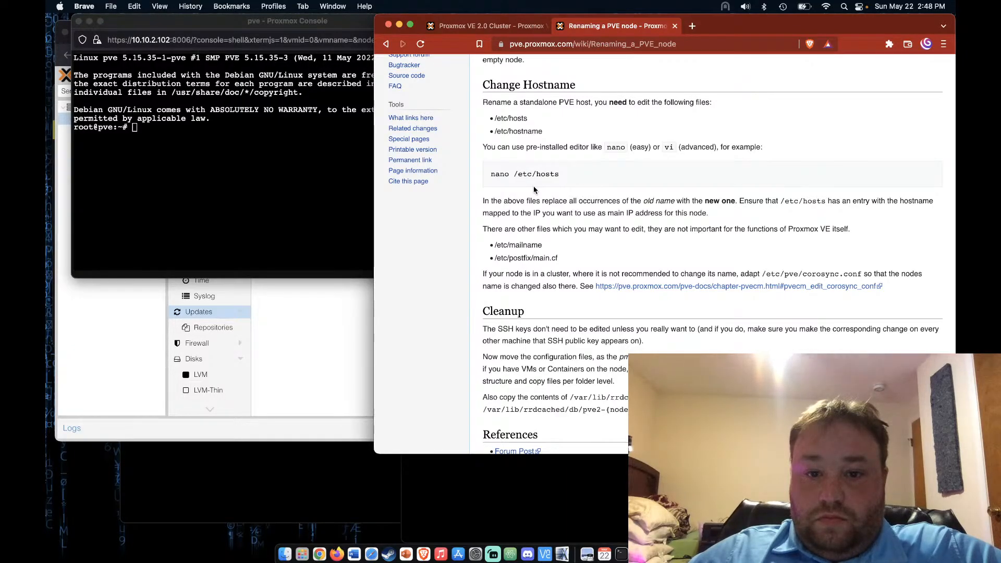
pyautogui.click(319, 194)
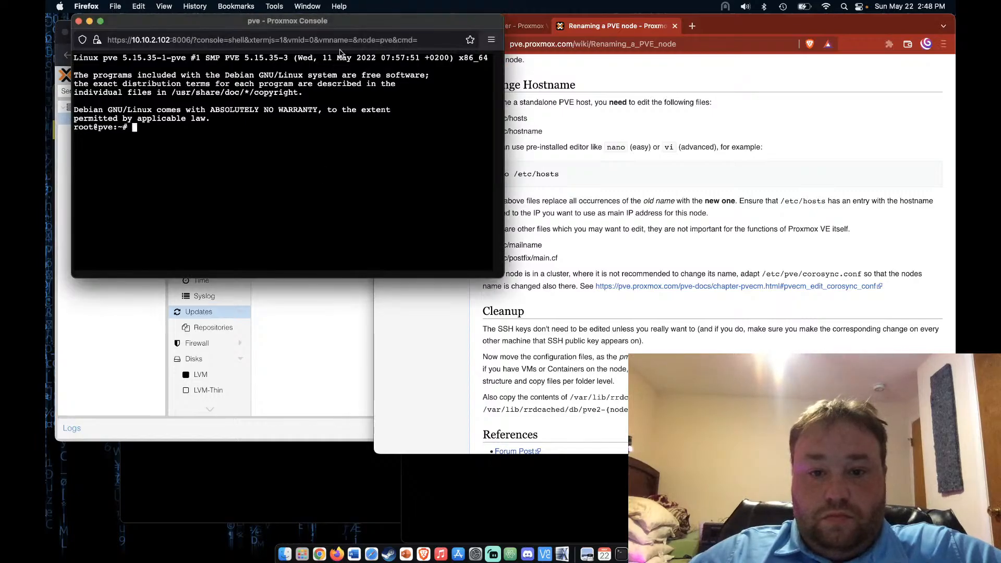
pyautogui.moveTo(386, 28); pyautogui.dragTo(359, 28)
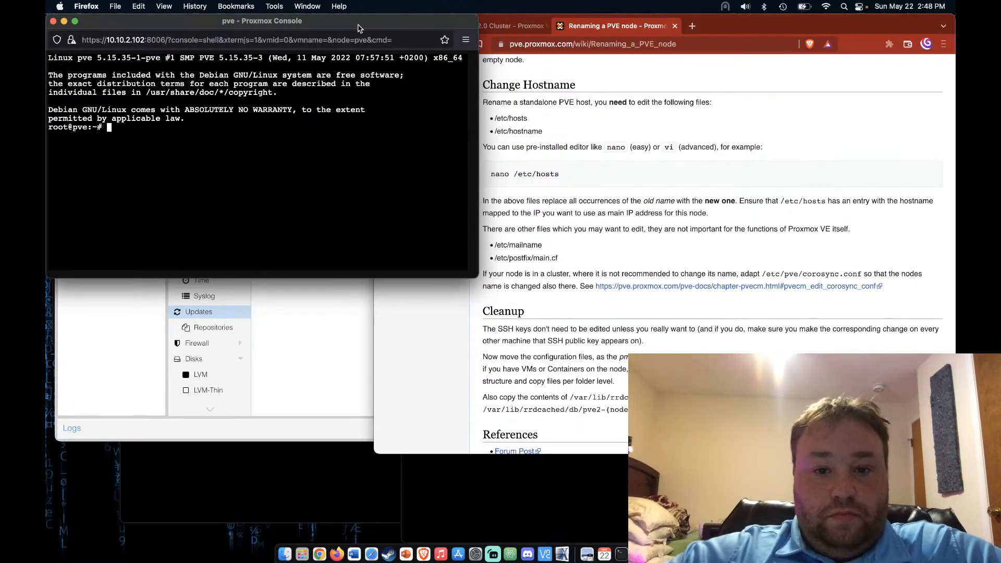
# In /etc/hosts, rename the pve.lan/pve host entry to pve1.lan/pve1 and save
pyautogui.write('n')
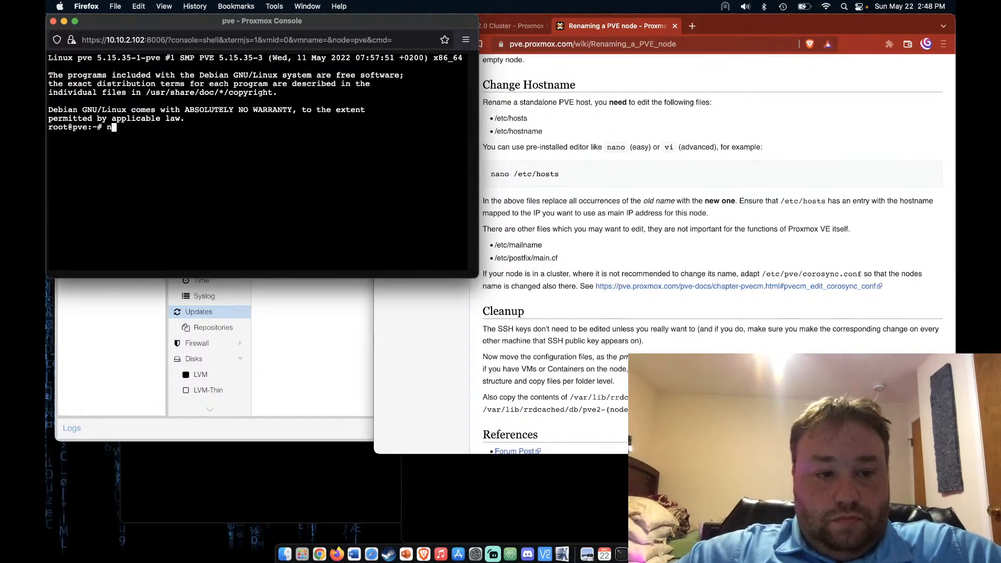
pyautogui.write('ano ')
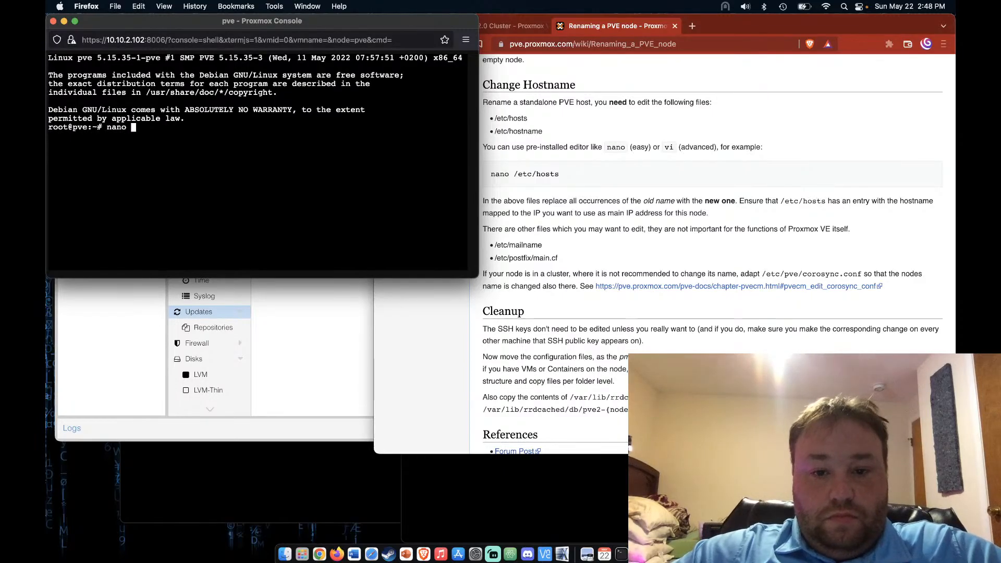
pyautogui.write('/e')
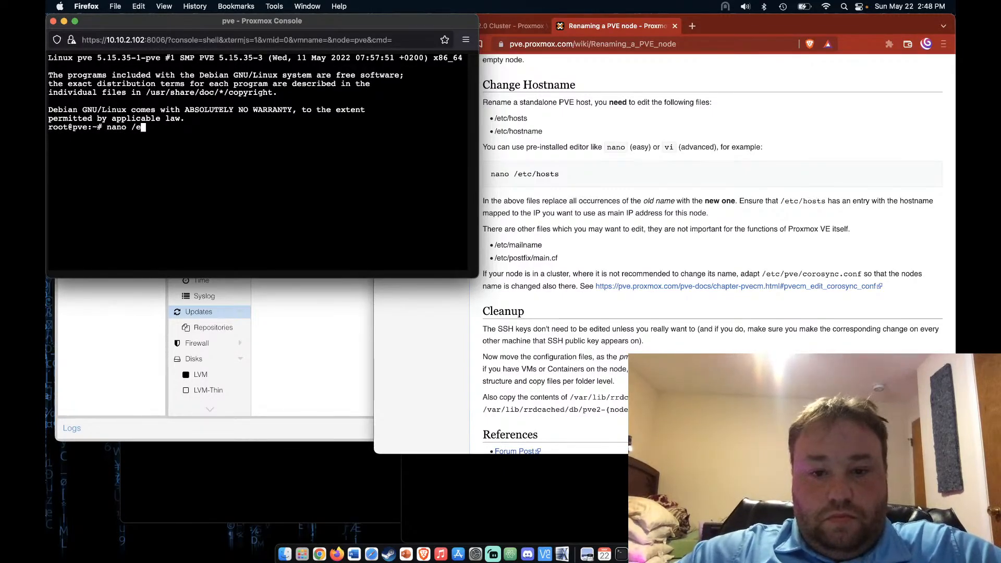
pyautogui.write('tc')
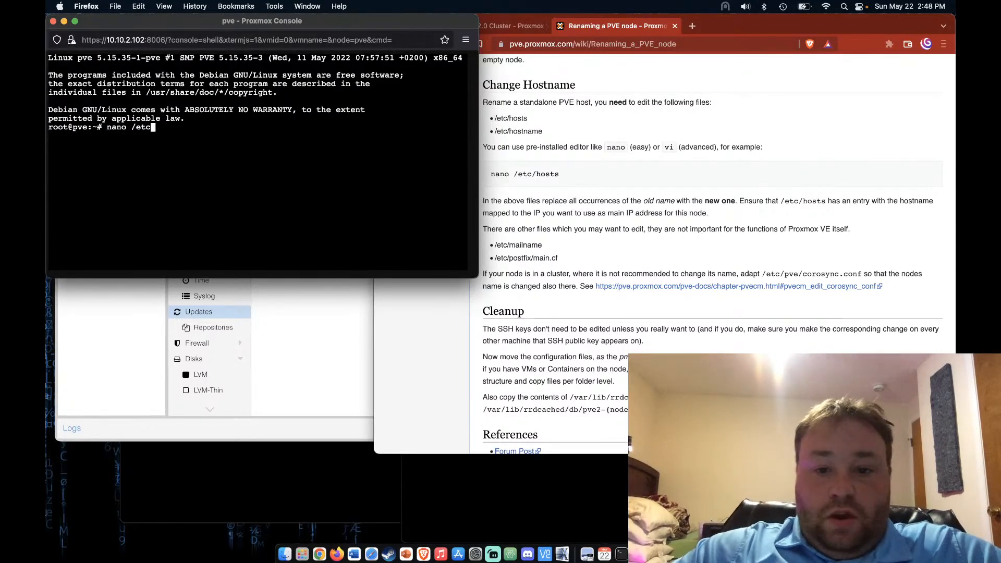
pyautogui.write('/')
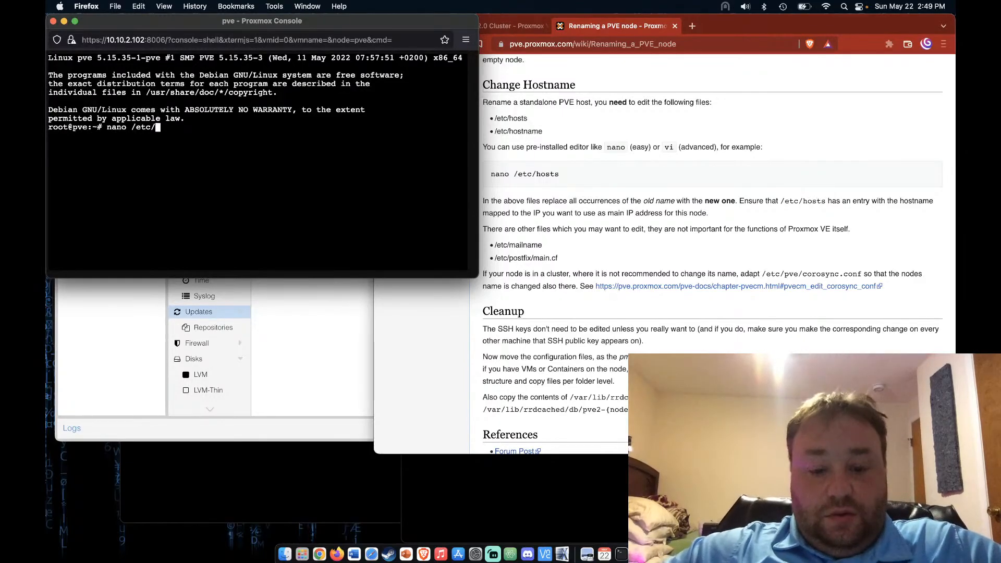
pyautogui.write('hosts')
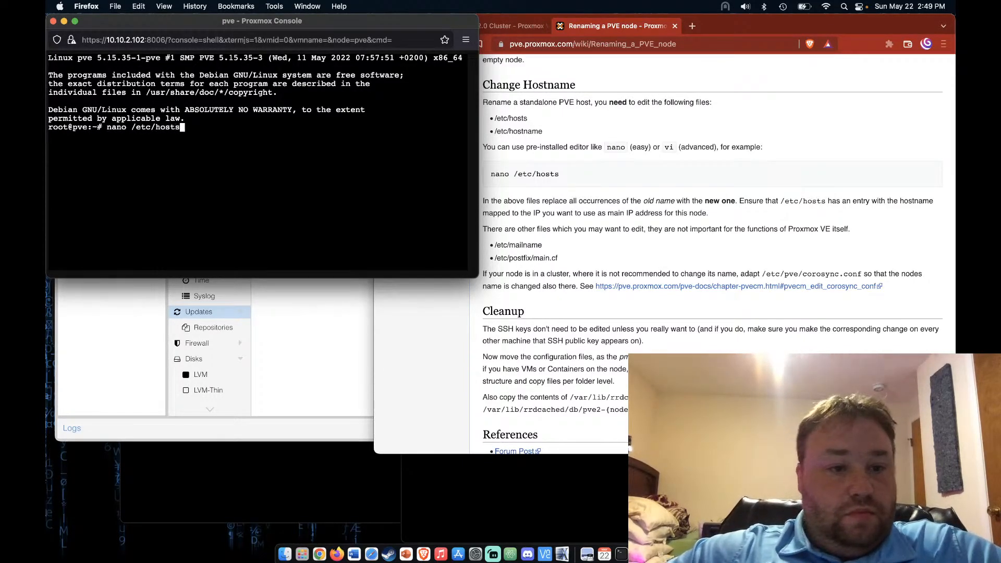
pyautogui.press('Return')
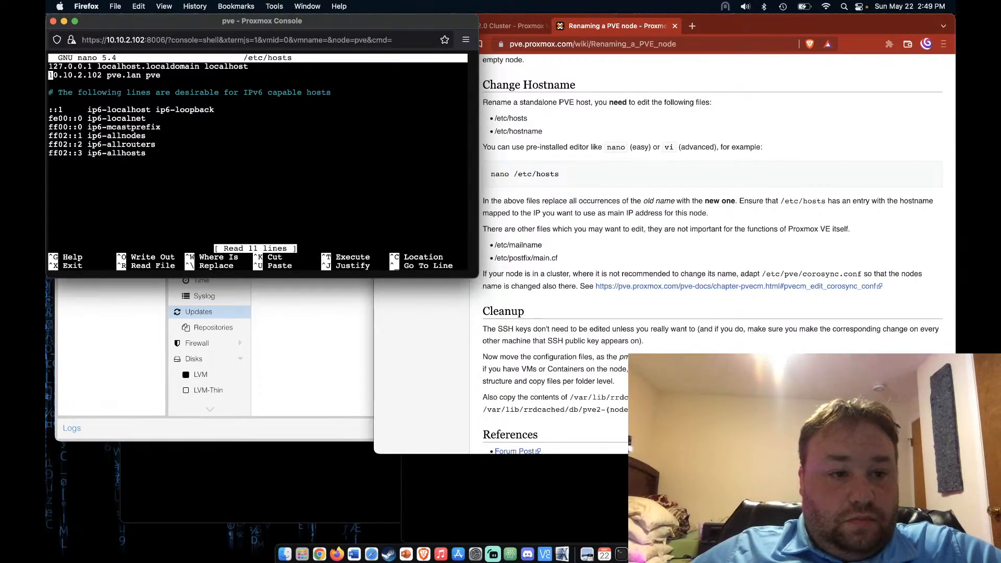
pyautogui.press('Down')
pyautogui.press('Right')
pyautogui.press('Right')
pyautogui.press('Right')
pyautogui.press('Right')
pyautogui.press('Right')
pyautogui.press('Right')
pyautogui.press('Right')
pyautogui.press('Right')
pyautogui.press('Right')
pyautogui.press('Right')
pyautogui.press('Right')
pyautogui.press('Right')
pyautogui.press('Right')
pyautogui.press('Right')
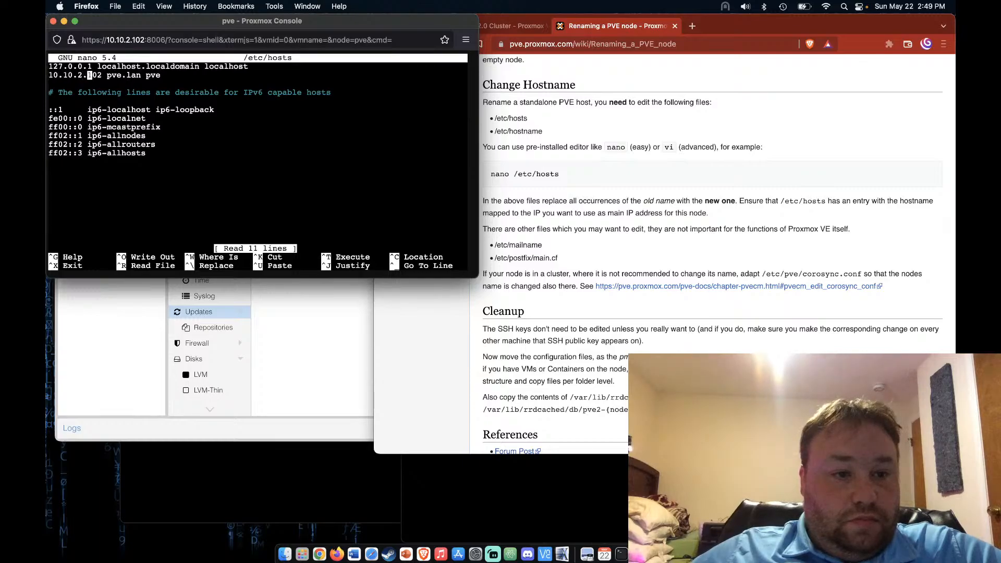
pyautogui.press('Right')
pyautogui.write('1')
pyautogui.press('Right')
pyautogui.press('Right')
pyautogui.press('Right')
pyautogui.press('Right')
pyautogui.press('Right')
pyautogui.press('Right')
pyautogui.press('Right')
pyautogui.press('Right')
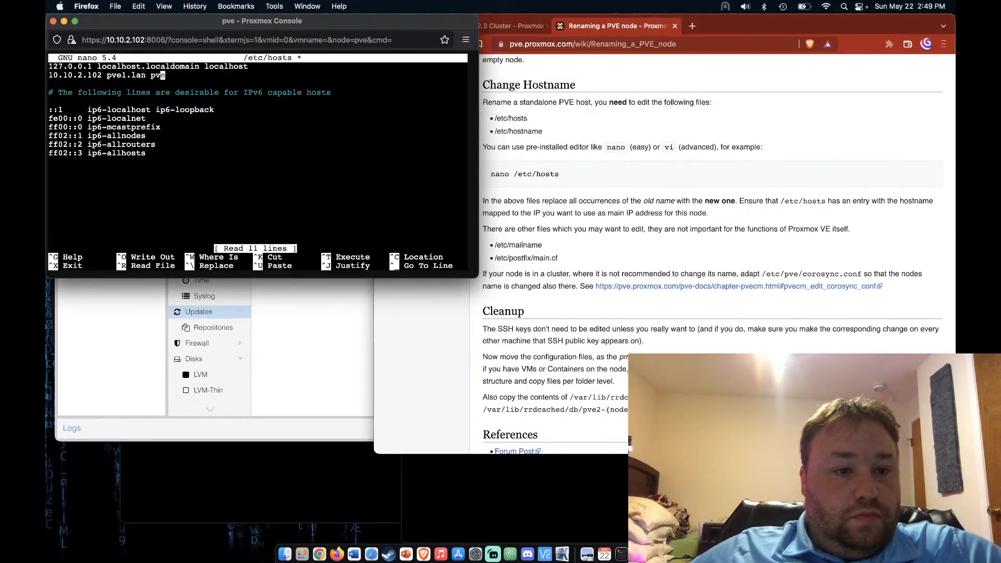
pyautogui.write('1')
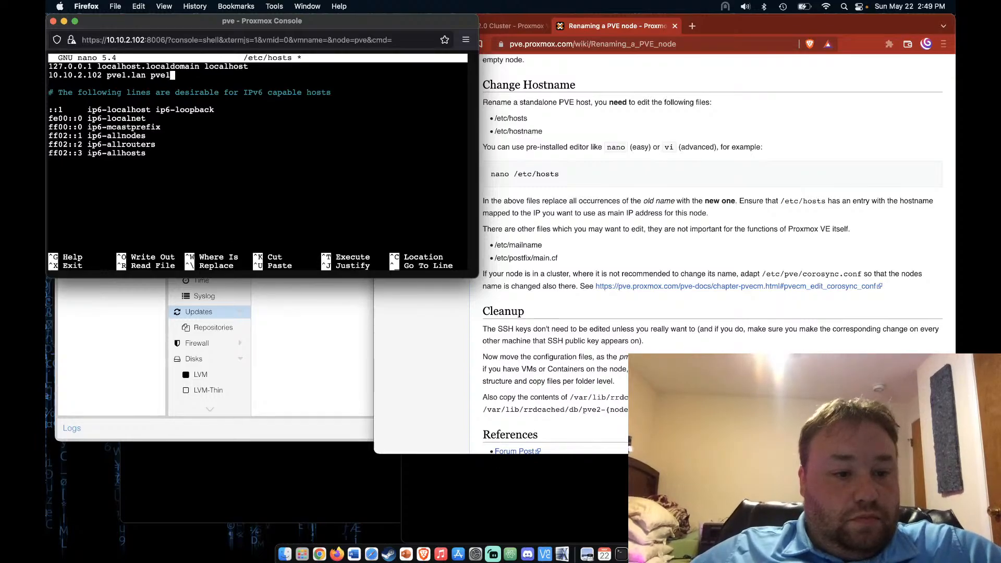
pyautogui.hotkey('ctrl', 'x')
pyautogui.press('y')
pyautogui.press('Return')
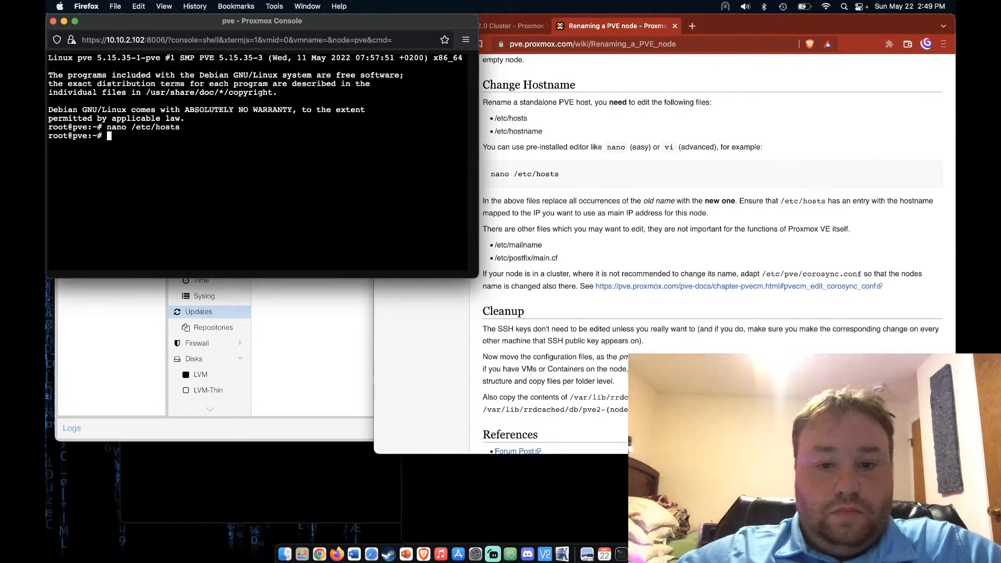
# Change /etc/hostname from pve to pve1 and save it
pyautogui.press('Up')
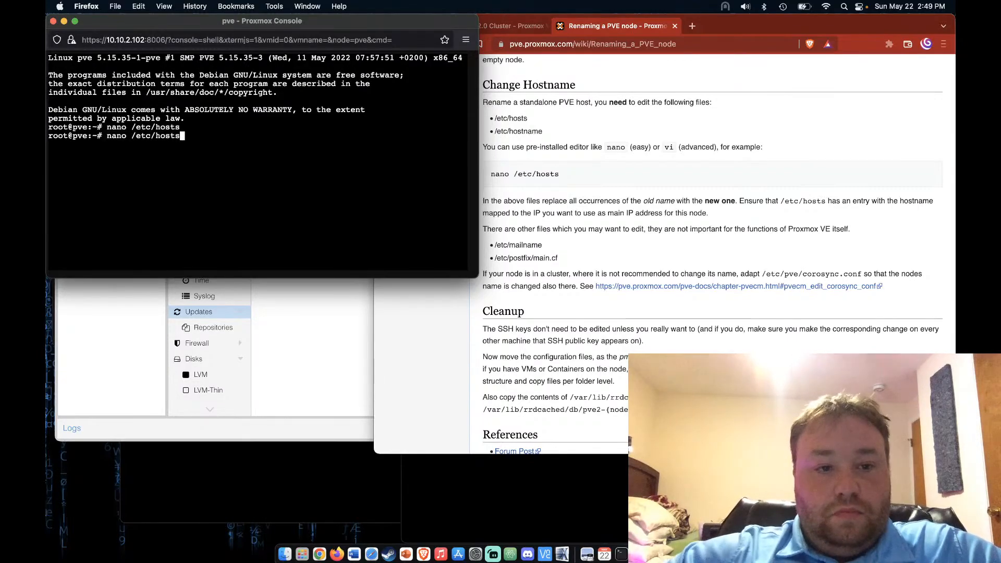
pyautogui.press('BackSpace')
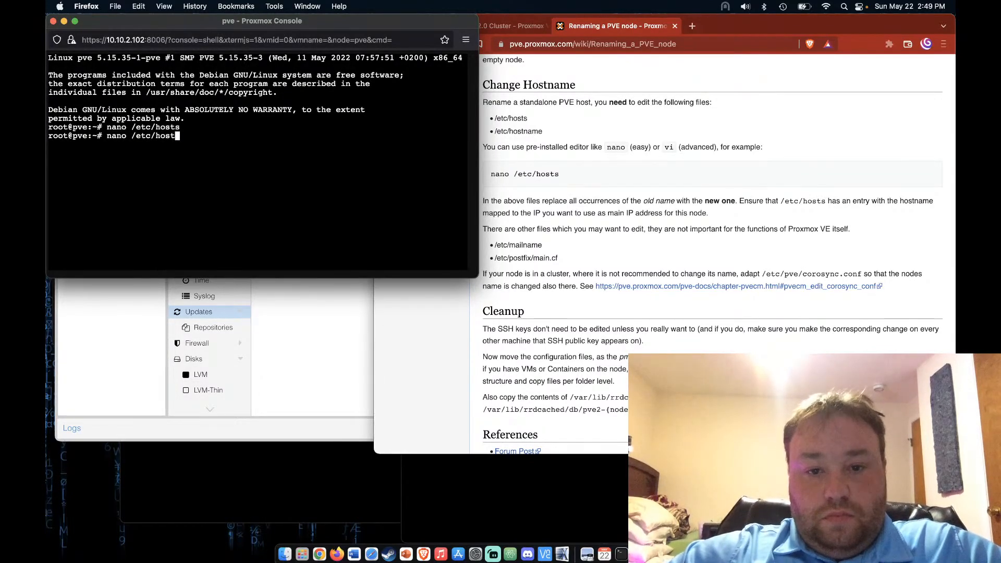
pyautogui.write('name')
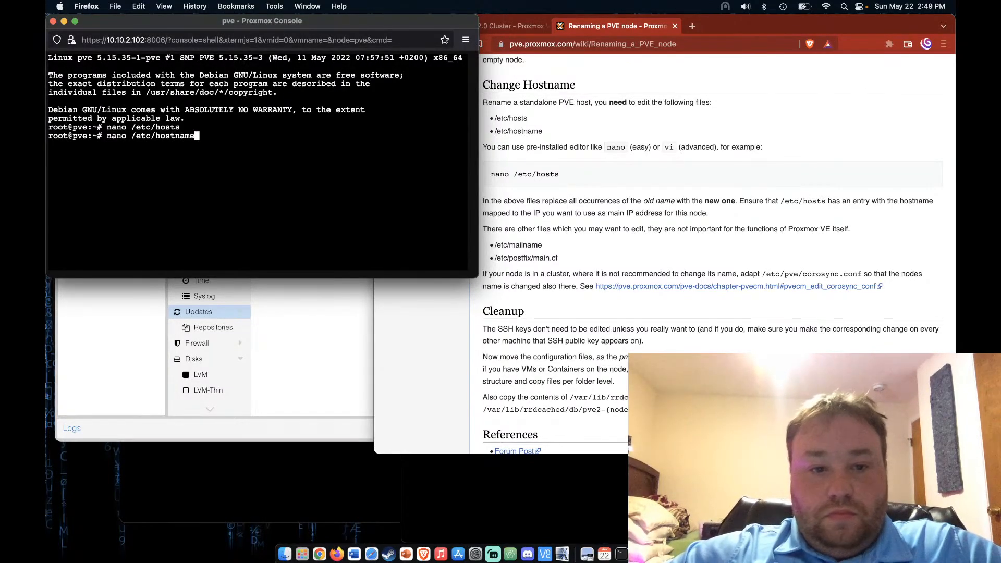
pyautogui.press('Return')
pyautogui.press('Right')
pyautogui.press('Right')
pyautogui.press('Right')
pyautogui.write('1')
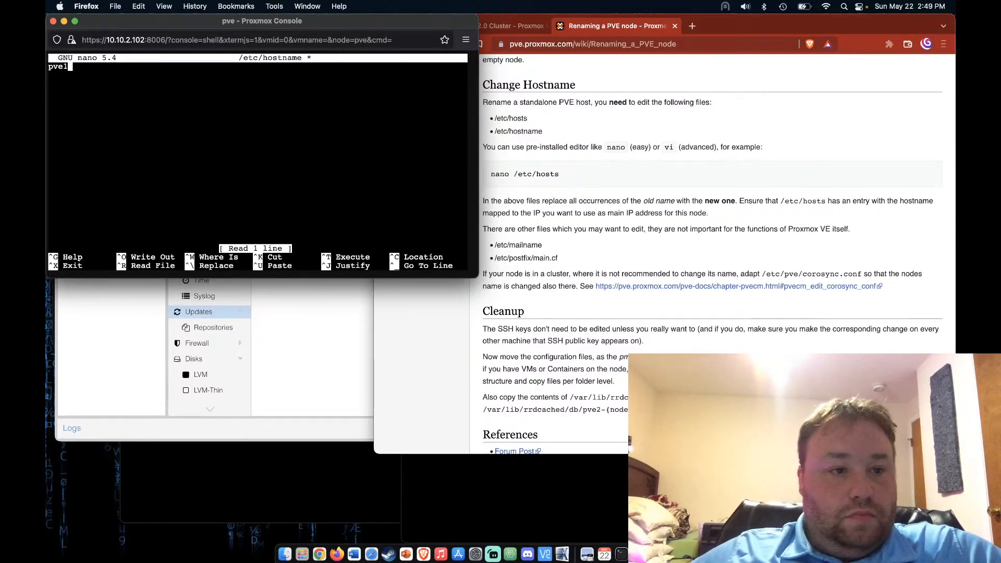
pyautogui.hotkey('ctrl', 'x')
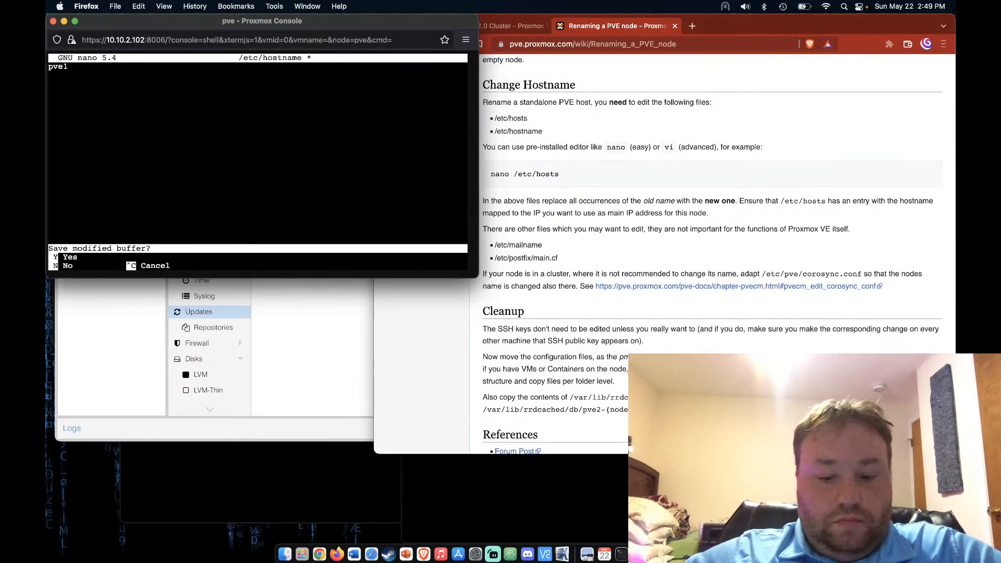
pyautogui.press('y')
pyautogui.press('Return')
# Reboot the host and close its shell console
pyautogui.write('reboot')
pyautogui.press('Return')
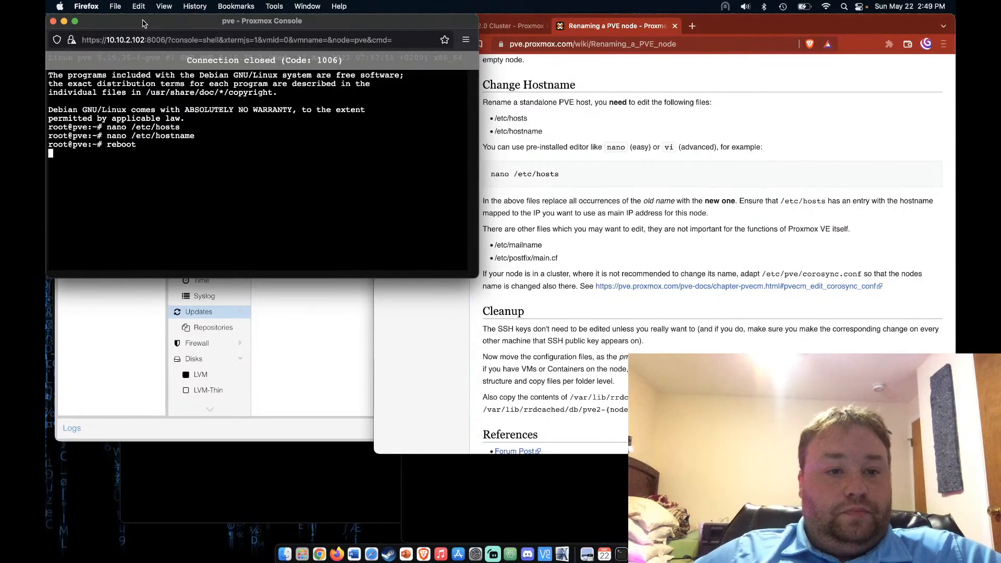
pyautogui.click(53, 21)
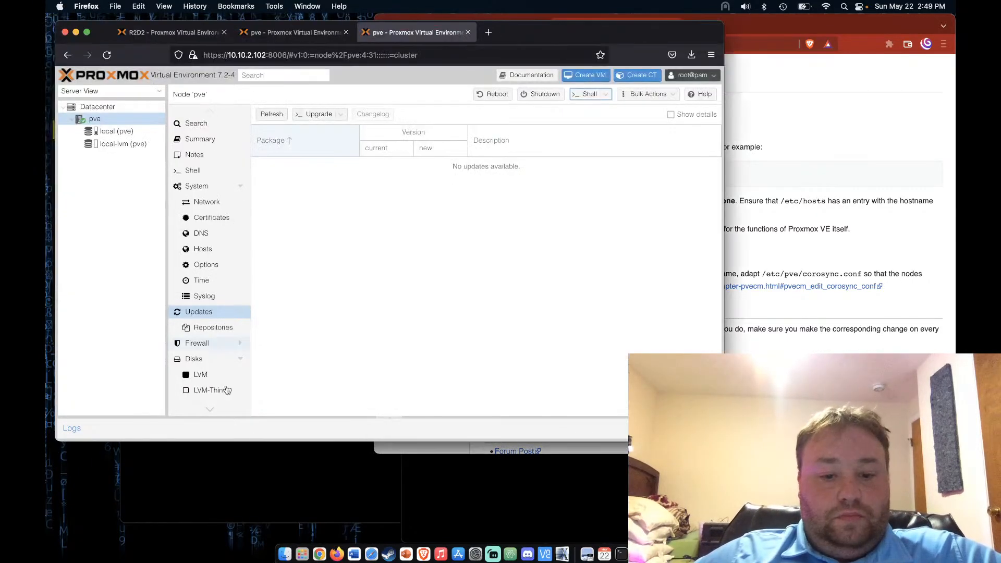
# Boot the default GRUB entry so the VM comes up as pve1, then reload the web interface
pyautogui.click(260, 451)
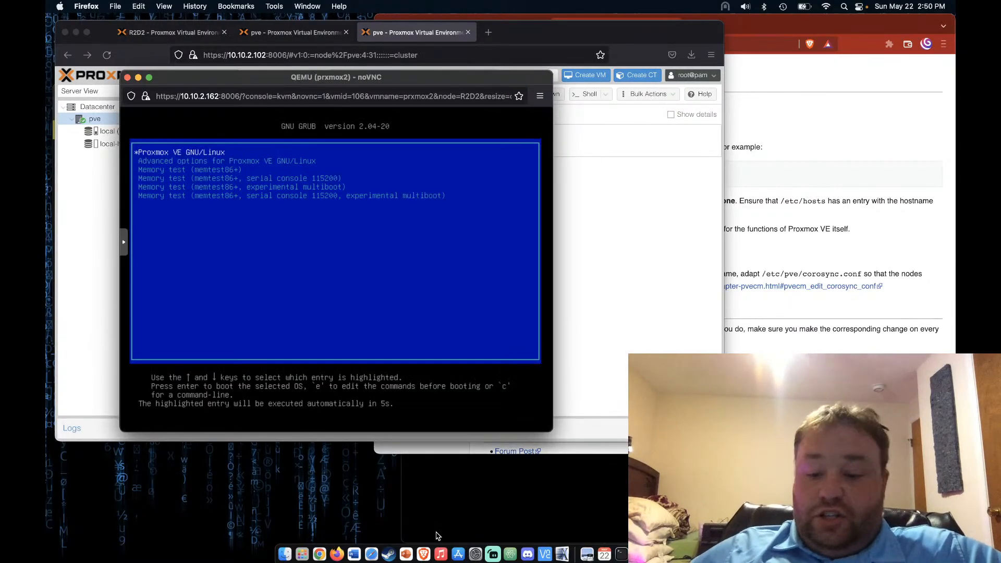
pyautogui.press('Return')
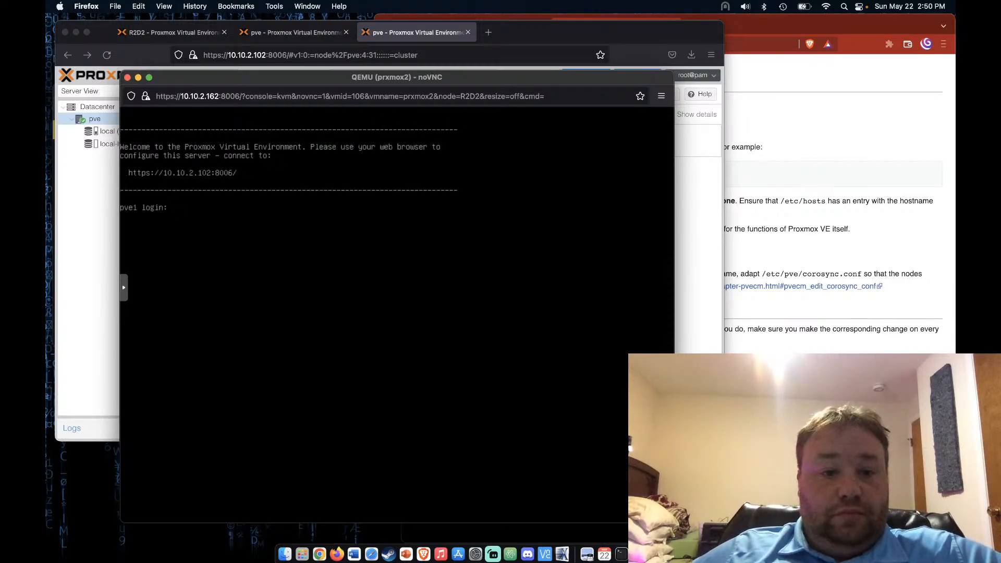
pyautogui.click(90, 306)
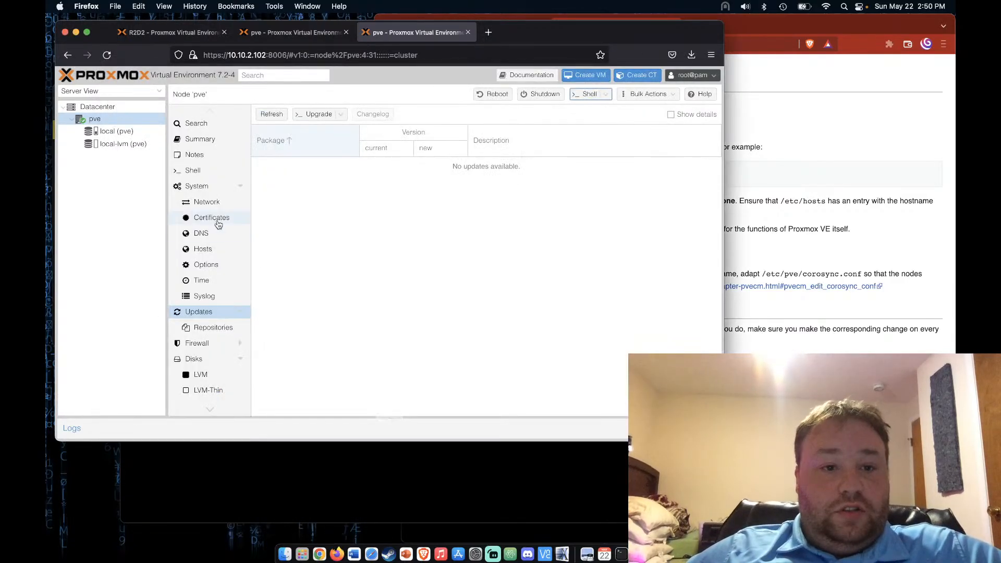
pyautogui.click(107, 55)
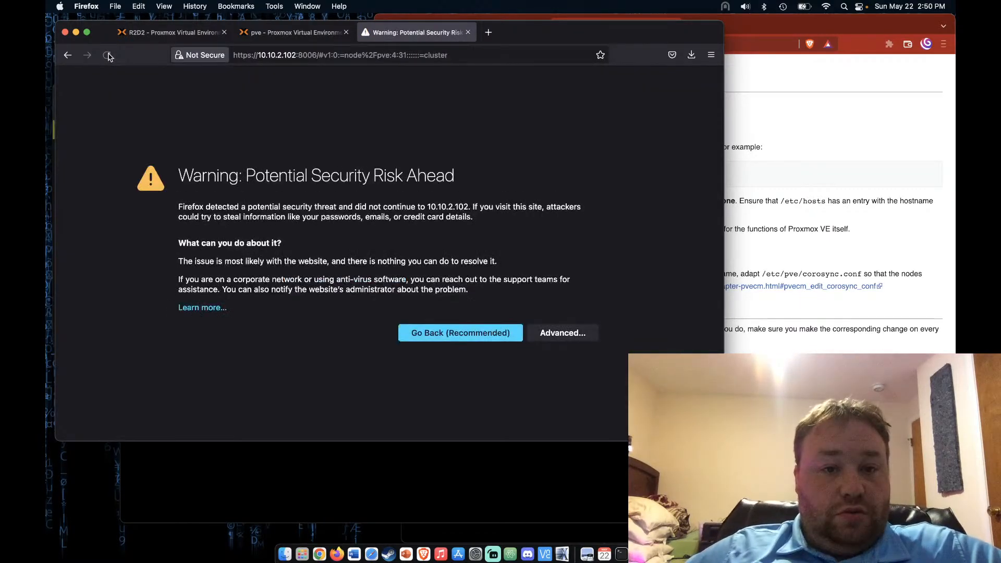
# Accept pve1's certificate warning and copy the cluster Join Information from pve
pyautogui.click(562, 332)
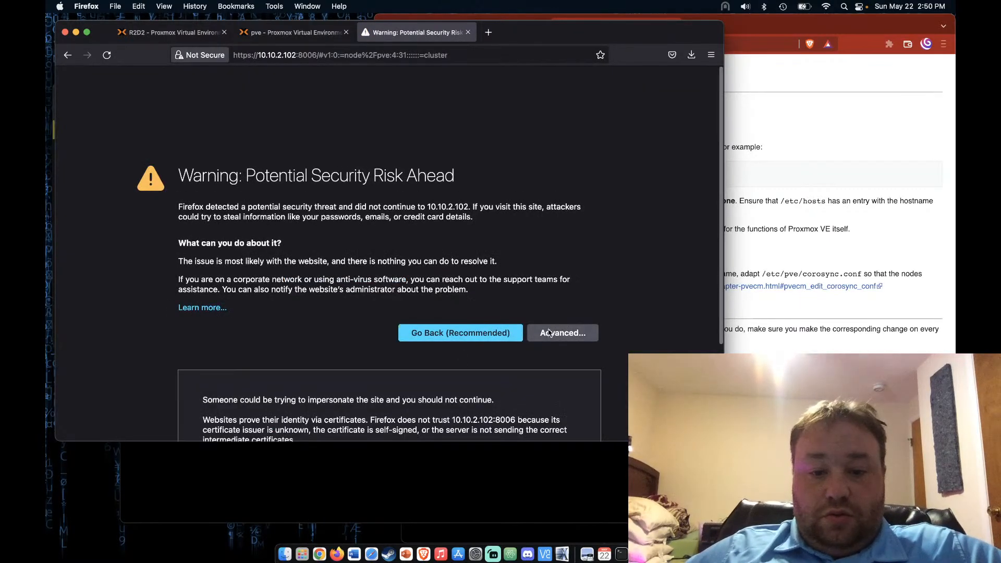
pyautogui.click(519, 401)
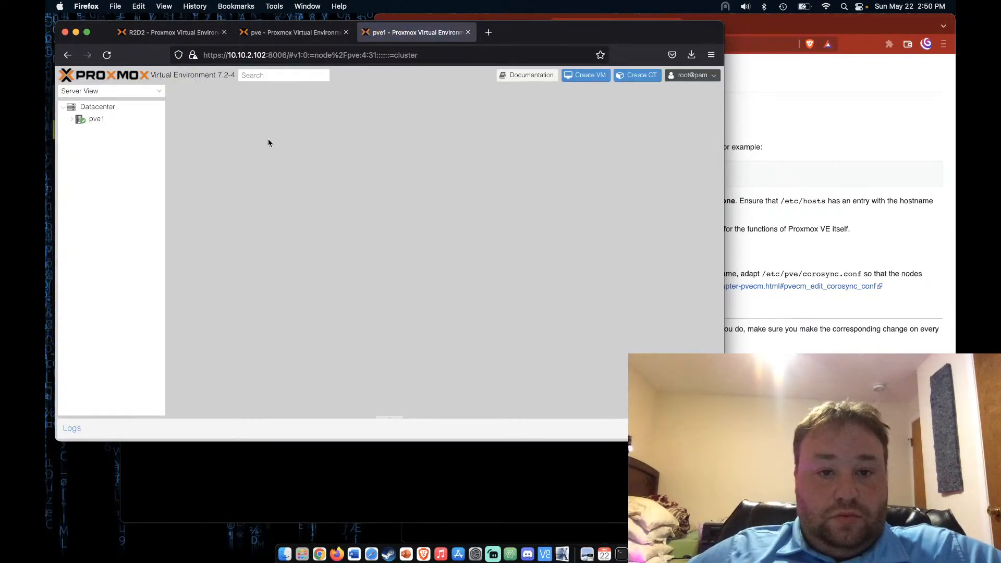
pyautogui.click(131, 107)
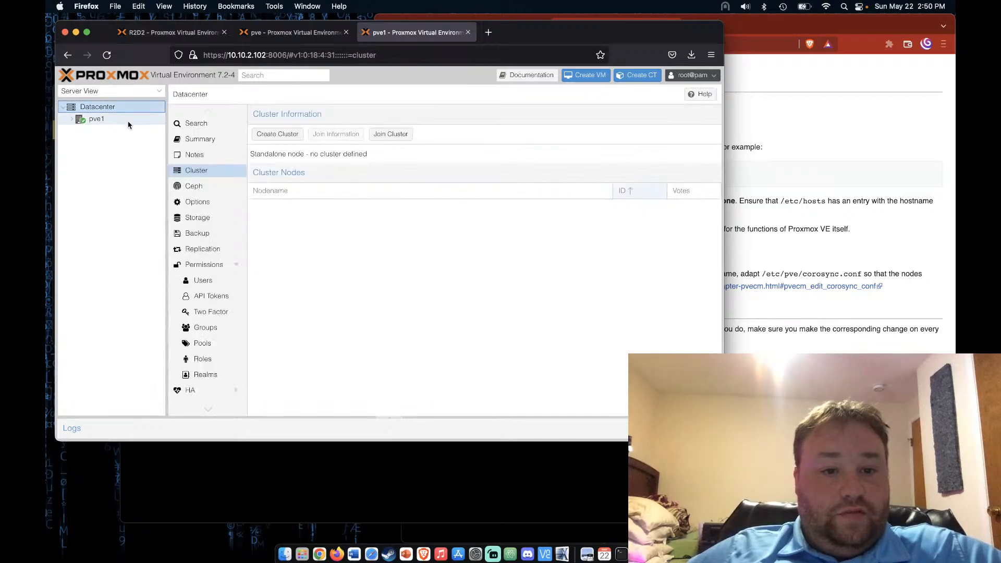
pyautogui.click(294, 32)
pyautogui.click(215, 311)
pyautogui.click(417, 33)
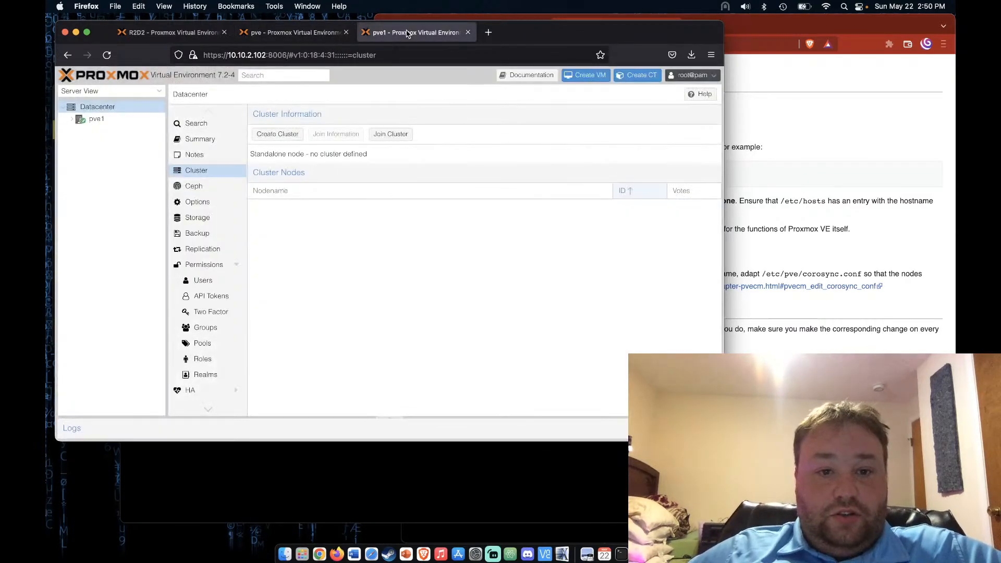
# Join pve1 to the cluster using the pasted join information and the peer's root password
pyautogui.click(392, 134)
pyautogui.press('super+v')
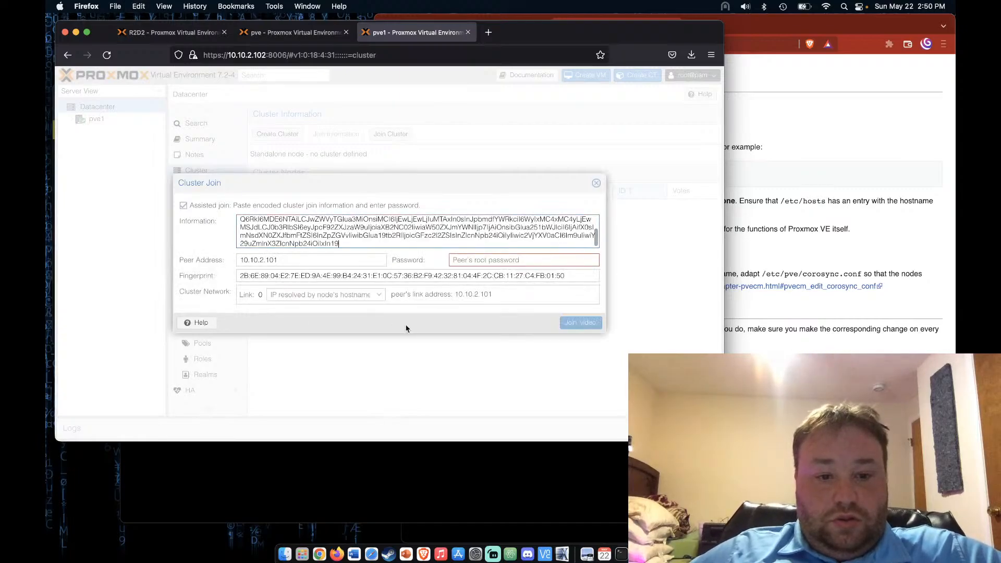
pyautogui.click(464, 260)
pyautogui.write('••••••')
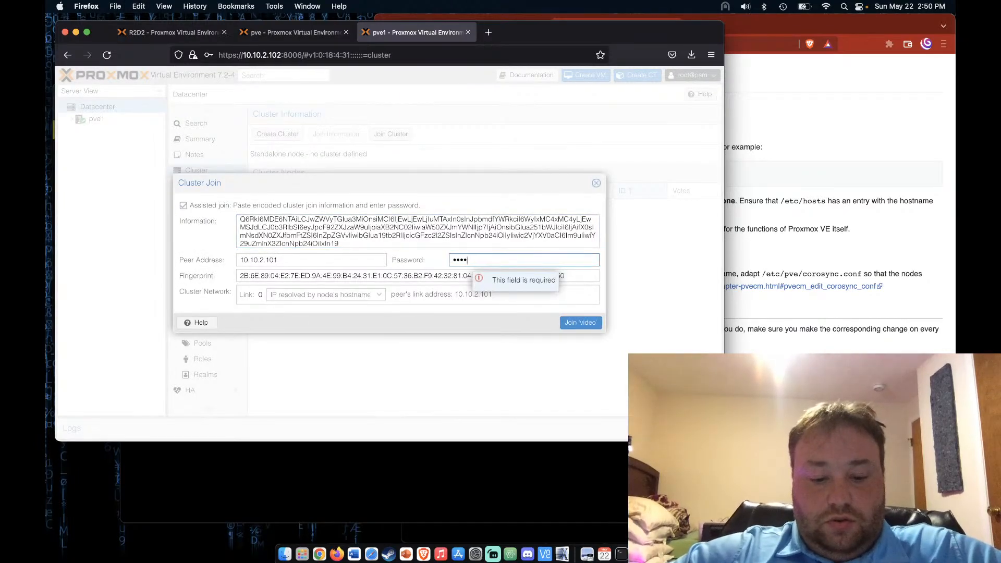
pyautogui.click(581, 322)
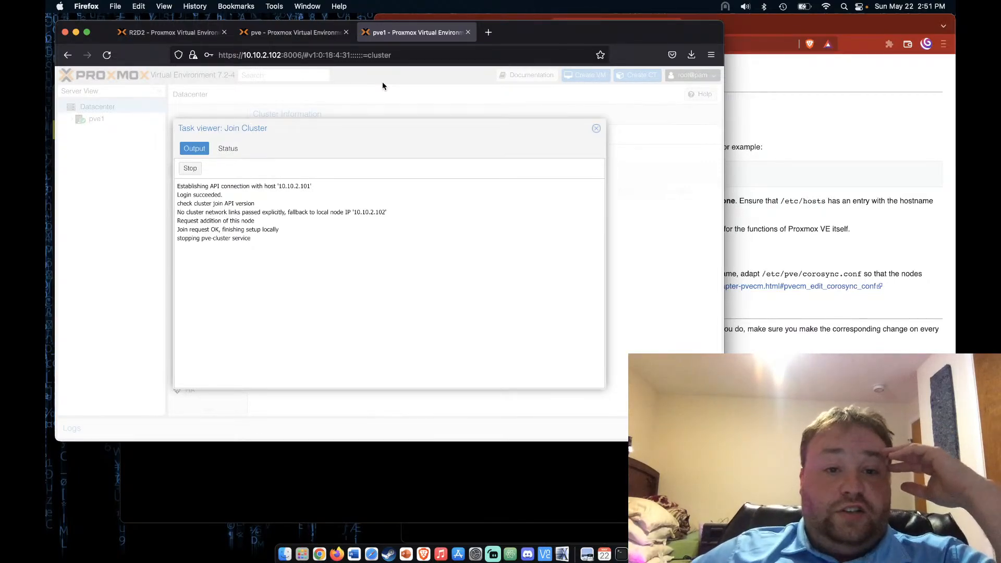
# Close pve's Join Information dialog and confirm pve1 now appears in the cluster tree
pyautogui.click(294, 36)
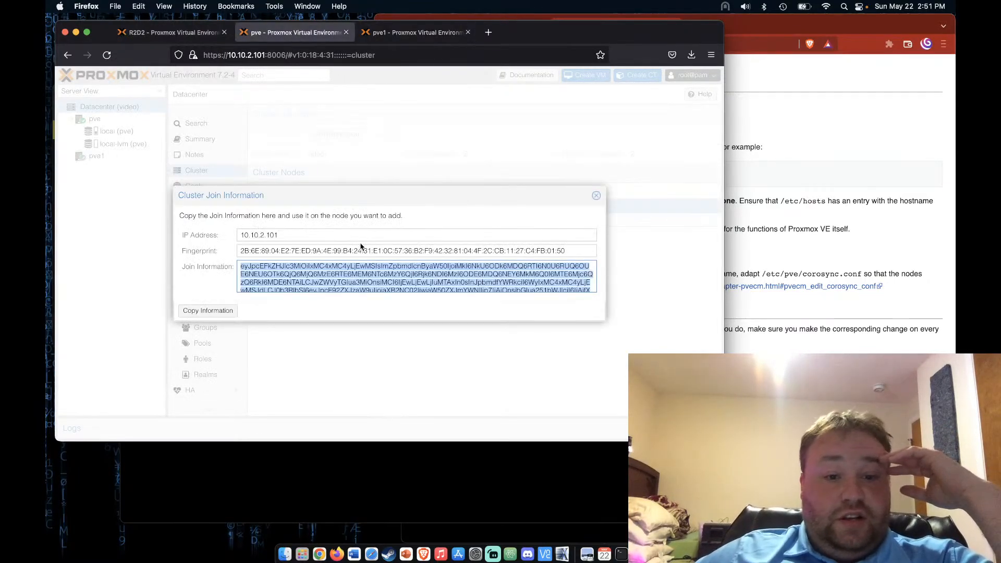
pyautogui.click(597, 196)
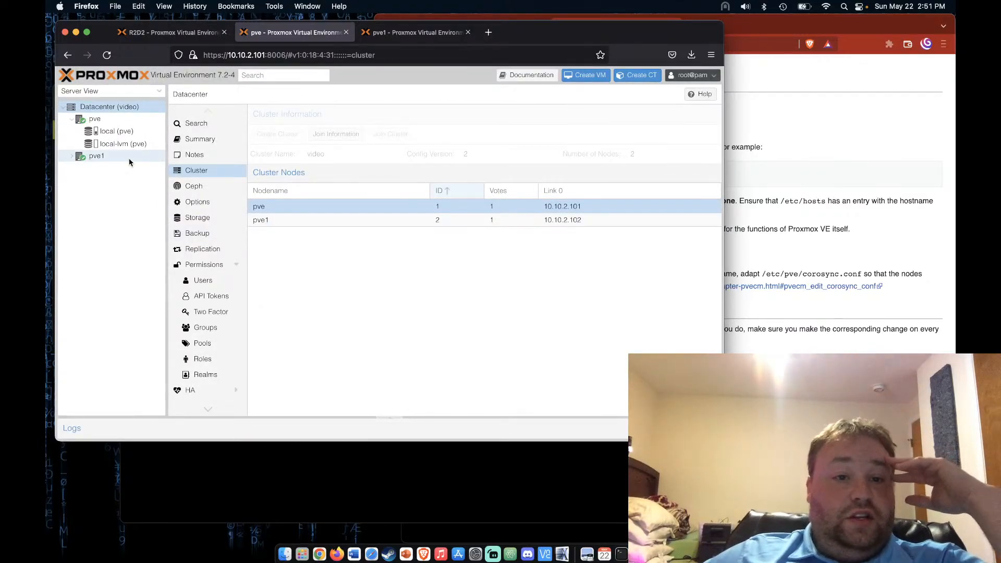
pyautogui.click(107, 118)
pyautogui.click(114, 153)
pyautogui.click(71, 156)
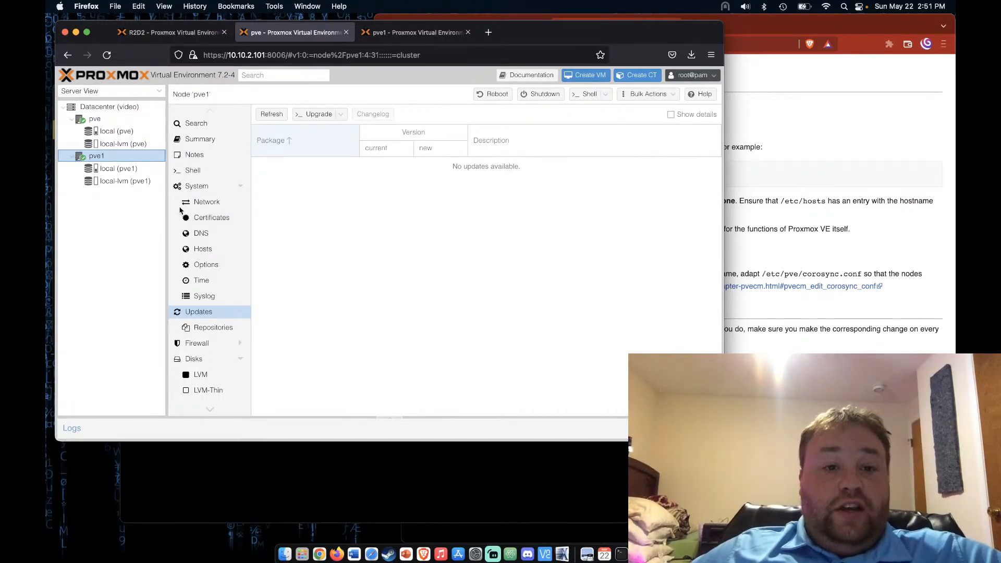
# Close the finished join task, accept pve1's certificate and log back in as root
pyautogui.click(431, 38)
pyautogui.click(594, 131)
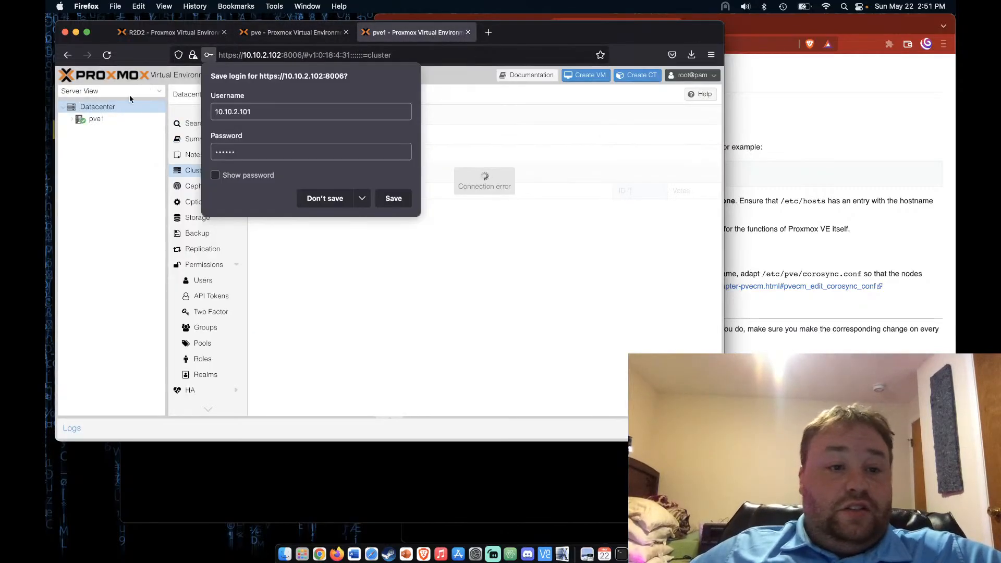
pyautogui.click(347, 205)
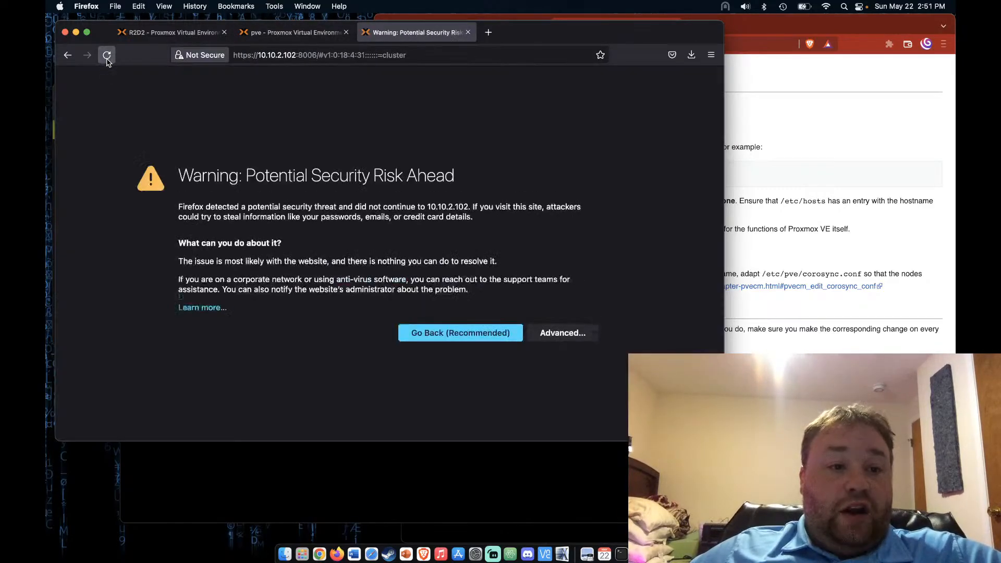
pyautogui.click(546, 329)
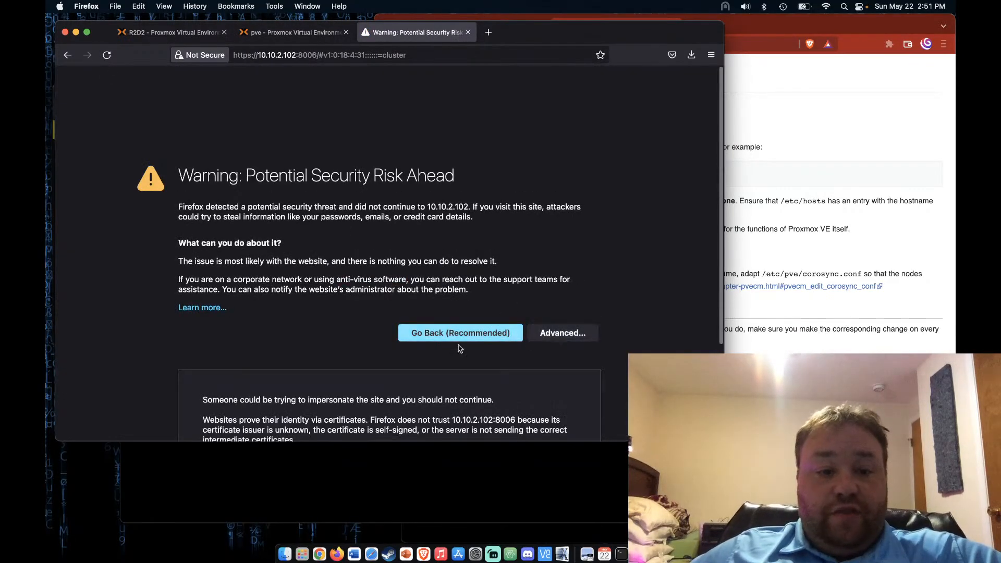
pyautogui.click(526, 403)
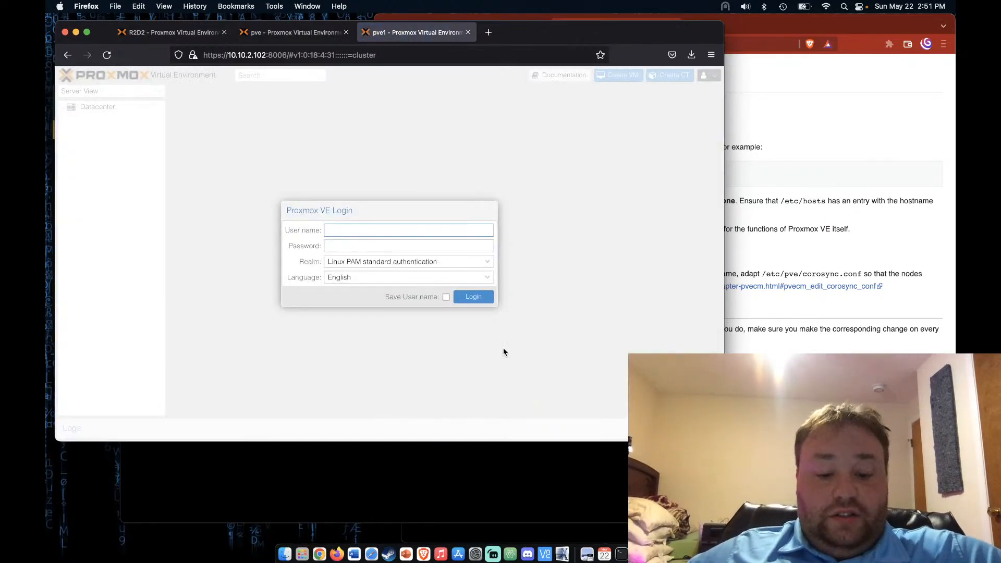
pyautogui.write('root')
pyautogui.press('Tab')
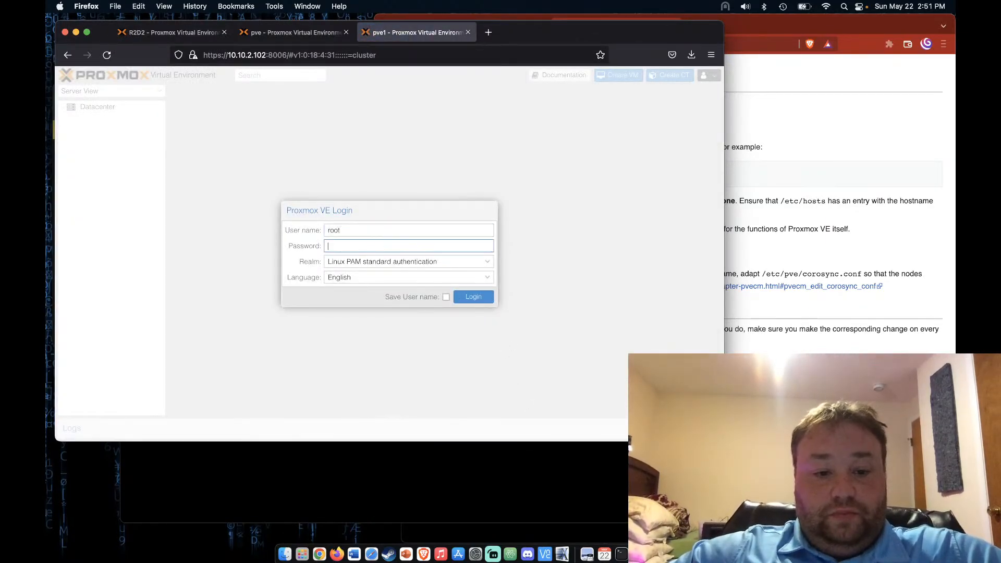
pyautogui.write('••')
pyautogui.press('BackSpace')
pyautogui.press('BackSpace')
pyautogui.write('••••••')
pyautogui.press('Return')
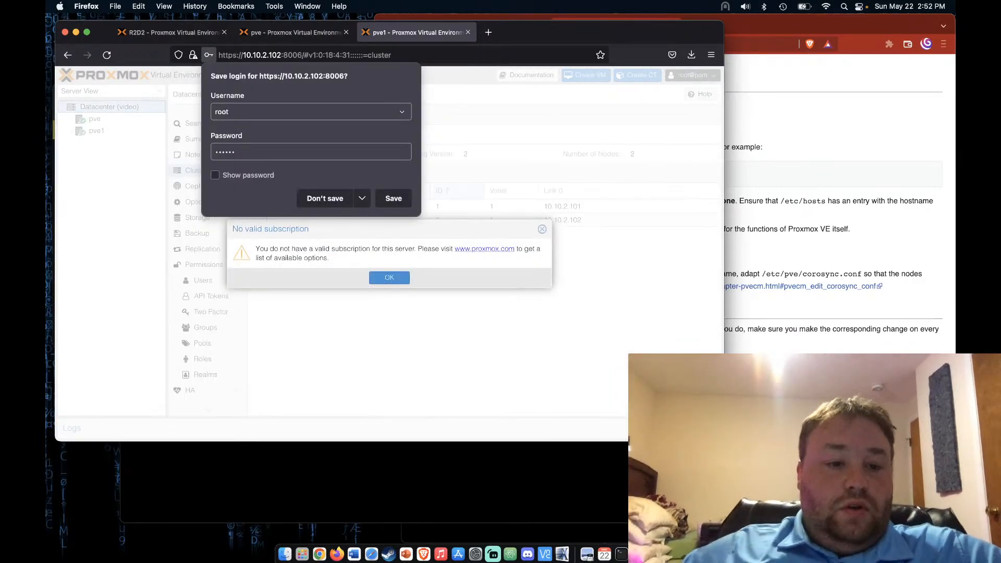
# Dismiss the login and subscription prompts, expand pve and pve1, and return to the renaming wiki page
pyautogui.click(326, 198)
pyautogui.click(389, 278)
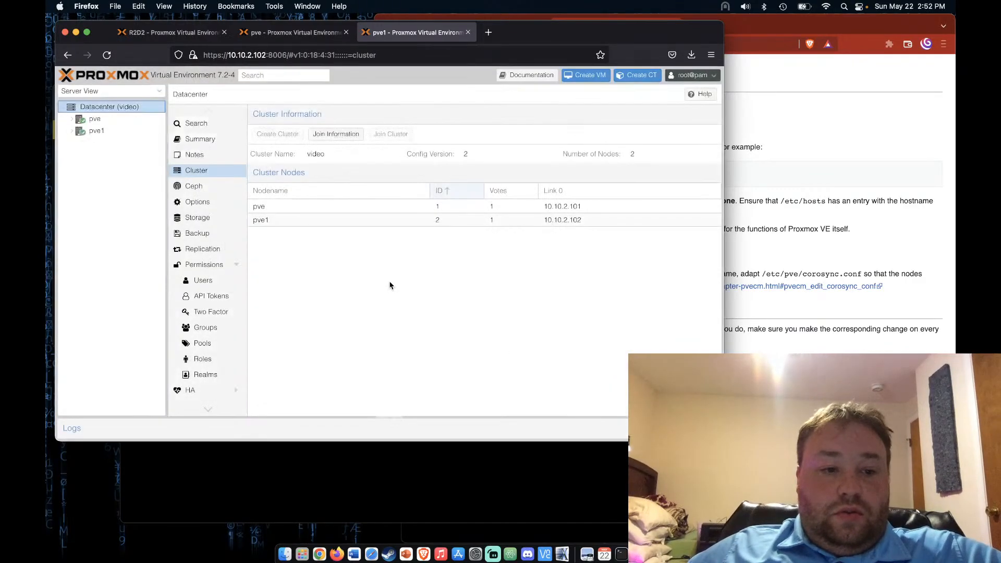
pyautogui.click(72, 119)
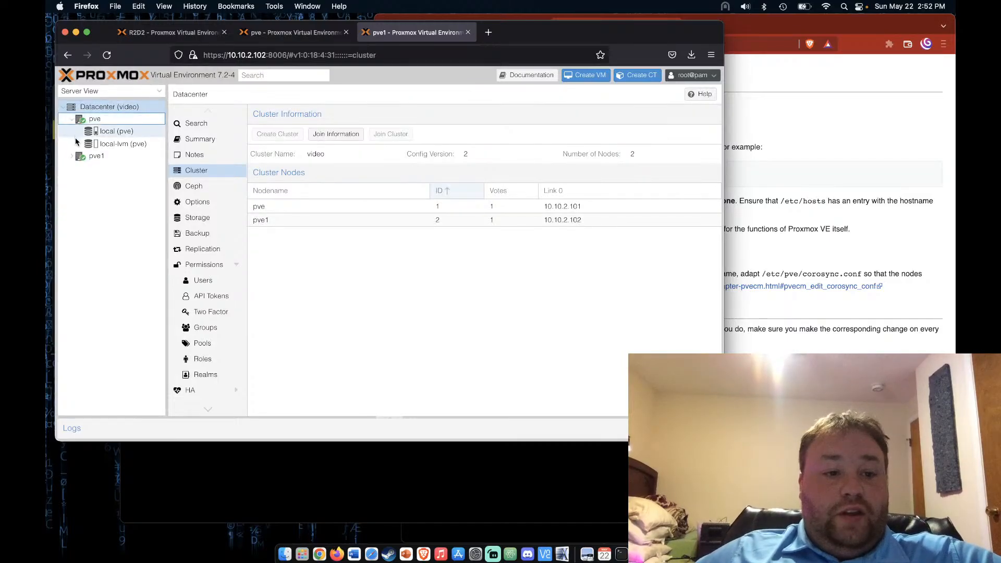
pyautogui.click(72, 157)
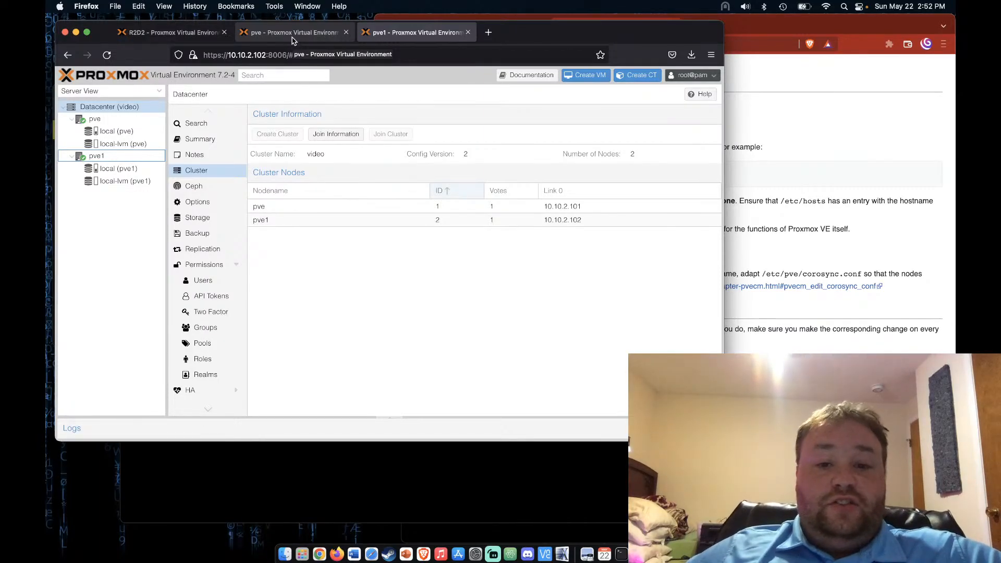
pyautogui.click(796, 270)
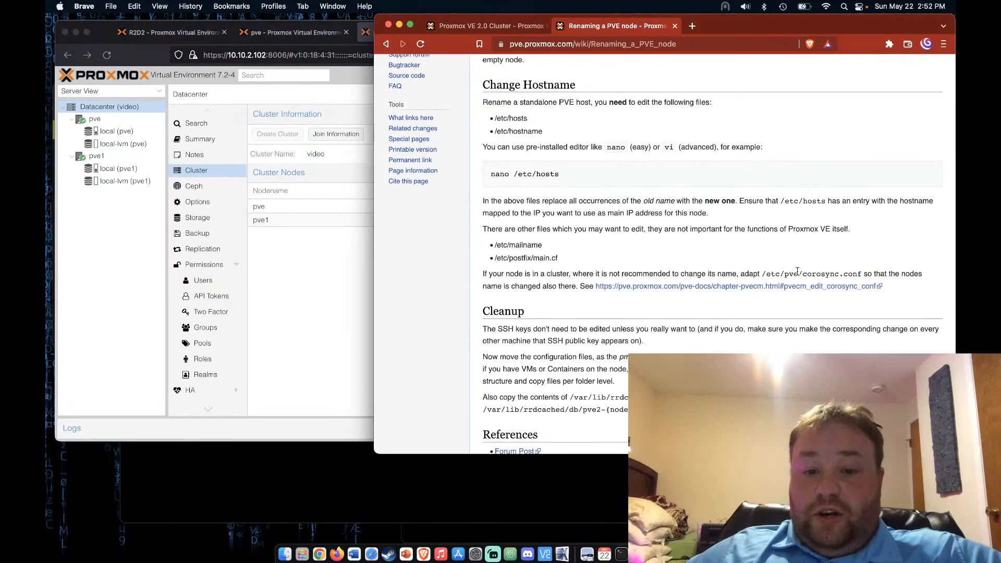
# Switch from the renaming article to the Proxmox VE 2.0 Cluster article
pyautogui.scroll(5, 797, 271)
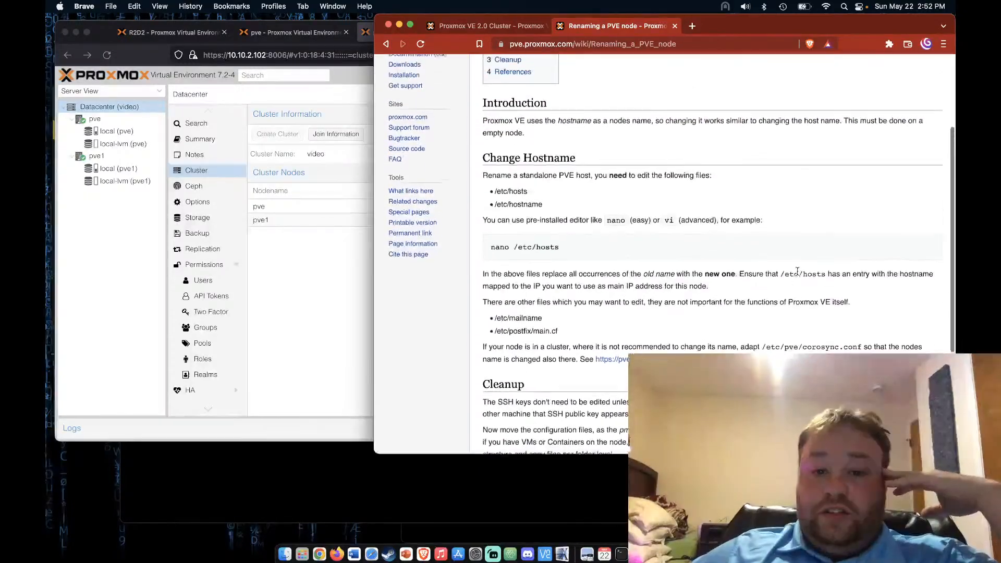
pyautogui.scroll(3, 796, 274)
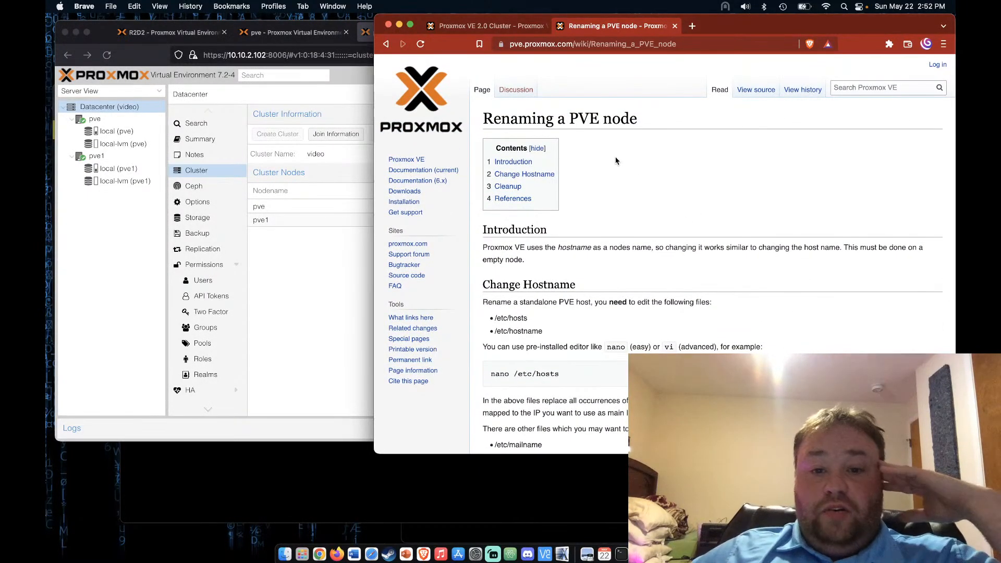
pyautogui.click(487, 25)
pyautogui.scroll(10, 632, 268)
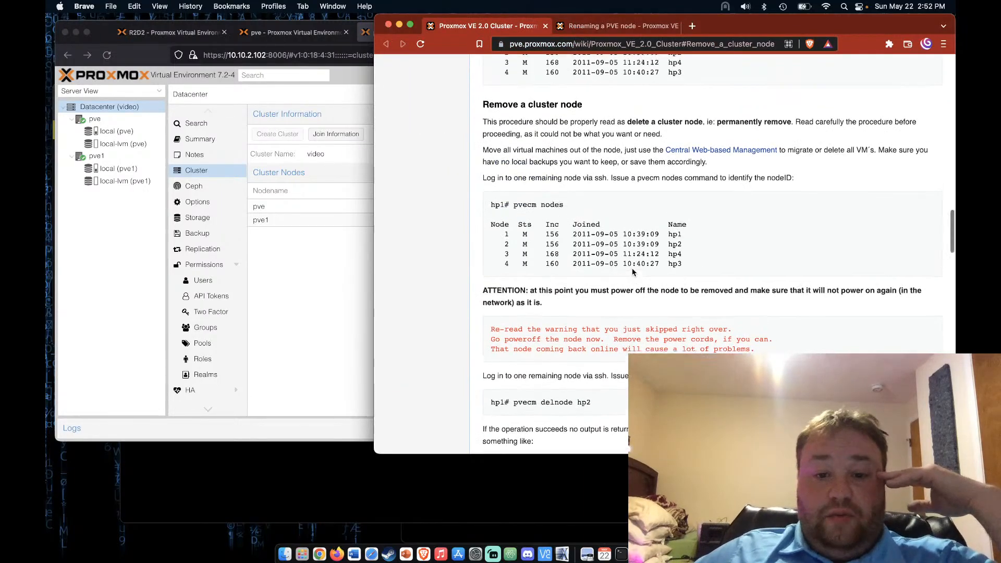
pyautogui.scroll(10, 633, 271)
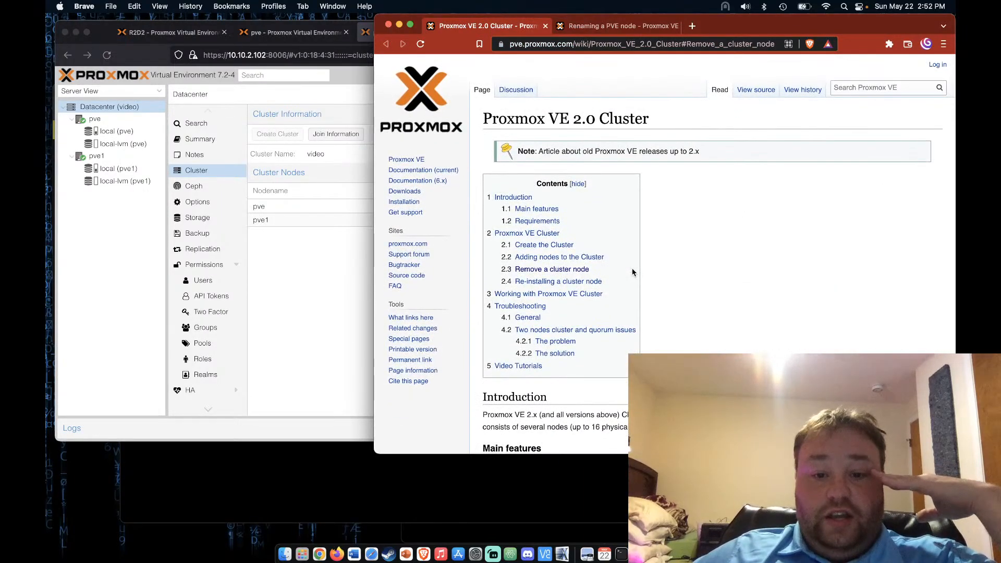
pyautogui.scroll(-10, 631, 268)
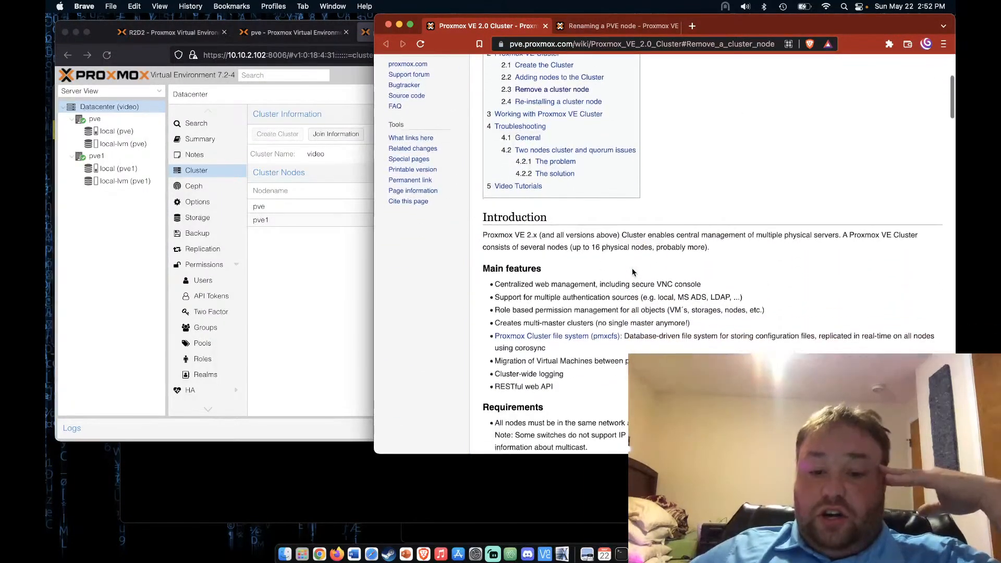
pyautogui.scroll(-5, 632, 270)
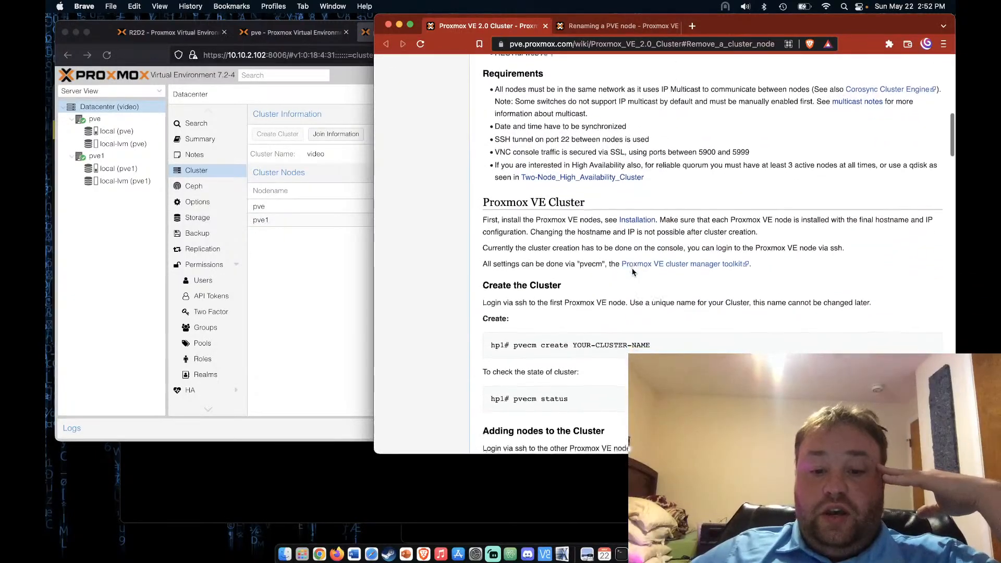
pyautogui.scroll(-5, 633, 271)
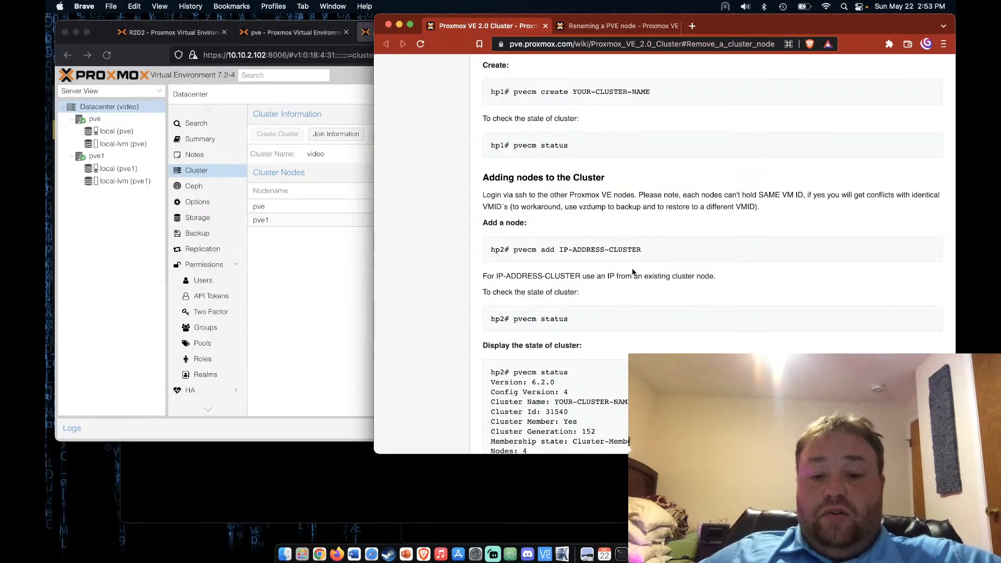
# Scroll to the 'Remove a cluster node' section and narrow the wiki window
pyautogui.scroll(-5, 632, 270)
pyautogui.scroll(-6, 632, 270)
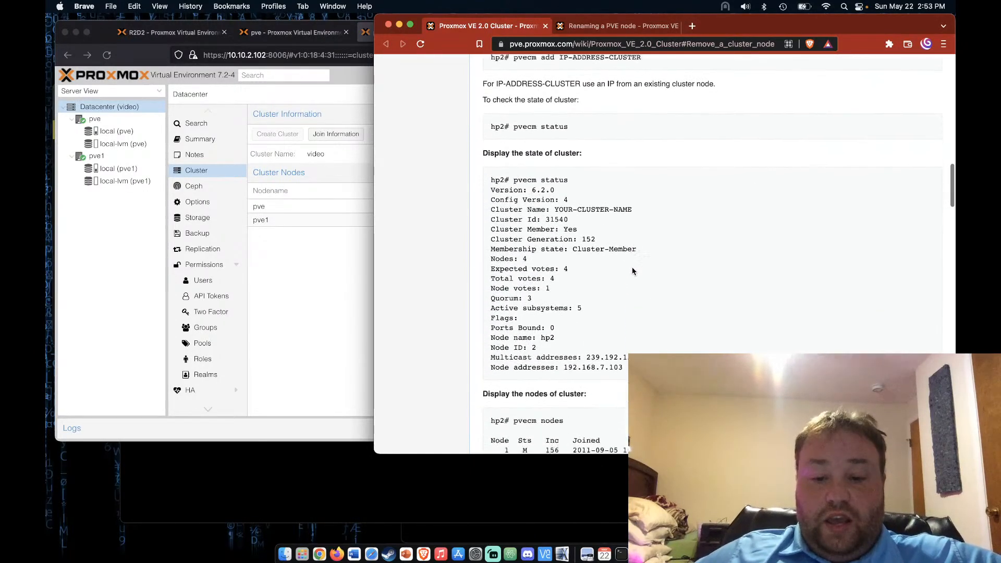
pyautogui.scroll(-3, 632, 269)
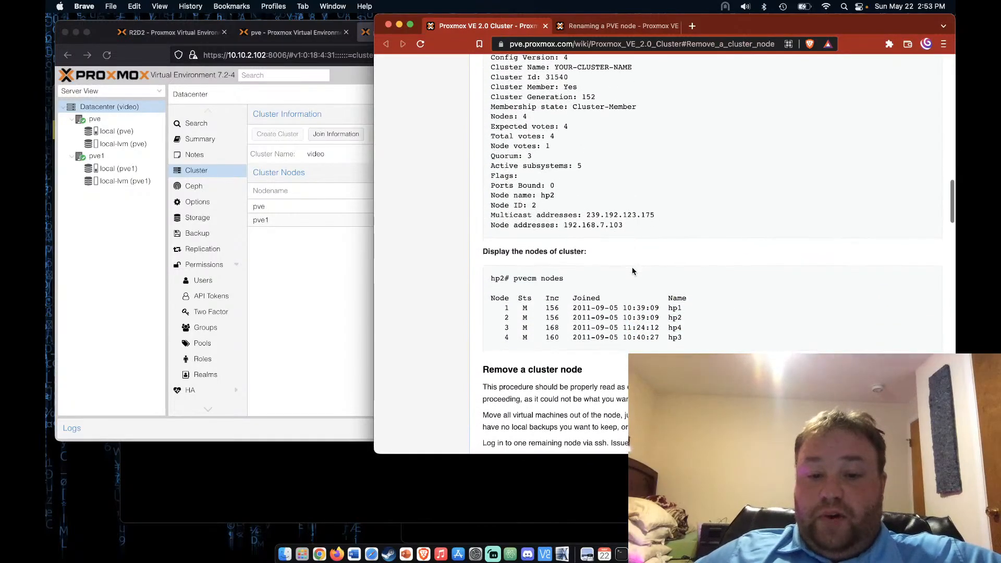
pyautogui.scroll(-3, 632, 270)
pyautogui.scroll(-5, 632, 270)
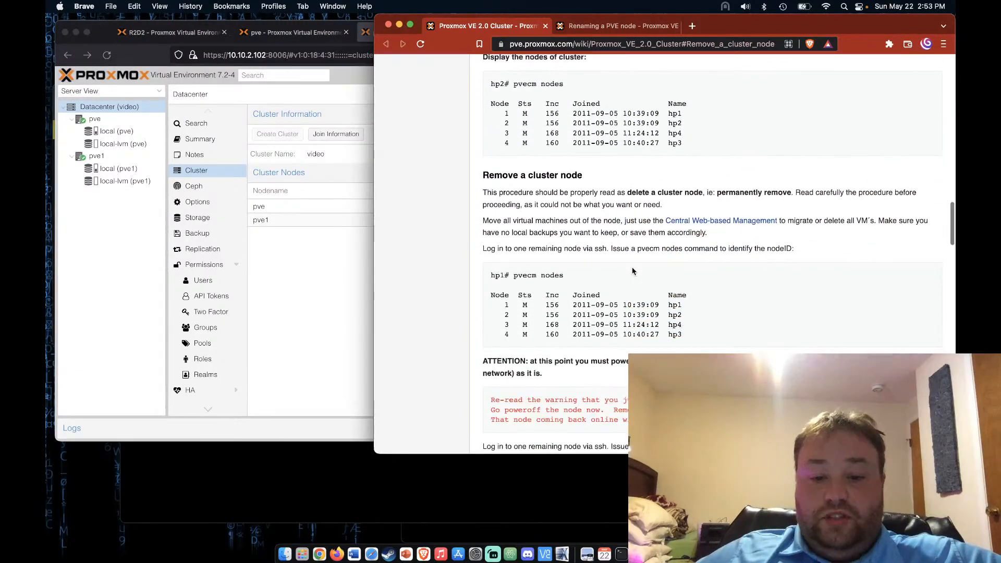
pyautogui.scroll(-1, 632, 268)
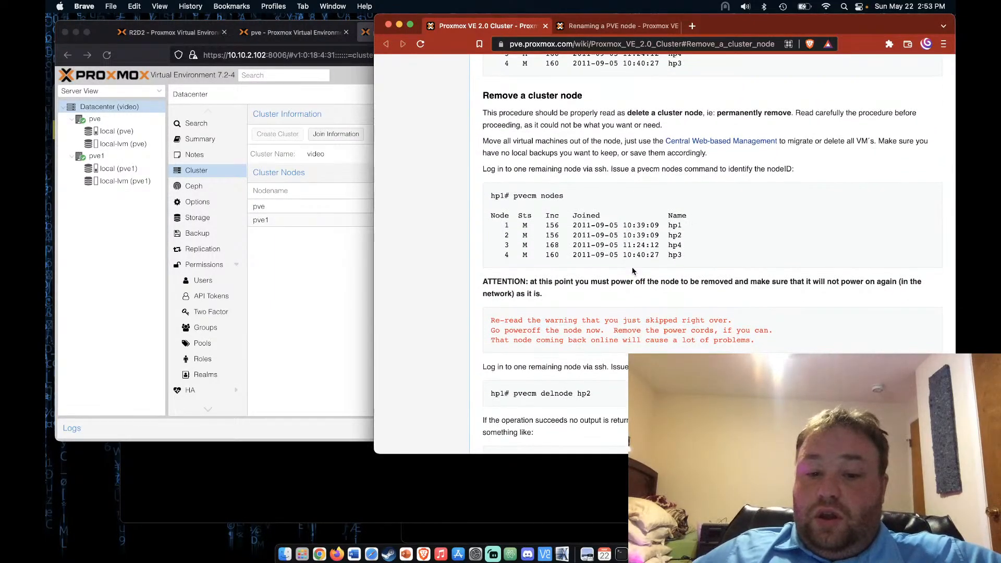
pyautogui.scroll(-4, 632, 270)
pyautogui.scroll(-1, 631, 271)
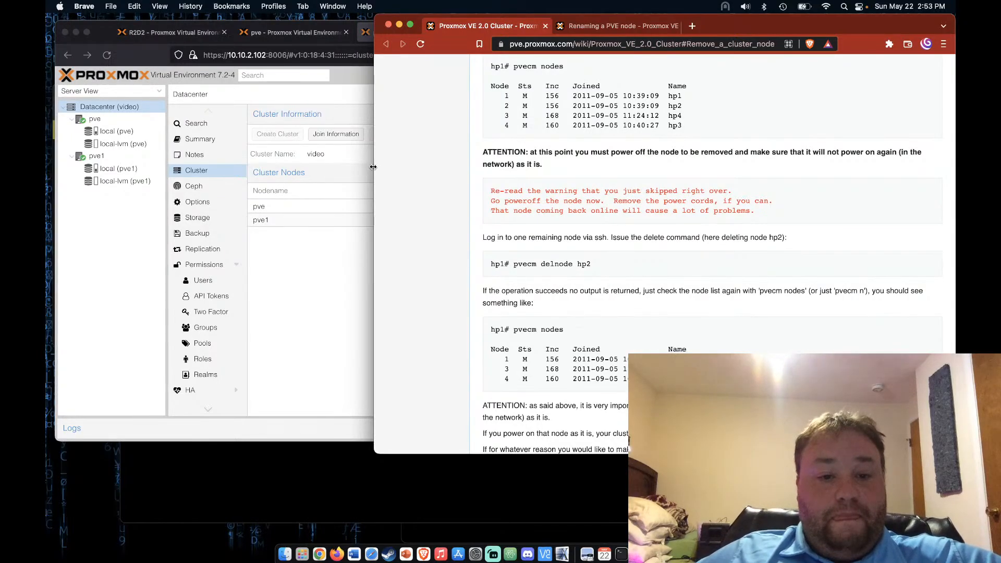
pyautogui.moveTo(374, 166); pyautogui.dragTo(514, 174)
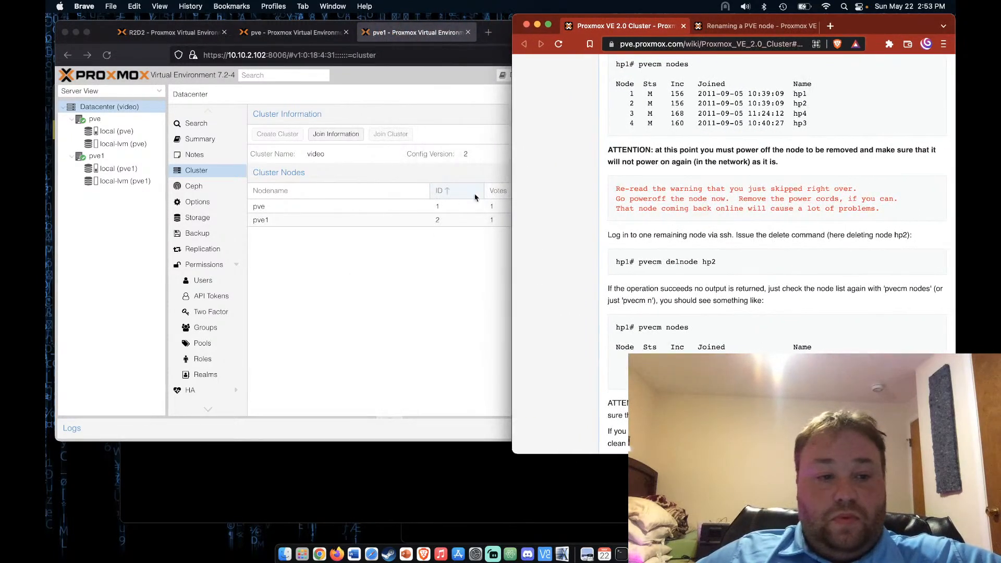
# Open node pve's Updates page, showing no updates available, then go back to the wiki
pyautogui.click(385, 305)
pyautogui.click(131, 120)
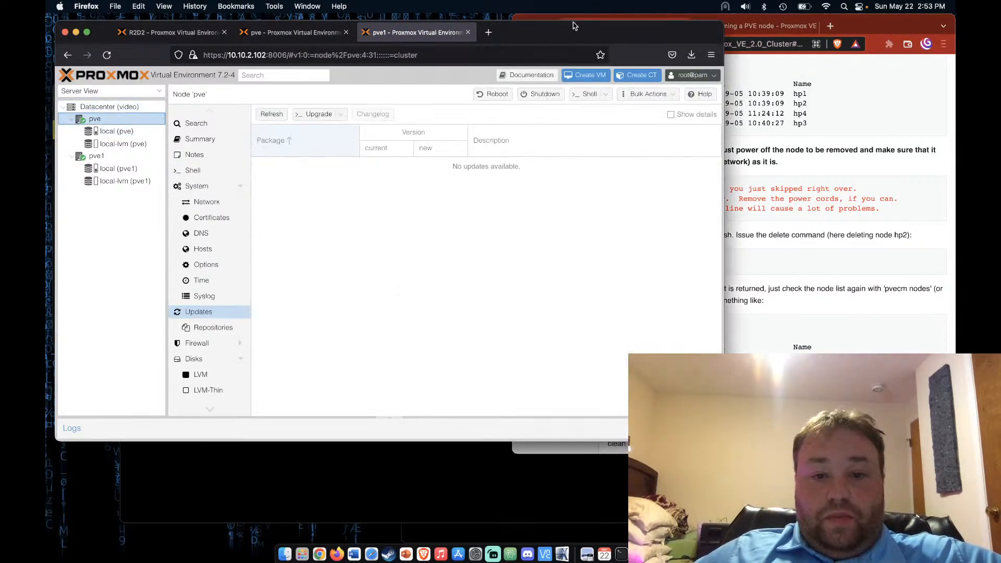
pyautogui.moveTo(584, 31)
pyautogui.mouseDown()
pyautogui.moveTo(551, 28)
pyautogui.moveTo(581, 27)
pyautogui.mouseUp()
pyautogui.click(822, 314)
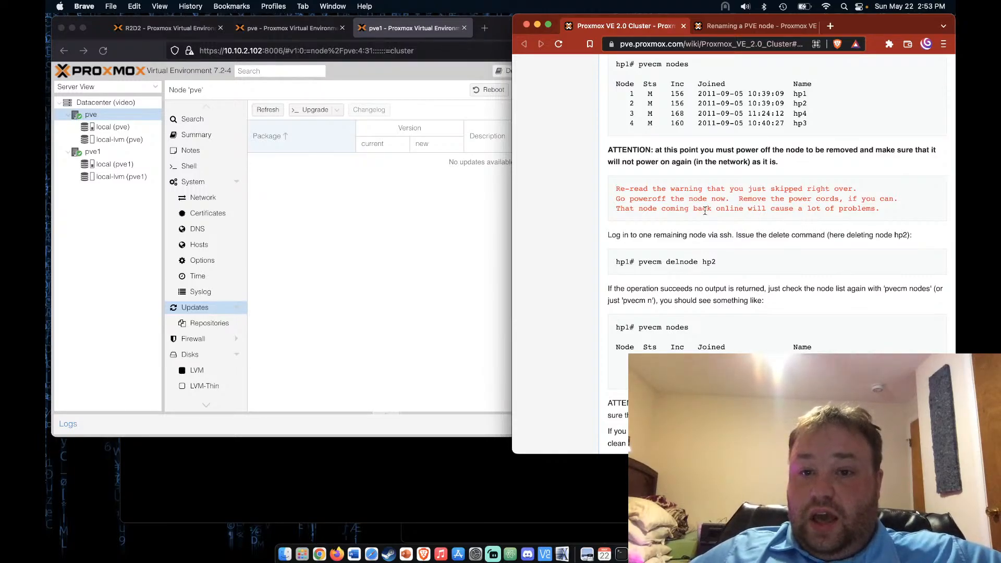
pyautogui.scroll(1, 704, 208)
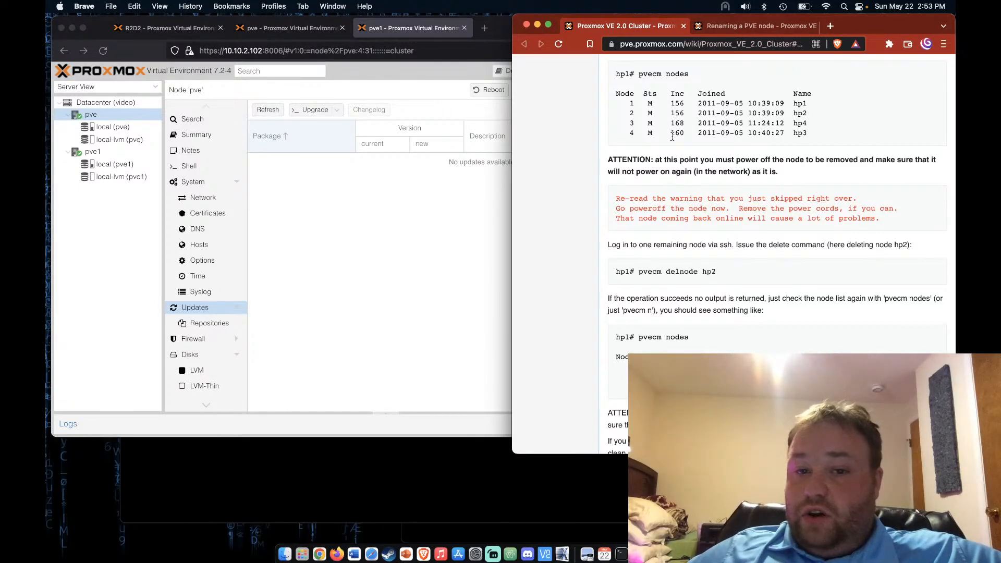
# Open a shell on pve1 and close the stray prxmox2 and proxmox VM consoles
pyautogui.click(406, 230)
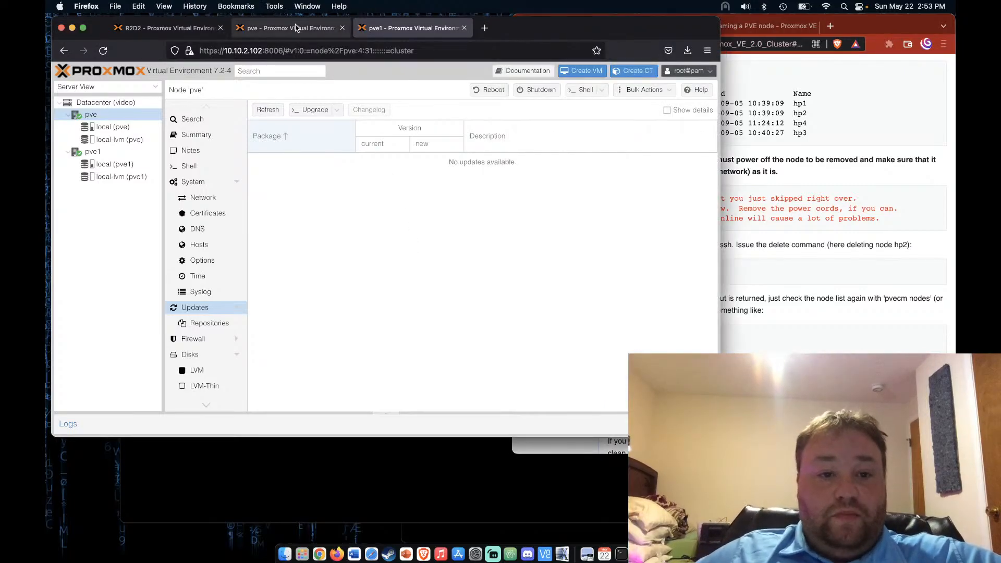
pyautogui.click(323, 29)
pyautogui.click(585, 90)
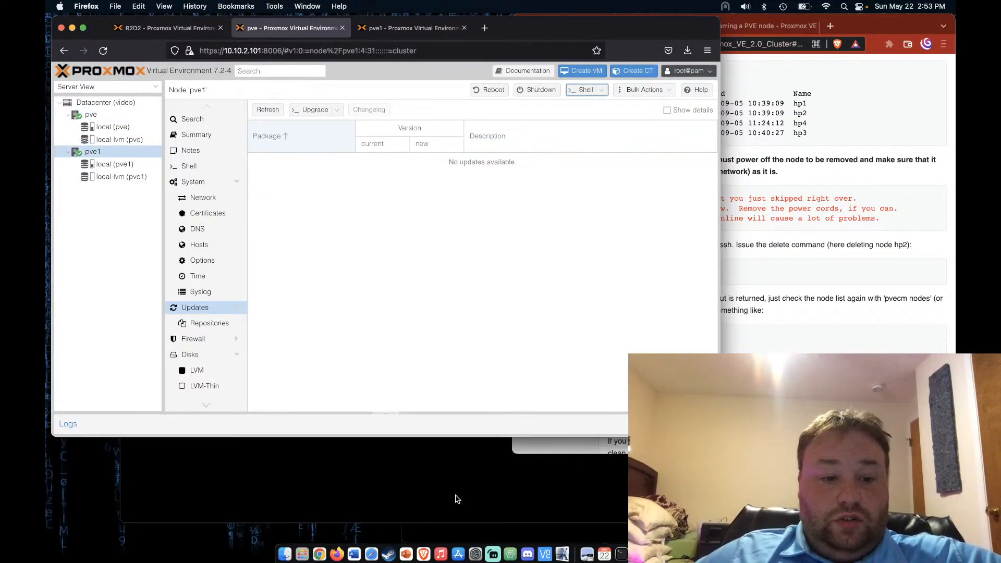
pyautogui.click(534, 497)
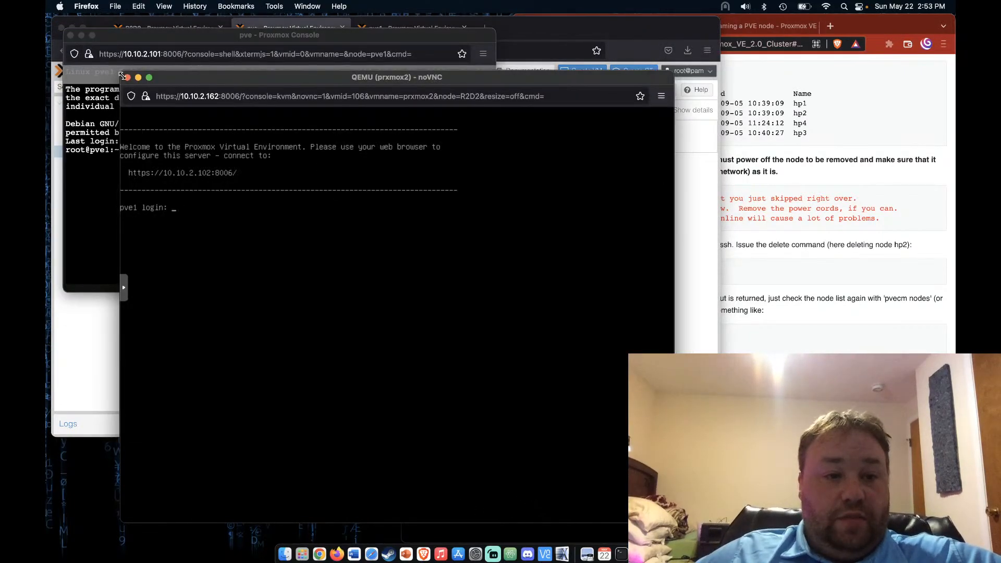
pyautogui.click(127, 77)
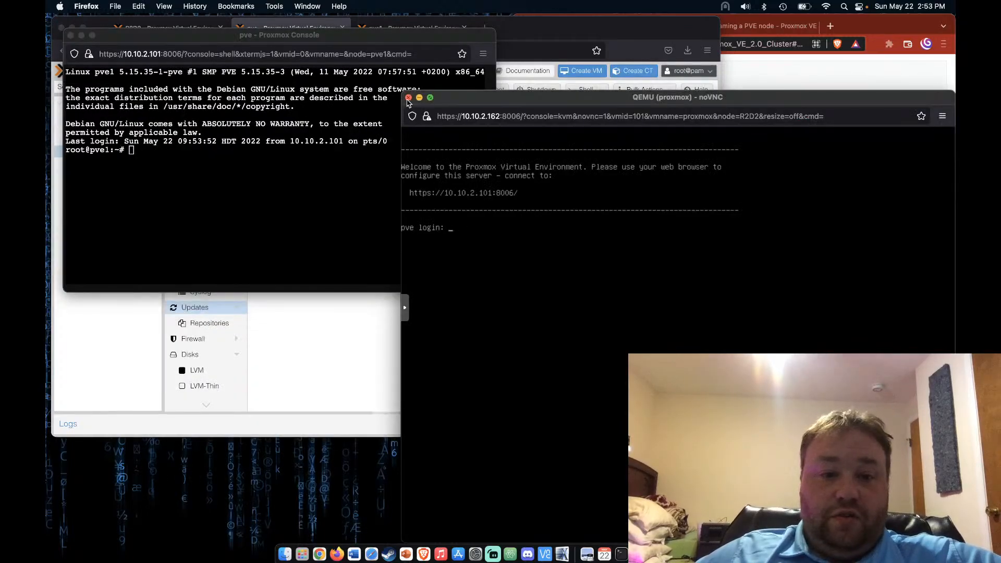
pyautogui.click(408, 98)
pyautogui.moveTo(401, 35); pyautogui.dragTo(394, 254)
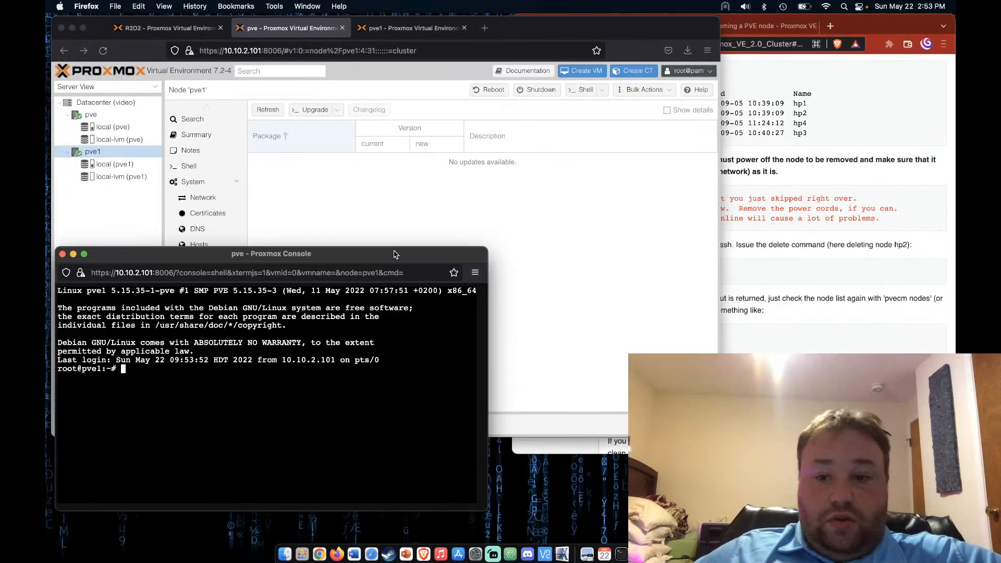
# Run 'pvecm nodes' from the wiki in pve1's shell, screenshot the pve/pve1 listing, and return to pve
pyautogui.click(889, 282)
pyautogui.moveTo(639, 74); pyautogui.dragTo(689, 73)
pyautogui.press('super+c')
pyautogui.click(263, 392)
pyautogui.press('super+v')
pyautogui.press('Return')
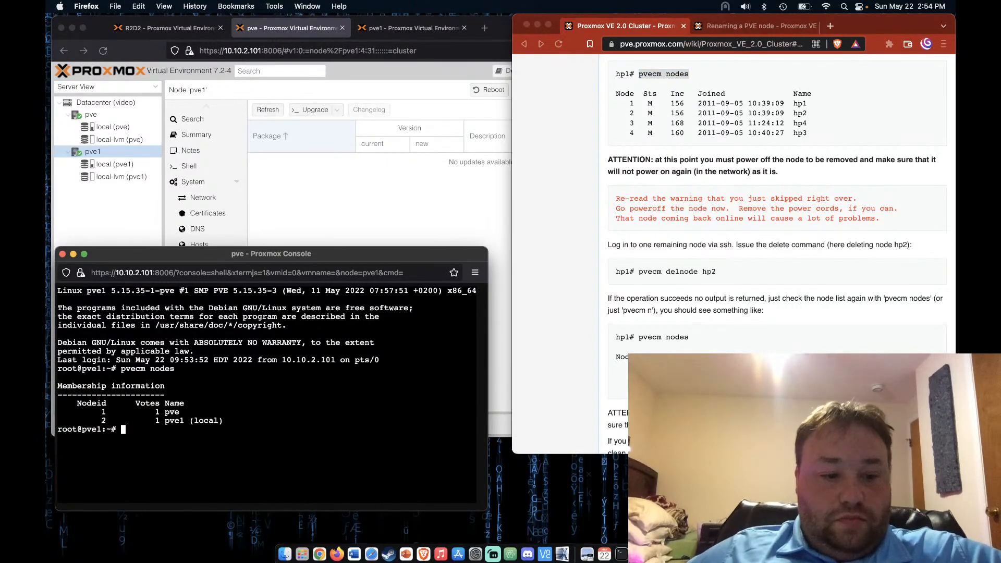
pyautogui.press('super+shift+4')
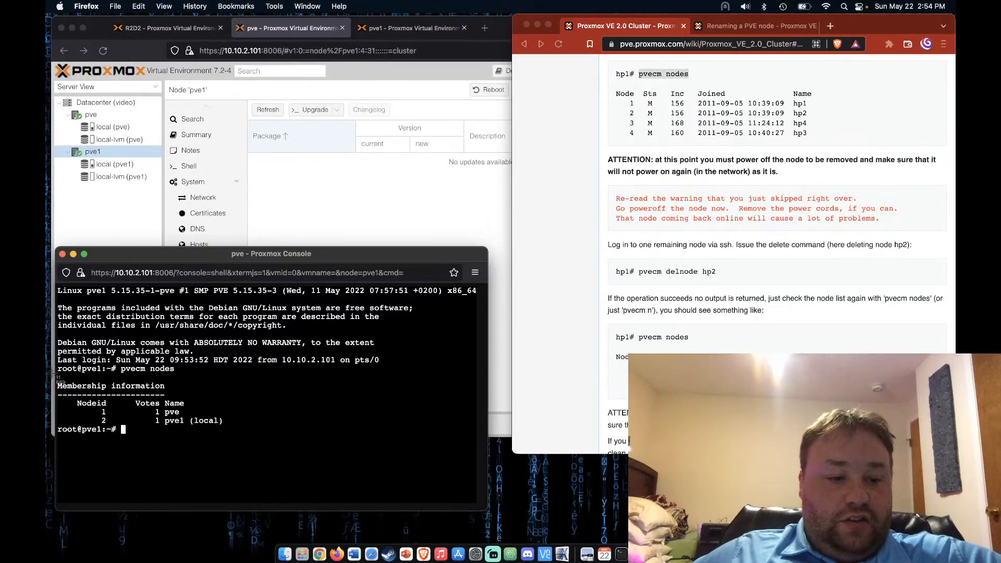
pyautogui.moveTo(58, 381); pyautogui.dragTo(254, 452)
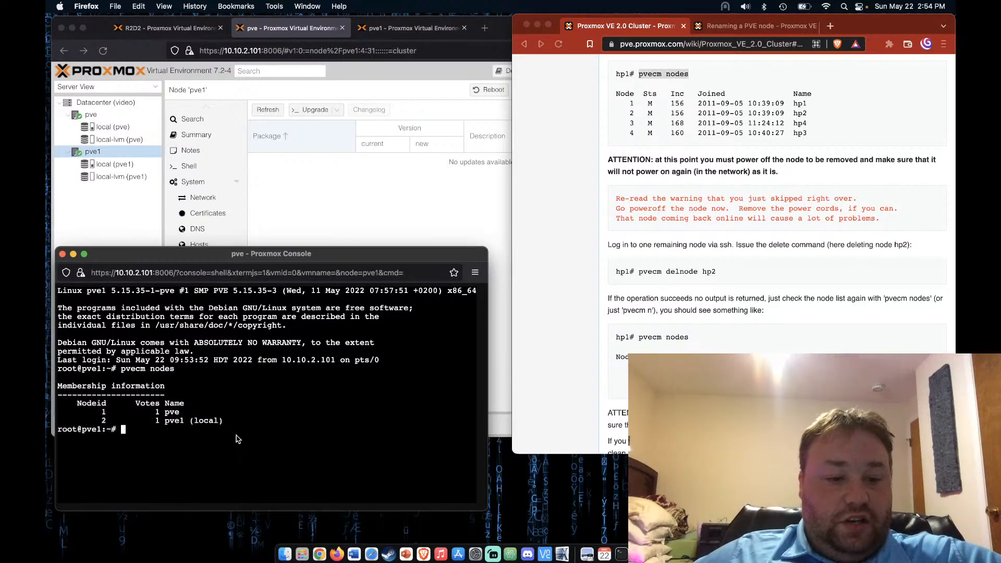
pyautogui.click(375, 235)
pyautogui.click(392, 28)
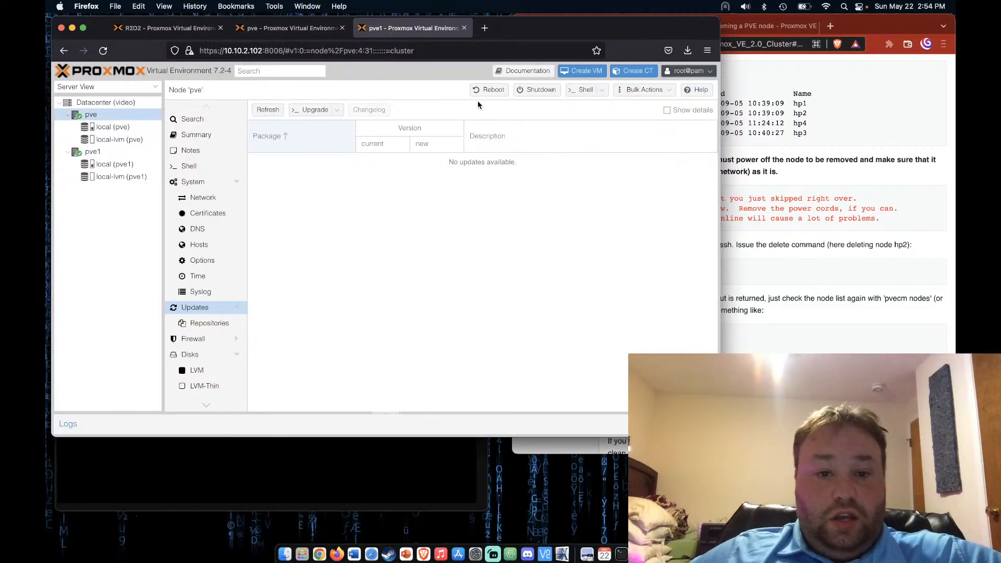
# Shut down node pve and continue reading the wiki's node-removal steps
pyautogui.click(536, 92)
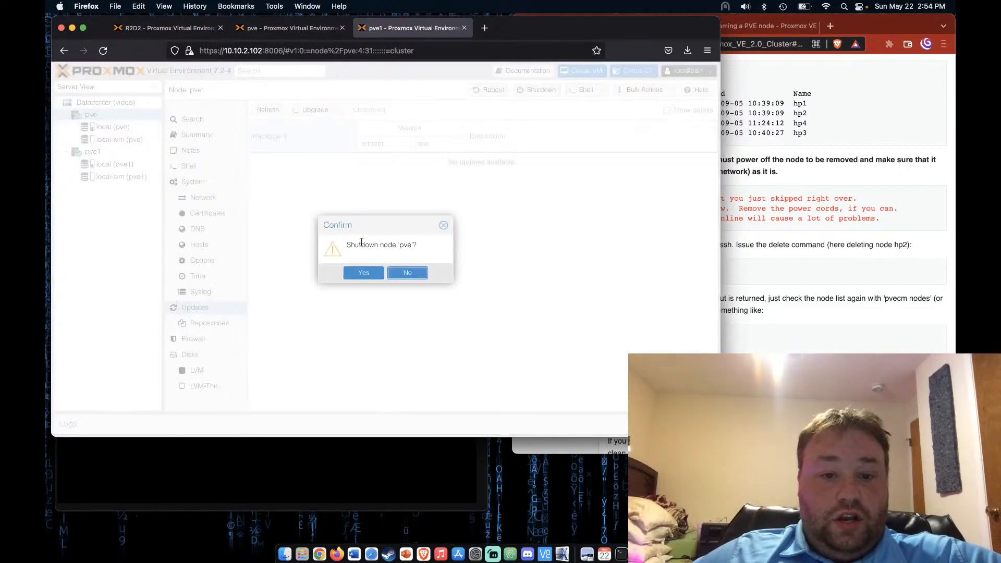
pyautogui.click(367, 274)
pyautogui.click(821, 292)
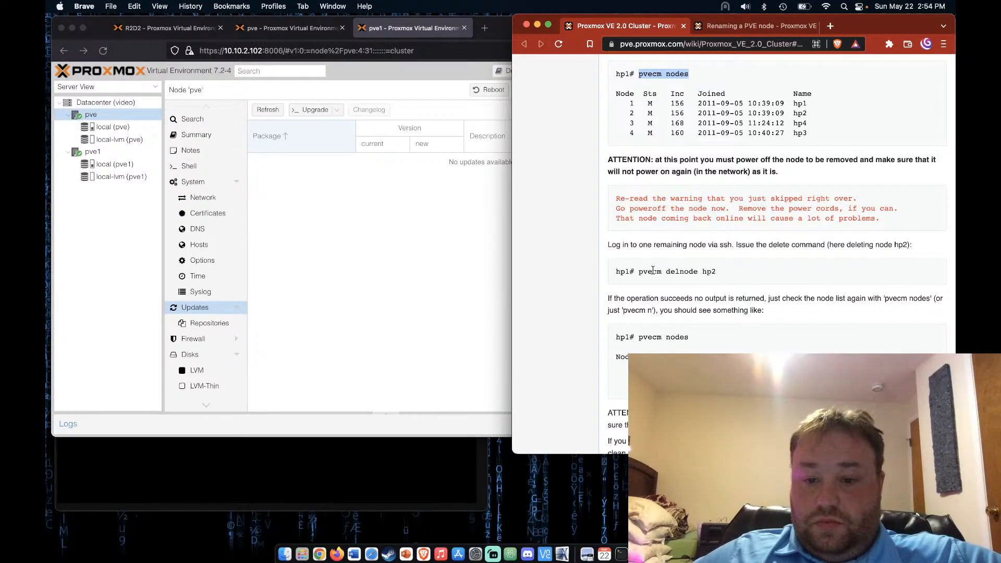
pyautogui.scroll(-2, 653, 270)
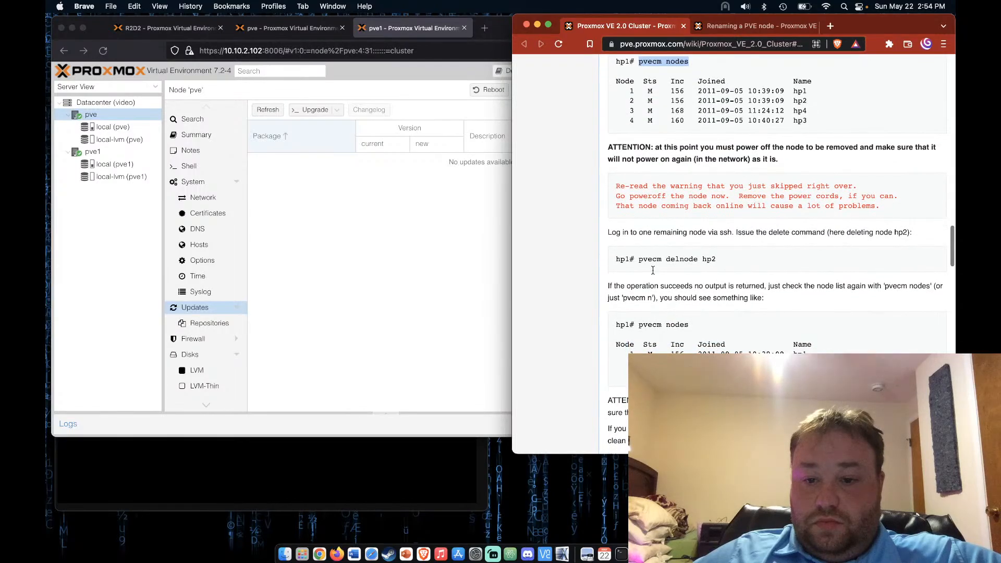
pyautogui.scroll(-1, 652, 270)
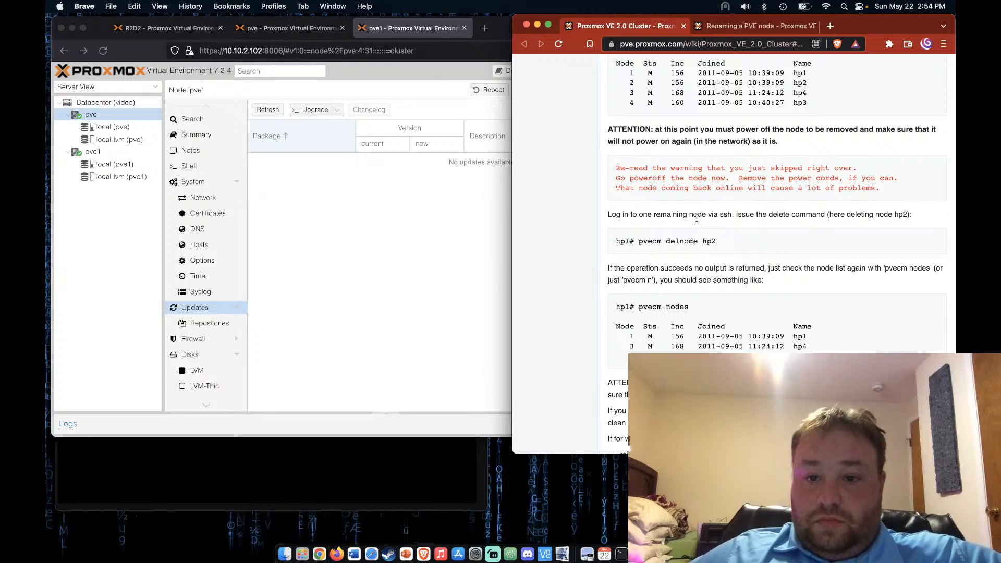
# Reload the pve and pve1 management pages so pve shows offline, and select pve1
pyautogui.click(371, 356)
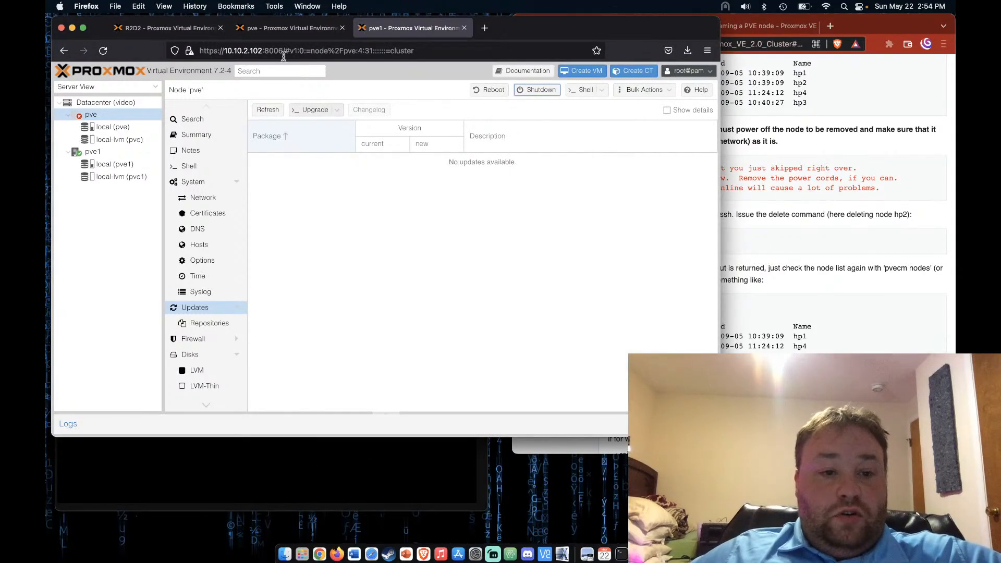
pyautogui.click(284, 27)
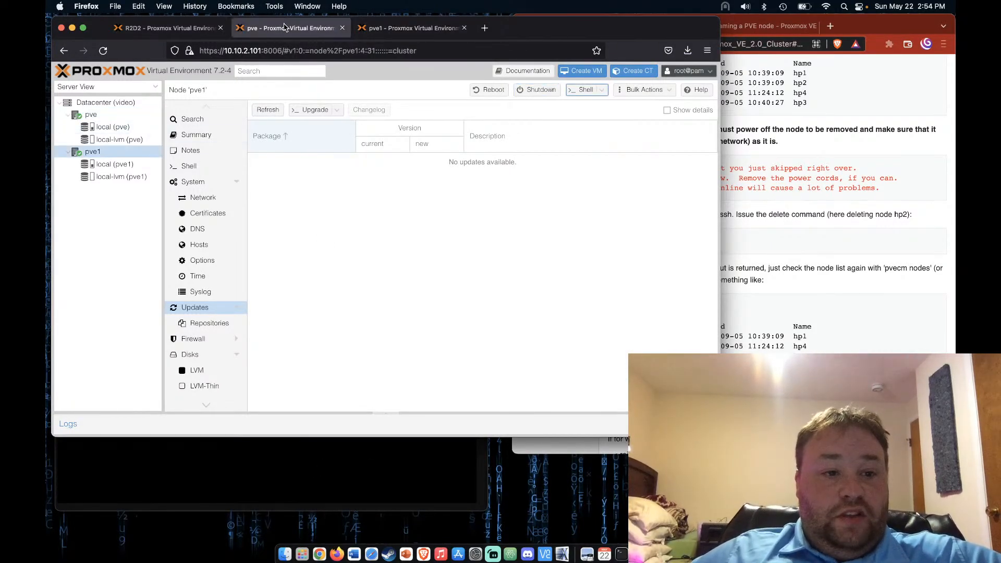
pyautogui.click(102, 51)
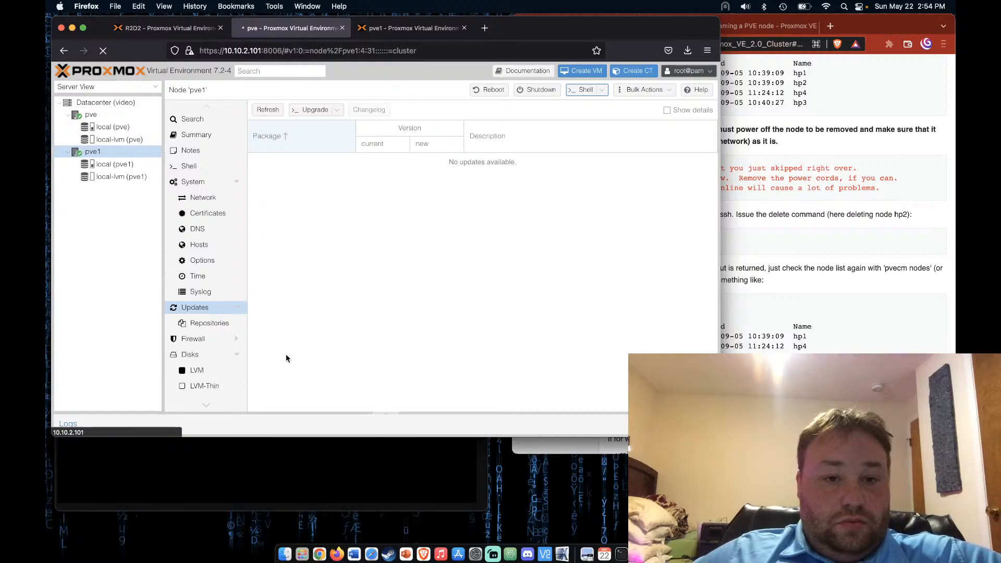
pyautogui.click(319, 455)
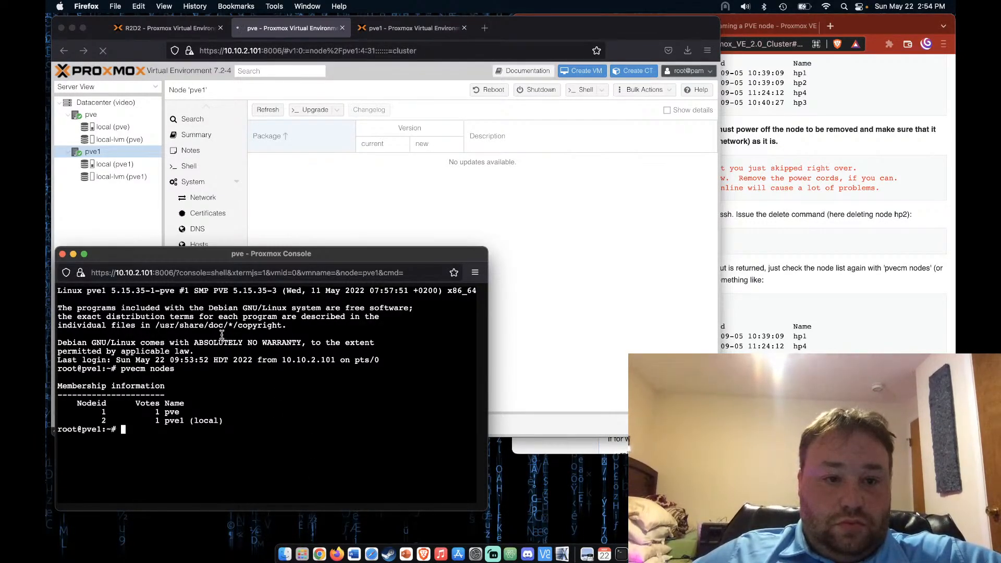
pyautogui.click(355, 167)
pyautogui.click(409, 27)
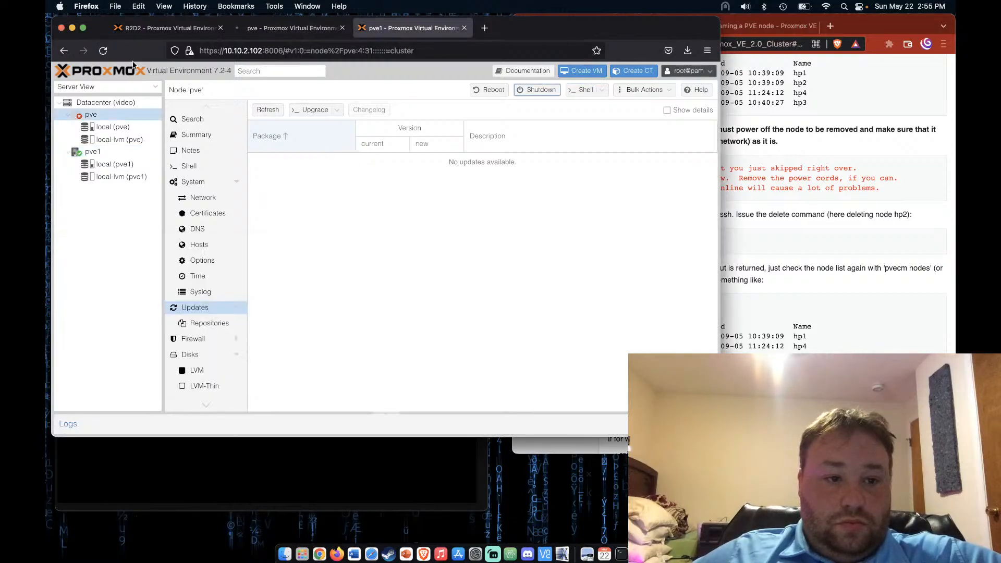
pyautogui.click(102, 52)
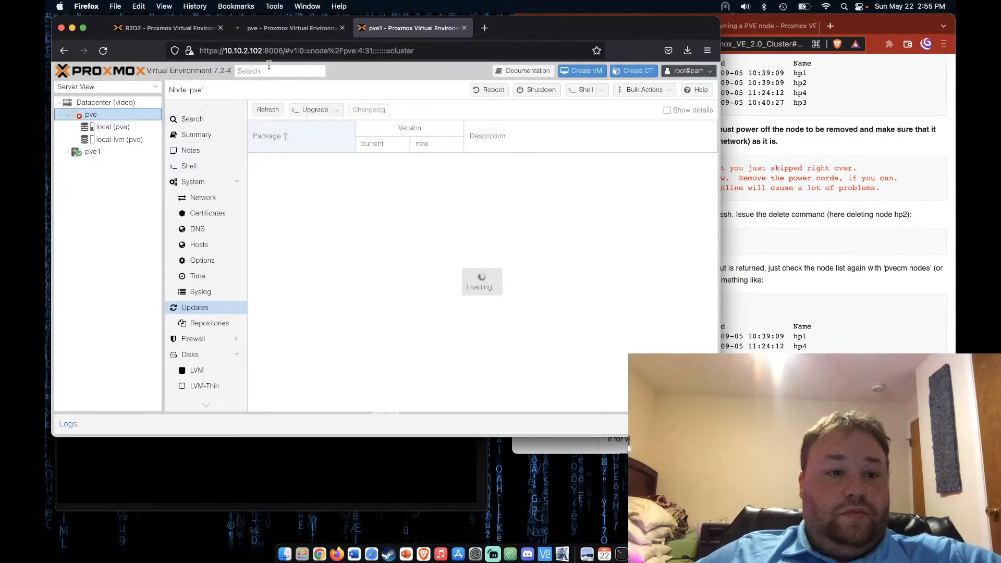
pyautogui.click(111, 152)
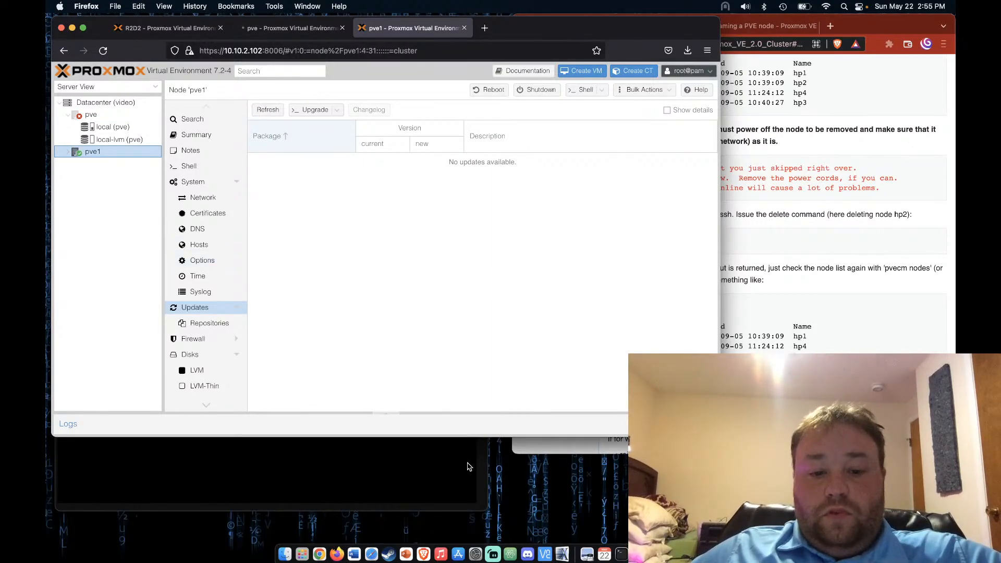
# Close the old pve console and open a root shell on pve1
pyautogui.click(452, 485)
pyautogui.click(62, 254)
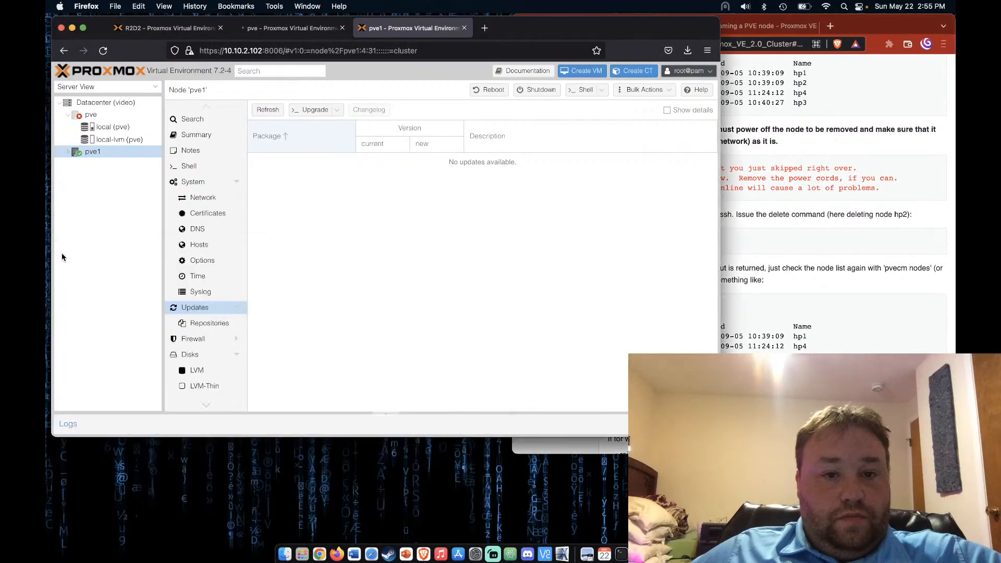
pyautogui.click(583, 92)
# Run 'pvecm nodes' in pve1's shell, now listing only pve1 (local), then return to the wiki
pyautogui.moveTo(286, 37); pyautogui.dragTo(297, 255)
pyautogui.write('pvecm nodes')
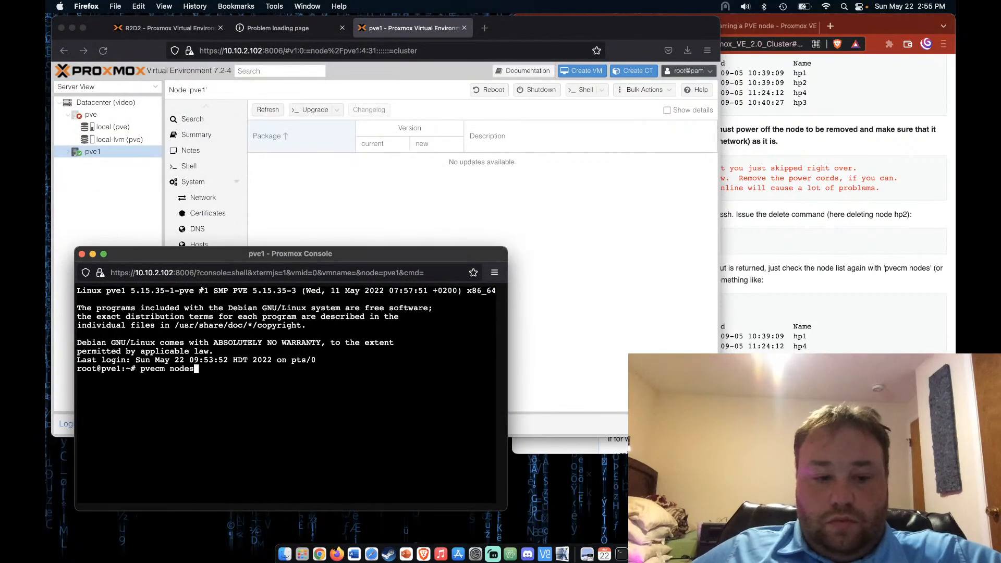
pyautogui.press('Return')
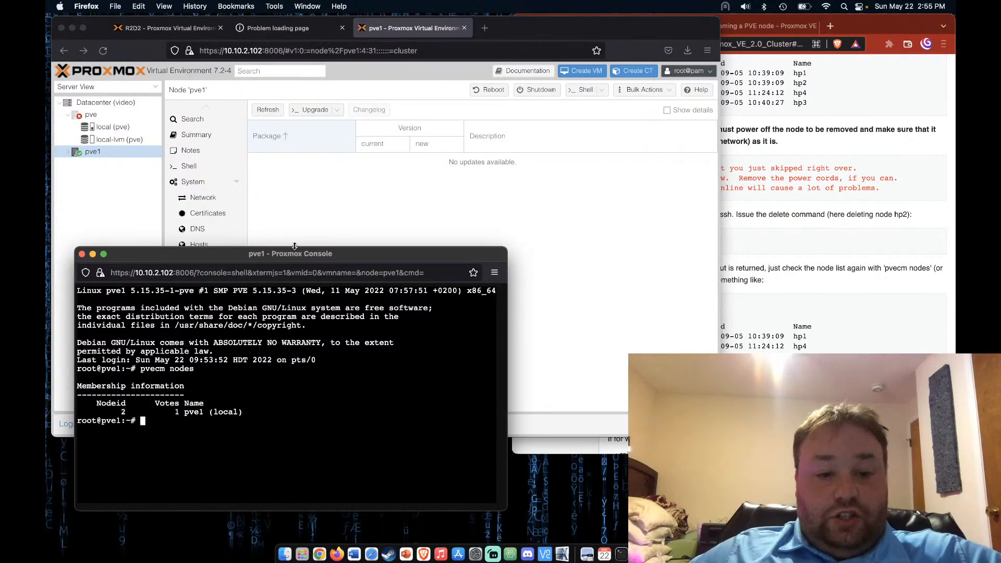
pyautogui.moveTo(286, 261); pyautogui.dragTo(268, 285)
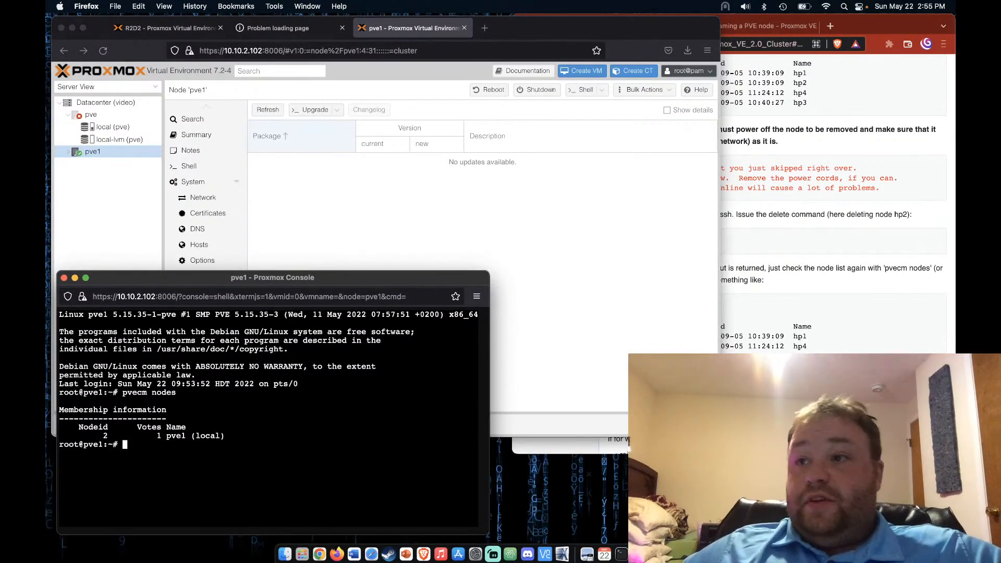
pyautogui.click(793, 254)
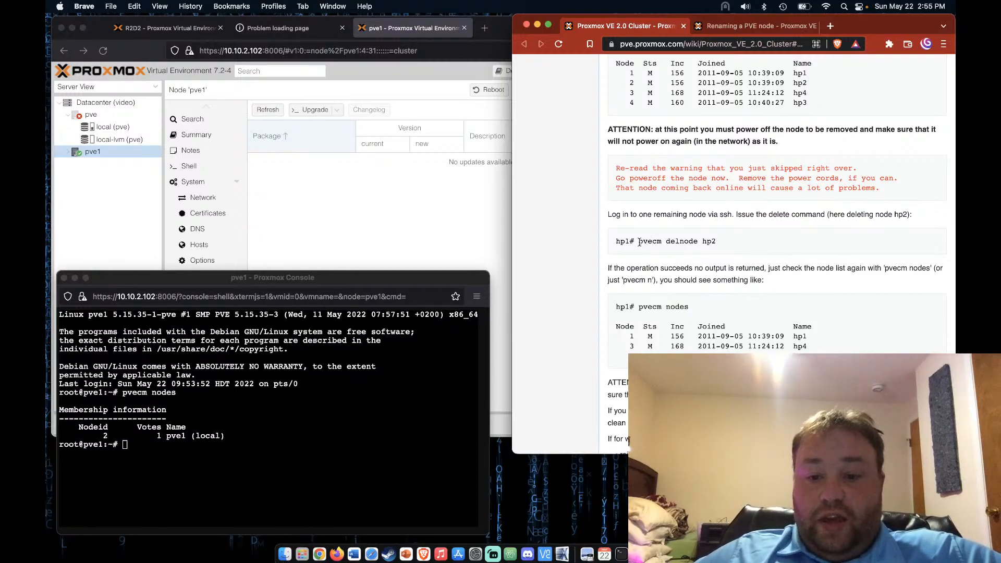
# Run 'pvecm delnode pve', copied from the wiki, in pve1's shell; it fails without quorum
pyautogui.moveTo(638, 243); pyautogui.dragTo(698, 242)
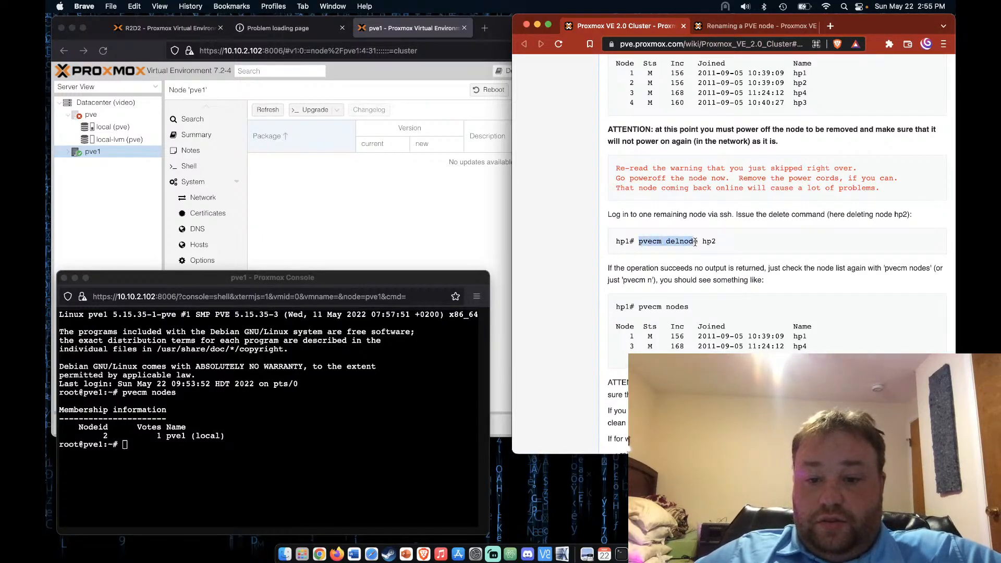
pyautogui.press('super+c')
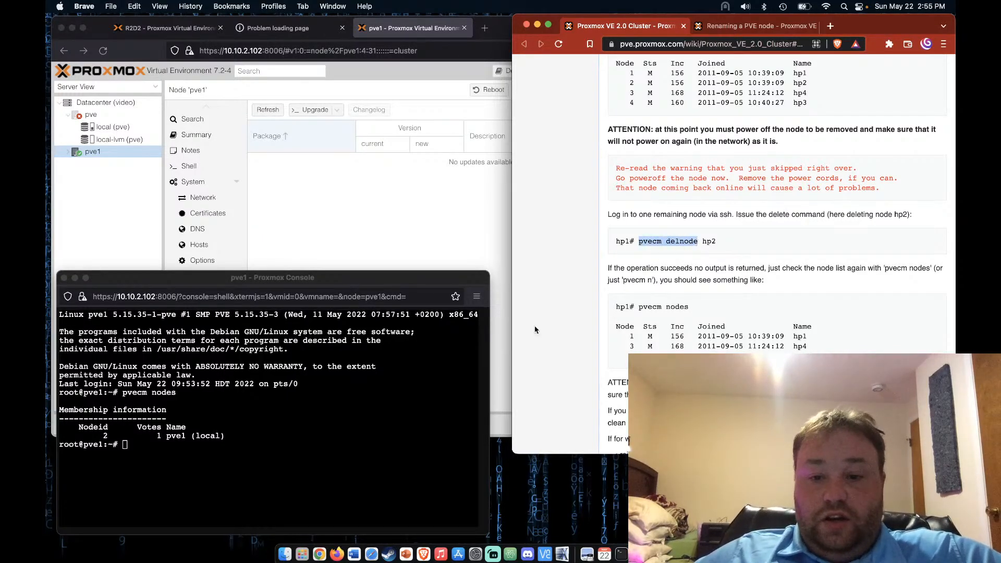
pyautogui.click(274, 450)
pyautogui.press('super+v')
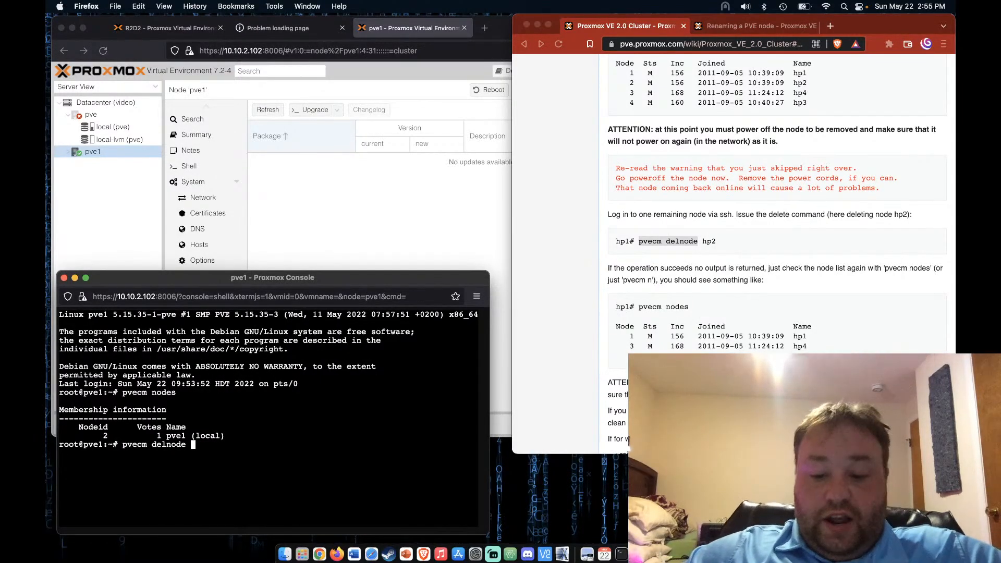
pyautogui.press('Return')
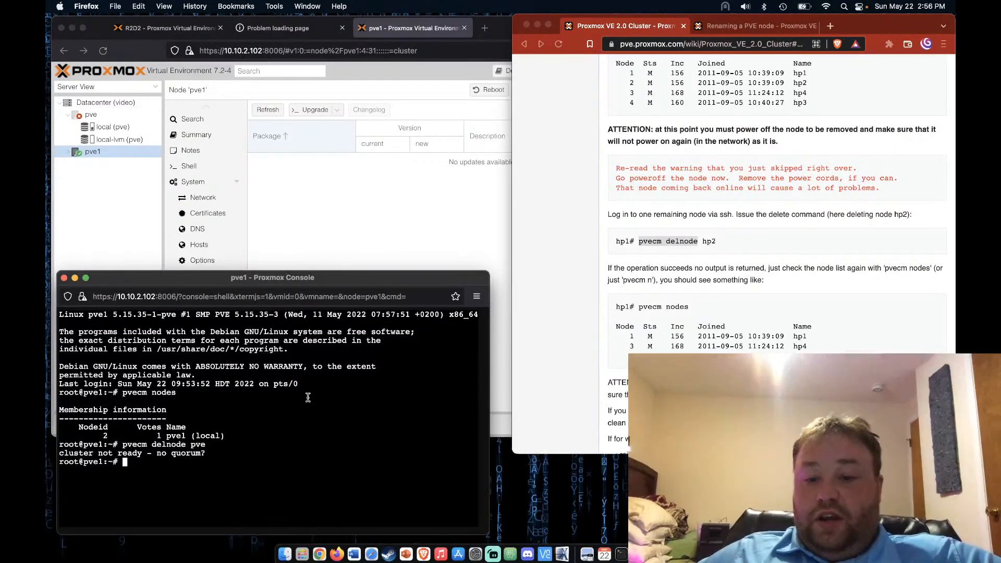
# Find the wiki's 'Two nodes cluster and quorum issues' fix and select 'pvecm expected 1' for pve1's shell
pyautogui.scroll(-7, 776, 240)
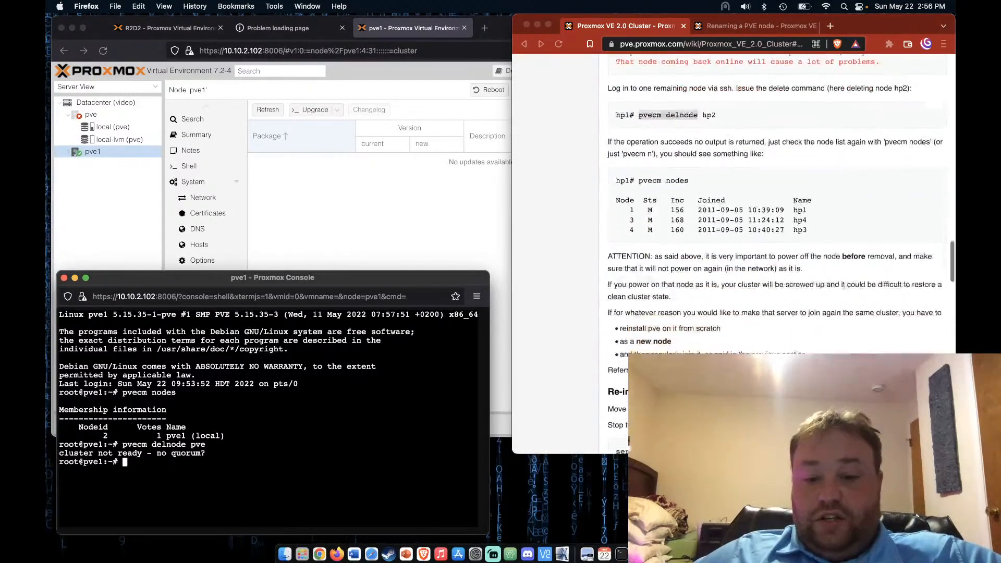
pyautogui.scroll(-12, 777, 239)
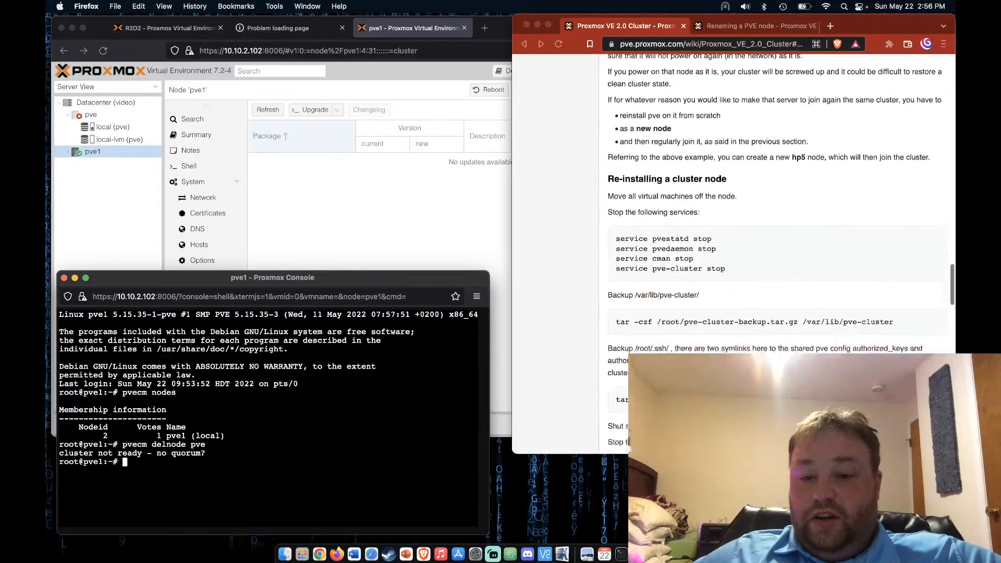
pyautogui.scroll(-13, 776, 240)
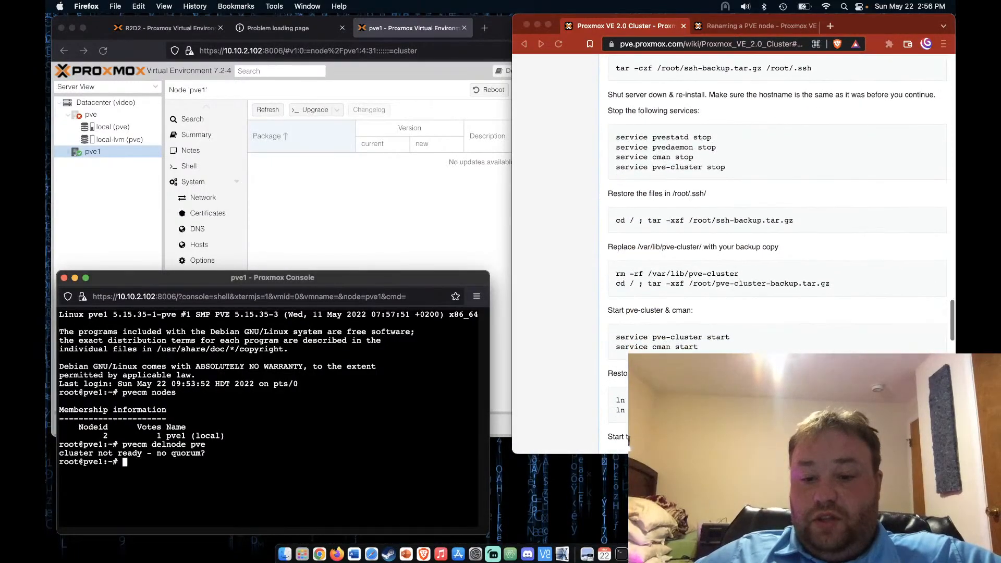
pyautogui.scroll(-6, 777, 240)
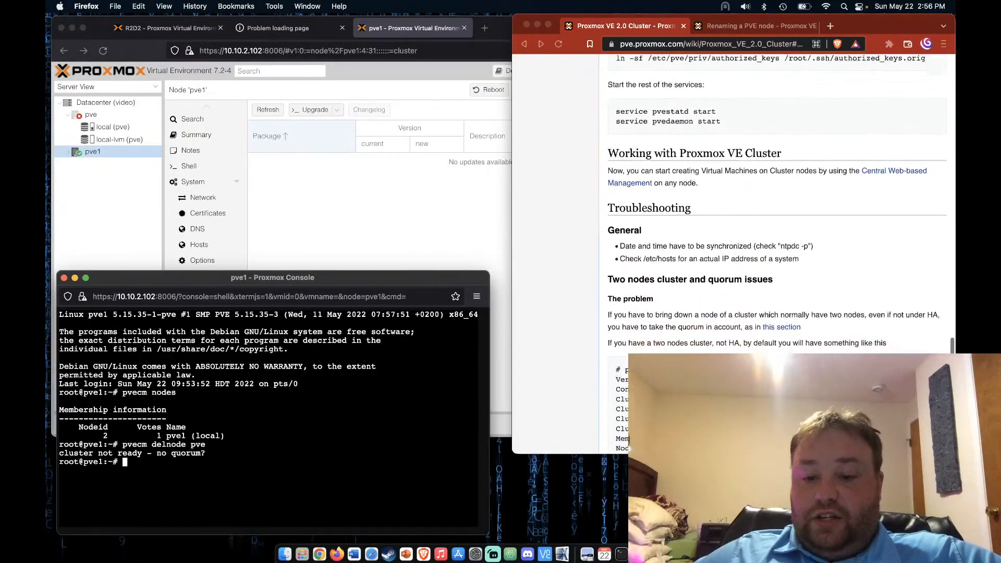
pyautogui.scroll(-13, 776, 240)
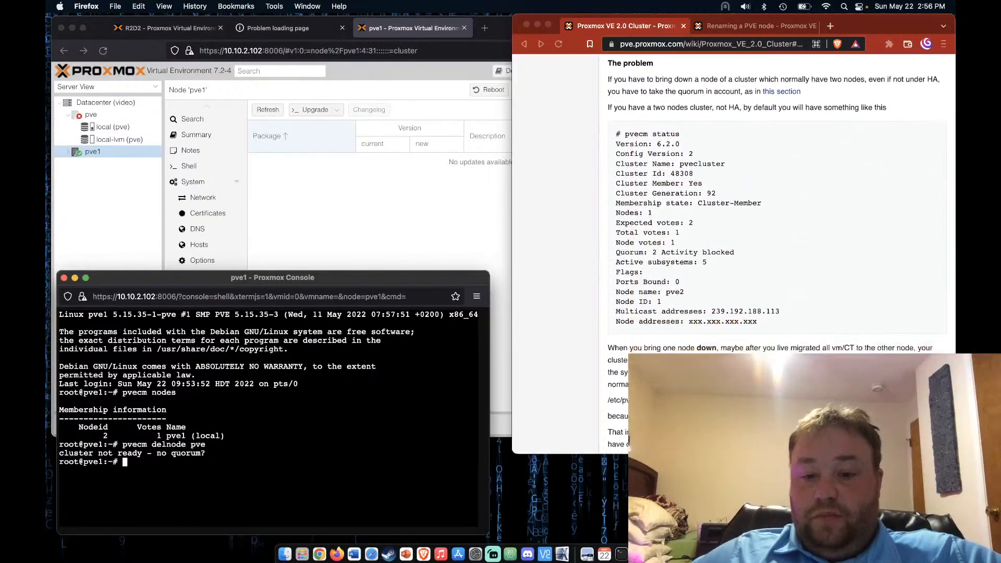
pyautogui.scroll(-9, 619, 294)
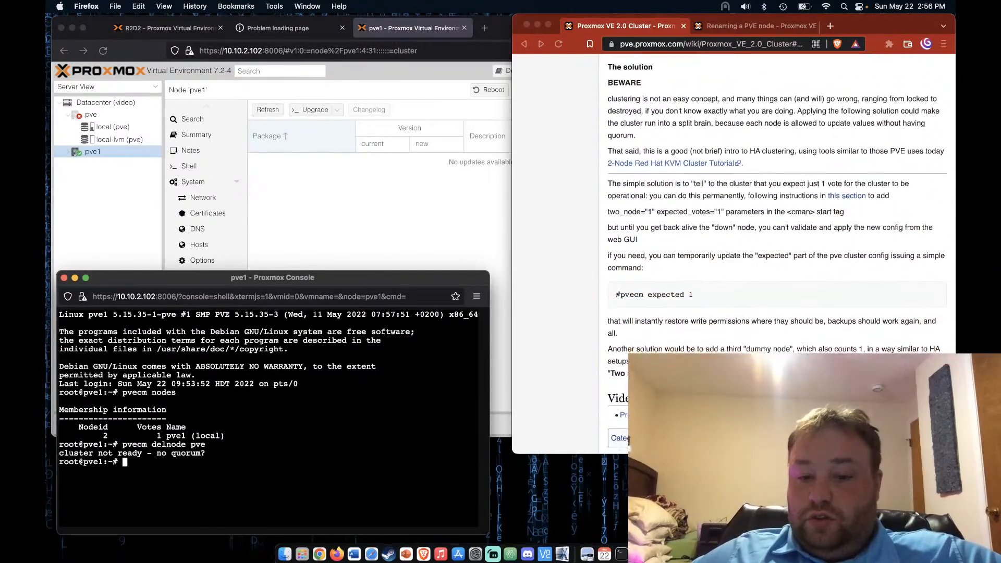
pyautogui.click(621, 298)
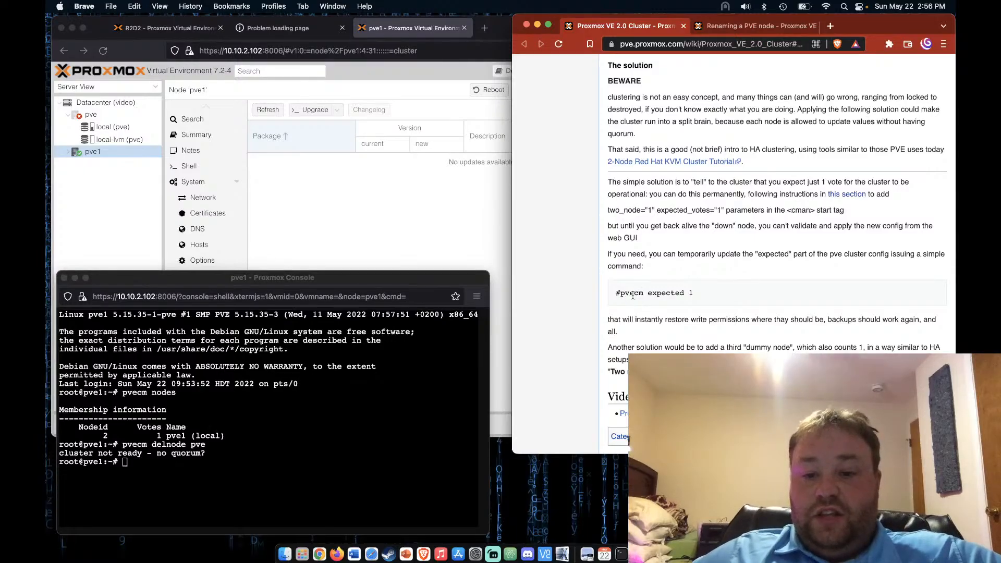
pyautogui.moveTo(621, 293); pyautogui.dragTo(716, 295)
pyautogui.press('super+c')
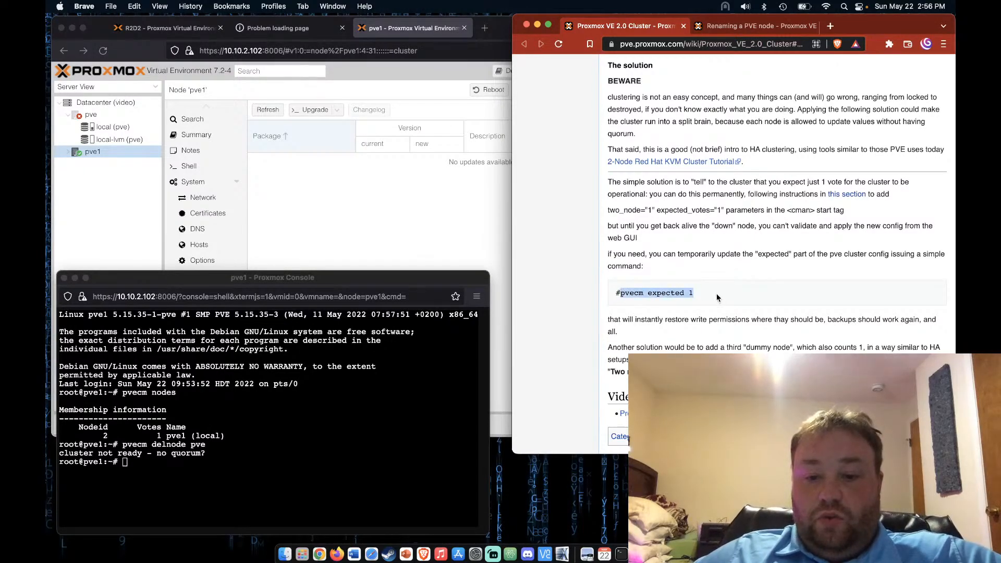
pyautogui.click(204, 479)
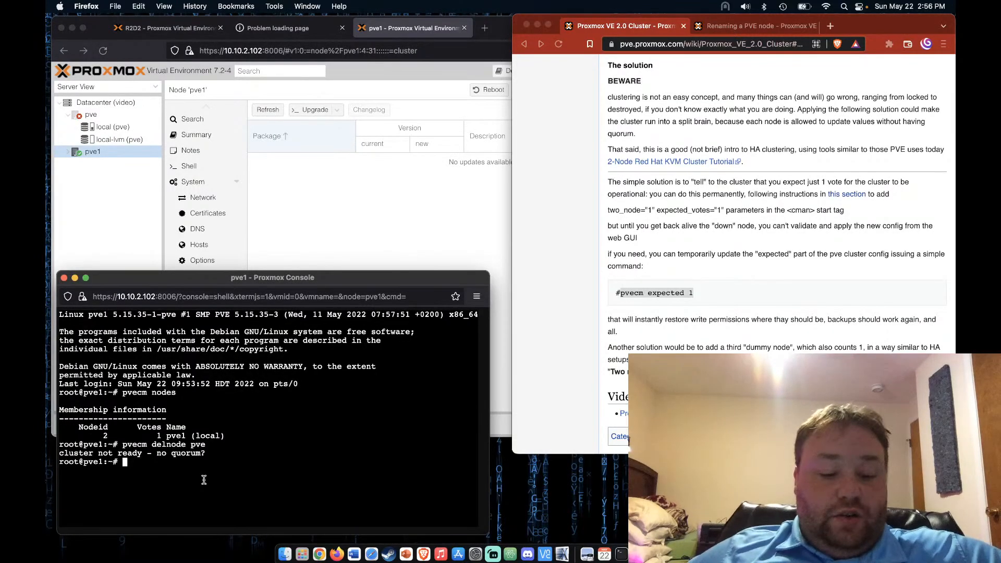
pyautogui.press('super+v')
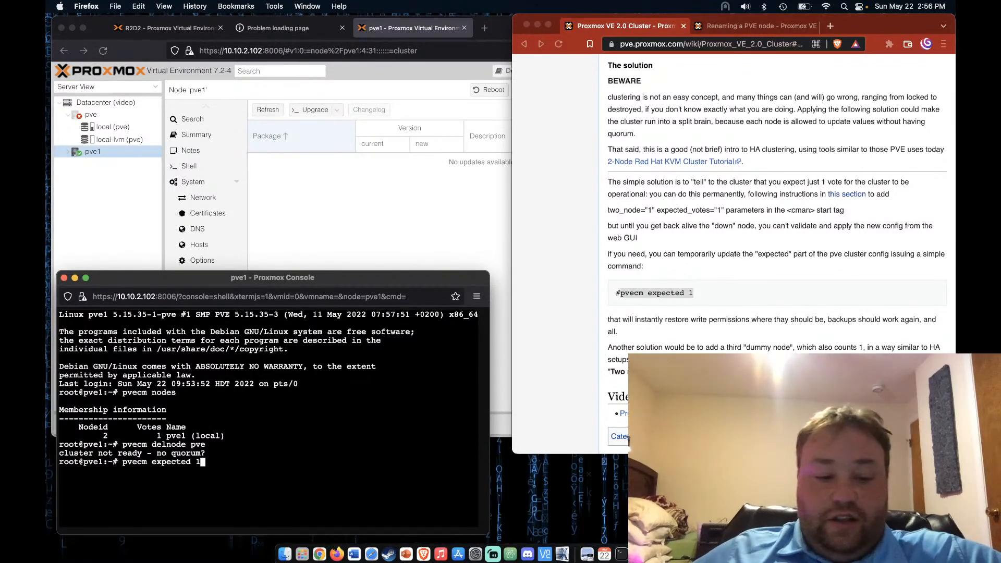
pyautogui.press('Return')
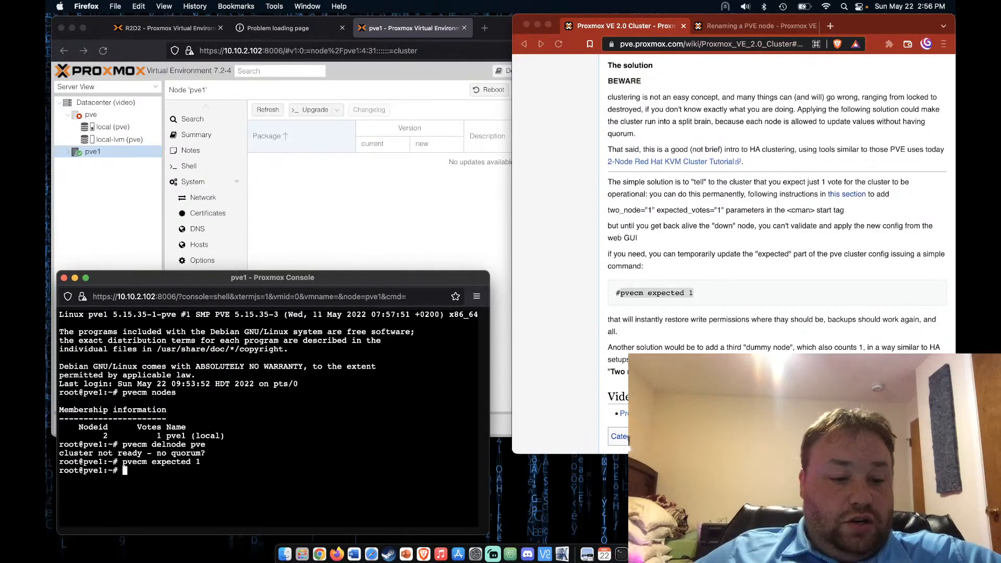
pyautogui.press('Up')
pyautogui.press('Up')
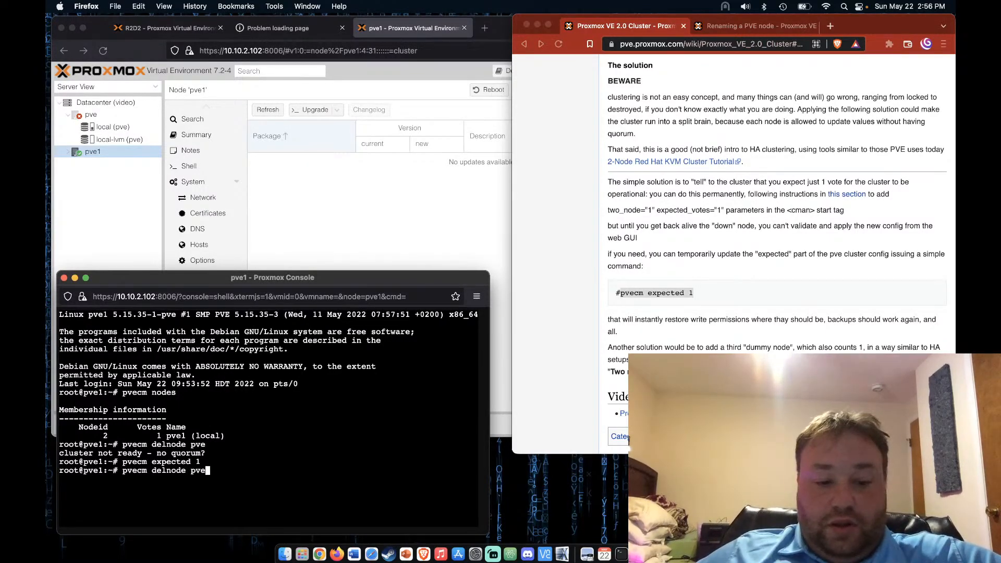
pyautogui.press('Return')
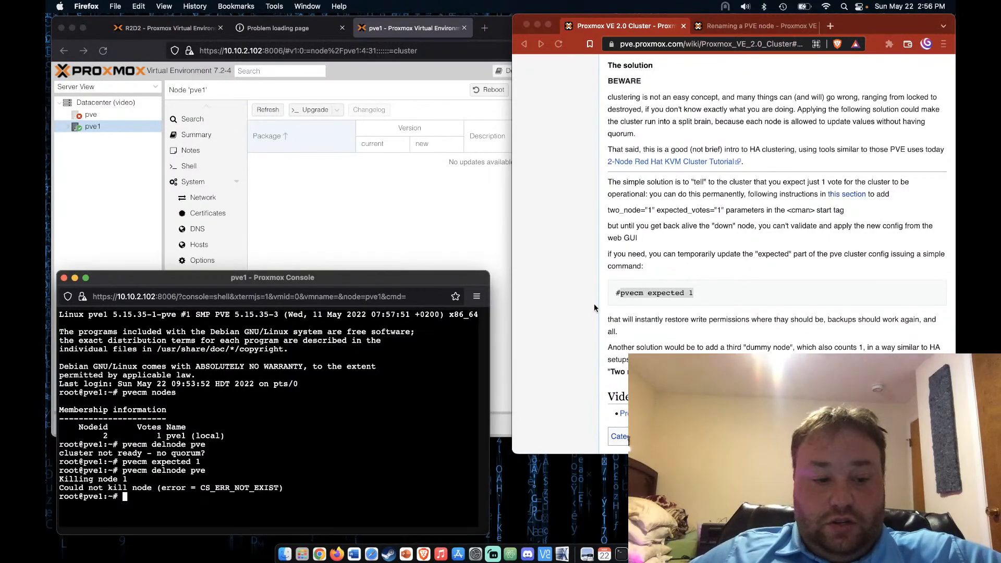
pyautogui.scroll(3, 594, 308)
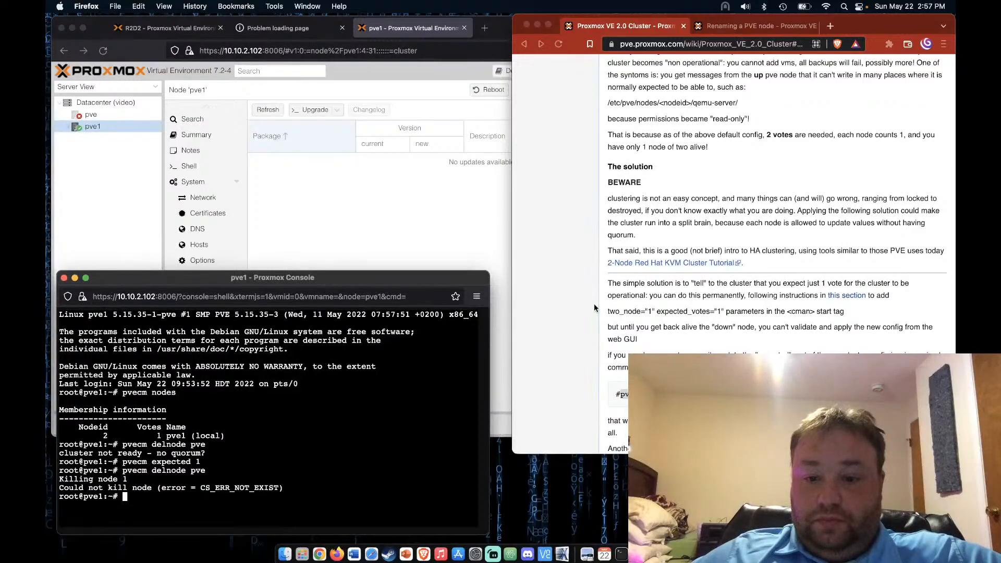
pyautogui.scroll(8, 594, 308)
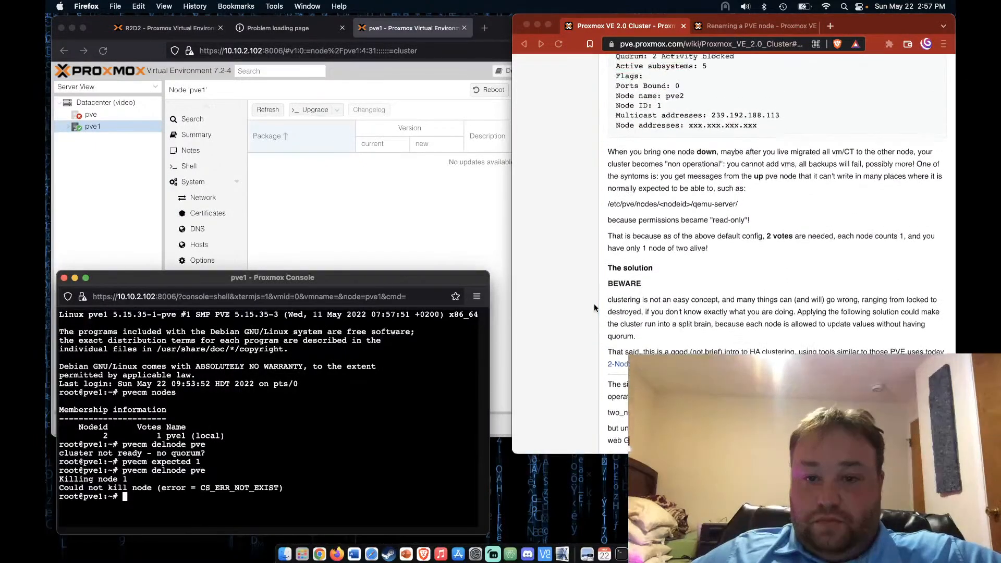
pyautogui.scroll(7, 594, 307)
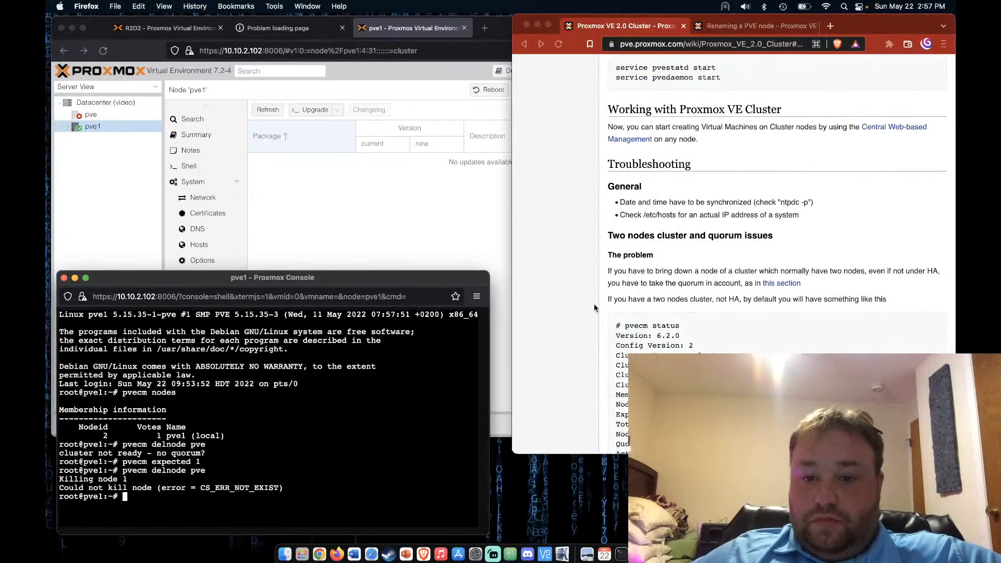
pyautogui.scroll(3, 594, 307)
pyautogui.scroll(1, 594, 308)
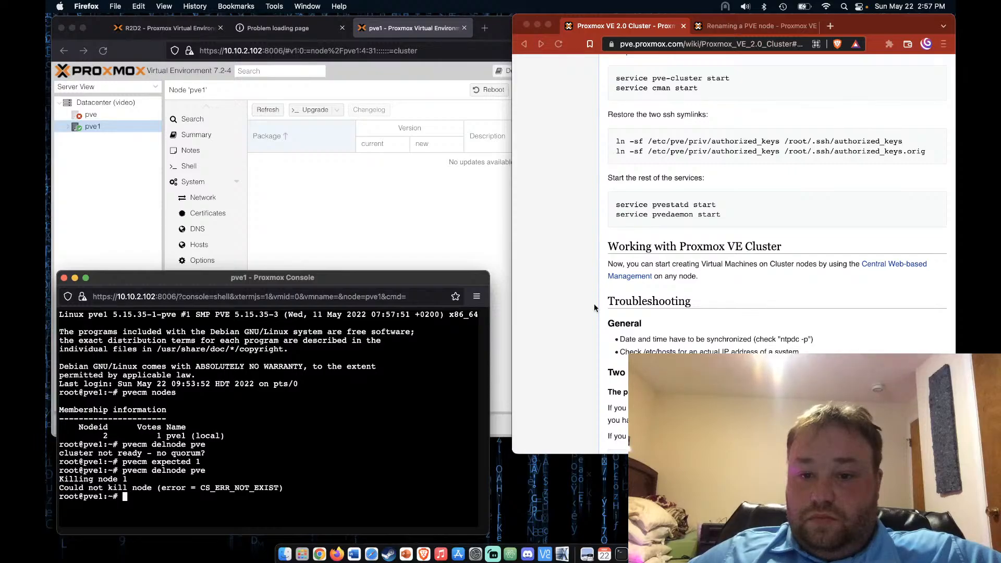
pyautogui.scroll(1, 595, 308)
pyautogui.scroll(5, 593, 305)
pyautogui.scroll(7, 594, 308)
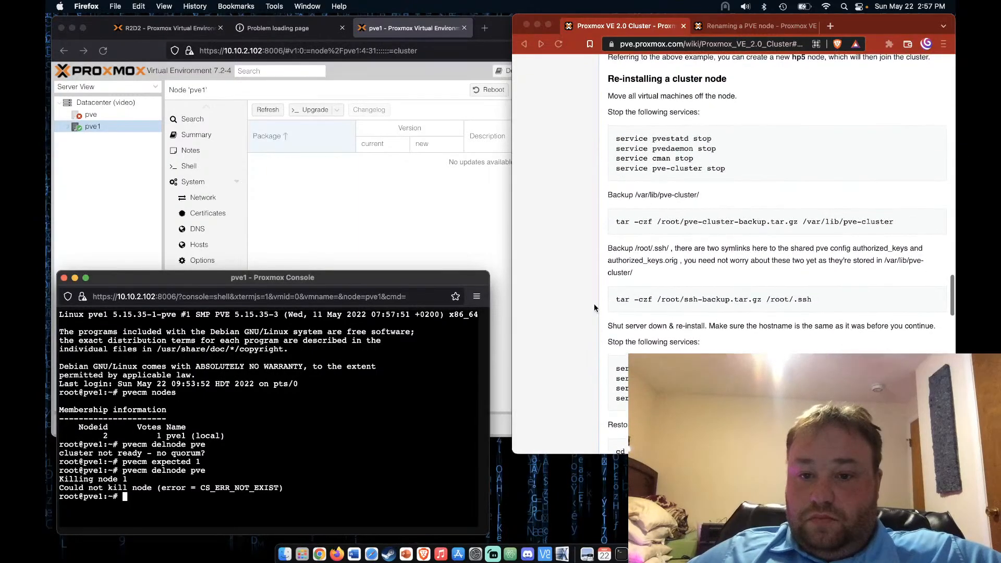
pyautogui.scroll(2, 593, 308)
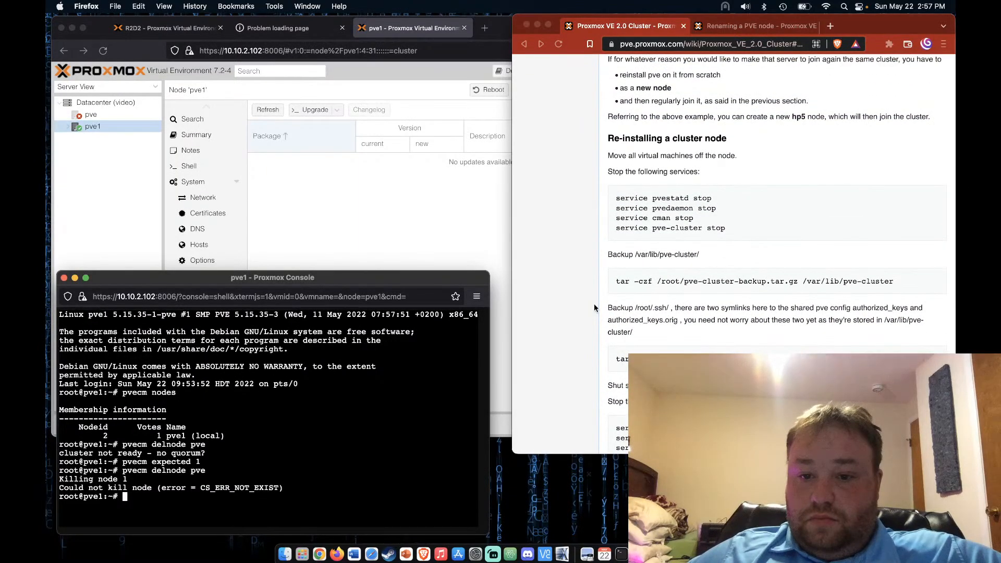
pyautogui.scroll(1, 593, 304)
pyautogui.scroll(1, 594, 304)
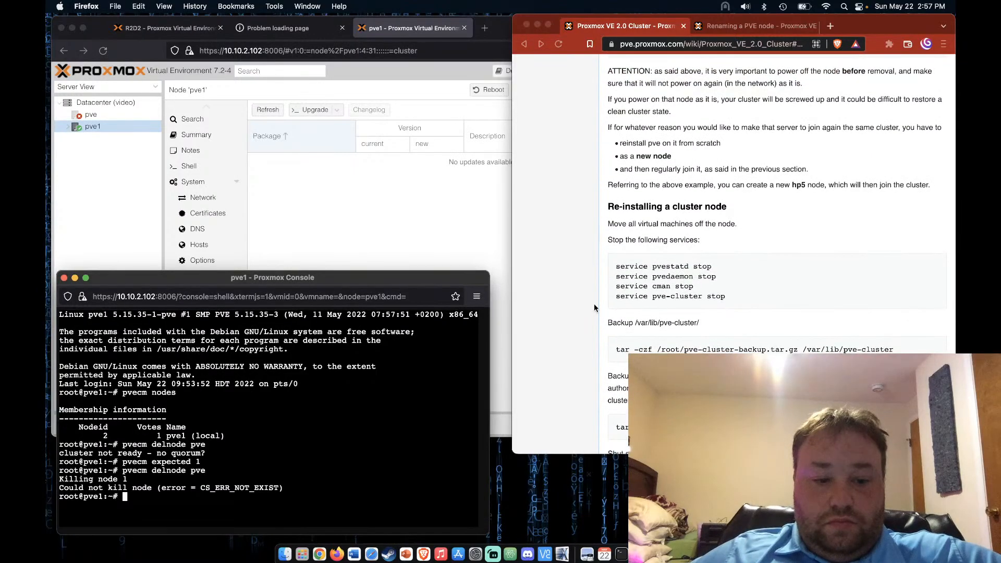
pyautogui.scroll(6, 593, 307)
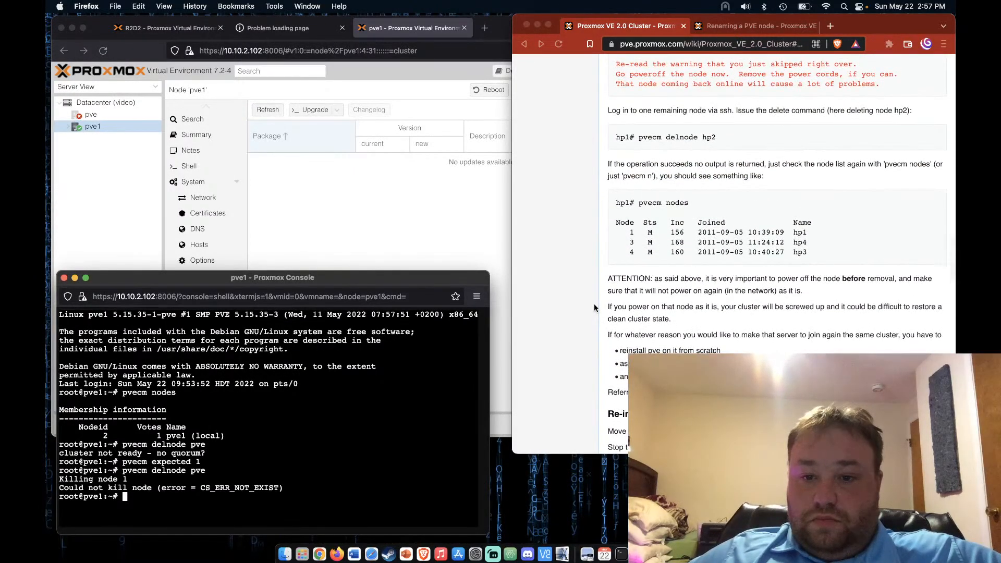
pyautogui.scroll(-1, 594, 305)
pyautogui.scroll(-1, 593, 305)
pyautogui.scroll(-2, 593, 305)
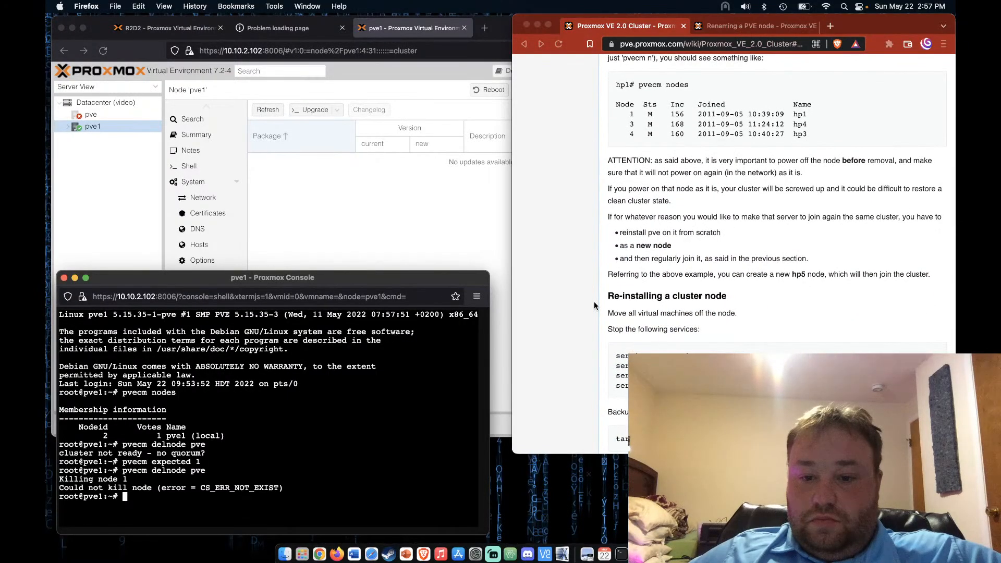
pyautogui.scroll(-1, 594, 305)
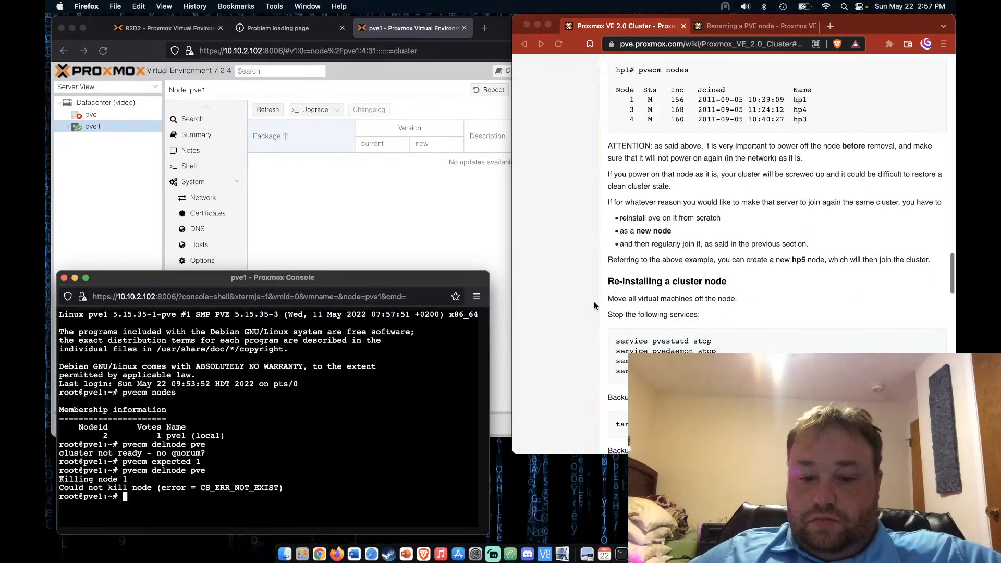
pyautogui.scroll(-1, 594, 305)
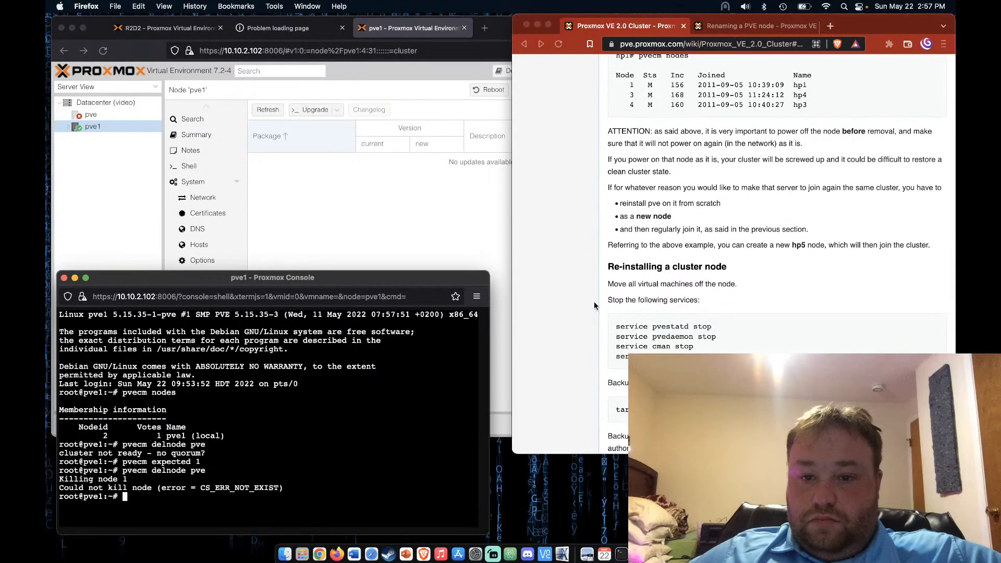
pyautogui.scroll(-6, 594, 305)
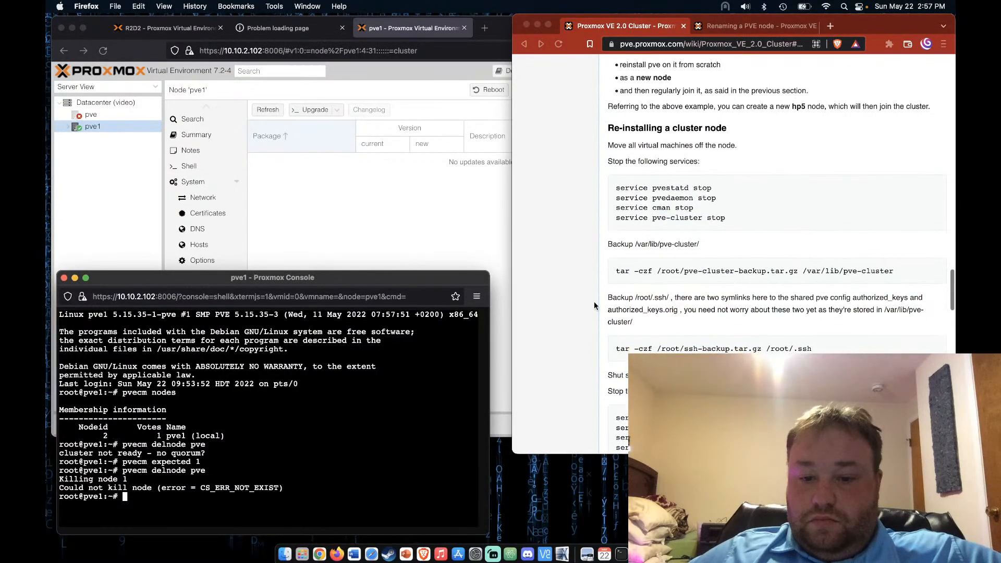
pyautogui.scroll(-2, 594, 305)
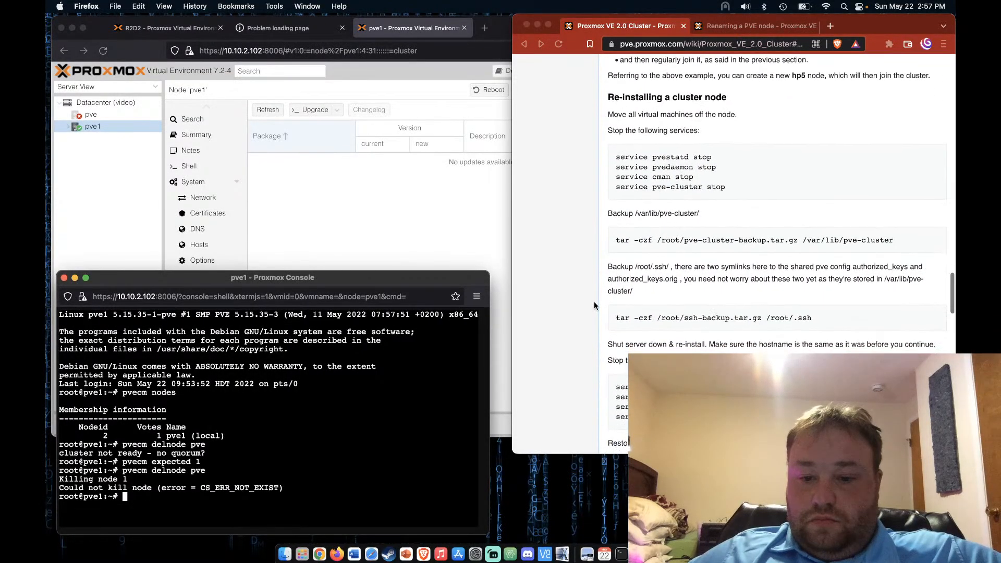
pyautogui.scroll(-2, 594, 305)
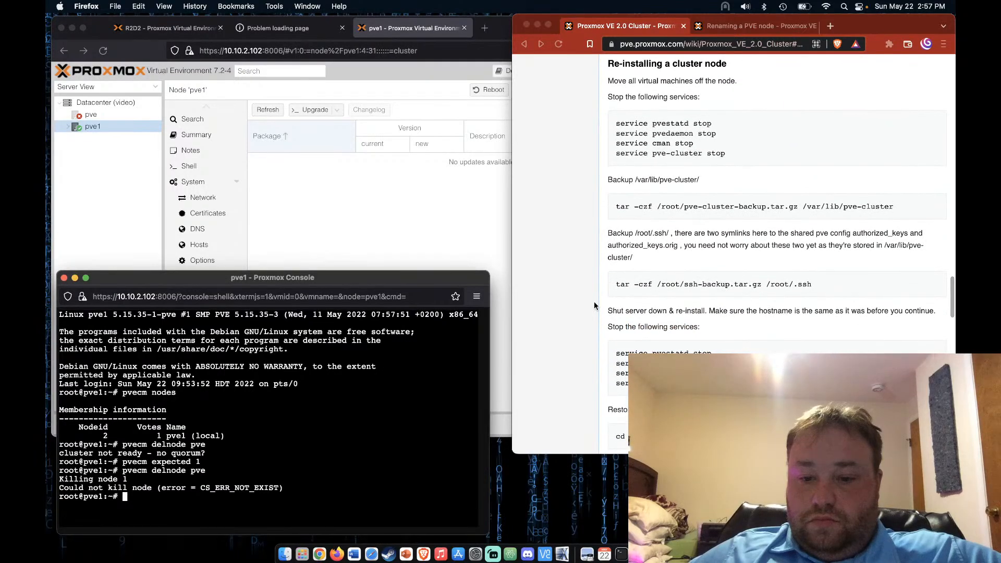
pyautogui.scroll(-1, 594, 305)
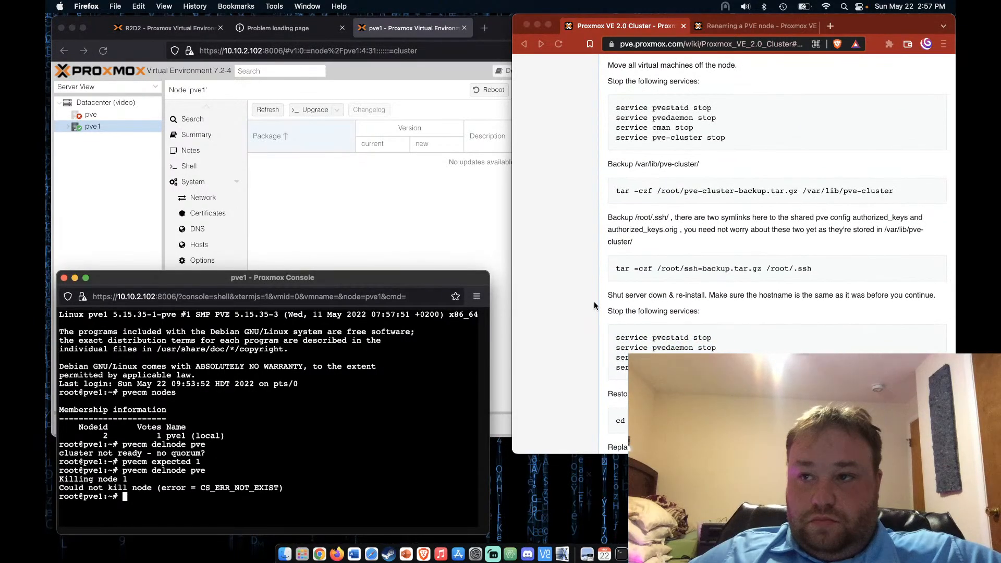
pyautogui.scroll(-1, 594, 306)
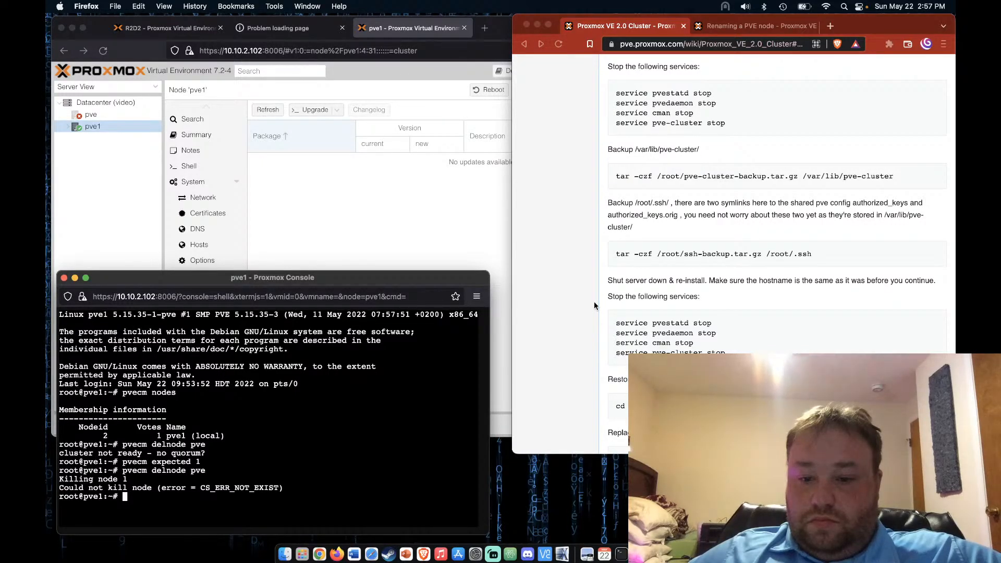
# Run 'service pvestatd stop' from the wiki in pve1's console
pyautogui.click(618, 326)
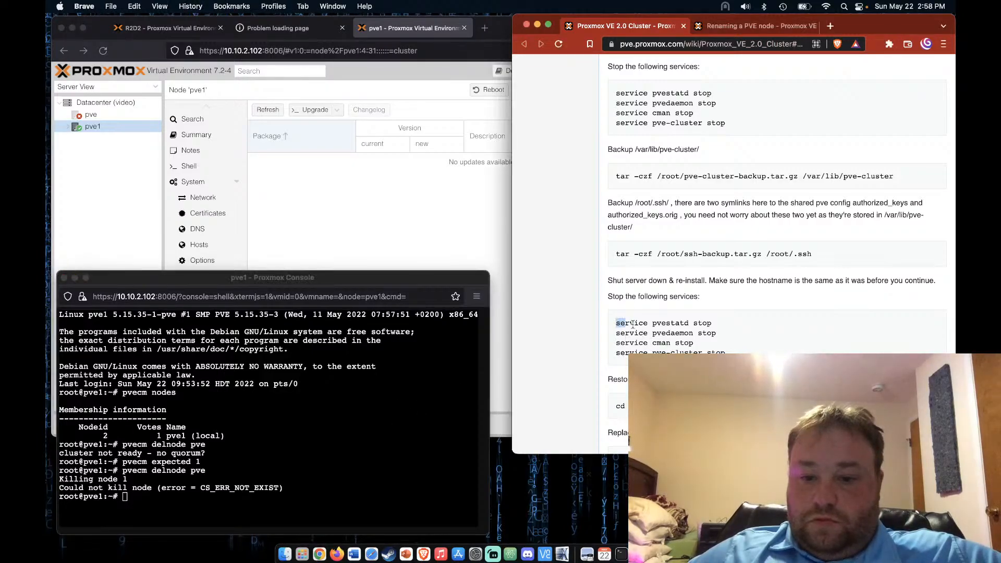
pyautogui.moveTo(615, 325); pyautogui.dragTo(730, 324)
pyautogui.press('super+c')
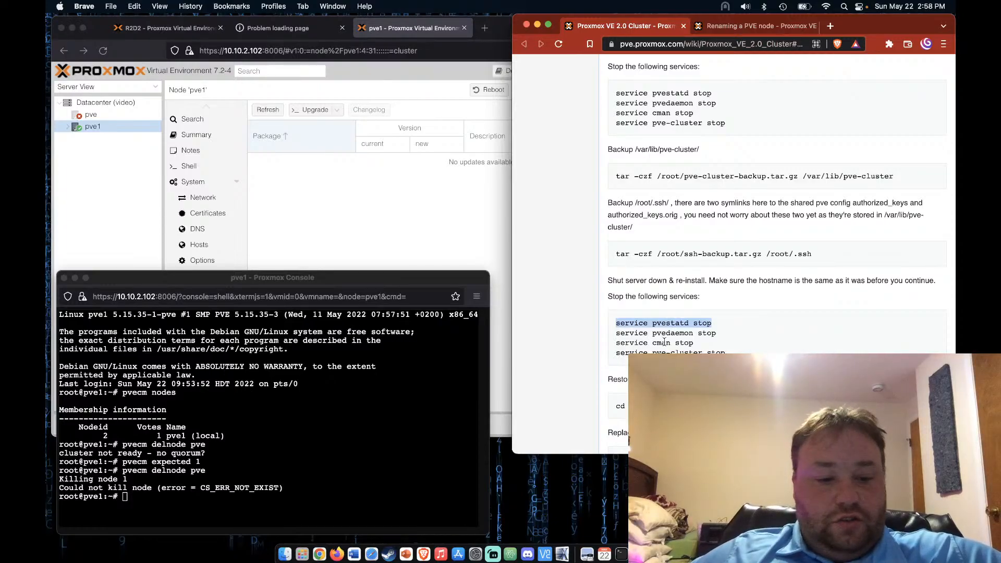
pyautogui.click(283, 504)
pyautogui.press('super+v')
pyautogui.press('Return')
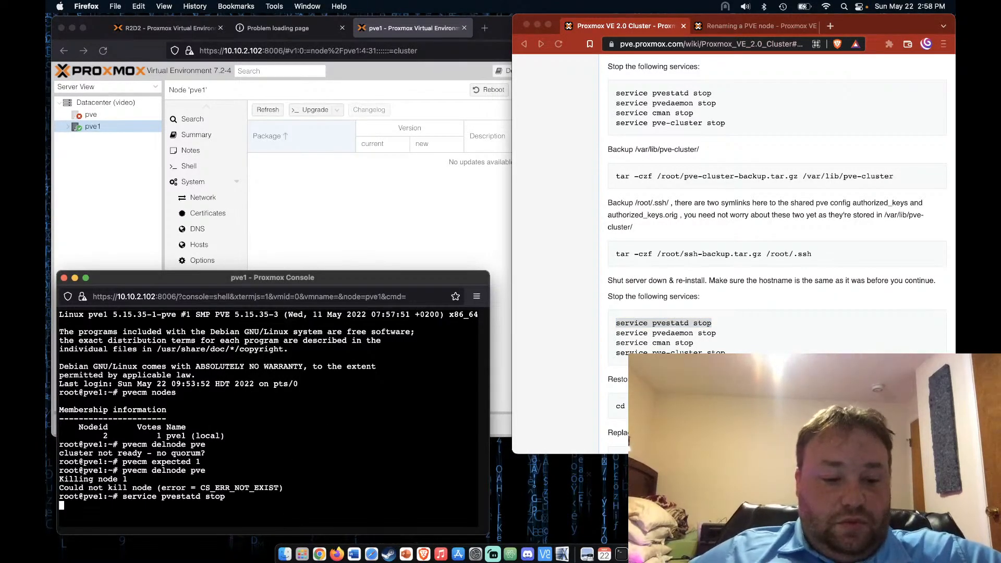
# Copy 'service pvedaemon stop' from the wiki and run it in pve1's console
pyautogui.click(620, 356)
pyautogui.moveTo(615, 334); pyautogui.dragTo(730, 336)
pyautogui.press('super+c')
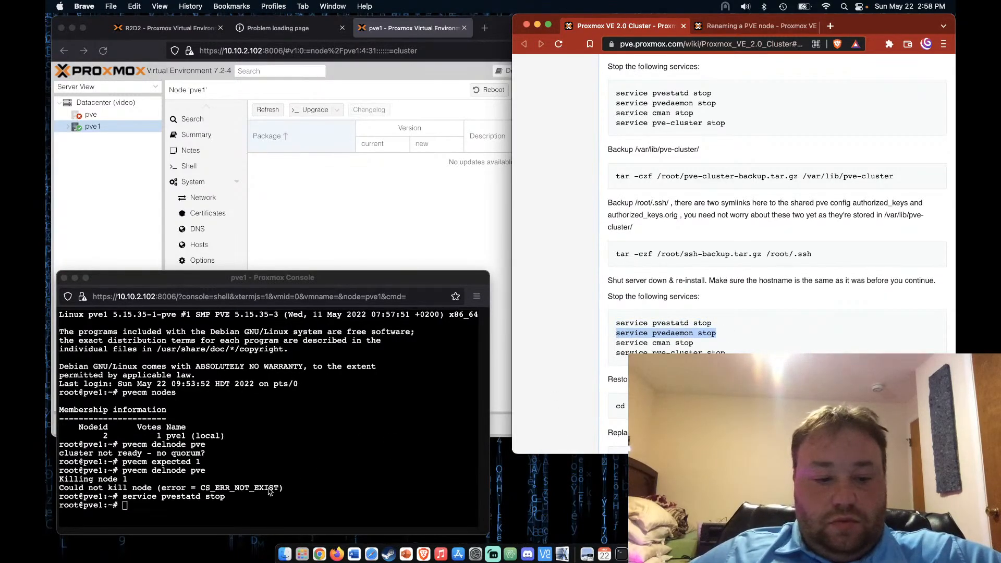
pyautogui.click(249, 510)
pyautogui.press('super+v')
pyautogui.press('Return')
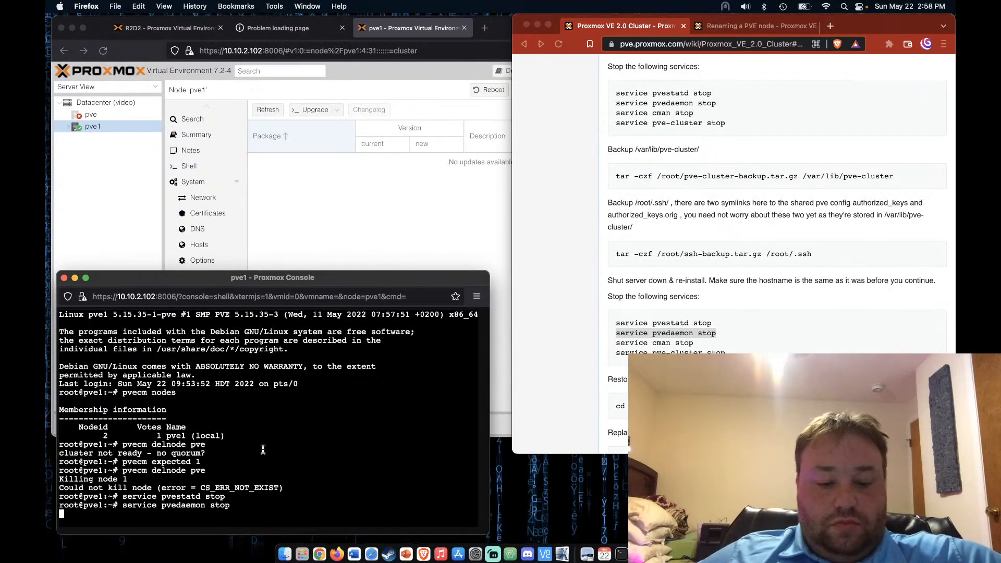
# Close the refused pve1 console, reload the web interface, and retry opening pve1's shell
pyautogui.click(63, 277)
pyautogui.click(575, 92)
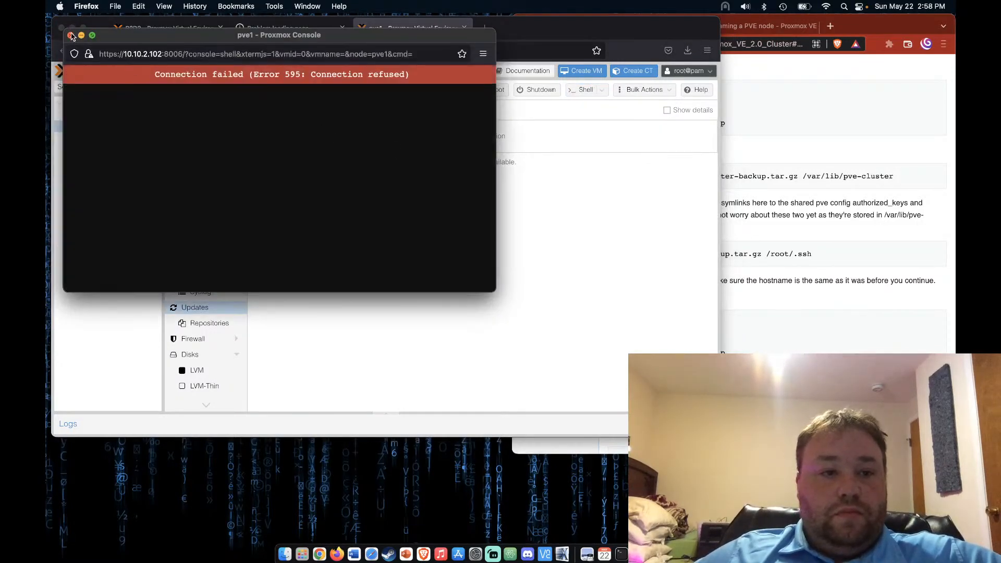
pyautogui.click(71, 35)
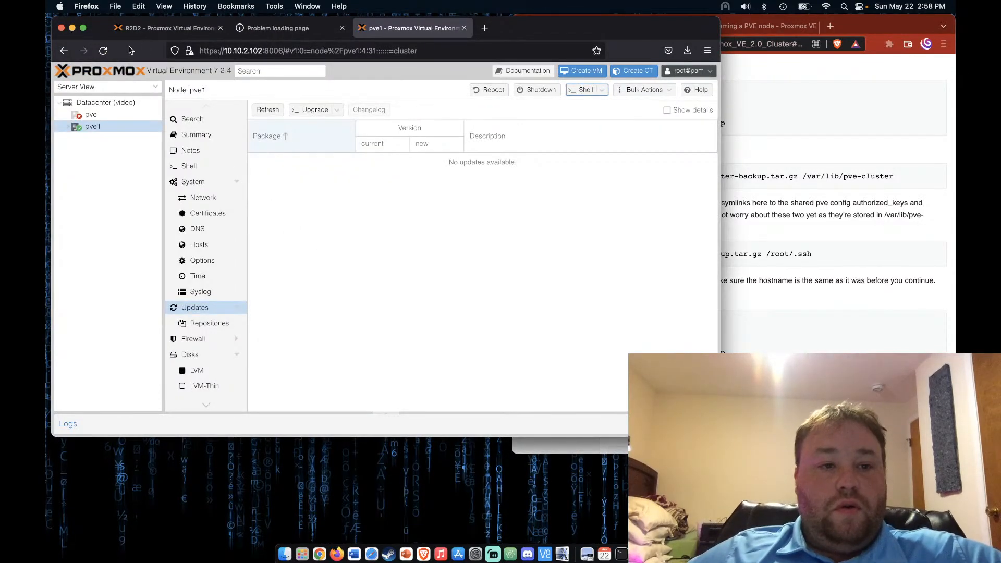
pyautogui.click(104, 51)
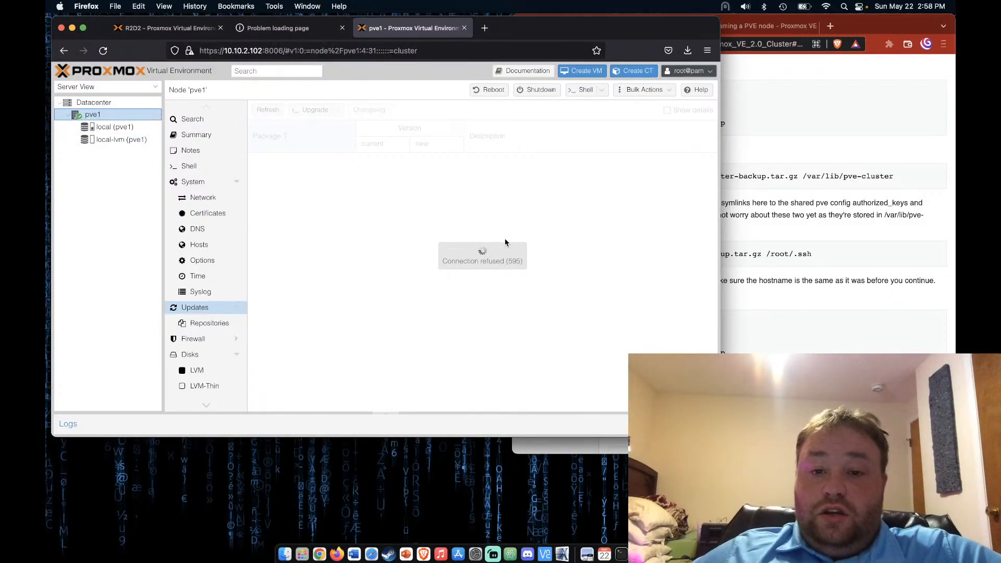
pyautogui.click(586, 90)
# Reboot node pve1 from its summary, dismiss the connection error, and switch to the R2D2 host
pyautogui.click(94, 102)
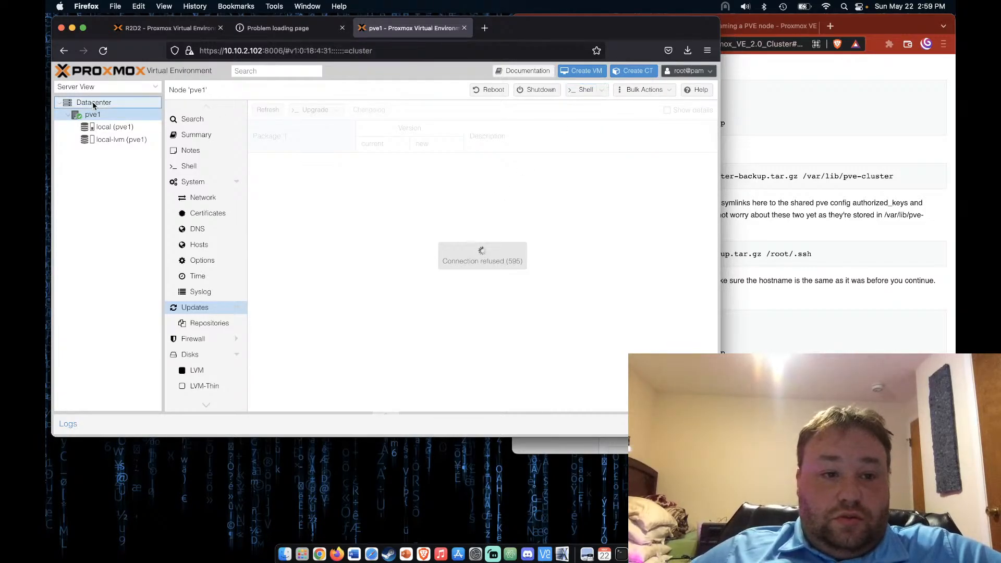
pyautogui.click(94, 114)
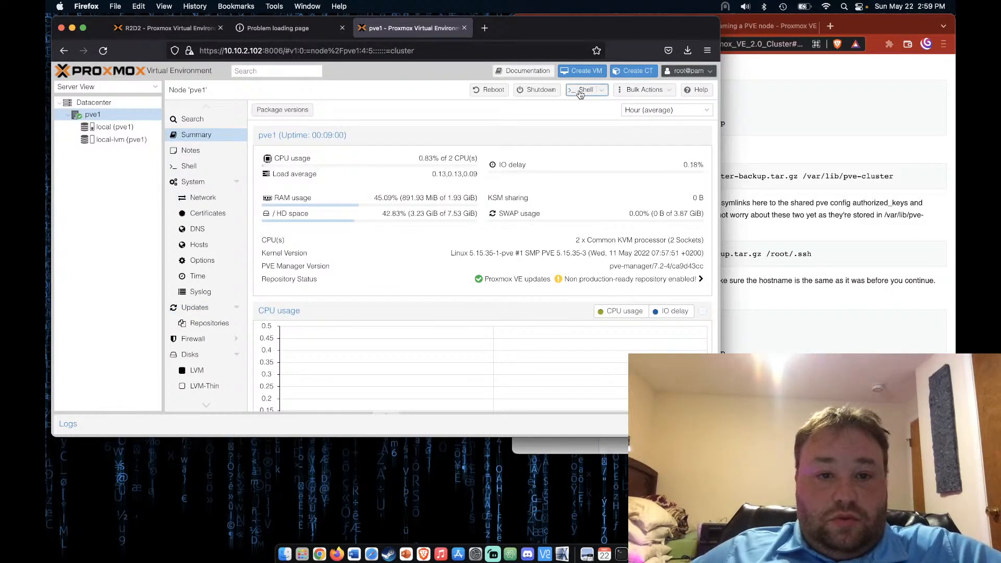
pyautogui.click(493, 89)
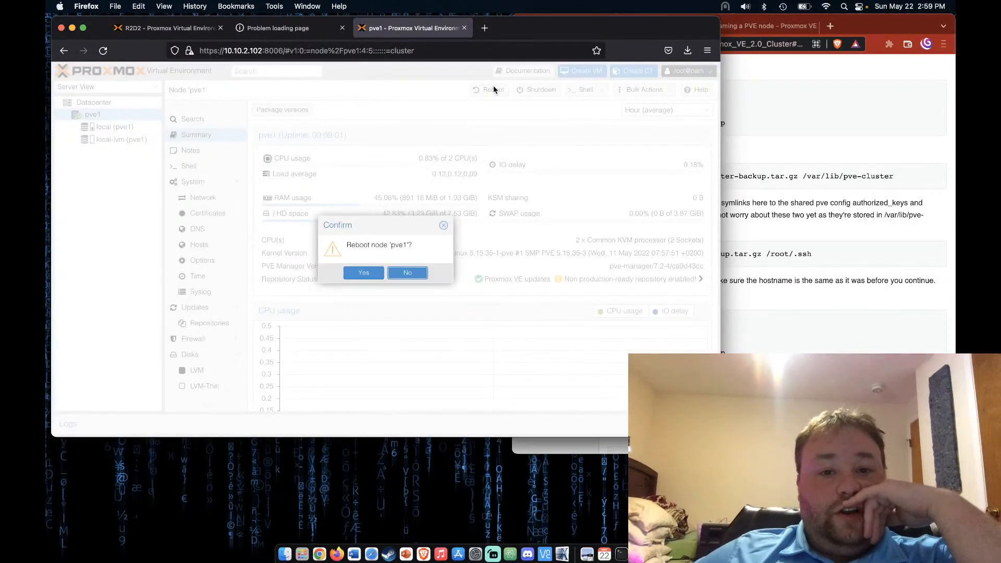
pyautogui.click(364, 273)
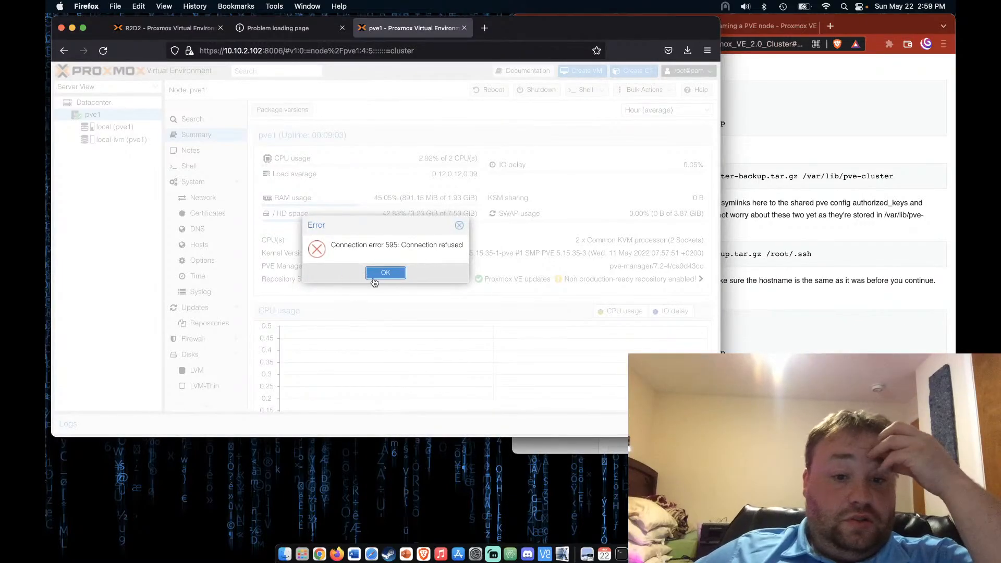
pyautogui.click(385, 273)
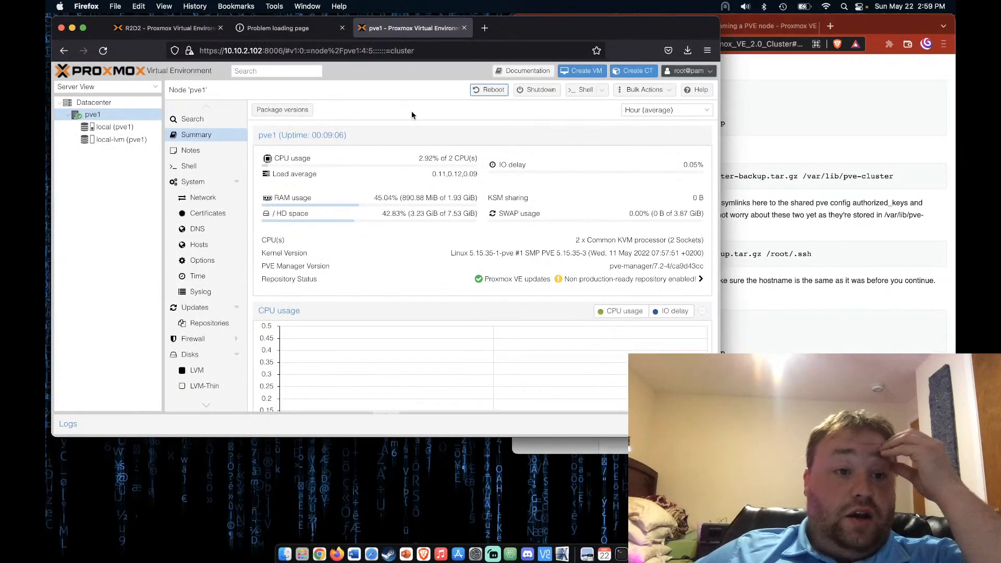
pyautogui.click(164, 31)
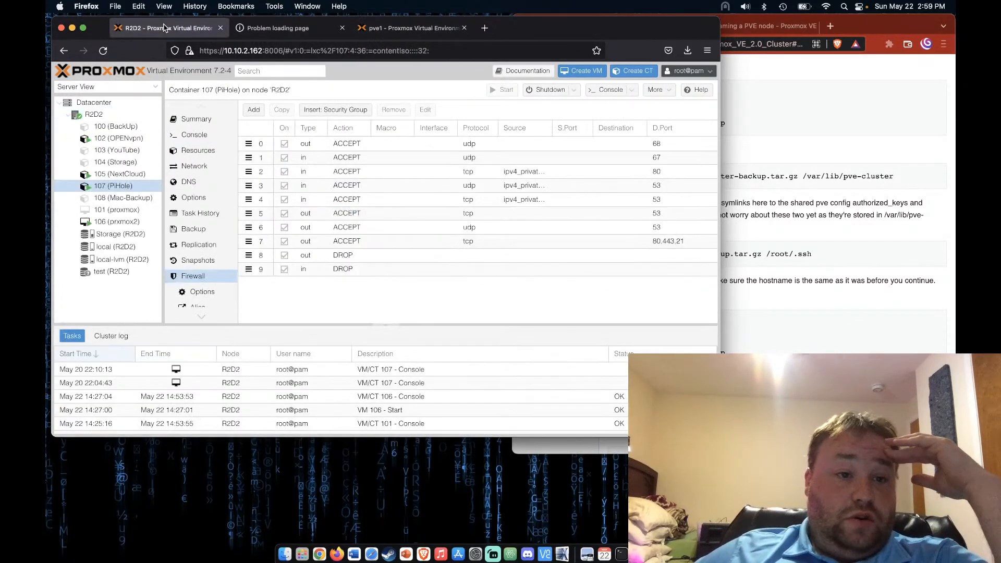
# Reboot VM 106 (prxmox2) on R2D2 and confirm
pyautogui.click(117, 222)
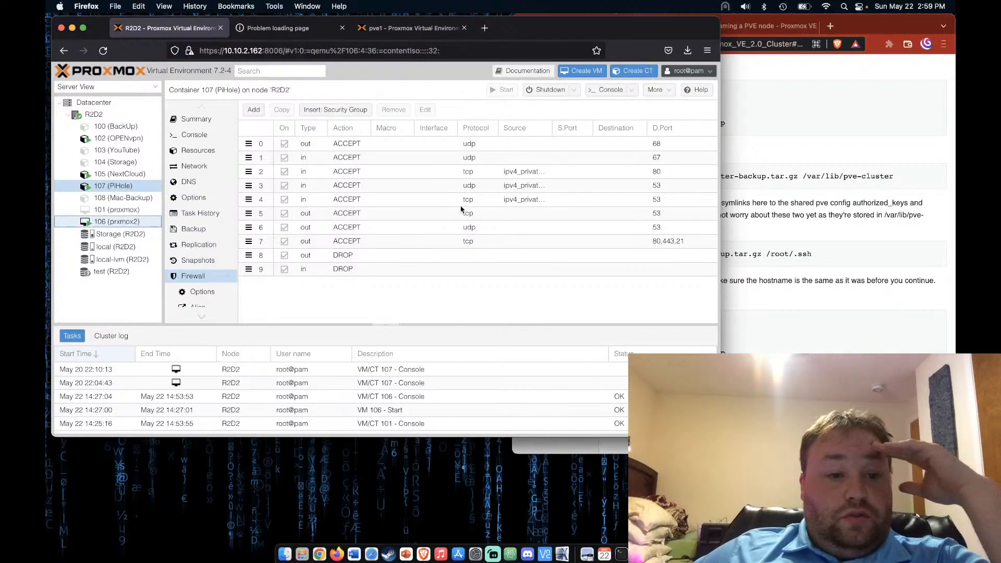
pyautogui.click(573, 90)
pyautogui.click(571, 107)
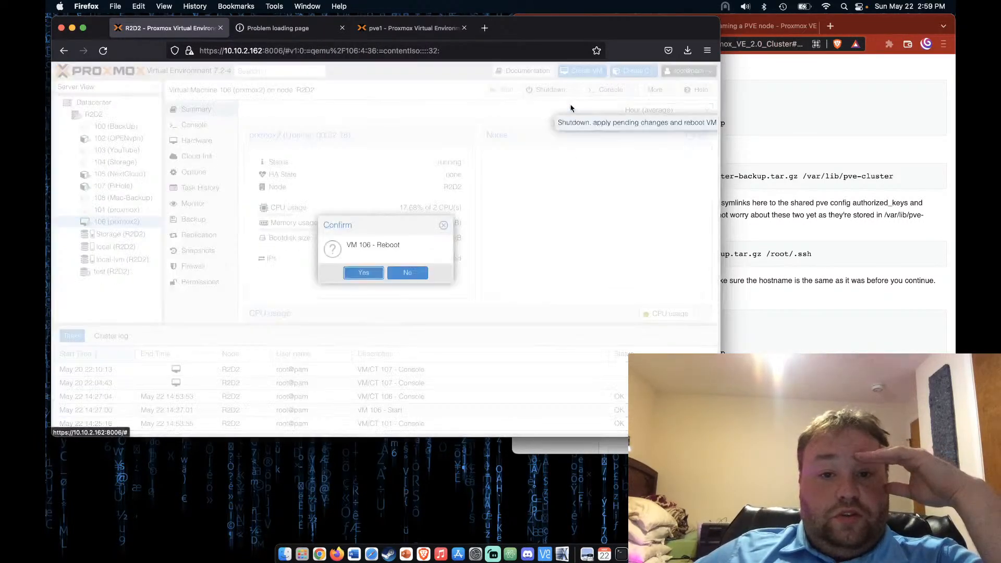
pyautogui.click(364, 278)
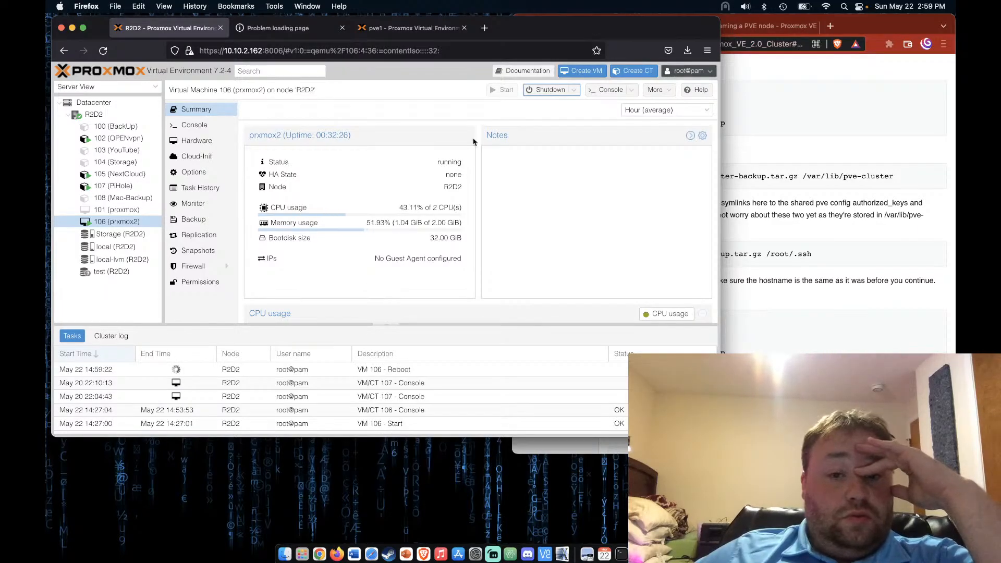
# In VM 106's console, start the stopped VM and boot the default Proxmox VE GRUB entry
pyautogui.click(610, 90)
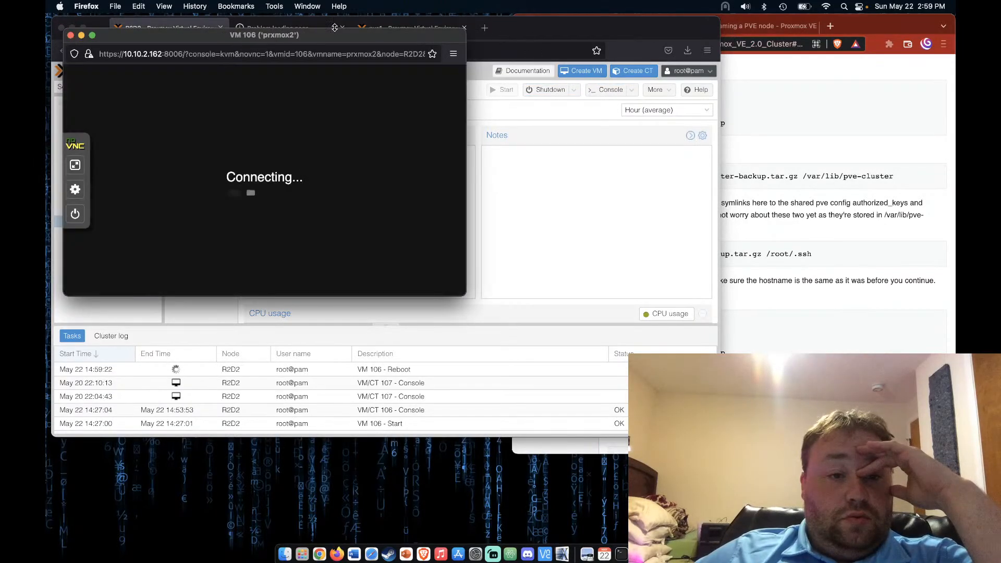
pyautogui.moveTo(336, 34); pyautogui.dragTo(734, 41)
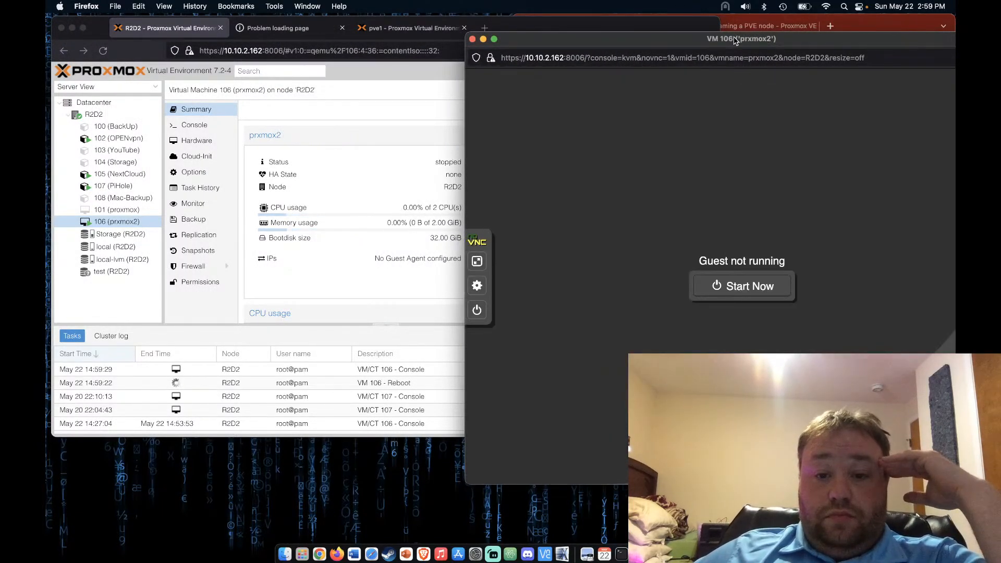
pyautogui.click(766, 286)
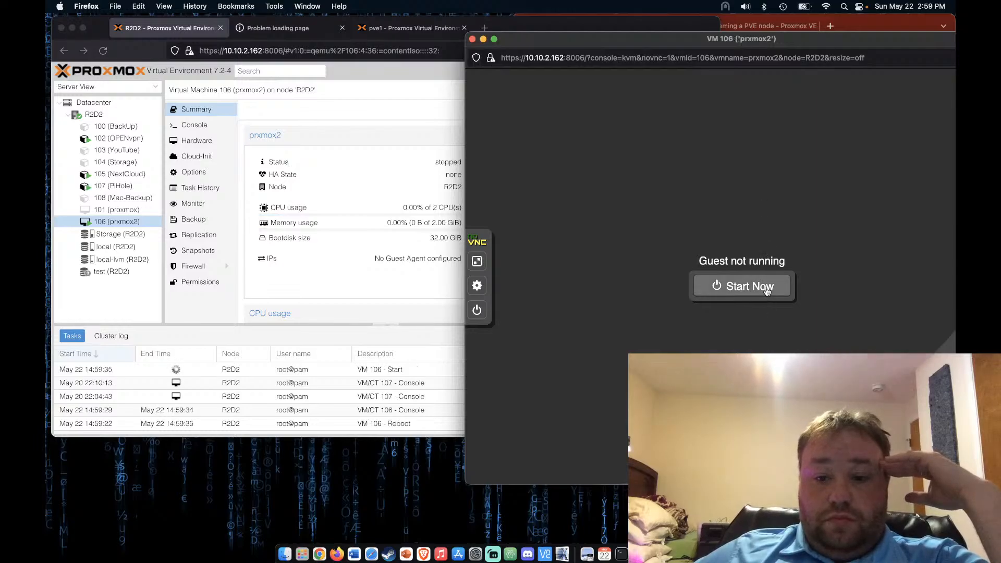
pyautogui.click(766, 287)
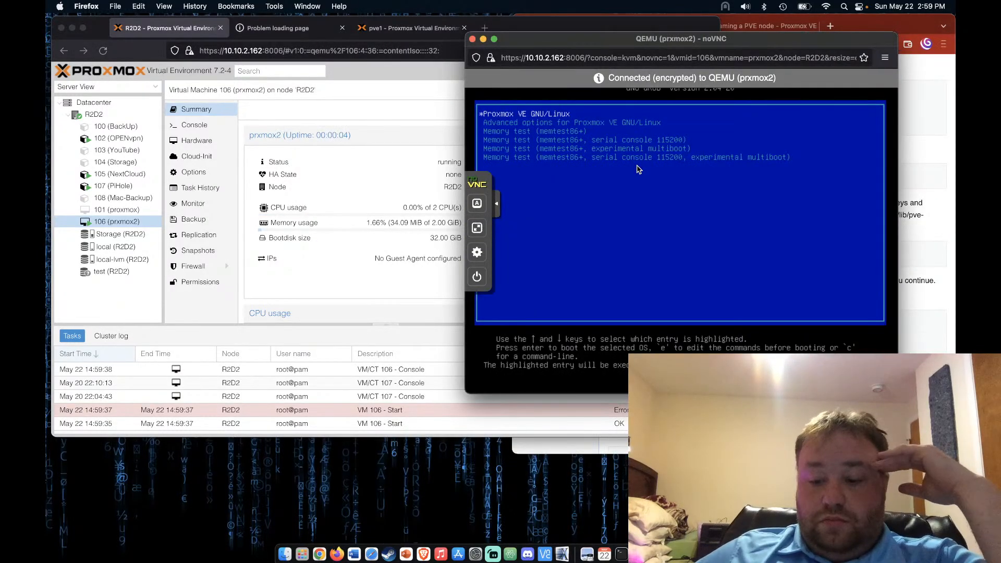
pyautogui.press('Return')
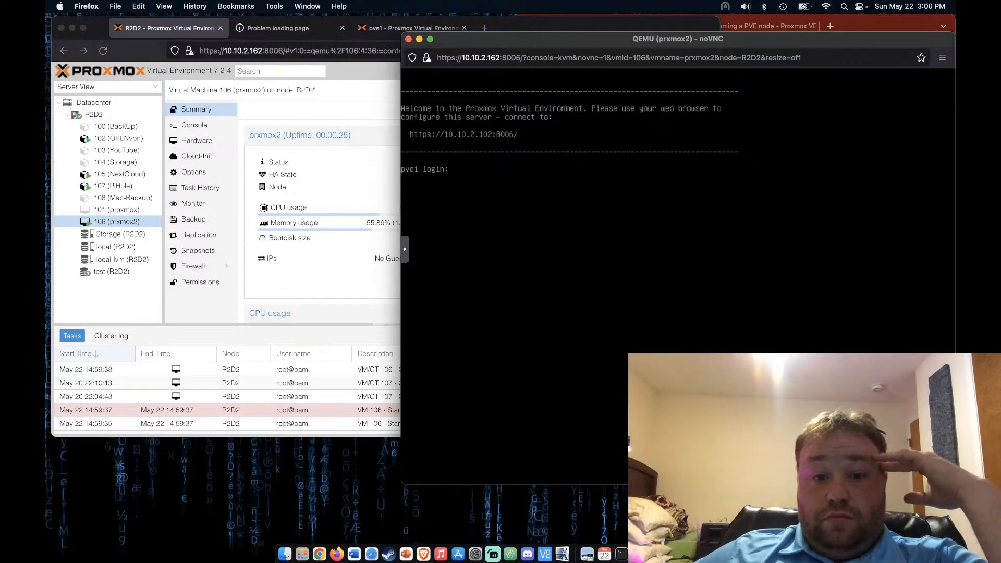
# Switch to the pve1 management tab, reload it, and open then close a root shell
pyautogui.click(258, 332)
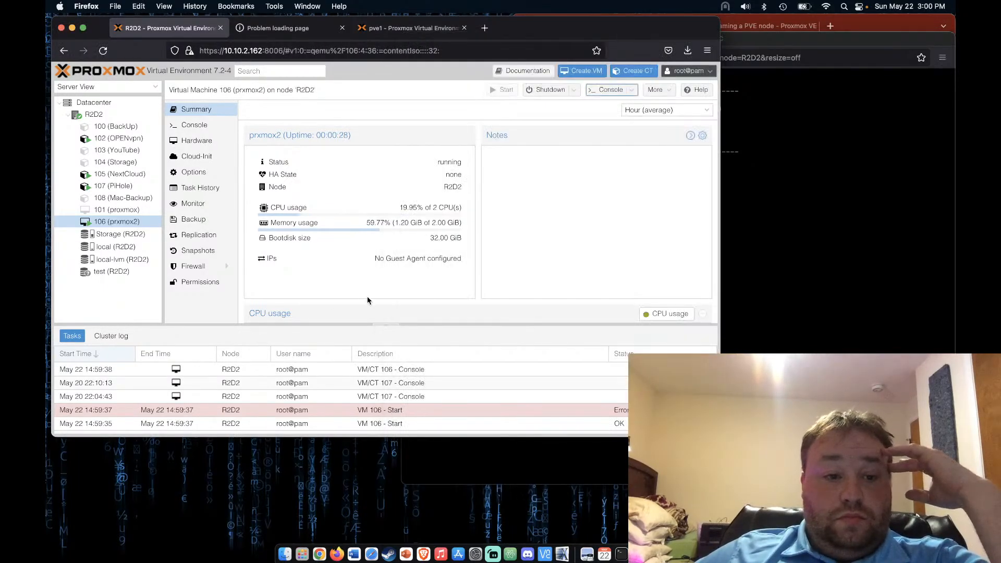
pyautogui.click(412, 27)
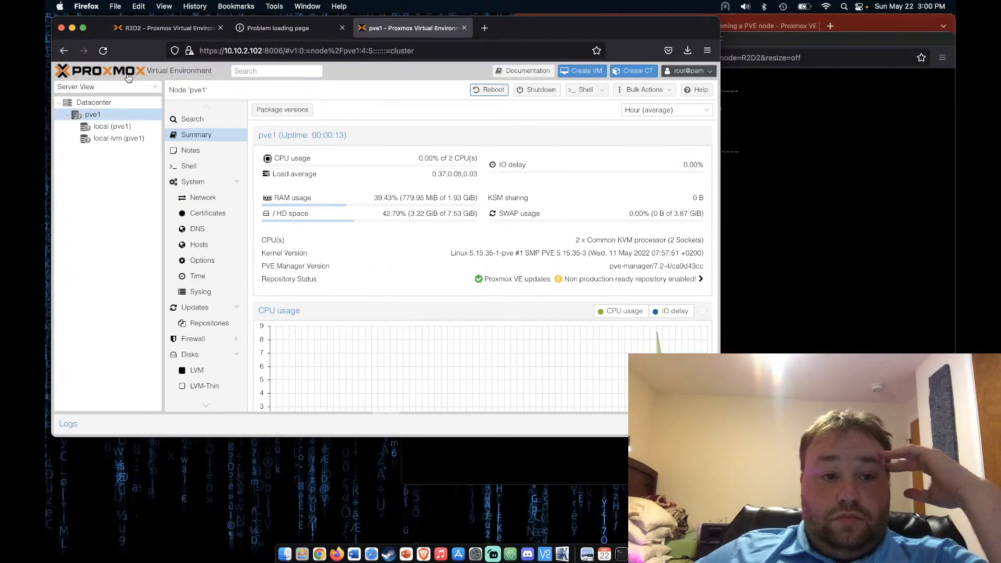
pyautogui.click(104, 51)
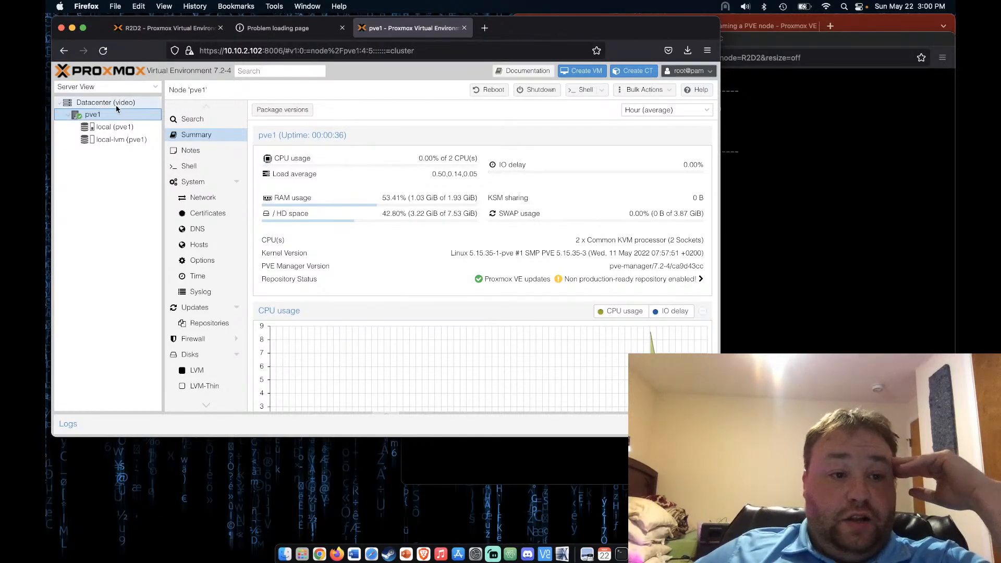
pyautogui.click(585, 94)
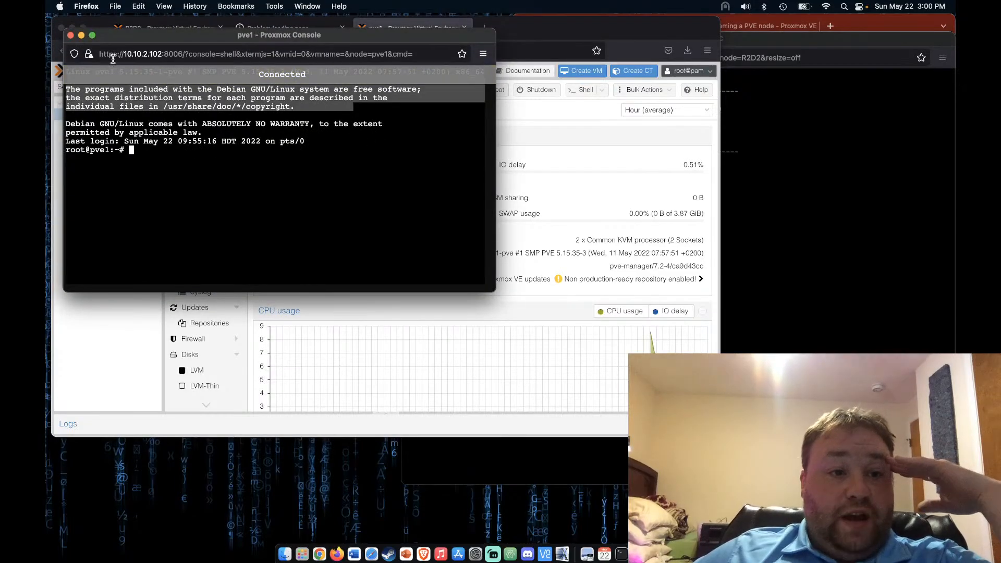
pyautogui.click(71, 35)
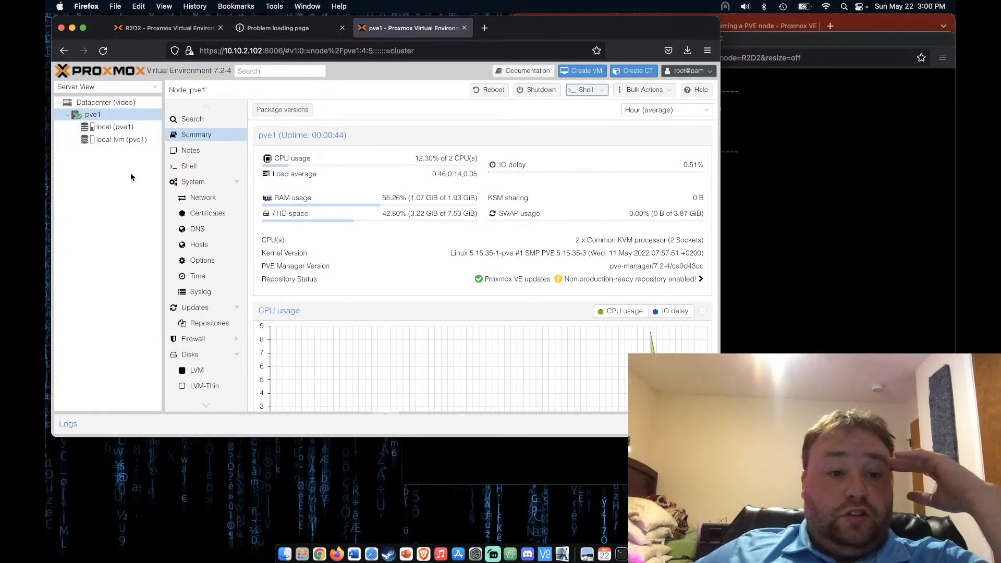
# Check the Datacenter (video) cluster node list showing pve1, then minimize the VM console
pyautogui.click(119, 103)
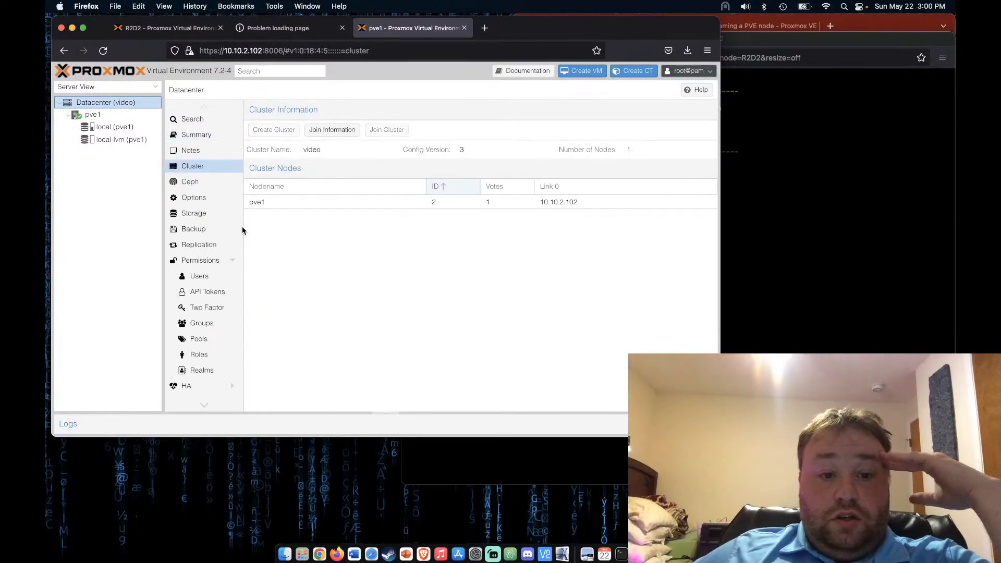
pyautogui.click(350, 204)
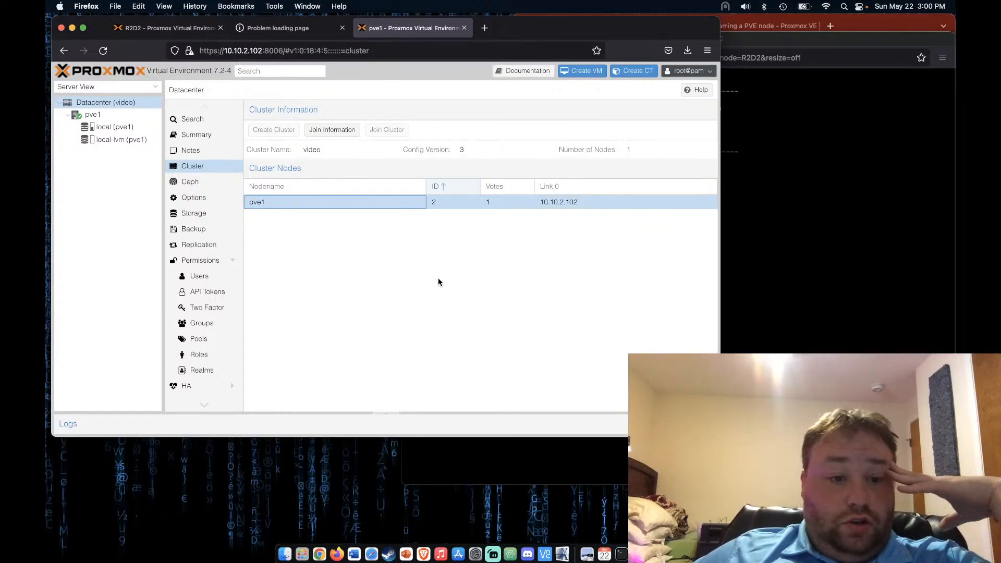
pyautogui.click(883, 279)
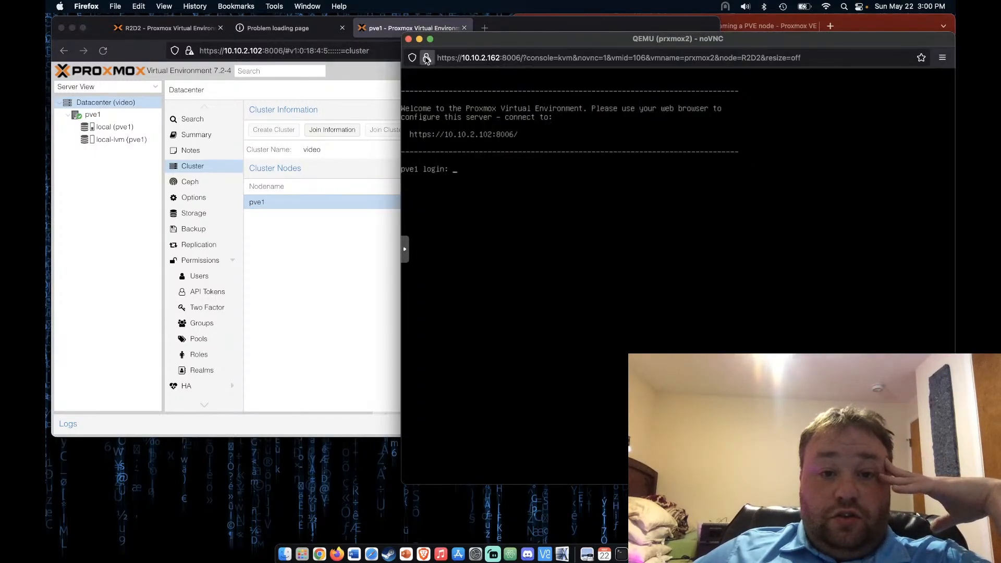
pyautogui.click(419, 39)
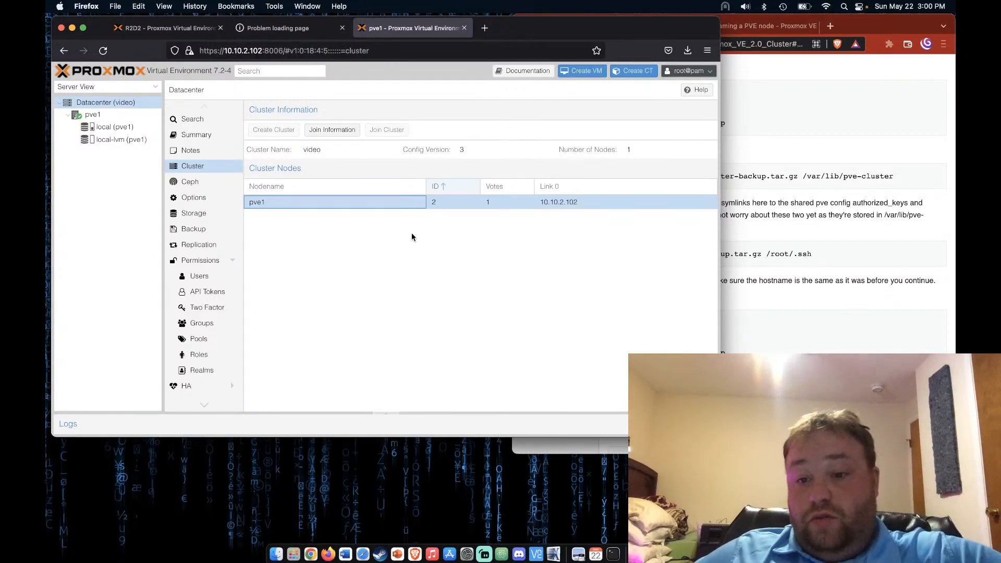
# Scroll the wiki guide back up, then open pve1's node Summary at 00:01:19 uptime
pyautogui.click(838, 301)
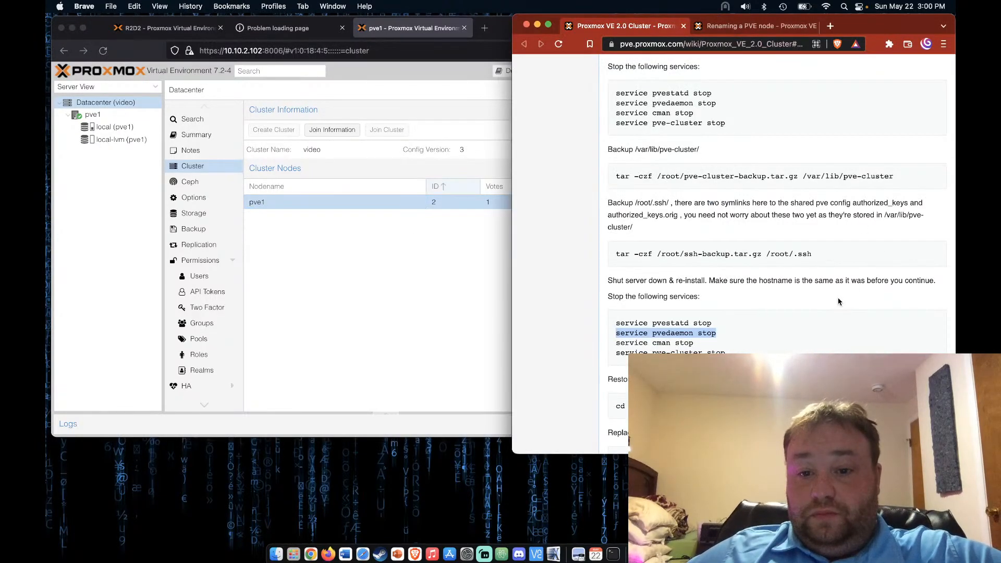
pyautogui.scroll(3, 837, 301)
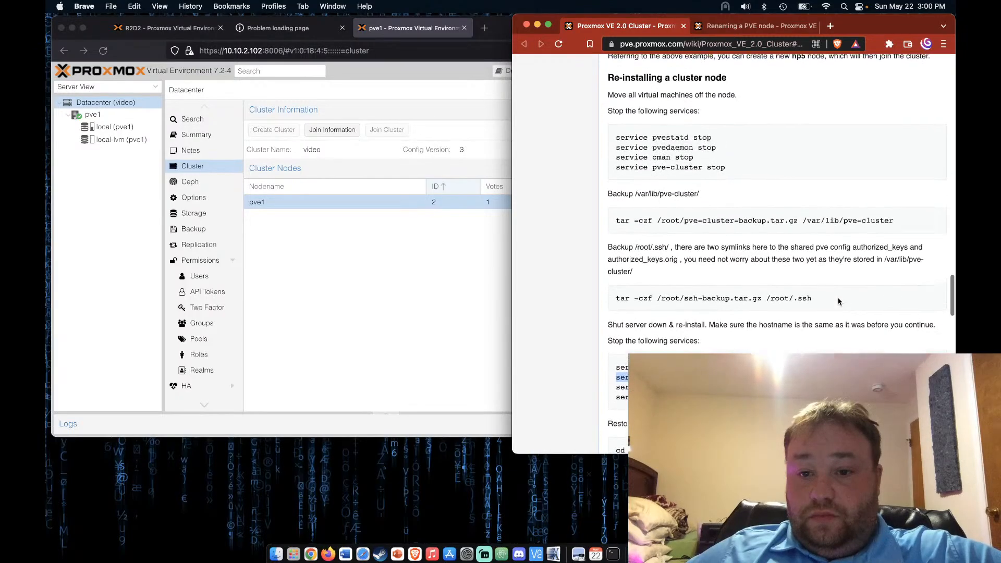
pyautogui.scroll(10, 838, 301)
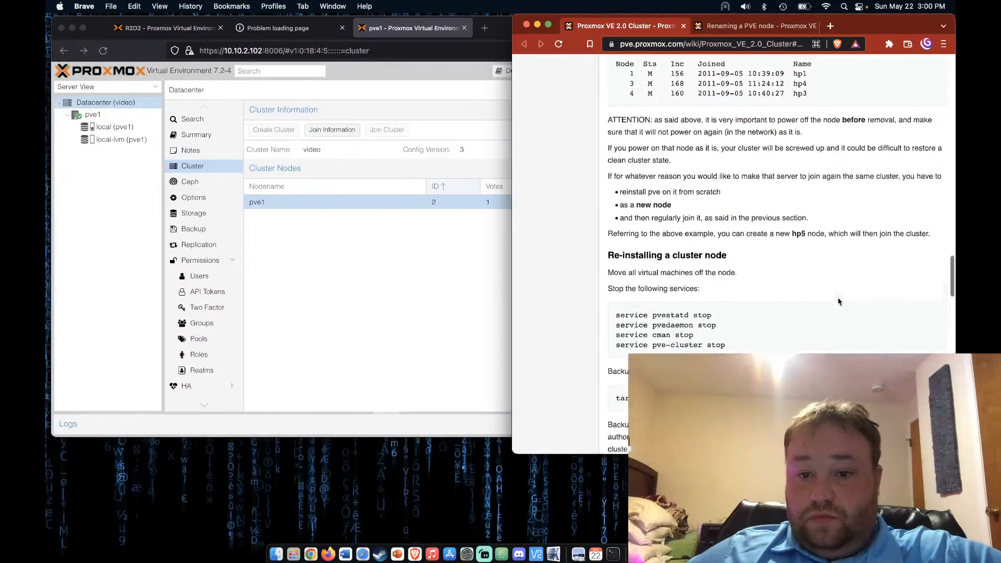
pyautogui.scroll(1, 838, 301)
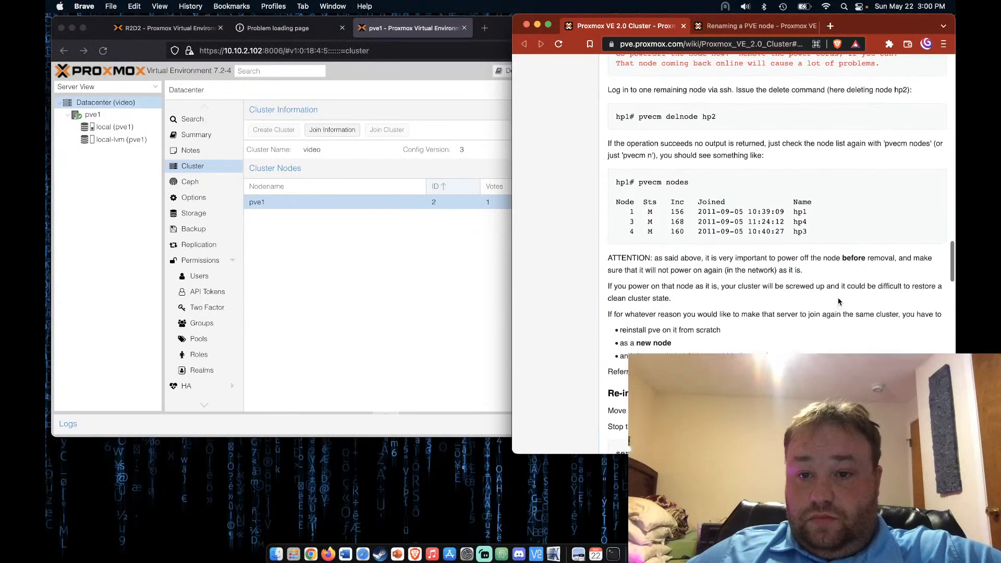
pyautogui.click(355, 296)
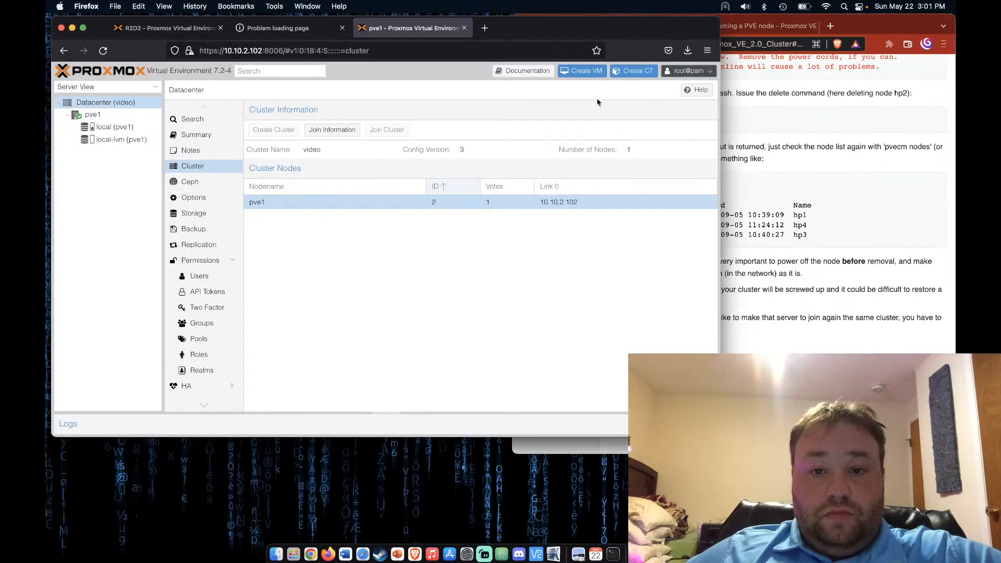
pyautogui.click(122, 118)
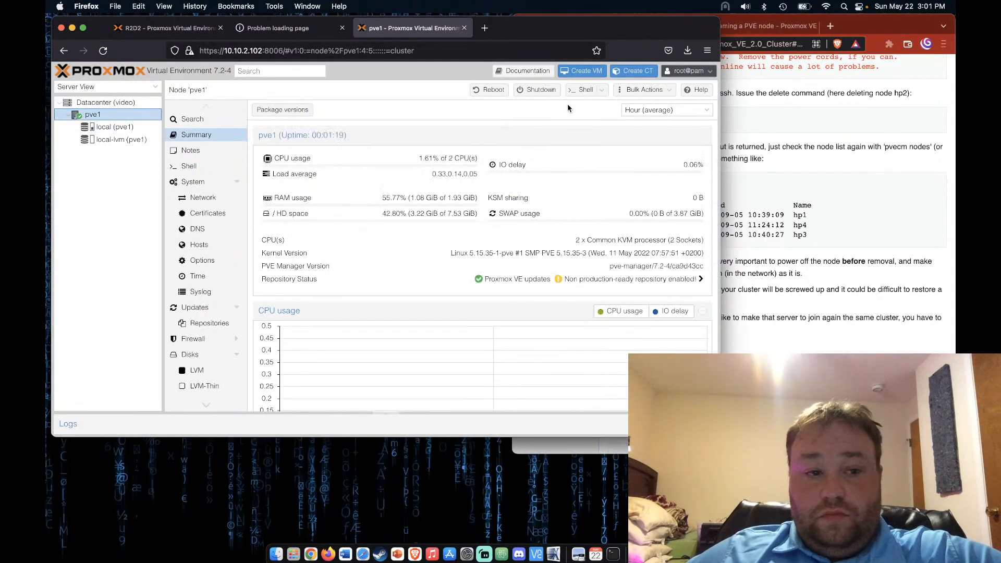
# In a new pve1 root shell, rerun the delete-node-pve command; it reports pve isn't a known host
pyautogui.click(585, 91)
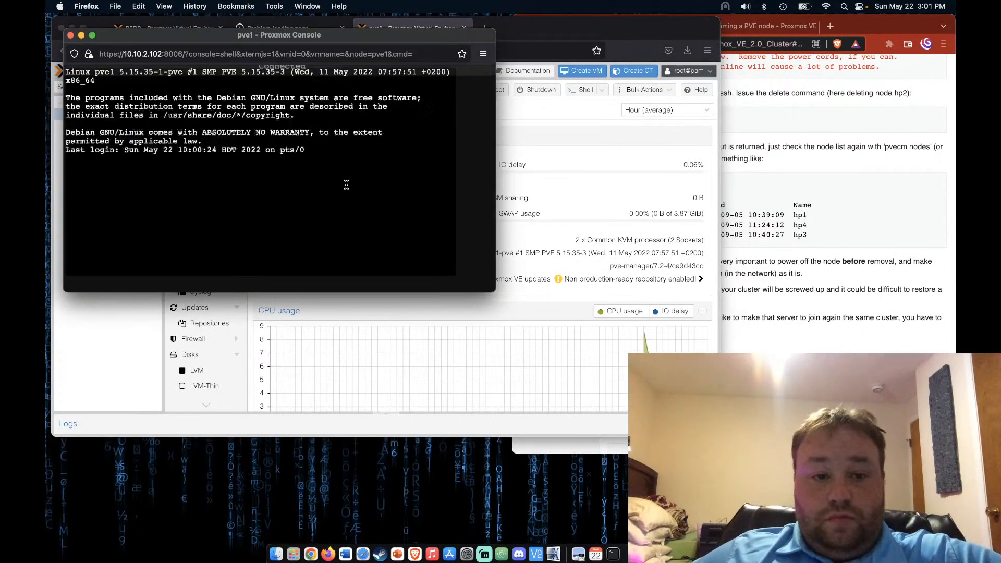
pyautogui.press('Up')
pyautogui.press('Up')
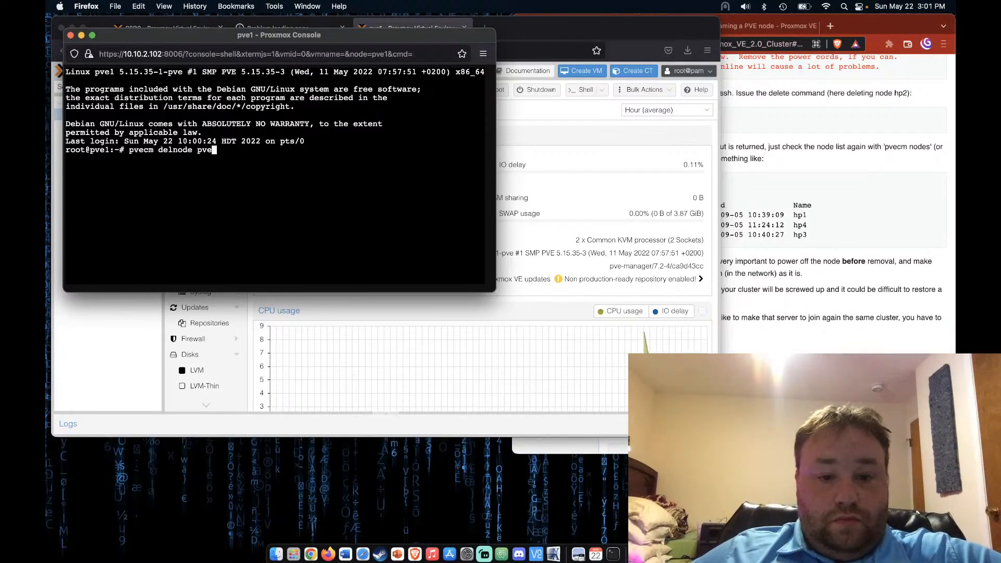
pyautogui.press('Return')
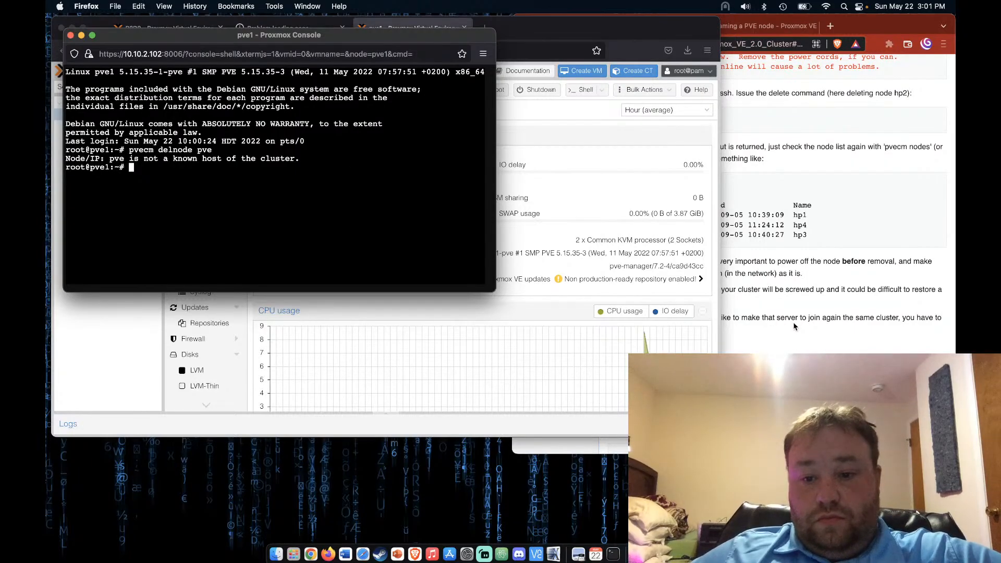
# Copy 'pvecm nodes' from the wiki and run it, listing only pve1 (local)
pyautogui.click(730, 320)
pyautogui.scroll(-3, 735, 321)
pyautogui.scroll(-5, 734, 321)
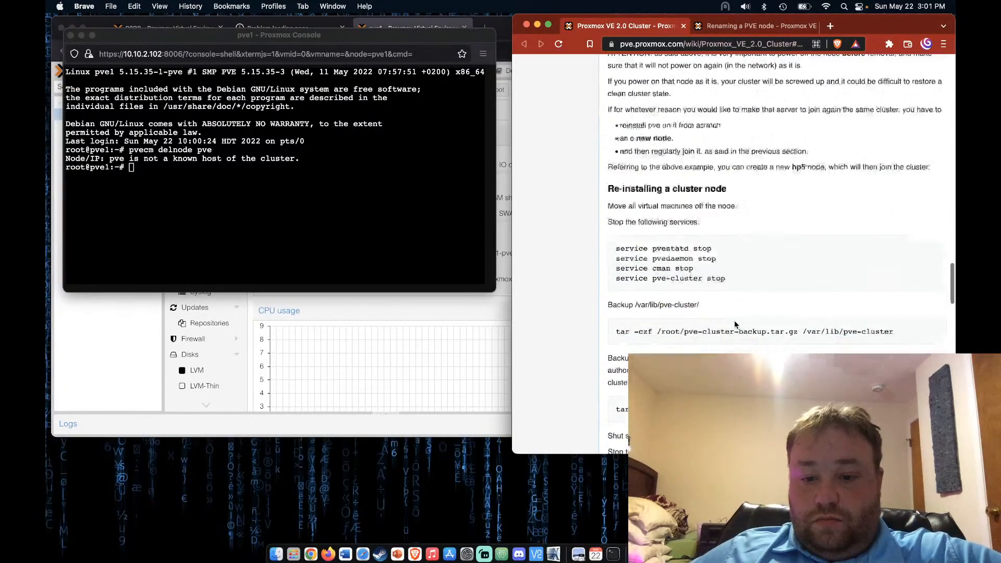
pyautogui.scroll(8, 734, 324)
pyautogui.scroll(3, 734, 324)
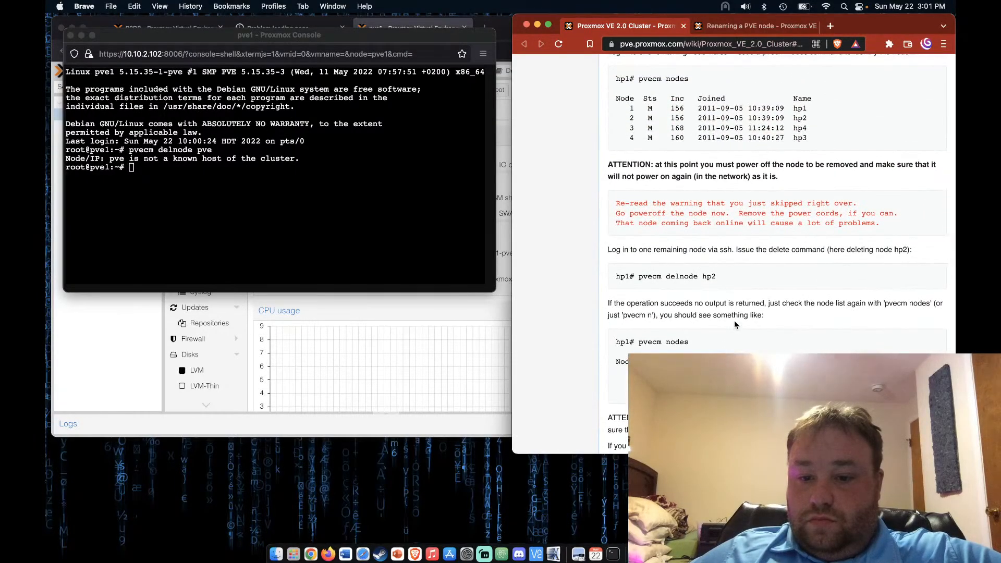
pyautogui.scroll(-2, 734, 324)
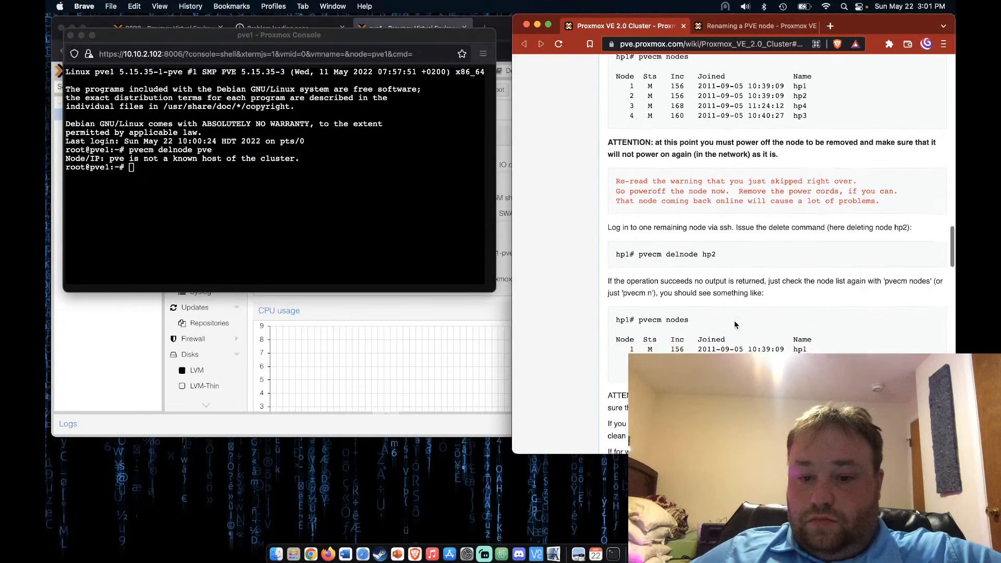
pyautogui.moveTo(639, 320); pyautogui.dragTo(688, 320)
pyautogui.press('super+c')
pyautogui.click(308, 224)
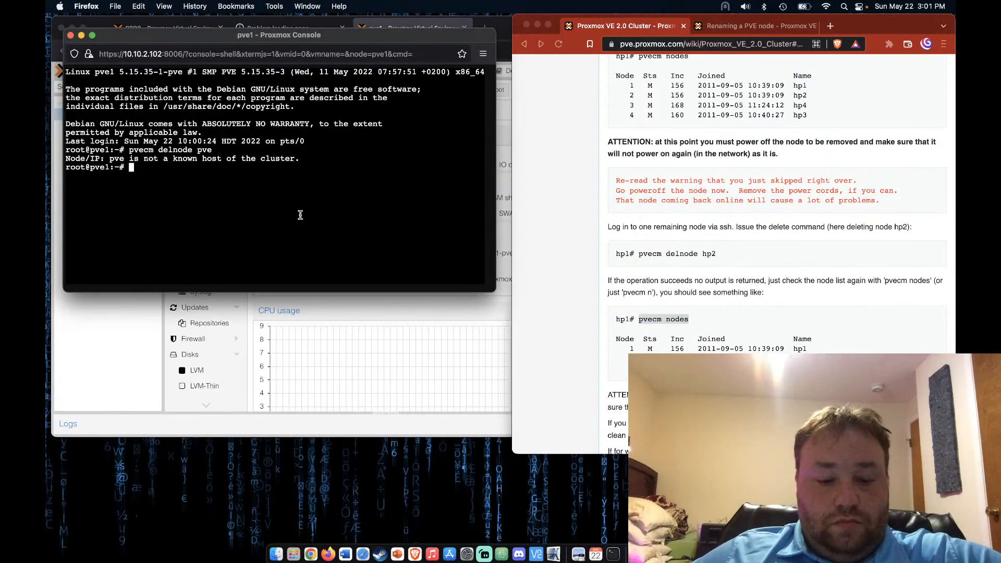
pyautogui.press('Return')
pyautogui.press('super+v')
pyautogui.press('Return')
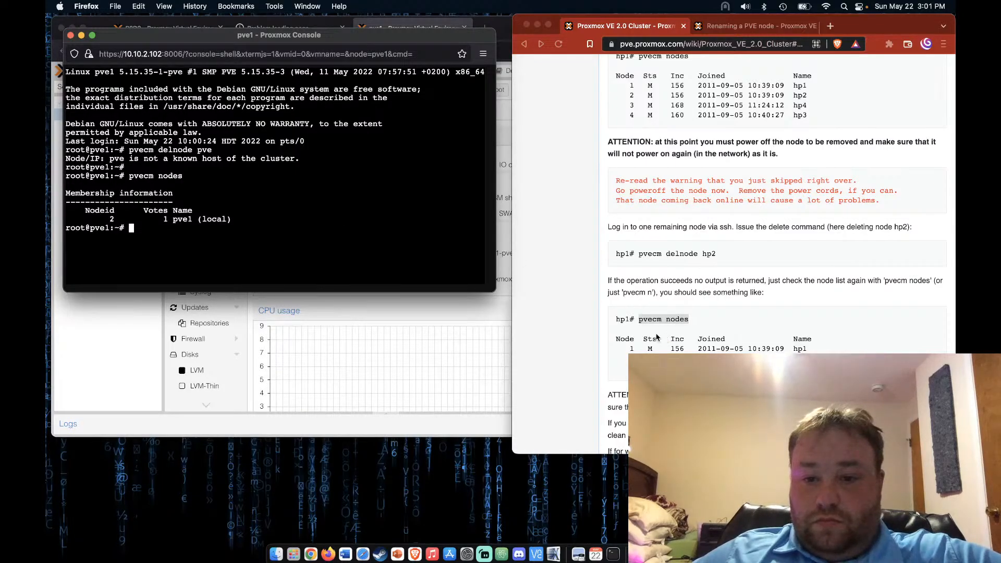
# Scroll the wiki down to the re-install section
pyautogui.scroll(-5, 656, 336)
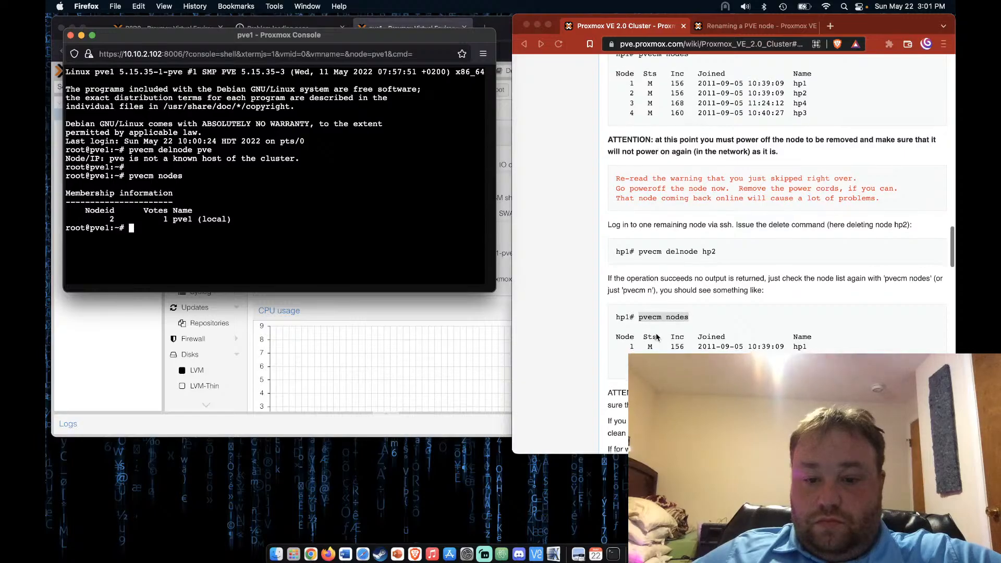
pyautogui.scroll(-3, 656, 337)
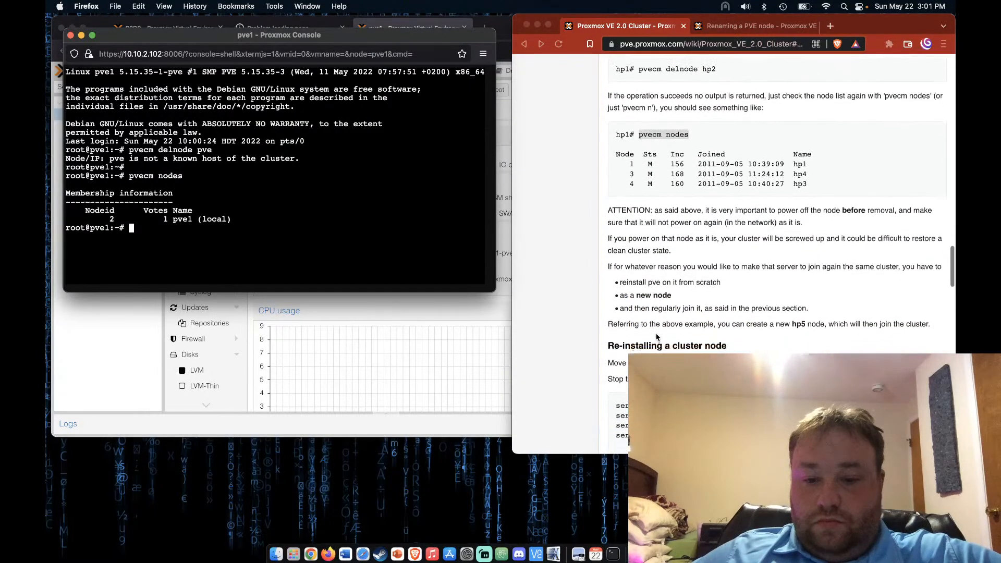
pyautogui.scroll(-4, 656, 337)
pyautogui.scroll(-1, 656, 336)
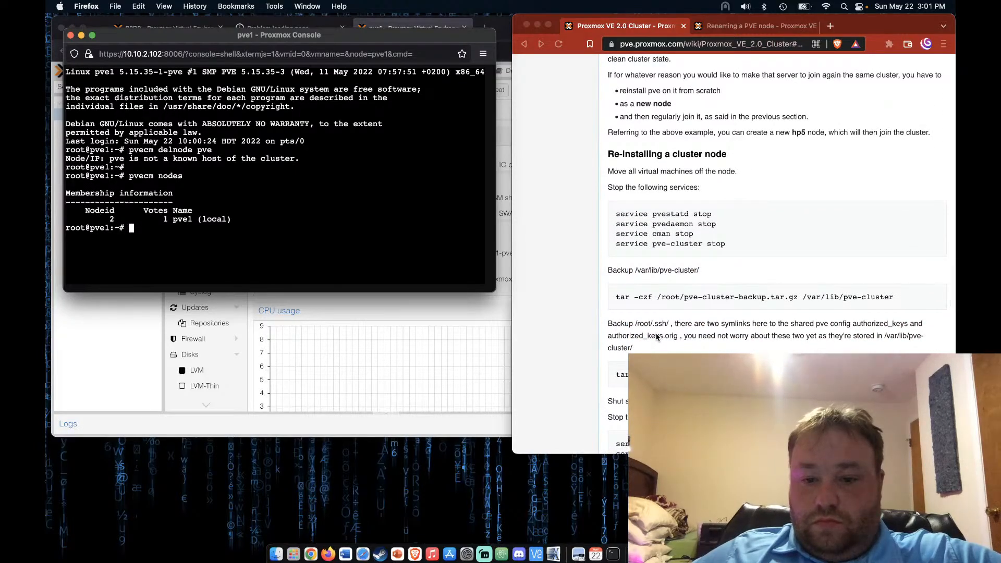
pyautogui.scroll(-3, 657, 336)
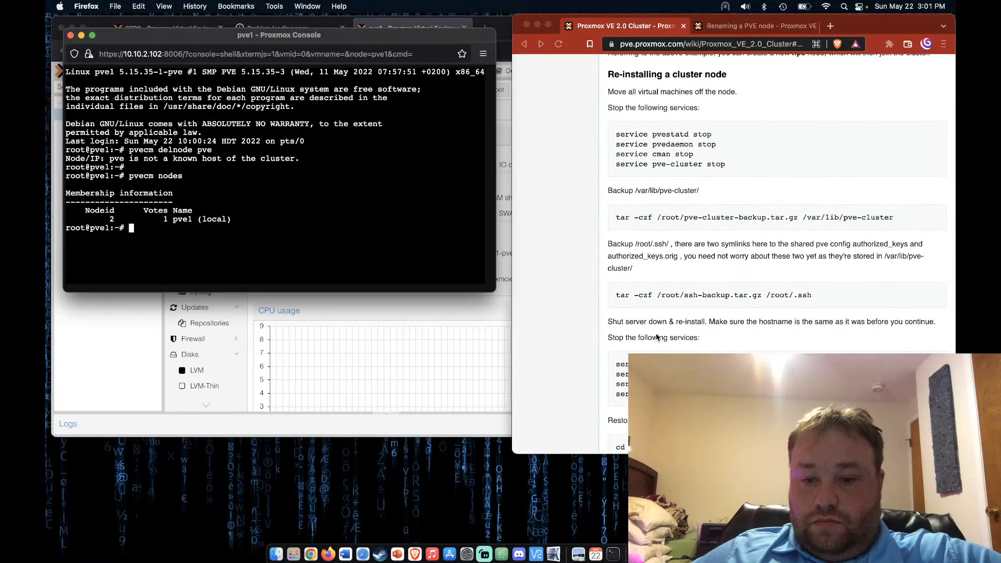
pyautogui.scroll(-2, 656, 336)
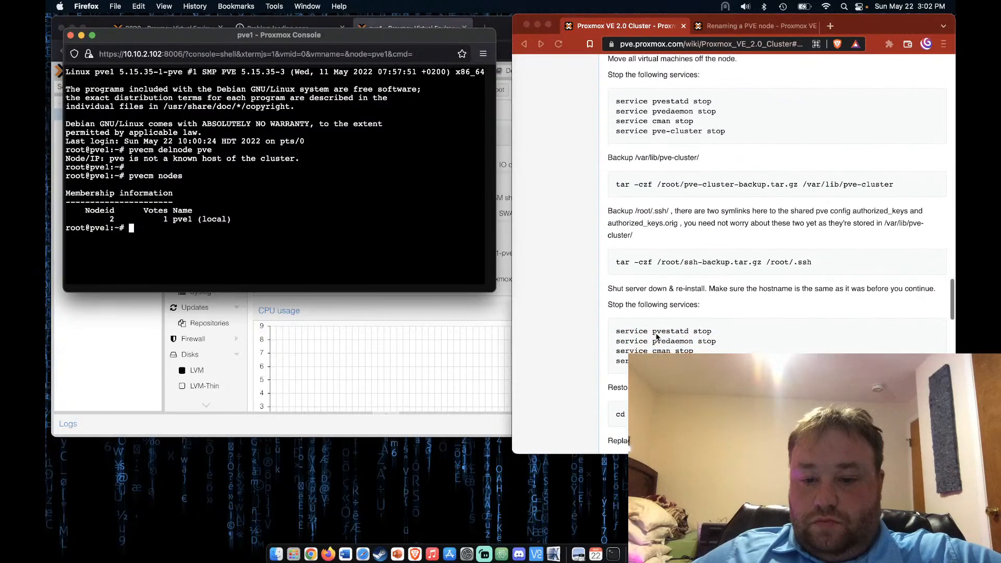
pyautogui.scroll(-3, 656, 336)
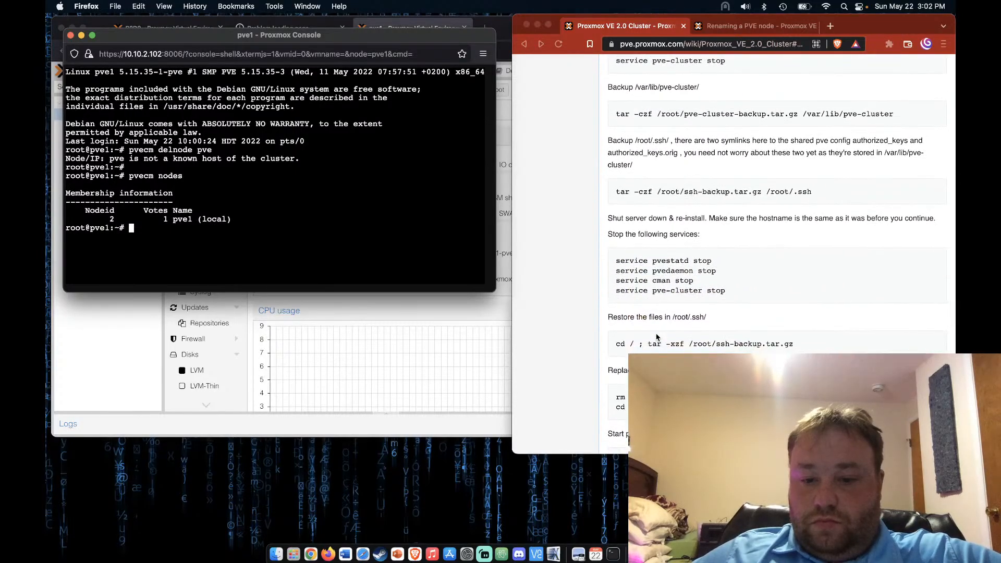
pyautogui.scroll(-2, 657, 336)
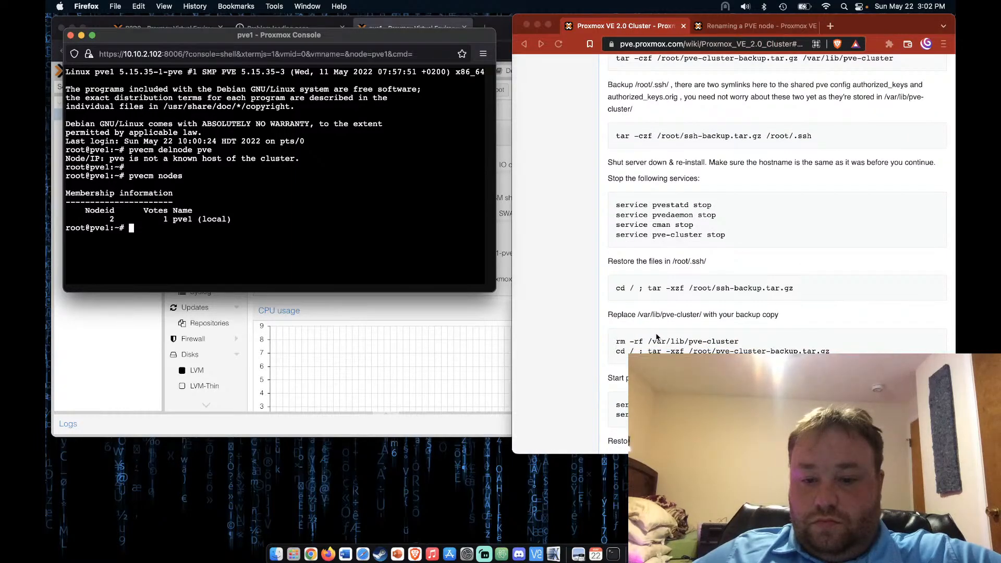
pyautogui.scroll(-3, 656, 337)
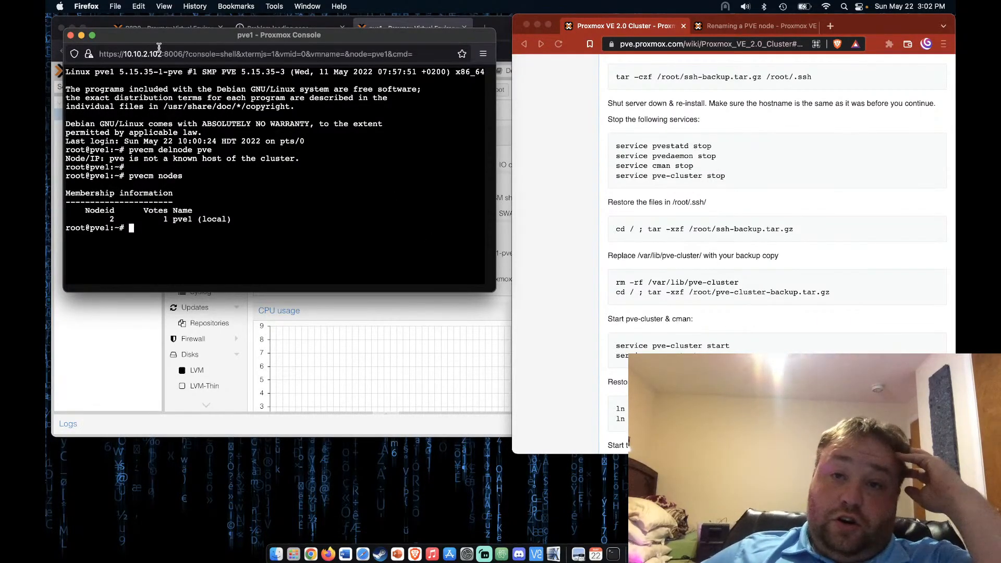
# Close the pve1 shell, leaving the page, and check the Datacenter cluster lists only pve1
pyautogui.click(73, 38)
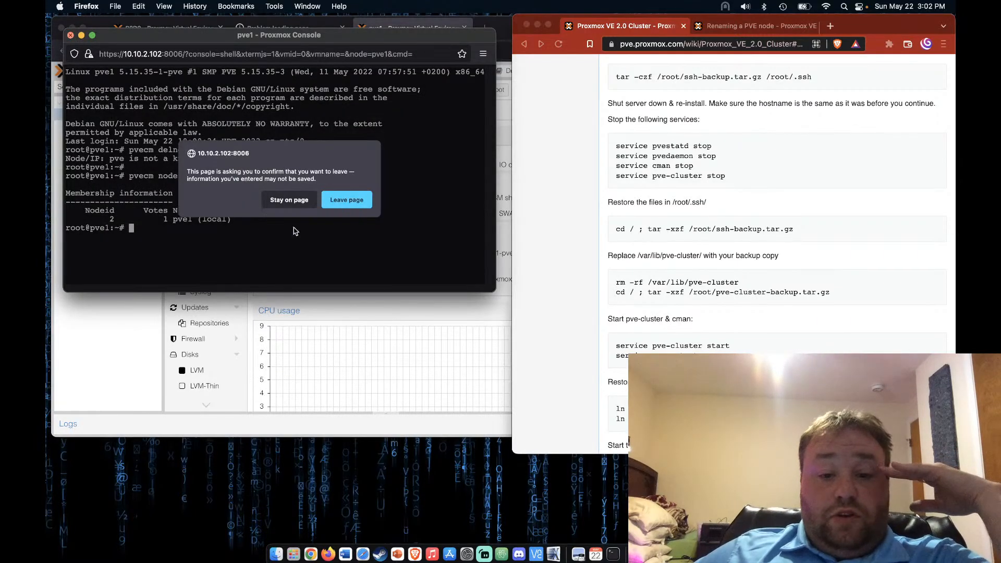
pyautogui.click(346, 199)
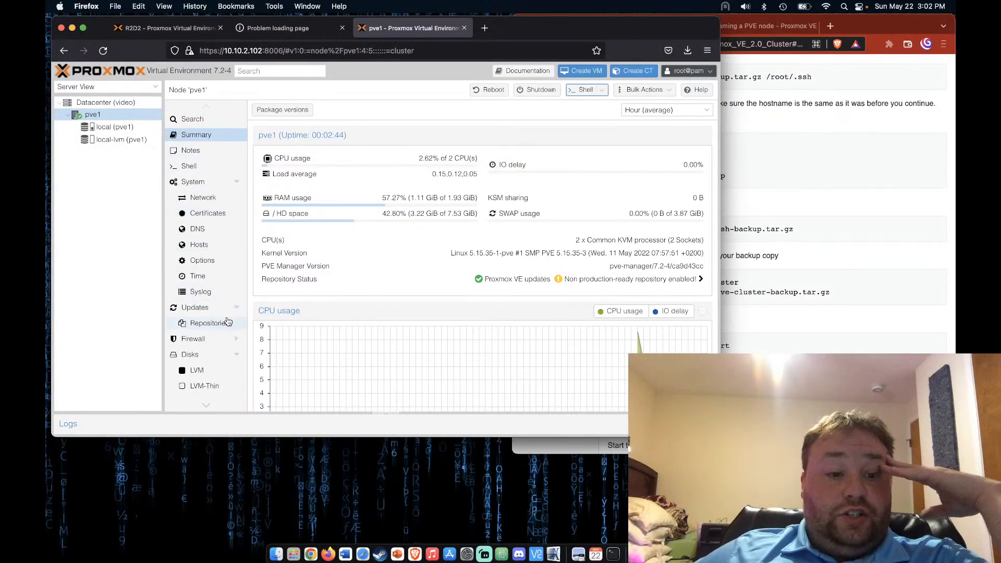
pyautogui.click(115, 104)
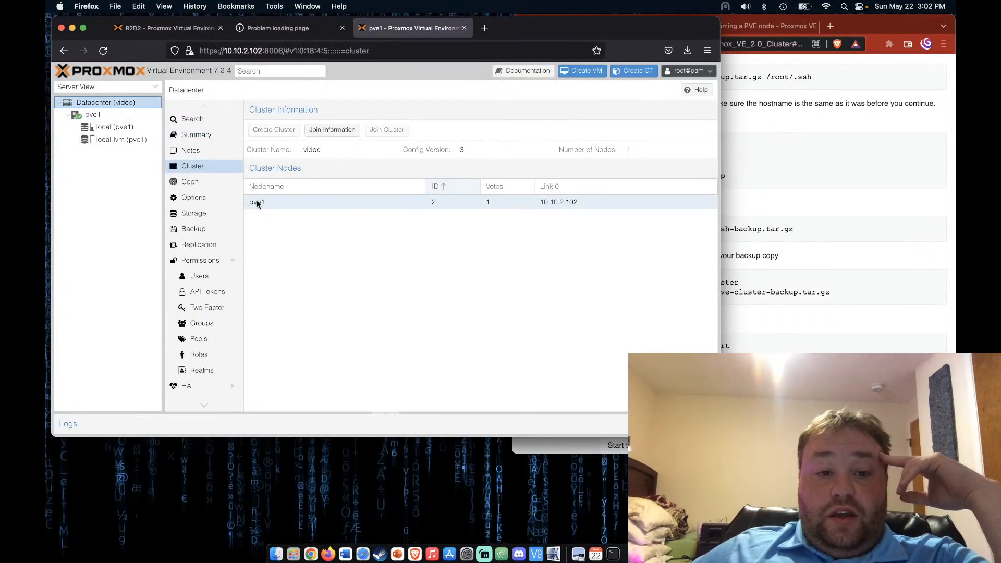
pyautogui.click(251, 205)
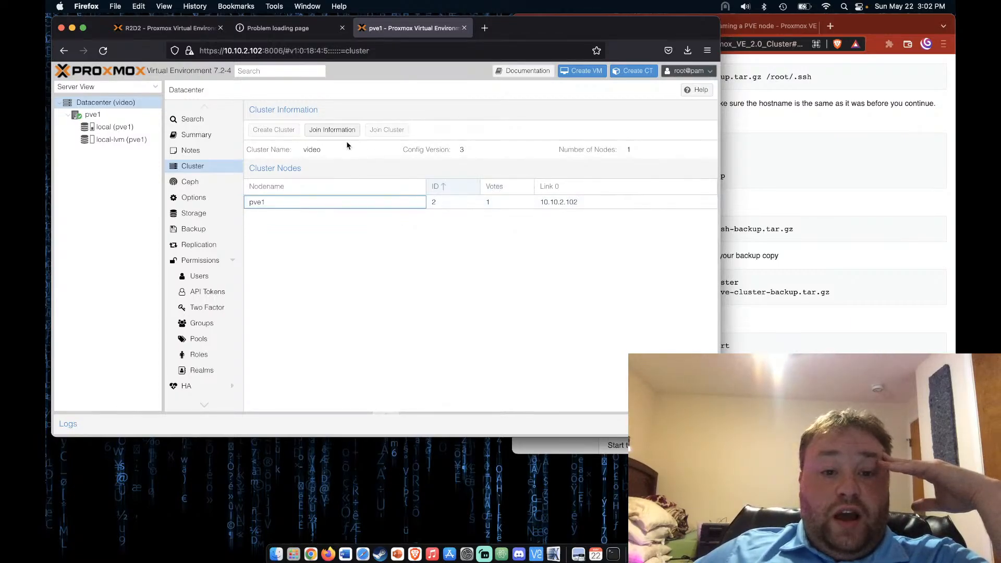
pyautogui.click(363, 204)
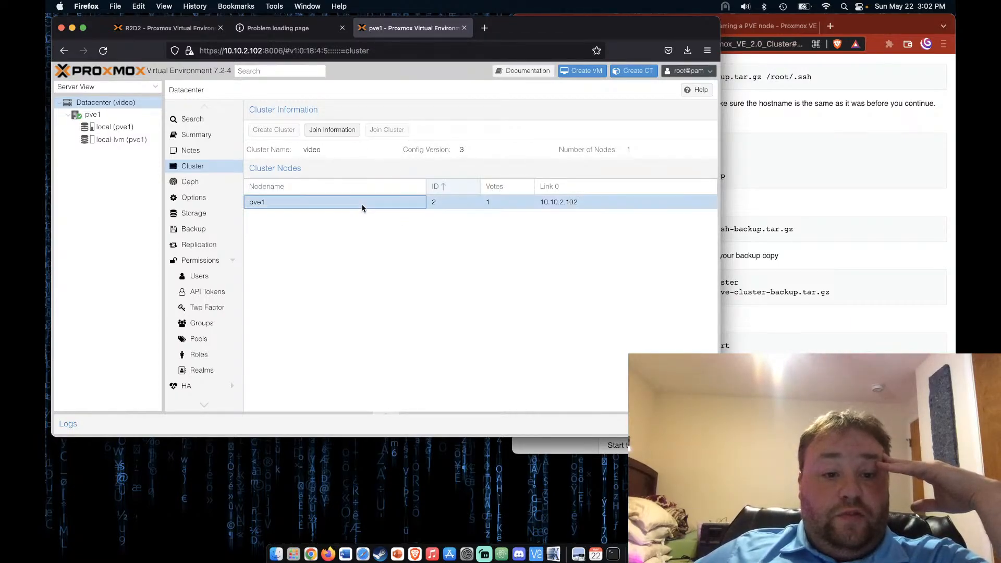
# View and dismiss the cluster's Join Information, then open pve1's Summary at 00:03:38 uptime
pyautogui.click(348, 134)
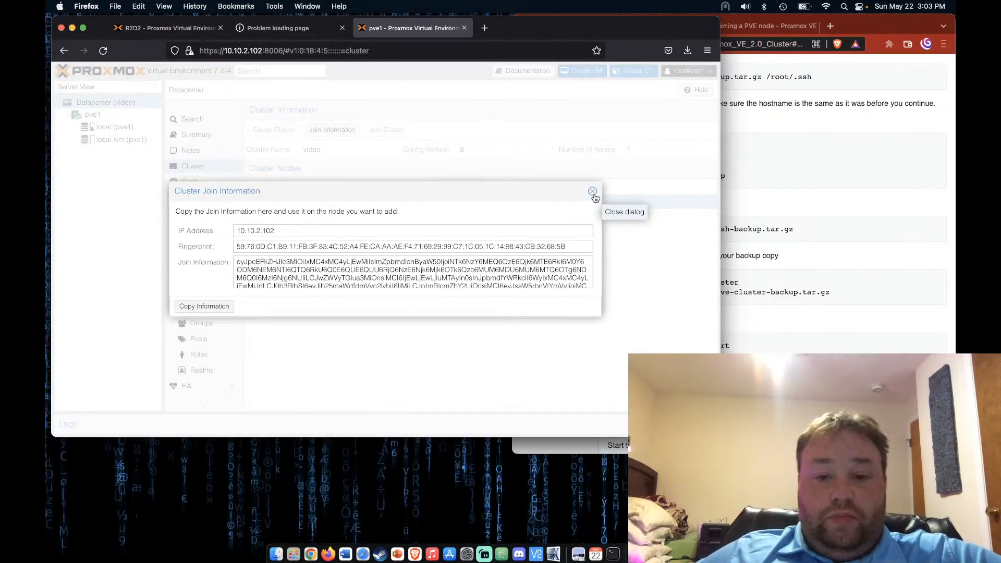
pyautogui.click(592, 192)
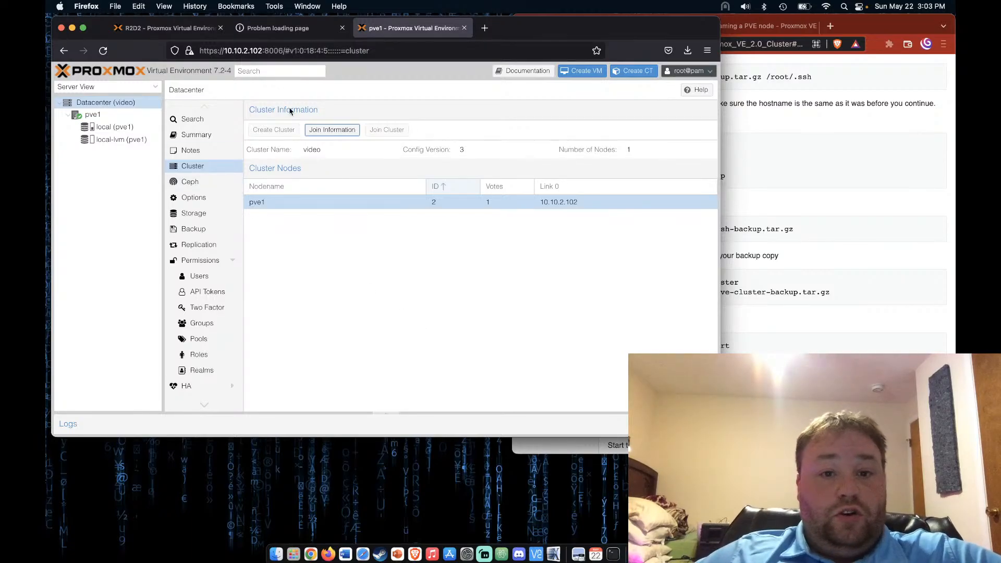
pyautogui.click(91, 115)
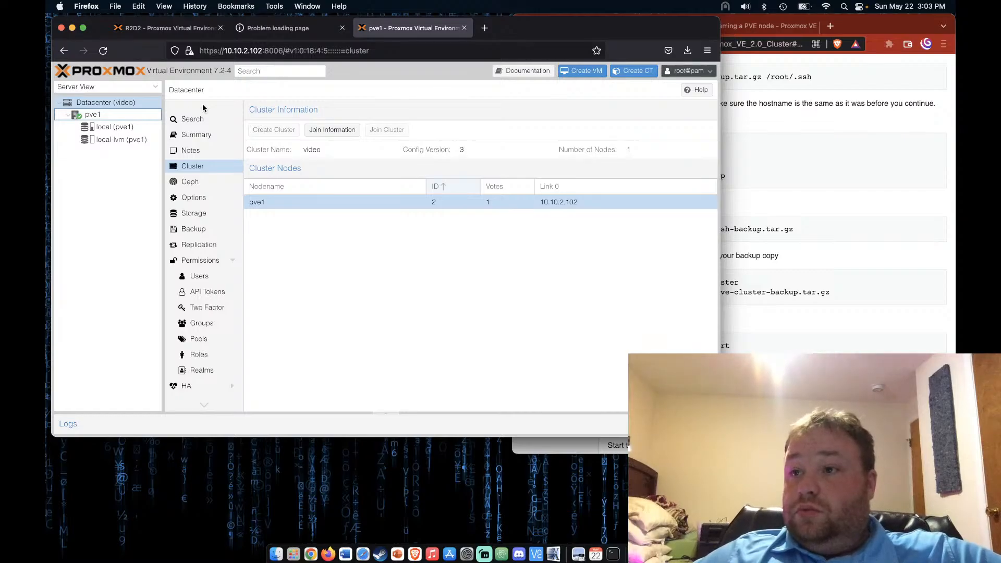
pyautogui.click(112, 115)
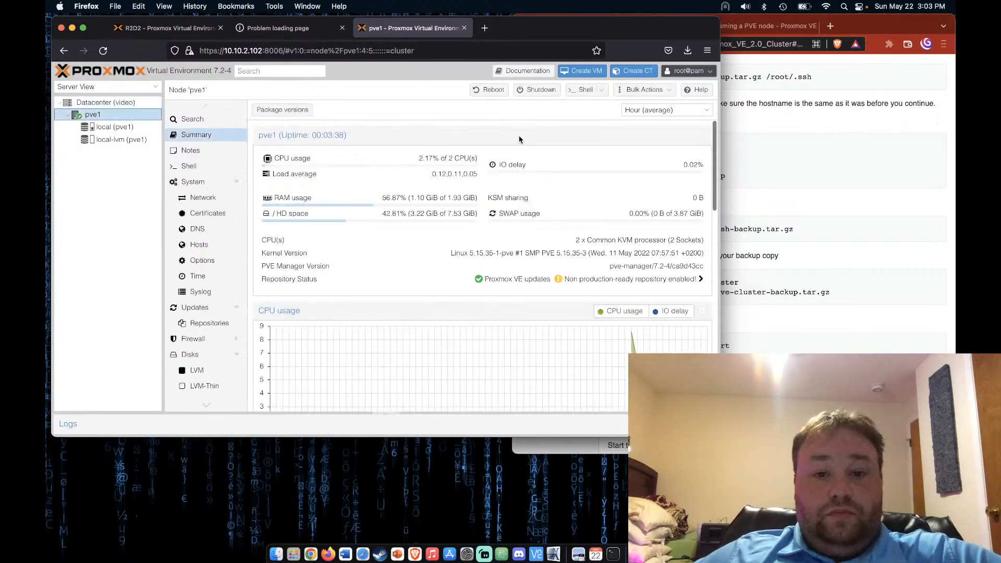
# Shut down node pve1, then start VM 101 (proxmox) on the R2D2 host
pyautogui.click(539, 90)
pyautogui.click(353, 273)
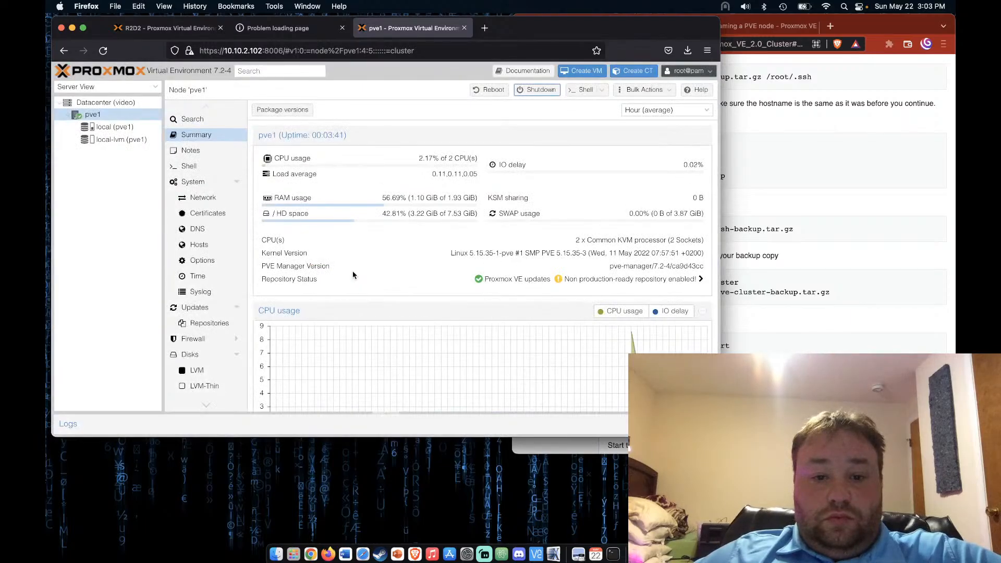
pyautogui.click(165, 29)
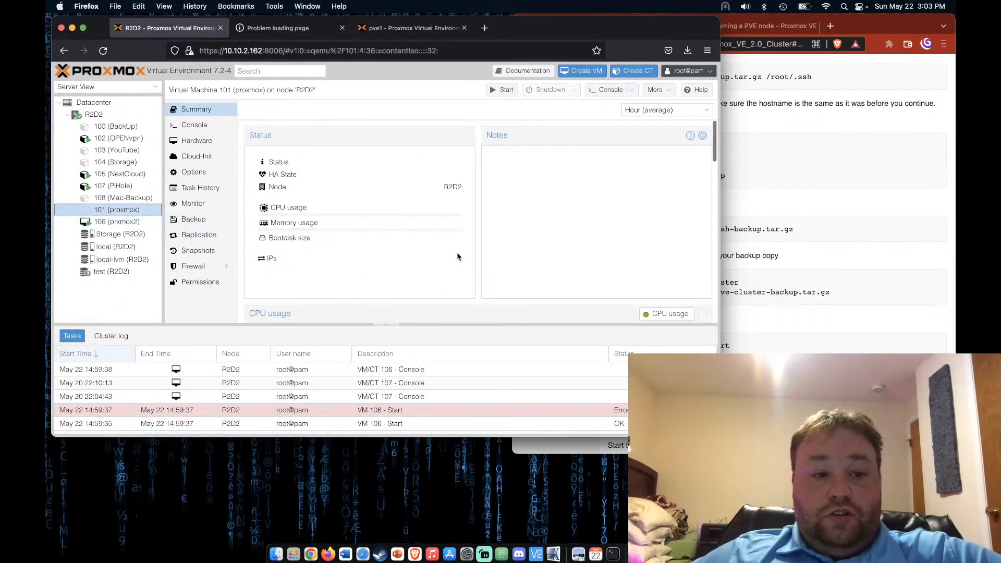
pyautogui.click(503, 93)
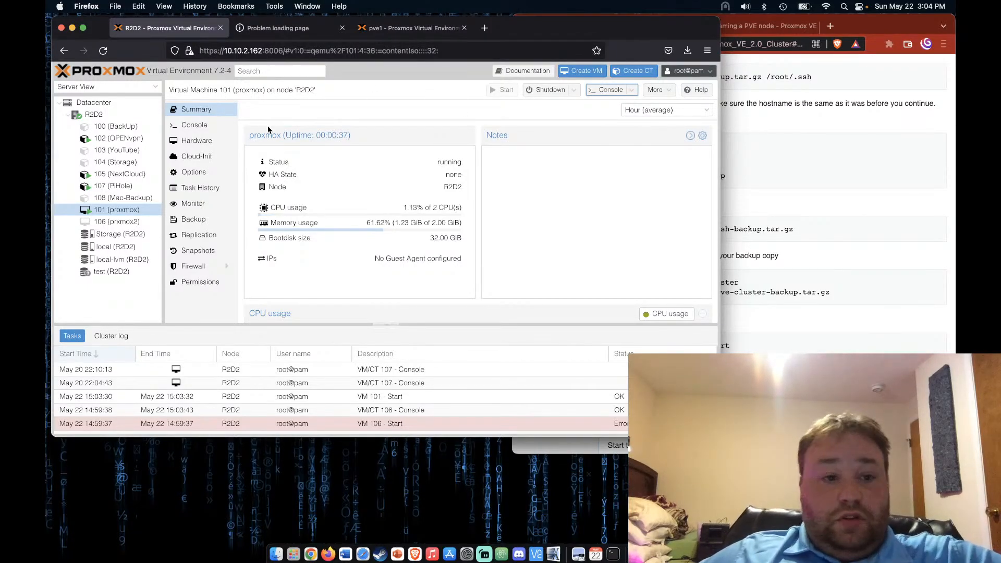
# Reload the 10.10.2.101 pve interface and view its Datacenter cluster, still listing pve and pve1
pyautogui.click(279, 28)
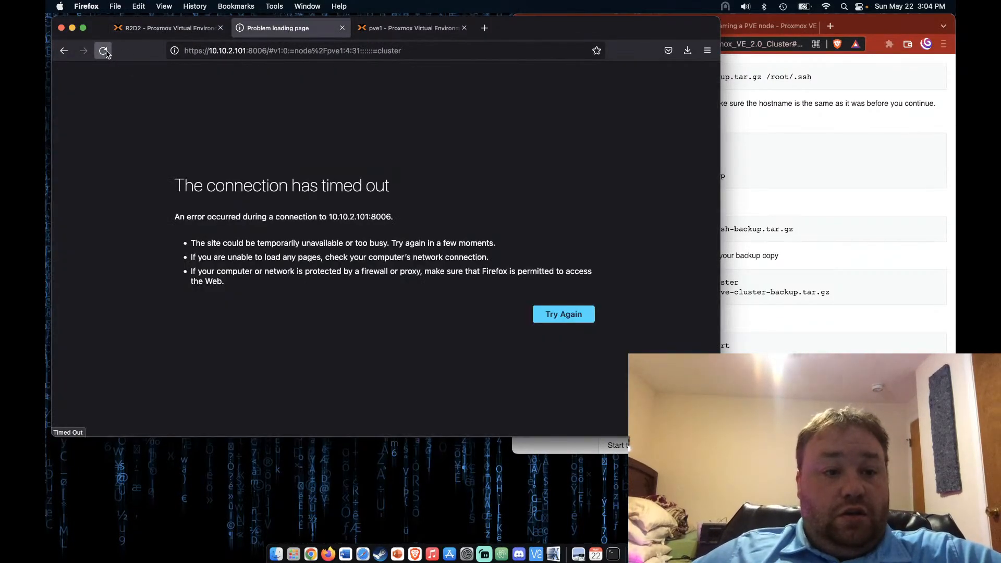
pyautogui.click(103, 50)
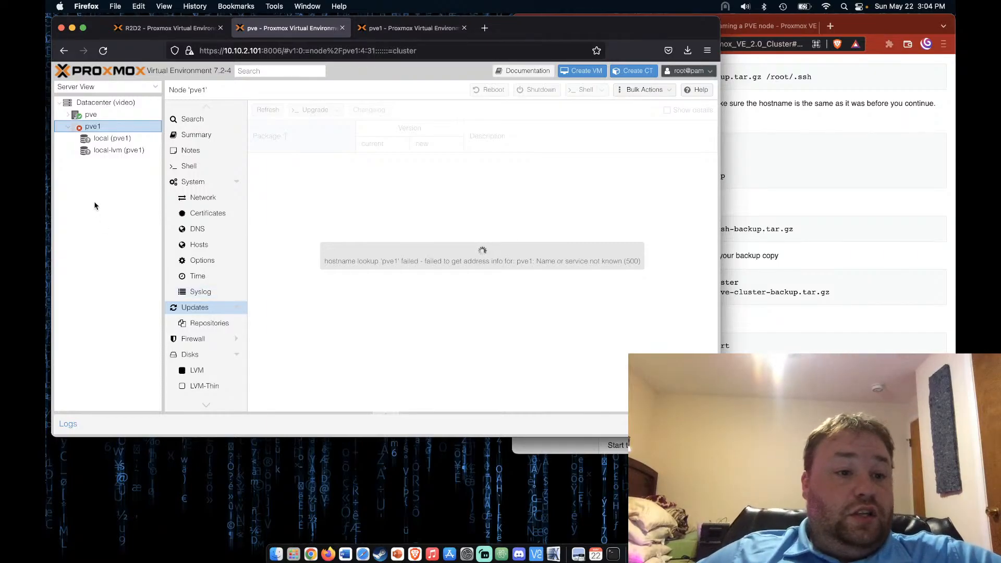
pyautogui.click(109, 104)
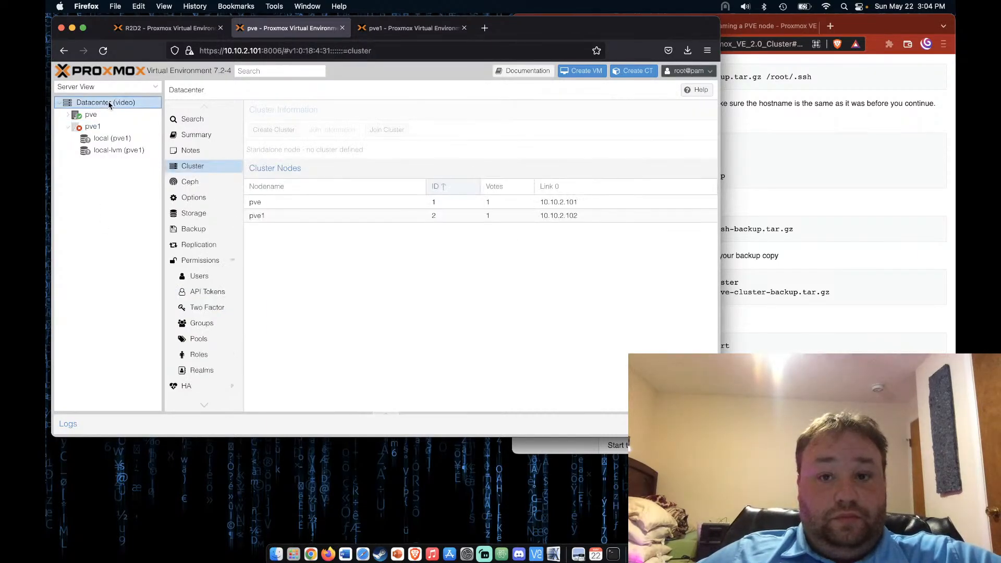
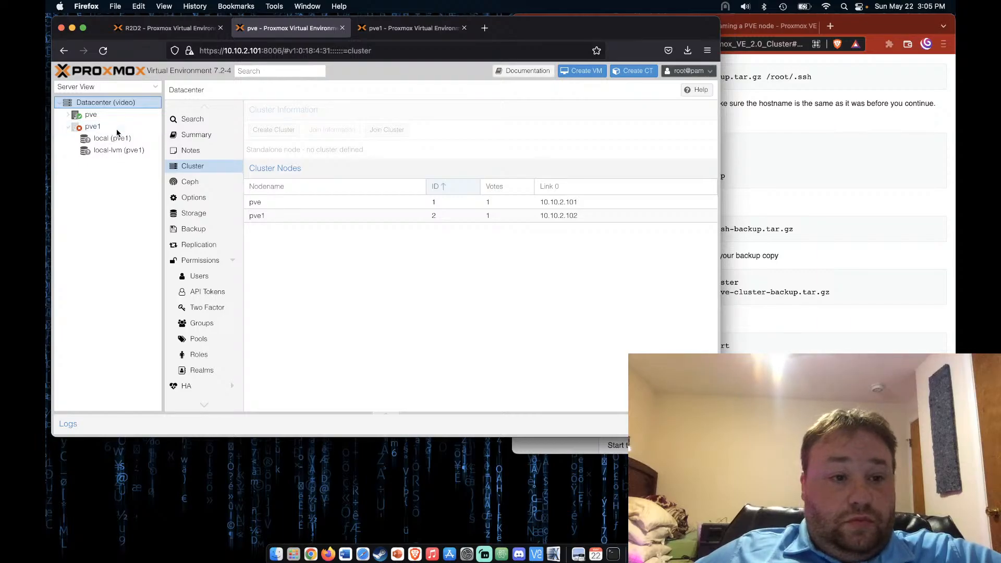
# Open a root shell console on node pve
pyautogui.click(120, 116)
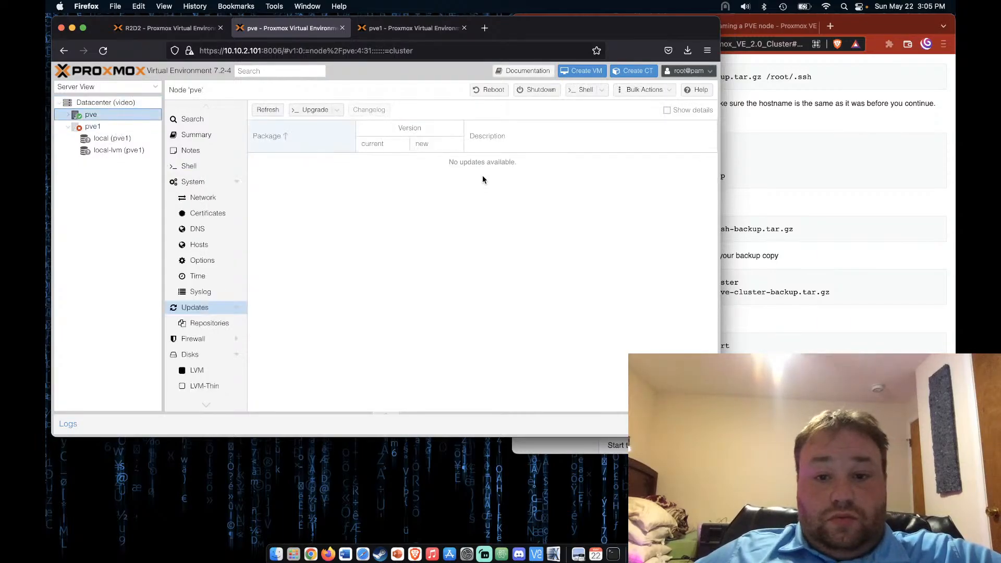
pyautogui.click(583, 90)
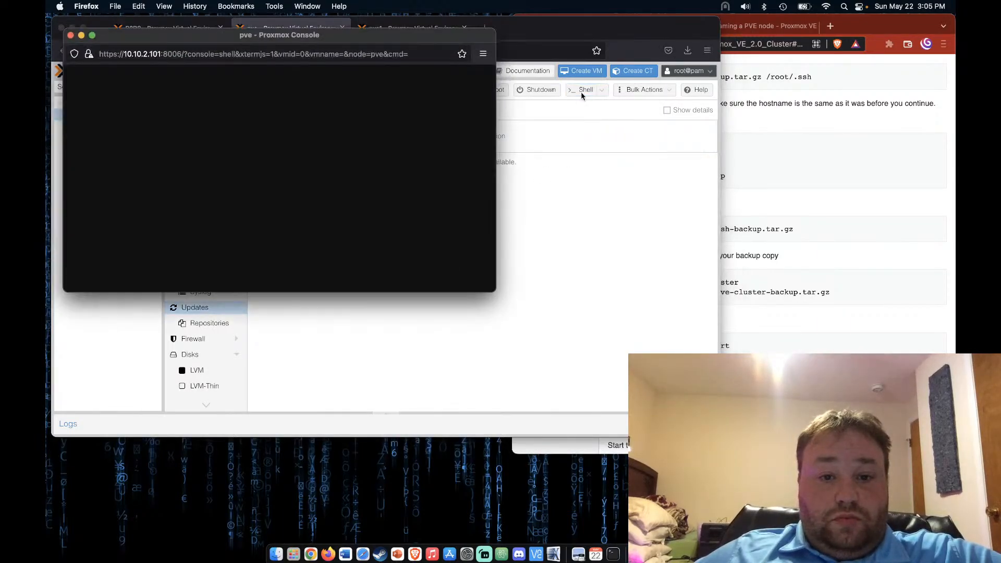
pyautogui.moveTo(376, 34); pyautogui.dragTo(501, 3)
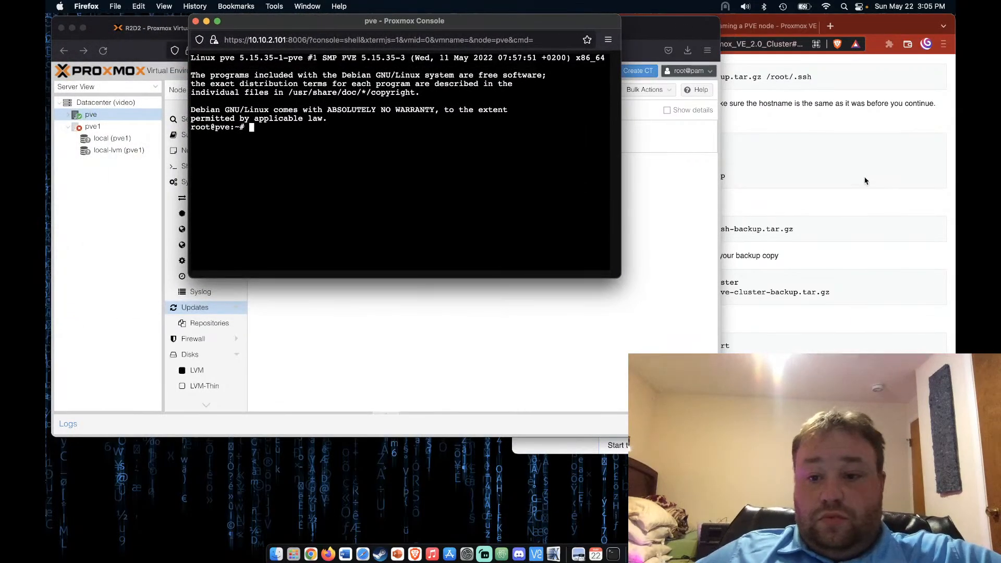
# In the cluster wiki page, find and select the pvecm delnode command
pyautogui.click(871, 185)
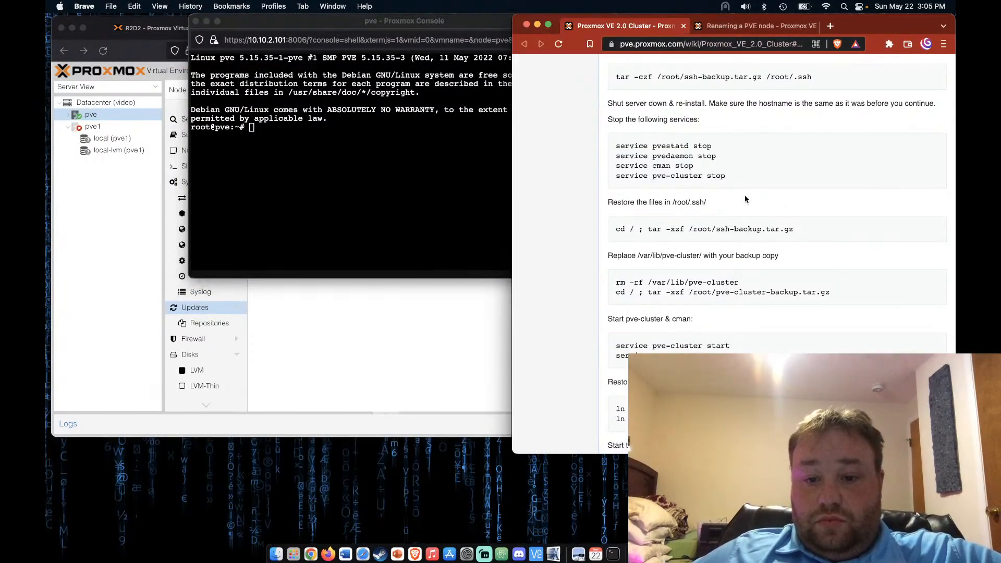
pyautogui.scroll(5, 745, 198)
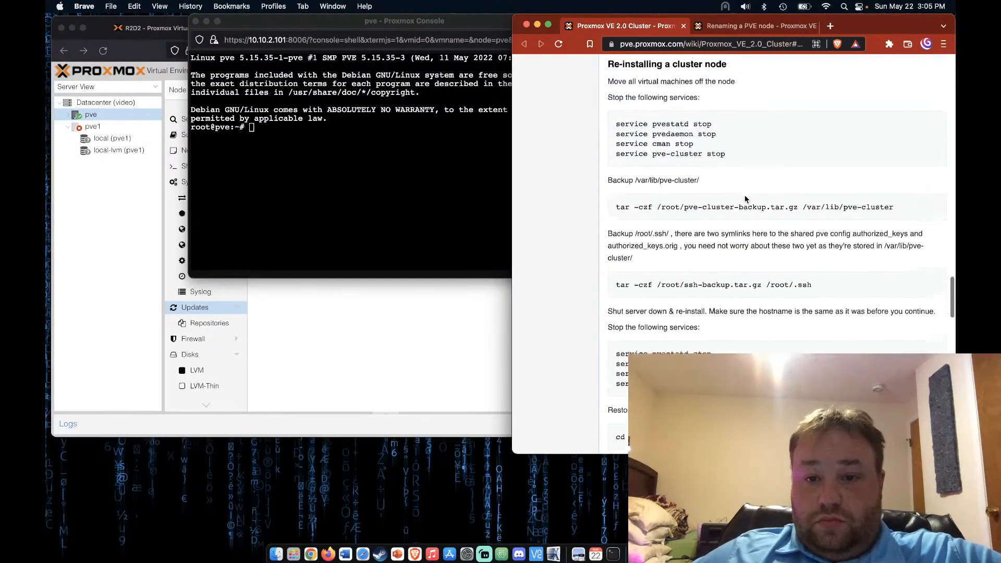
pyautogui.scroll(6, 745, 199)
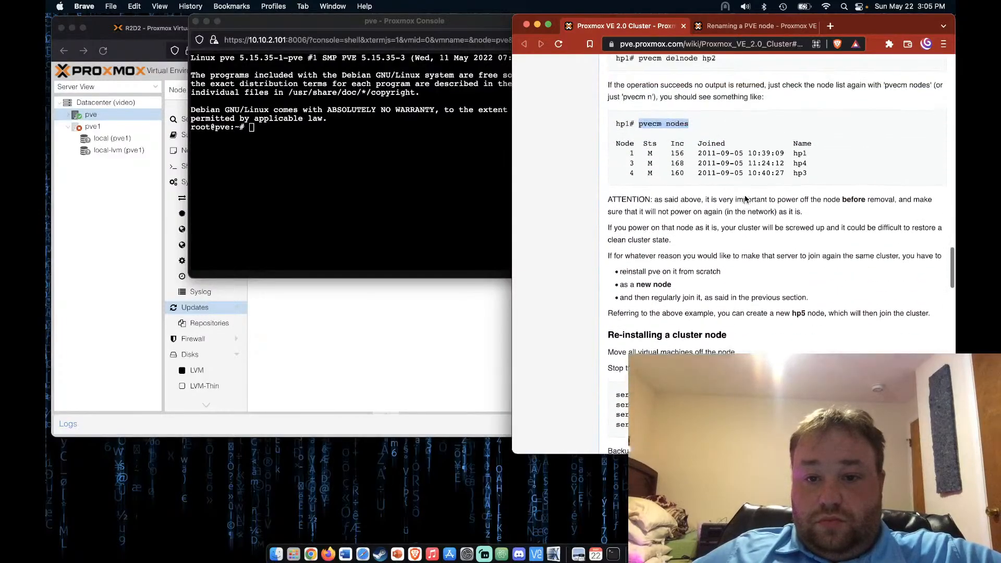
pyautogui.scroll(1, 745, 196)
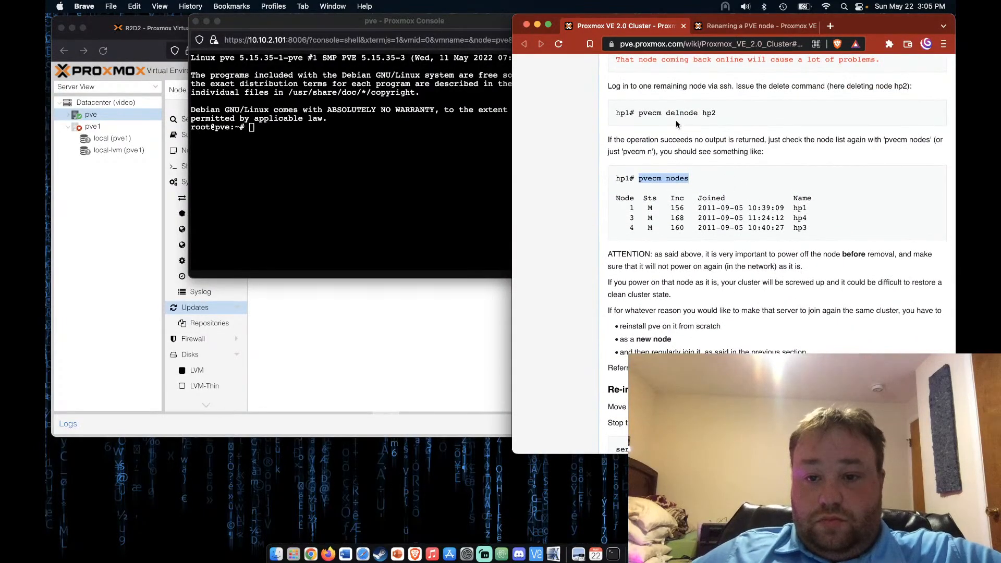
pyautogui.moveTo(639, 112); pyautogui.dragTo(695, 109)
# Run 'pvecm delnod pve1' in pve's shell, which fails with 'cluster not ready - no quorum?'
pyautogui.press('super+c')
pyautogui.click(344, 155)
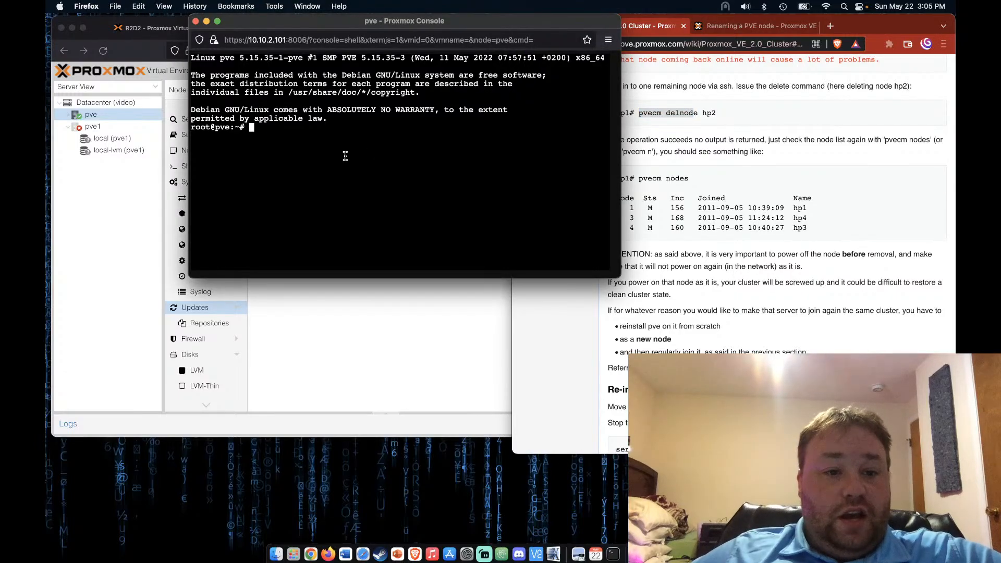
pyautogui.press('super+v')
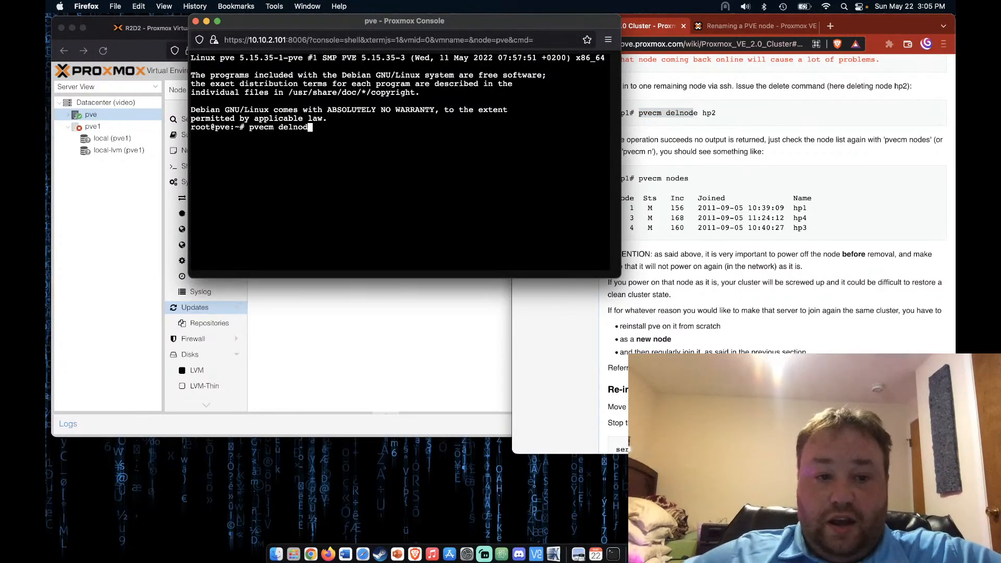
pyautogui.write('pve1')
pyautogui.press('Return')
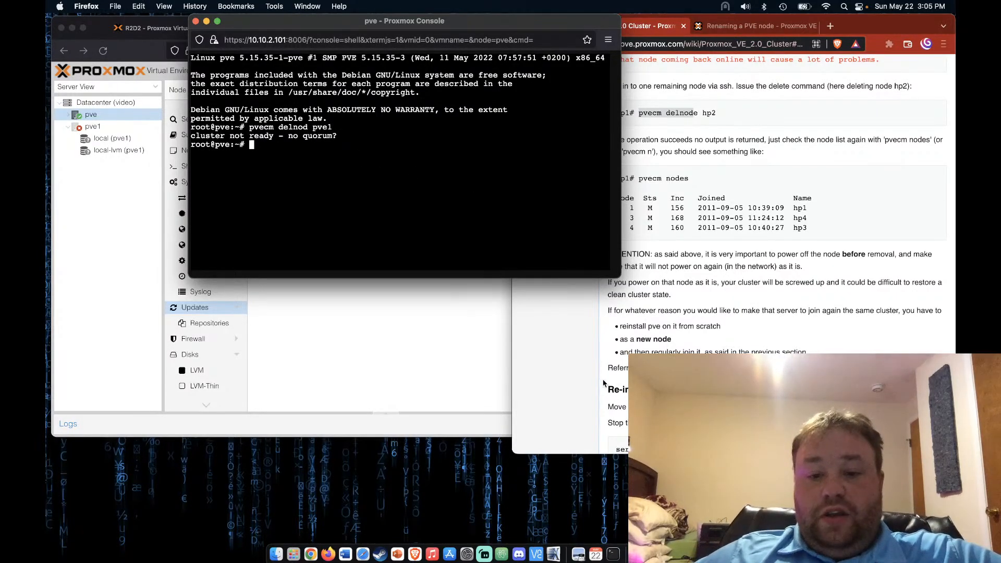
pyautogui.click(592, 369)
# Run 'pvecm expected 1' on pve, then rerun 'pvecm delnod pve1' so it prints 'Killing node 2'
pyautogui.scroll(-3, 592, 369)
pyautogui.scroll(-20, 591, 369)
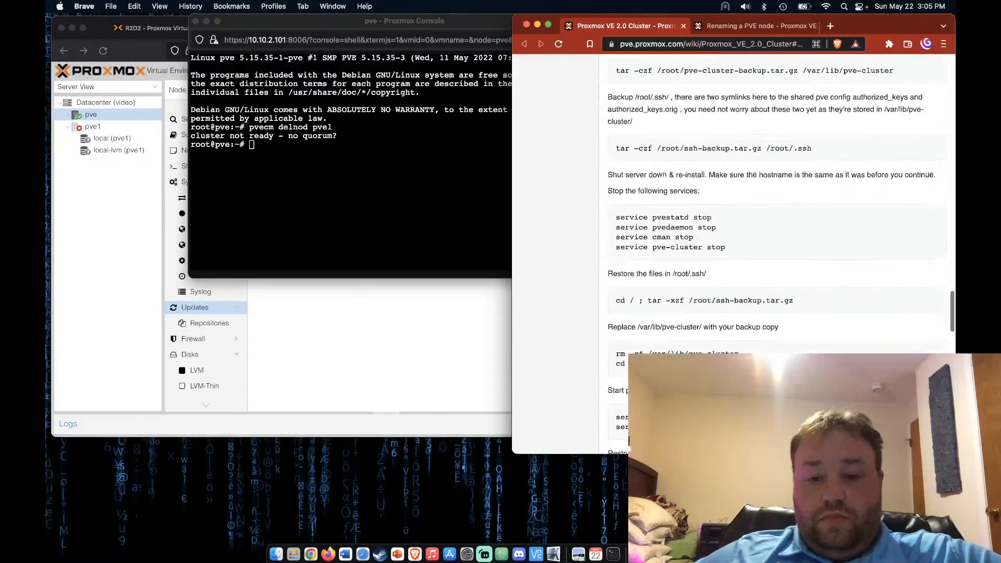
pyautogui.scroll(-3, 628, 439)
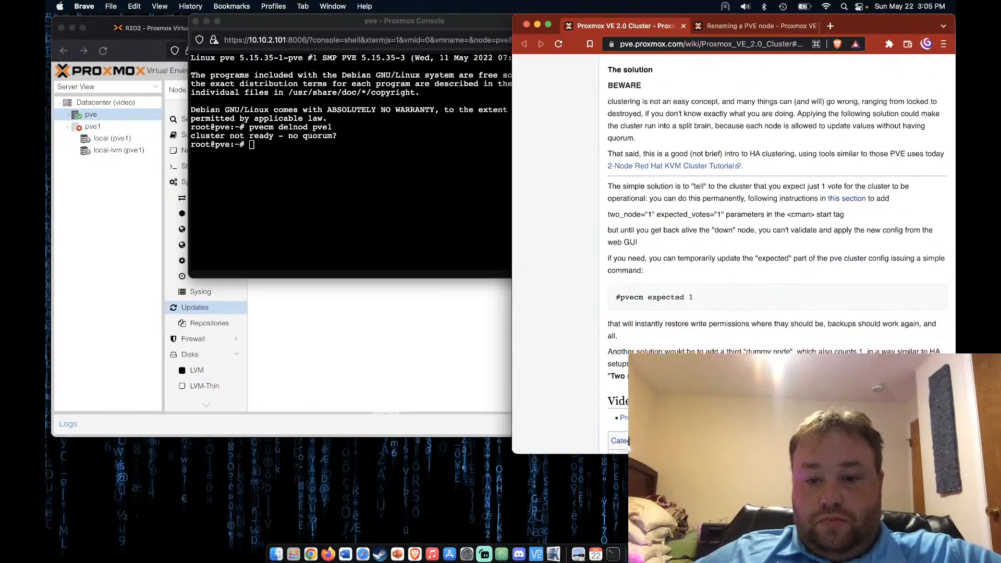
pyautogui.moveTo(621, 272); pyautogui.dragTo(702, 276)
pyautogui.press('super+c')
pyautogui.click(359, 169)
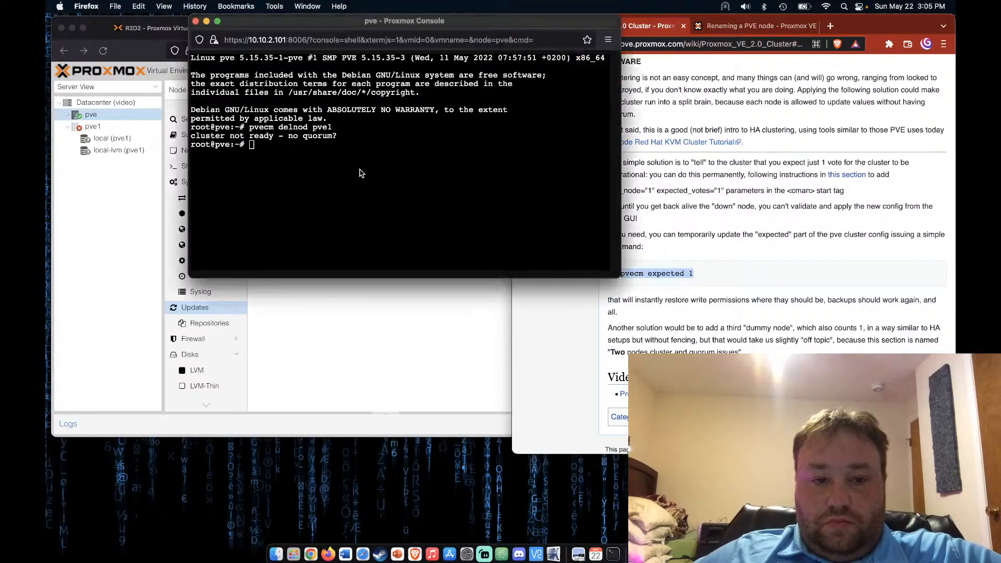
pyautogui.press('super+v')
pyautogui.press('Return')
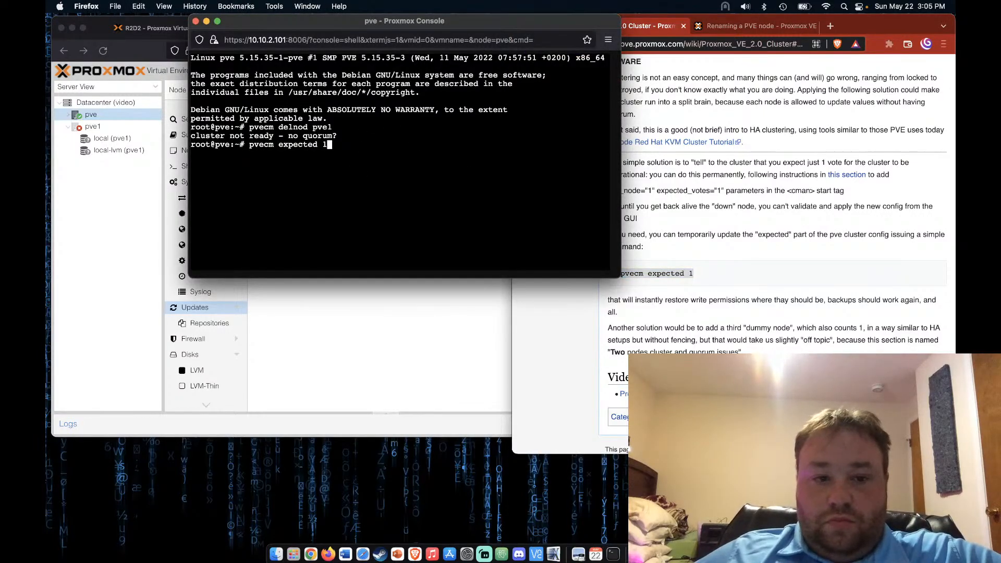
pyautogui.press('Return')
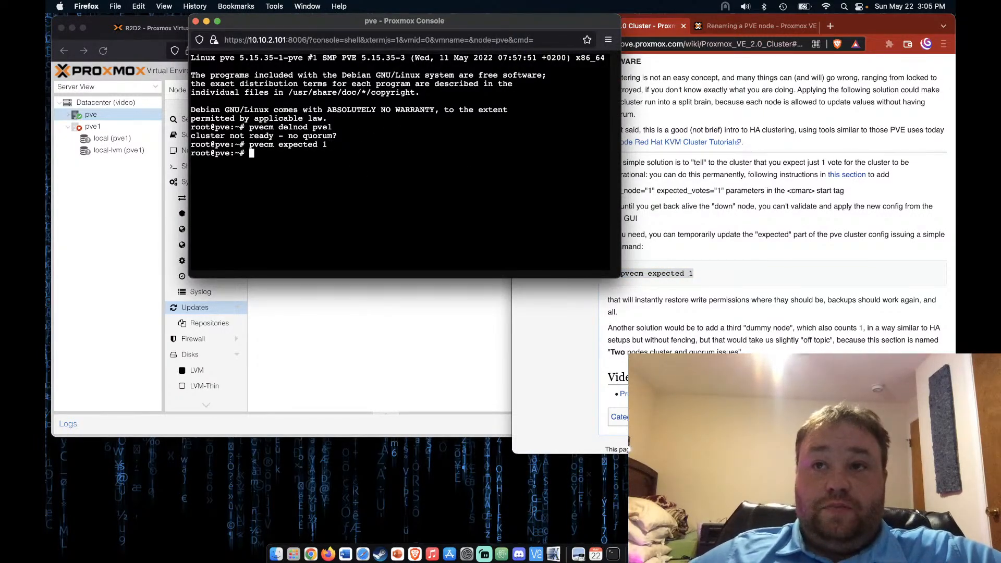
pyautogui.press('Up')
pyautogui.press('Up')
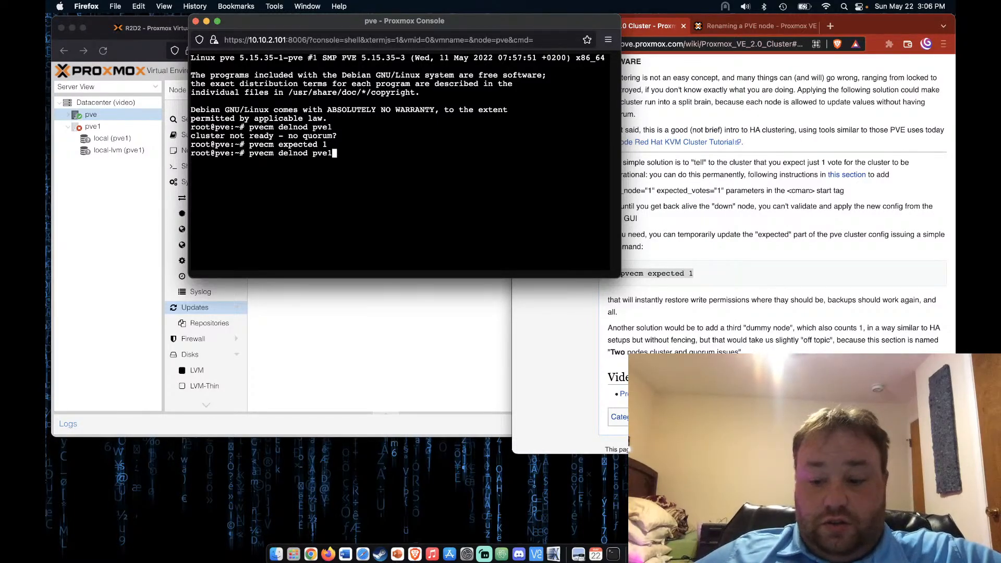
pyautogui.press('Return')
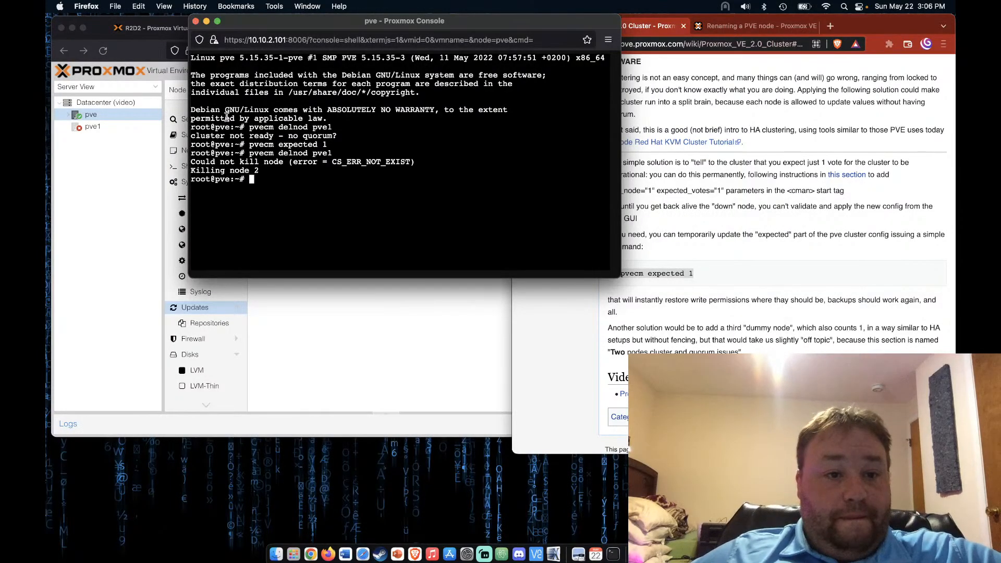
# Reload the web interface and check that cluster 'video' lists only node pve, 1 node
pyautogui.click(325, 339)
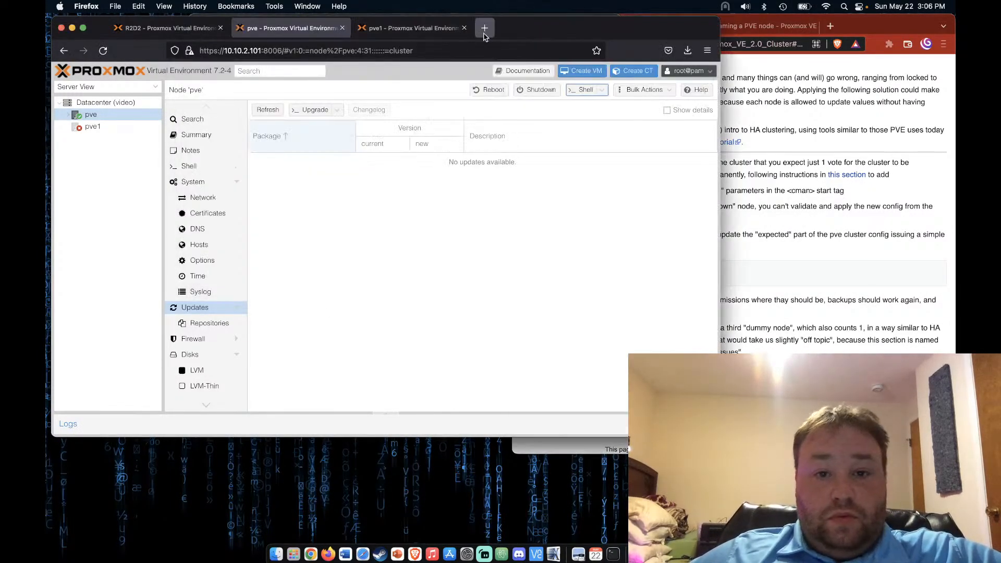
pyautogui.moveTo(499, 36); pyautogui.dragTo(494, 83)
pyautogui.click(98, 98)
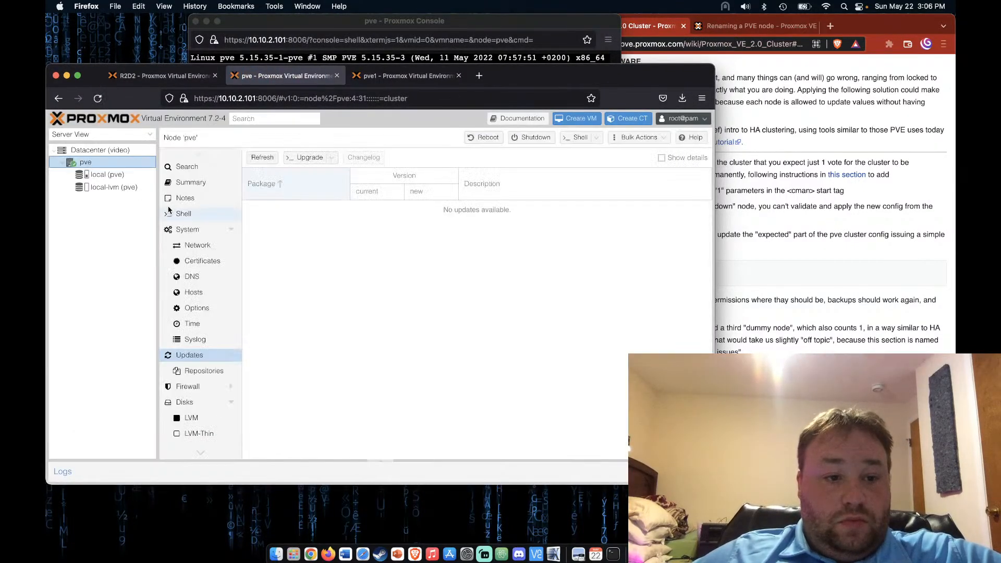
pyautogui.click(115, 150)
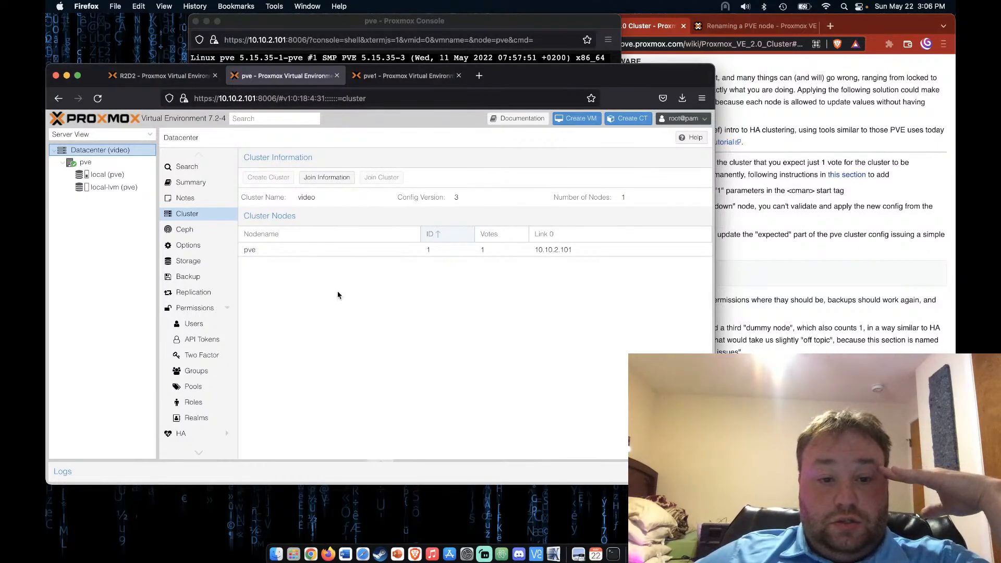
pyautogui.press('super+Tab')
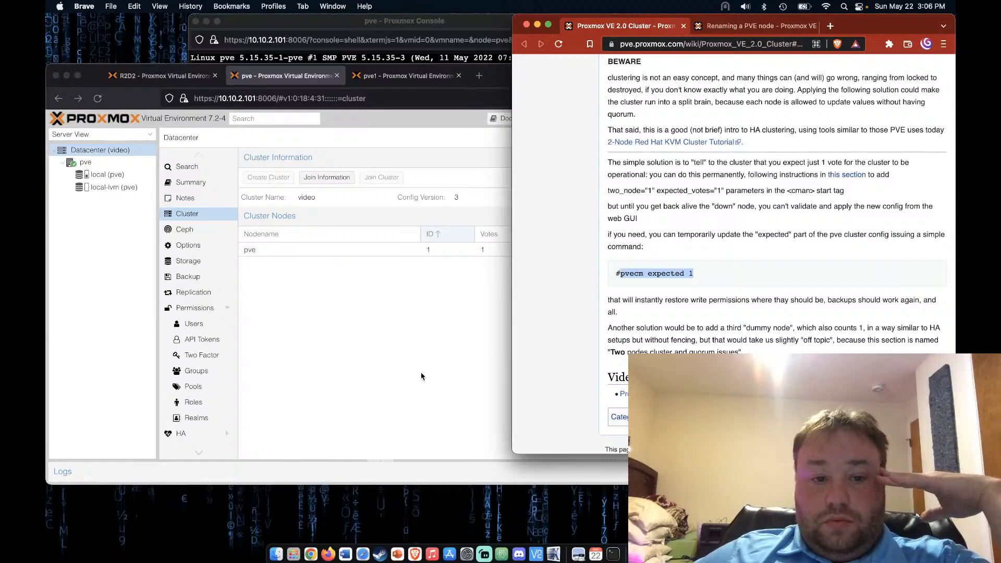
# Search 'proxmox del cluster' in a new Brave tab
pyautogui.click(405, 371)
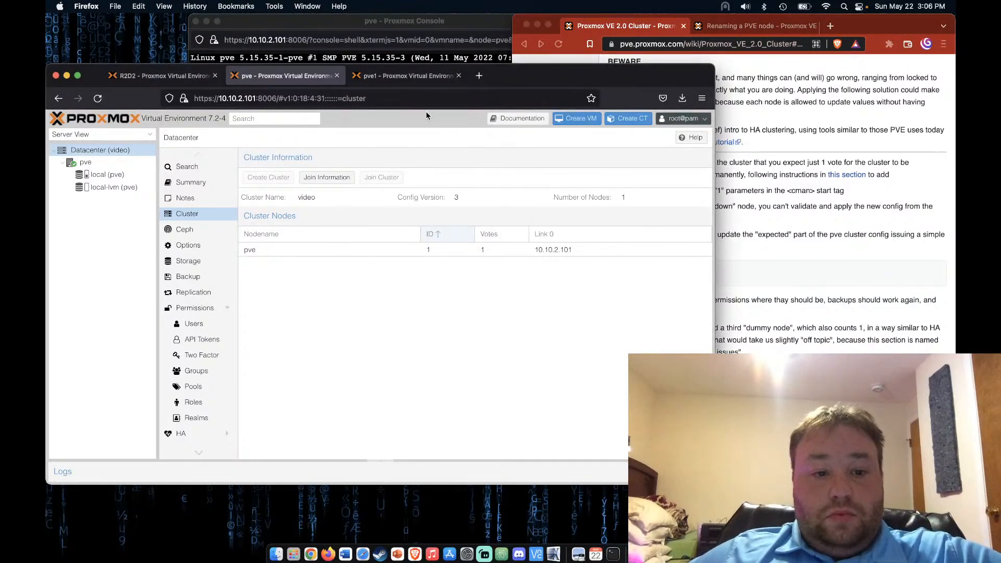
pyautogui.click(845, 26)
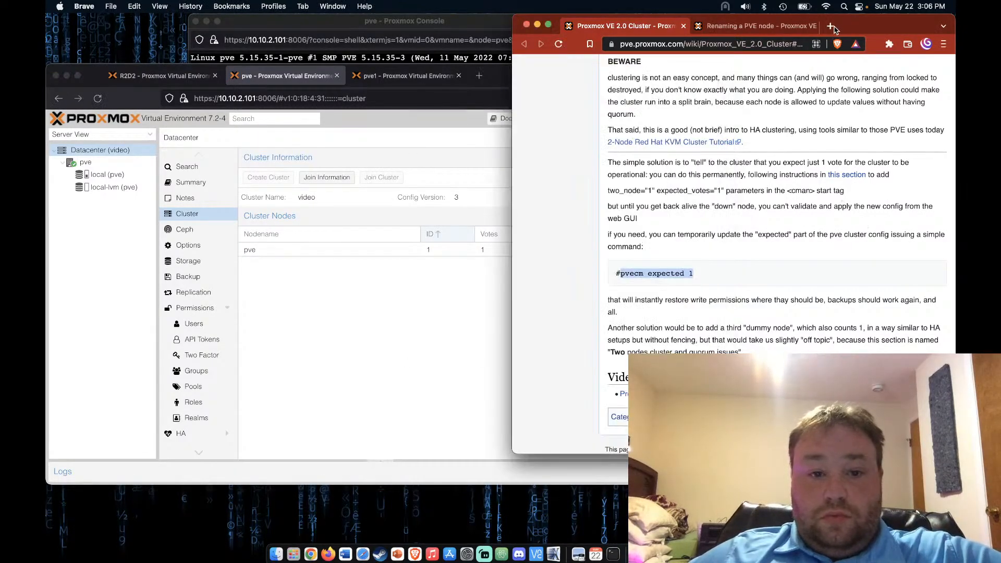
pyautogui.click(831, 27)
pyautogui.write('proxmox')
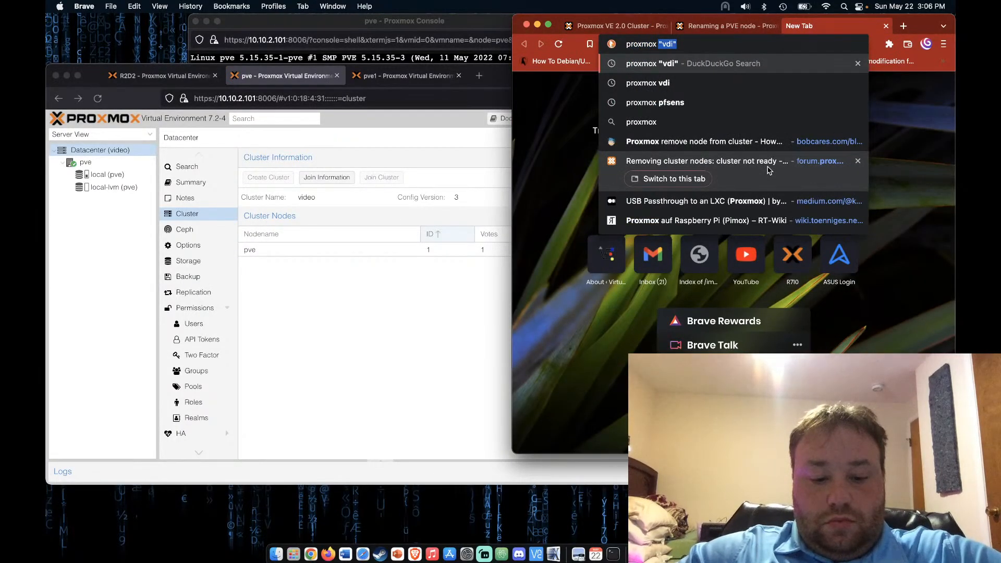
pyautogui.write(' del cluster')
pyautogui.press('Return')
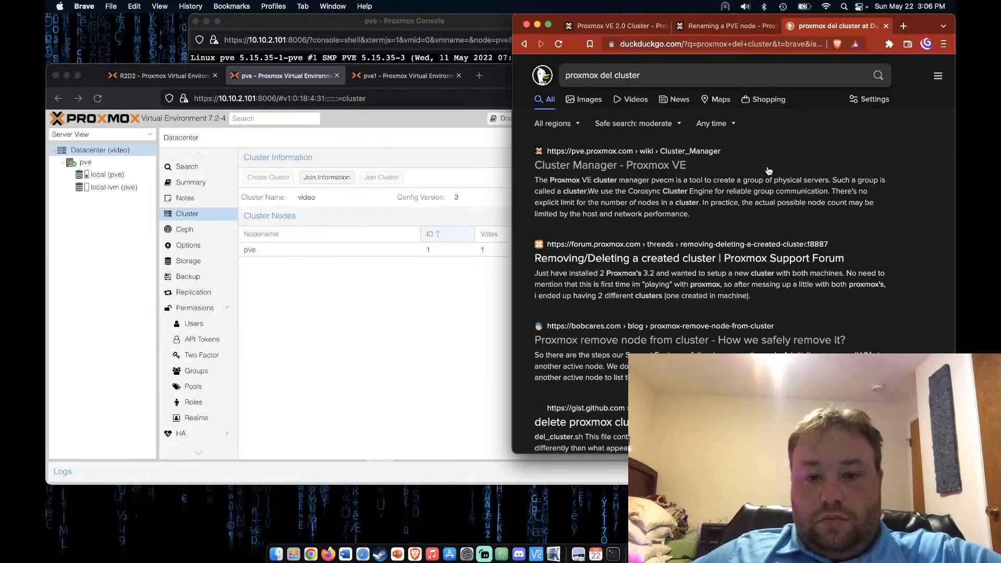
# Open the Cluster Manager wiki result and highlight the SSH on TCP port 22 requirement
pyautogui.click(669, 167)
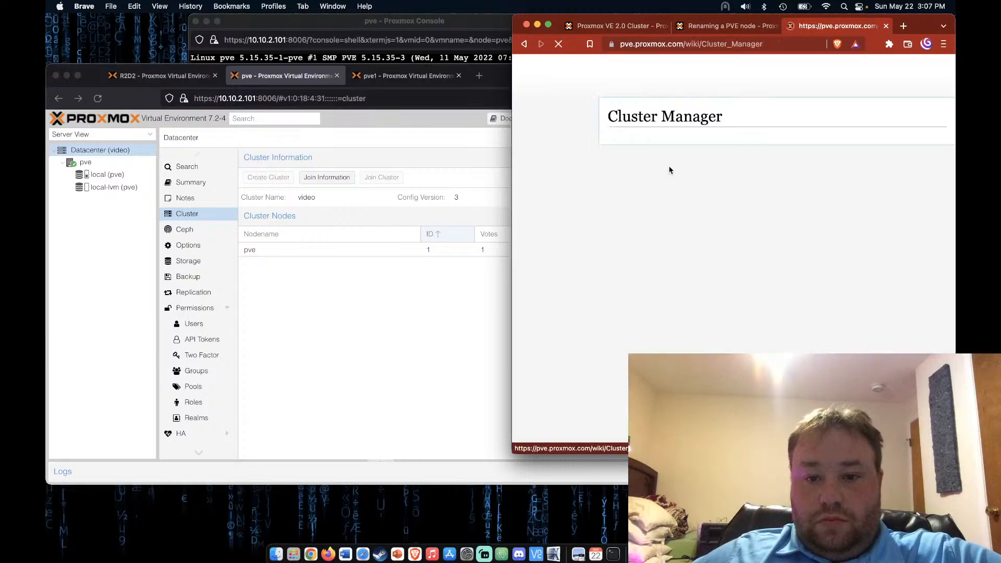
pyautogui.scroll(-5, 714, 285)
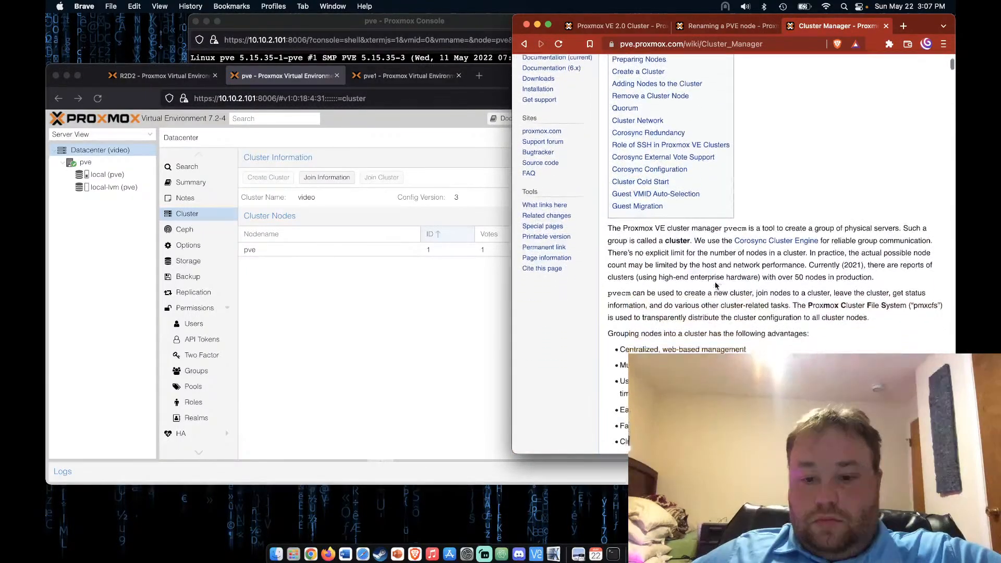
pyautogui.scroll(-3, 714, 281)
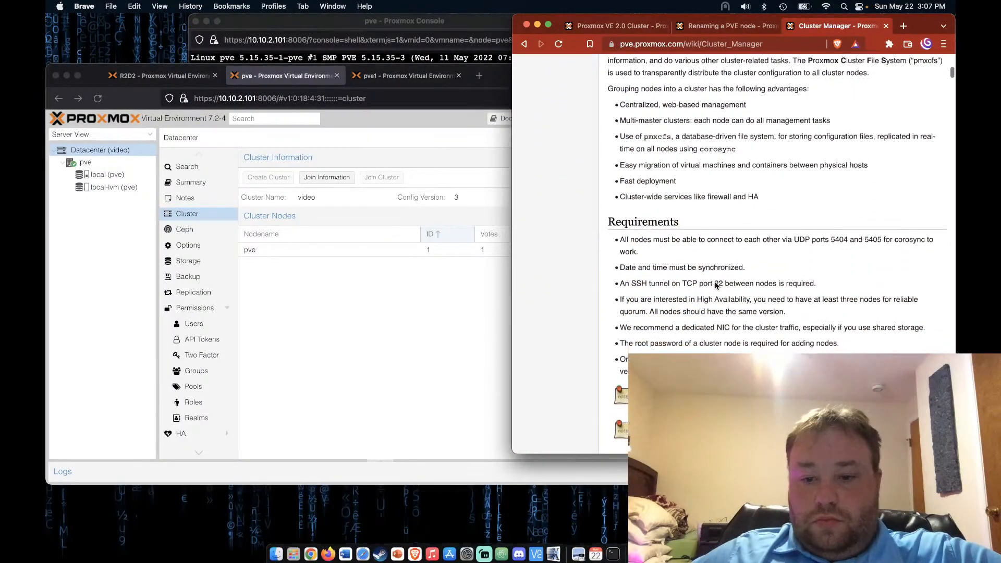
pyautogui.scroll(-2, 714, 281)
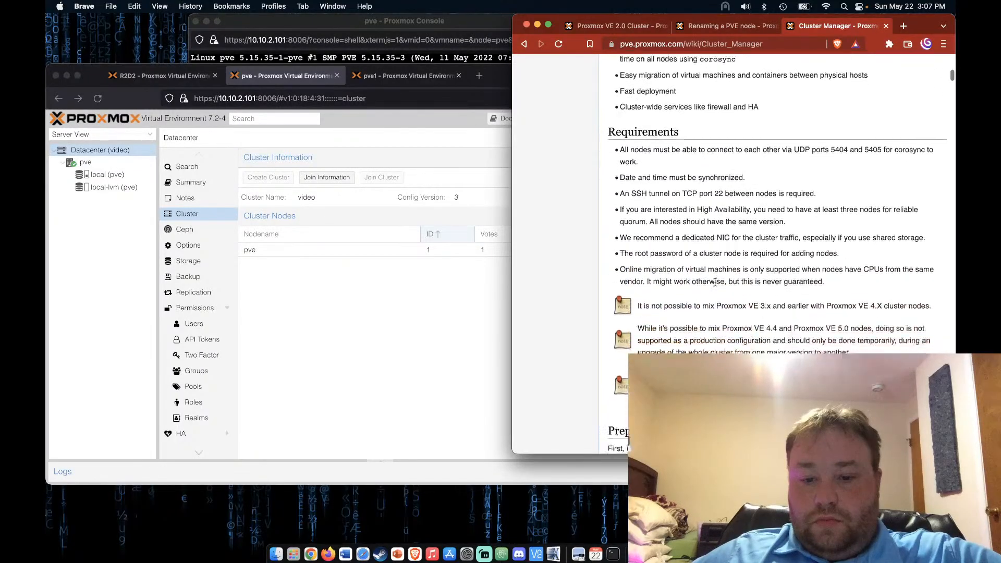
pyautogui.moveTo(624, 168); pyautogui.dragTo(820, 164)
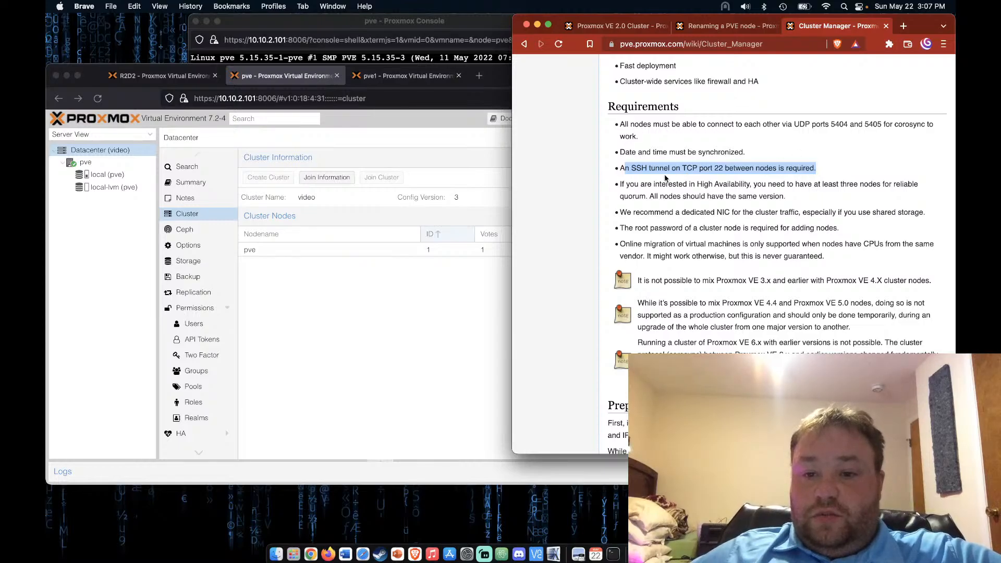
pyautogui.click(774, 167)
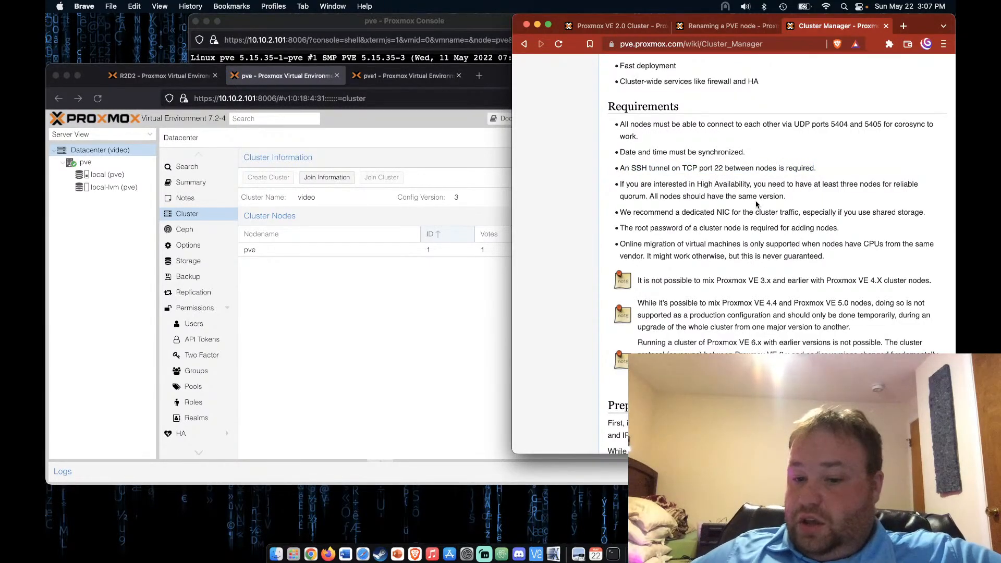
# Scroll past the join sections to the pvecm status example under Remove a Cluster Node
pyautogui.scroll(-8, 757, 204)
pyautogui.scroll(-6, 757, 204)
pyautogui.scroll(-3, 757, 205)
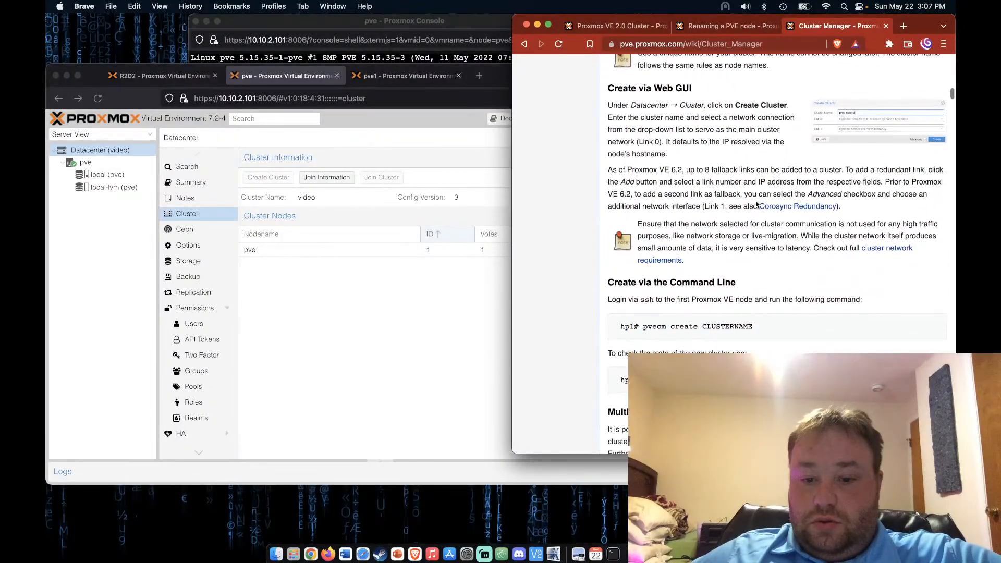
pyautogui.scroll(-10, 757, 204)
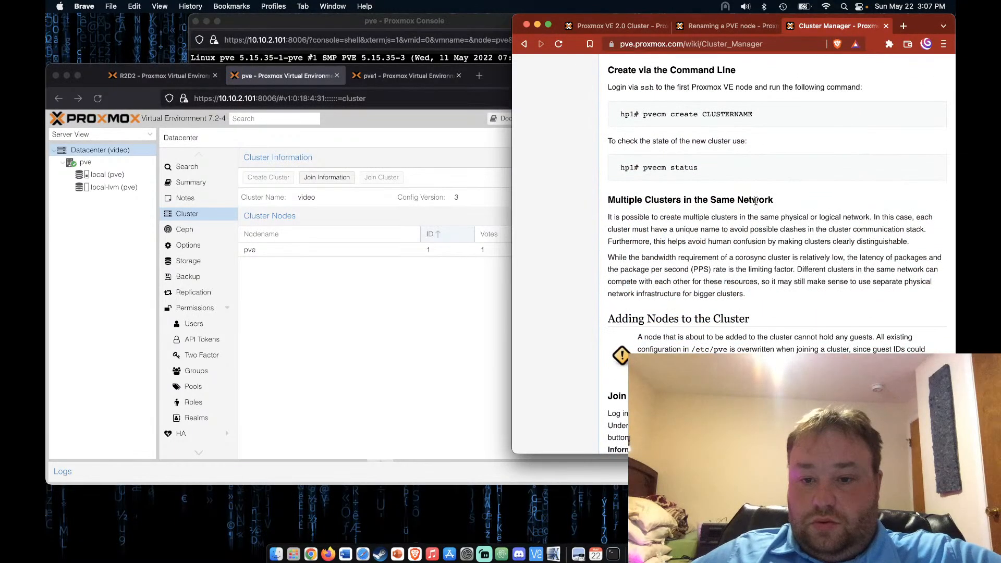
pyautogui.scroll(-7, 755, 201)
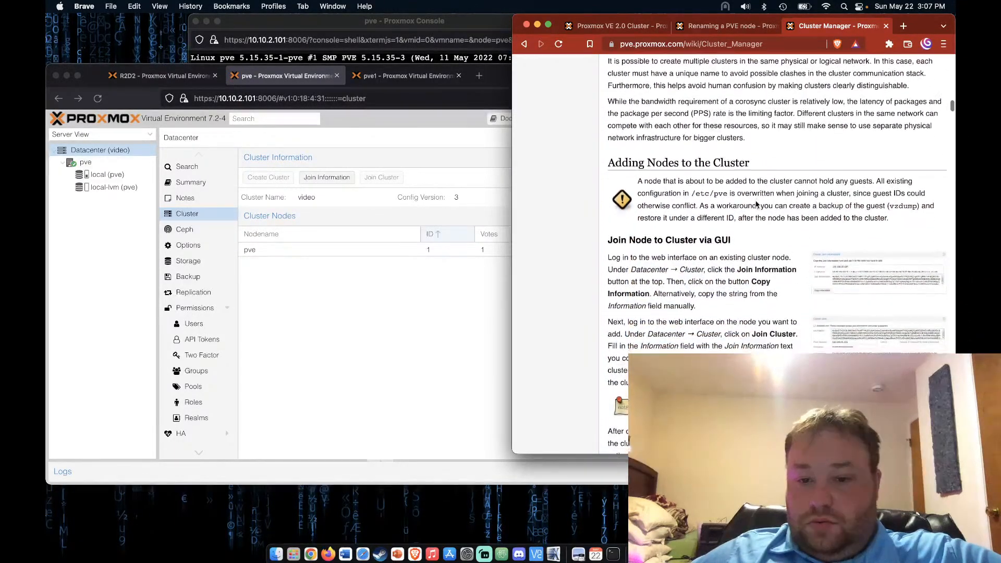
pyautogui.scroll(-8, 755, 201)
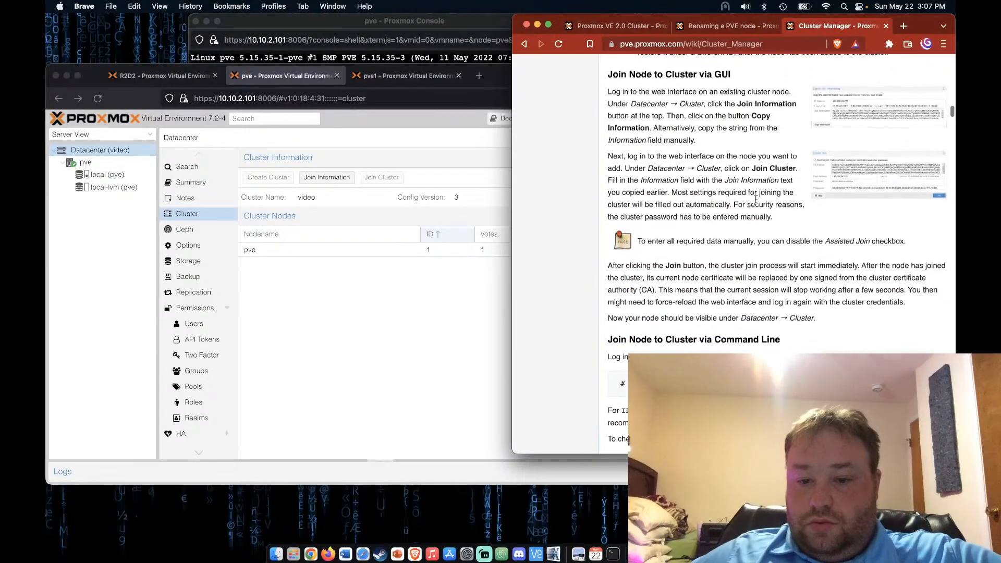
pyautogui.scroll(-5, 755, 201)
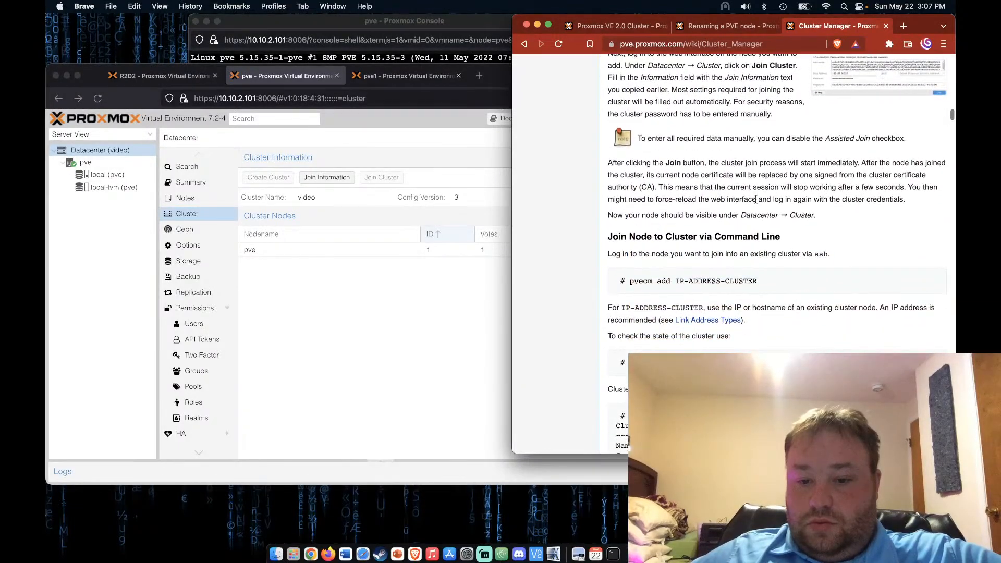
pyautogui.scroll(-3, 755, 199)
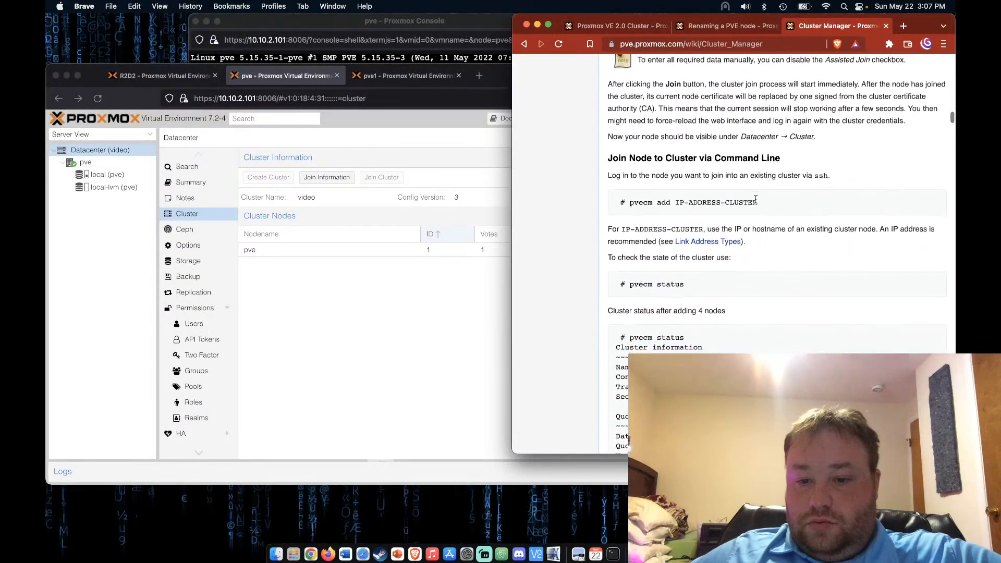
pyautogui.scroll(-10, 755, 200)
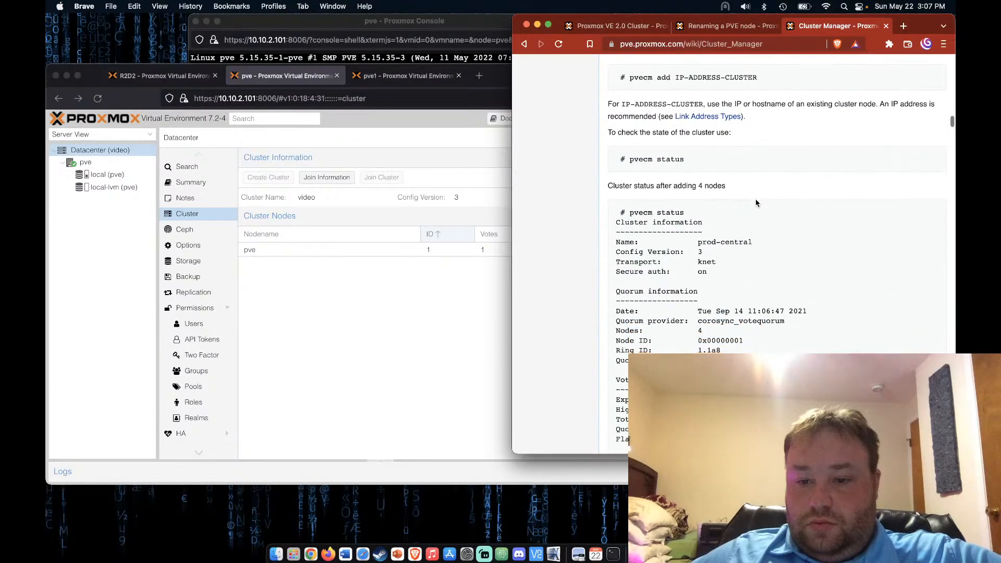
pyautogui.scroll(-8, 755, 201)
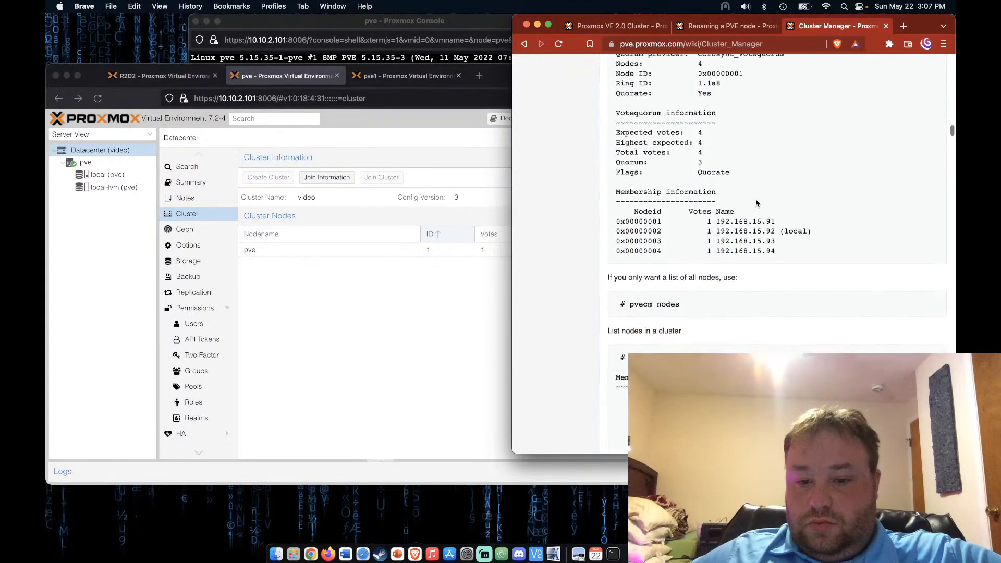
pyautogui.scroll(-1, 756, 203)
pyautogui.scroll(-2, 756, 204)
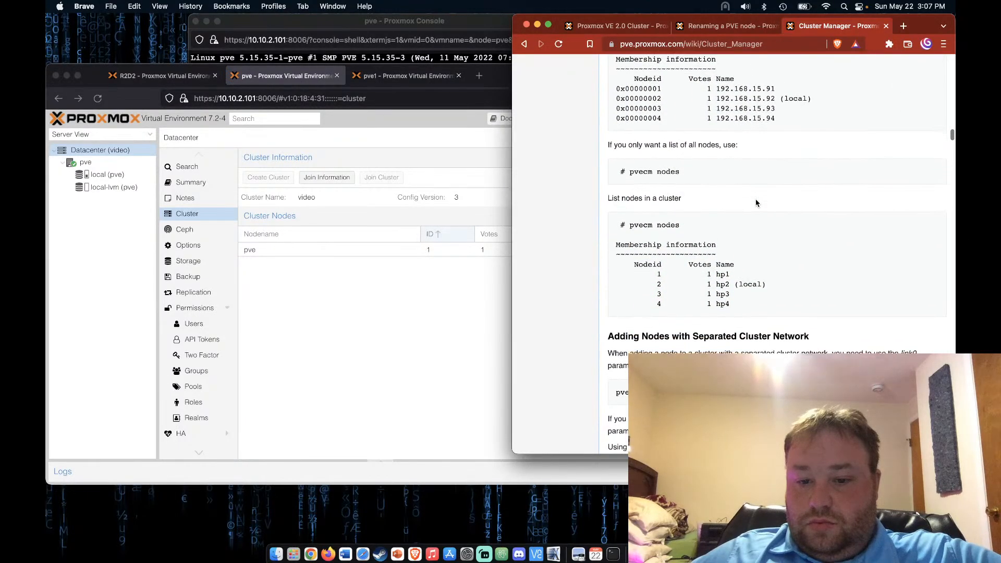
pyautogui.scroll(-10, 756, 203)
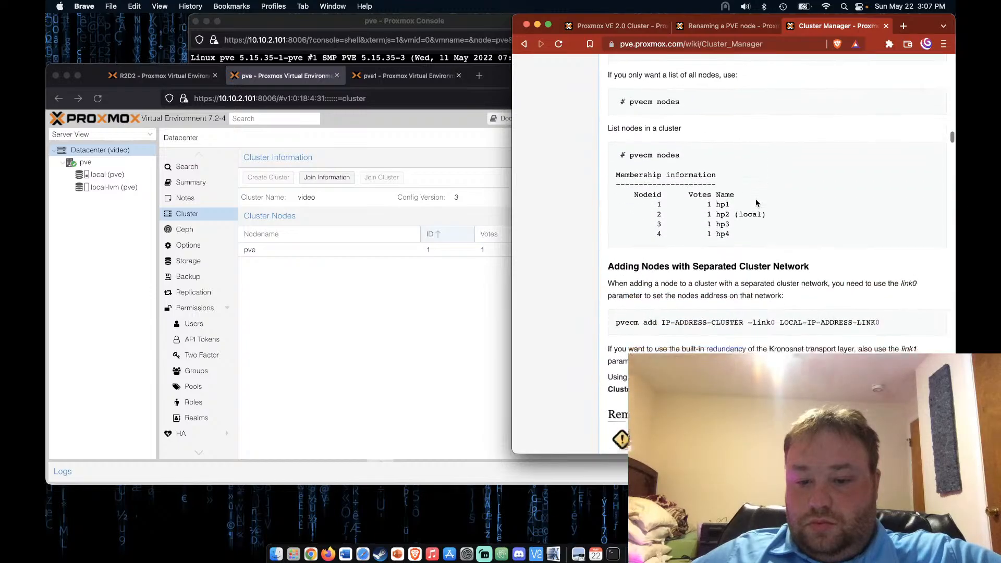
pyautogui.scroll(-6, 756, 203)
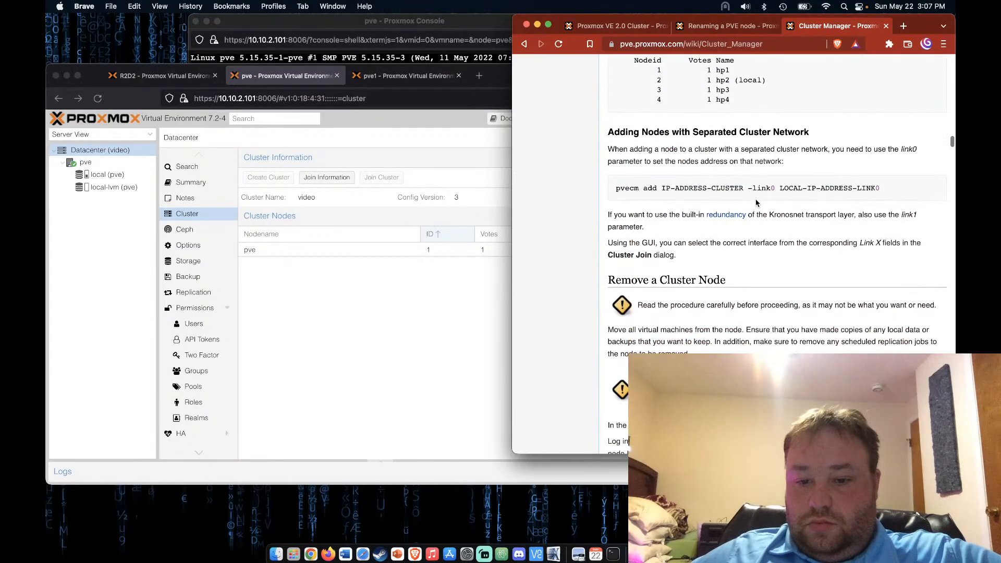
pyautogui.scroll(-10, 756, 204)
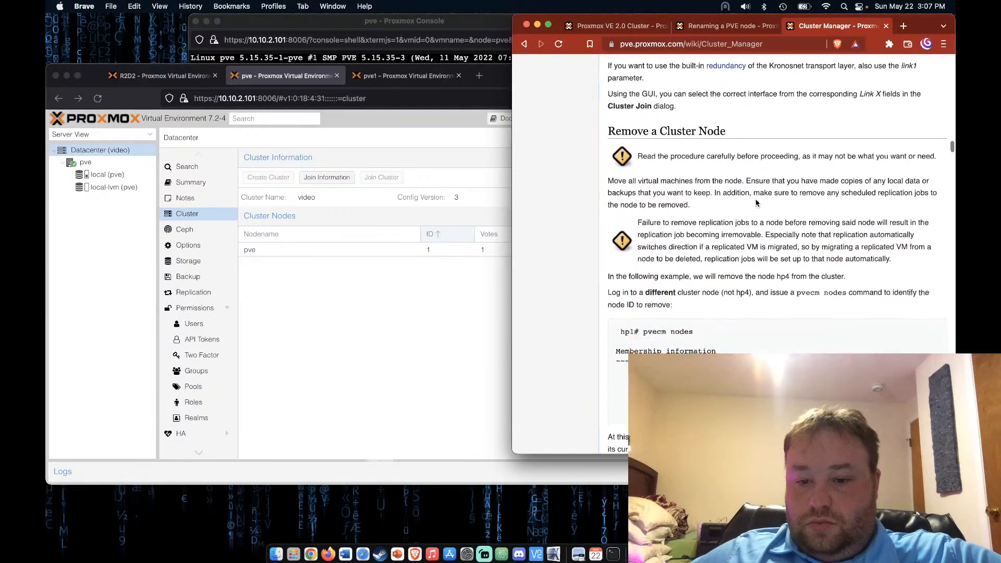
pyautogui.scroll(-4, 760, 210)
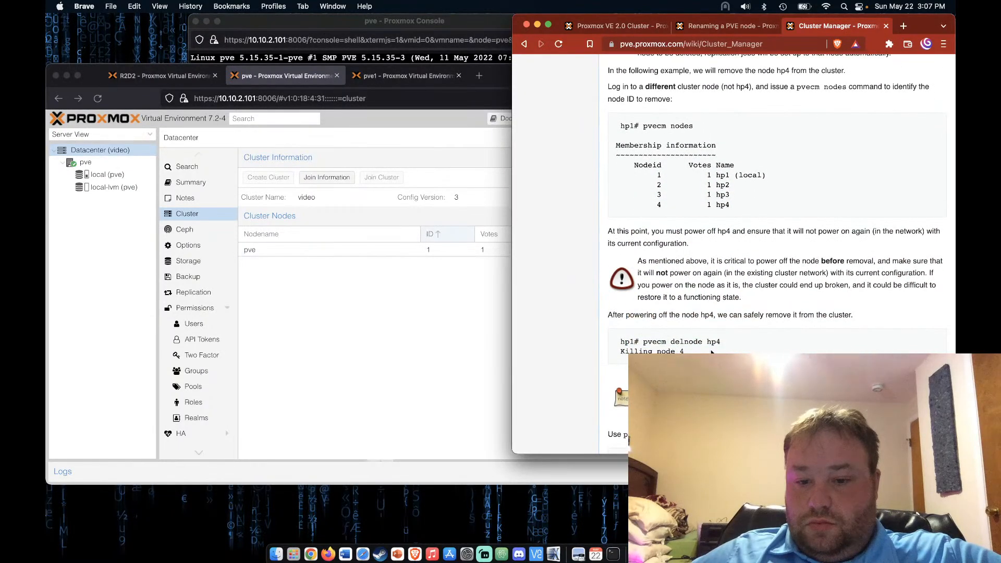
pyautogui.scroll(-3, 711, 352)
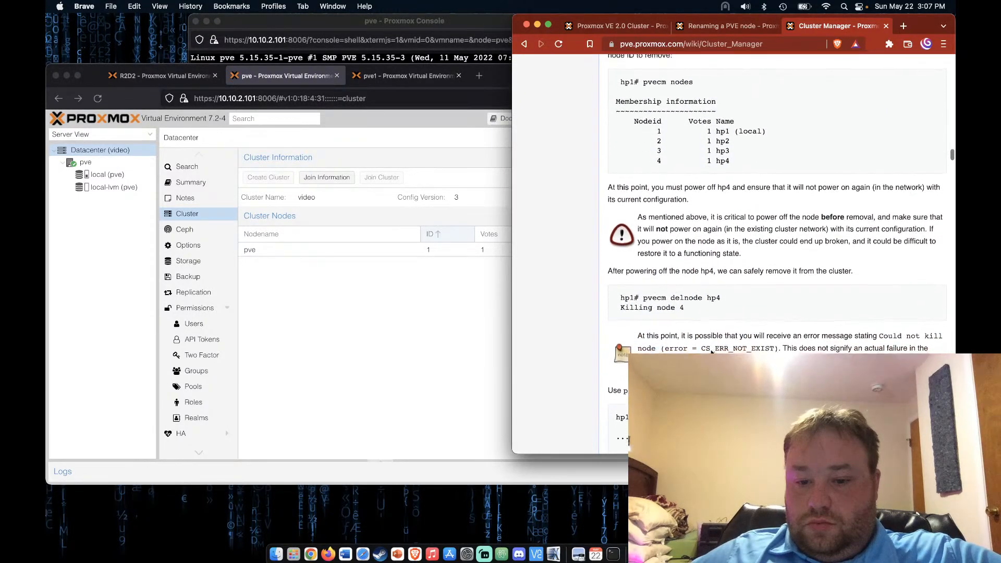
pyautogui.scroll(-4, 711, 353)
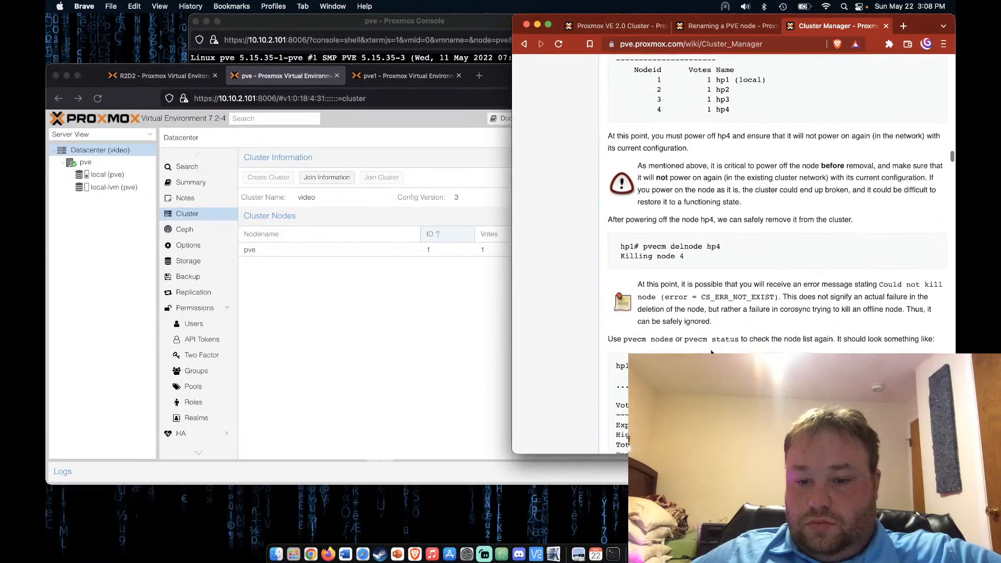
pyautogui.scroll(-4, 711, 352)
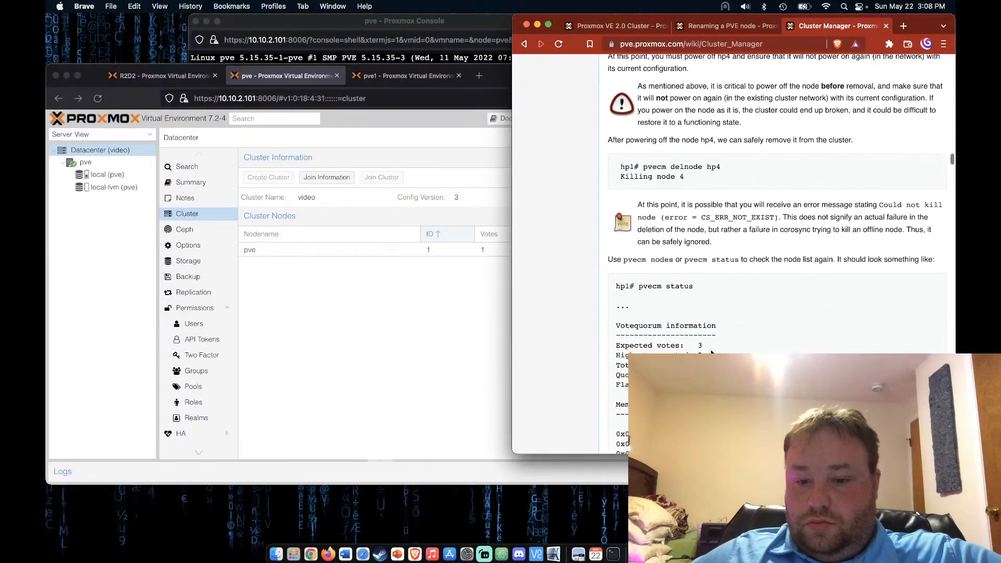
pyautogui.scroll(-5, 711, 353)
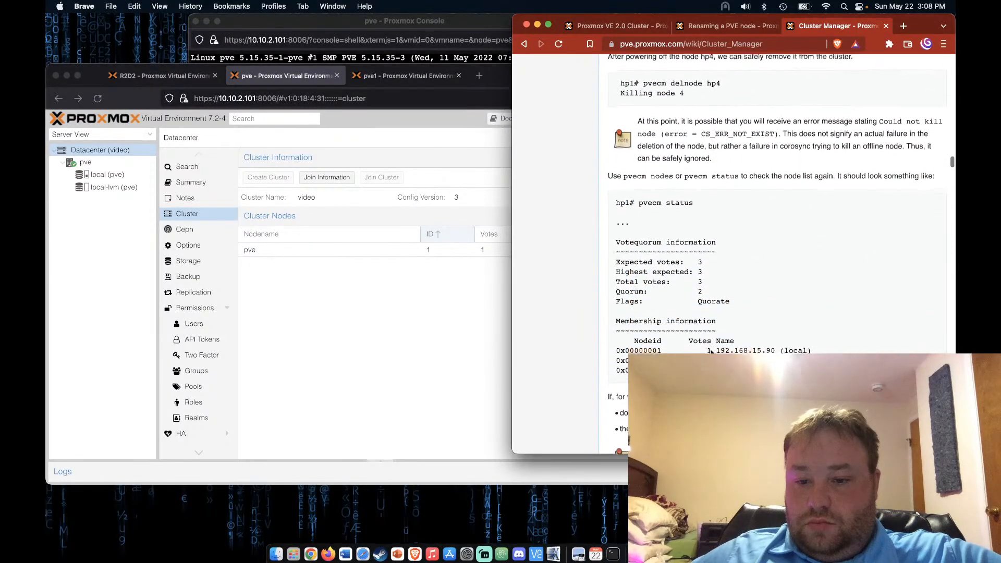
# Run pvecm status on pve: 1 quorate node, expected votes 1, only 10.10.2.101 listed
pyautogui.moveTo(638, 199); pyautogui.dragTo(715, 202)
pyautogui.press('super+c')
pyautogui.click(451, 23)
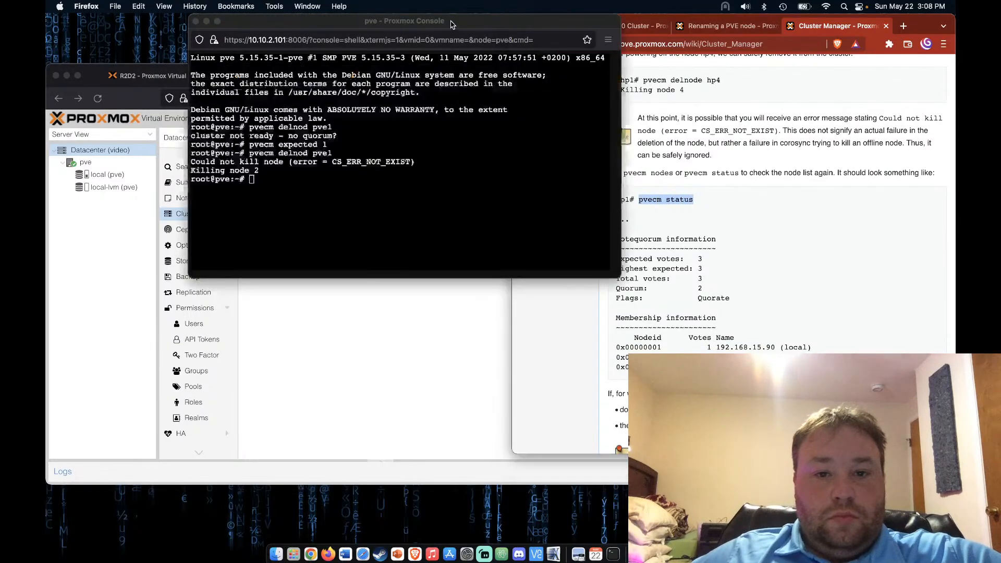
pyautogui.press('super+v')
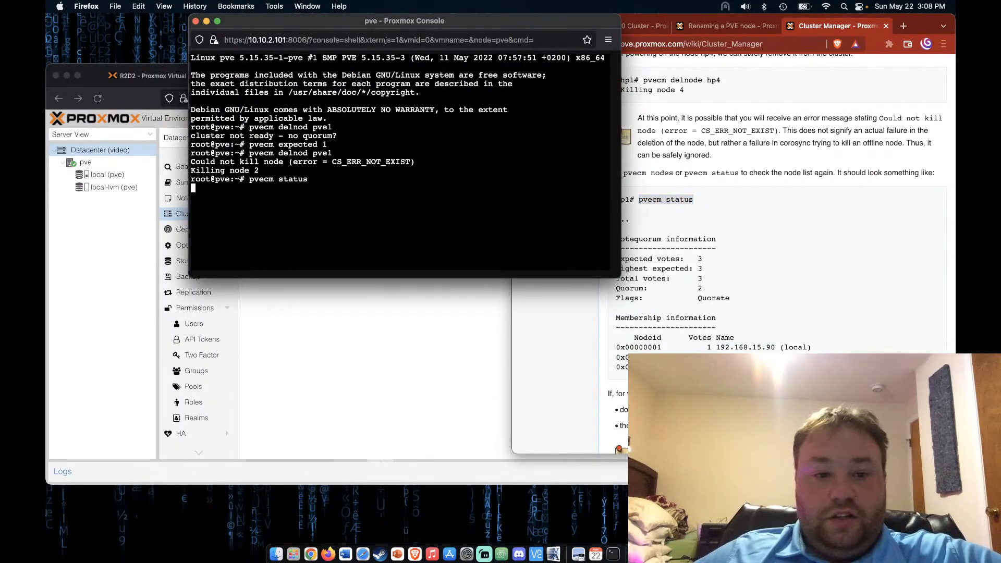
pyautogui.press('Return')
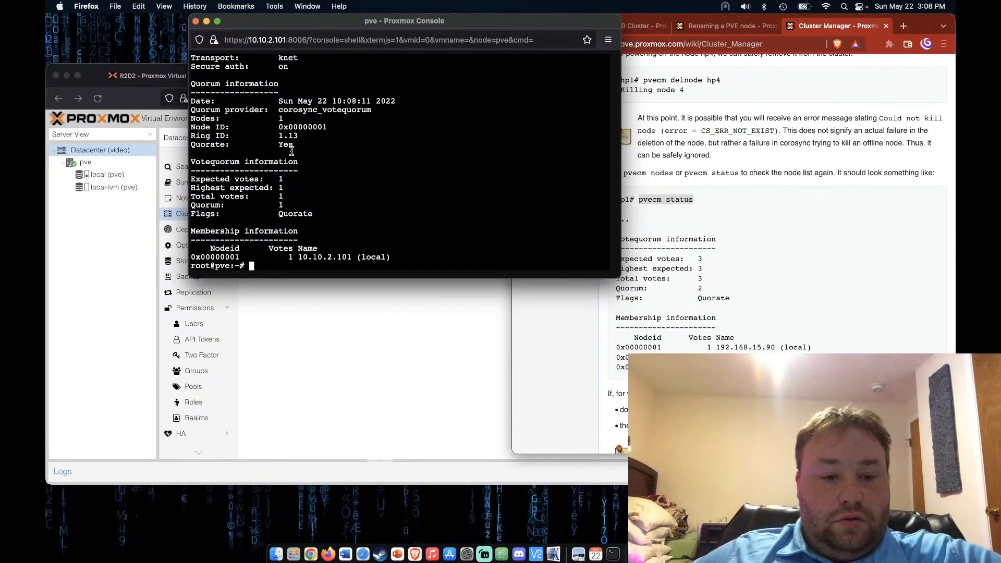
pyautogui.scroll(5, 265, 166)
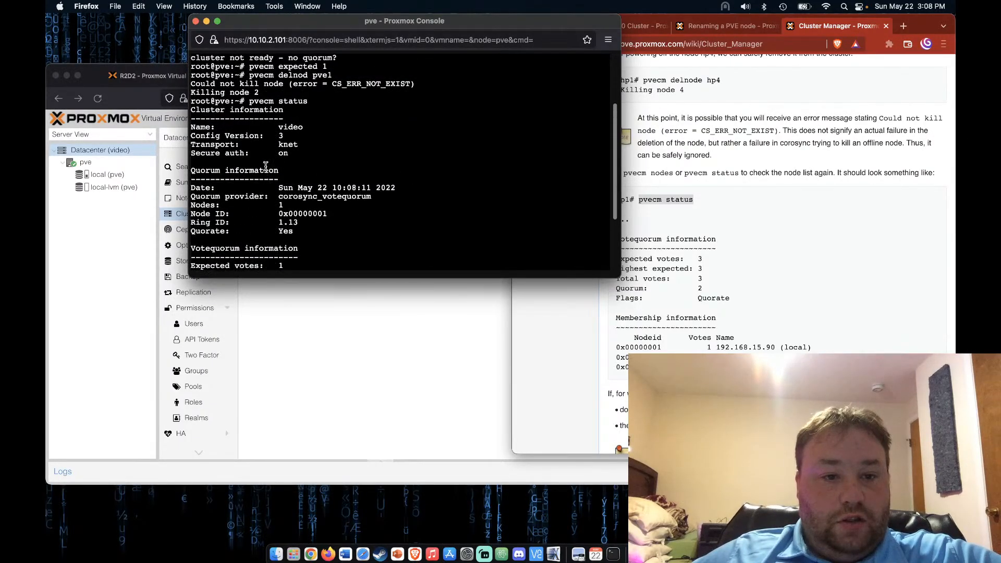
pyautogui.scroll(-3, 265, 166)
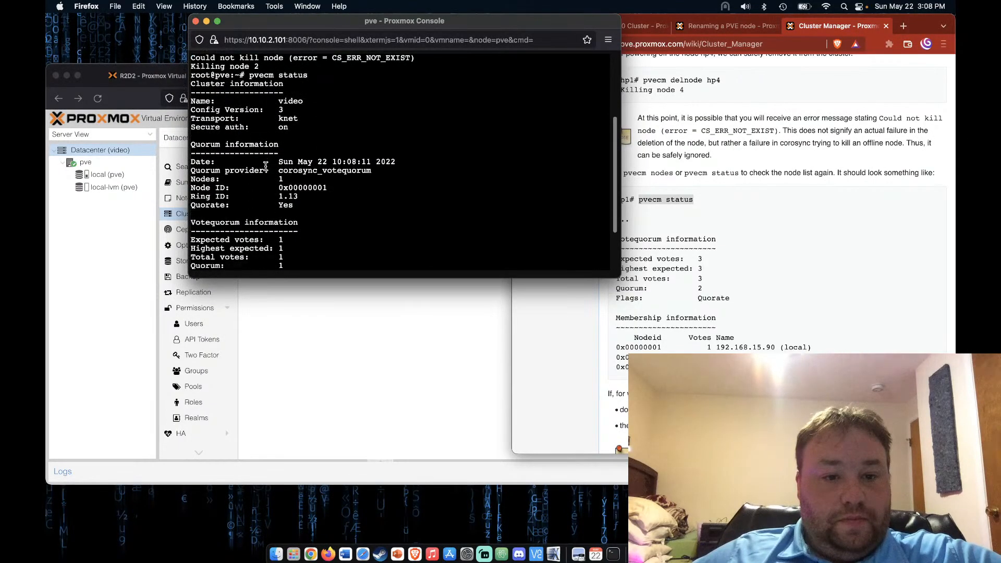
pyautogui.scroll(-6, 266, 166)
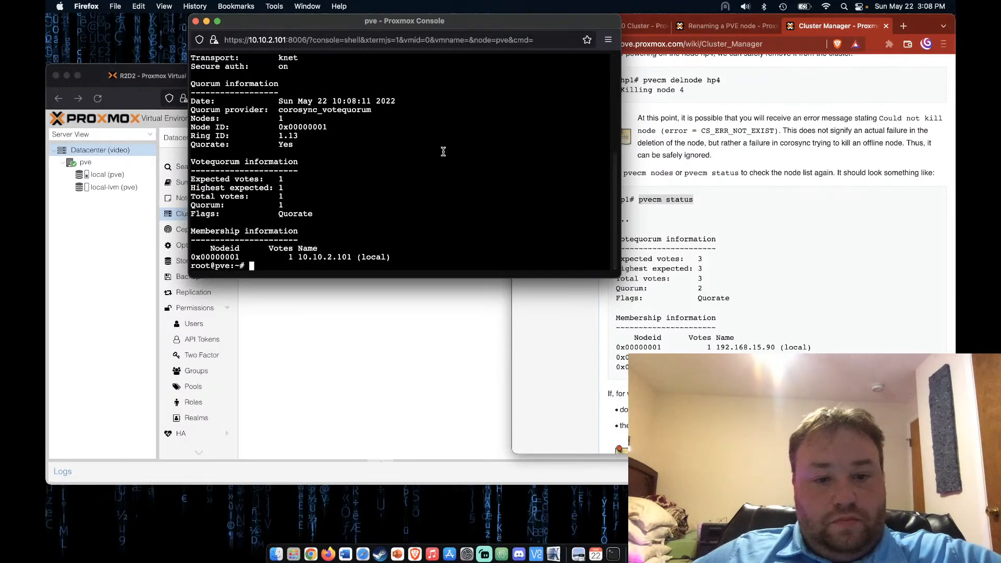
pyautogui.click(811, 226)
# Scroll the wiki to 'Separate a Node Without Reinstalling' and its systemctl and pmxcfs -l commands
pyautogui.scroll(-3, 755, 282)
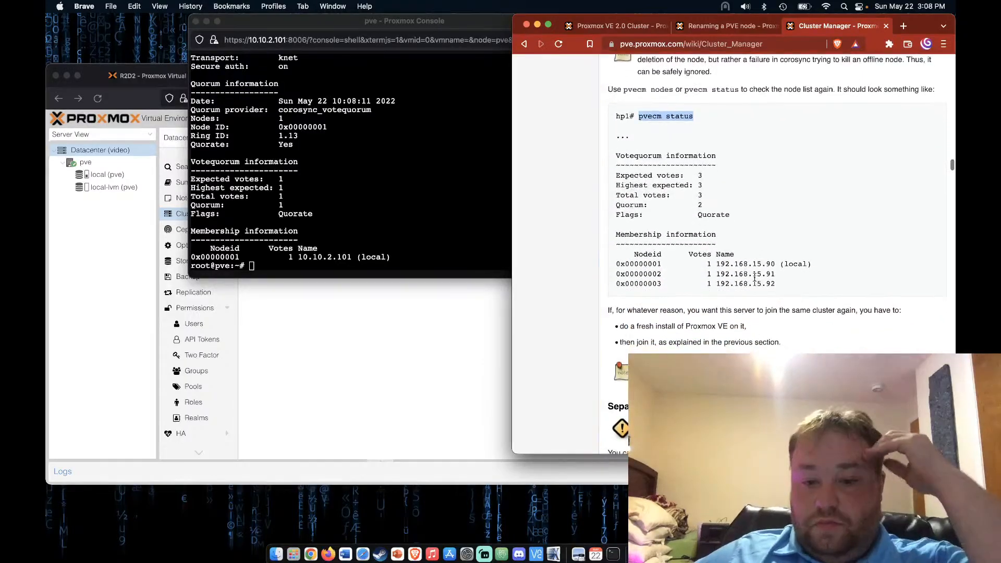
pyautogui.scroll(-3, 754, 279)
pyautogui.scroll(-6, 754, 277)
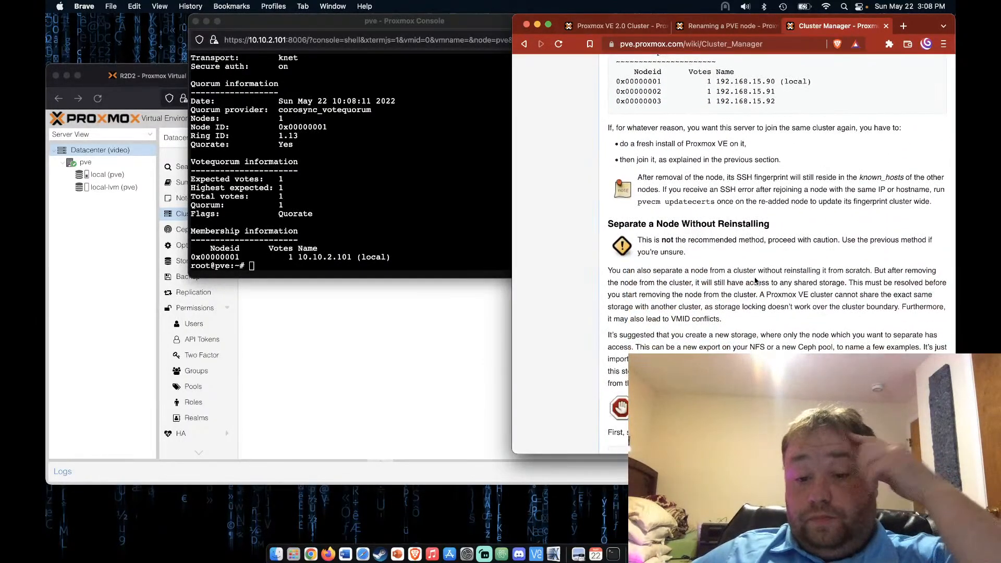
pyautogui.scroll(-2, 755, 281)
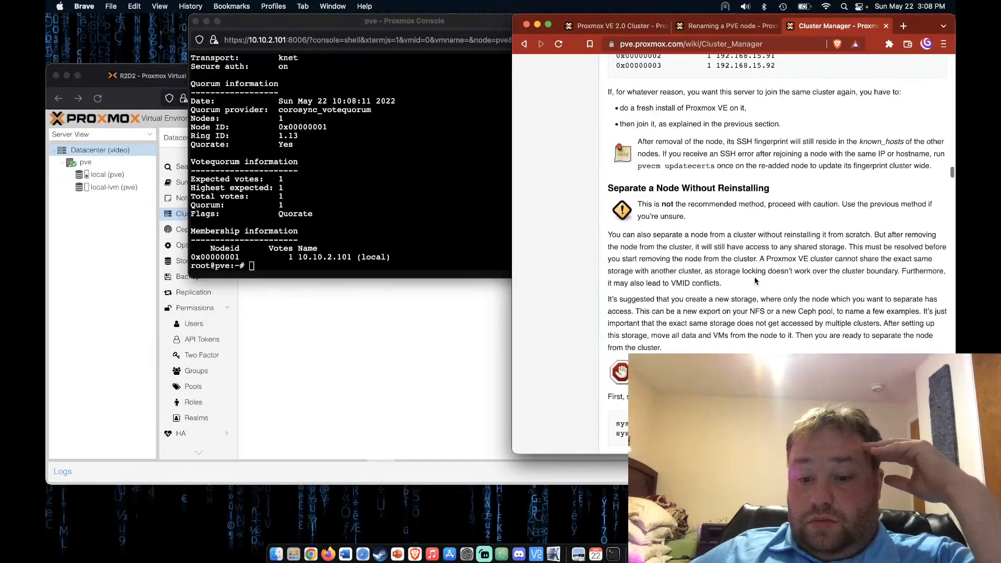
pyautogui.scroll(-2, 755, 281)
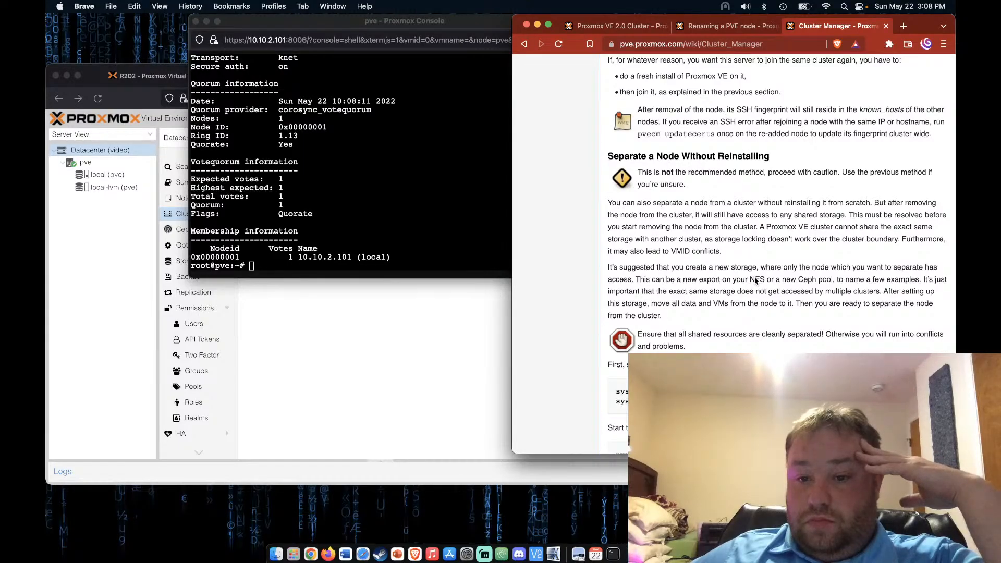
pyautogui.scroll(-3, 690, 236)
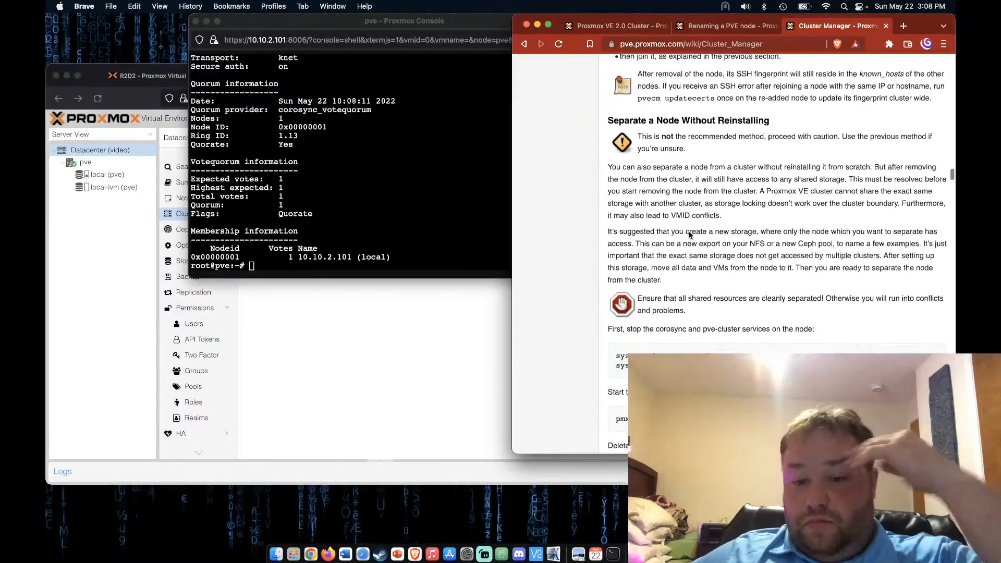
pyautogui.scroll(-3, 689, 236)
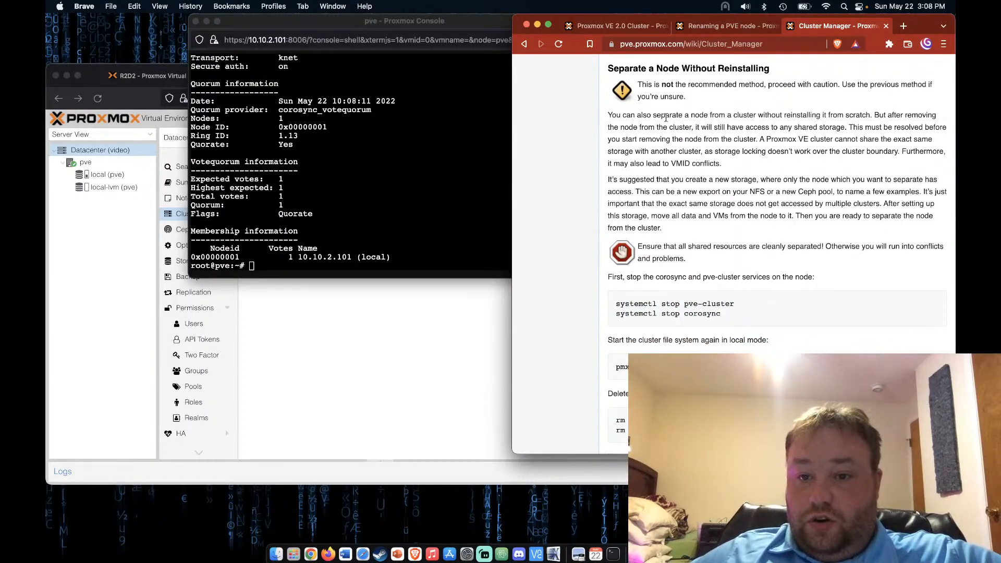
pyautogui.scroll(-3, 687, 212)
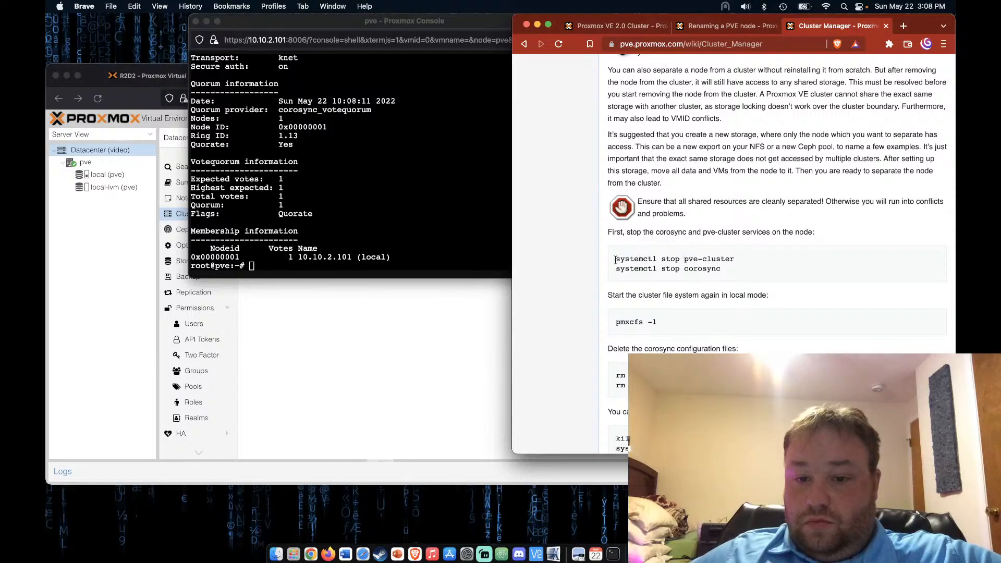
# Run 'systemctl stop pve-cluster' in the pve shell, copied from the wiki
pyautogui.moveTo(616, 260); pyautogui.dragTo(778, 267)
pyautogui.press('super+c')
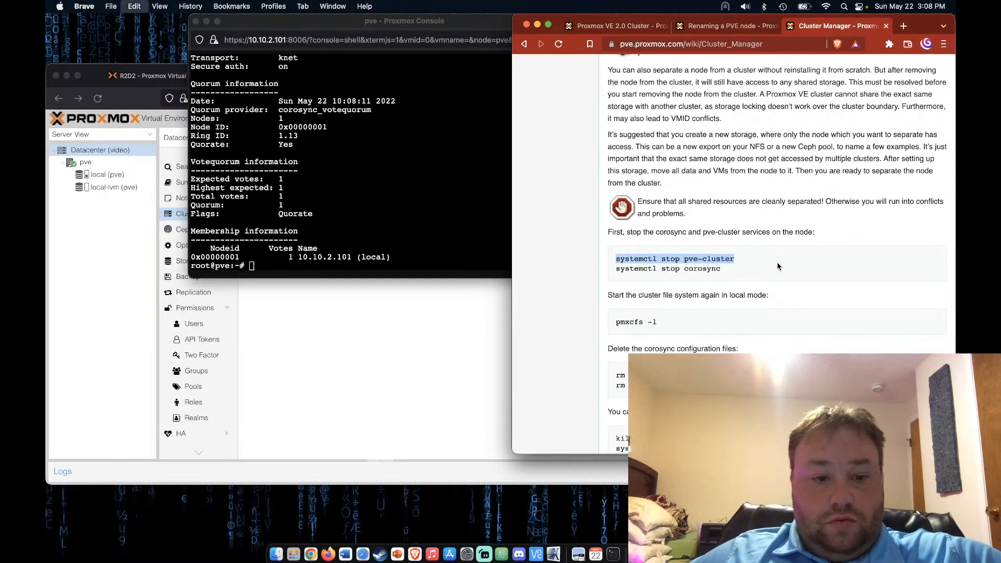
pyautogui.click(371, 267)
pyautogui.press('super+v')
pyautogui.press('Return')
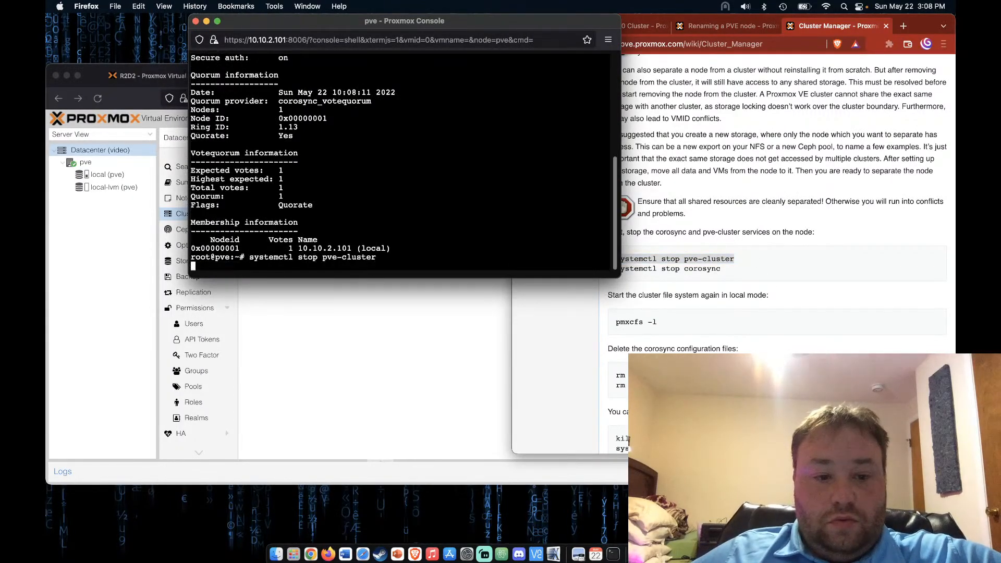
# Run 'systemctl stop corosync' in the pve shell, copied from the wiki
pyautogui.click(706, 295)
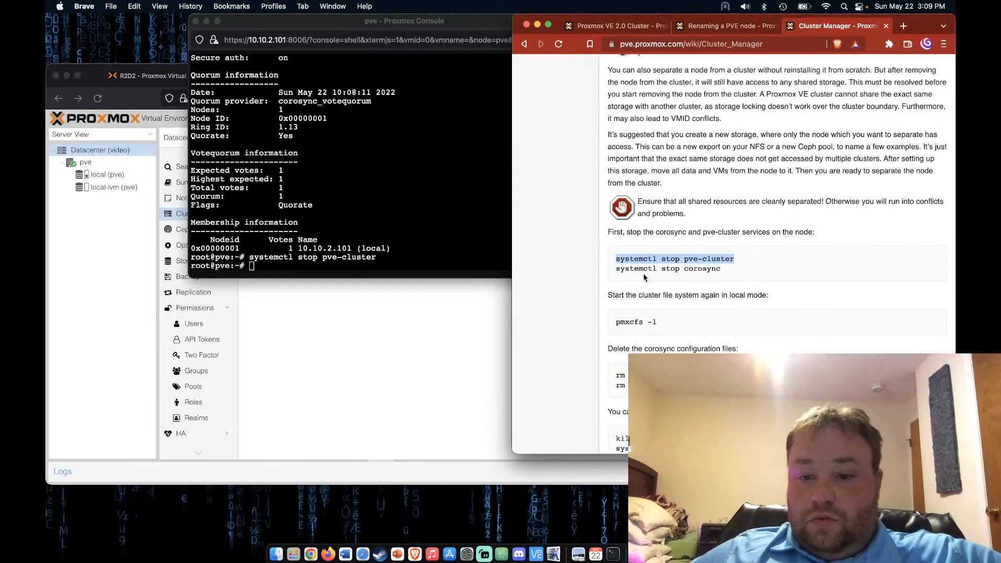
pyautogui.click(617, 269)
pyautogui.moveTo(618, 270); pyautogui.dragTo(729, 272)
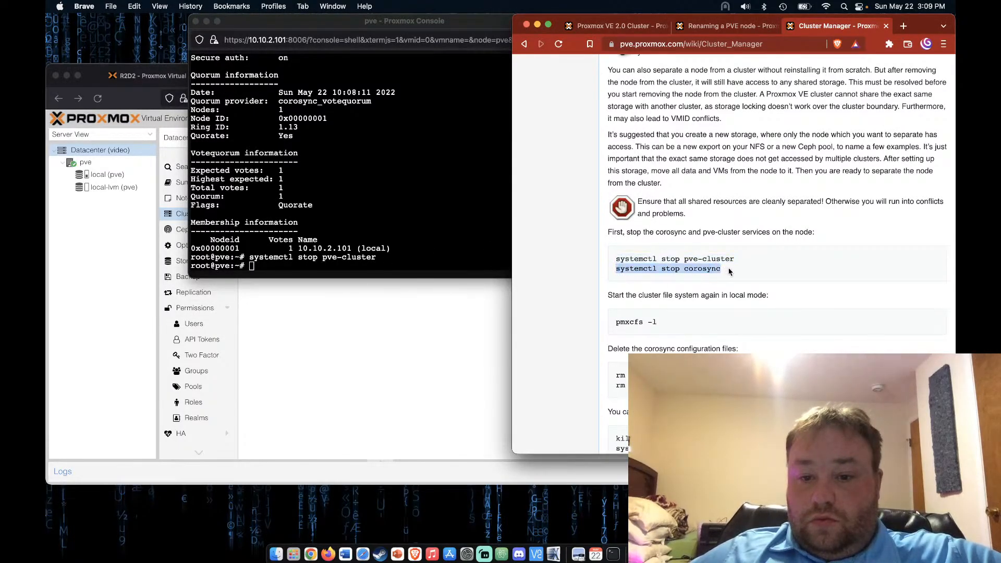
pyautogui.click(391, 276)
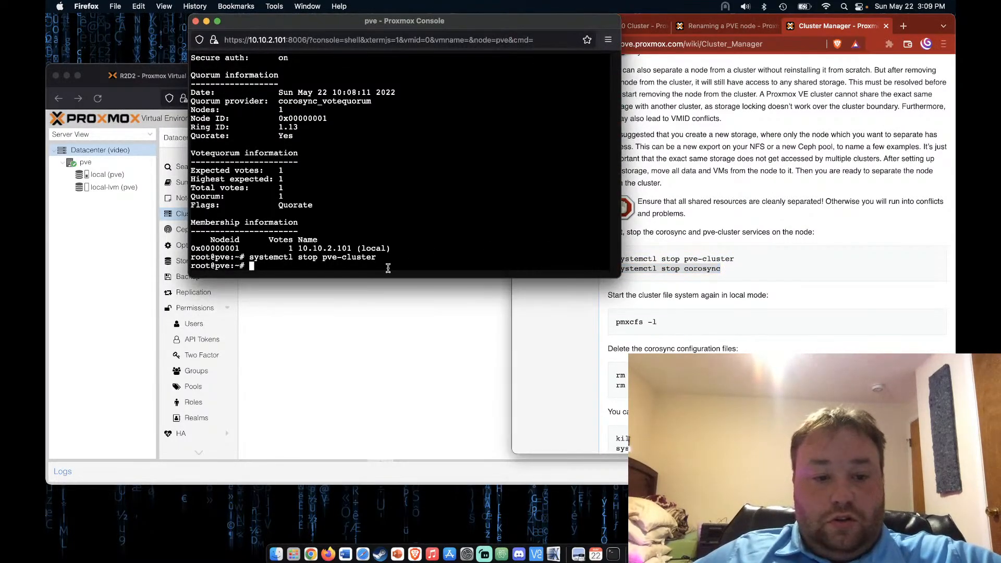
pyautogui.press('super+v')
pyautogui.press('Return')
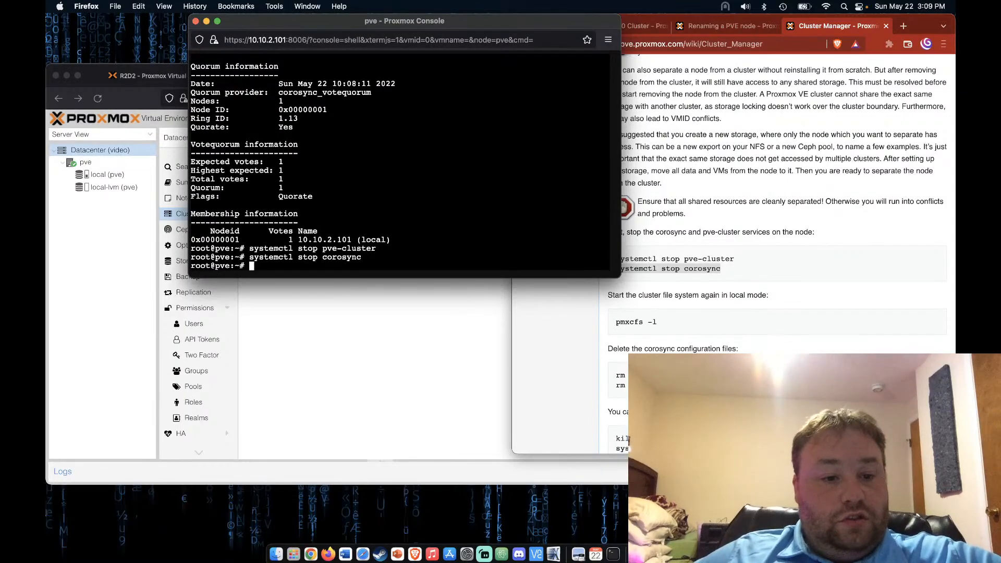
pyautogui.press('super+Tab')
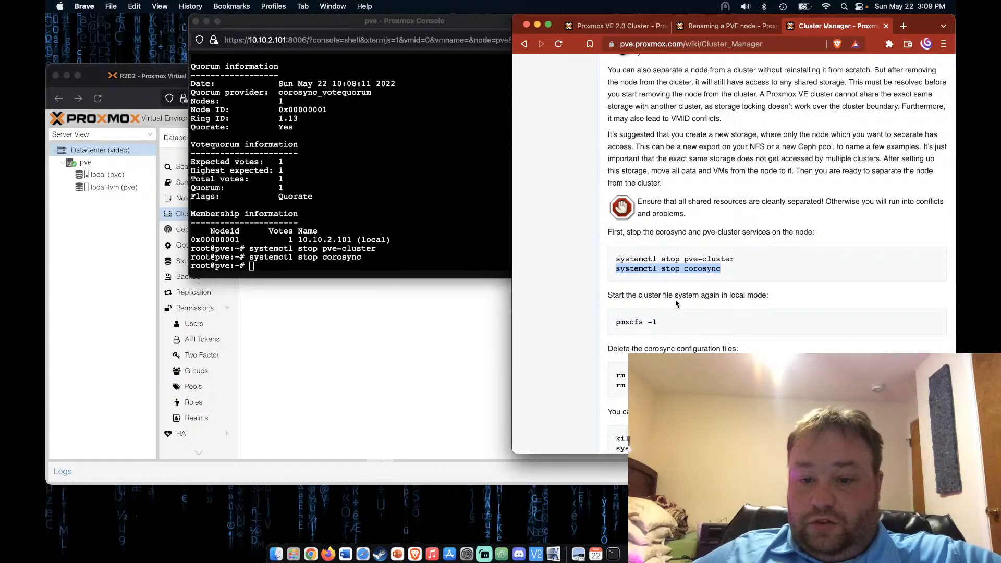
# Run 'pmxcfs -l' on pve to start the cluster filesystem in local mode
pyautogui.scroll(-3, 675, 303)
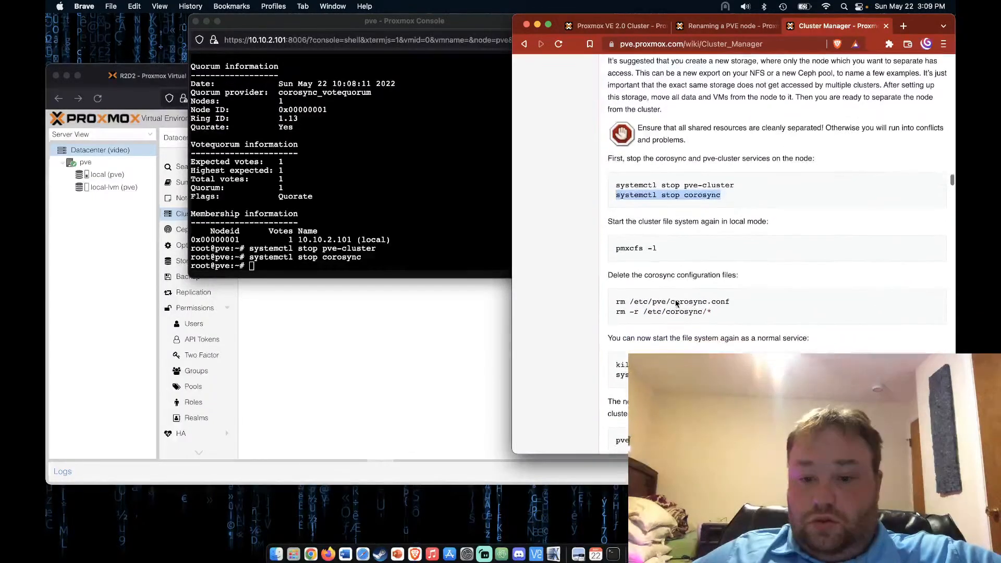
pyautogui.moveTo(618, 241); pyautogui.dragTo(687, 249)
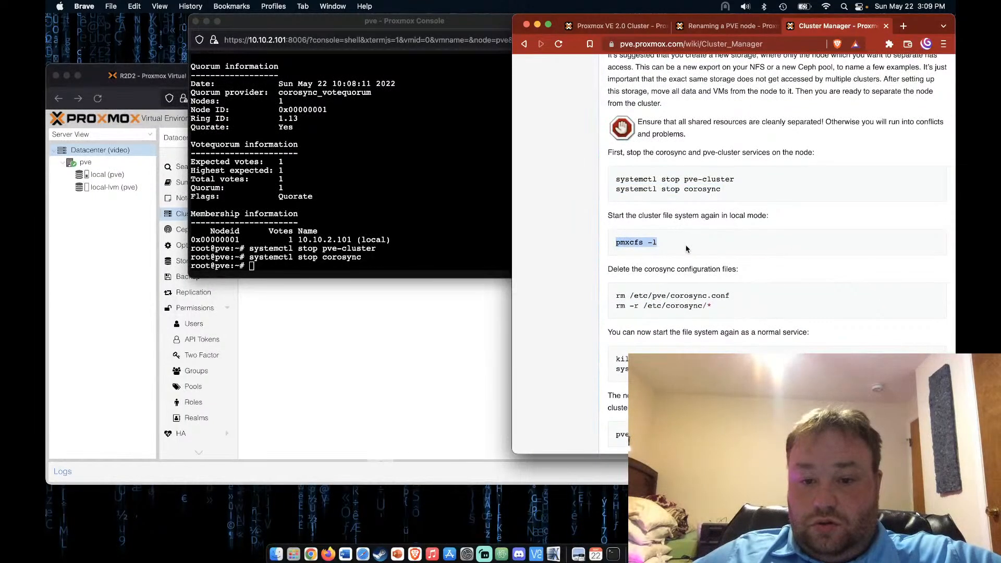
pyautogui.press('super+c')
pyautogui.click(431, 249)
pyautogui.press('super+v')
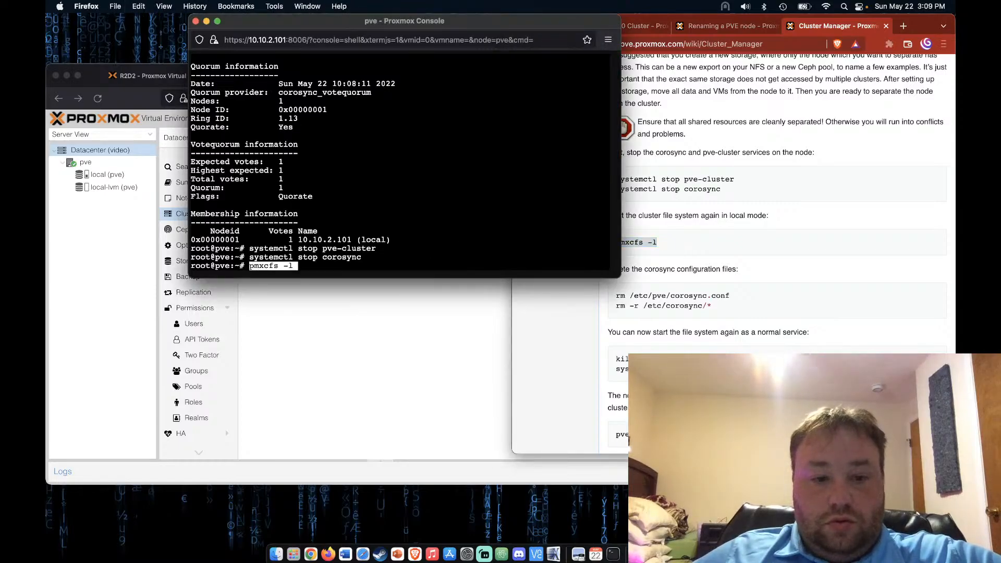
pyautogui.press('Return')
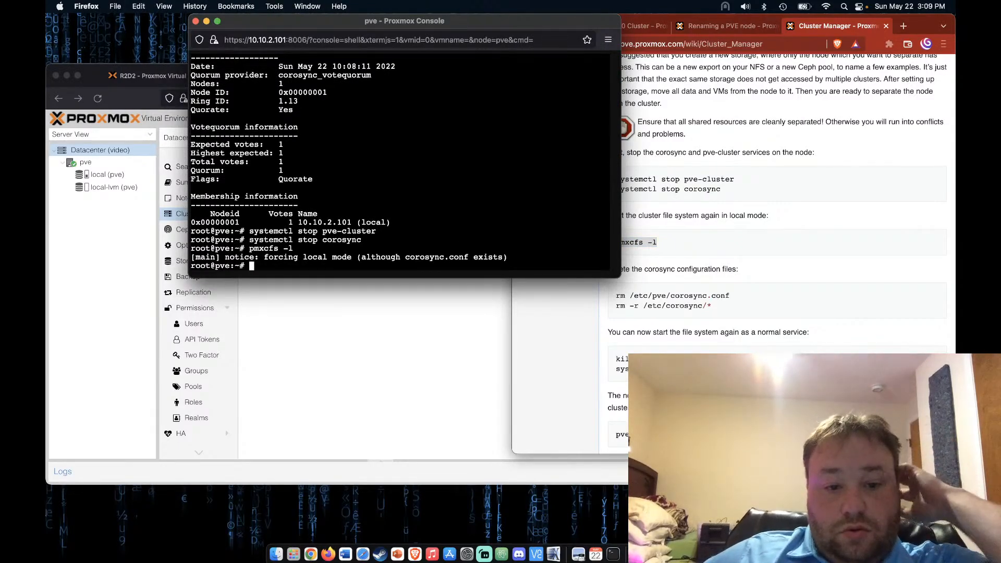
# Delete /etc/pve/corosync.conf on pve with 'rm /etc/pve/corosync.conf'
pyautogui.click(704, 275)
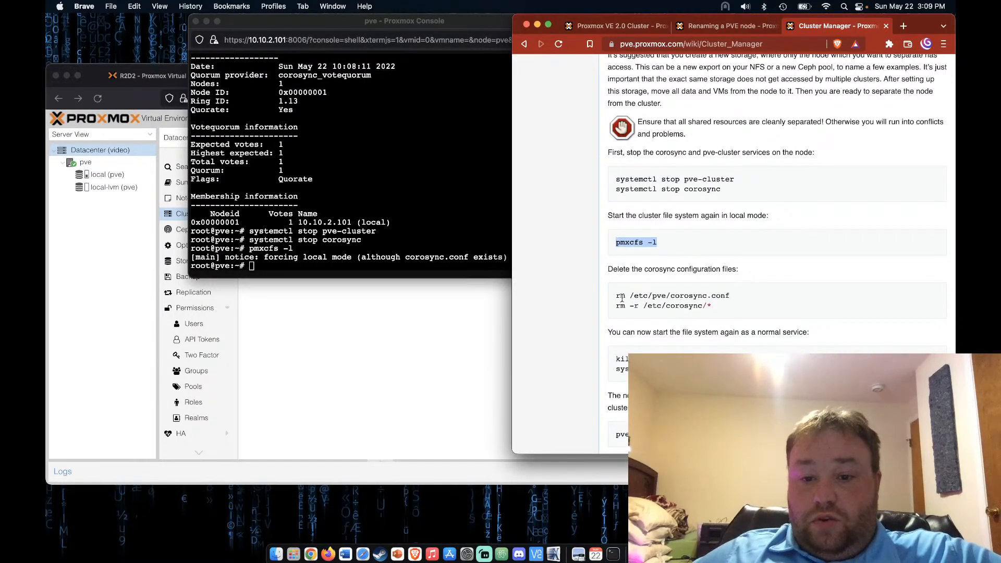
pyautogui.moveTo(615, 295); pyautogui.dragTo(730, 296)
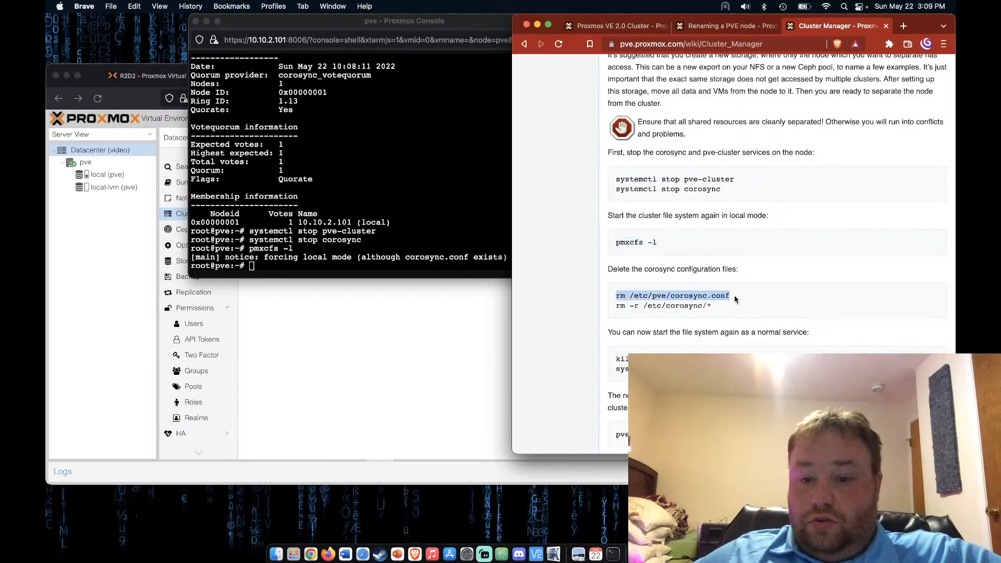
pyautogui.press('super+c')
pyautogui.click(483, 268)
pyautogui.press('super+v')
pyautogui.press('Return')
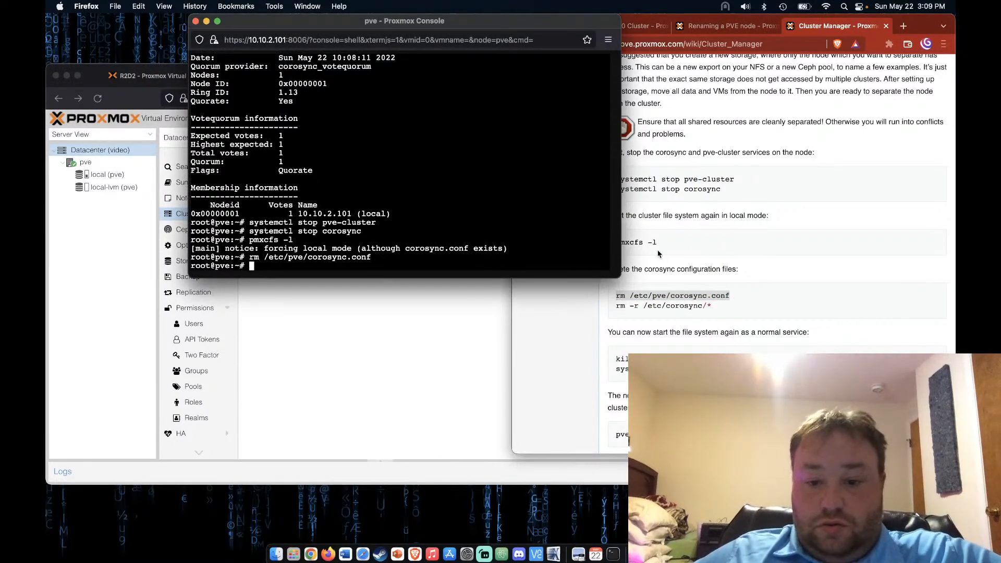
# Clear the corosync directory on pve with 'rm -r /etc/corosync/*'
pyautogui.click(665, 287)
pyautogui.moveTo(615, 309); pyautogui.dragTo(703, 309)
pyautogui.press('super+c')
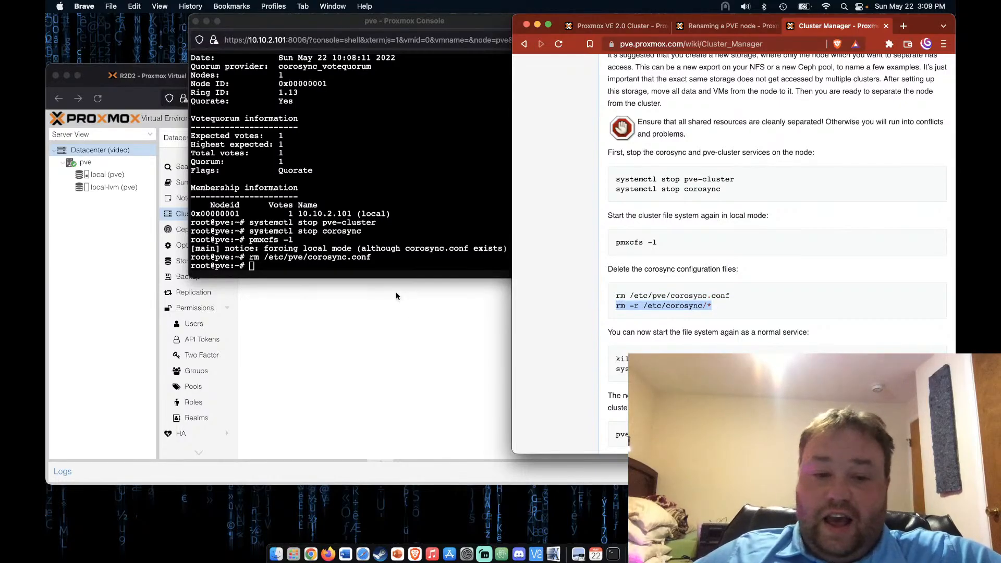
pyautogui.click(398, 271)
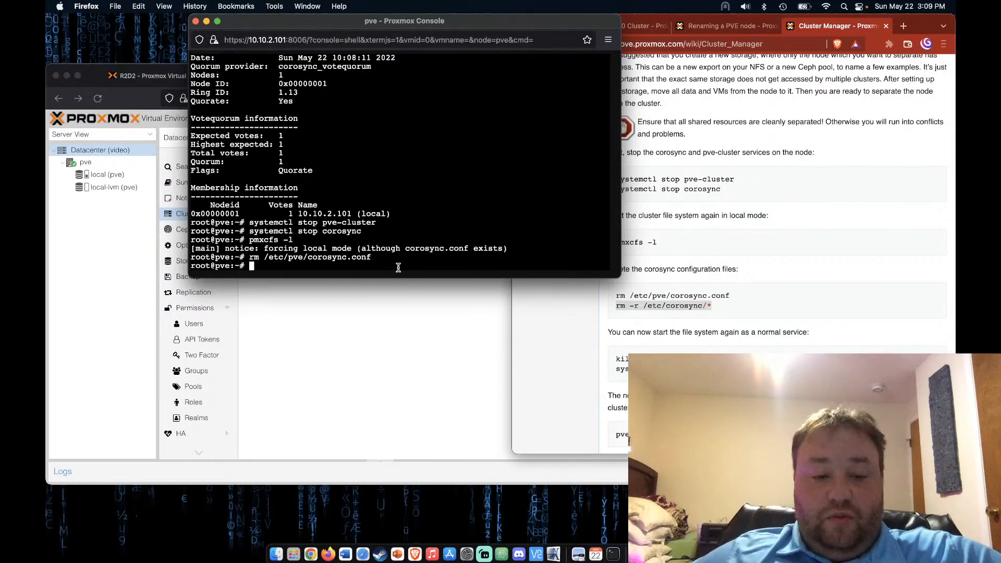
pyautogui.press('super+v')
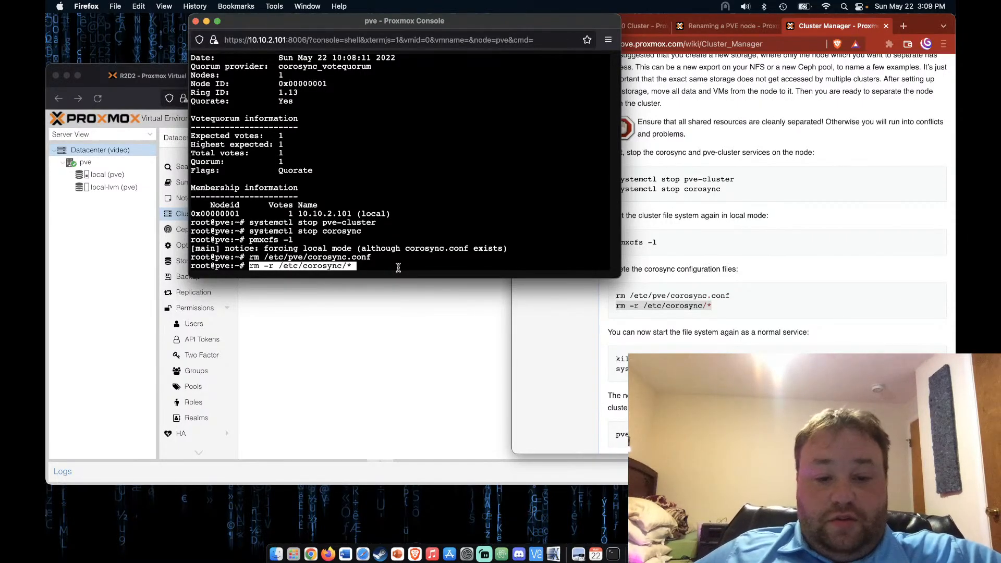
pyautogui.press('Return')
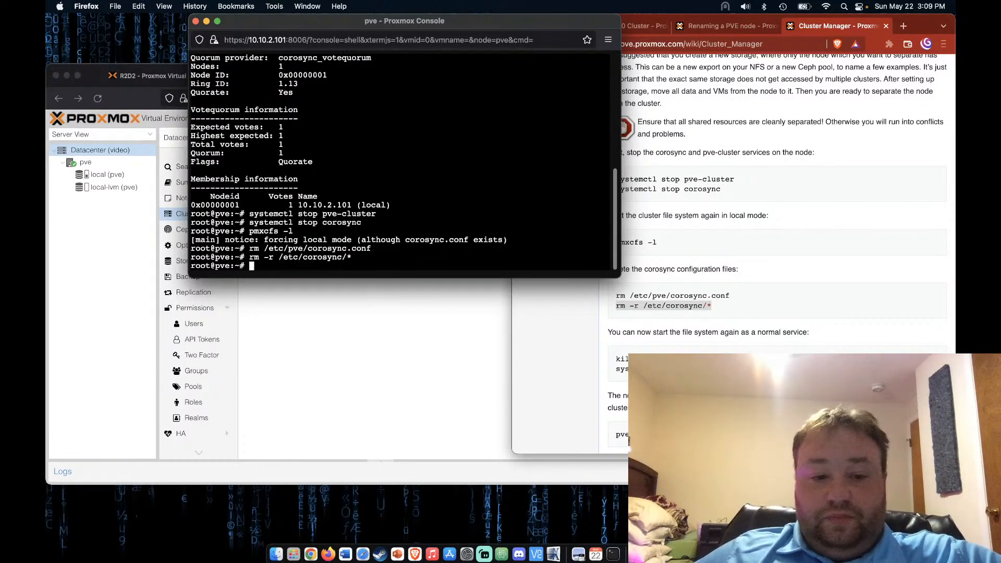
# Copy the 'killall pmxcfs' command from further down the wiki for the pve console
pyautogui.click(607, 377)
pyautogui.scroll(-3, 607, 378)
pyautogui.scroll(-2, 607, 377)
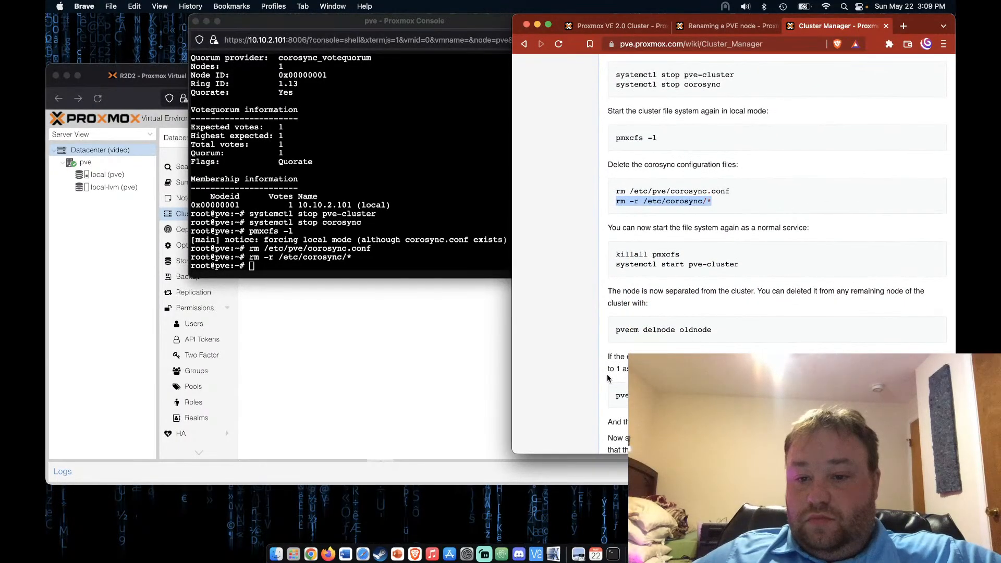
pyautogui.moveTo(616, 255); pyautogui.dragTo(701, 259)
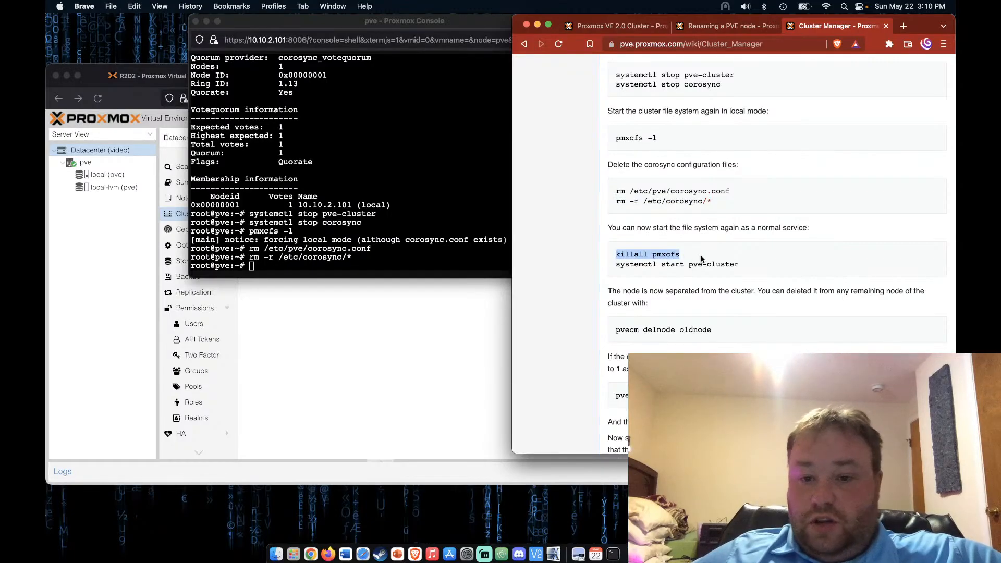
pyautogui.press('super+c')
pyautogui.click(419, 260)
# Run killall pmxcfs on pve and copy 'systemctl start pve-cluster' from the wiki
pyautogui.press('super+v')
pyautogui.press('Return')
pyautogui.click(685, 301)
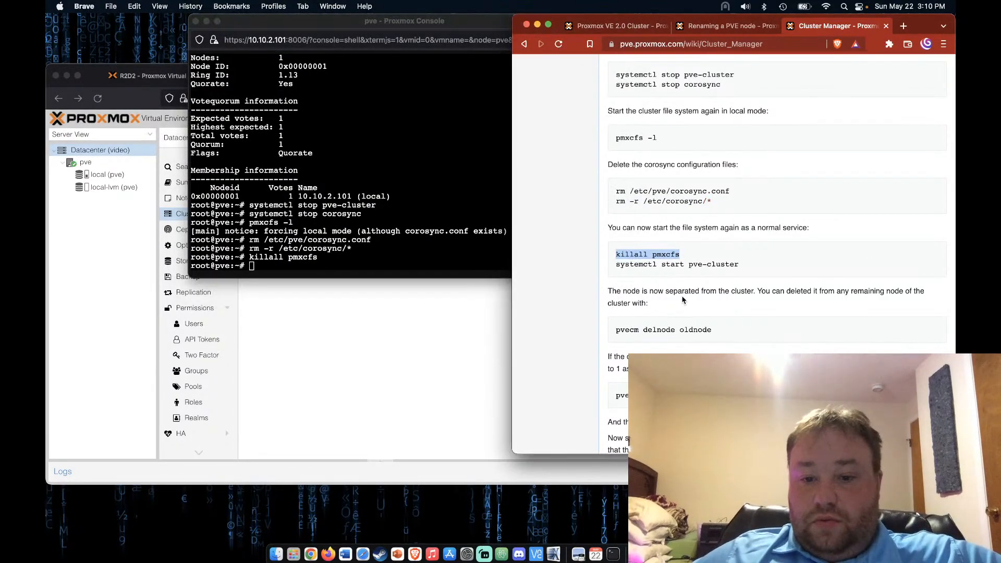
pyautogui.moveTo(618, 265); pyautogui.dragTo(746, 270)
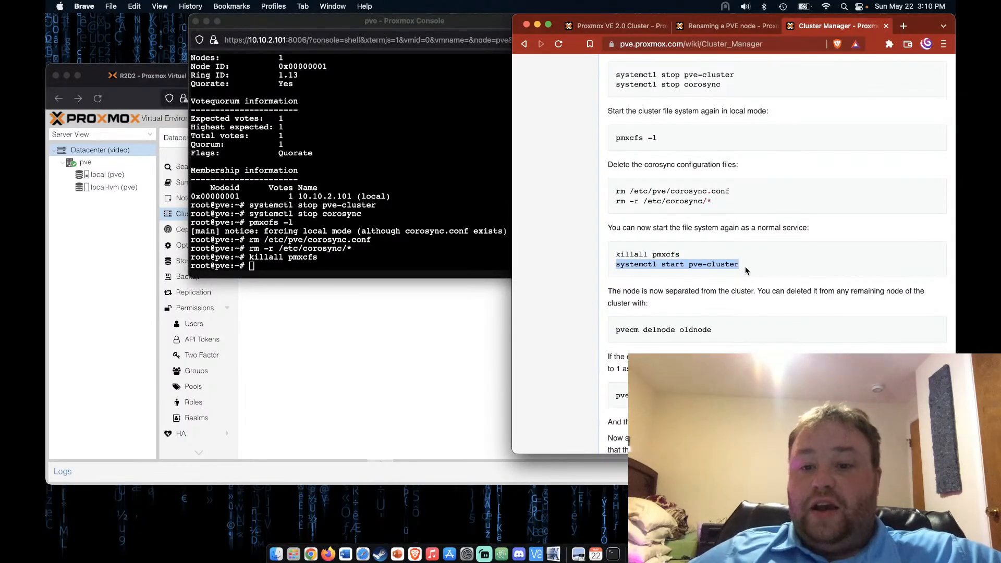
pyautogui.press('super+c')
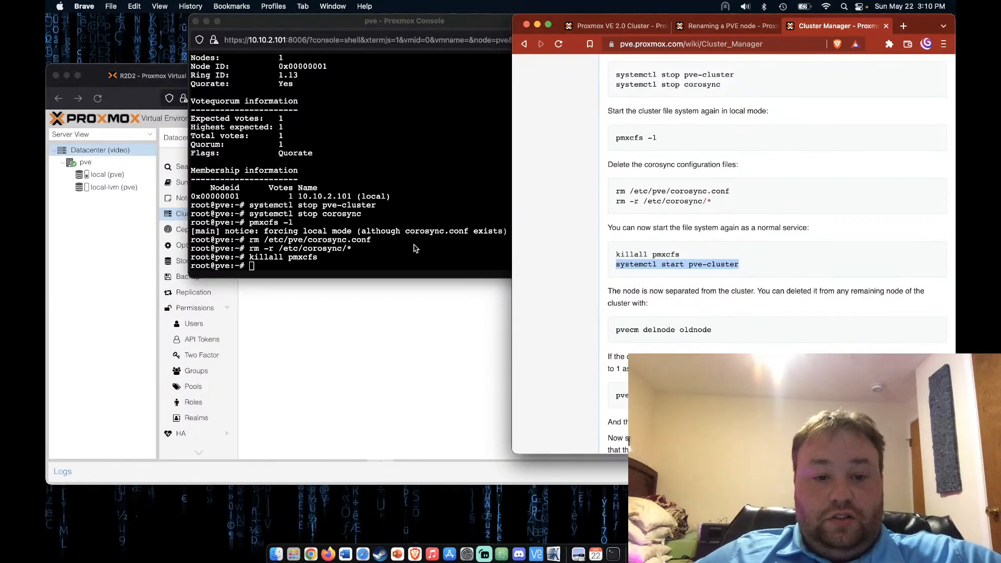
# Replace the triple paste with a single 'systemctl start pve-cluster' on pve and run it
pyautogui.click(403, 269)
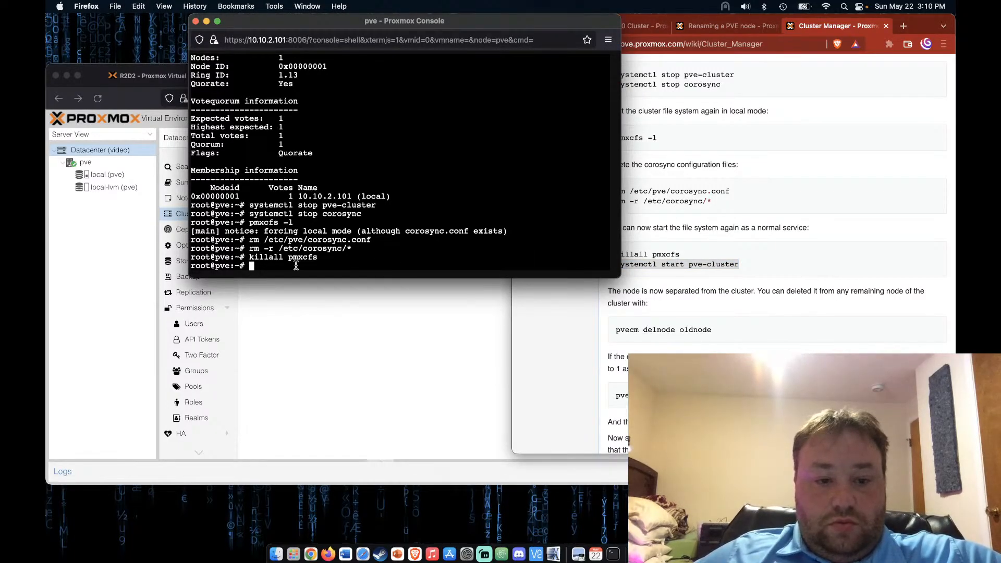
pyautogui.press('super+Tab')
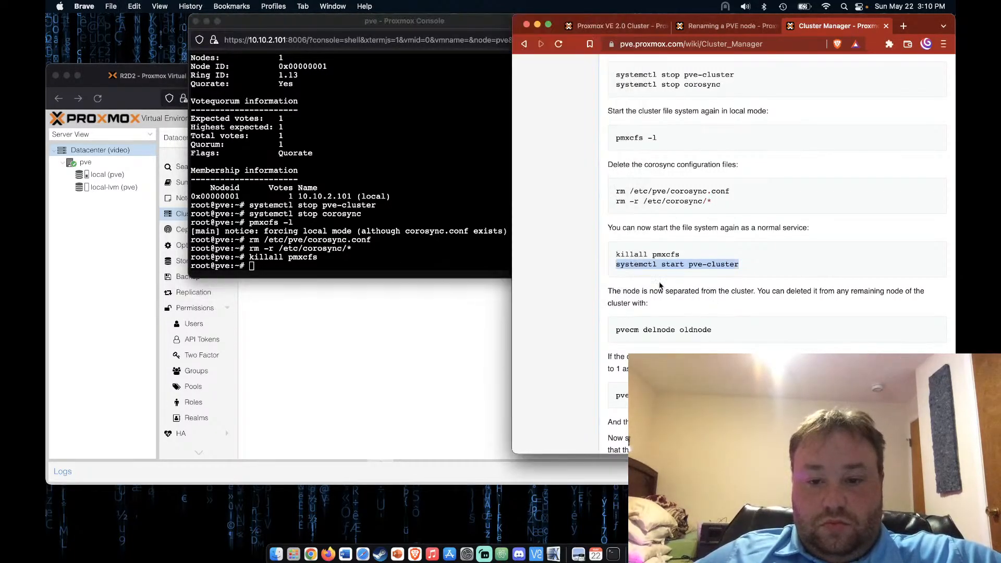
pyautogui.click(459, 273)
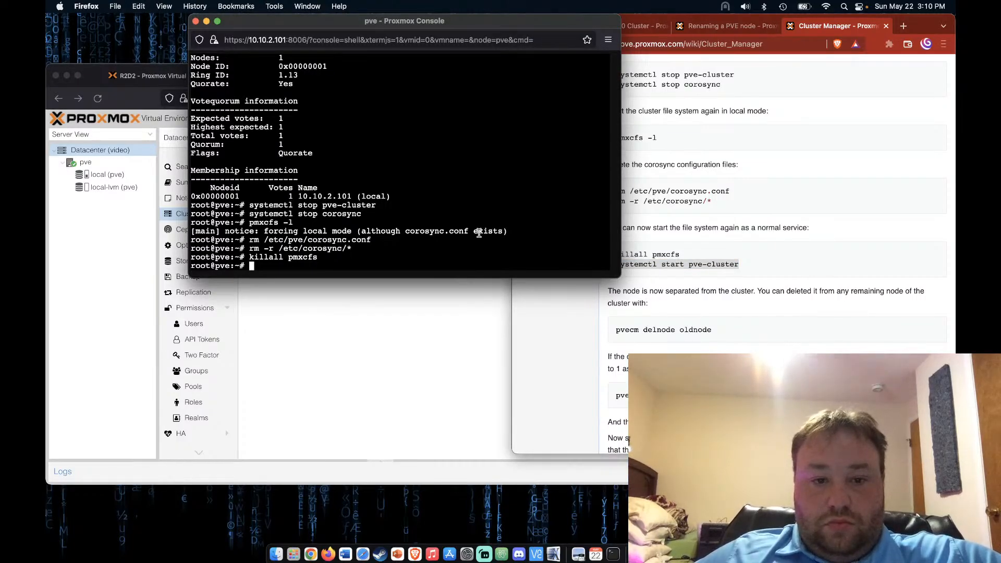
pyautogui.moveTo(577, 24); pyautogui.dragTo(520, 24)
pyautogui.press('super+v')
pyautogui.press('super+v')
pyautogui.press('super+v')
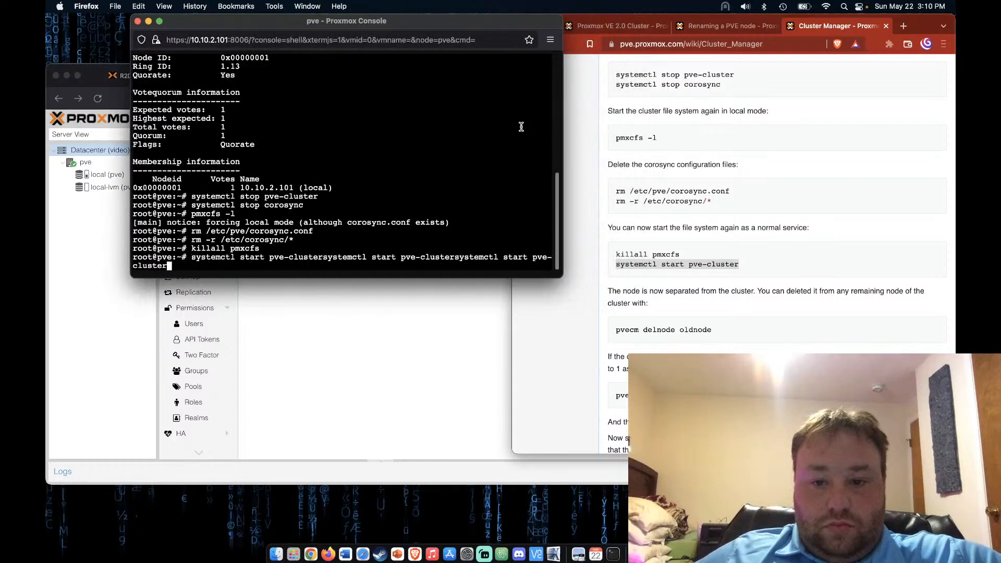
pyautogui.press('Up')
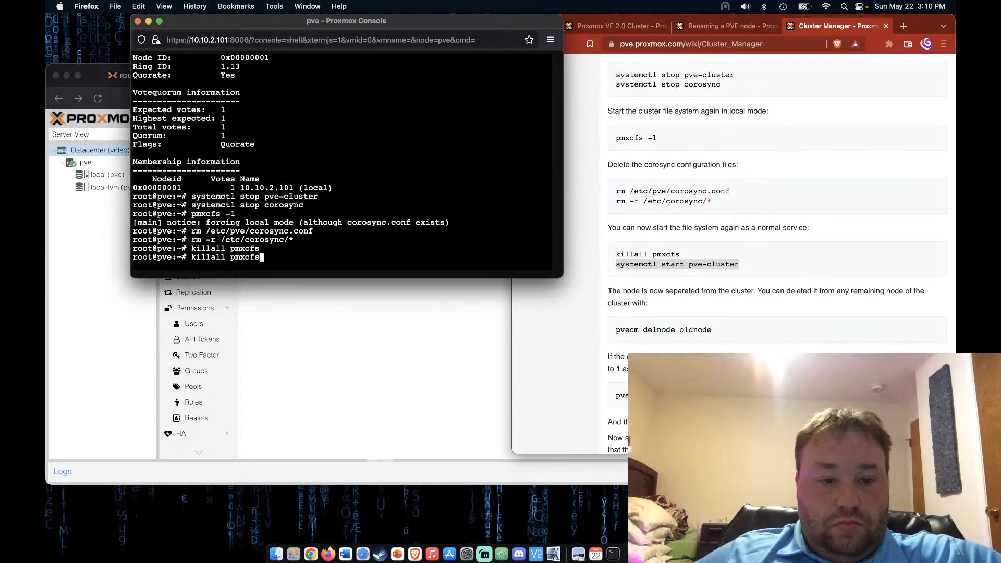
pyautogui.press('Down')
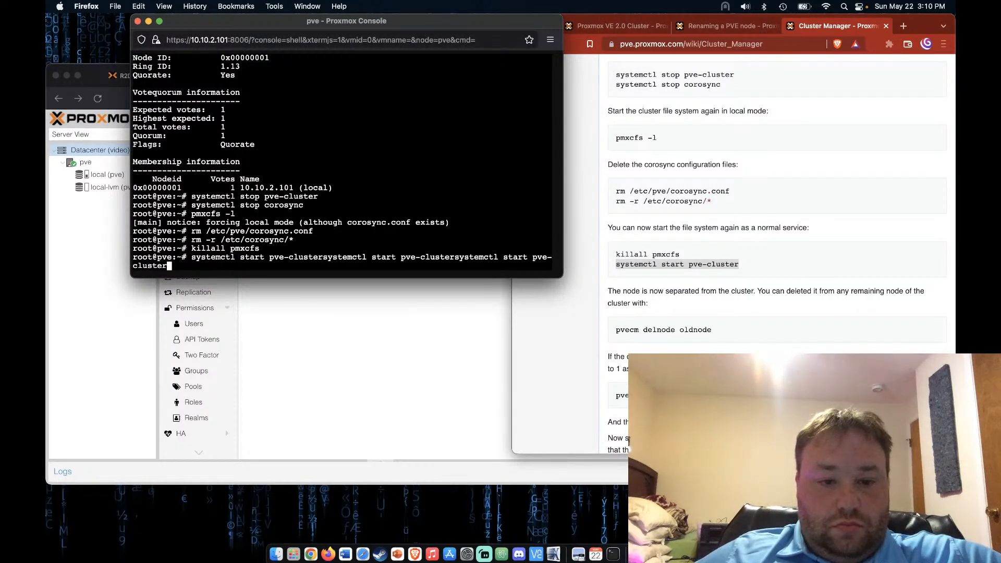
pyautogui.press('BackSpace')
pyautogui.press('BackSpace')
pyautogui.press('BackSpace')
pyautogui.press('BackSpace')
pyautogui.press('BackSpace')
pyautogui.press('BackSpace')
pyautogui.press('BackSpace')
pyautogui.press('BackSpace')
pyautogui.press('BackSpace')
pyautogui.press('BackSpace')
pyautogui.press('BackSpace')
pyautogui.press('BackSpace')
pyautogui.press('BackSpace')
pyautogui.press('BackSpace')
pyautogui.press('BackSpace')
pyautogui.press('BackSpace')
pyautogui.press('BackSpace')
pyautogui.press('BackSpace')
pyautogui.press('BackSpace')
pyautogui.press('BackSpace')
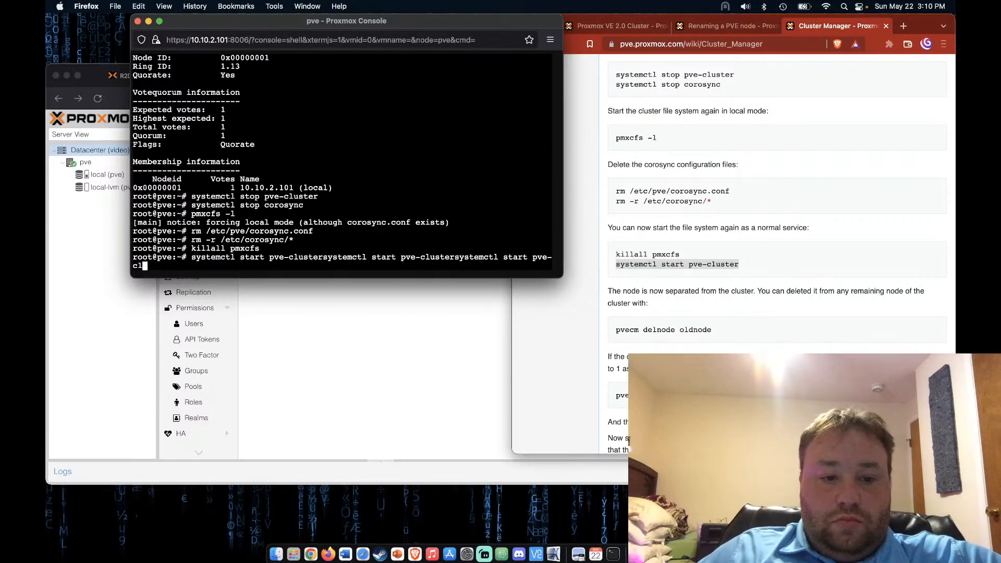
pyautogui.press('BackSpace')
pyautogui.press('BackSpace')
pyautogui.press('BackSpace')
pyautogui.press('BackSpace')
pyautogui.press('BackSpace')
pyautogui.press('BackSpace')
pyautogui.press('BackSpace')
pyautogui.press('BackSpace')
pyautogui.press('BackSpace')
pyautogui.press('BackSpace')
pyautogui.press('BackSpace')
pyautogui.press('BackSpace')
pyautogui.press('BackSpace')
pyautogui.press('BackSpace')
pyautogui.press('BackSpace')
pyautogui.press('BackSpace')
pyautogui.press('BackSpace')
pyautogui.press('BackSpace')
pyautogui.press('BackSpace')
pyautogui.press('BackSpace')
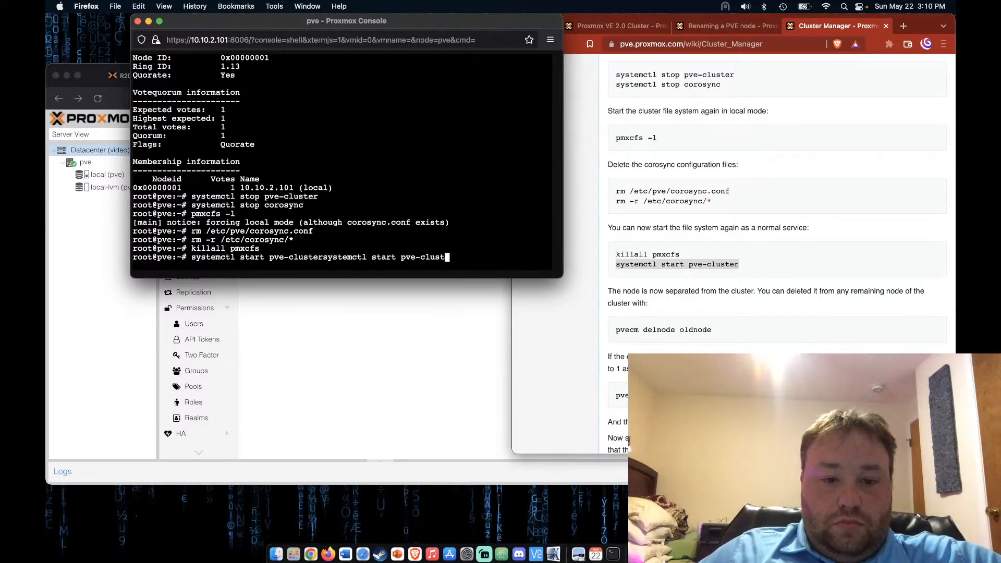
pyautogui.press('BackSpace')
pyautogui.press('BackSpace')
pyautogui.press('BackSpace')
pyautogui.press('BackSpace')
pyautogui.press('BackSpace')
pyautogui.press('BackSpace')
pyautogui.press('BackSpace')
pyautogui.press('BackSpace')
pyautogui.press('BackSpace')
pyautogui.press('BackSpace')
pyautogui.press('BackSpace')
pyautogui.press('BackSpace')
pyautogui.press('BackSpace')
pyautogui.press('BackSpace')
pyautogui.press('BackSpace')
pyautogui.press('BackSpace')
pyautogui.press('BackSpace')
pyautogui.press('BackSpace')
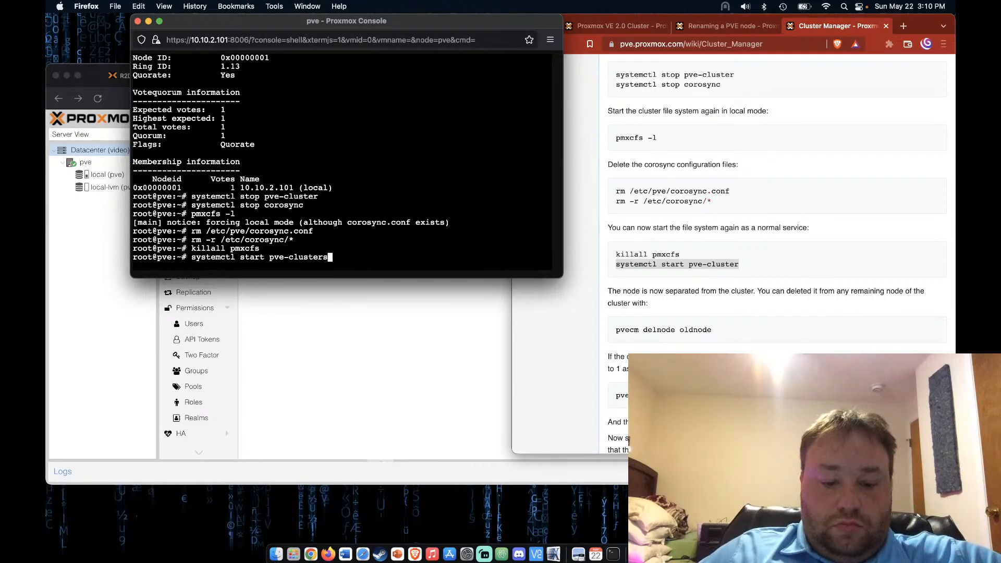
pyautogui.press('BackSpace')
pyautogui.press('BackSpace')
pyautogui.press('BackSpace')
pyautogui.press('BackSpace')
pyautogui.press('BackSpace')
pyautogui.press('BackSpace')
pyautogui.press('BackSpace')
pyautogui.press('BackSpace')
pyautogui.press('BackSpace')
pyautogui.press('BackSpace')
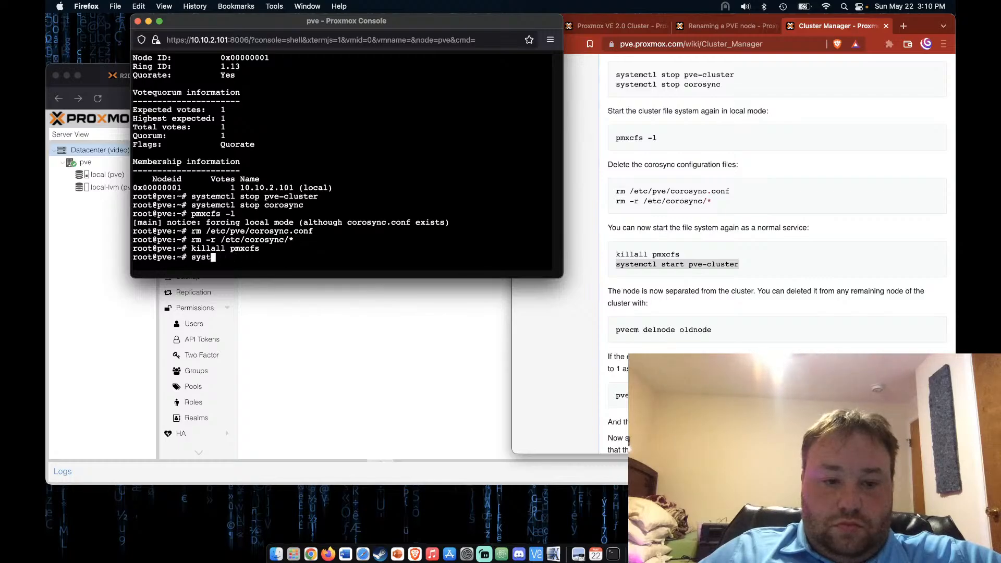
pyautogui.press('super+v')
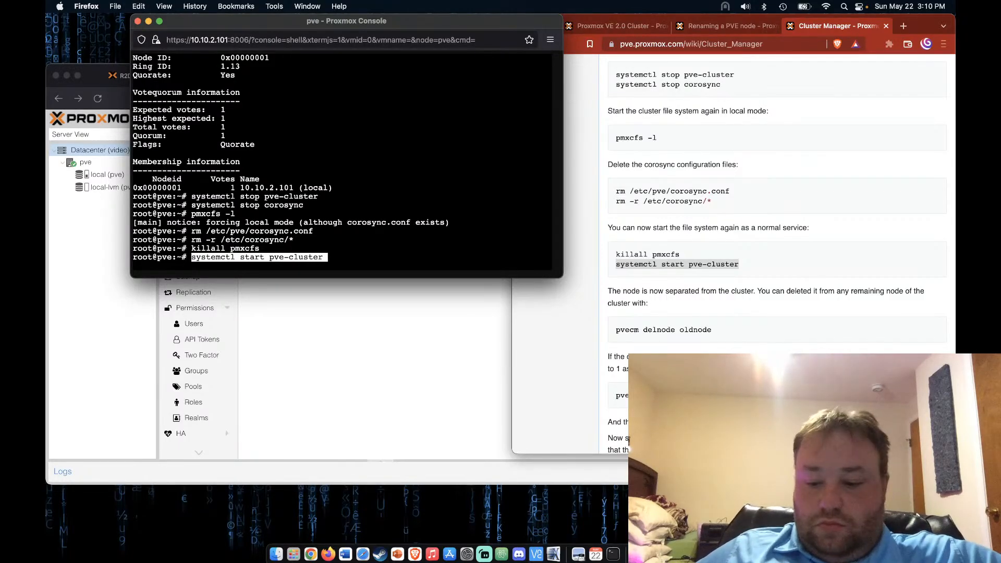
pyautogui.press('Return')
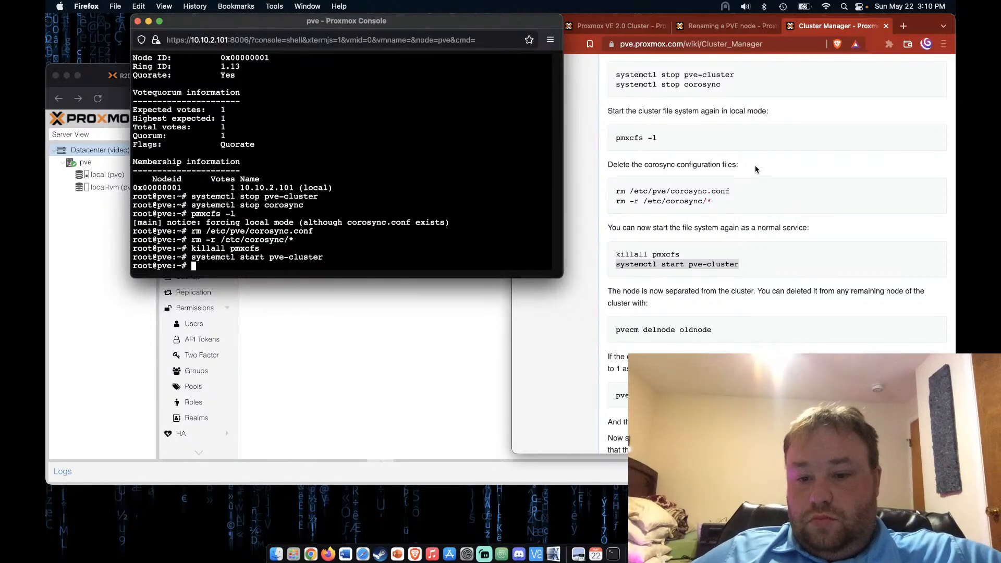
pyautogui.scroll(-2, 755, 169)
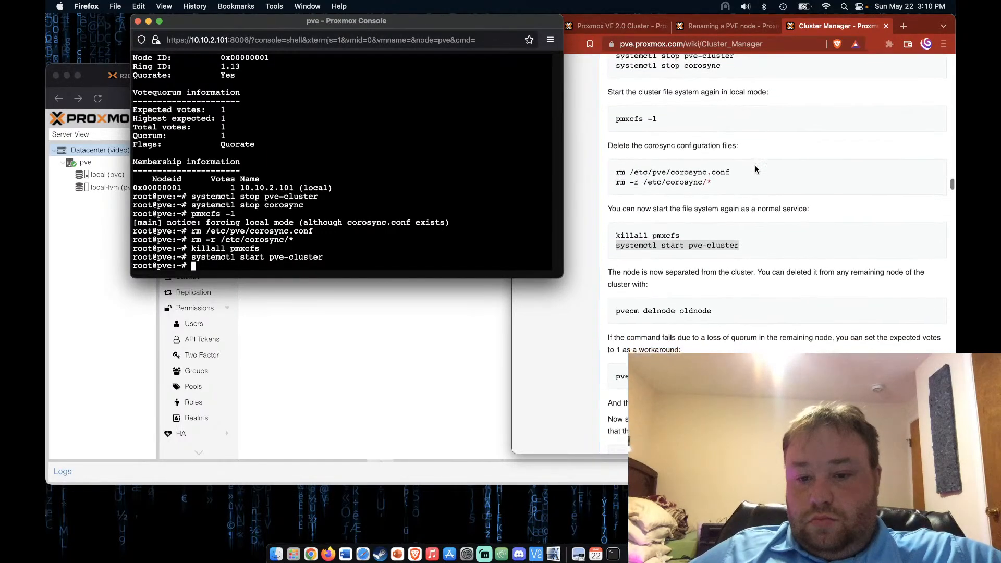
pyautogui.scroll(-1, 755, 169)
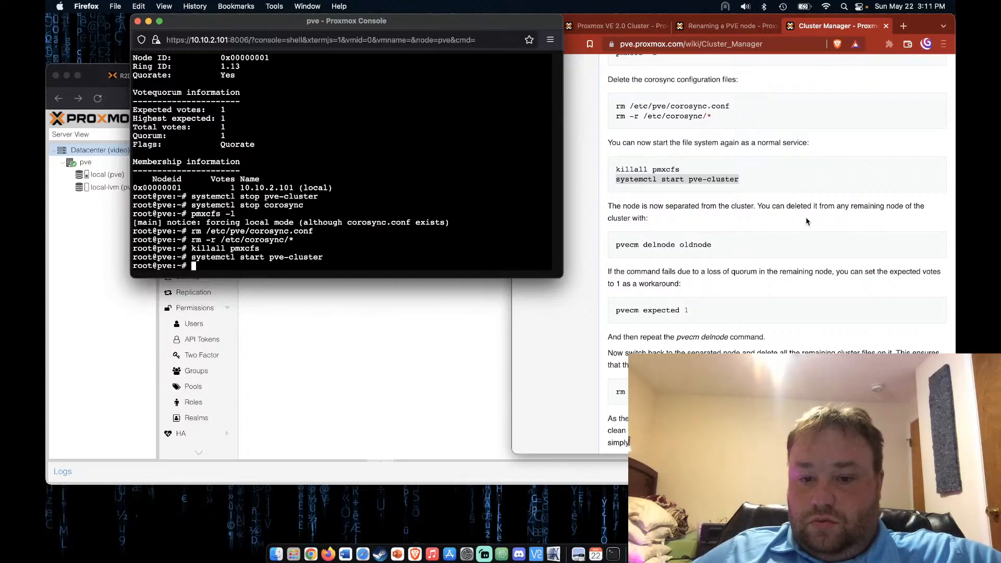
pyautogui.scroll(-1, 741, 321)
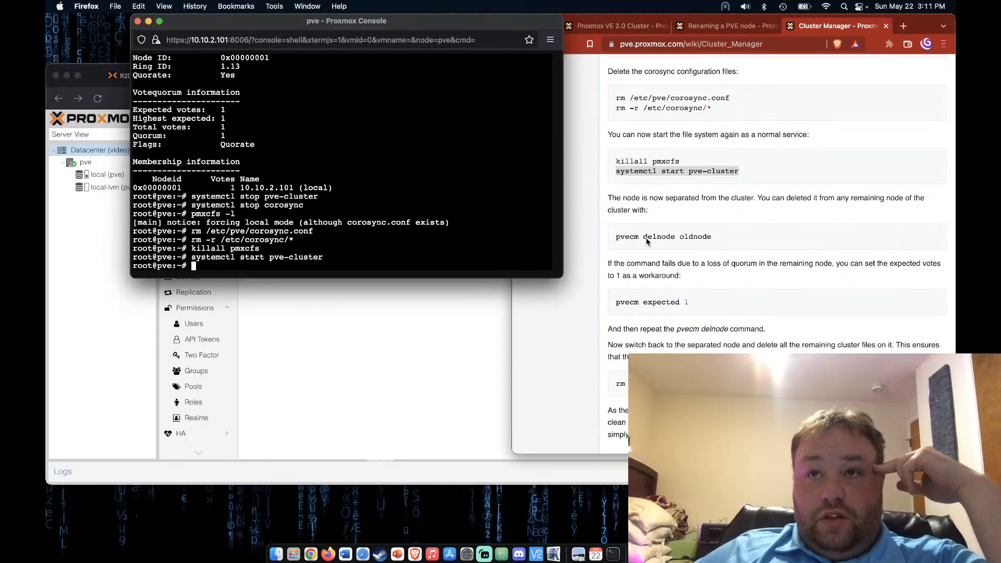
pyautogui.scroll(-2, 645, 238)
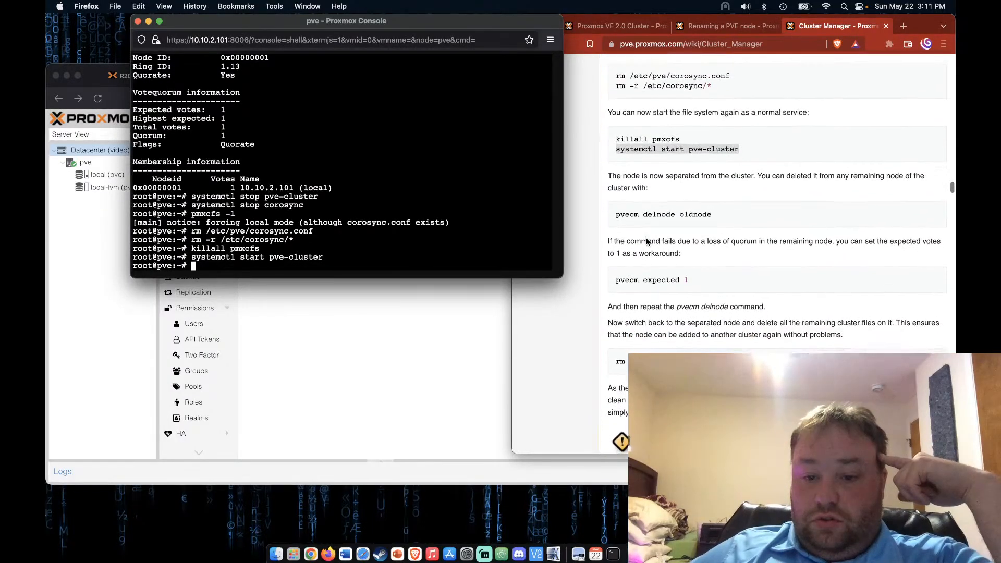
pyautogui.scroll(-2, 646, 241)
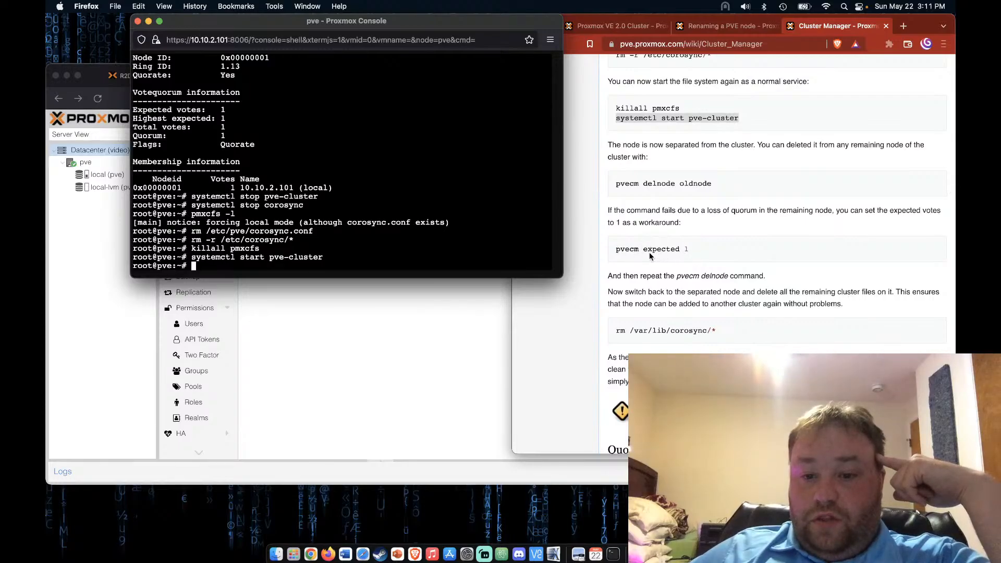
pyautogui.scroll(-1, 670, 305)
pyautogui.scroll(-1, 670, 305)
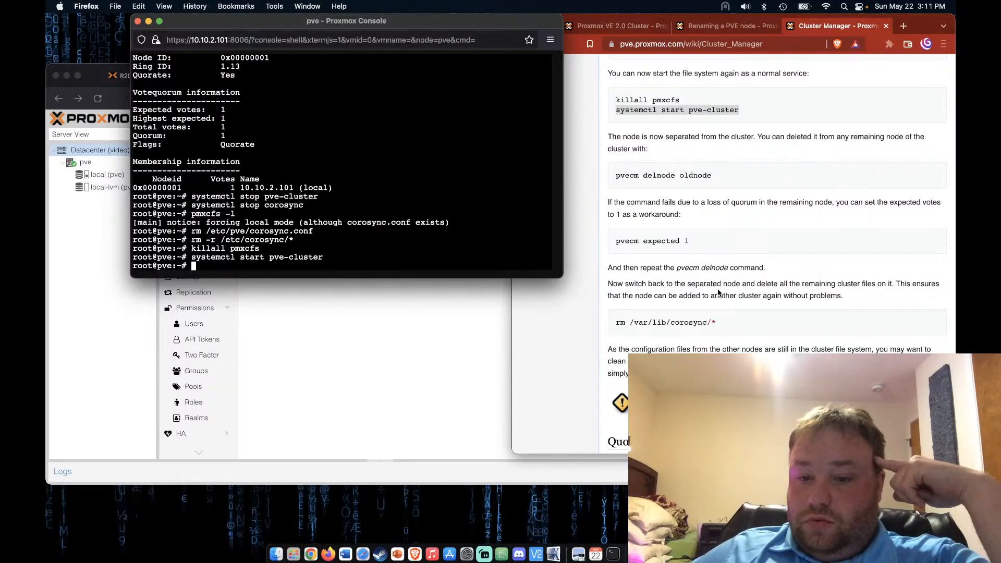
pyautogui.scroll(-2, 718, 292)
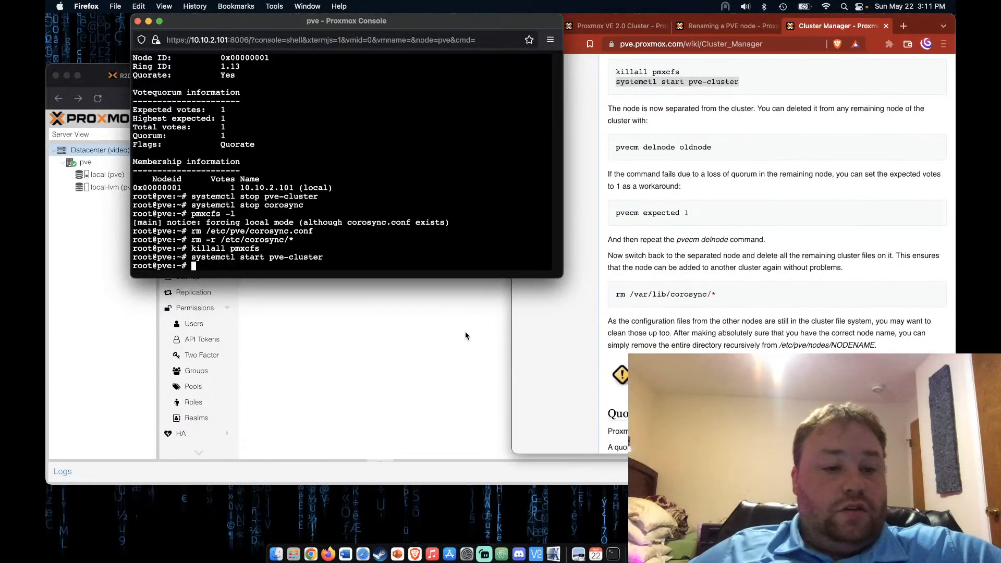
# Check the pve node pages and the Datacenter cluster view in the web interface
pyautogui.click(465, 330)
pyautogui.click(91, 162)
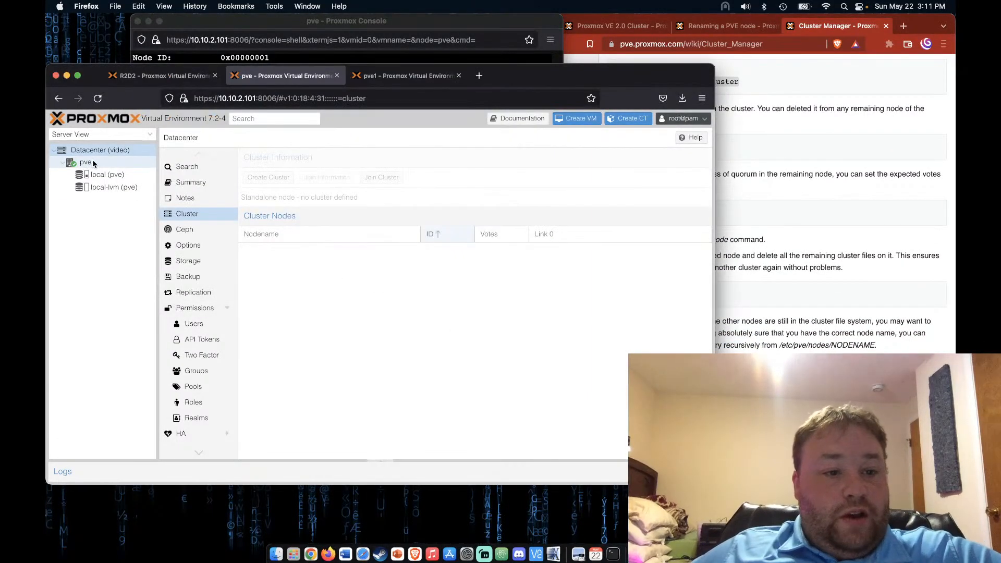
pyautogui.click(103, 151)
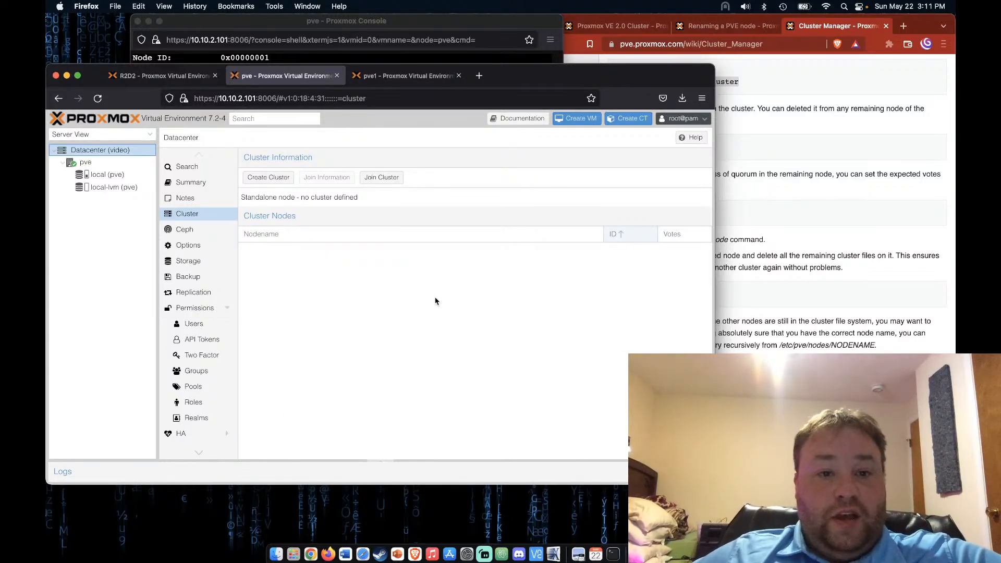
# Scroll the Cluster Manager wiki to the 'Separate a Node Without Reinstalling' section
pyautogui.click(428, 21)
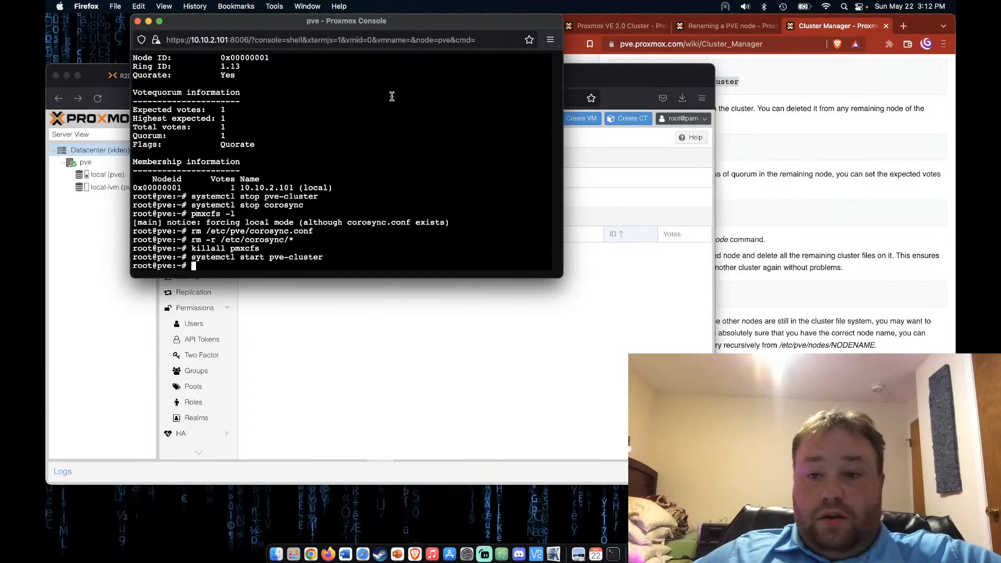
pyautogui.click(855, 204)
pyautogui.scroll(15, 855, 203)
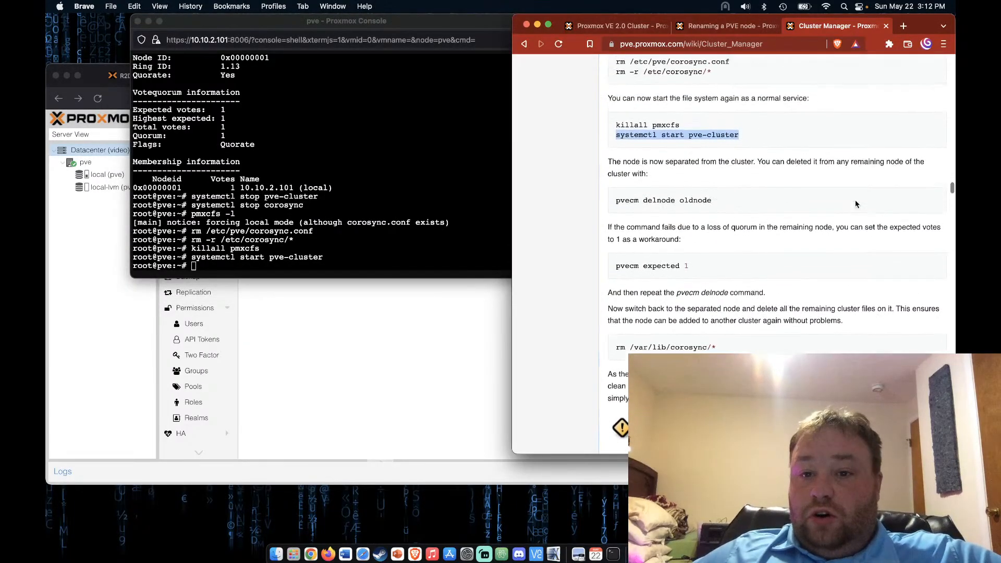
pyautogui.scroll(20, 855, 204)
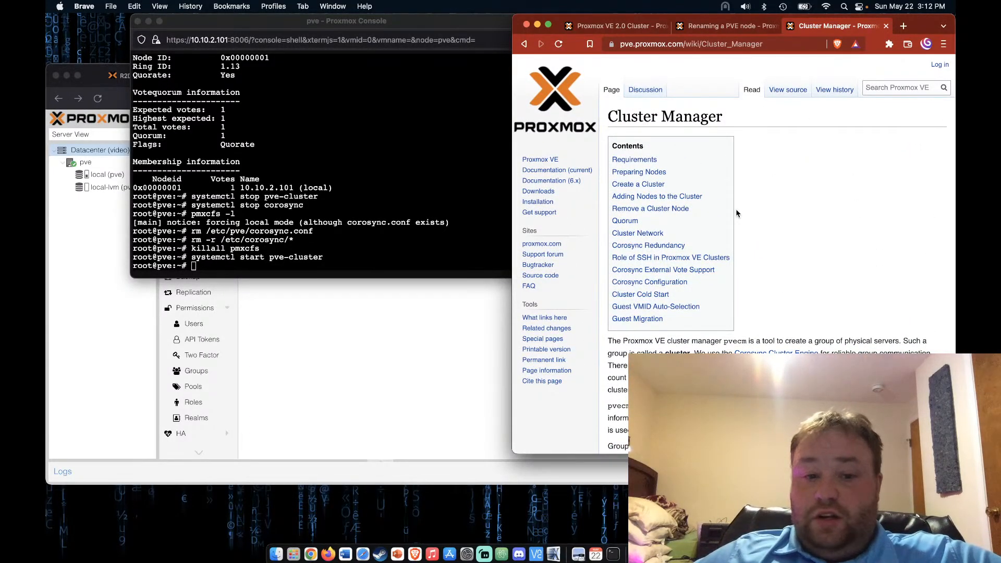
pyautogui.scroll(-15, 737, 213)
pyautogui.scroll(-15, 736, 213)
pyautogui.scroll(-5, 736, 210)
pyautogui.scroll(-10, 737, 213)
pyautogui.scroll(-10, 737, 212)
pyautogui.scroll(2, 736, 213)
pyautogui.scroll(-1, 566, 188)
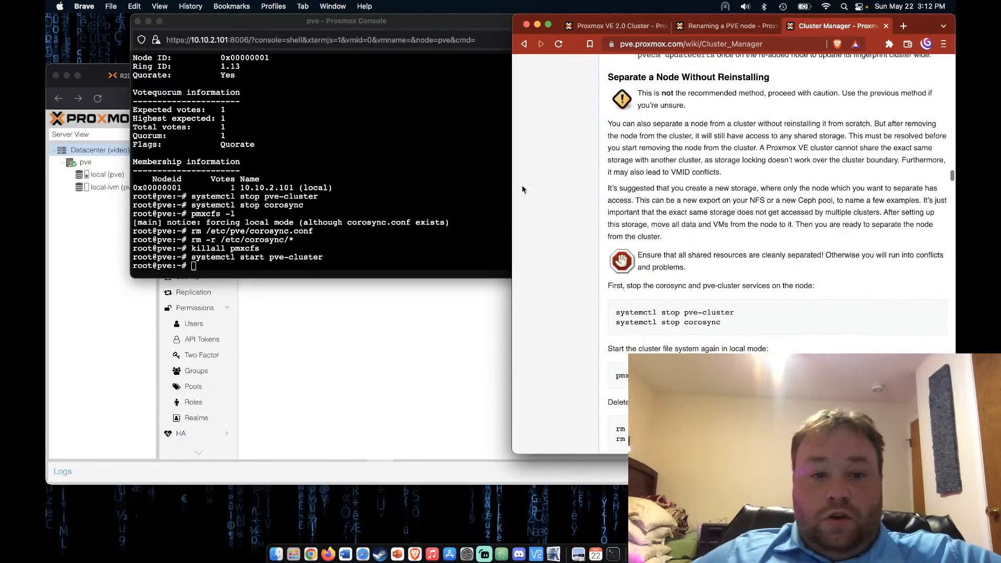
# Close the pve shell console, confirming Leave page
pyautogui.click(440, 177)
pyautogui.click(138, 21)
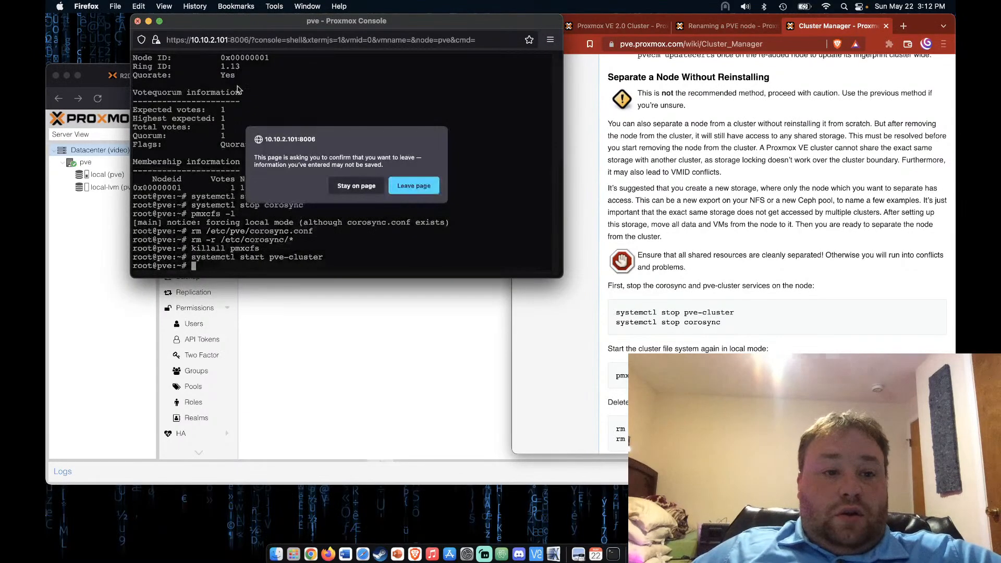
pyautogui.click(417, 186)
pyautogui.moveTo(511, 78); pyautogui.dragTo(509, 28)
# Start VM 106 (prxmox2) on node R2D2
pyautogui.click(175, 26)
pyautogui.click(131, 220)
pyautogui.click(497, 89)
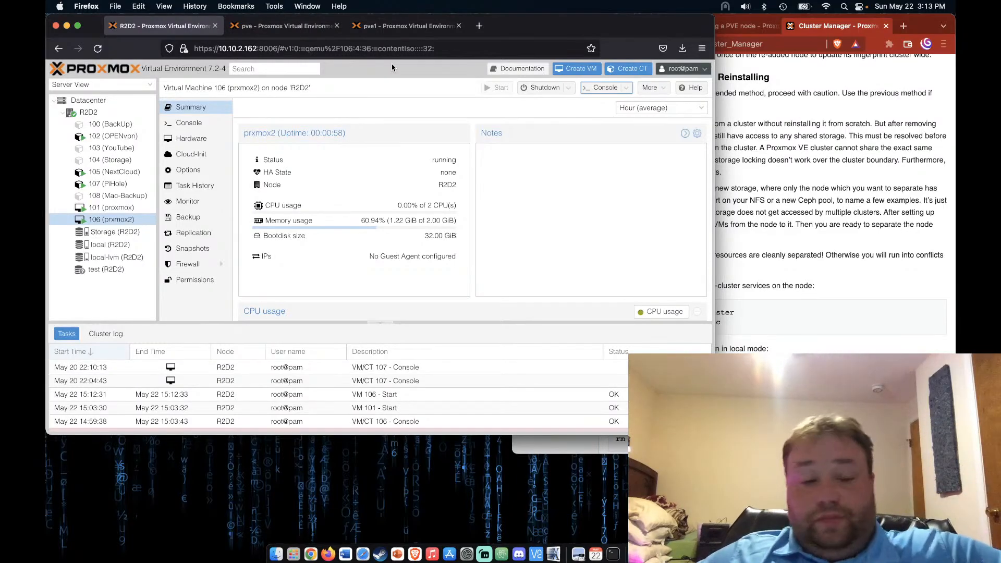
# Reload the pve1 page, check Datacenter > Cluster, and open a Shell on node pve1
pyautogui.click(385, 30)
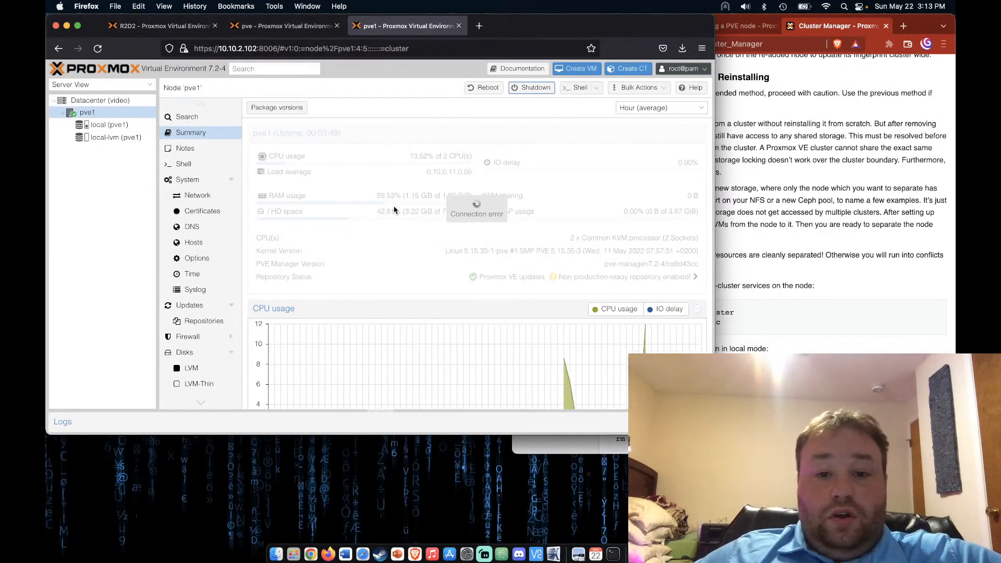
pyautogui.click(99, 49)
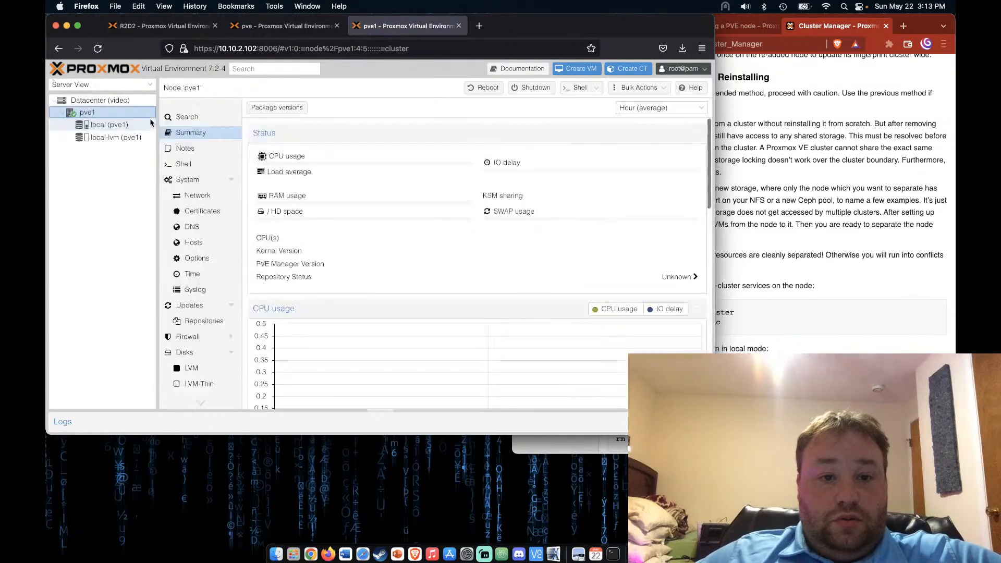
pyautogui.click(129, 102)
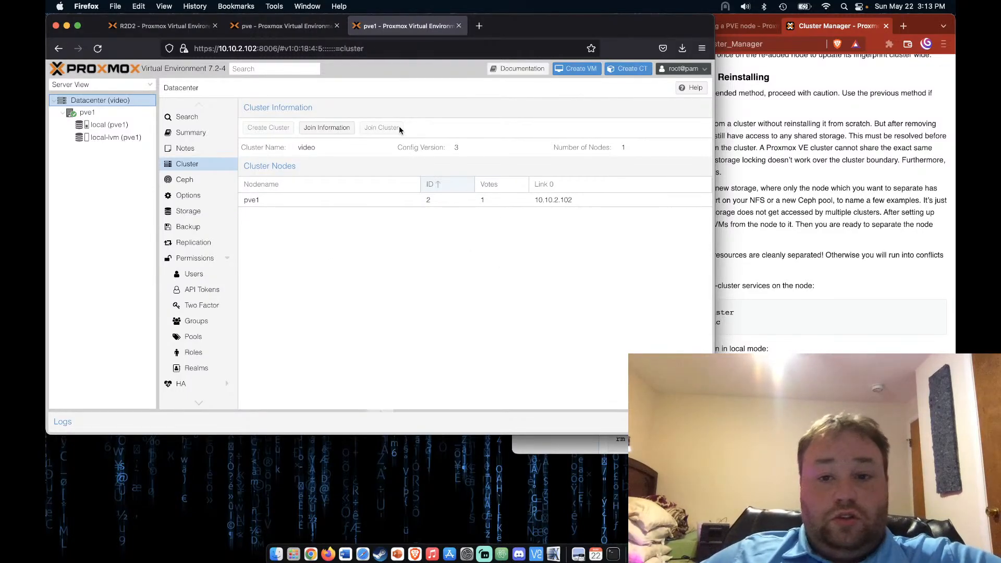
pyautogui.click(128, 113)
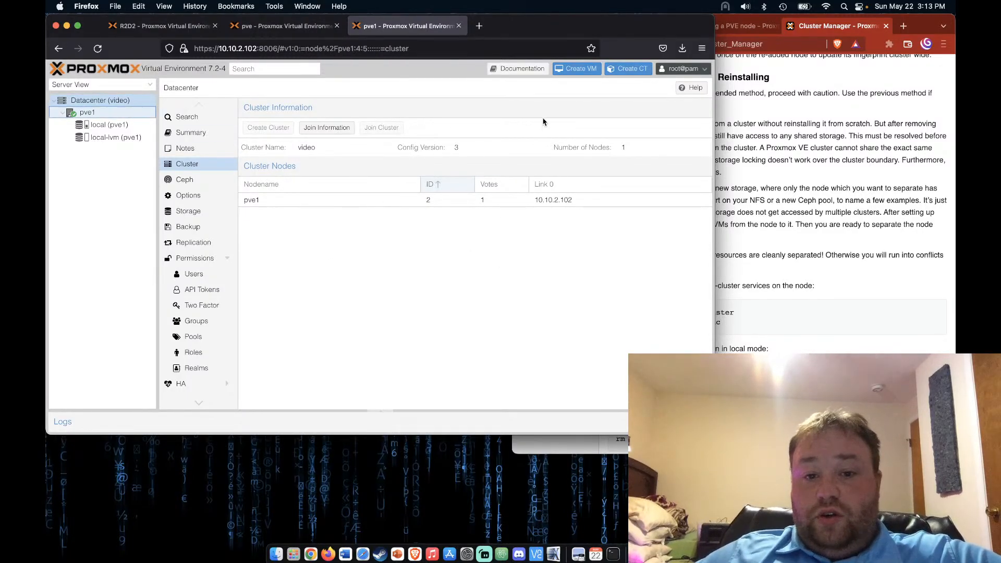
pyautogui.click(577, 91)
pyautogui.moveTo(380, 36); pyautogui.dragTo(439, 124)
# Stop pve-cluster and corosync on pve1 with systemctl stop commands copied from the wiki
pyautogui.click(911, 291)
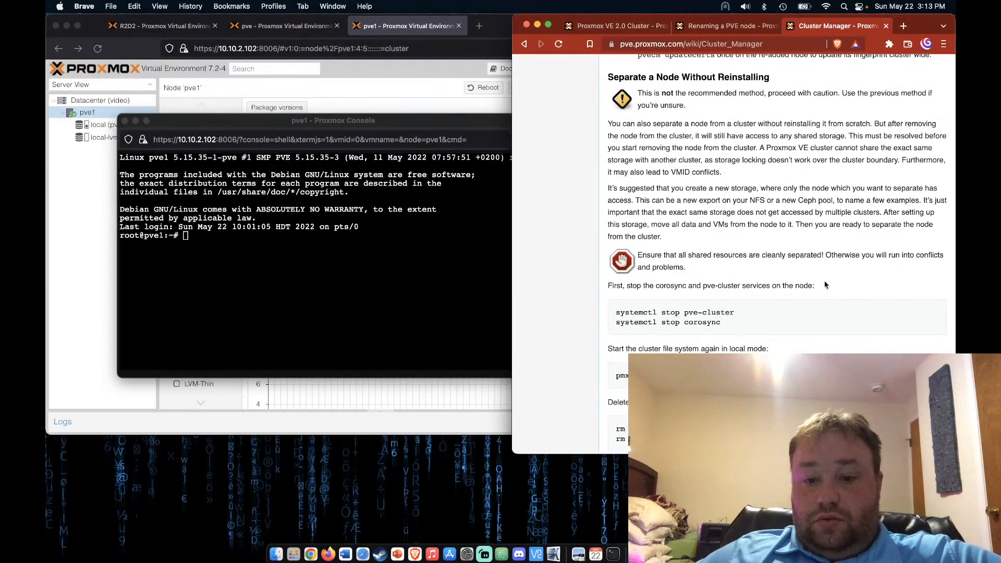
pyautogui.scroll(-3, 825, 284)
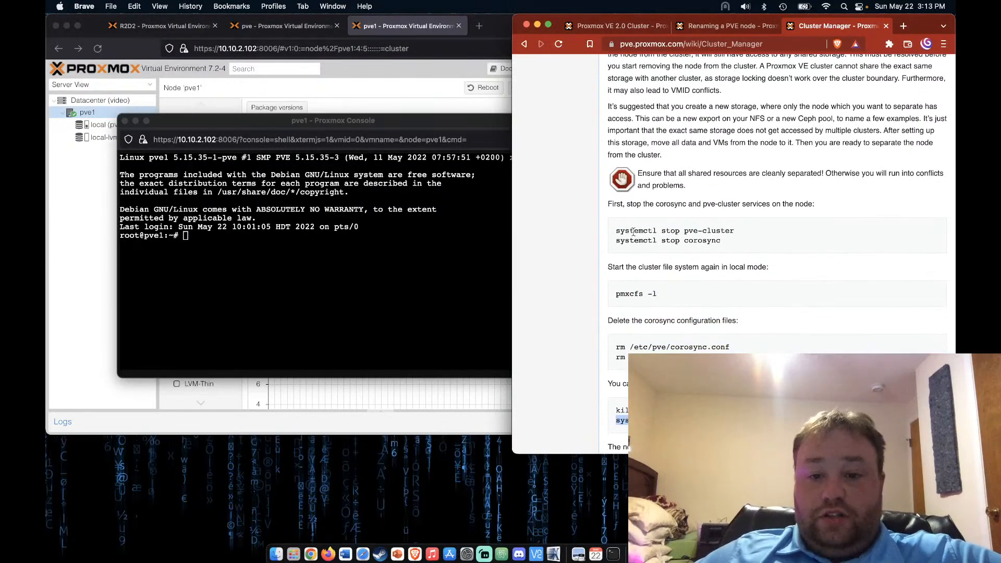
pyautogui.tripleClick(632, 231)
pyautogui.press('super+c')
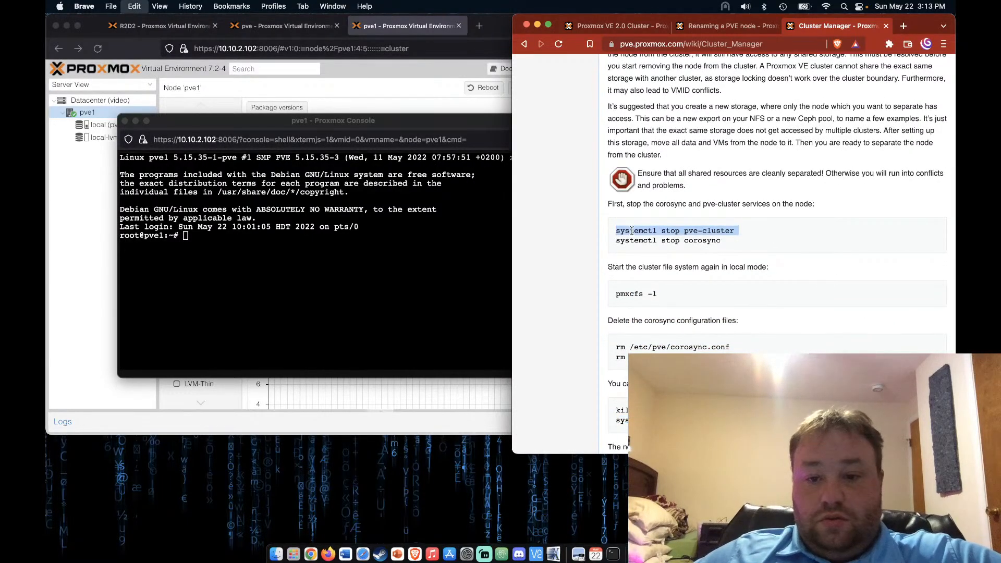
pyautogui.click(409, 263)
pyautogui.press('super+v')
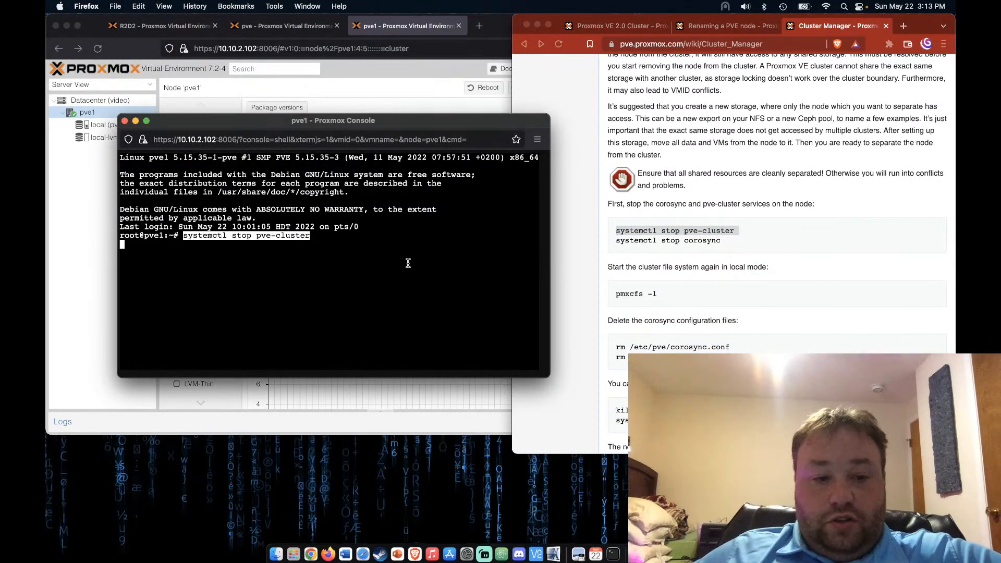
pyautogui.press('Return')
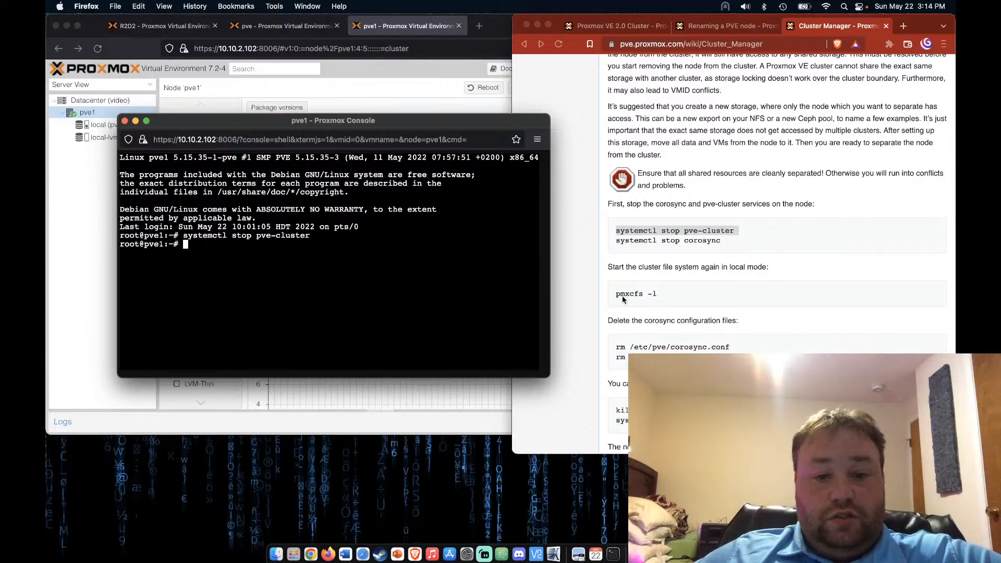
pyautogui.tripleClick(703, 240)
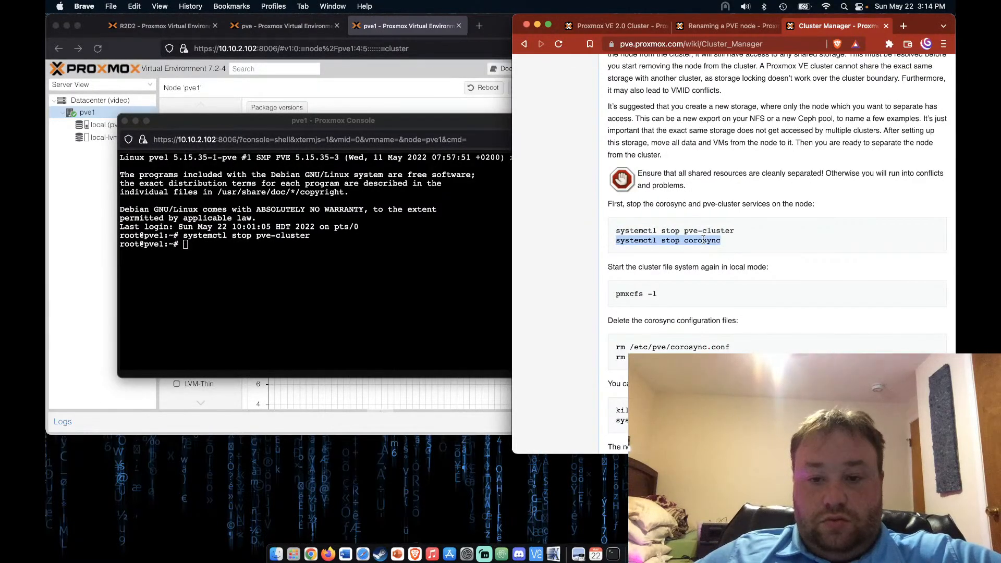
pyautogui.press('super+c')
pyautogui.click(347, 275)
pyautogui.press('super+v')
pyautogui.press('Return')
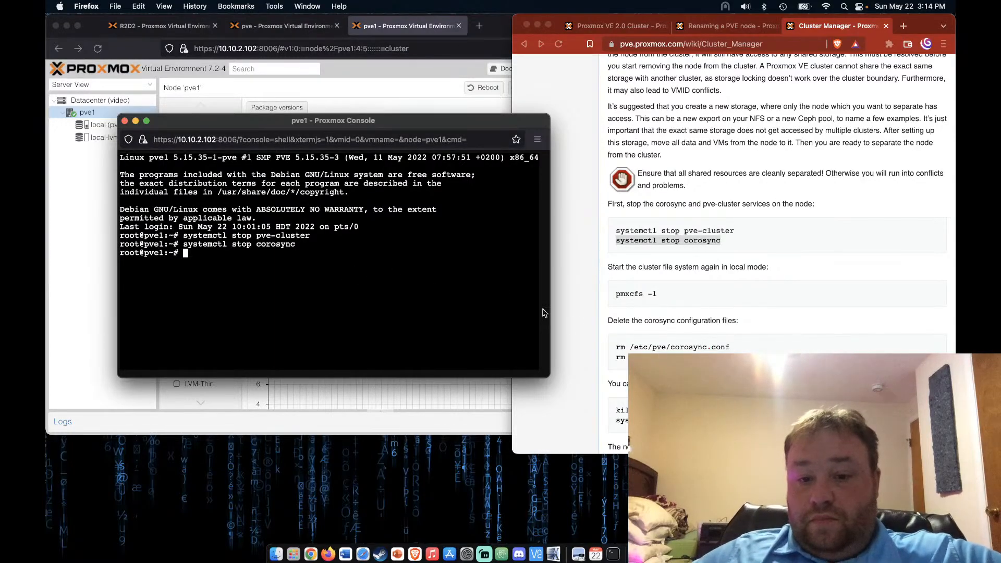
# Start the cluster filesystem in local mode on pve1 with pmxcfs -l
pyautogui.click(600, 320)
pyautogui.scroll(-2, 643, 321)
pyautogui.scroll(-3, 643, 321)
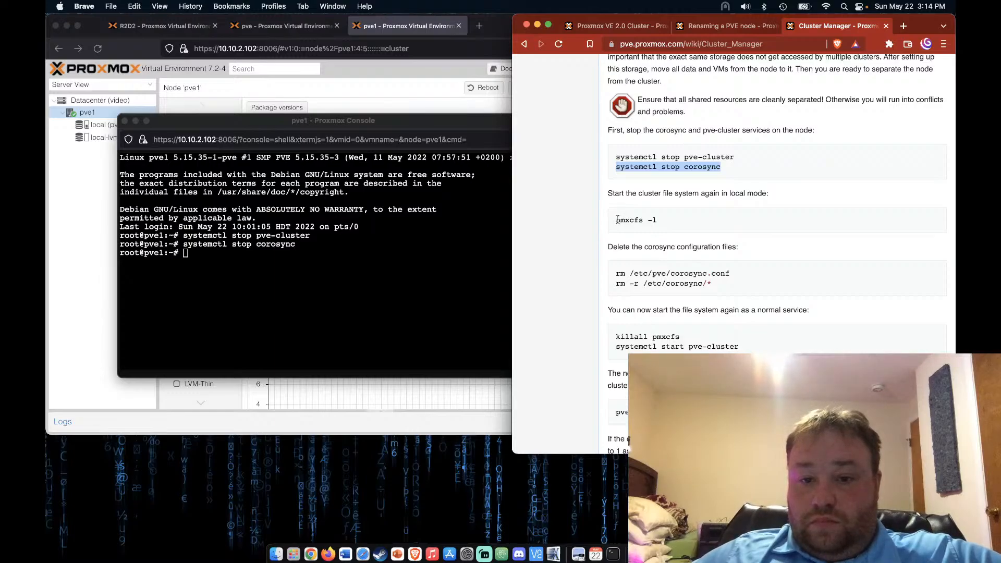
pyautogui.moveTo(676, 221); pyautogui.dragTo(603, 221)
pyautogui.press('super+c')
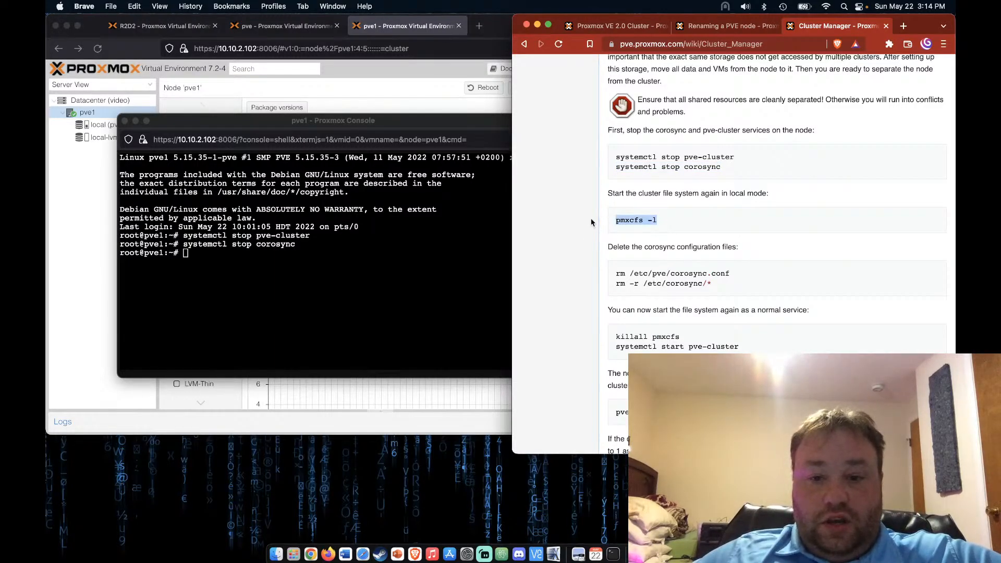
pyautogui.click(311, 312)
pyautogui.press('super+v')
pyautogui.press('Return')
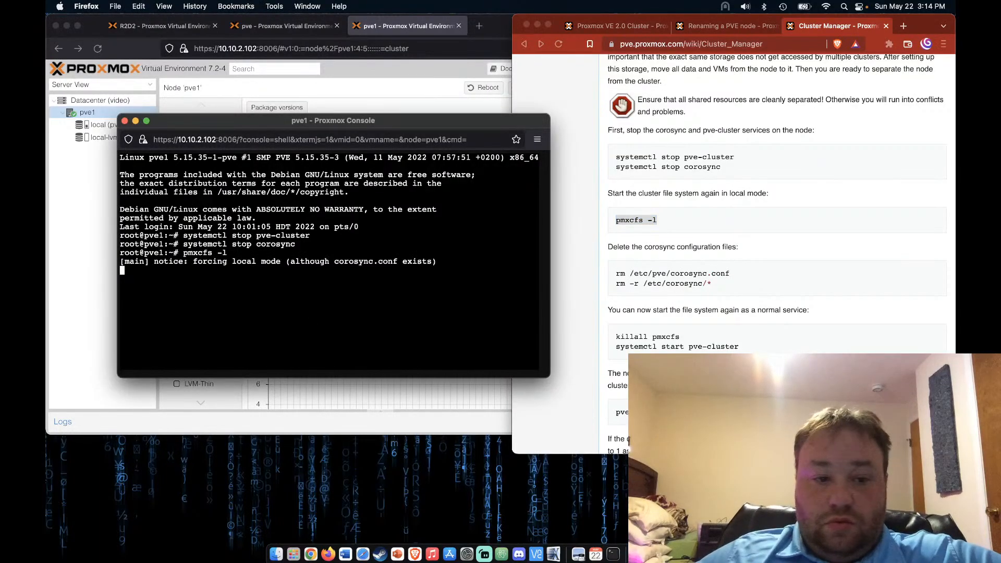
# Delete /etc/pve/corosync.conf and everything in /etc/corosync on pve1
pyautogui.click(580, 289)
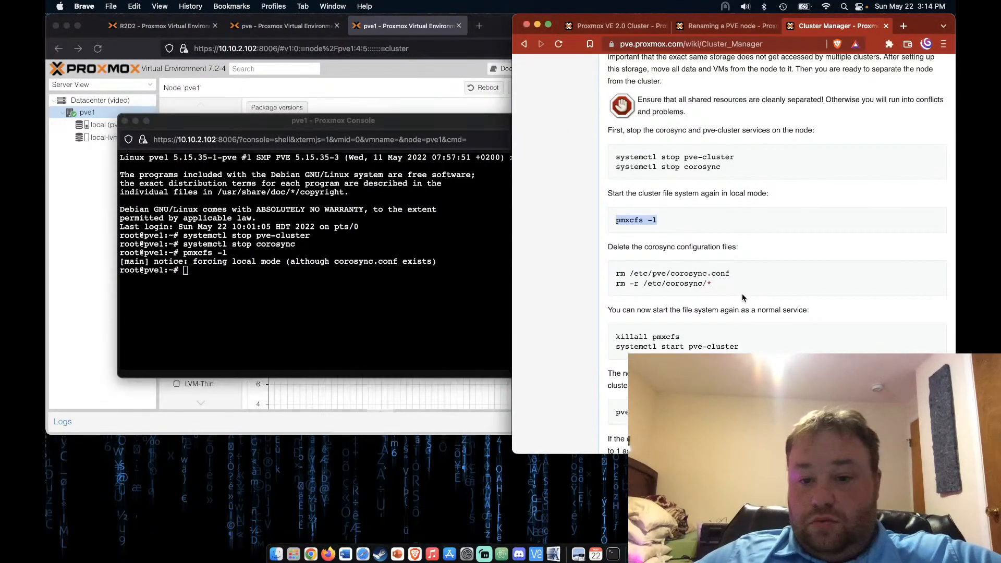
pyautogui.moveTo(617, 273); pyautogui.dragTo(757, 276)
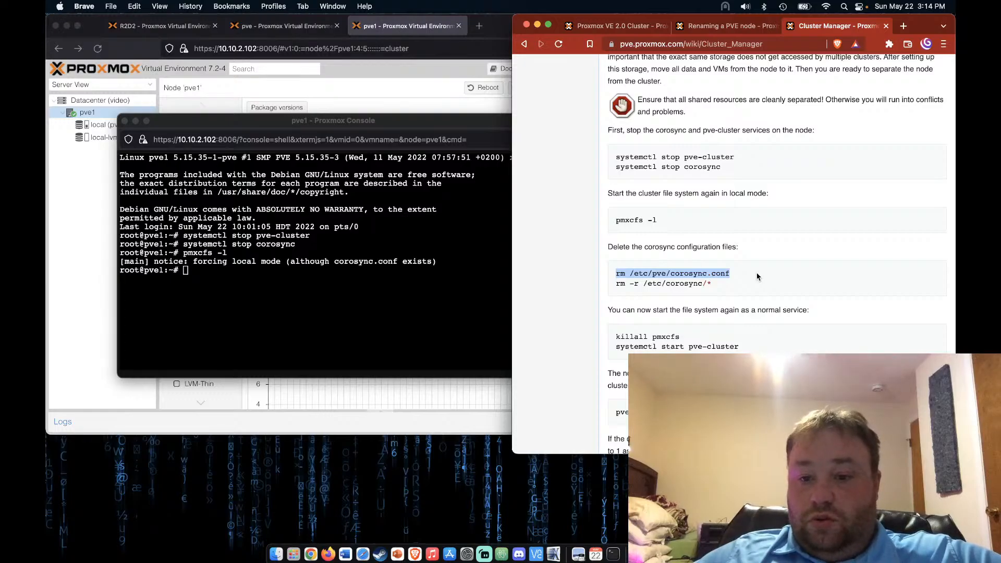
pyautogui.click(308, 309)
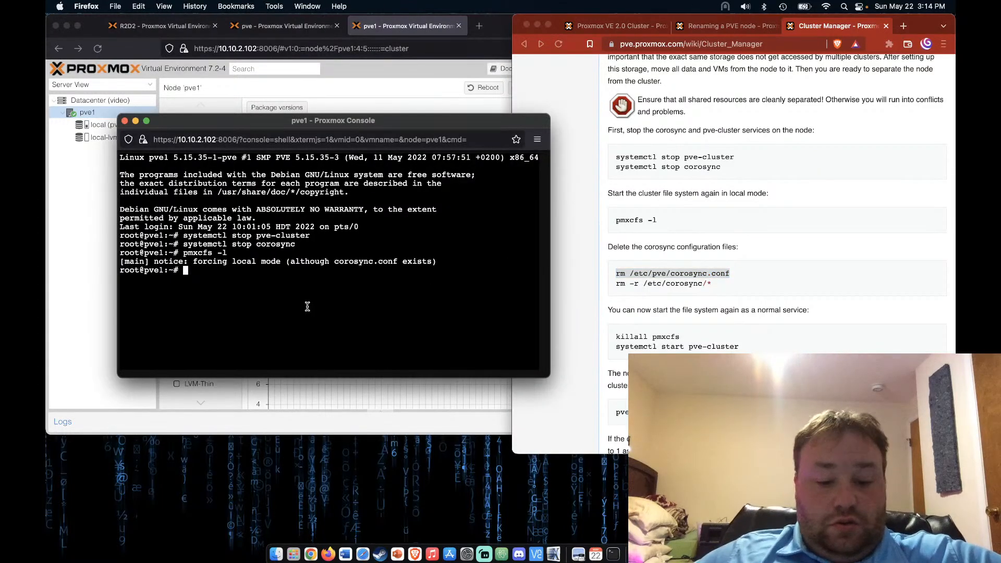
pyautogui.press('super+v')
pyautogui.press('Return')
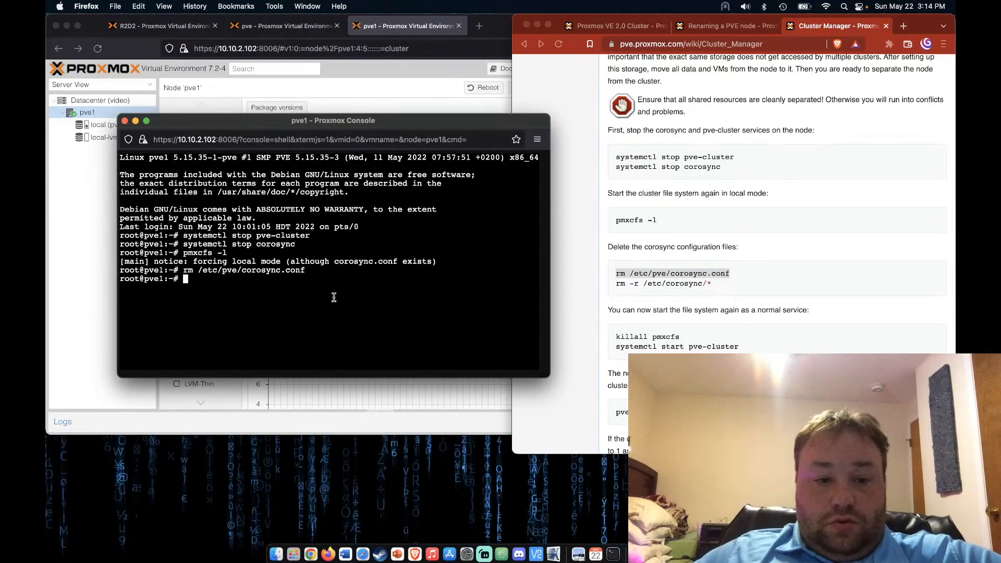
pyautogui.click(749, 312)
pyautogui.moveTo(616, 289); pyautogui.dragTo(723, 291)
pyautogui.press('super+c')
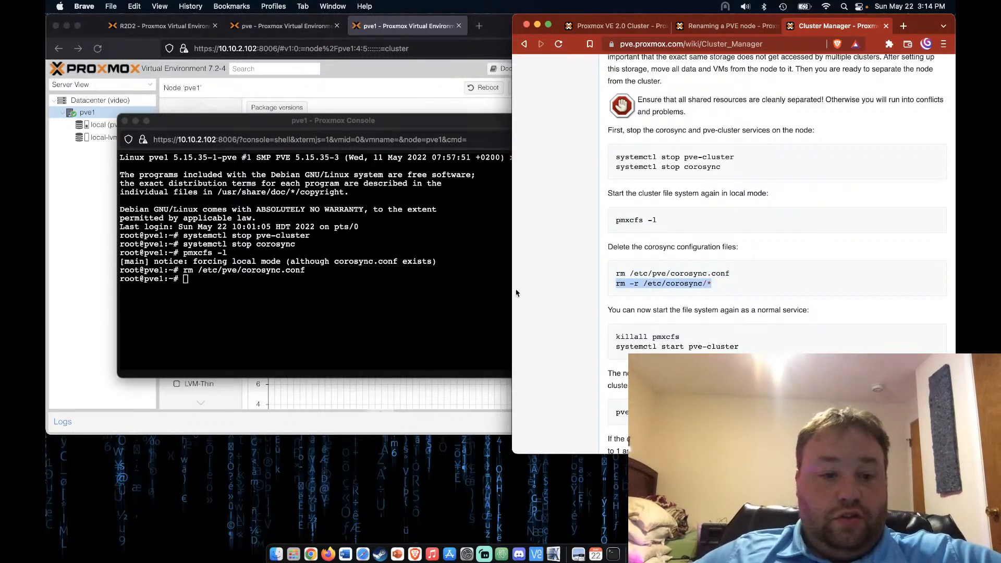
pyautogui.click(368, 297)
pyautogui.press('super+v')
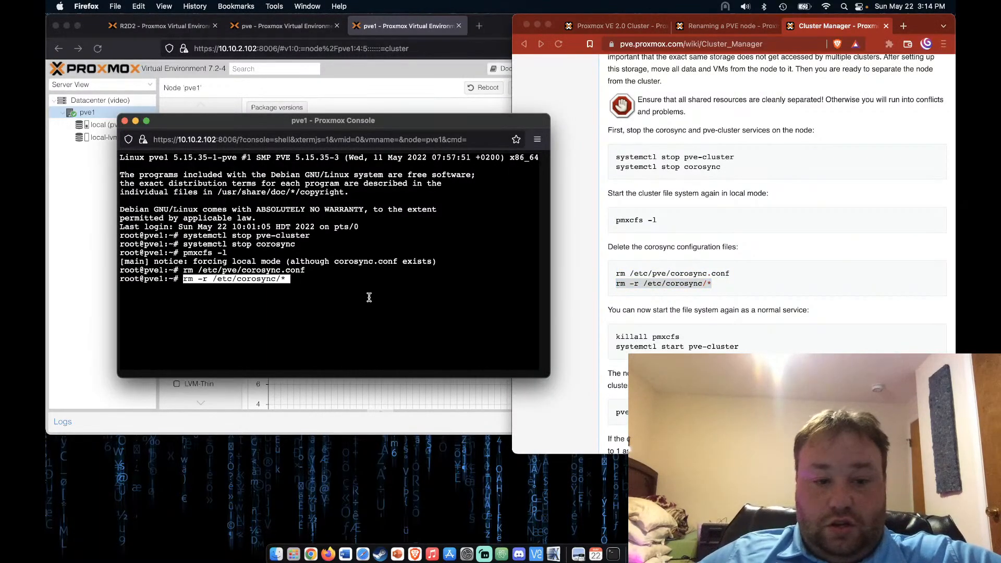
pyautogui.press('Return')
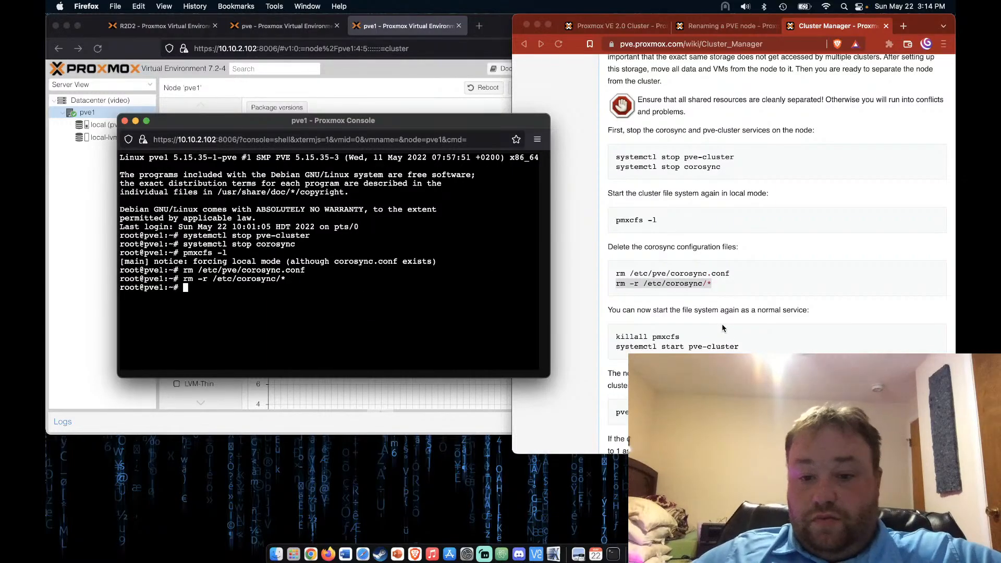
# Run killall pmxcfs on pve1 to end the local-mode filesystem
pyautogui.scroll(-3, 721, 327)
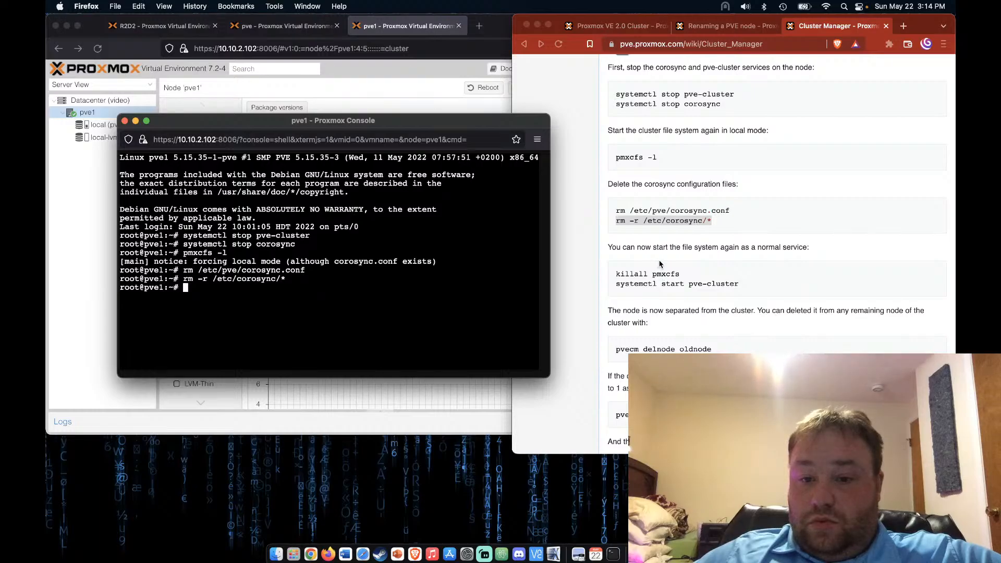
pyautogui.click(619, 277)
pyautogui.moveTo(681, 276); pyautogui.dragTo(614, 277)
pyautogui.press('super+c')
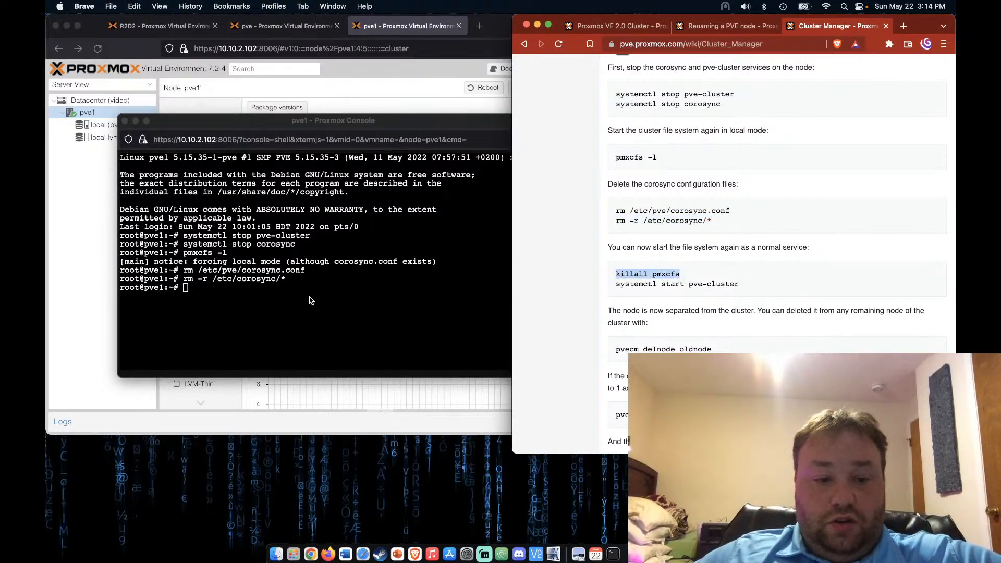
pyautogui.click(312, 296)
pyautogui.press('super+v')
pyautogui.press('Return')
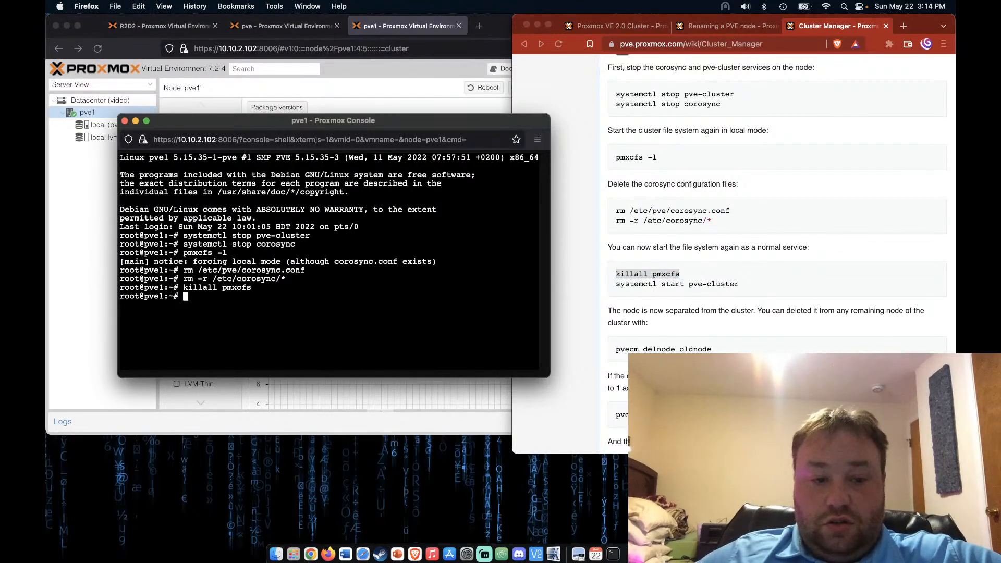
# Paste 'systemctl start pve-cluster' from the wiki into the pve1 shell
pyautogui.click(662, 292)
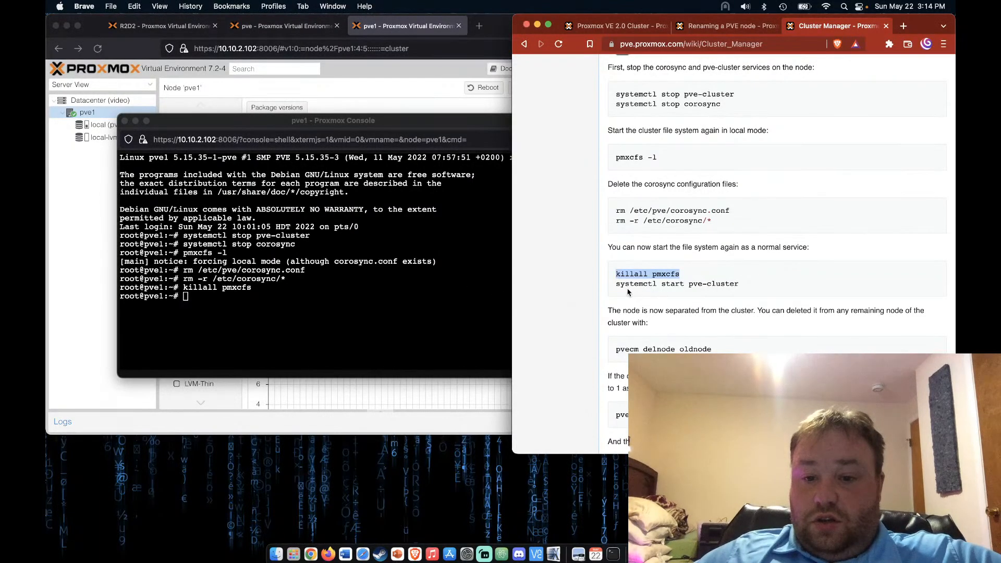
pyautogui.moveTo(617, 286); pyautogui.dragTo(743, 287)
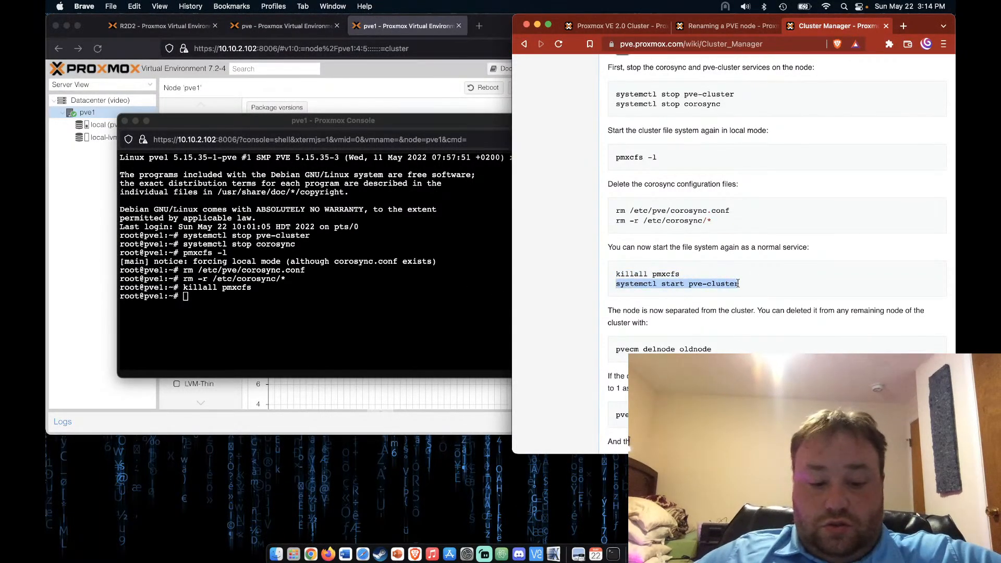
pyautogui.click(352, 334)
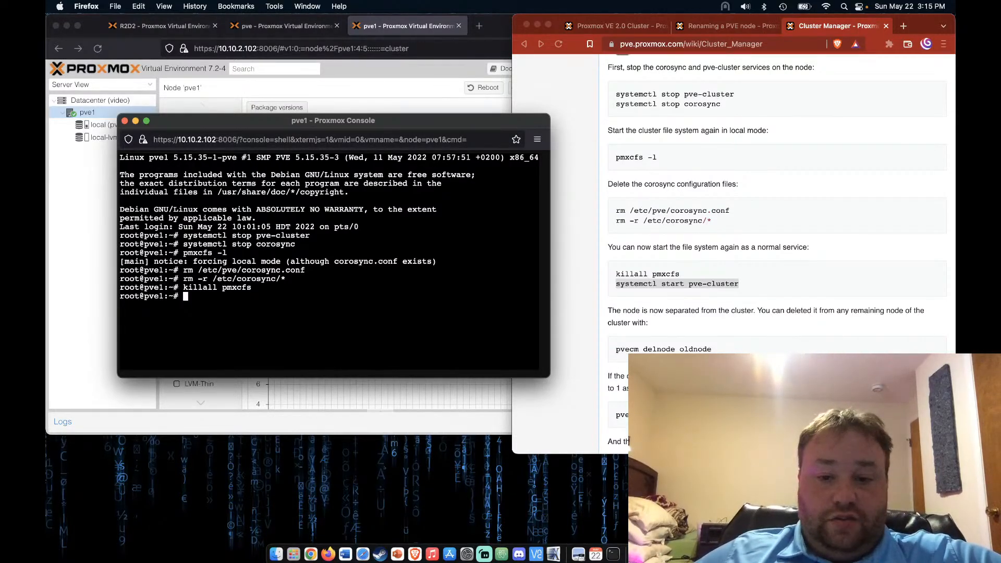
pyautogui.press('super+v')
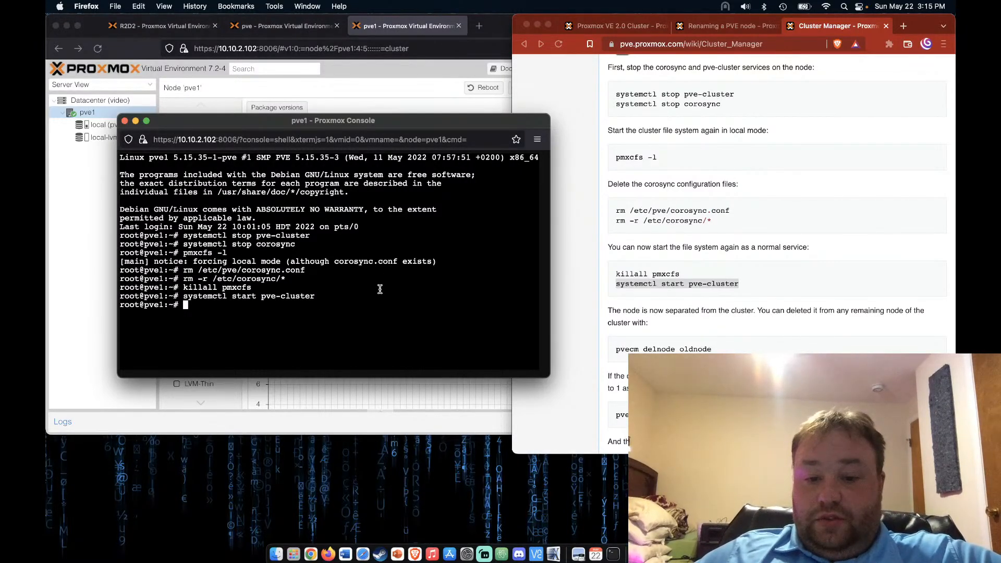
# Create cluster 'video' on pve1 from Datacenter > Cluster and close the task log
pyautogui.moveTo(333, 120); pyautogui.dragTo(499, 277)
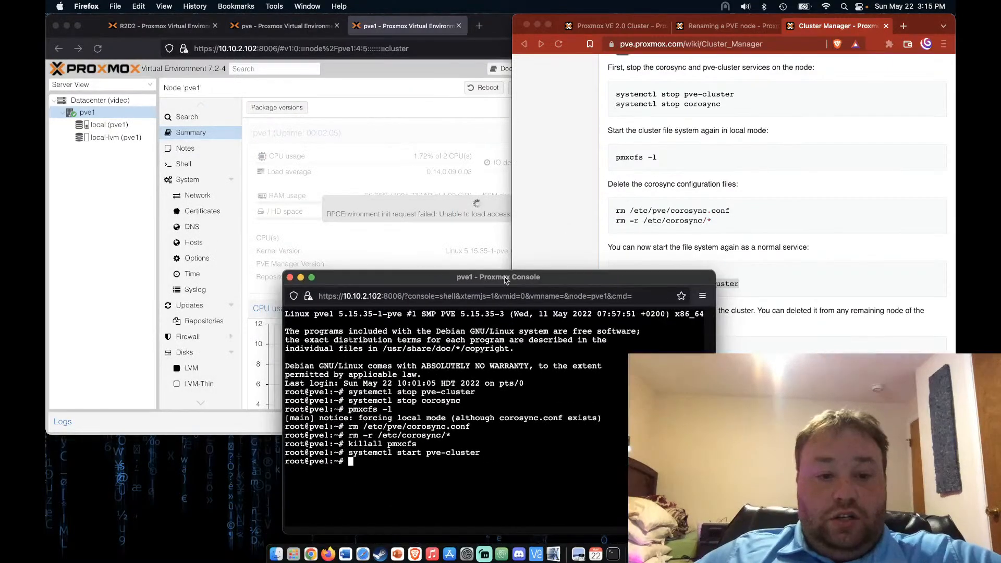
pyautogui.click(56, 254)
pyautogui.click(133, 101)
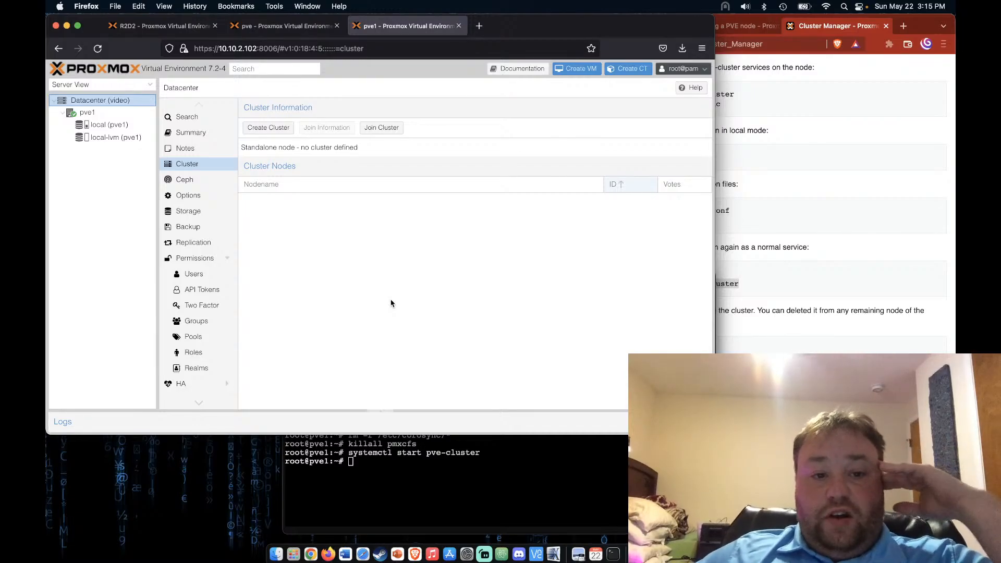
pyautogui.click(266, 128)
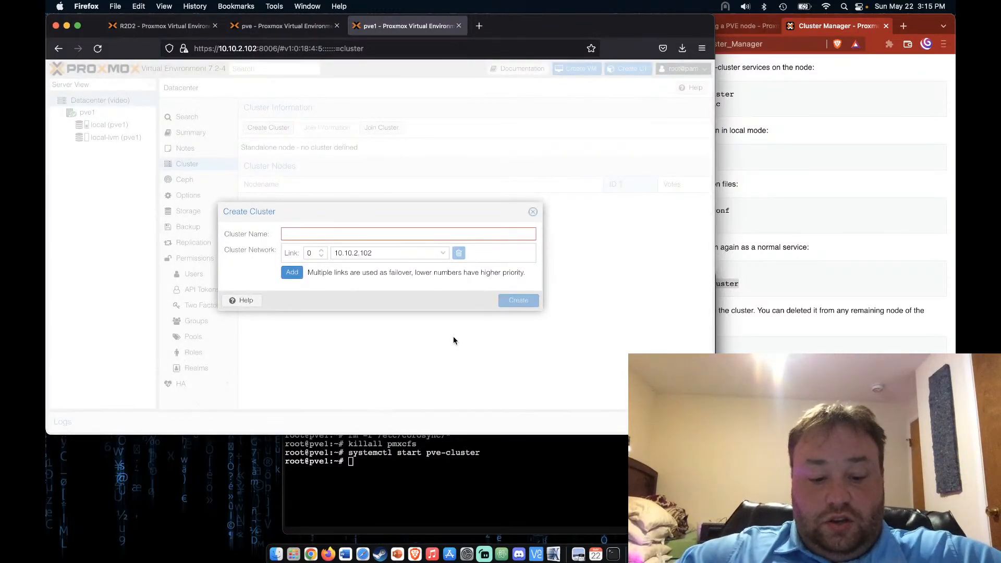
pyautogui.write('video')
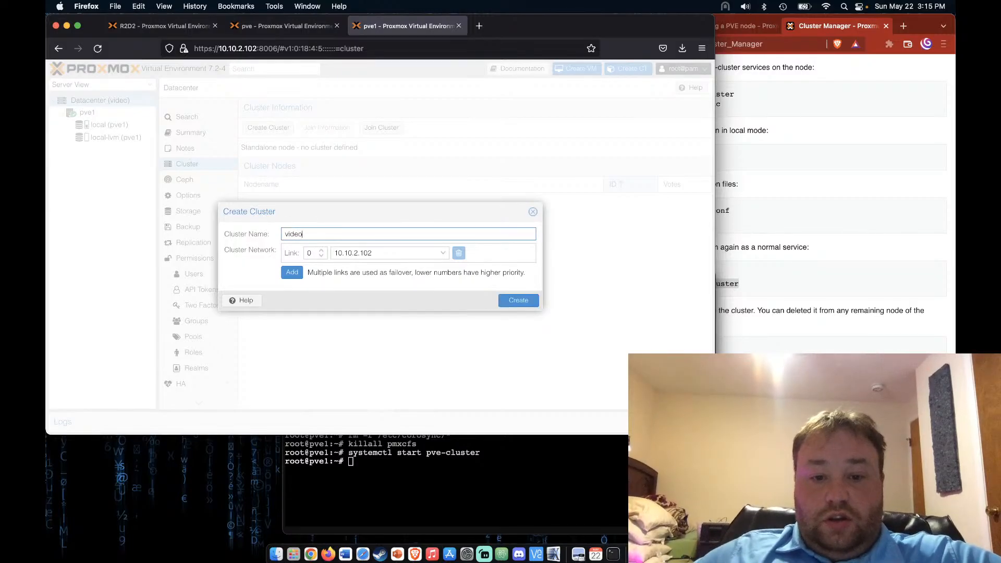
pyautogui.click(530, 302)
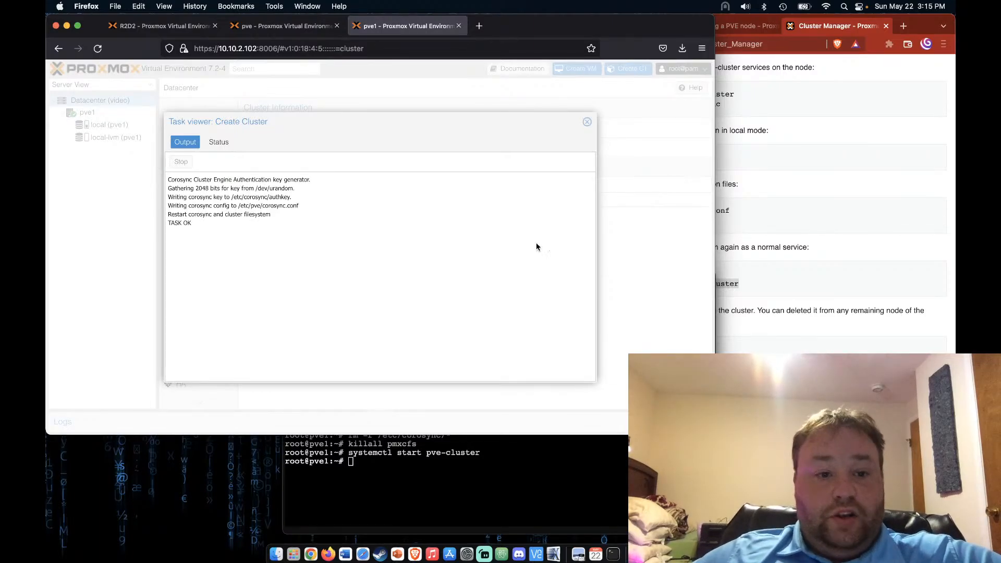
pyautogui.click(587, 121)
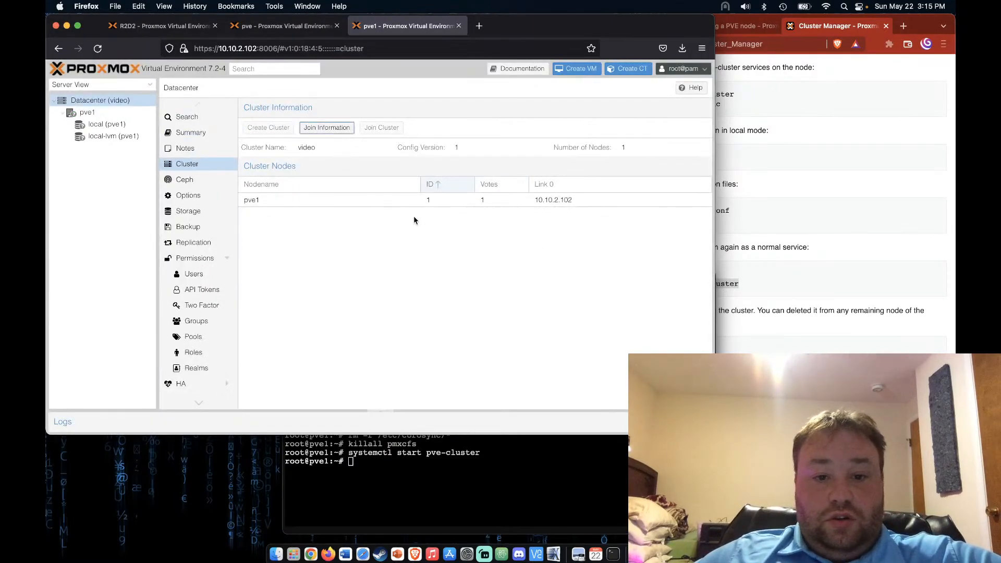
# Join pve to cluster 'video' using pve1's copied join information and the peer's root password
pyautogui.click(327, 128)
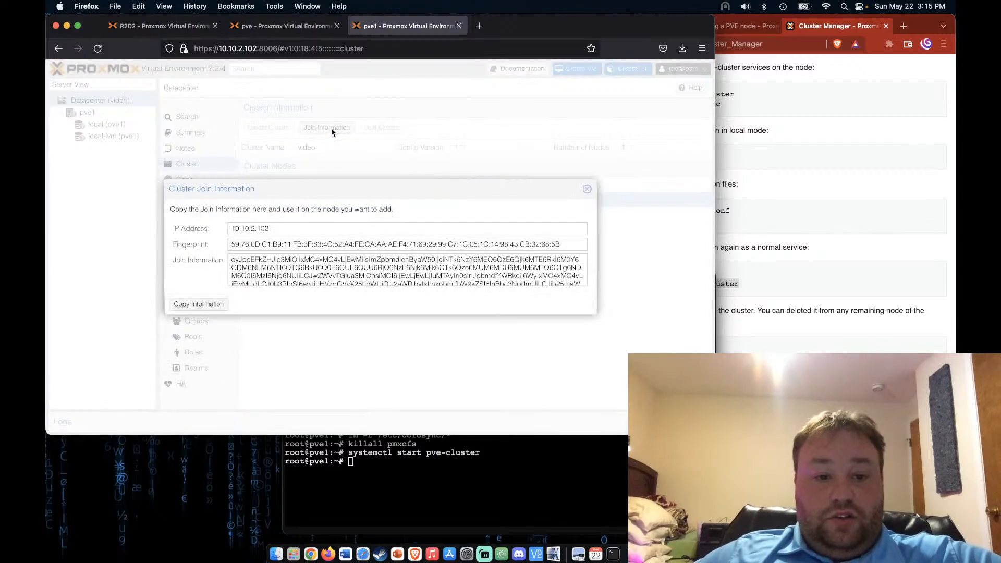
pyautogui.click(199, 304)
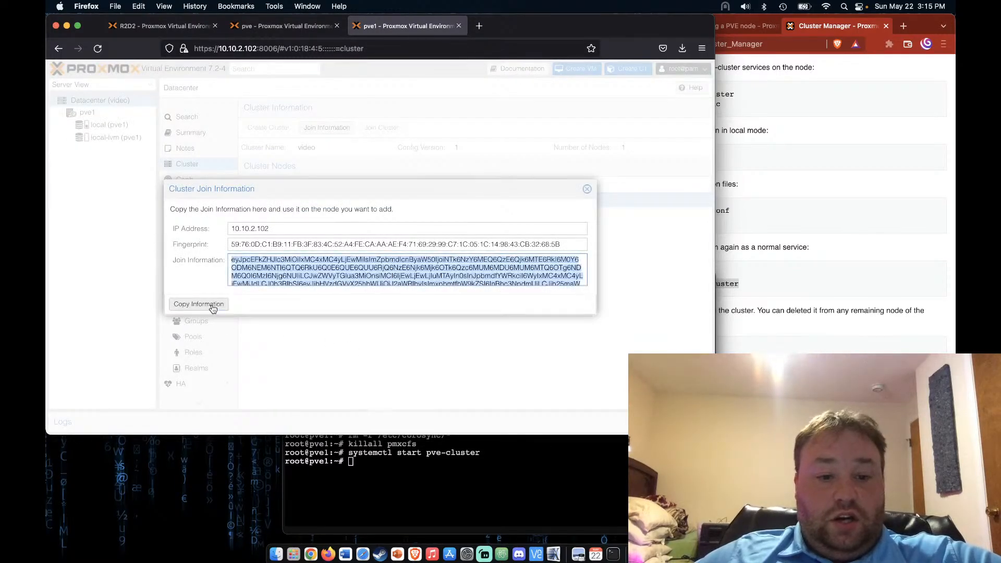
pyautogui.click(267, 27)
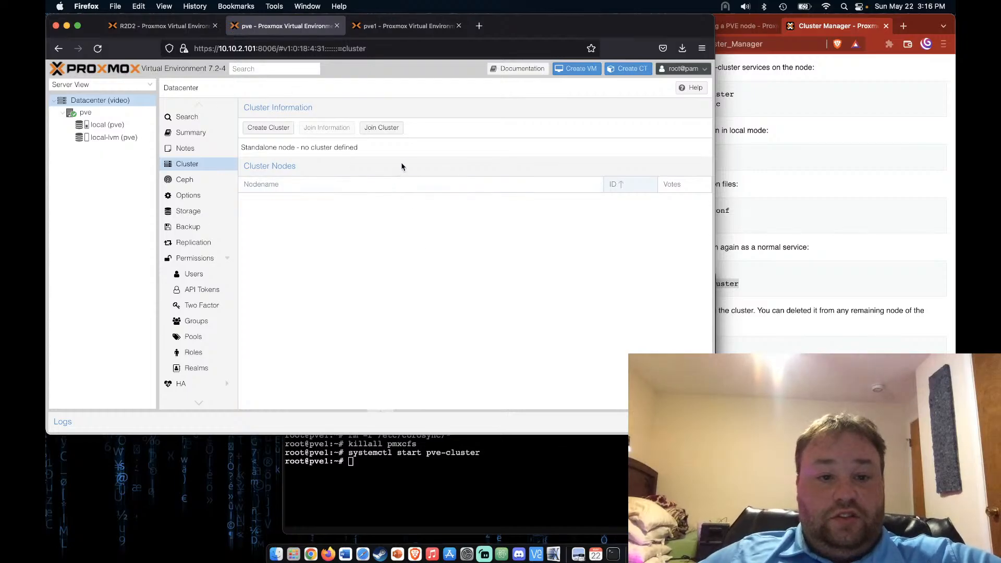
pyautogui.click(383, 127)
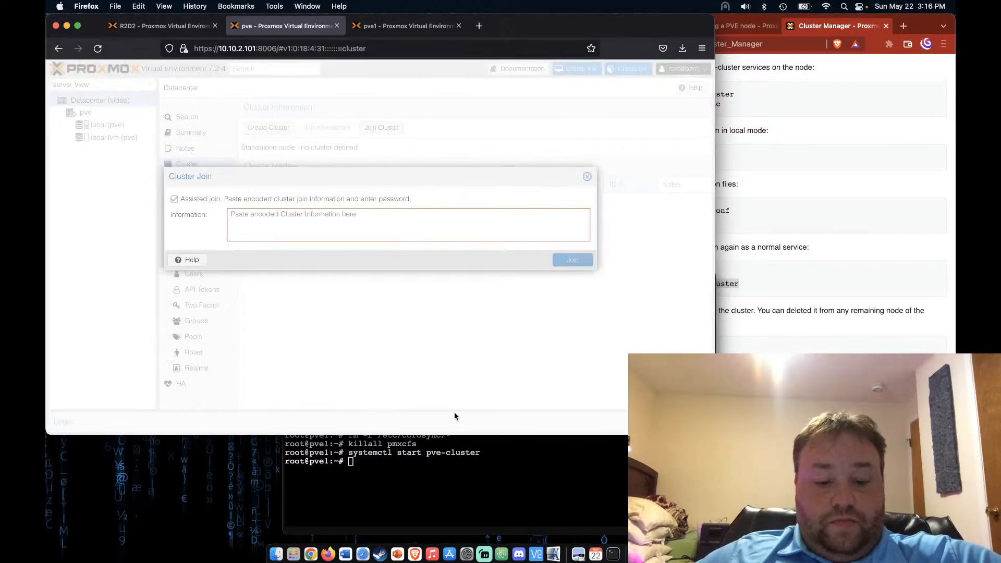
pyautogui.press('super+v')
pyautogui.click(504, 254)
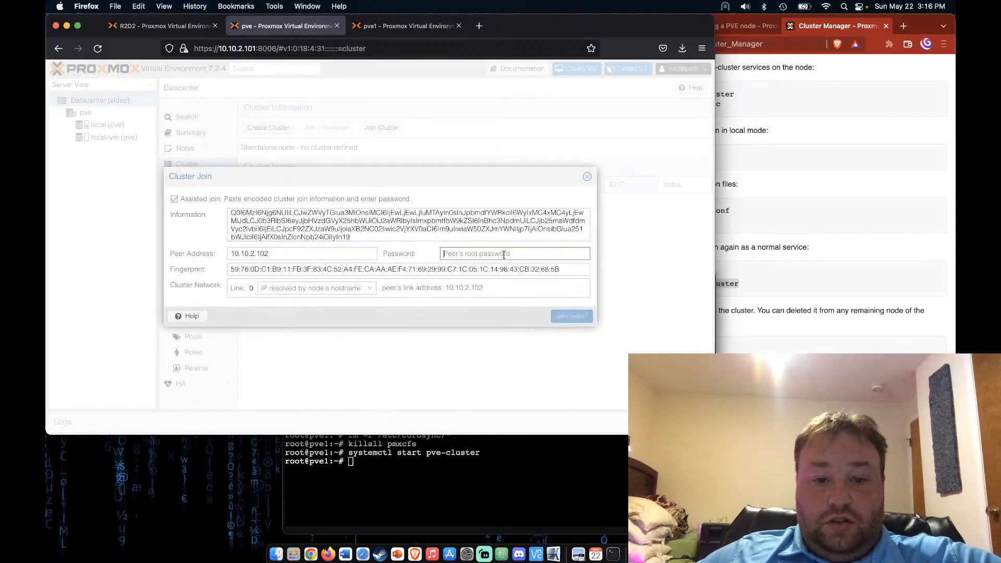
pyautogui.write('••••••')
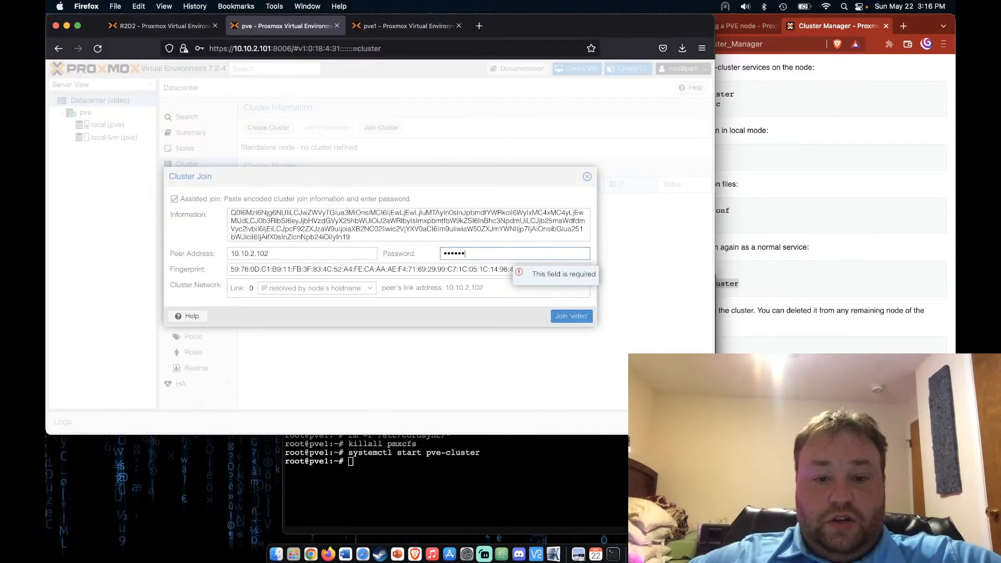
pyautogui.click(573, 318)
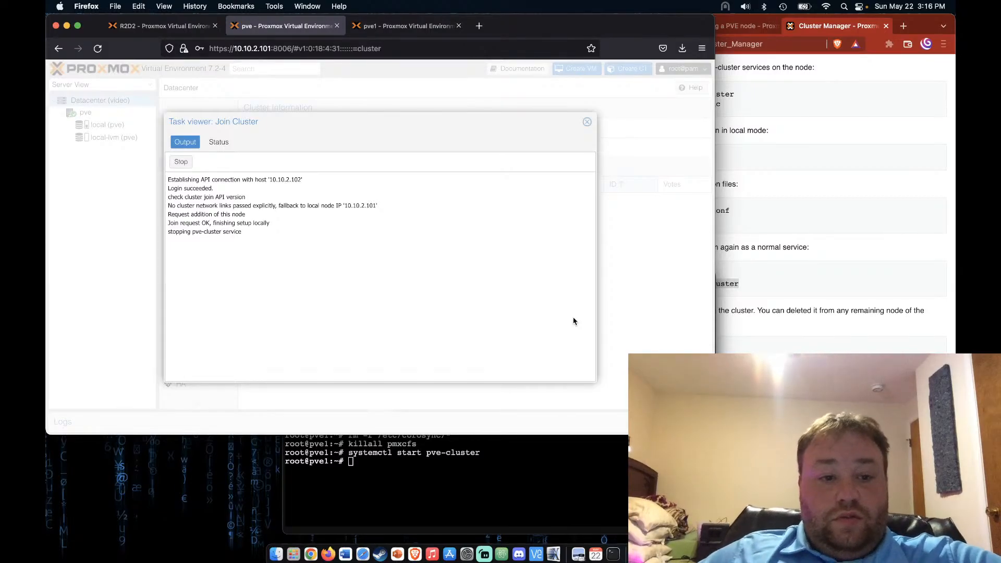
# Close the join log, reload pve, and close pve1's join information dialog
pyautogui.click(586, 121)
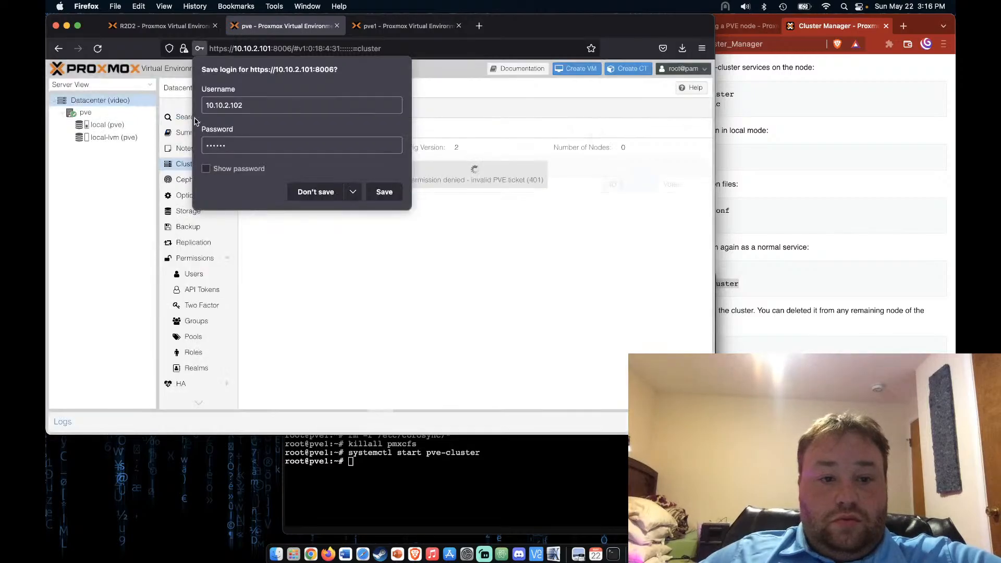
pyautogui.click(314, 192)
pyautogui.click(98, 49)
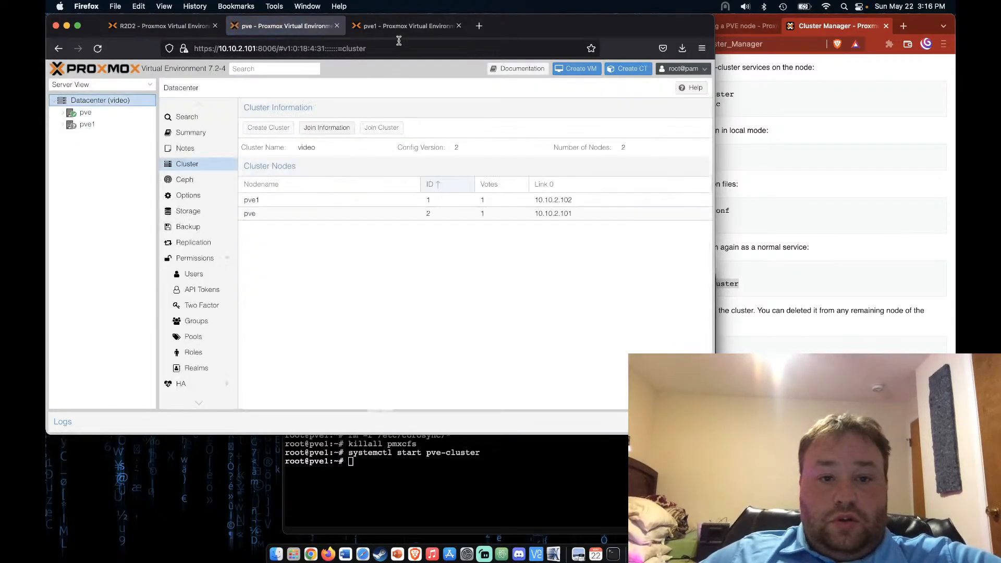
pyautogui.click(398, 27)
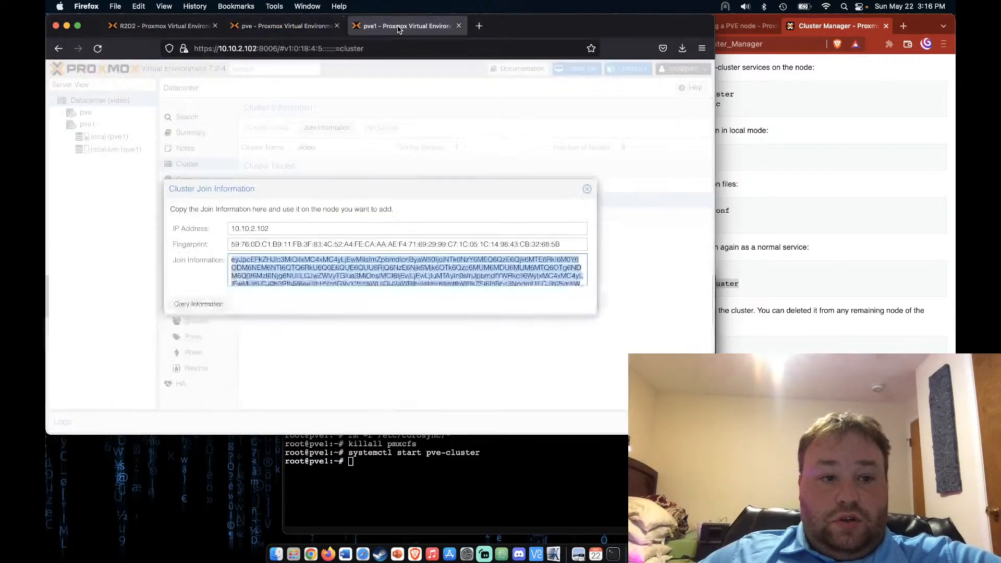
pyautogui.click(586, 189)
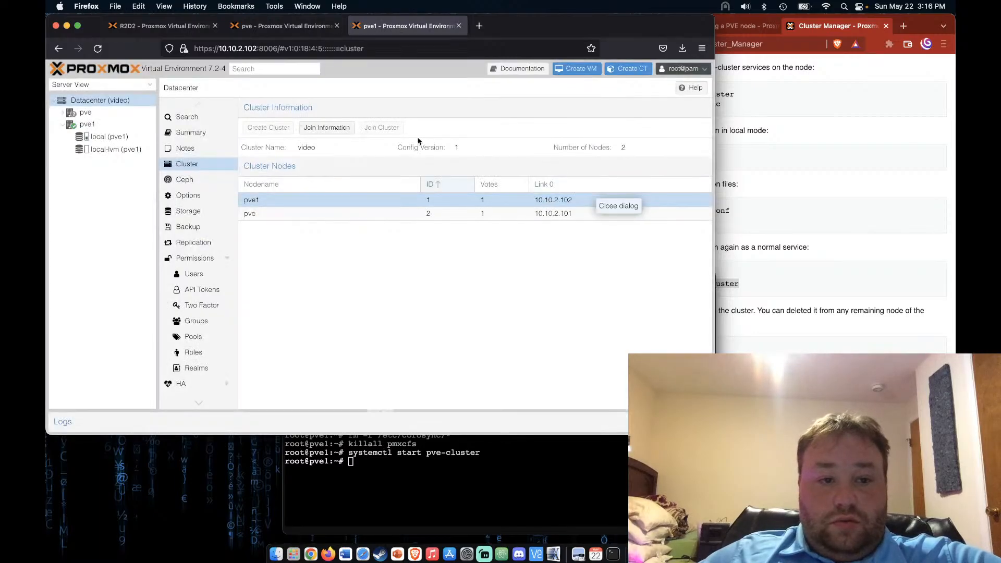
# Reload pve1 to show both cluster nodes and close its shell console
pyautogui.click(97, 48)
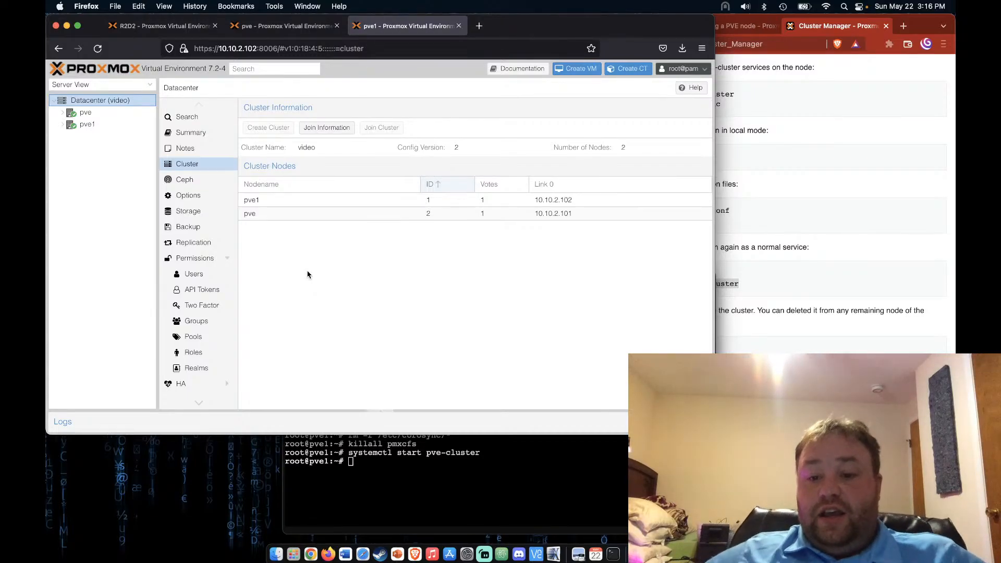
pyautogui.click(401, 499)
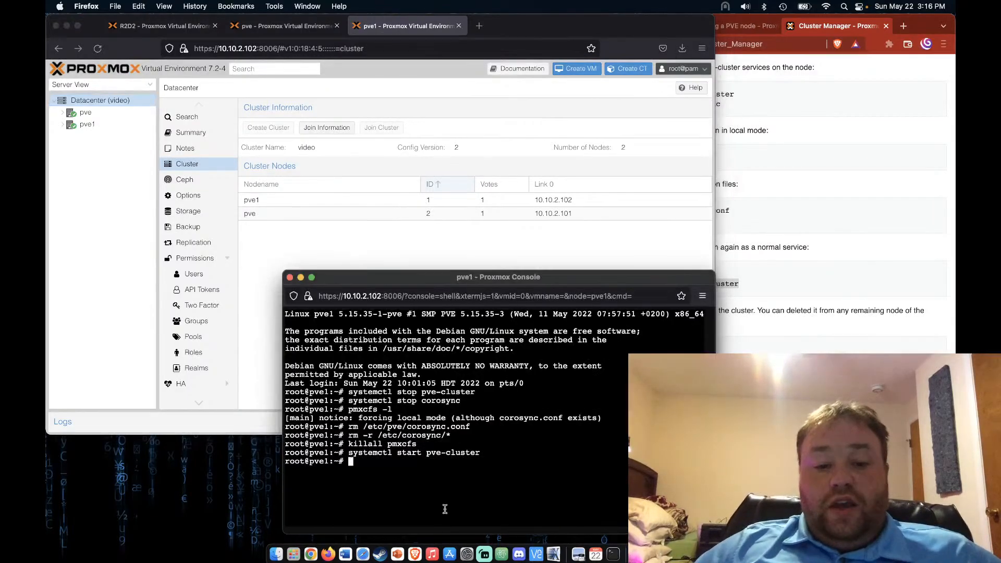
pyautogui.click(289, 277)
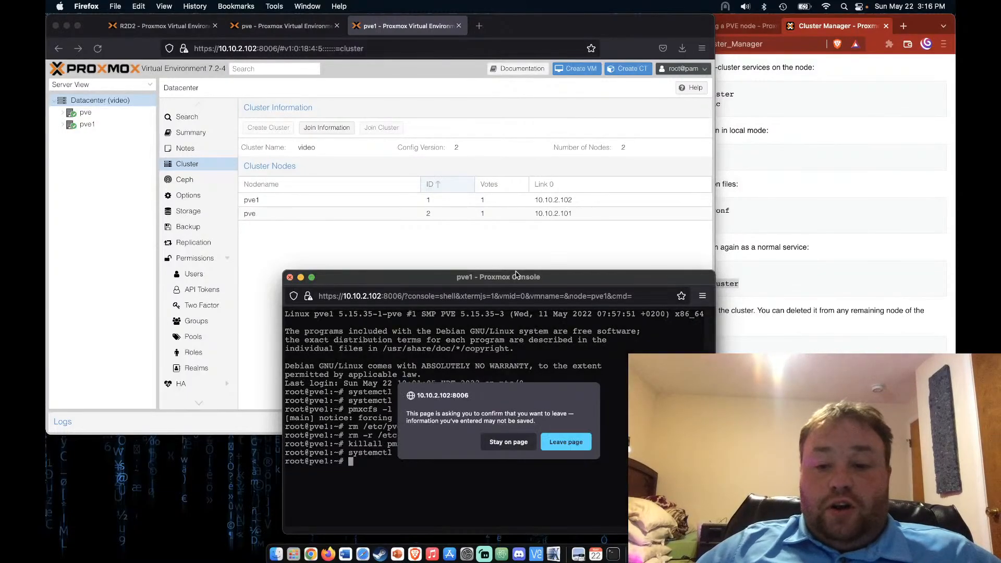
pyautogui.click(566, 441)
# Bring the Cluster Manager wiki forward and scroll up the page
pyautogui.click(859, 325)
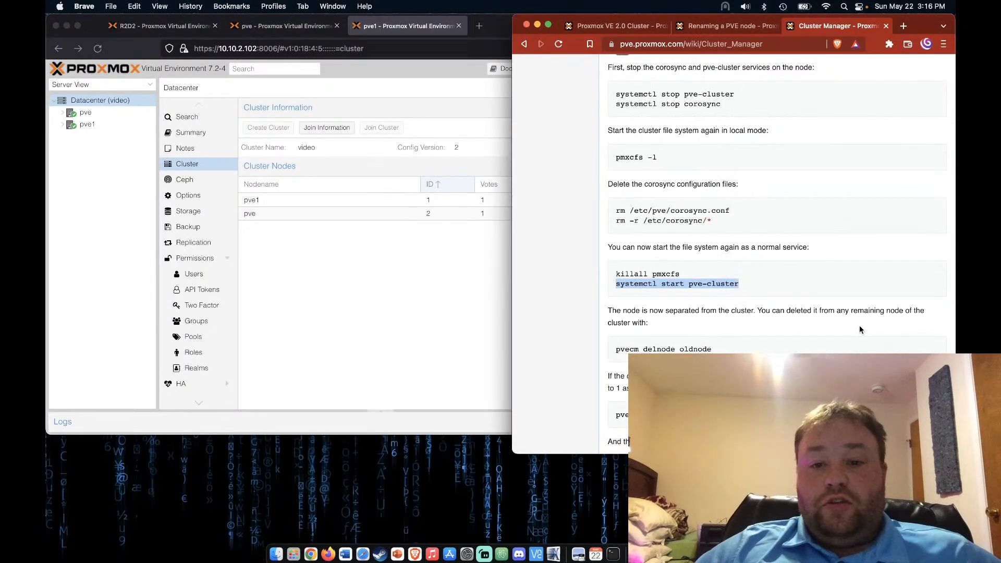
pyautogui.scroll(3, 859, 329)
pyautogui.scroll(6, 860, 329)
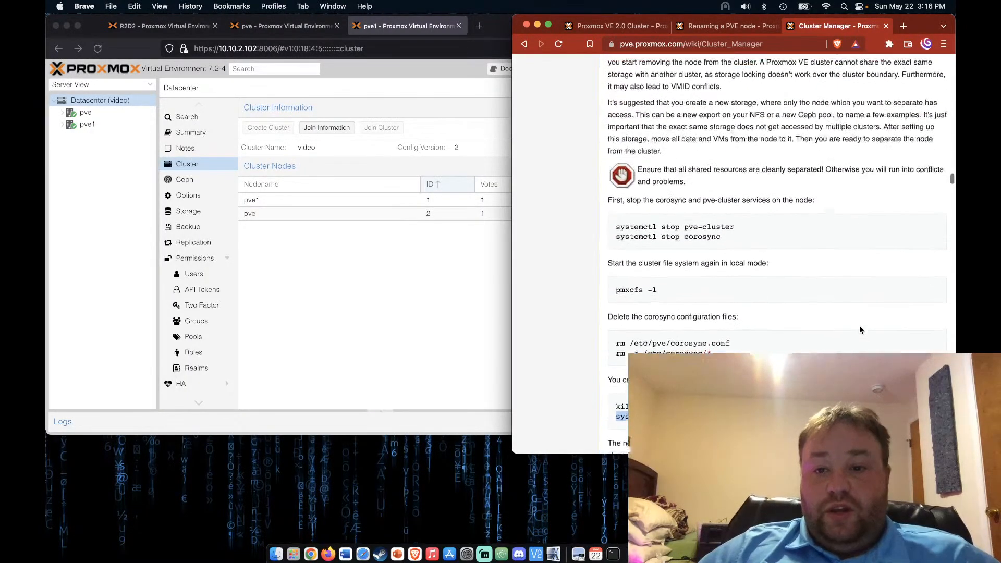